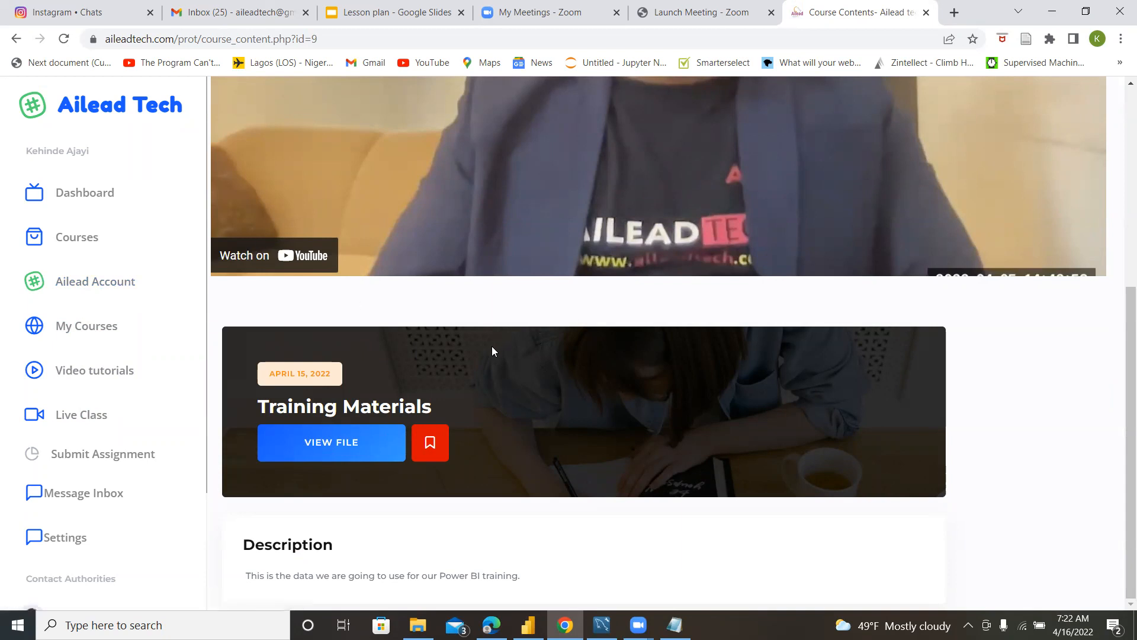
Switch to Power BI Desktop and try to launch the app again through a Windows search for "power".
{"action": "scroll", "coordinate": [567, 343], "scroll_direction": "up", "scroll_amount": 3}
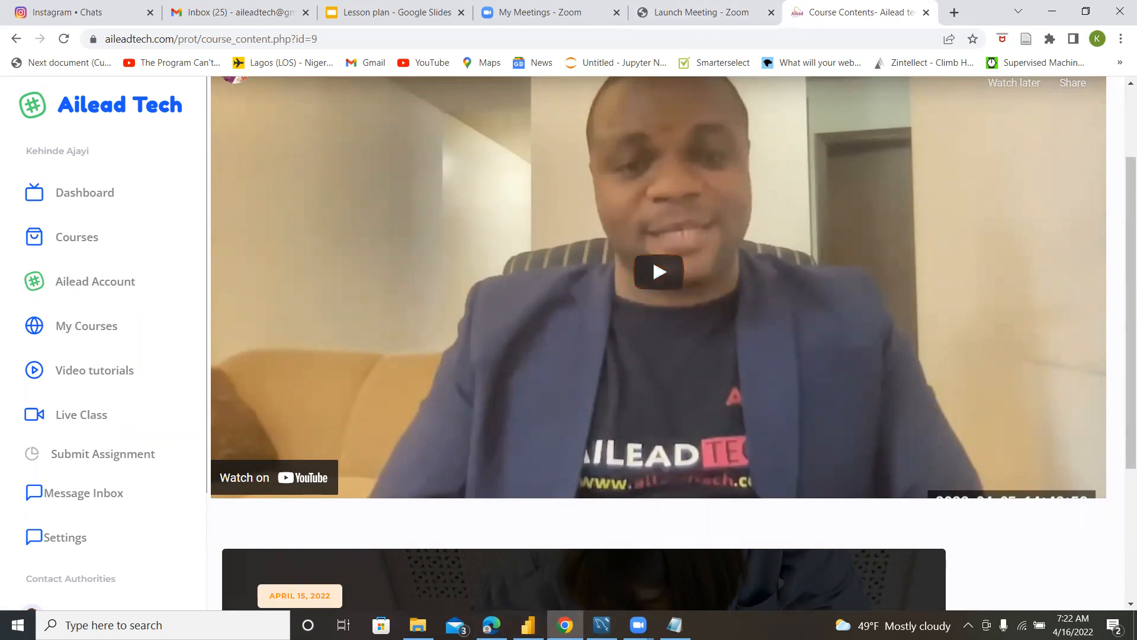
{"action": "left_click", "coordinate": [529, 625]}
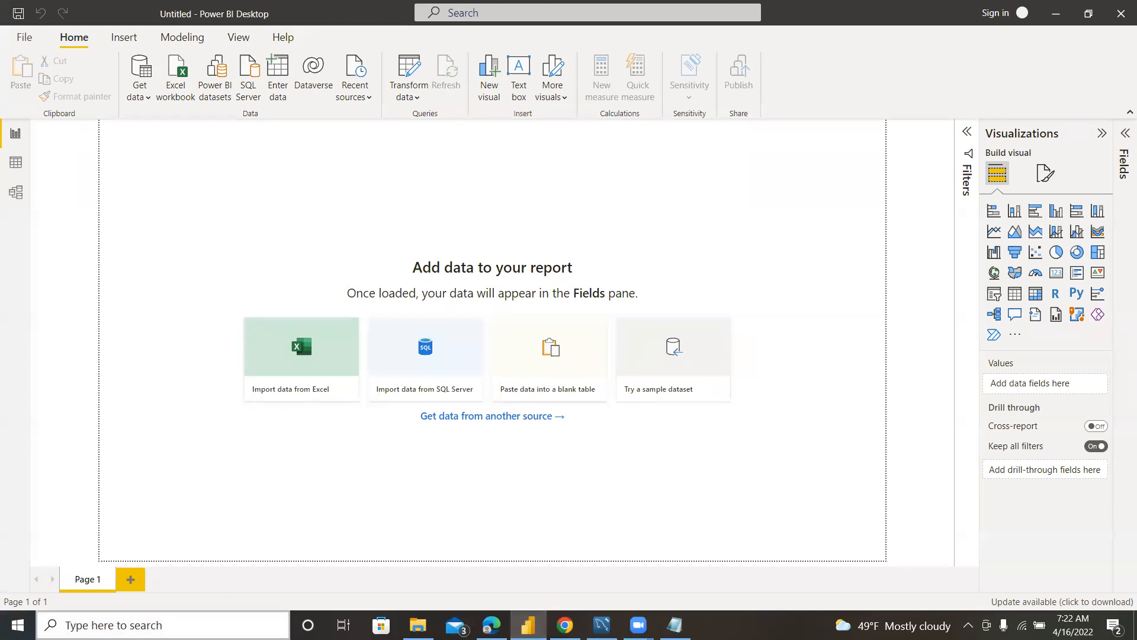
{"action": "left_click", "coordinate": [160, 624]}
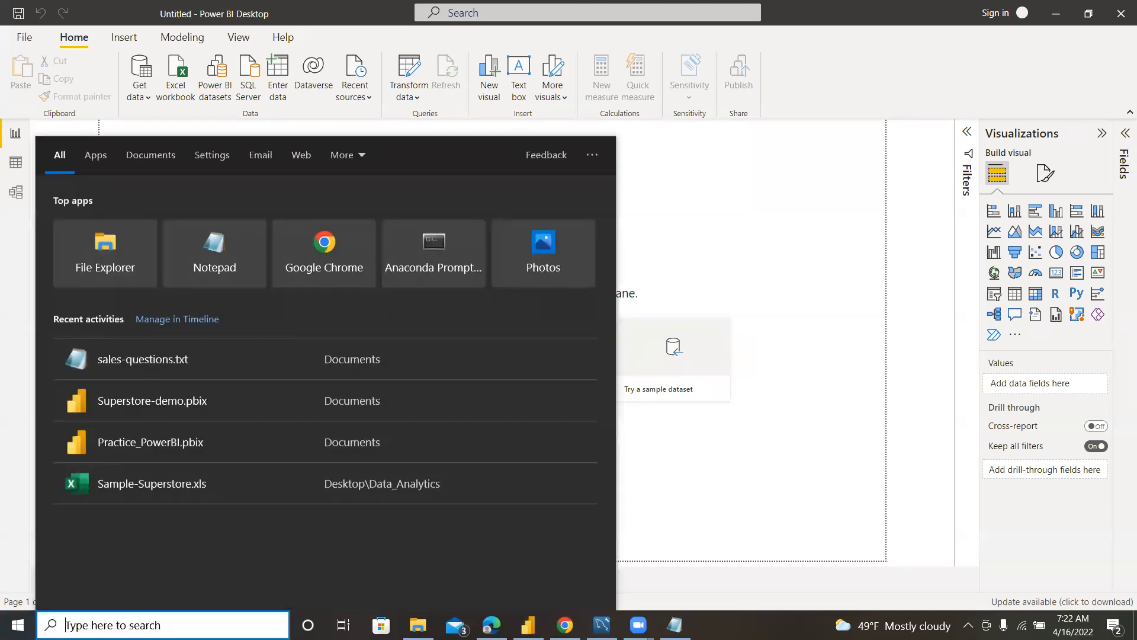
{"action": "type", "text": "power"}
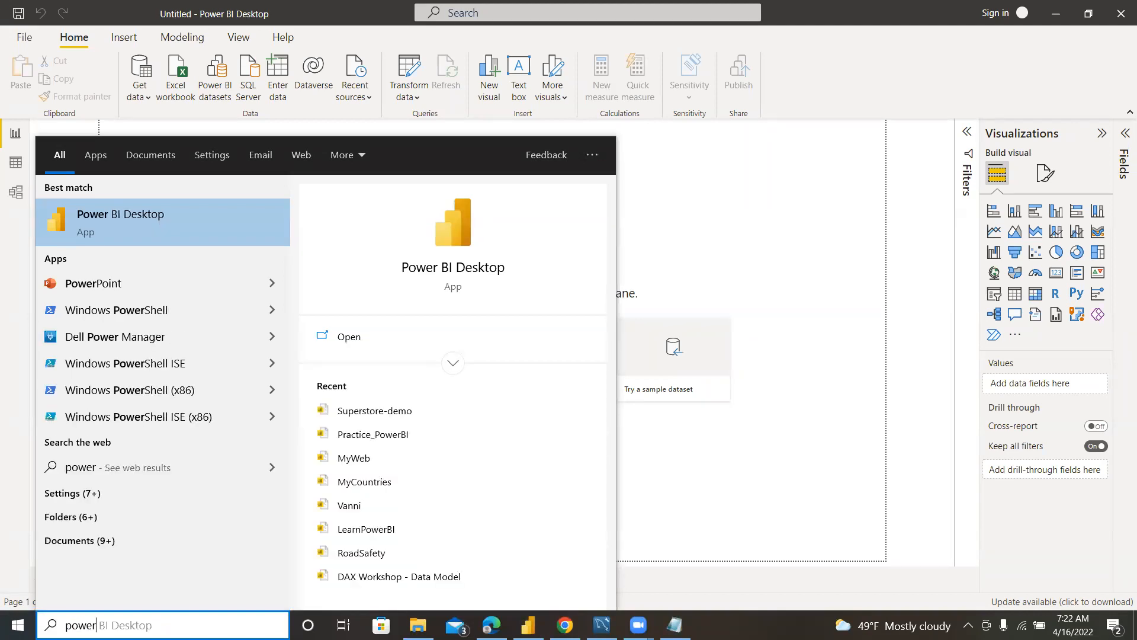
{"action": "left_click", "coordinate": [699, 2]}
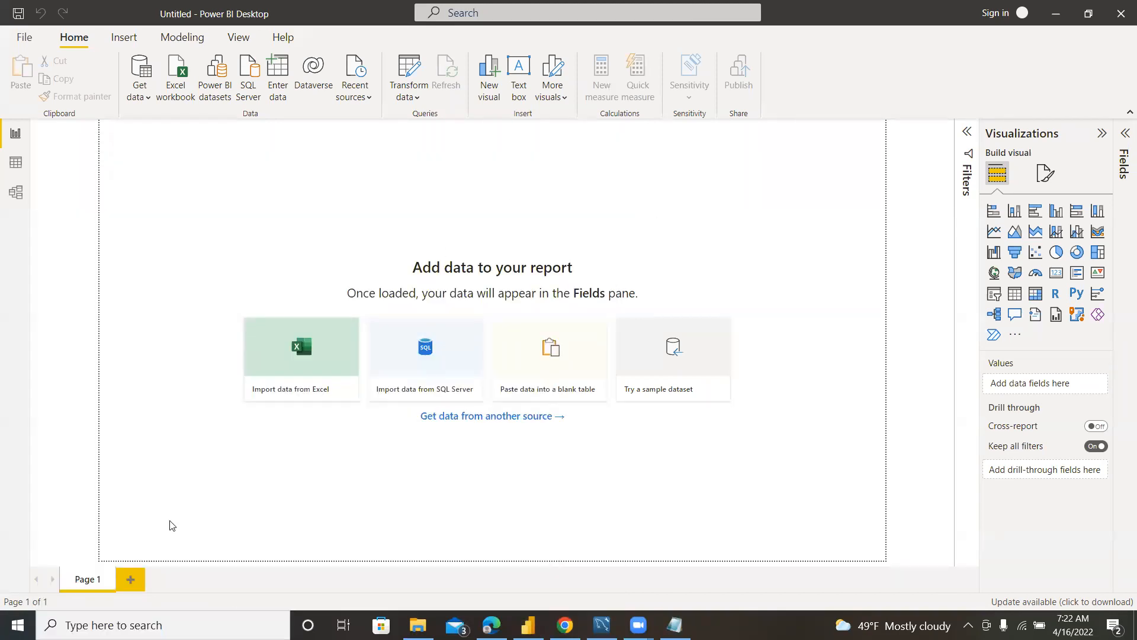
{"action": "left_click", "coordinate": [177, 625]}
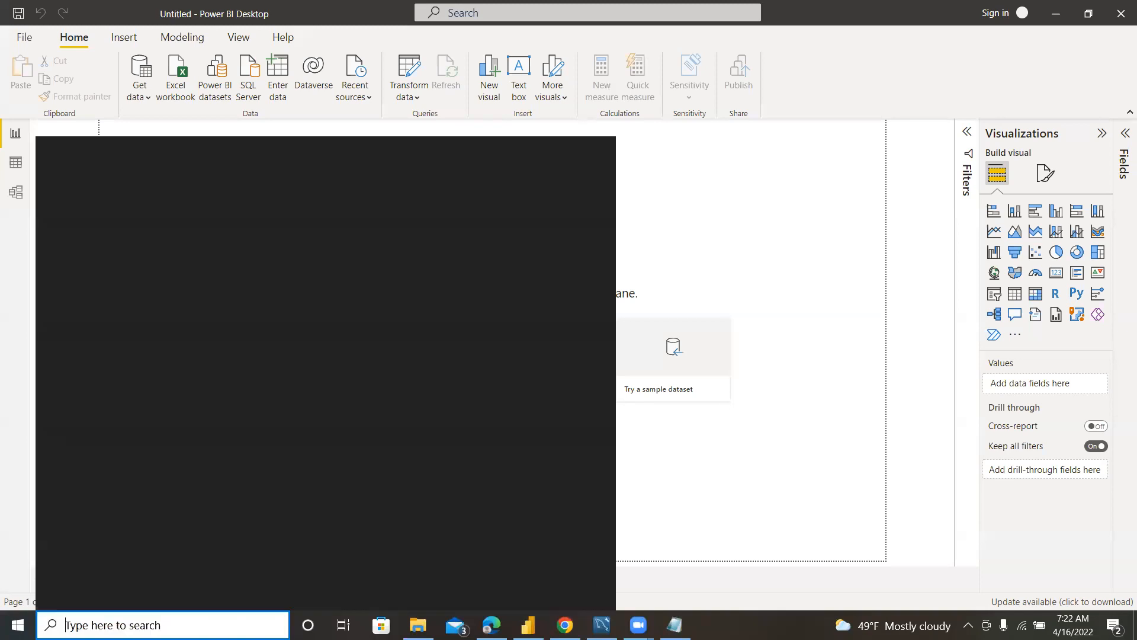
{"action": "type", "text": "powe"}
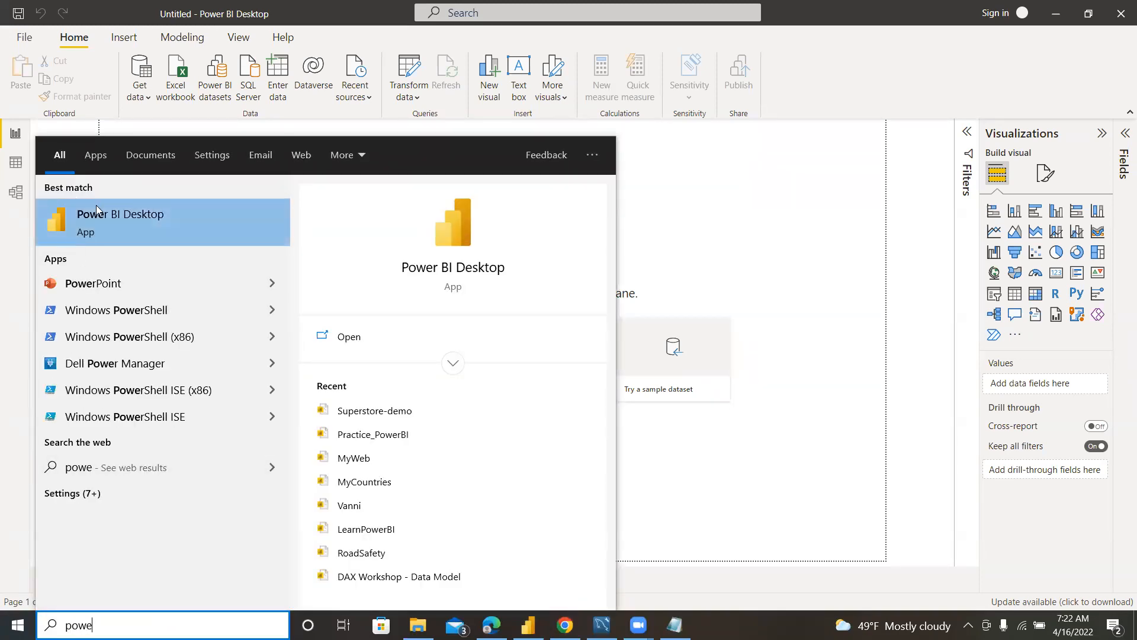
{"action": "left_click", "coordinate": [100, 226]}
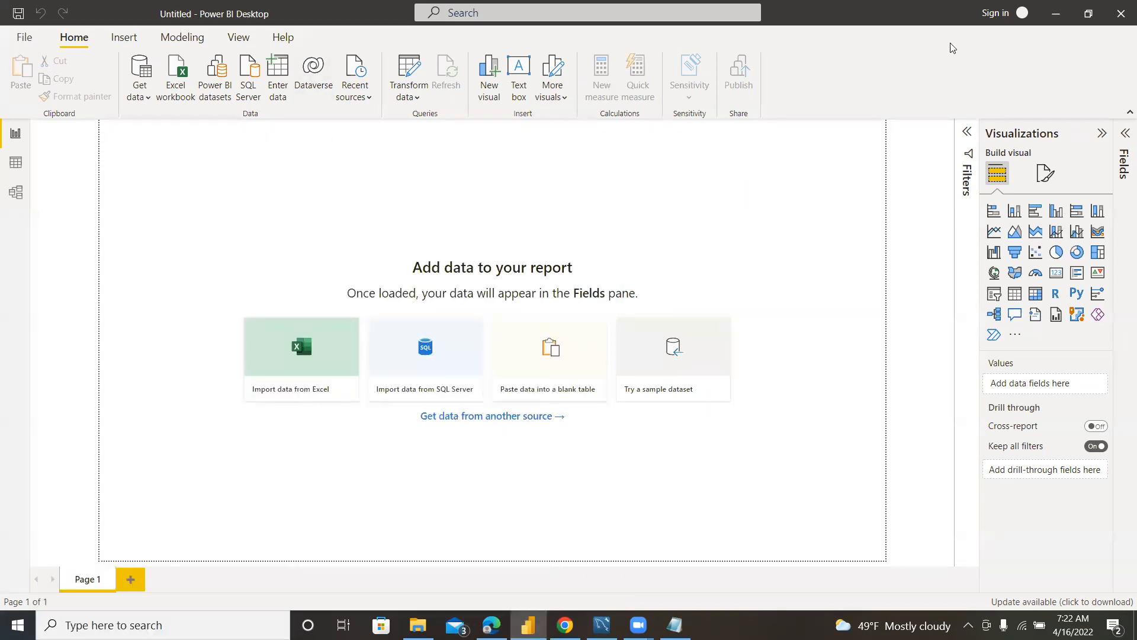
Close the open untitled Power BI report without saving changes.
{"action": "left_click", "coordinate": [1120, 16]}
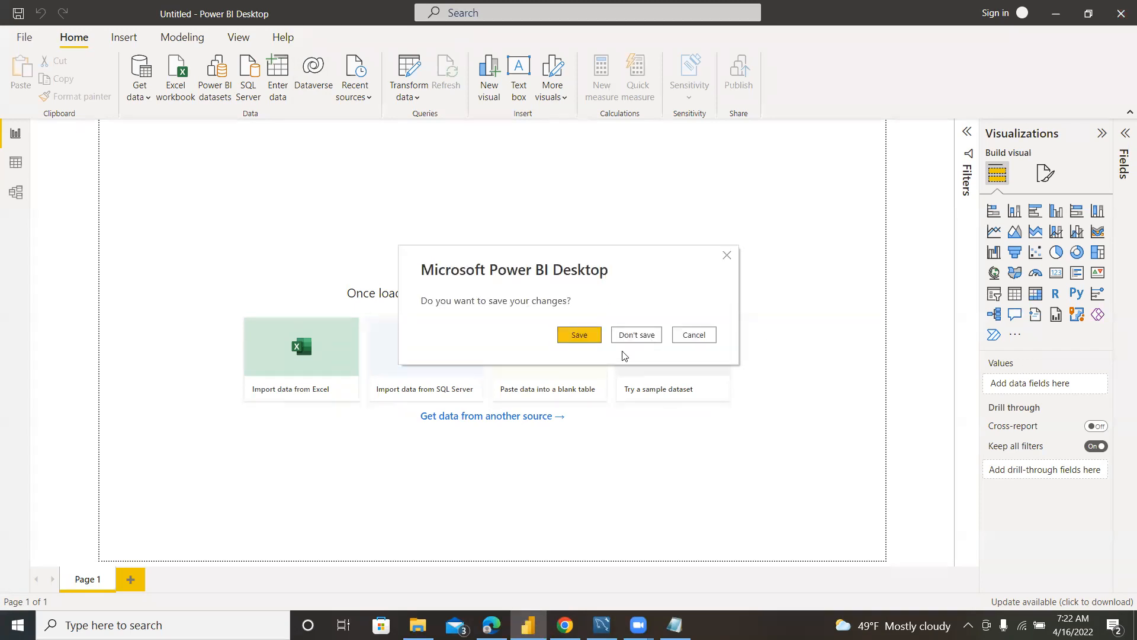
{"action": "left_click", "coordinate": [638, 335]}
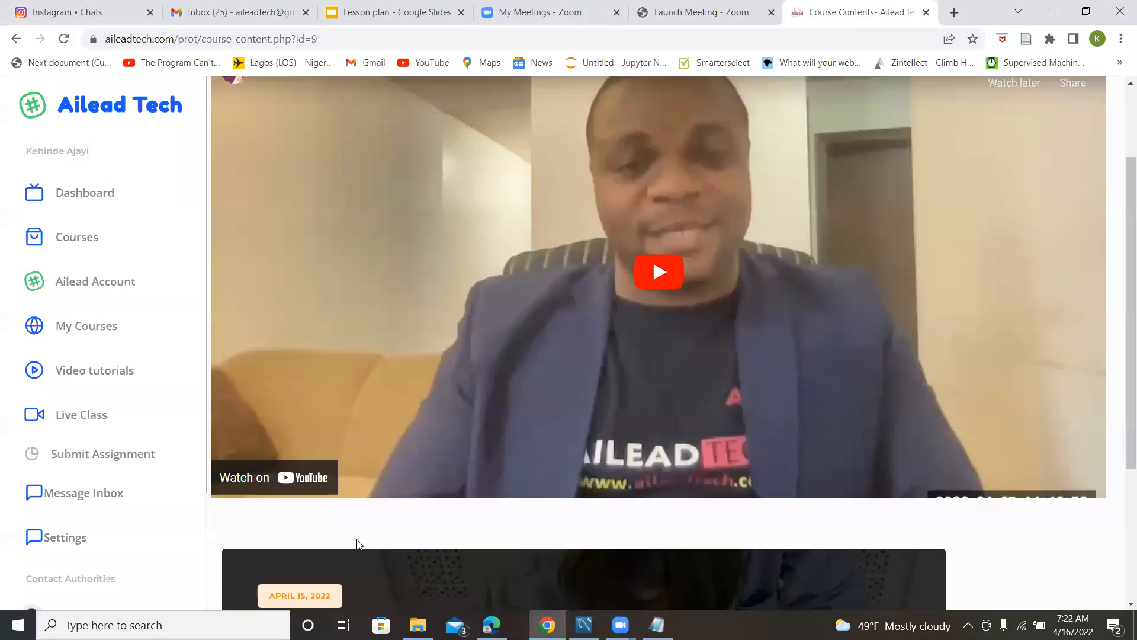
Launch Power BI Desktop through a Windows search for "power" and dismiss its start screen.
{"action": "key", "text": "super"}
{"action": "type", "text": "power"}
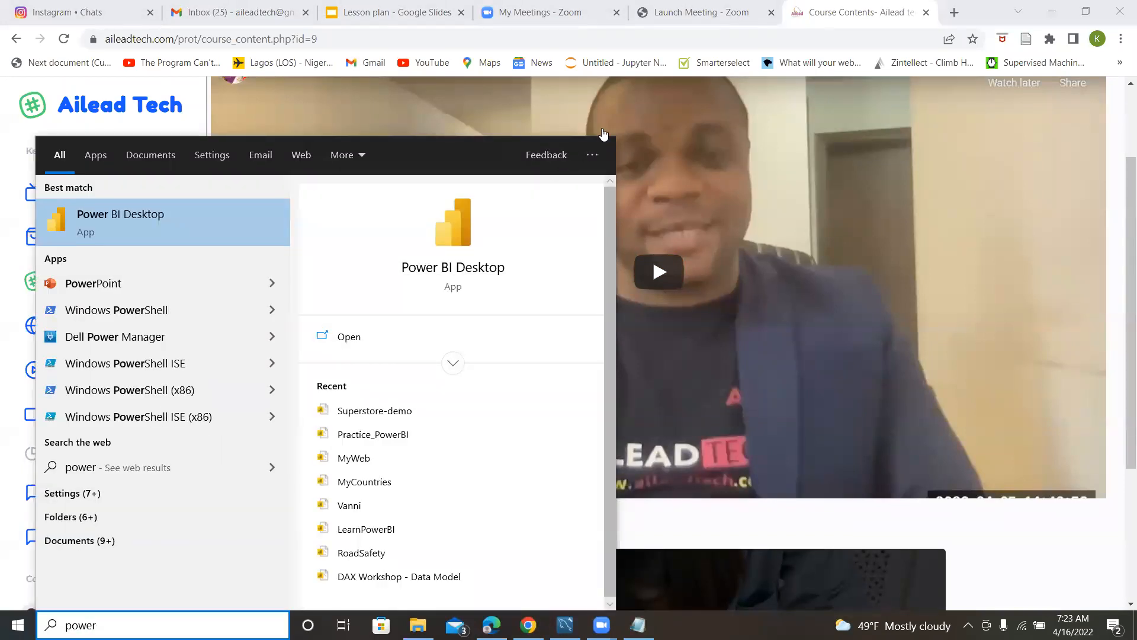
{"action": "key", "text": "Return"}
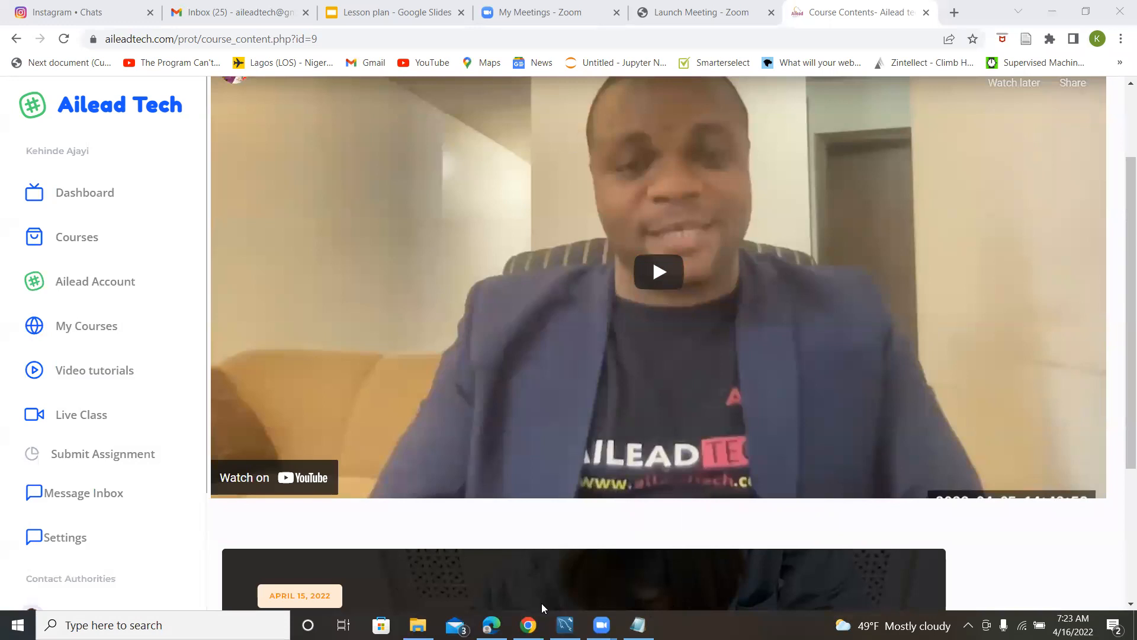
{"action": "left_click", "coordinate": [112, 625]}
{"action": "type", "text": "p"}
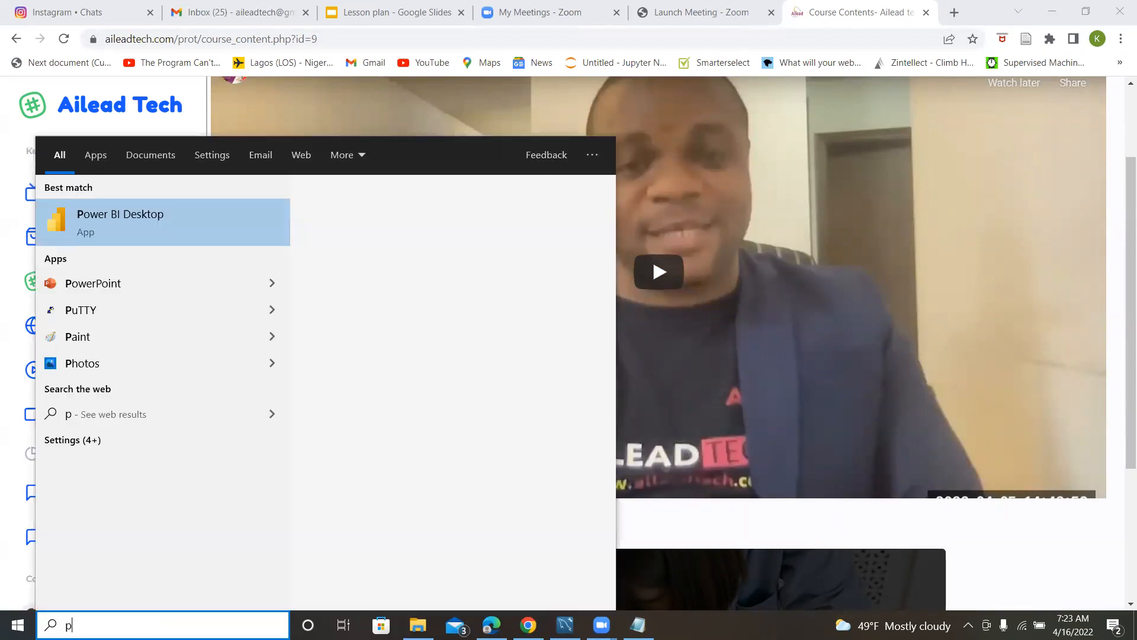
{"action": "type", "text": "ower"}
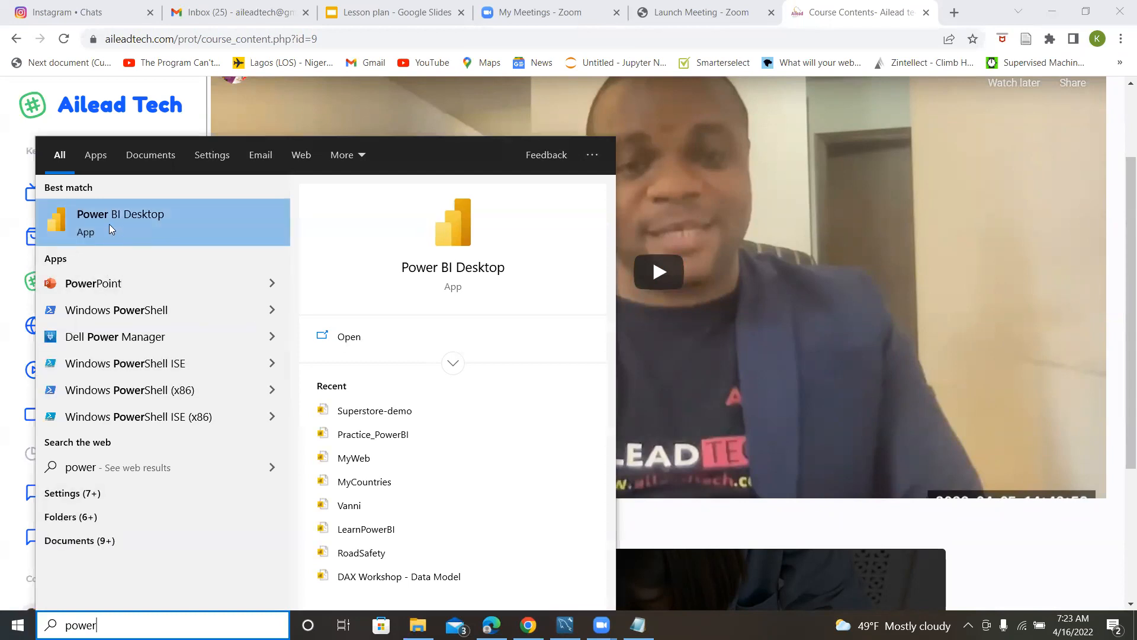
{"action": "left_click", "coordinate": [110, 222]}
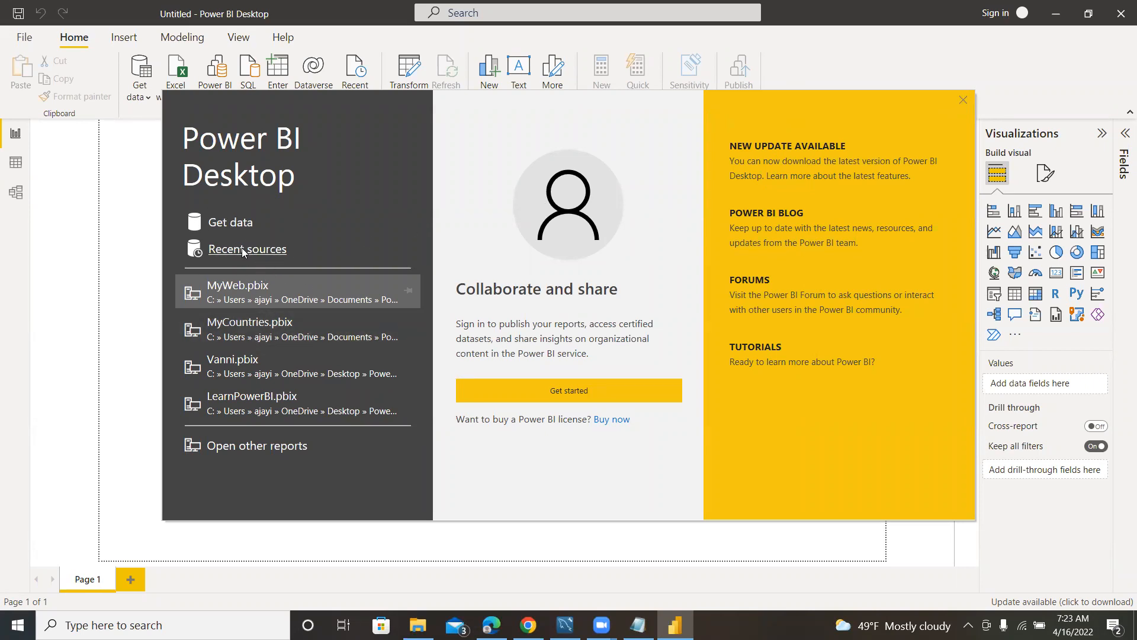
{"action": "left_click", "coordinate": [964, 100]}
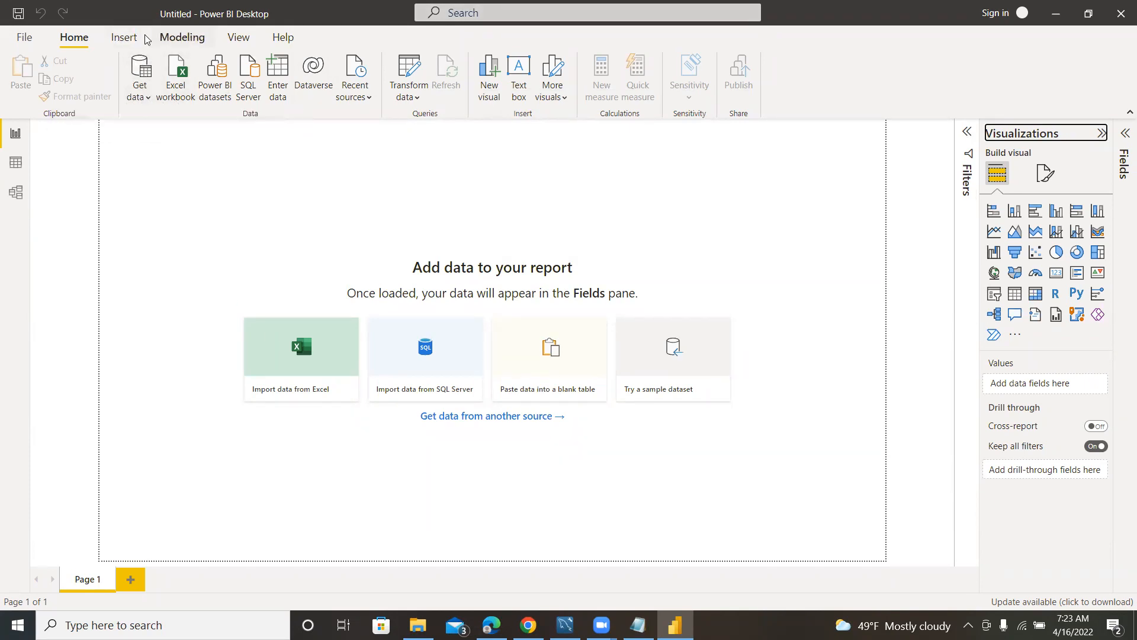
Open the full Get Data dialog and look through the connectors in the Database and Other categories.
{"action": "left_click", "coordinate": [143, 97]}
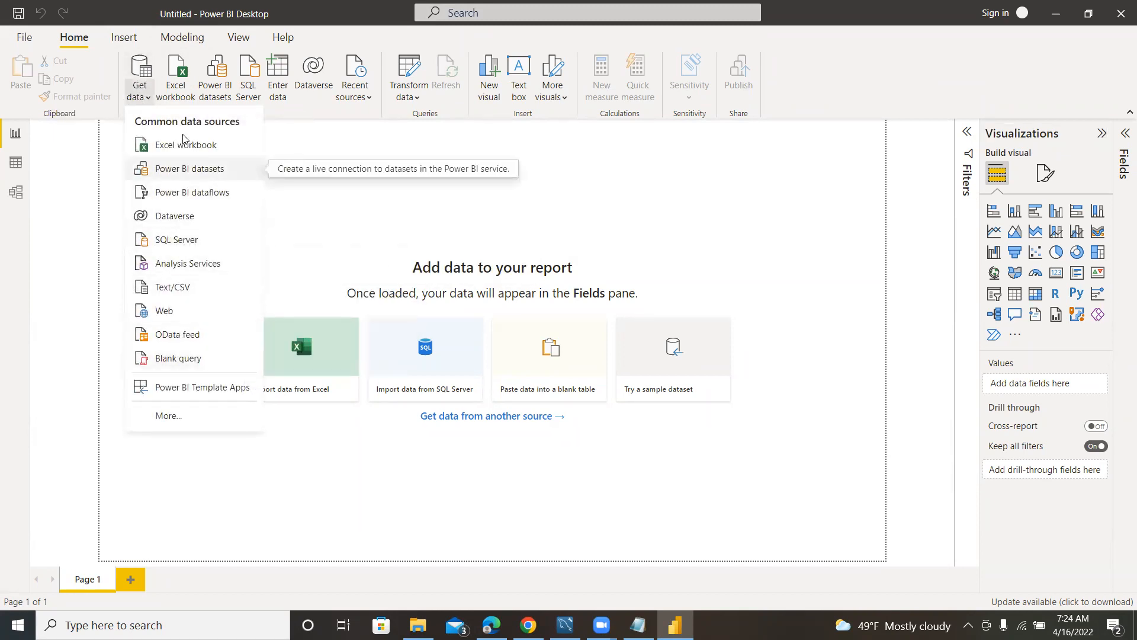
{"action": "left_click", "coordinate": [137, 79]}
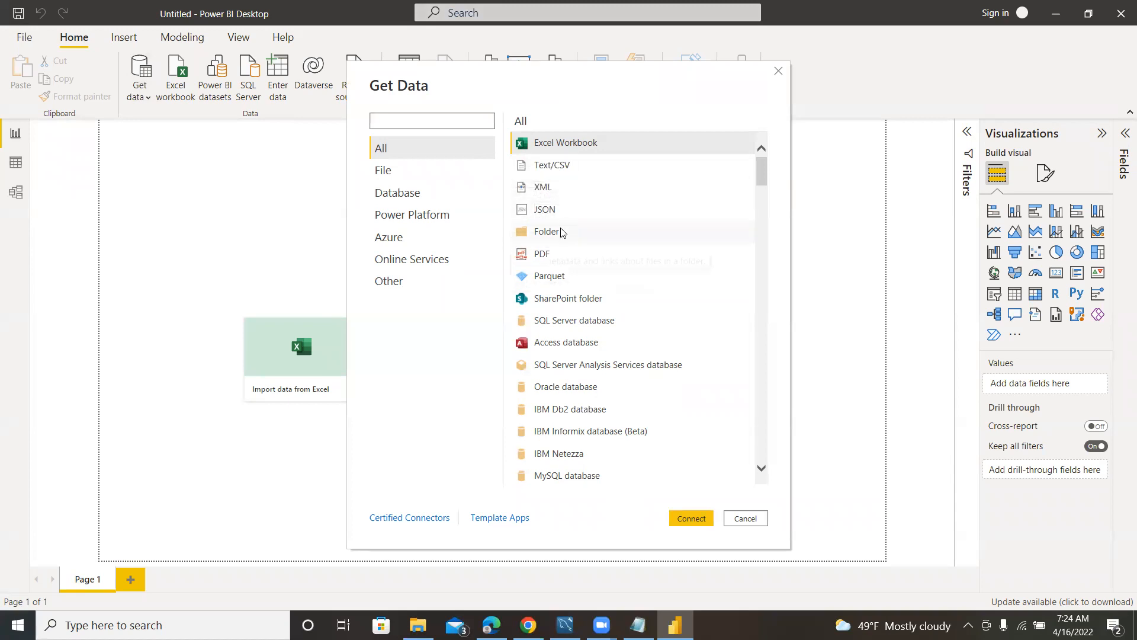
{"action": "left_click", "coordinate": [397, 198]}
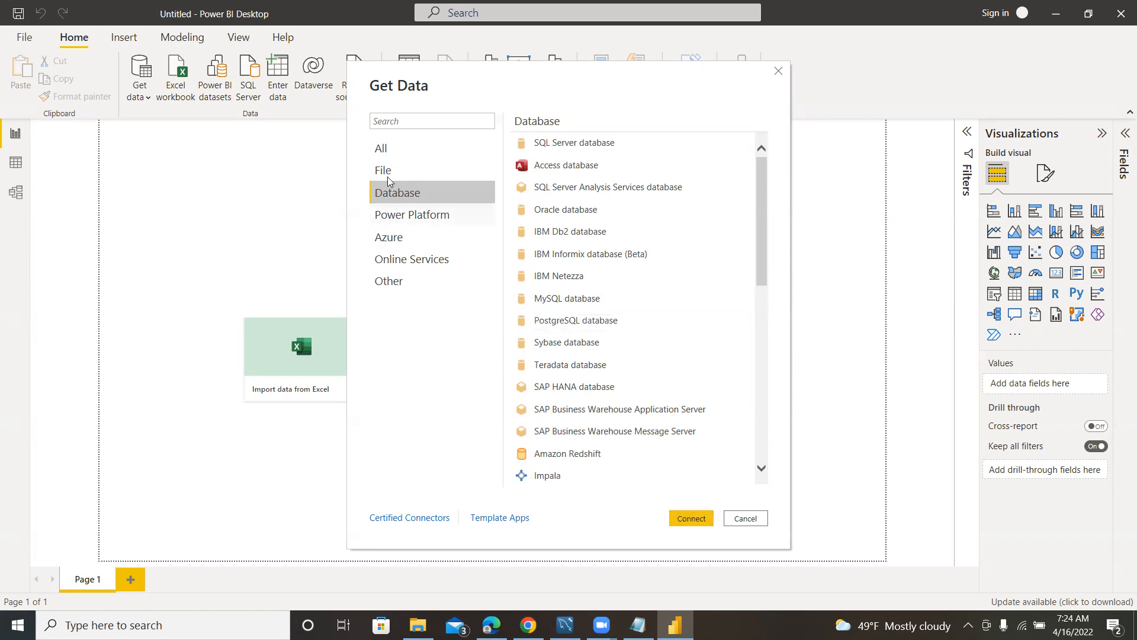
{"action": "left_click", "coordinate": [397, 285]}
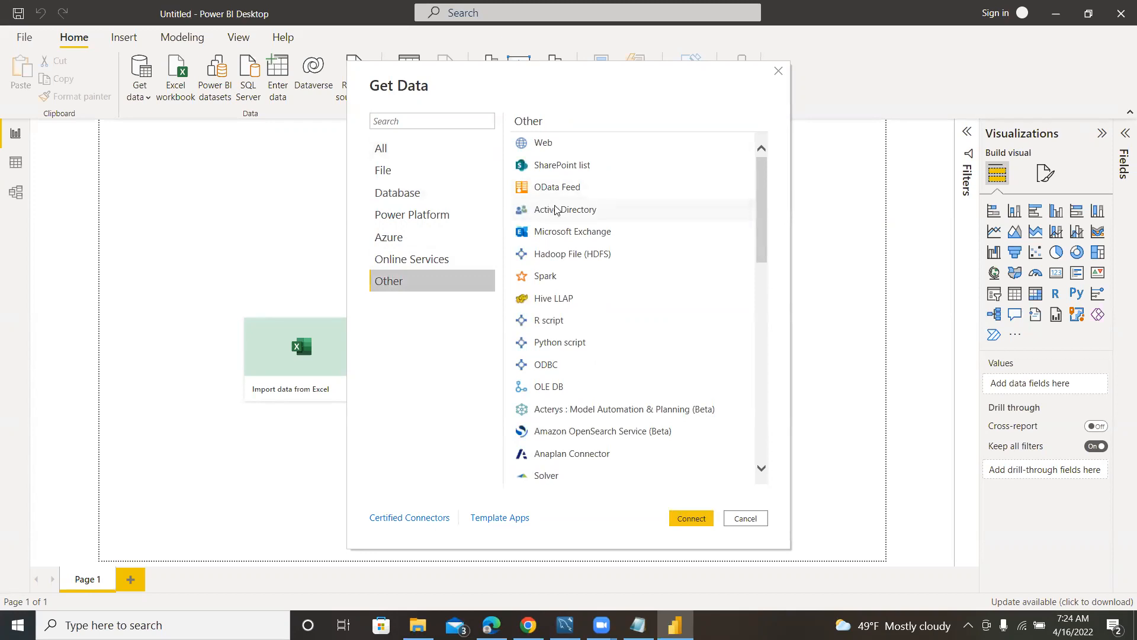
{"action": "scroll", "coordinate": [554, 208], "scroll_direction": "down", "scroll_amount": 5}
{"action": "scroll", "coordinate": [548, 204], "scroll_direction": "up", "scroll_amount": 5}
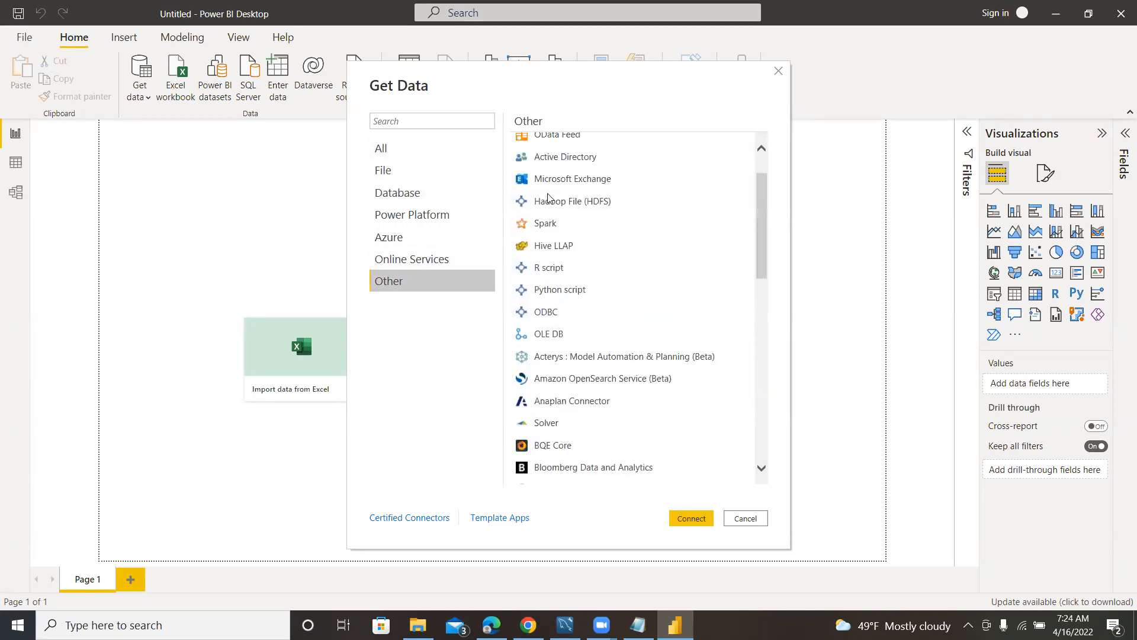
{"action": "scroll", "coordinate": [549, 199], "scroll_direction": "up", "scroll_amount": 2}
Connect to an Excel Workbook file source and open the CountryPops workbook from the Data folder.
{"action": "left_click", "coordinate": [415, 178]}
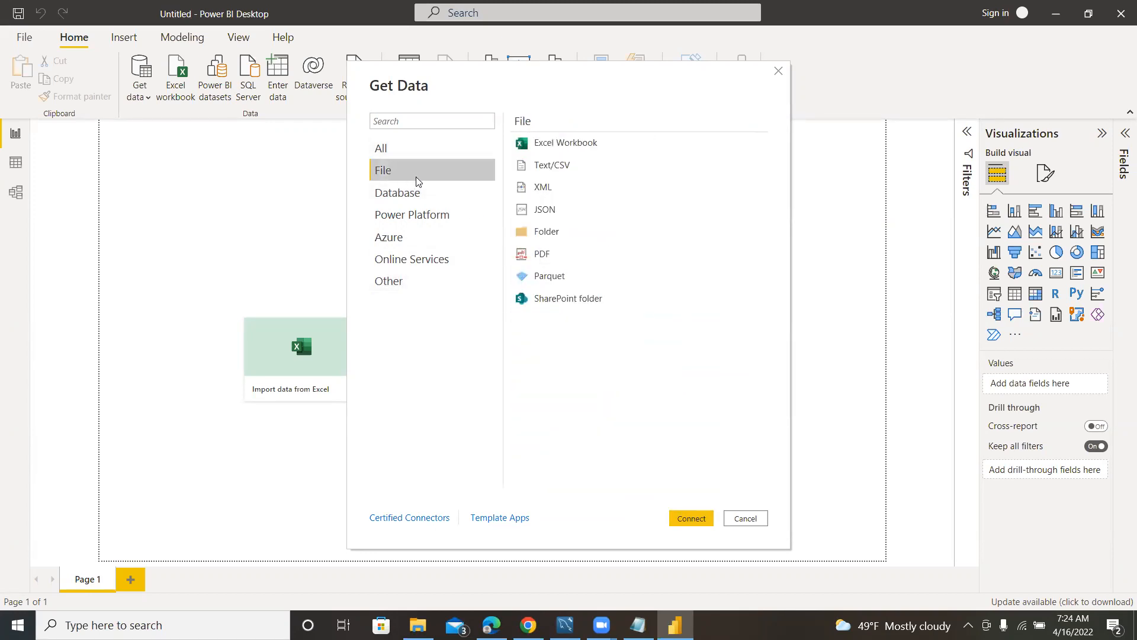
{"action": "left_click", "coordinate": [557, 146]}
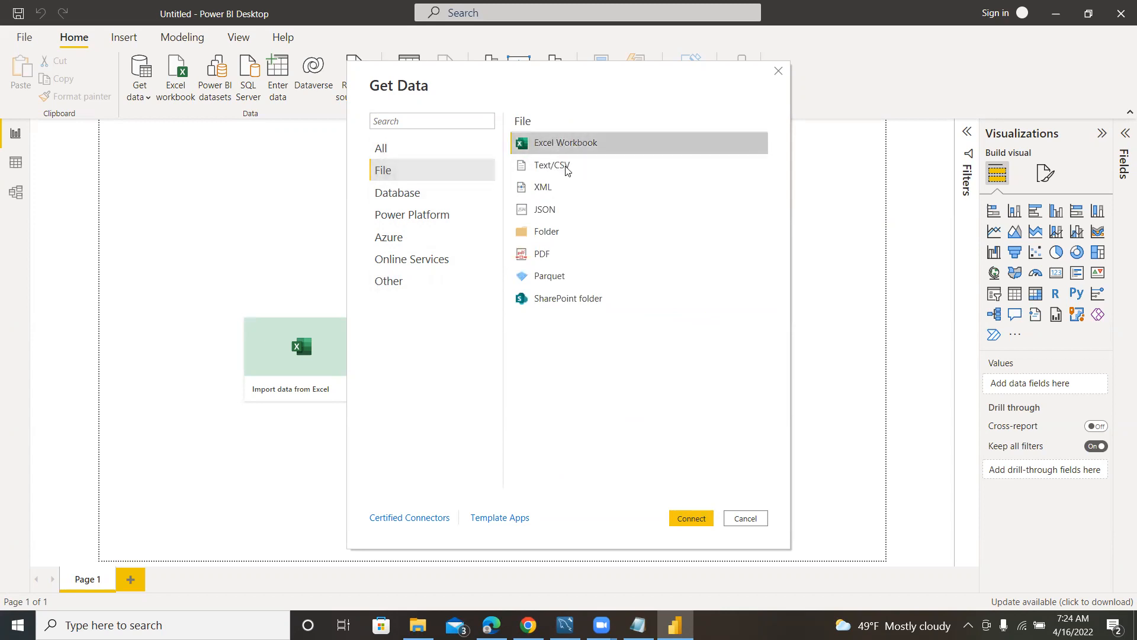
{"action": "left_click", "coordinate": [685, 517]}
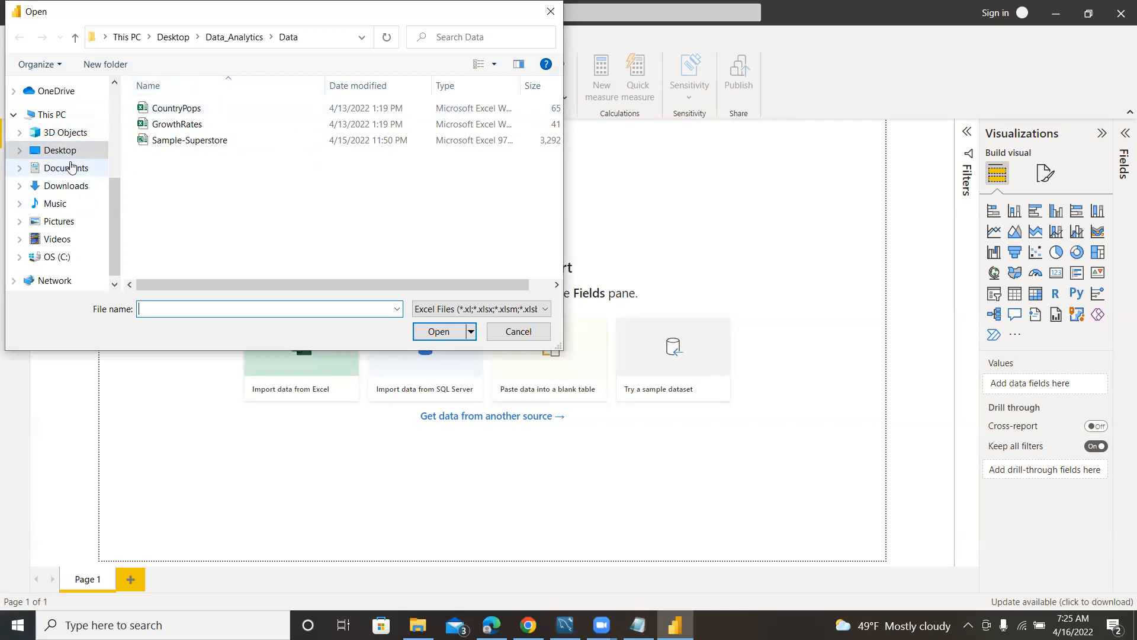
{"action": "left_click_drag", "start_coordinate": [111, 192], "coordinate": [119, 75]}
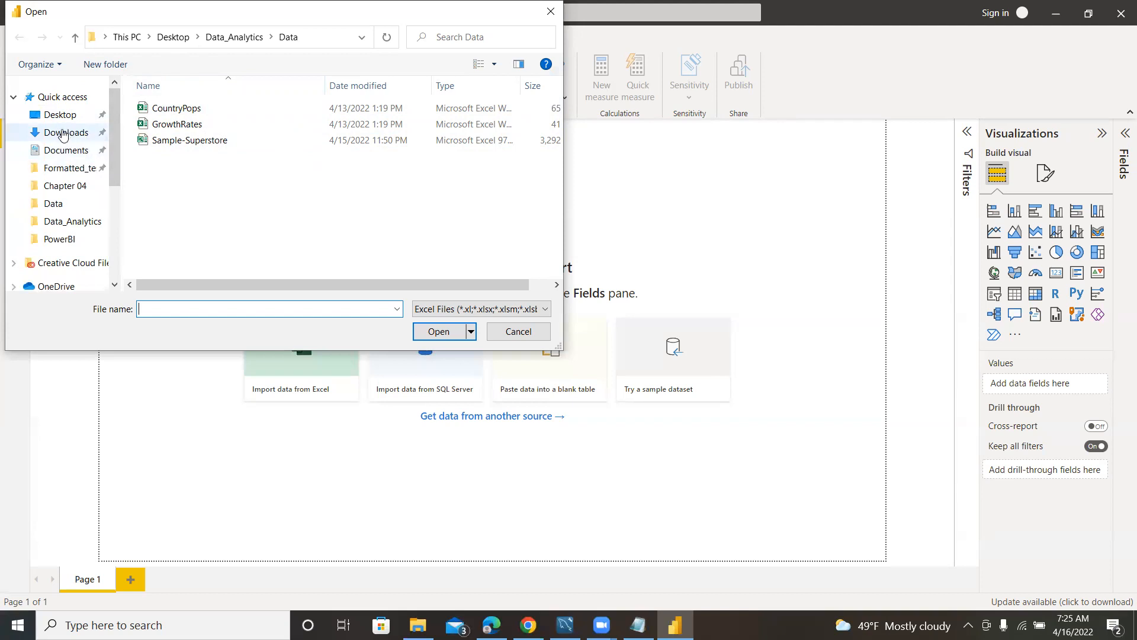
{"action": "left_click_drag", "start_coordinate": [115, 126], "coordinate": [128, 199]}
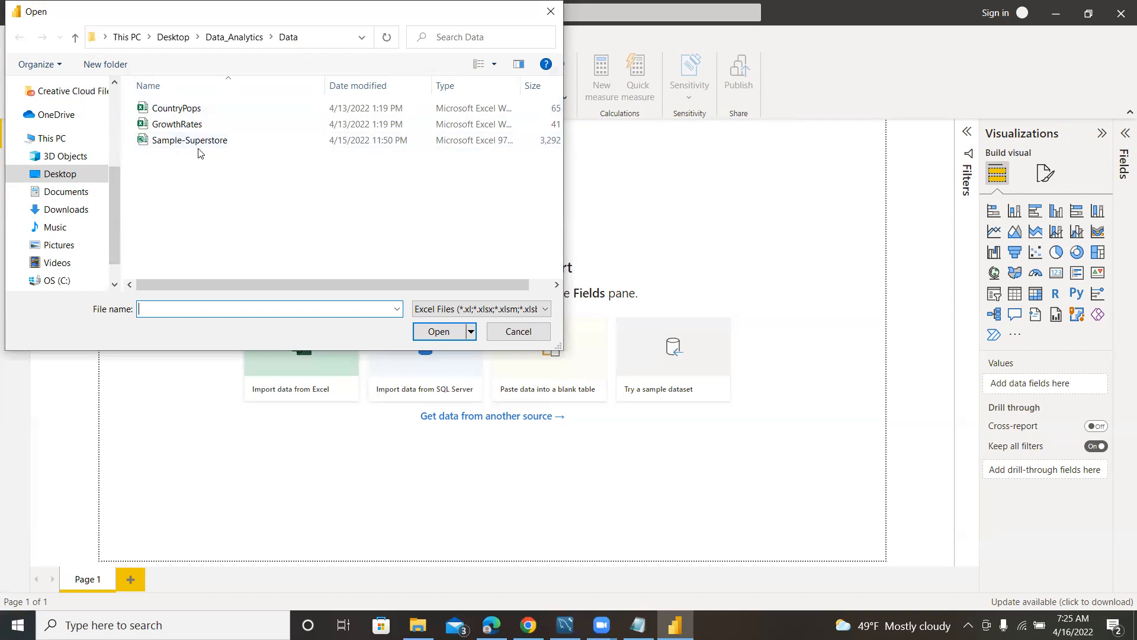
{"action": "left_click", "coordinate": [173, 114]}
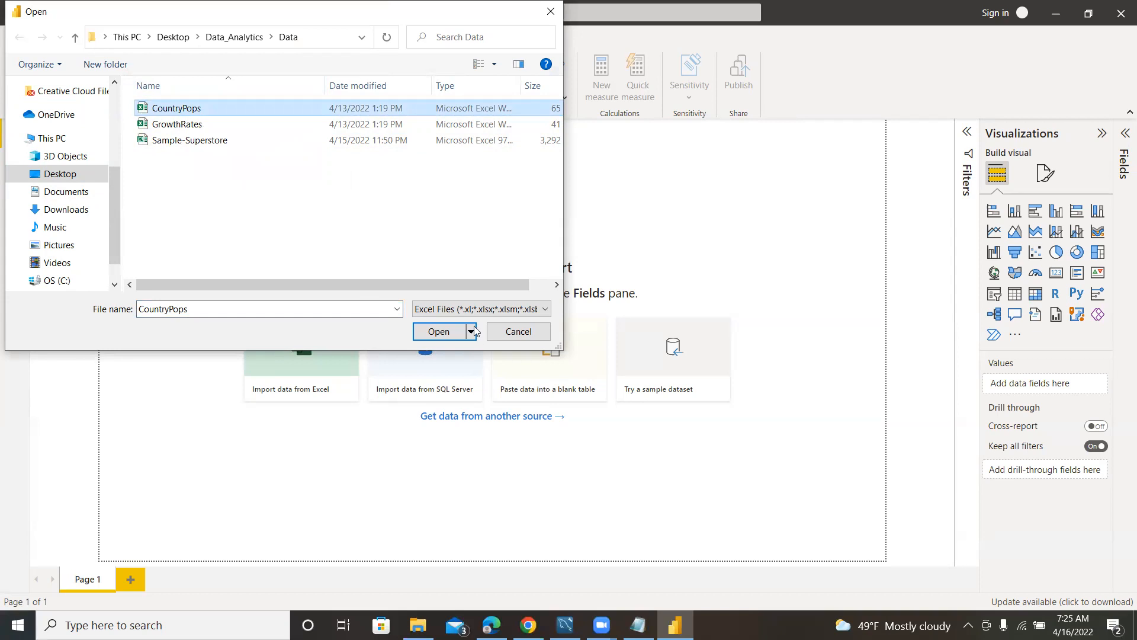
{"action": "left_click", "coordinate": [438, 331]}
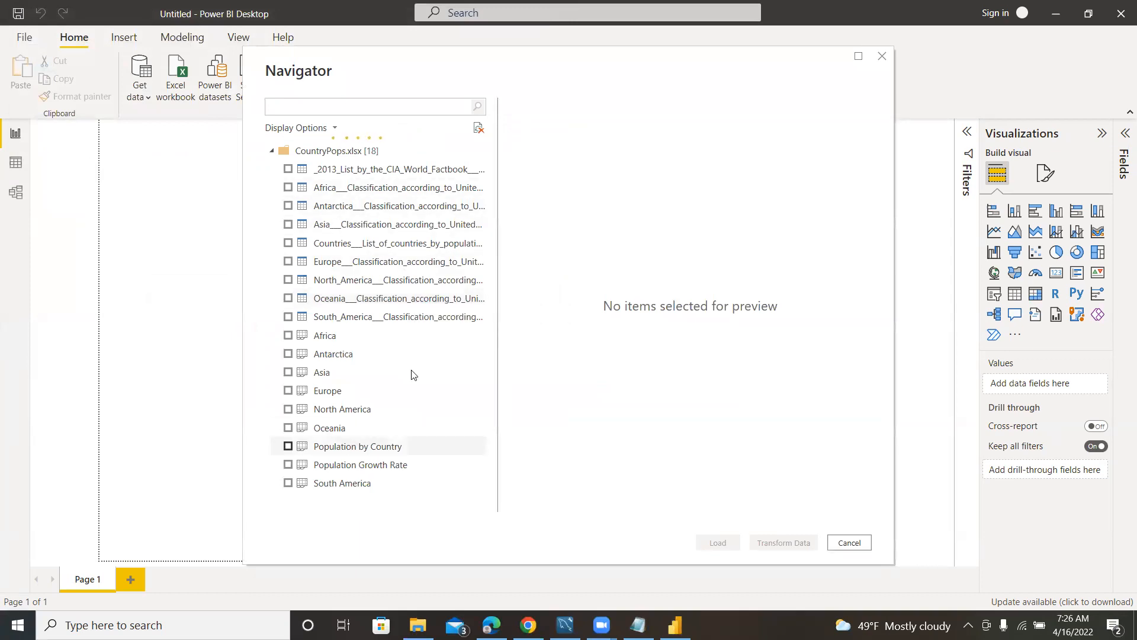
Look through the tables and sheets in CountryPops.xlsx and preview the columns of the Africa sheet.
{"action": "scroll", "coordinate": [420, 209], "scroll_direction": "down", "scroll_amount": 2}
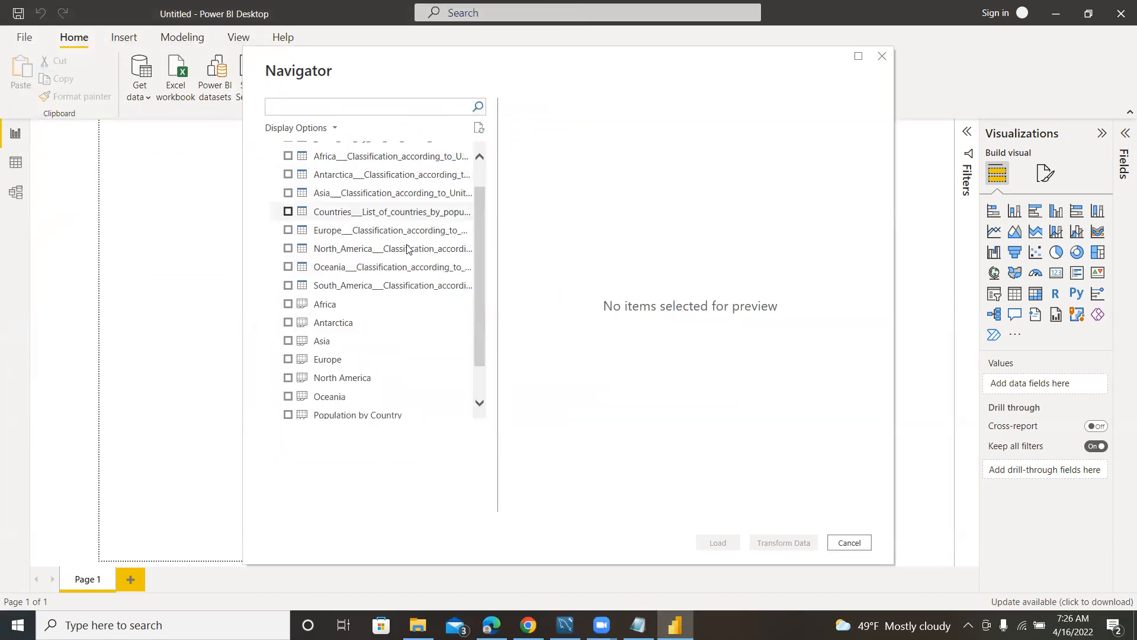
{"action": "scroll", "coordinate": [404, 271], "scroll_direction": "up", "scroll_amount": 2}
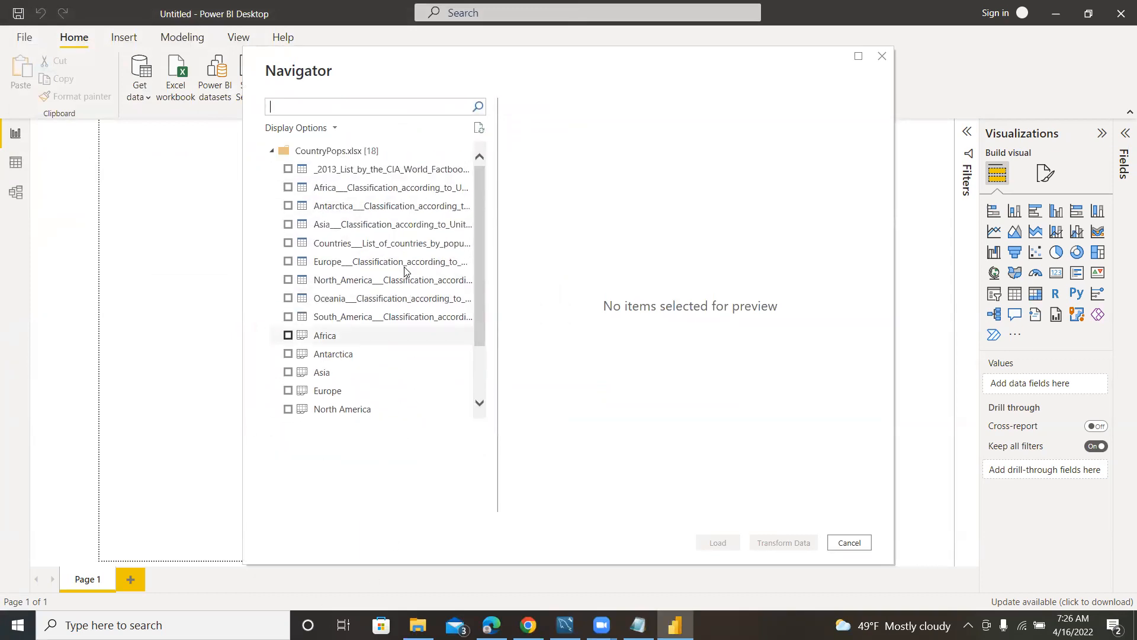
{"action": "scroll", "coordinate": [415, 240], "scroll_direction": "down", "scroll_amount": 2}
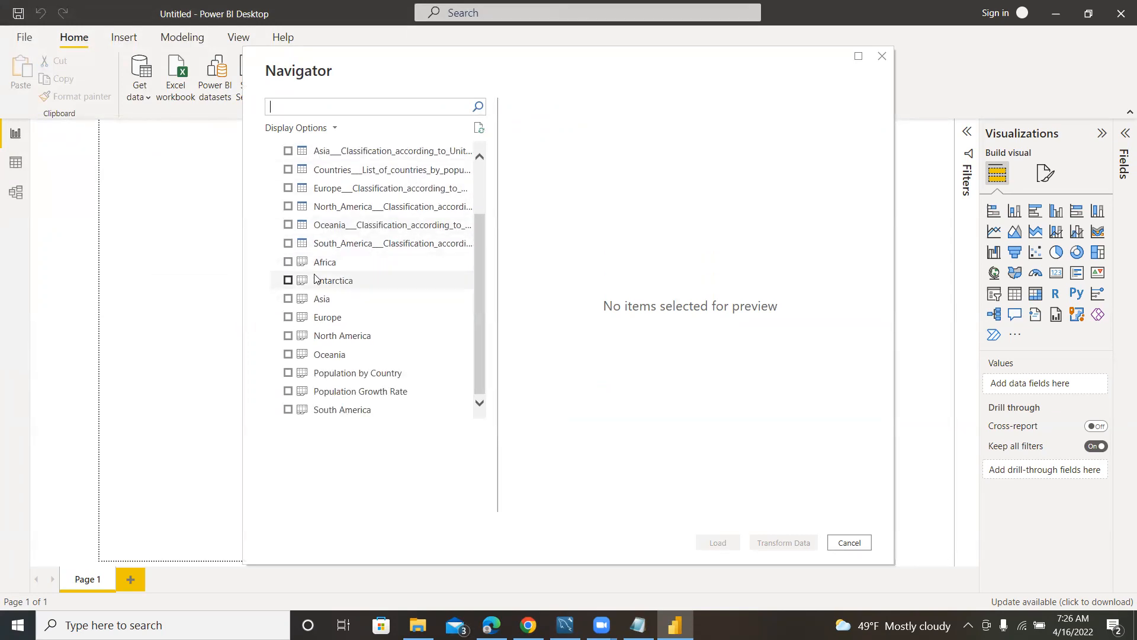
{"action": "scroll", "coordinate": [359, 225], "scroll_direction": "up", "scroll_amount": 2}
{"action": "scroll", "coordinate": [356, 216], "scroll_direction": "down", "scroll_amount": 2}
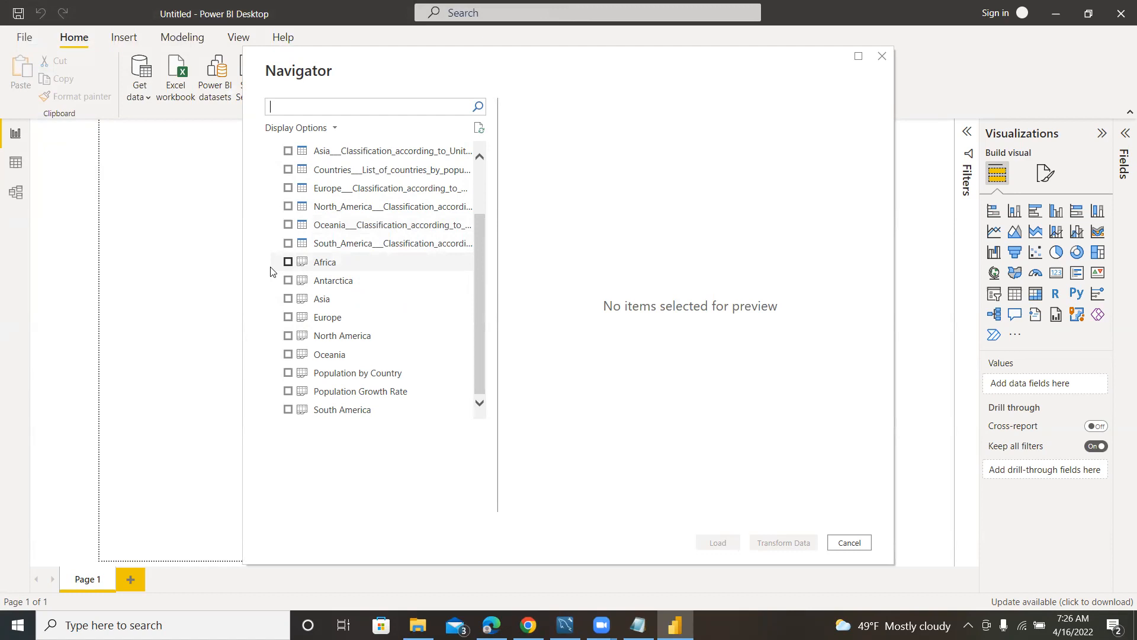
{"action": "left_click", "coordinate": [286, 262]}
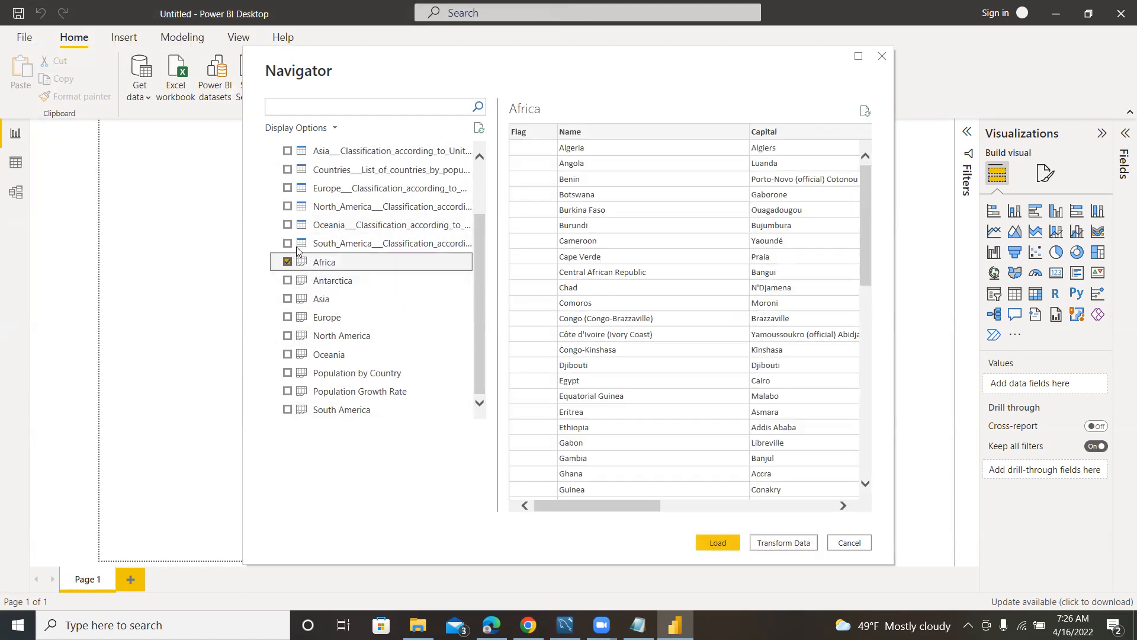
{"action": "left_click", "coordinate": [289, 263]}
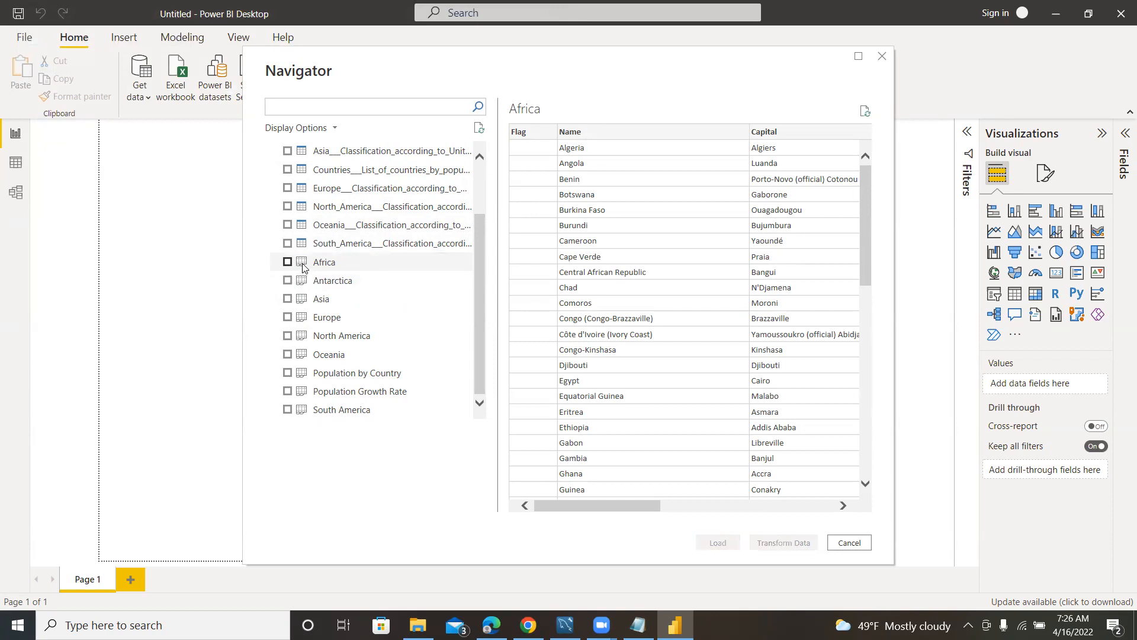
{"action": "mouse_move", "coordinate": [564, 511]}
{"action": "left_mouse_down"}
{"action": "mouse_move", "coordinate": [763, 510]}
{"action": "mouse_move", "coordinate": [549, 501]}
{"action": "left_mouse_up"}
{"action": "left_click_drag", "start_coordinate": [632, 504], "coordinate": [539, 503]}
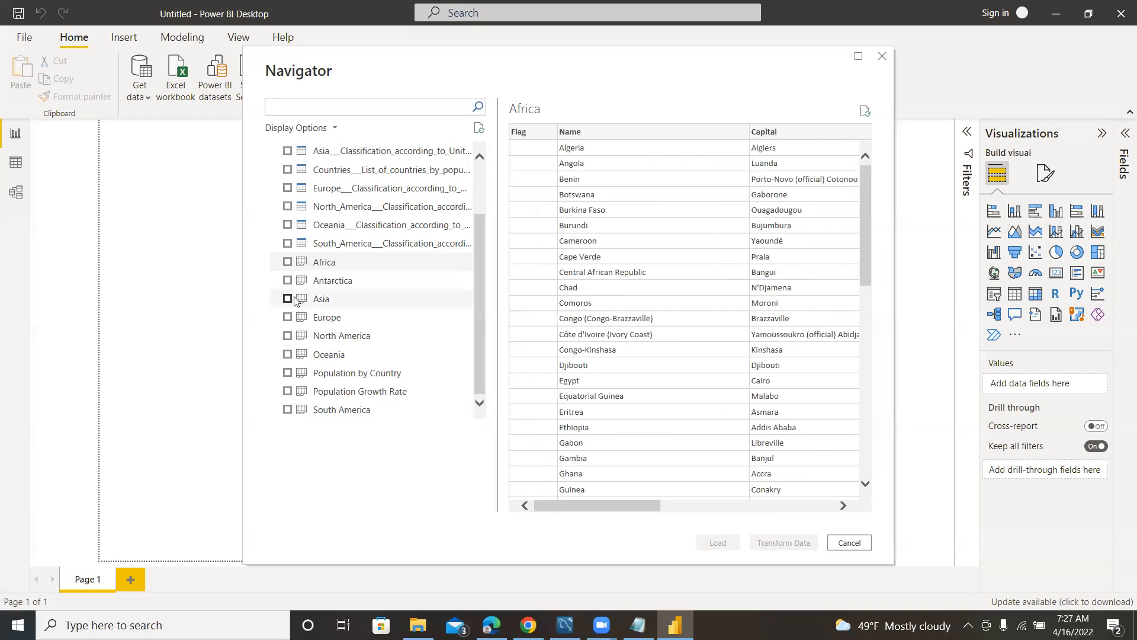
Mark the Africa, Antarctica and Asia sheets for import and look through the Asia preview rows.
{"action": "left_click", "coordinate": [288, 262]}
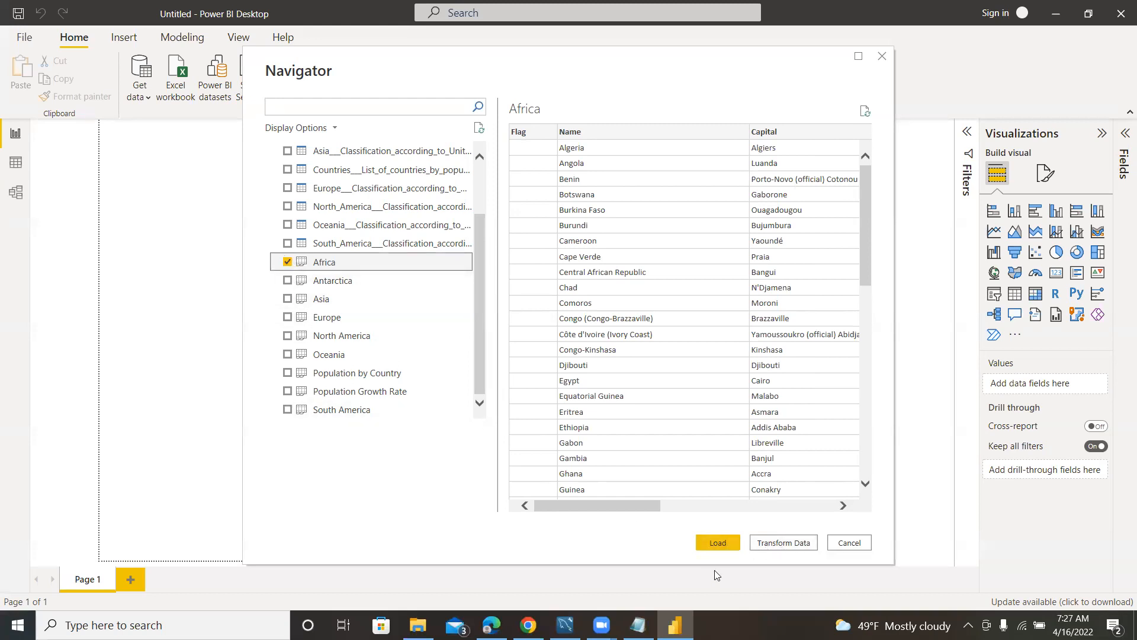
{"action": "left_click", "coordinate": [288, 281]}
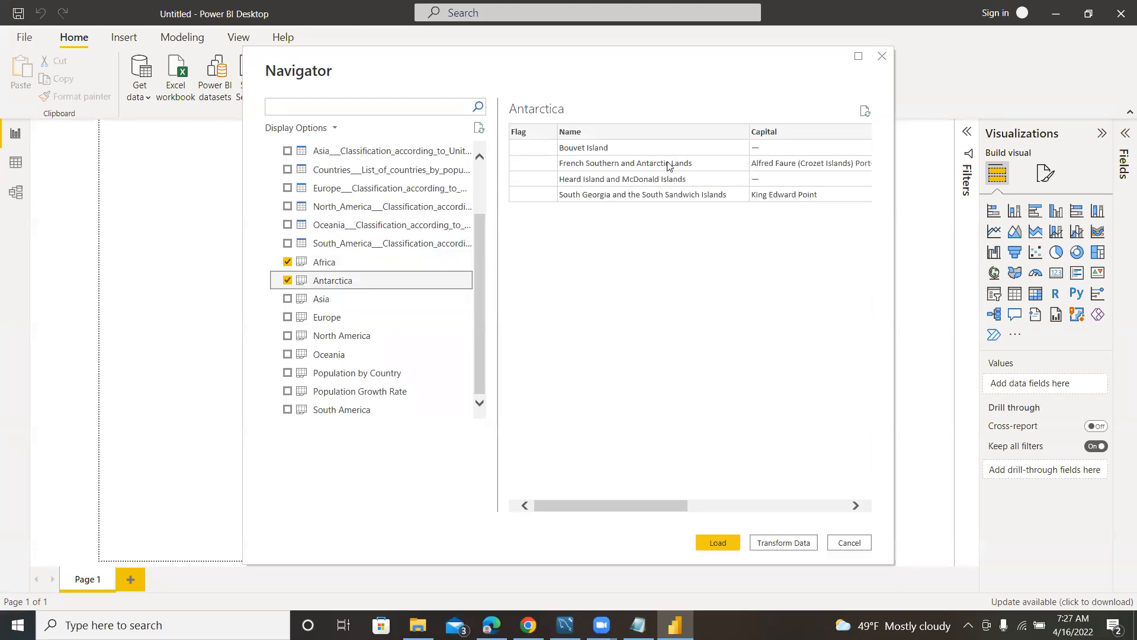
{"action": "left_click_drag", "start_coordinate": [603, 502], "coordinate": [545, 541]}
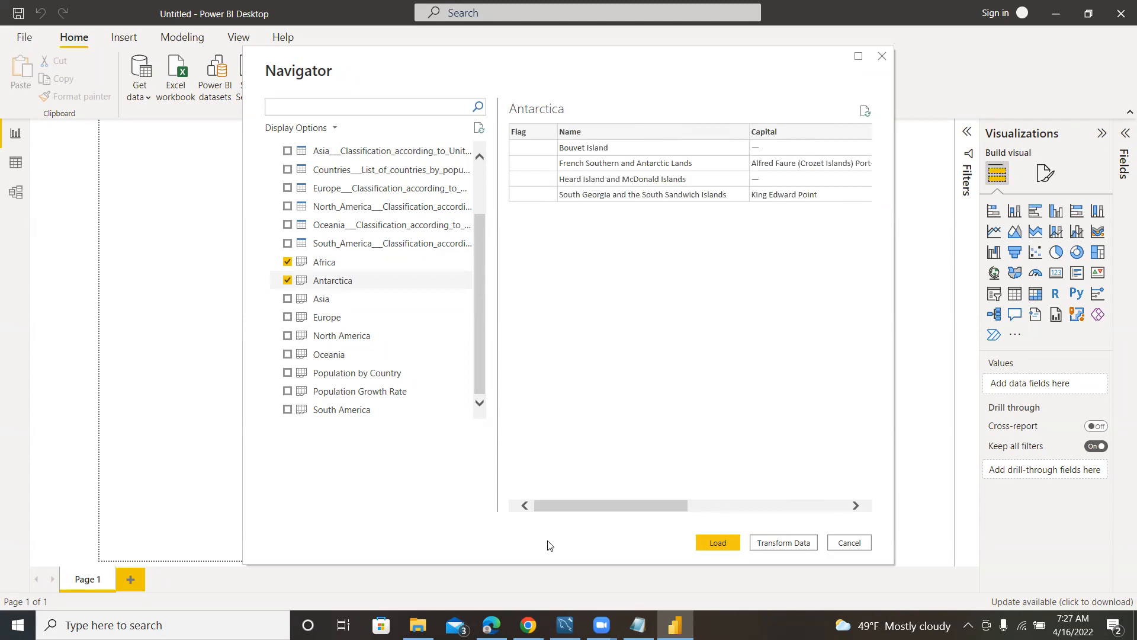
{"action": "left_click", "coordinate": [288, 299]}
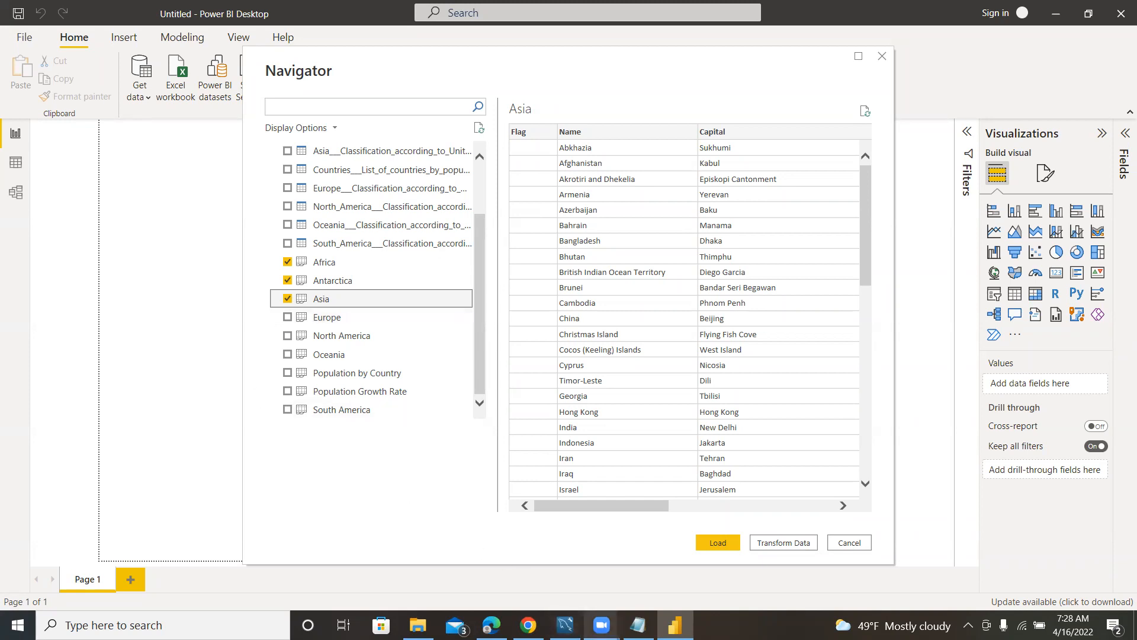
{"action": "mouse_move", "coordinate": [601, 625]}
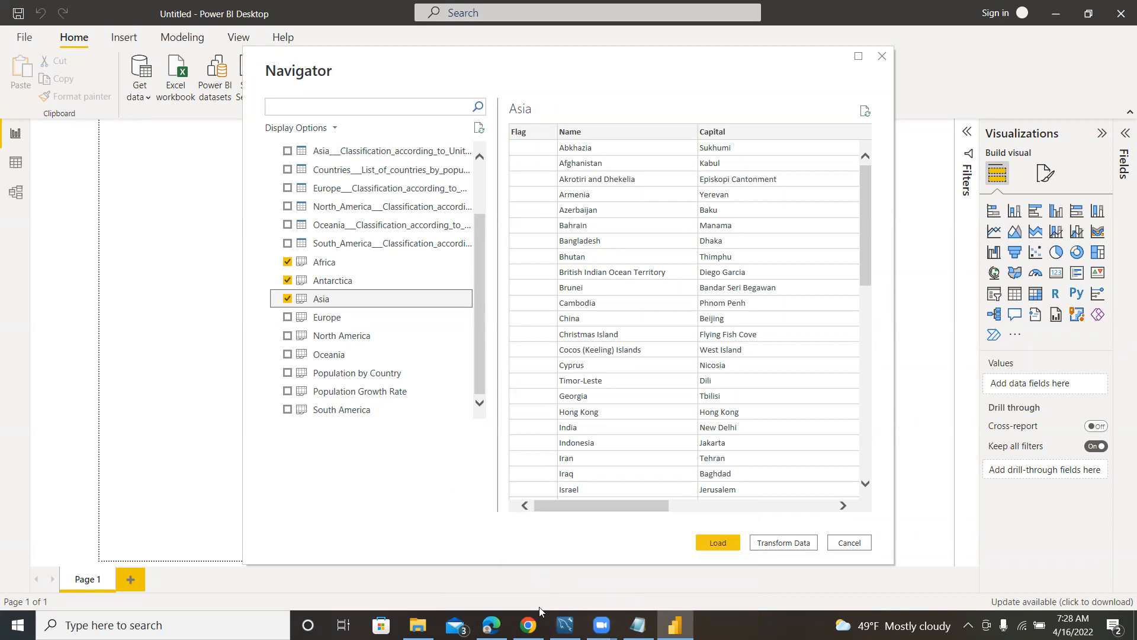
{"action": "mouse_move", "coordinate": [601, 625]}
{"action": "scroll", "coordinate": [731, 308], "scroll_direction": "down", "scroll_amount": 2}
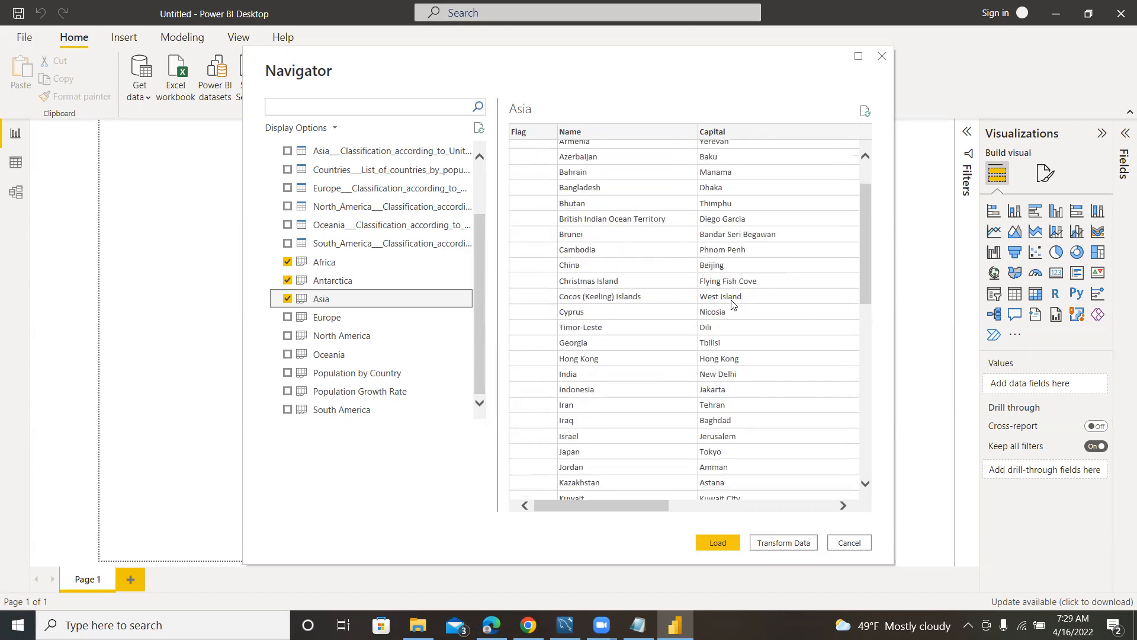
{"action": "scroll", "coordinate": [726, 306], "scroll_direction": "up", "scroll_amount": 2}
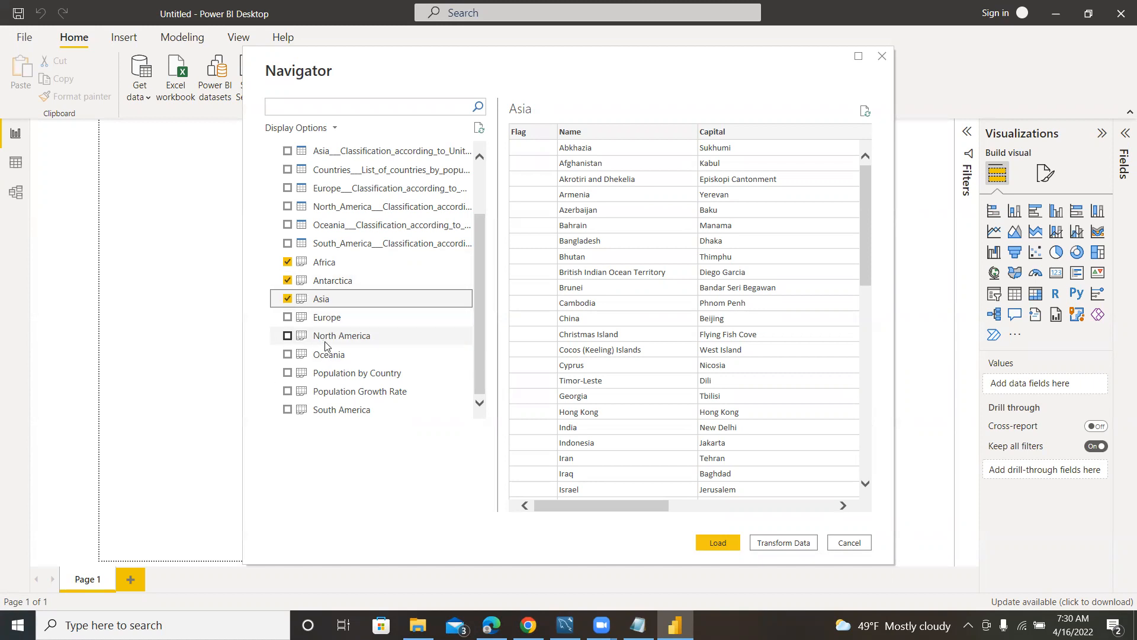
Mark the Europe, North America, Oceania and South America sheets for import as well.
{"action": "left_click", "coordinate": [288, 318]}
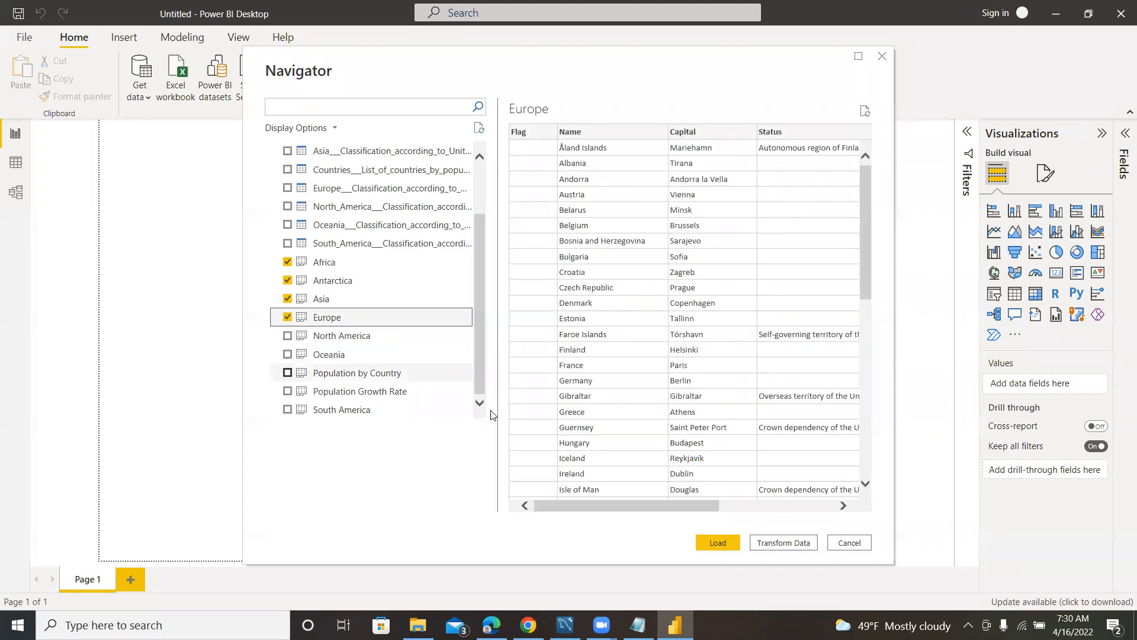
{"action": "left_click", "coordinate": [288, 336]}
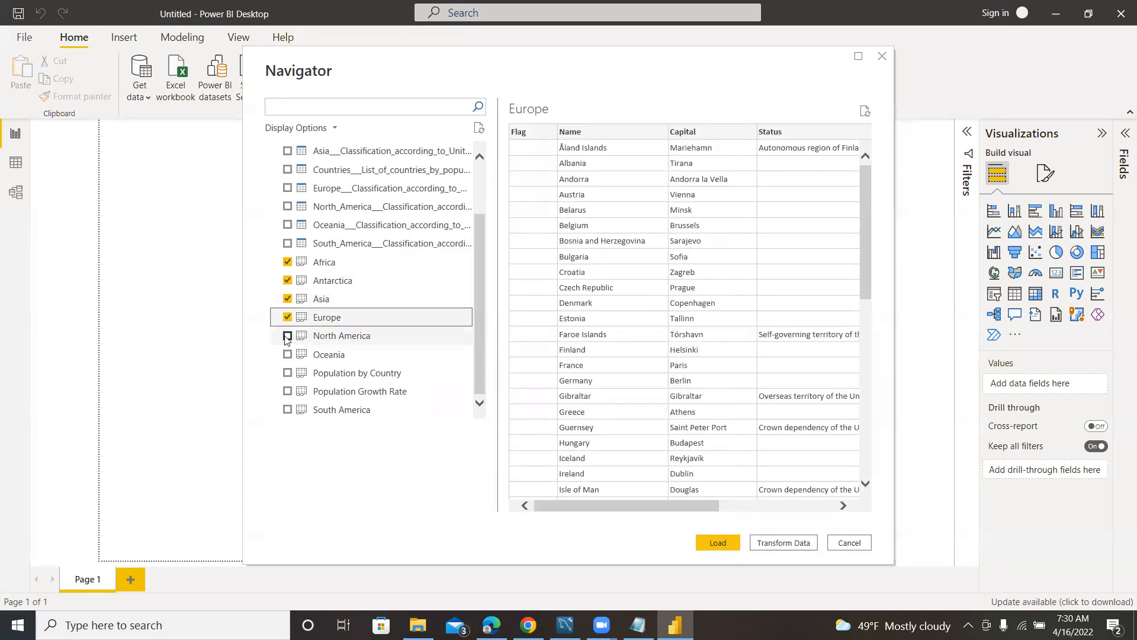
{"action": "left_click", "coordinate": [288, 354]}
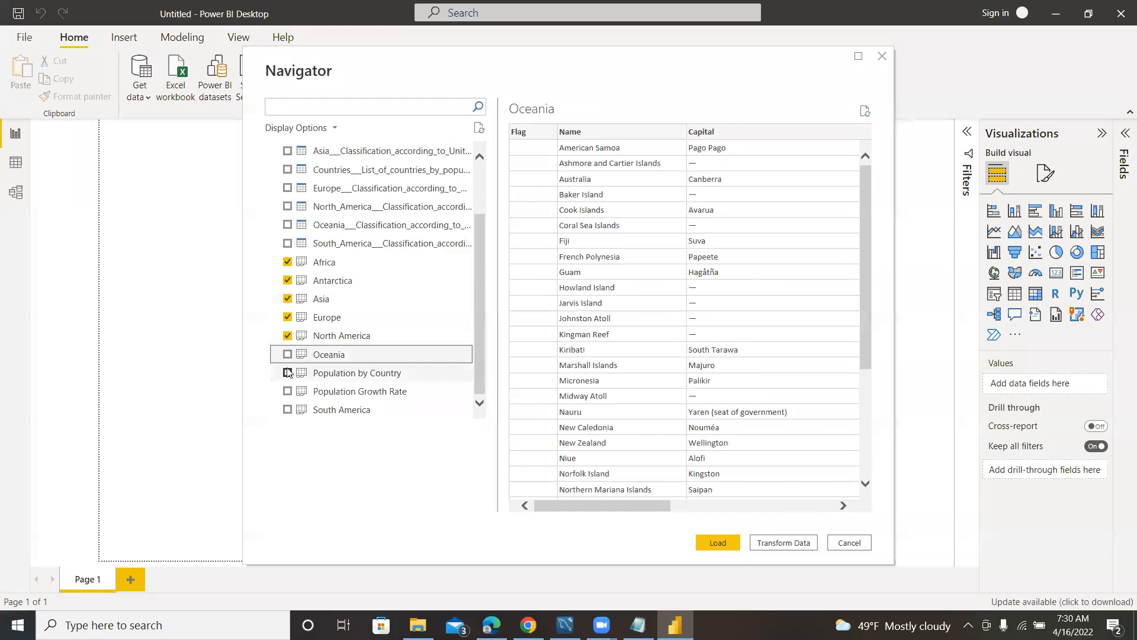
{"action": "left_click", "coordinate": [290, 409]}
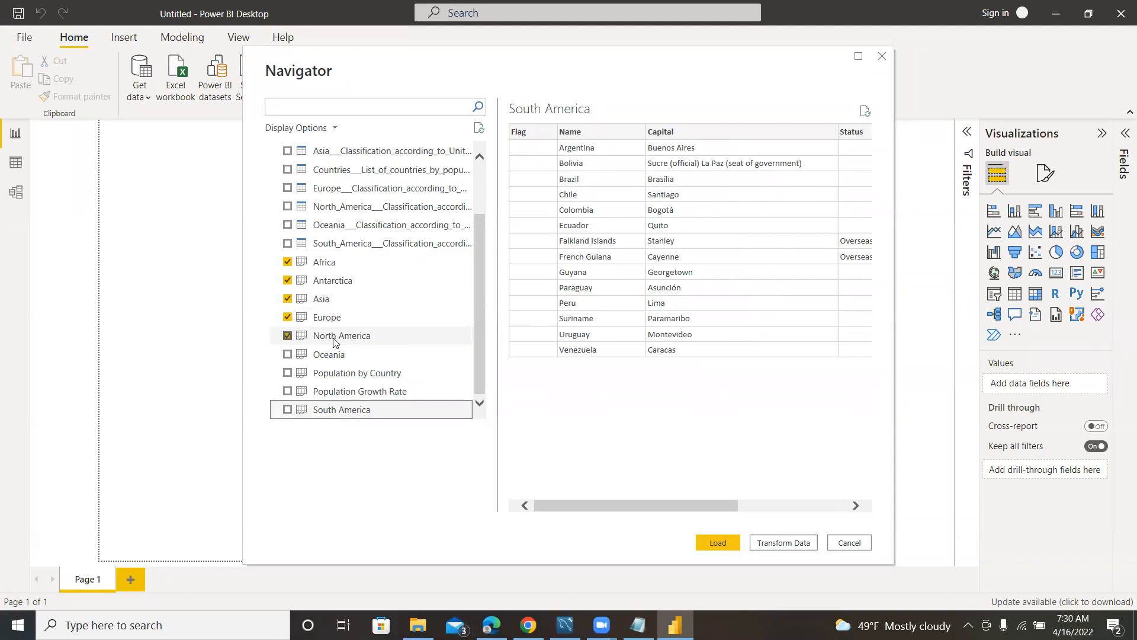
{"action": "left_click", "coordinate": [288, 354]}
{"action": "left_click", "coordinate": [287, 409]}
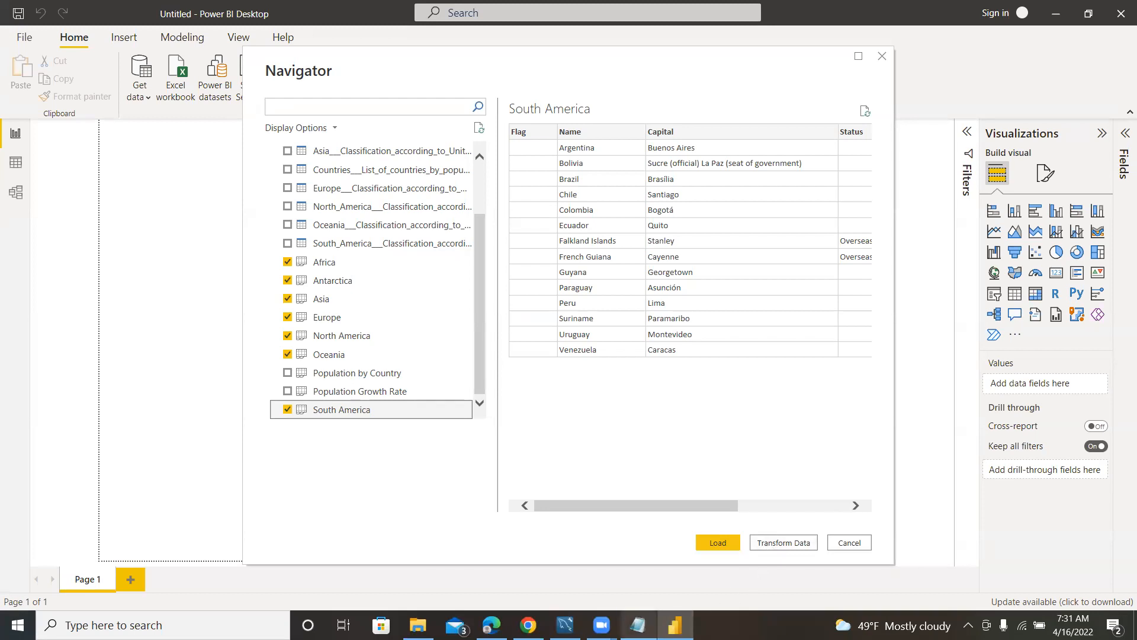
Open the marked sheets in Power Query Editor for transformation and display the Africa query.
{"action": "left_click", "coordinate": [779, 543]}
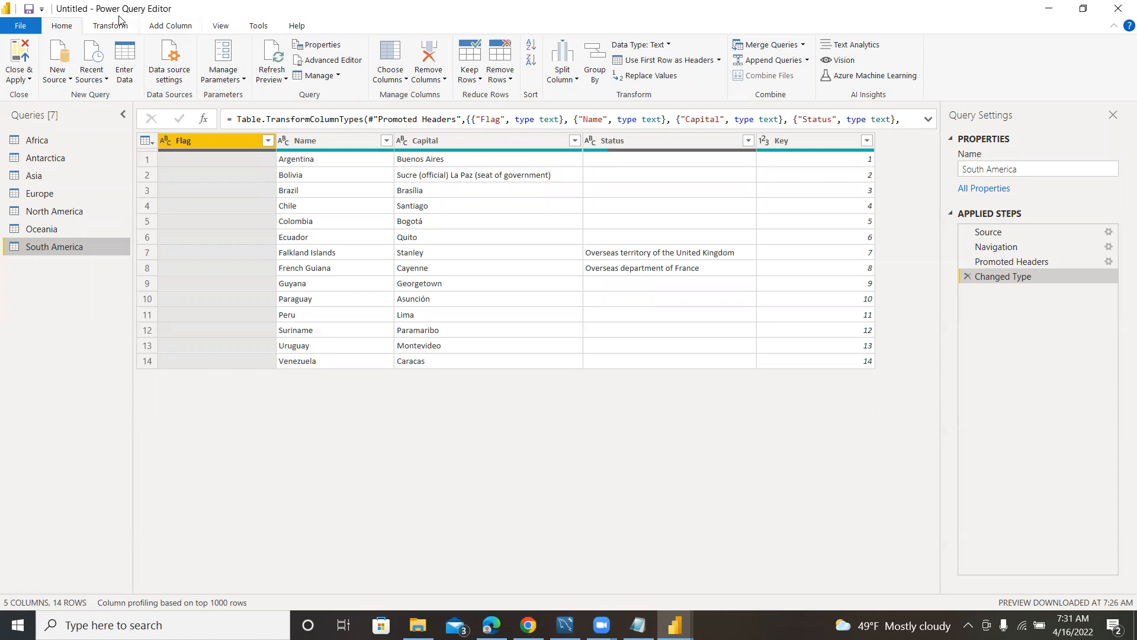
{"action": "left_click", "coordinate": [155, 1]}
{"action": "left_click", "coordinate": [129, 10]}
{"action": "left_click", "coordinate": [37, 142]}
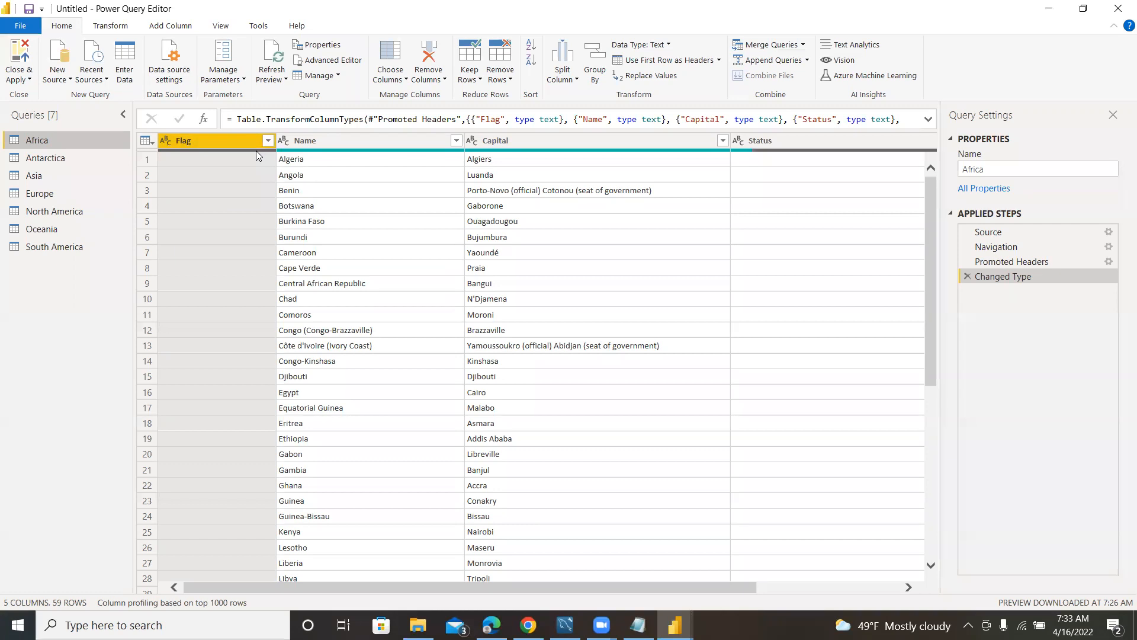
Try removing the Flag column from the Africa query, and delete the resulting applied step.
{"action": "mouse_move", "coordinate": [256, 154]}
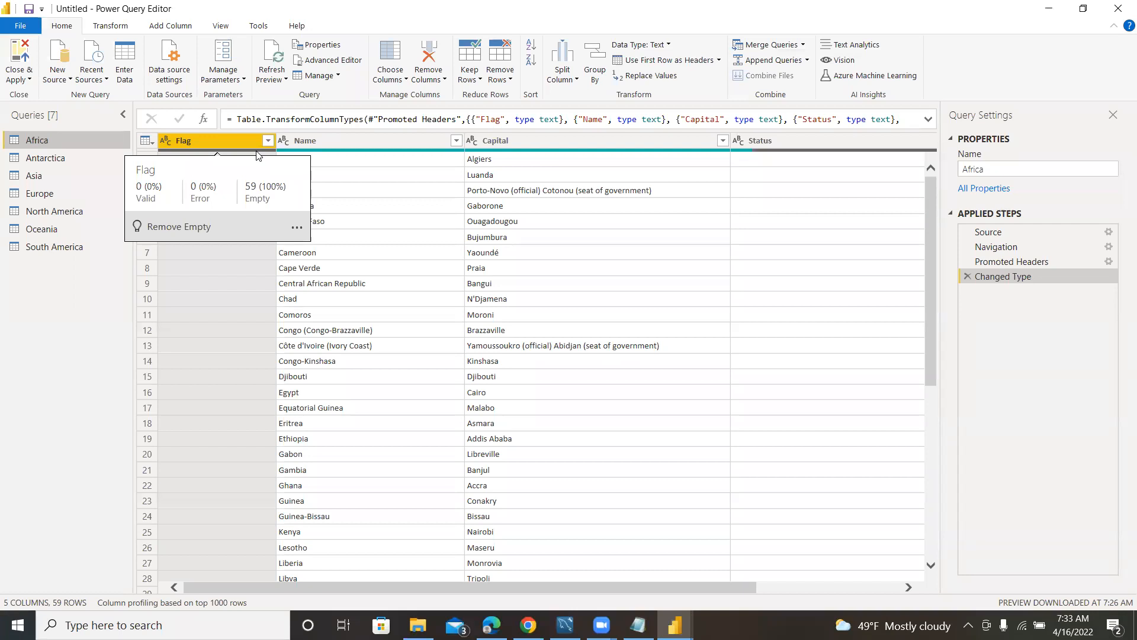
{"action": "right_click", "coordinate": [224, 141]}
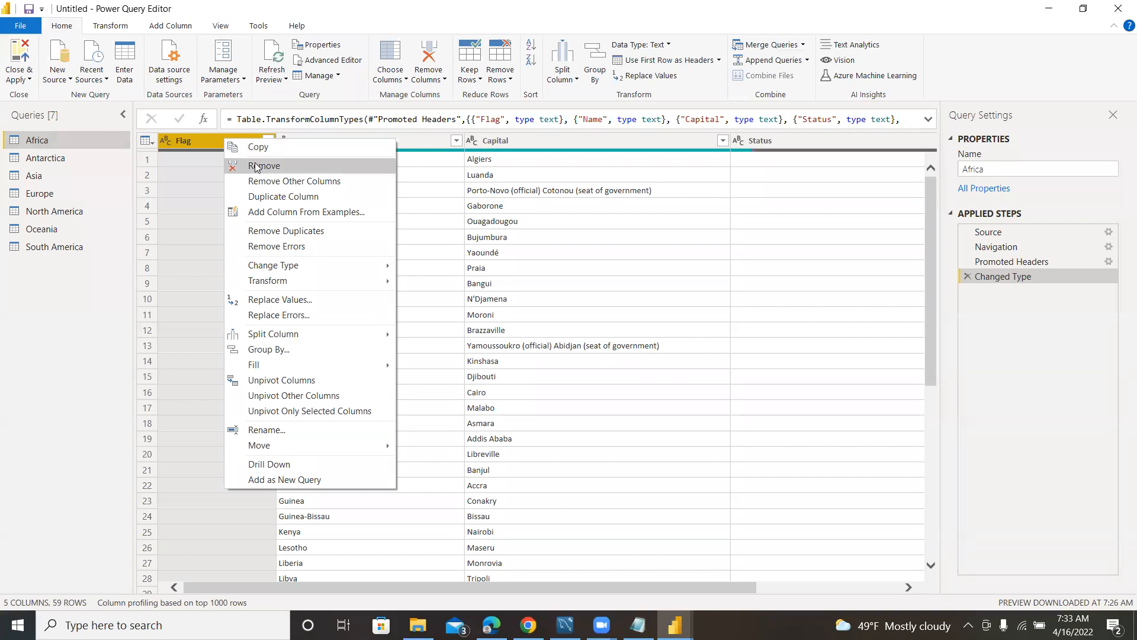
{"action": "left_click", "coordinate": [202, 140]}
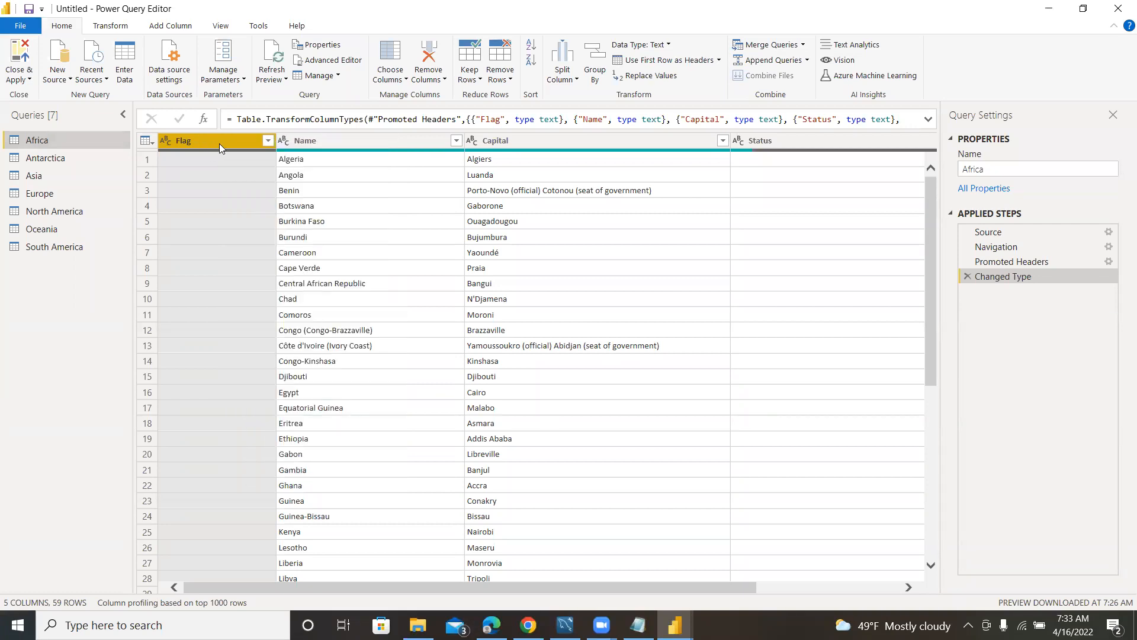
{"action": "right_click", "coordinate": [227, 141]}
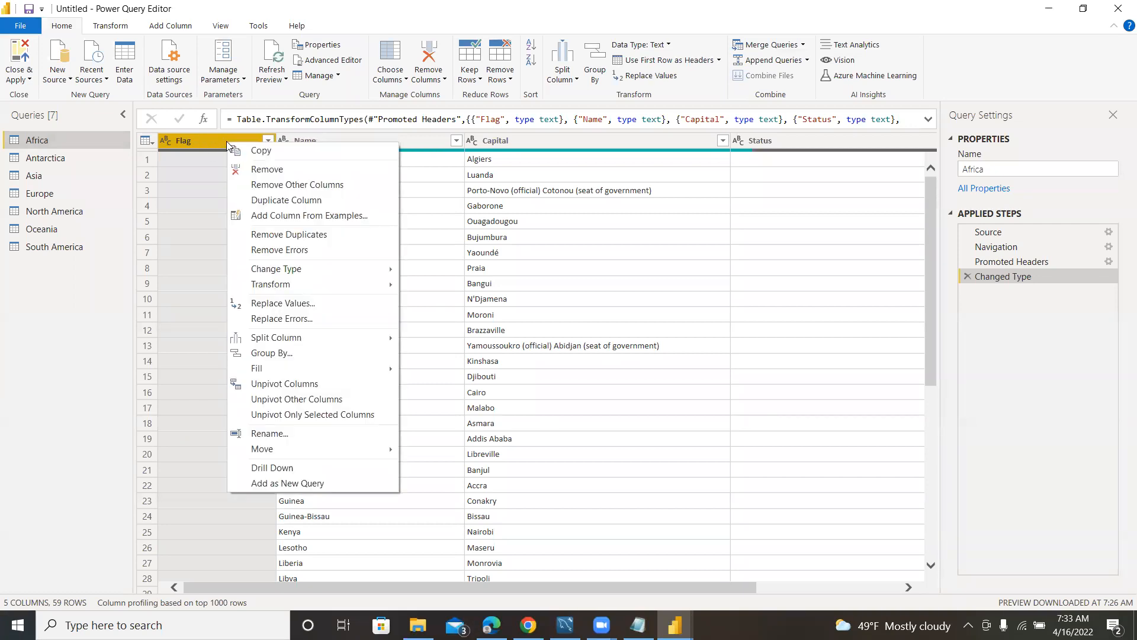
{"action": "left_click", "coordinate": [268, 169]}
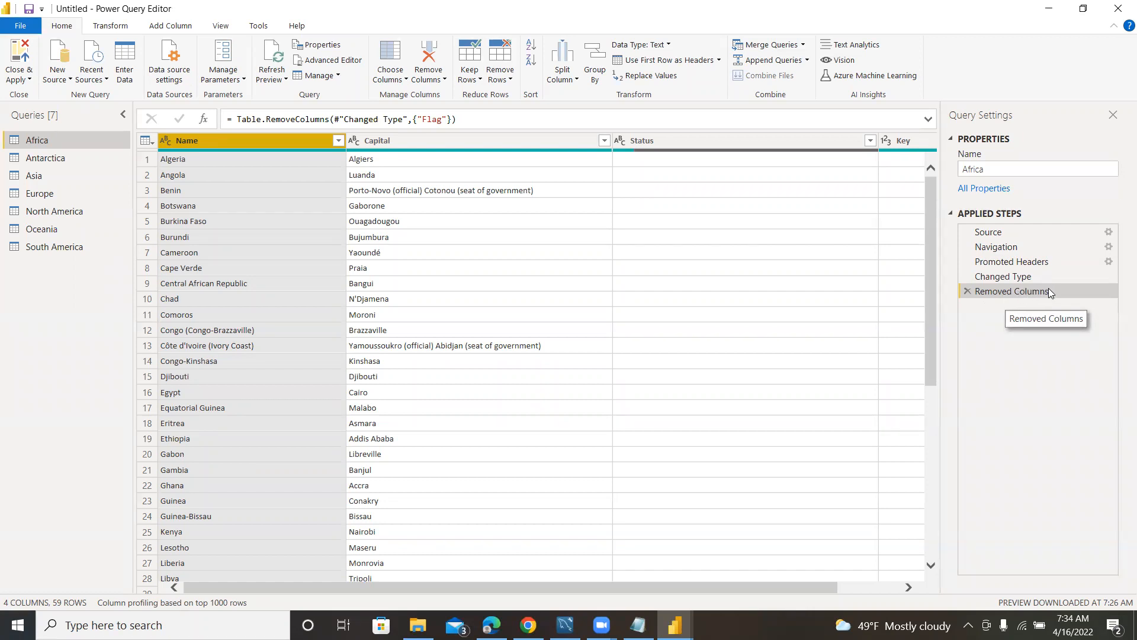
{"action": "left_click", "coordinate": [968, 291]}
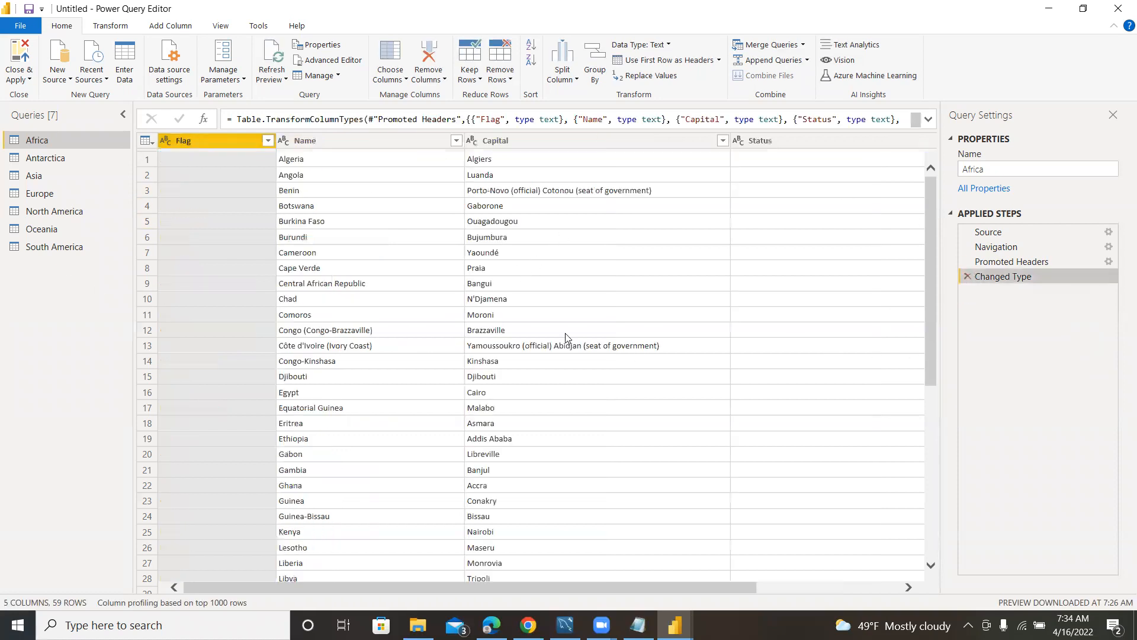
Remove the Flag column from the Africa query and rename the applied step to Removed Flag Column.
{"action": "right_click", "coordinate": [235, 140]}
{"action": "left_click", "coordinate": [268, 170]}
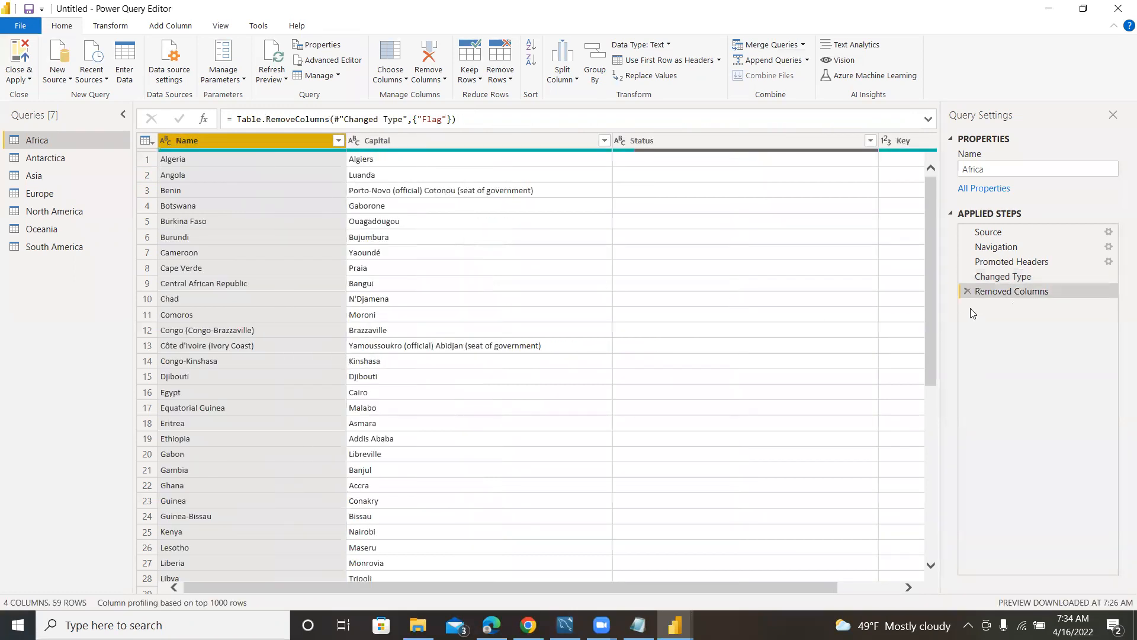
{"action": "right_click", "coordinate": [1028, 290]}
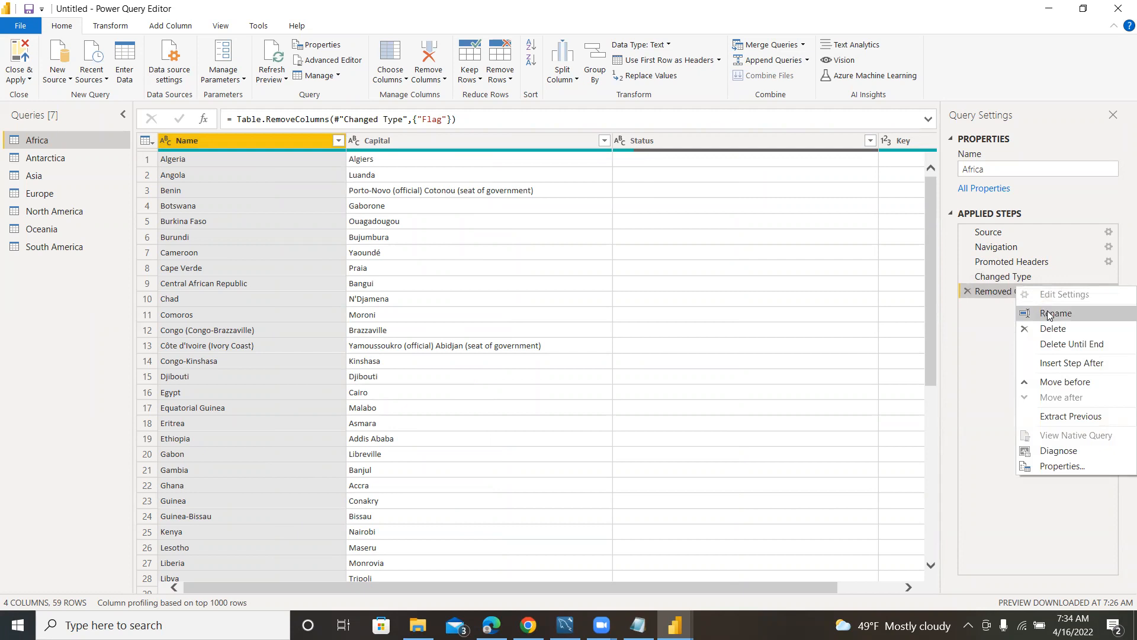
{"action": "left_click", "coordinate": [1029, 310]}
{"action": "left_click", "coordinate": [1017, 308]}
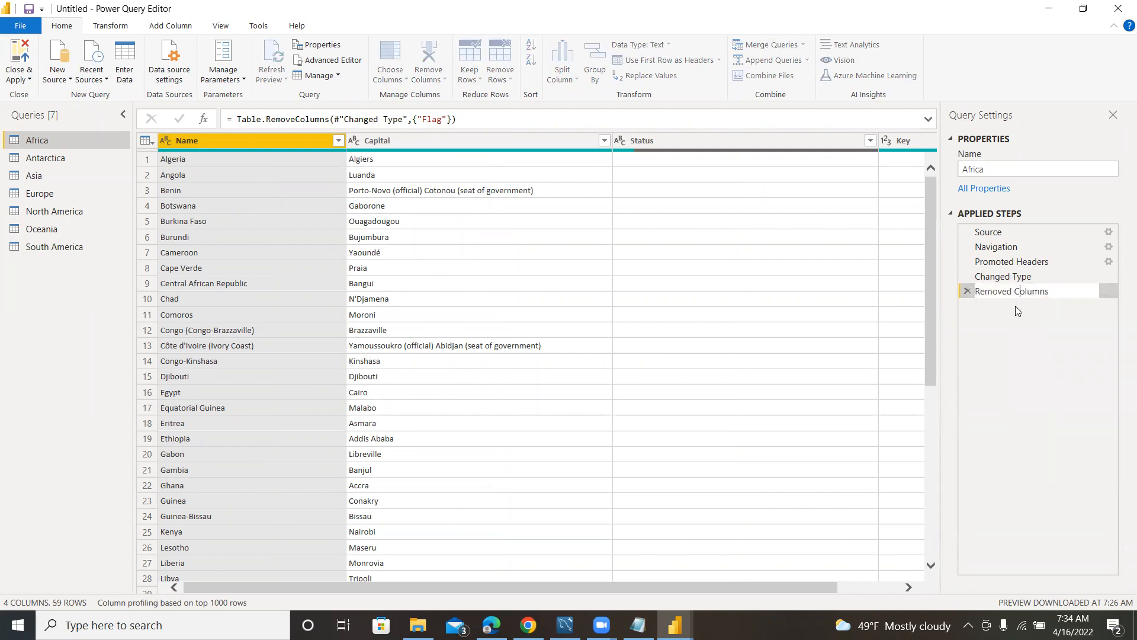
{"action": "type", "text": "Flag"}
{"action": "left_click", "coordinate": [1072, 295]}
{"action": "key", "text": "BackSpace"}
{"action": "key", "text": "Return"}
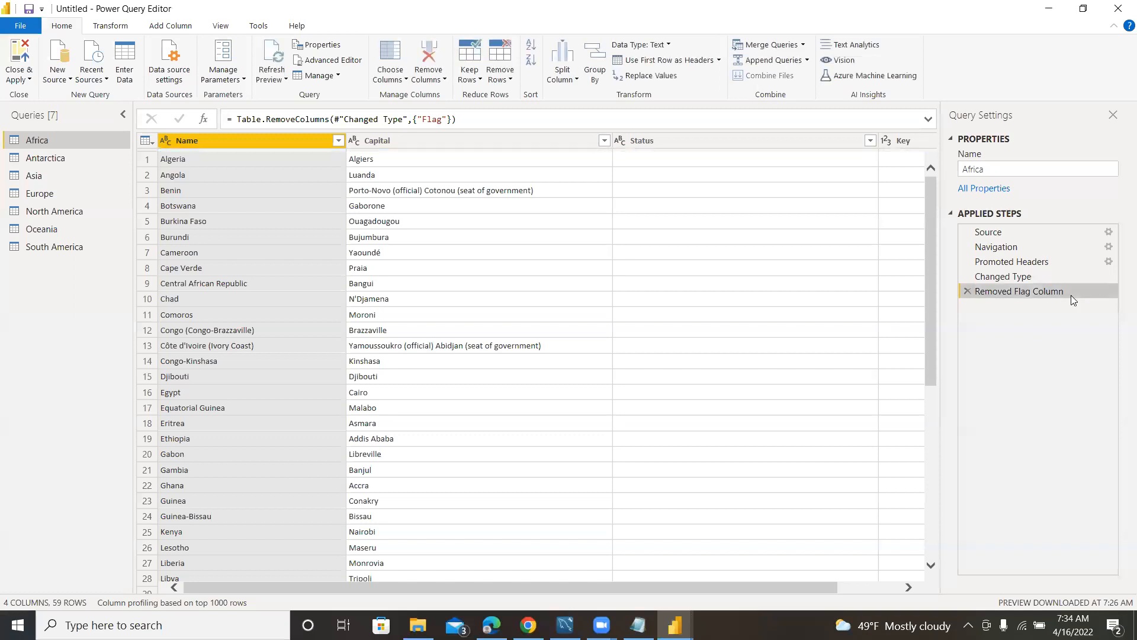
Remove the Status column from the Africa query and move the Key column to the beginning.
{"action": "left_click", "coordinate": [757, 140]}
{"action": "right_click", "coordinate": [757, 140]}
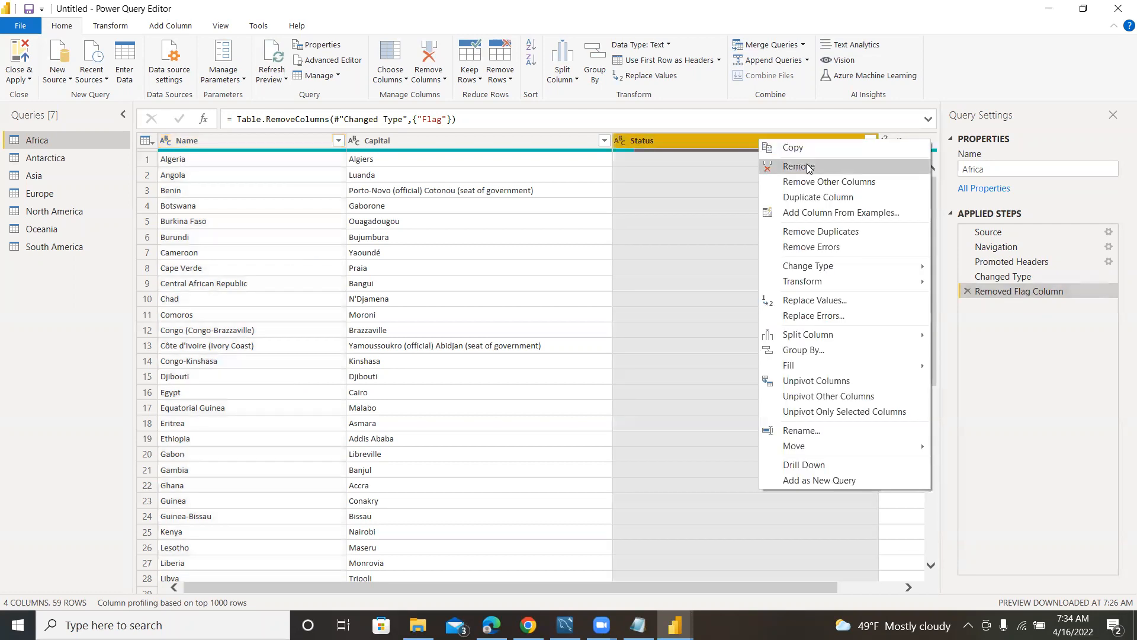
{"action": "left_click", "coordinate": [796, 167]}
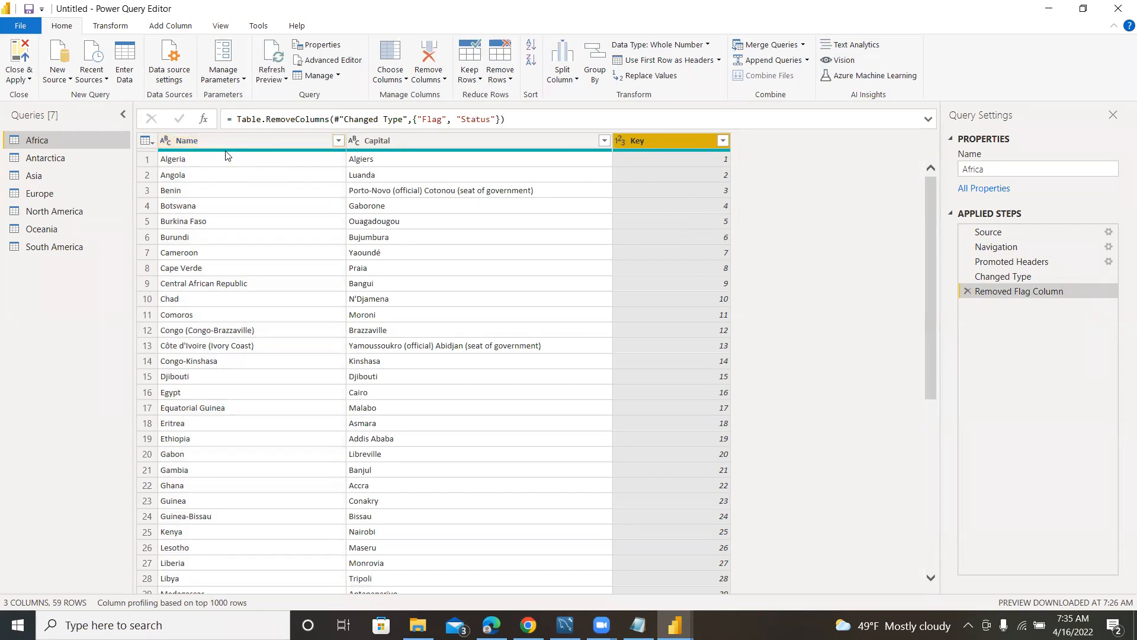
{"action": "right_click", "coordinate": [675, 140]}
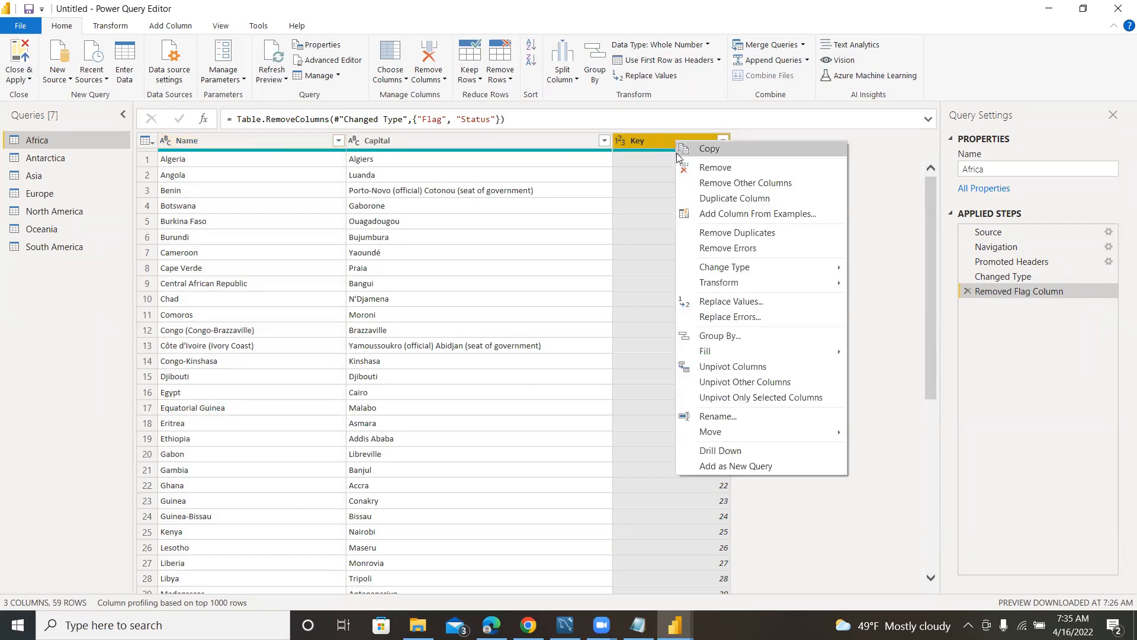
{"action": "mouse_move", "coordinate": [828, 435]}
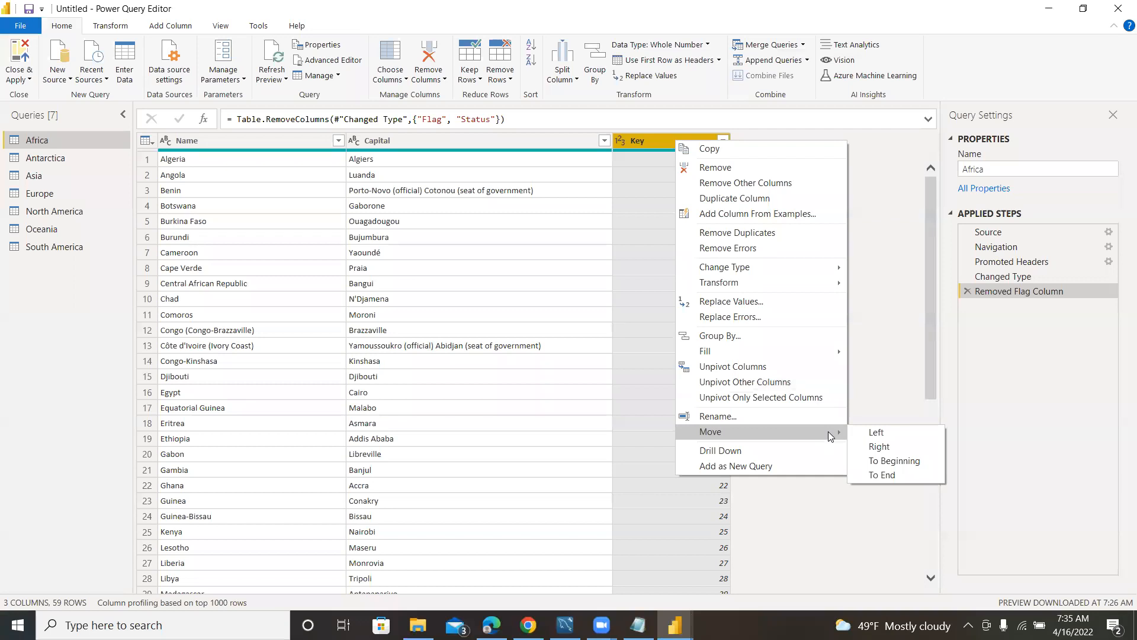
{"action": "left_click", "coordinate": [894, 463]}
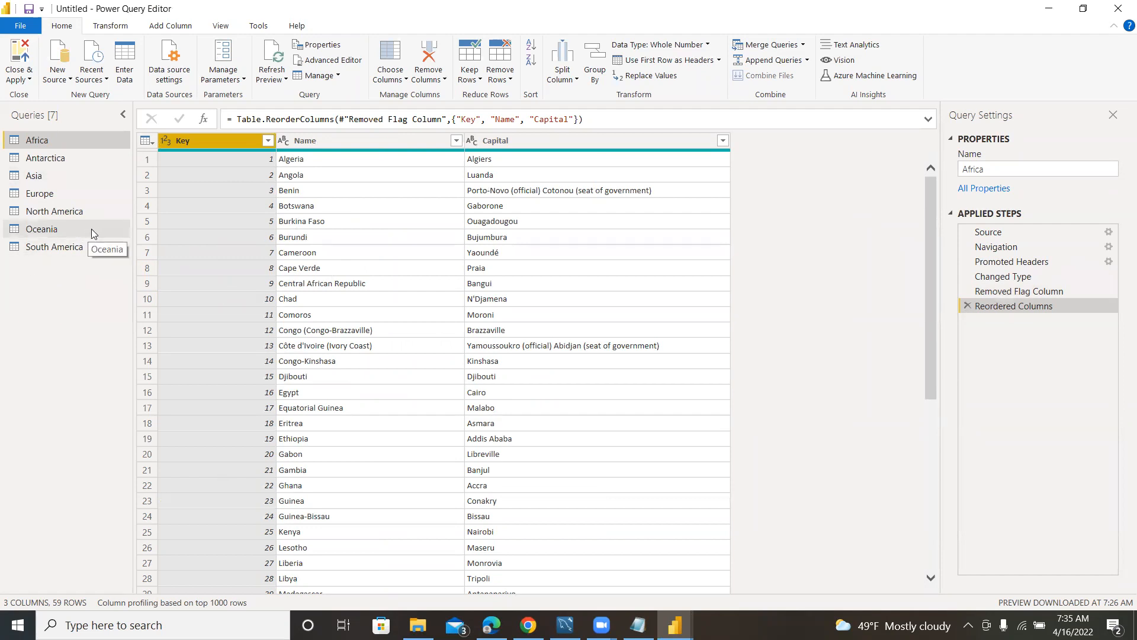
Remove the Flag and Status columns from the Antarctica query.
{"action": "left_click", "coordinate": [58, 165]}
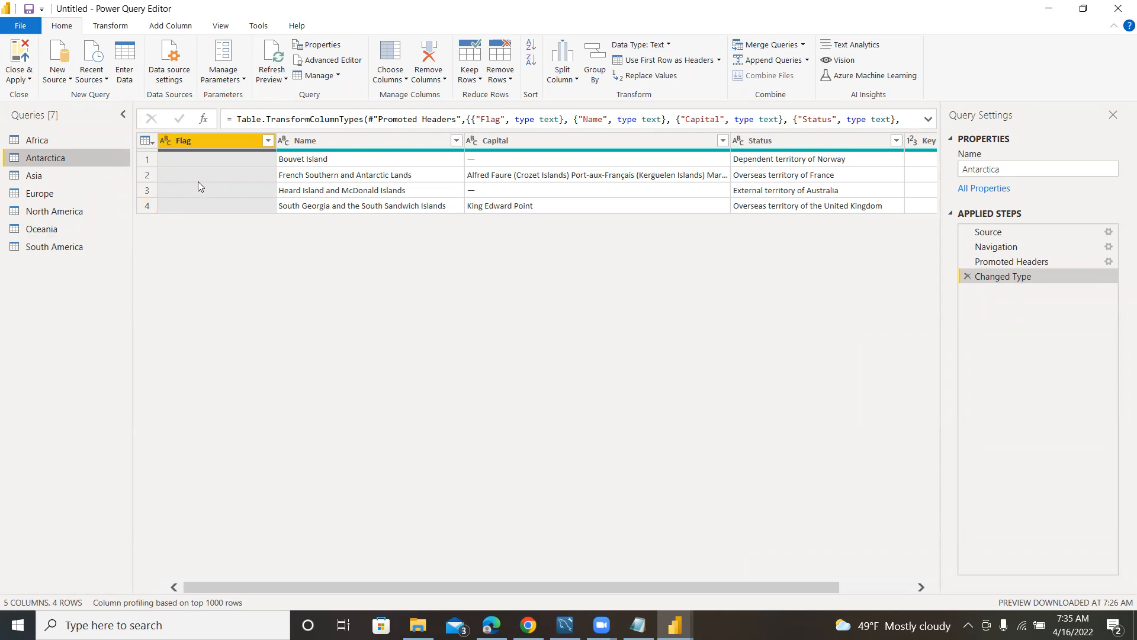
{"action": "right_click", "coordinate": [212, 138]}
{"action": "left_click", "coordinate": [236, 162]}
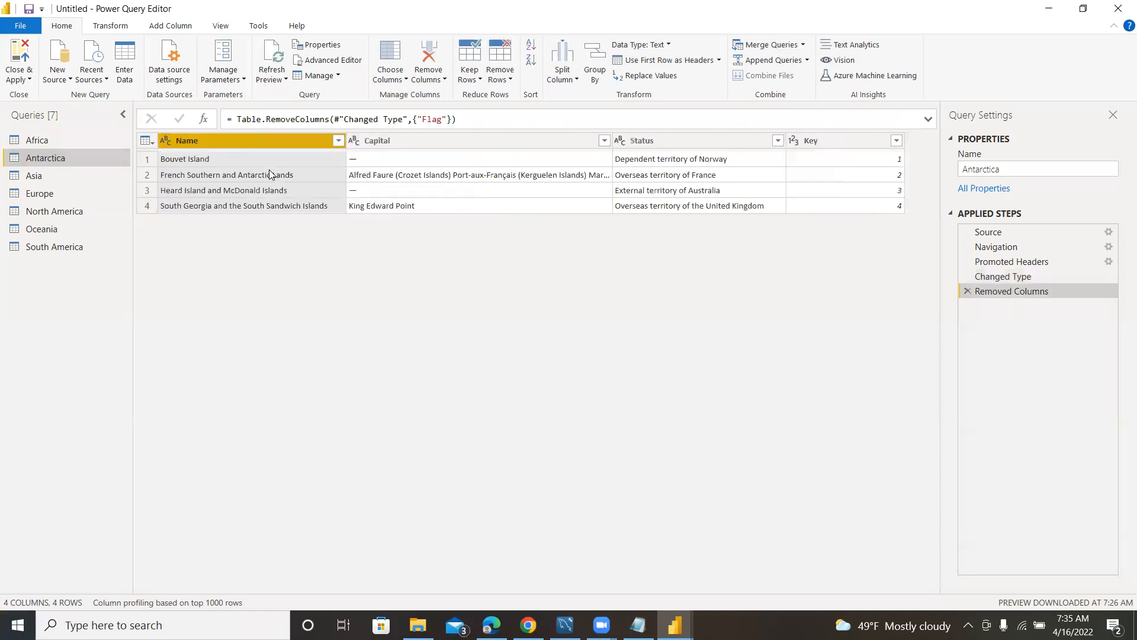
{"action": "right_click", "coordinate": [704, 141]}
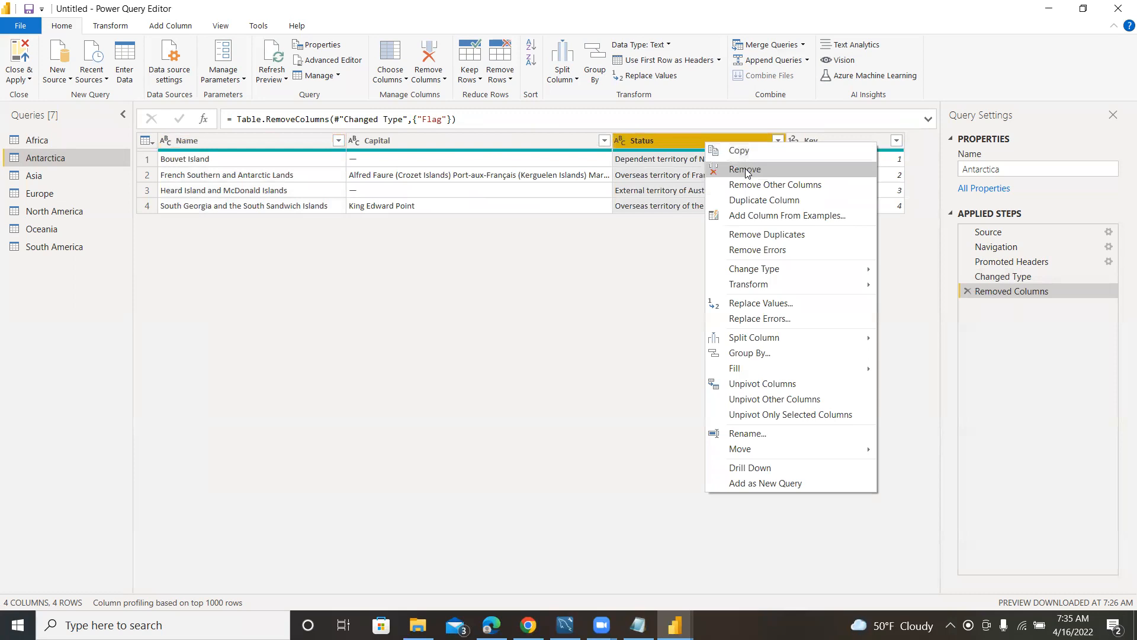
{"action": "left_click", "coordinate": [745, 169]}
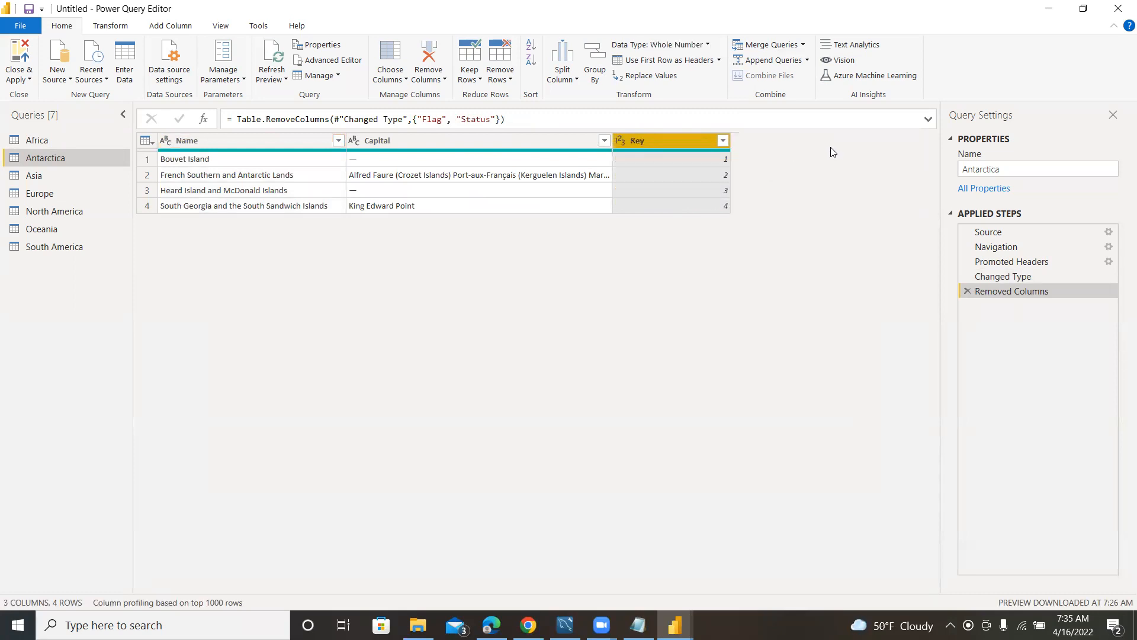
Move the Key column of the Antarctica query to the beginning of the table.
{"action": "right_click", "coordinate": [668, 144]}
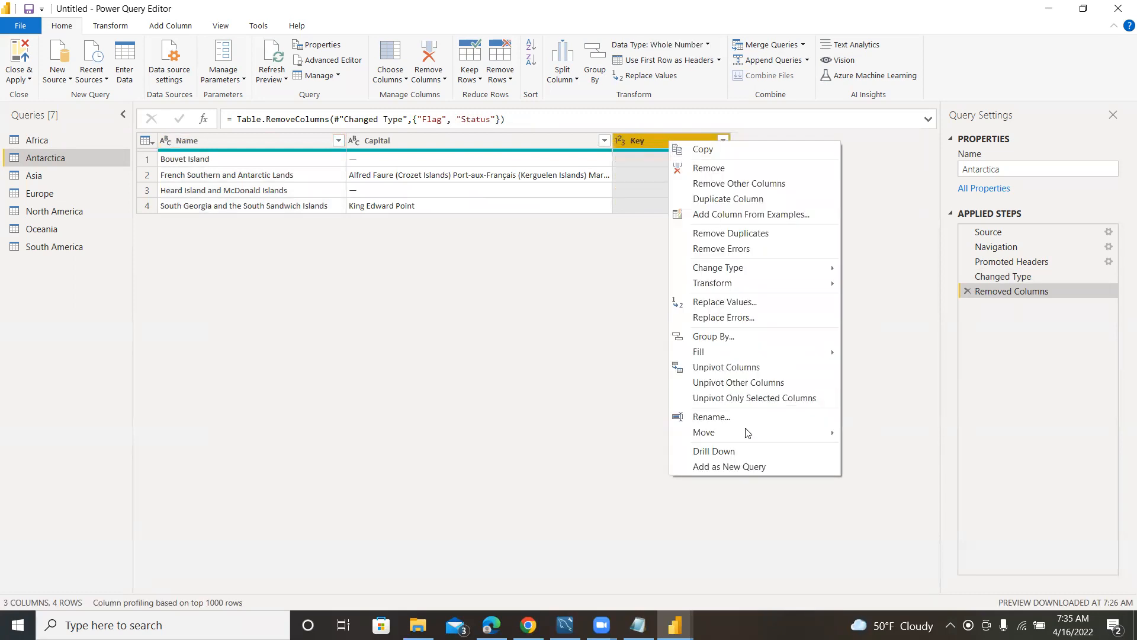
{"action": "mouse_move", "coordinate": [749, 433]}
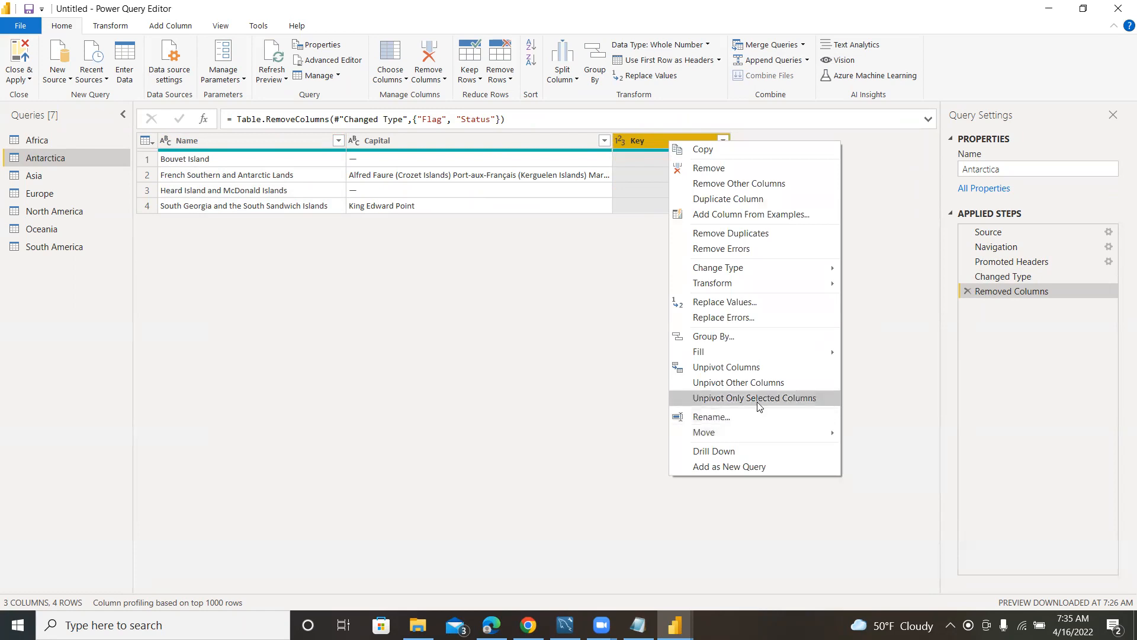
{"action": "mouse_move", "coordinate": [803, 432]}
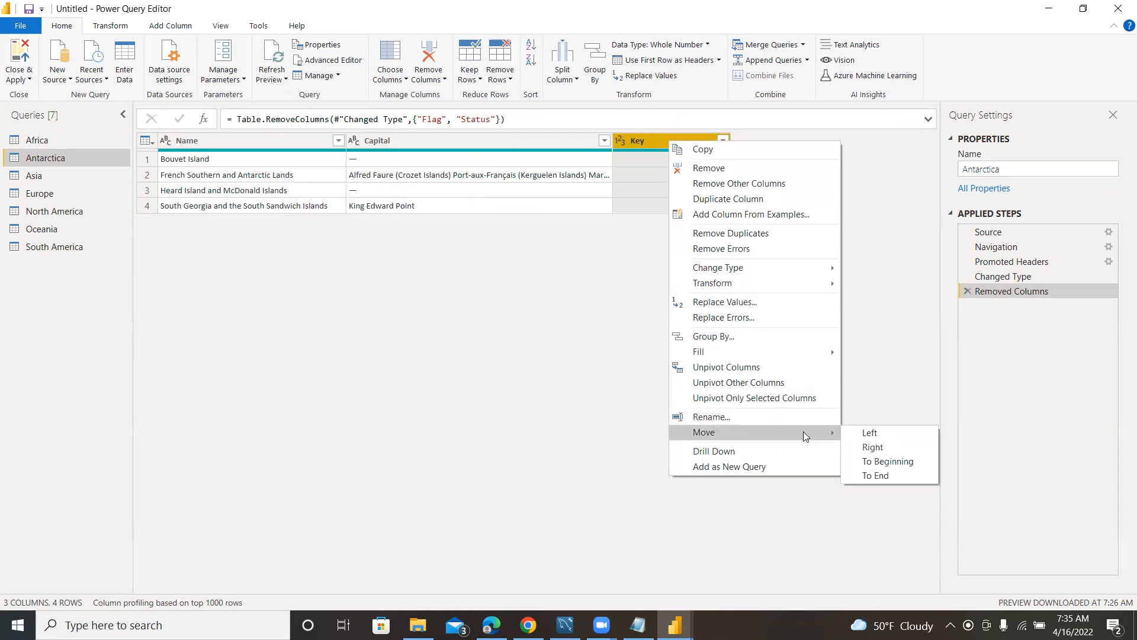
{"action": "left_click", "coordinate": [897, 466]}
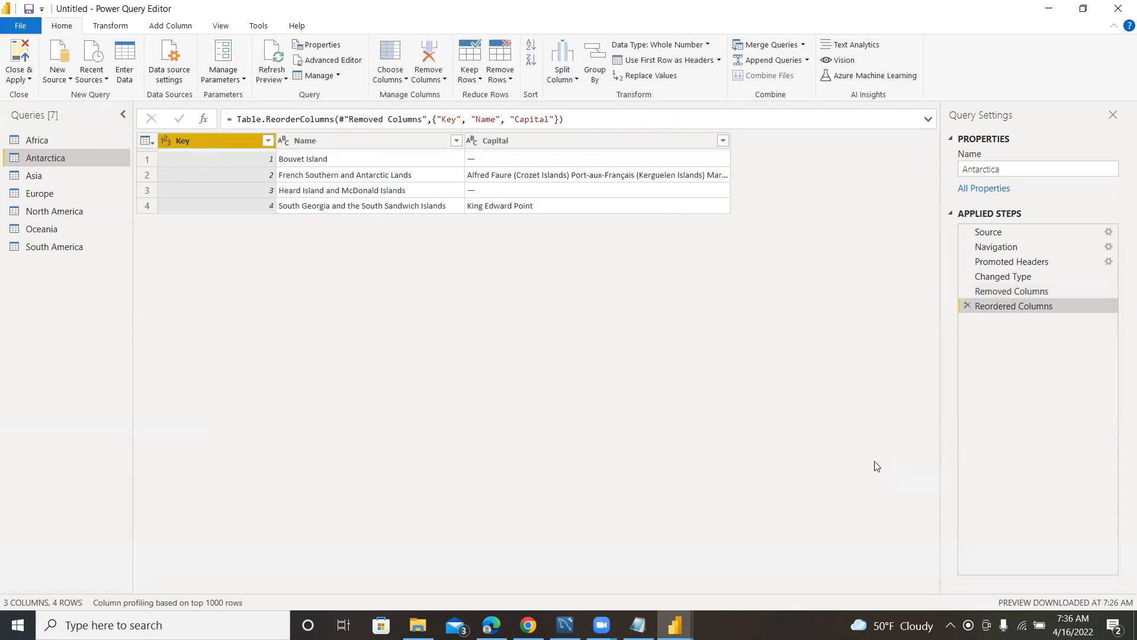
Add a custom column named Continent to the Africa query with the formula "Africa", and check its rows.
{"action": "left_click", "coordinate": [64, 140]}
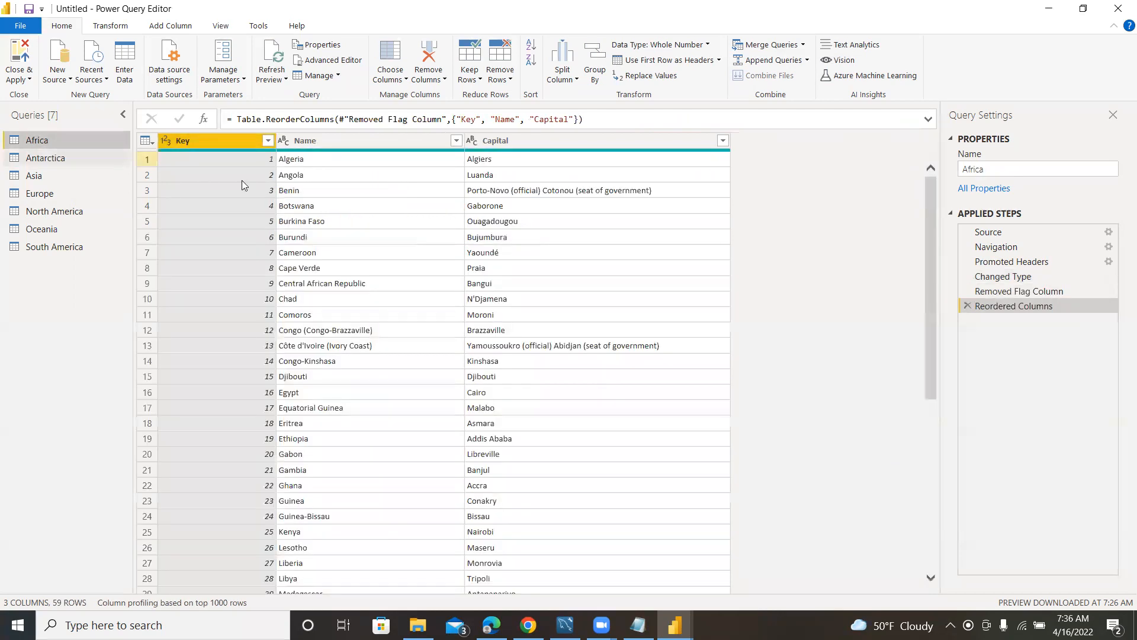
{"action": "left_click", "coordinate": [646, 141]}
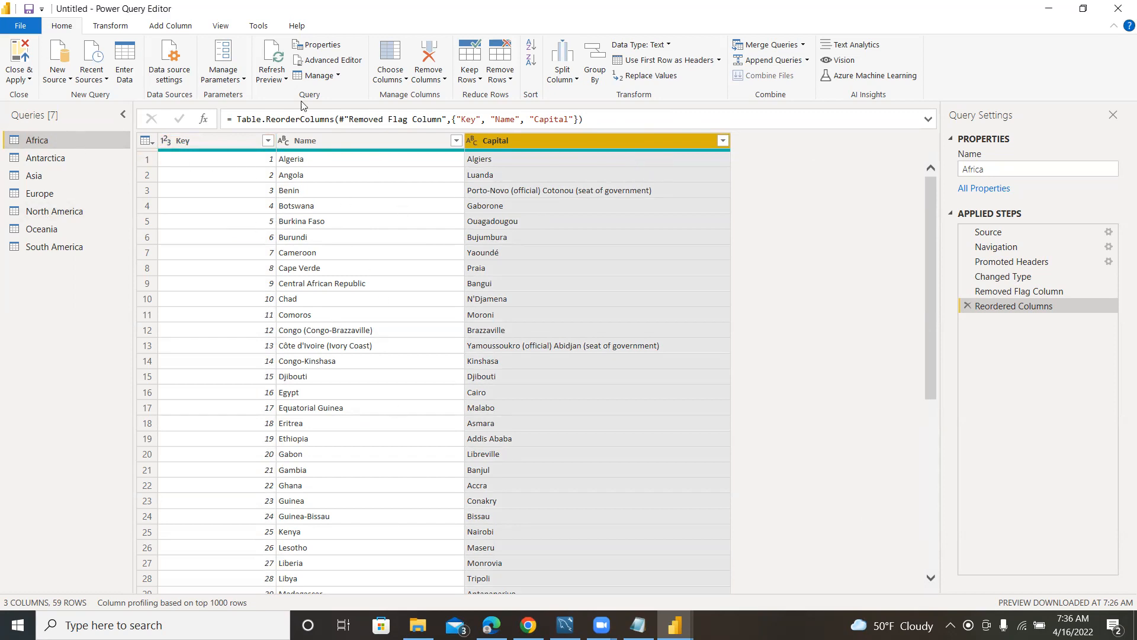
{"action": "left_click", "coordinate": [166, 28]}
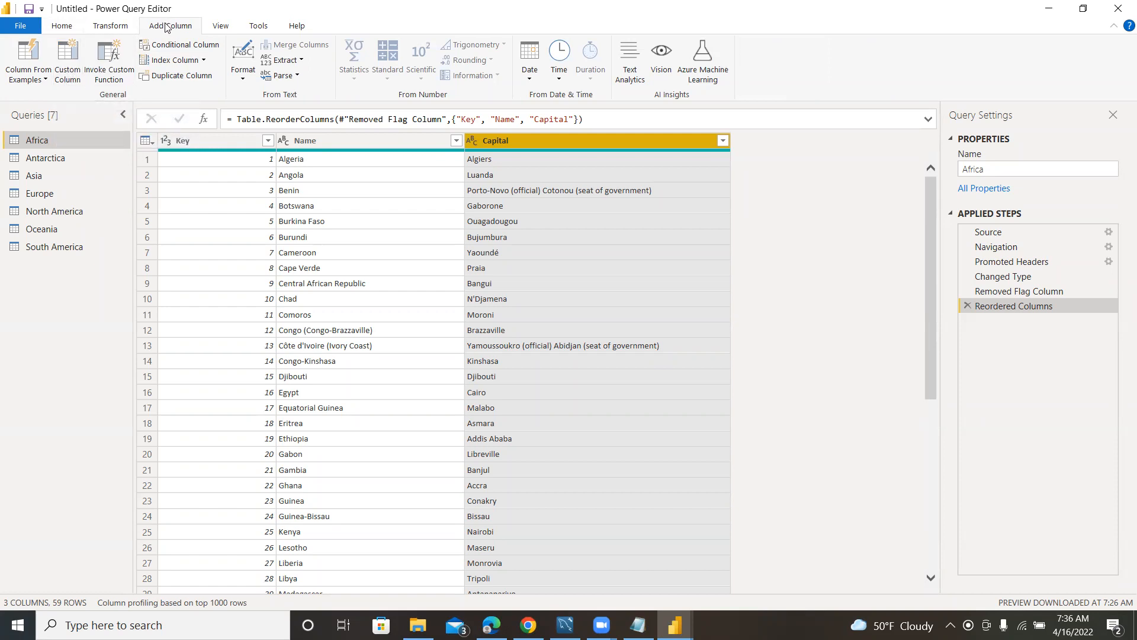
{"action": "left_click", "coordinate": [67, 64]}
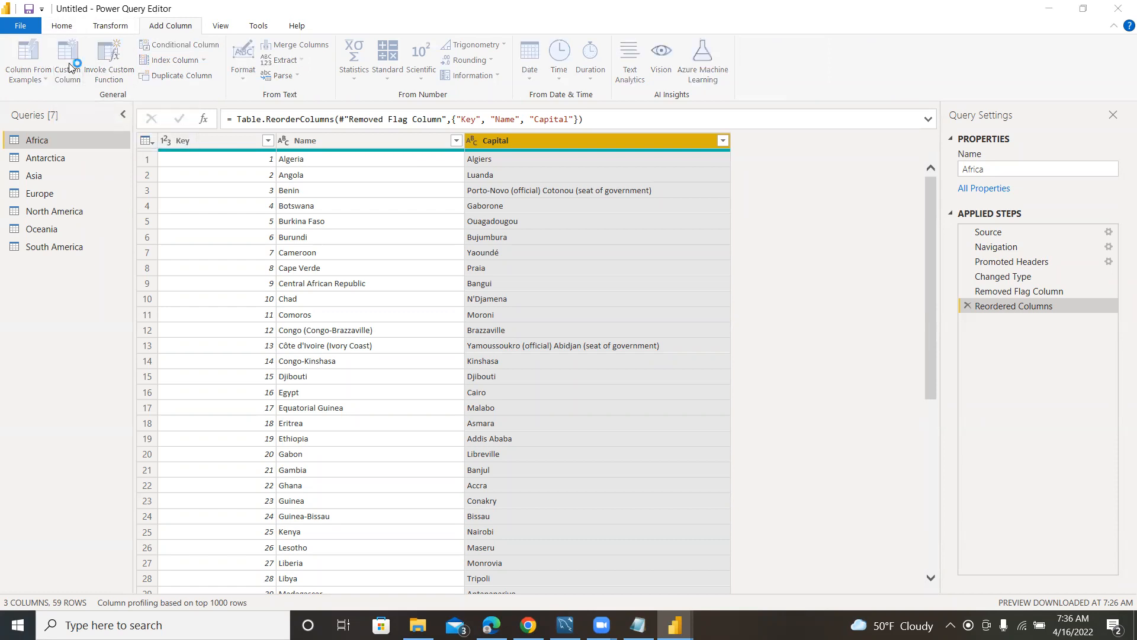
{"action": "left_click_drag", "start_coordinate": [384, 231], "coordinate": [329, 230]}
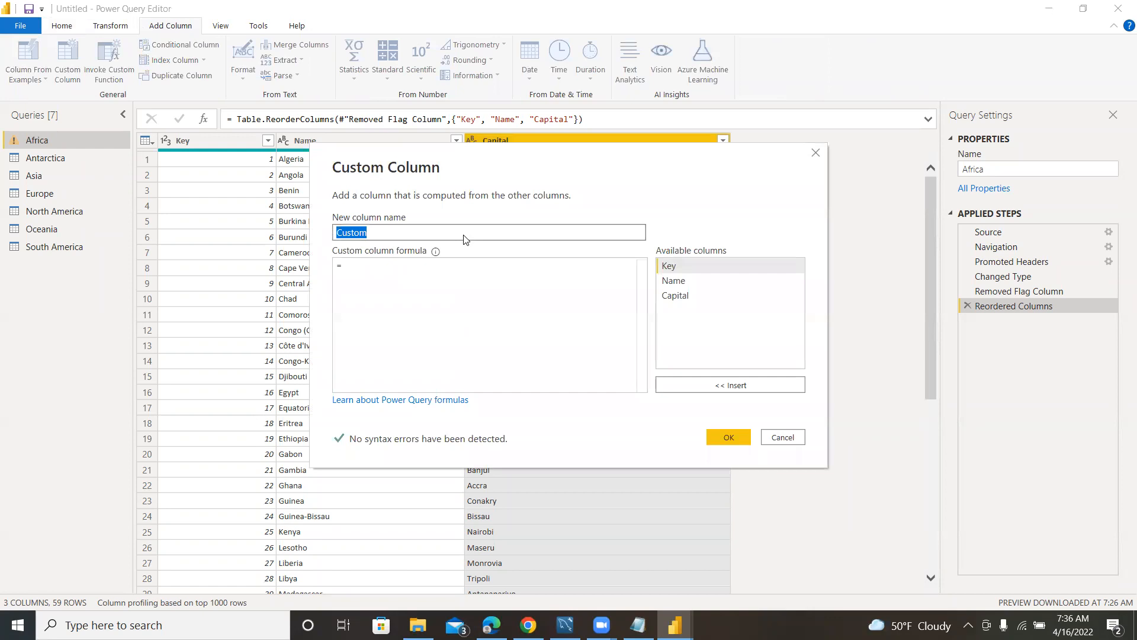
{"action": "type", "text": "Continent"}
{"action": "left_click", "coordinate": [379, 262]}
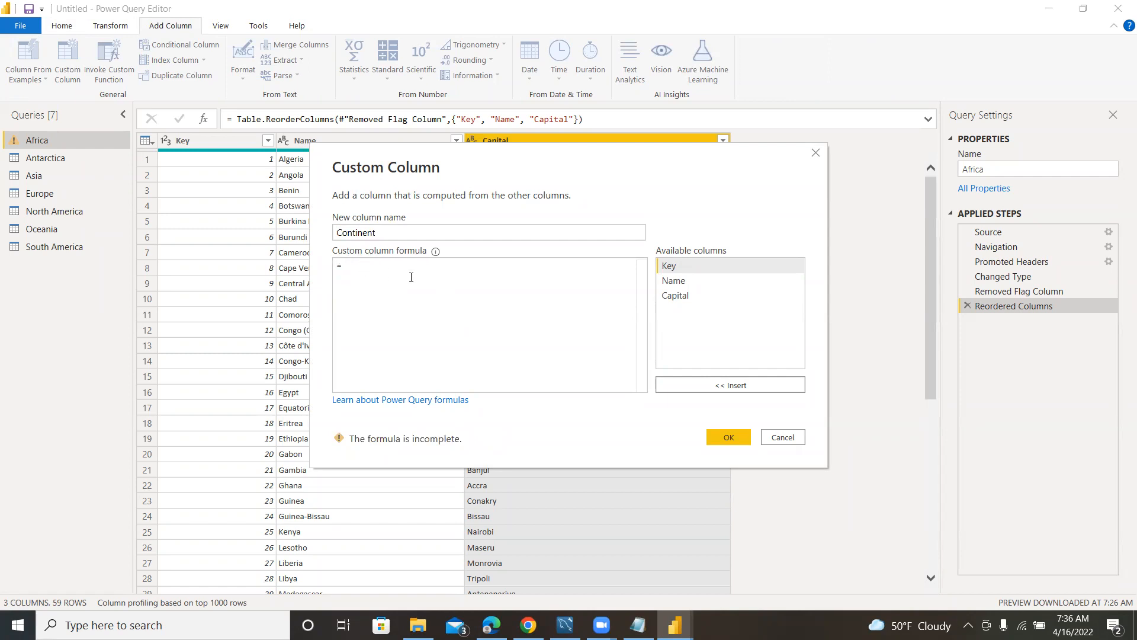
{"action": "type", "text": "\"\""}
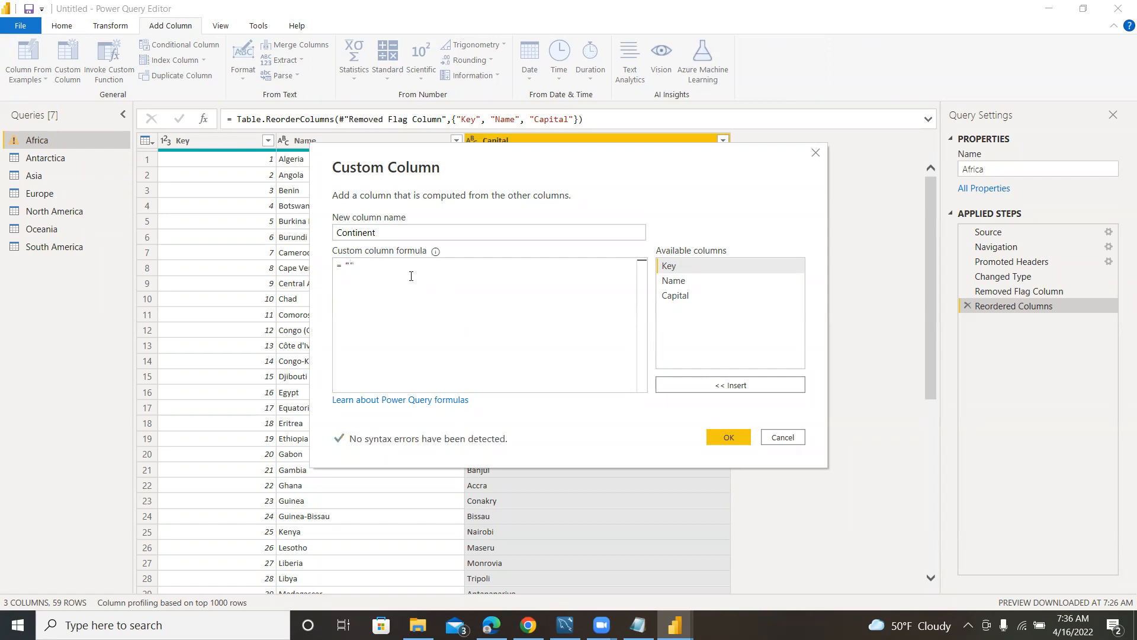
{"action": "type", "text": "Africa"}
{"action": "left_click", "coordinate": [728, 437]}
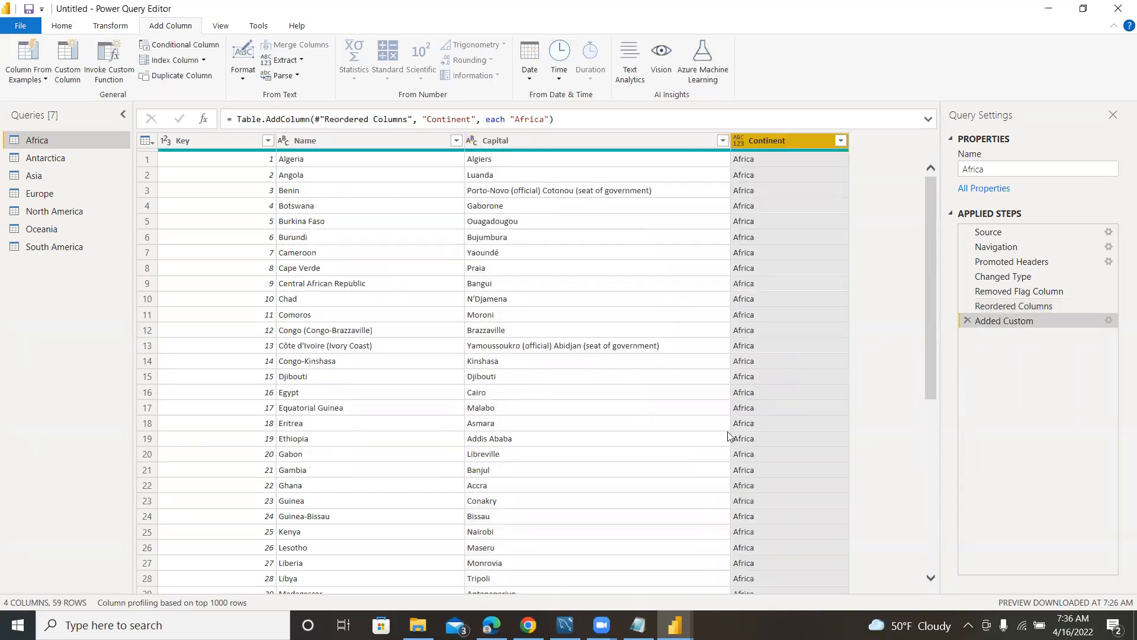
{"action": "scroll", "coordinate": [763, 424], "scroll_direction": "down", "scroll_amount": 6}
{"action": "scroll", "coordinate": [765, 414], "scroll_direction": "up", "scroll_amount": 6}
{"action": "scroll", "coordinate": [768, 284], "scroll_direction": "down", "scroll_amount": 10}
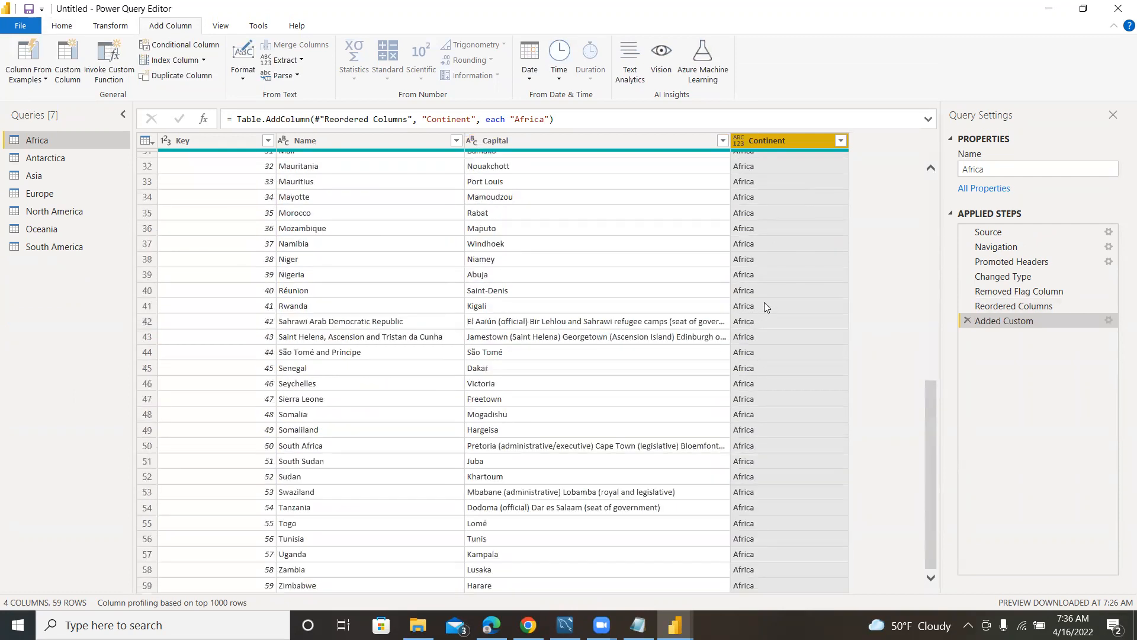
{"action": "scroll", "coordinate": [768, 324], "scroll_direction": "up", "scroll_amount": 10}
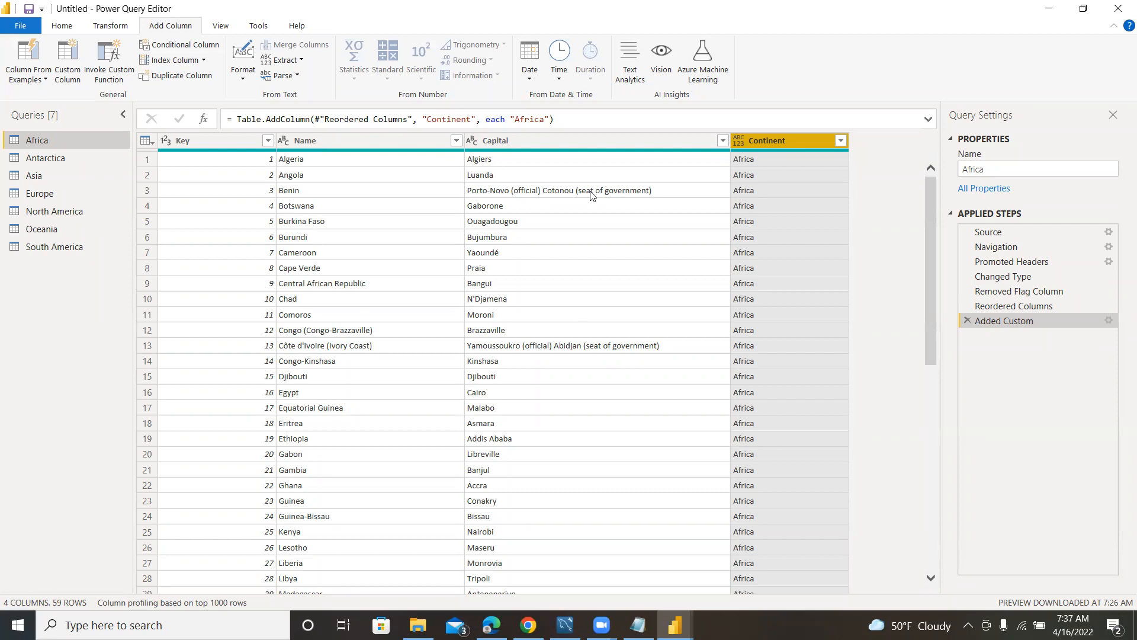
Add a custom column named Continent to the Antarctica query with the formula "Antartica".
{"action": "left_click", "coordinate": [34, 157]}
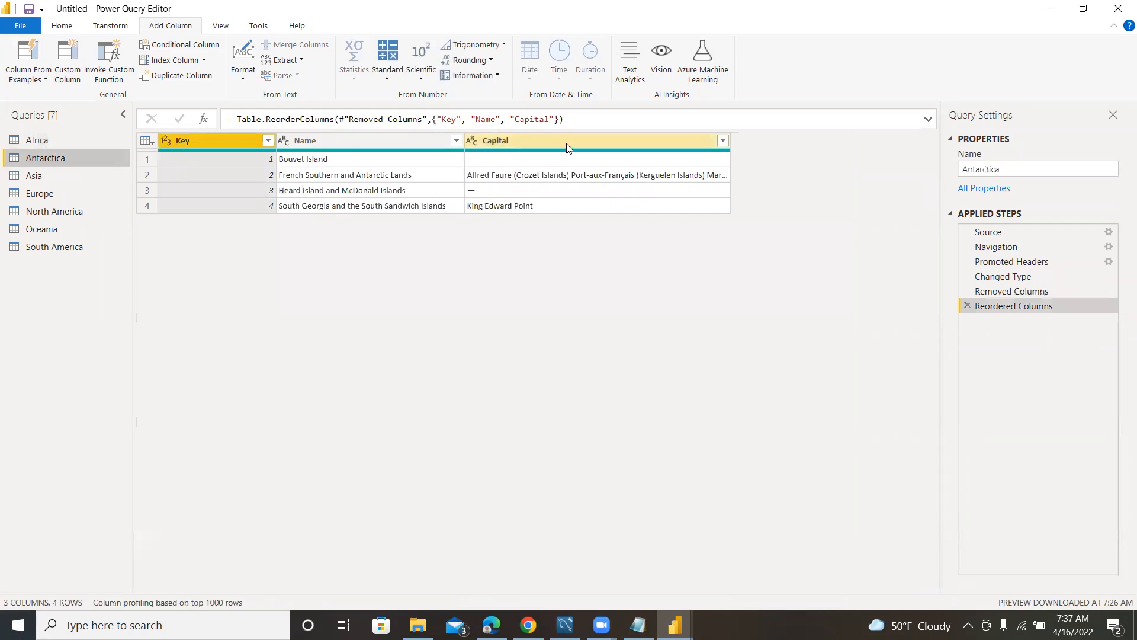
{"action": "left_click", "coordinate": [622, 148]}
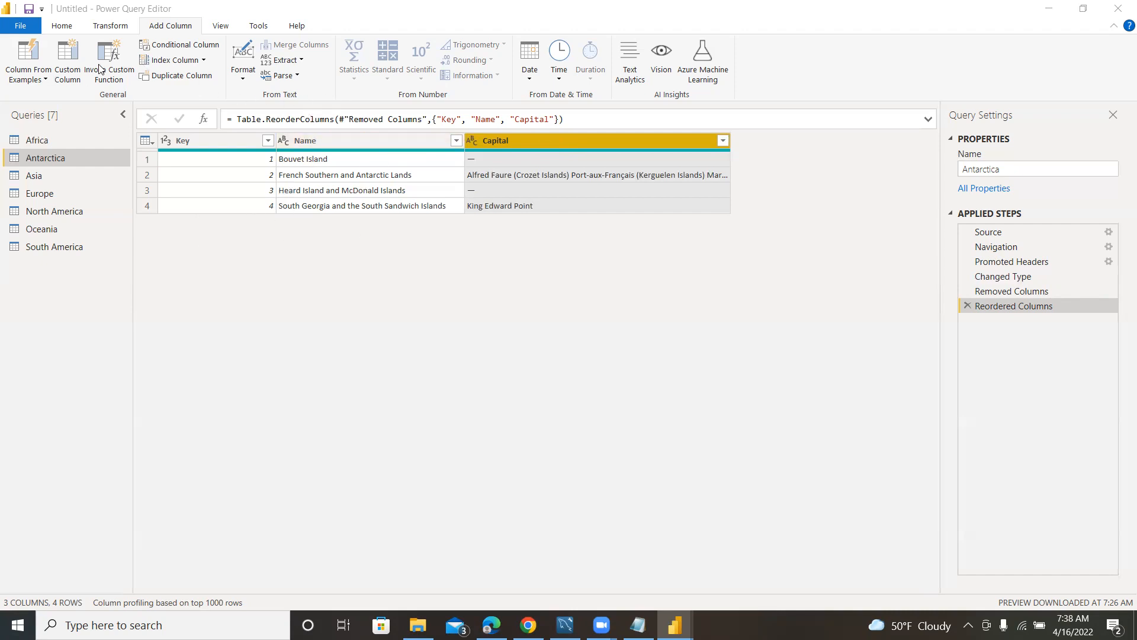
{"action": "left_click", "coordinate": [536, 140]}
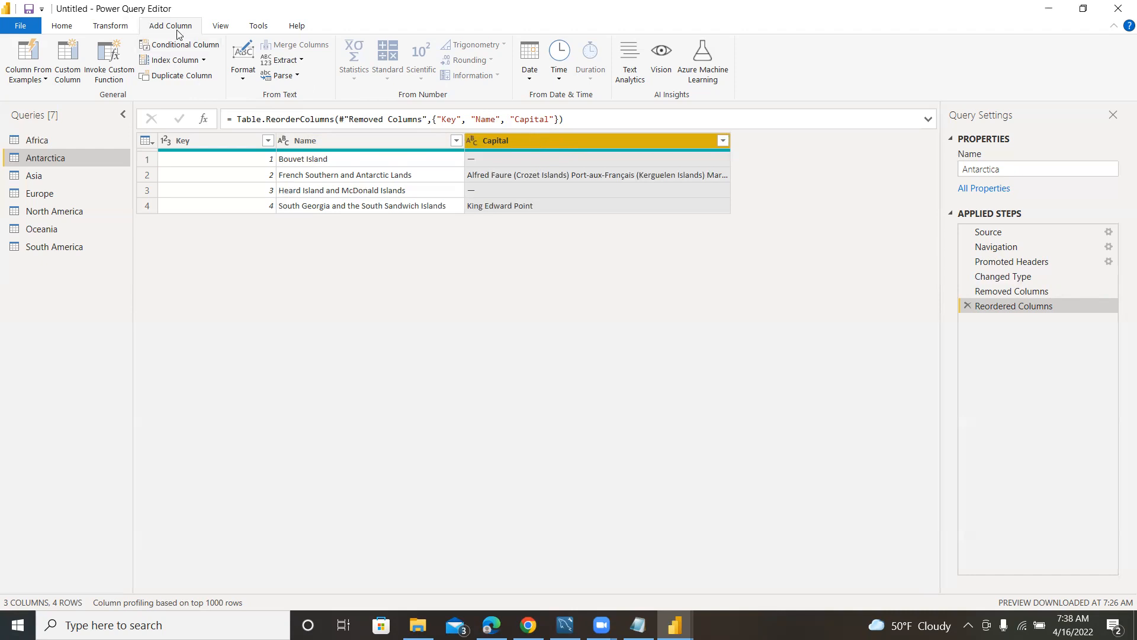
{"action": "left_click", "coordinate": [68, 59]}
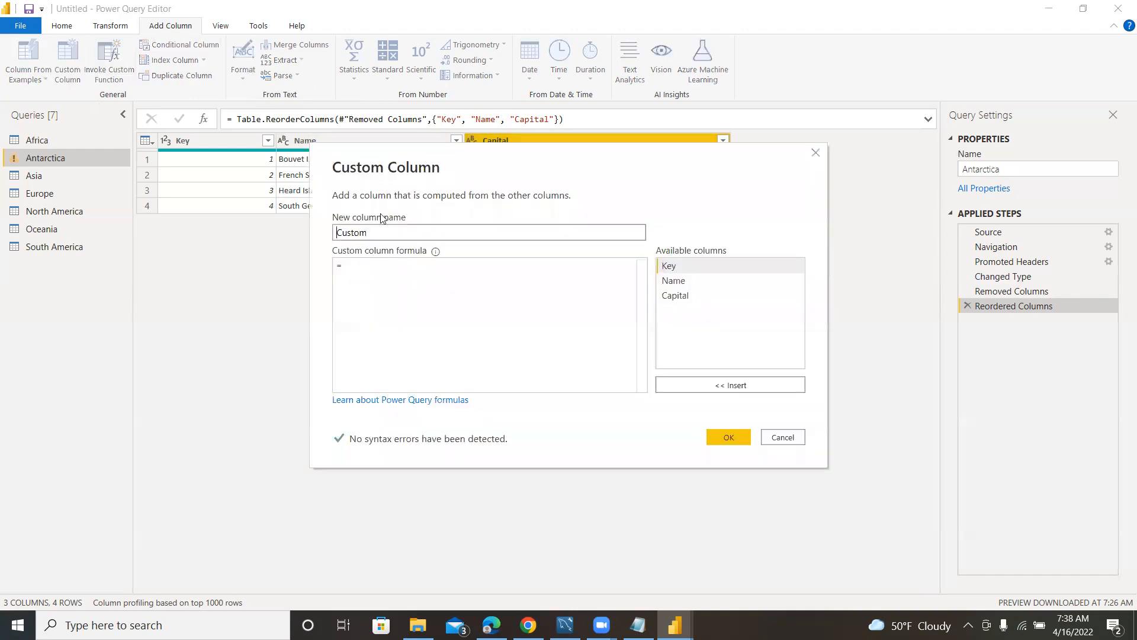
{"action": "double_click", "coordinate": [422, 234]}
{"action": "type", "text": "Continent"}
{"action": "left_click", "coordinate": [369, 266]}
{"action": "type", "text": "\"\""}
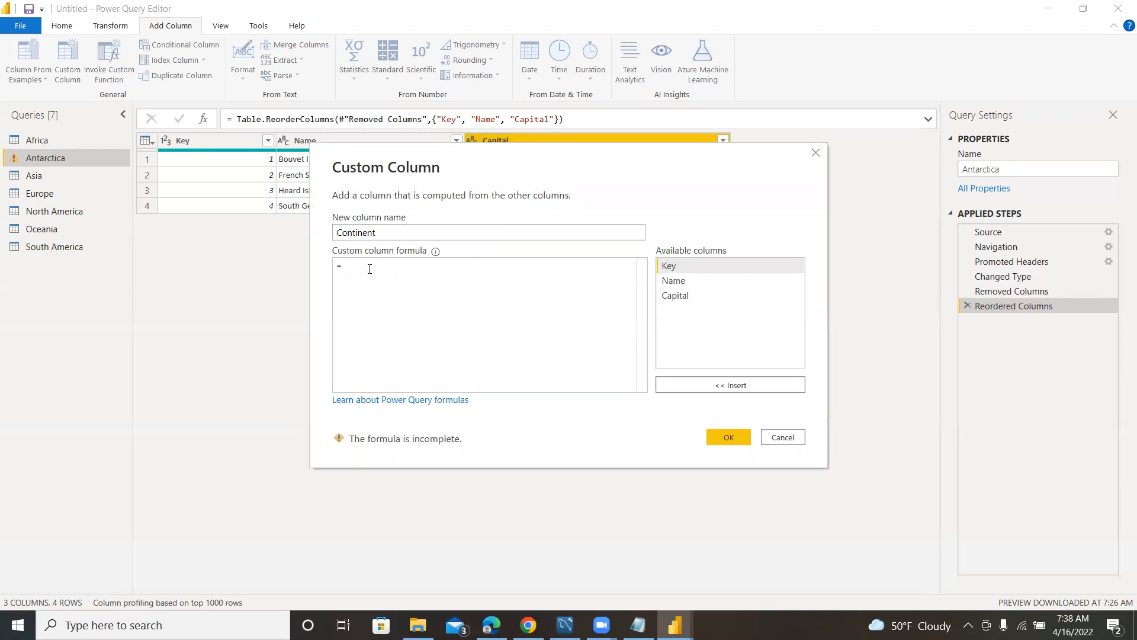
{"action": "type", "text": "Antartic"}
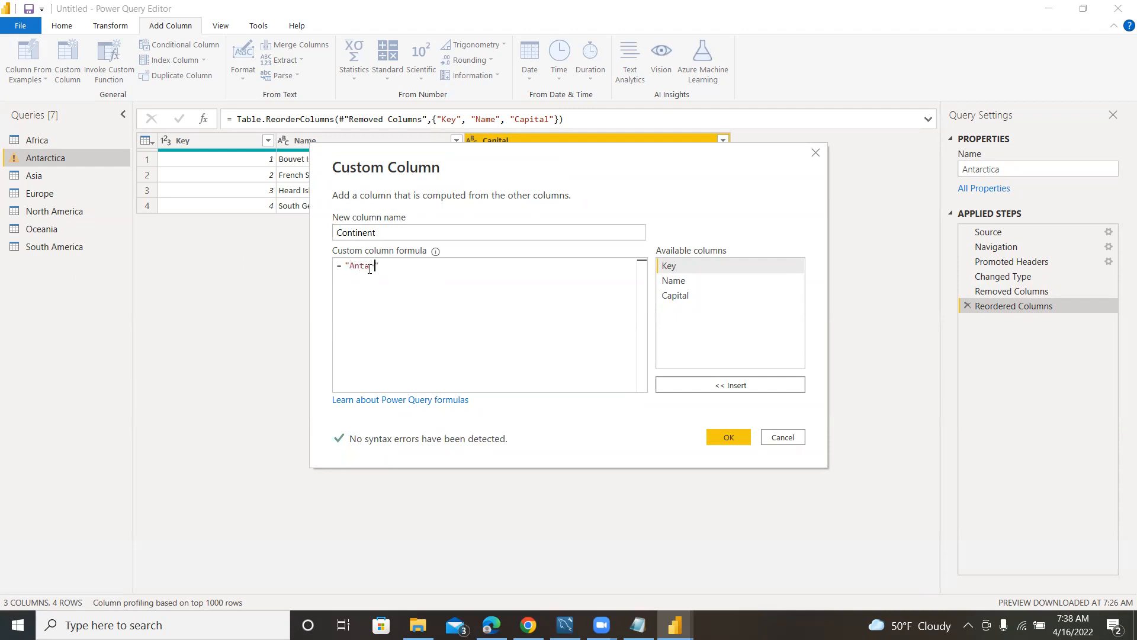
{"action": "type", "text": "a"}
{"action": "left_click", "coordinate": [720, 440]}
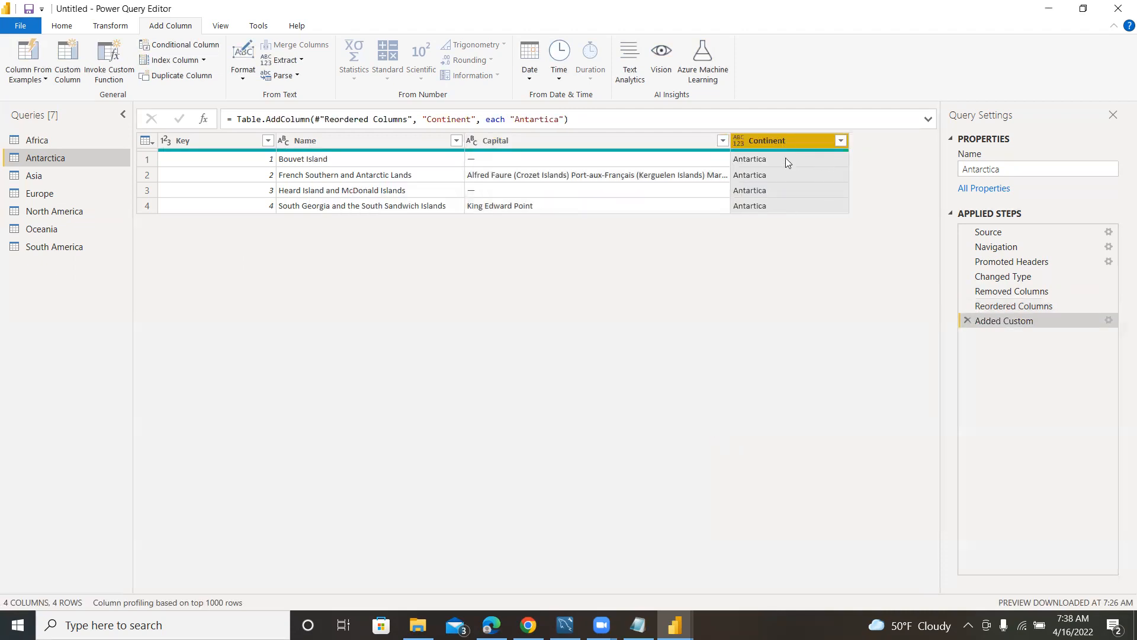
Remove the Flag and Status columns from the Asia query.
{"action": "left_click", "coordinate": [60, 178]}
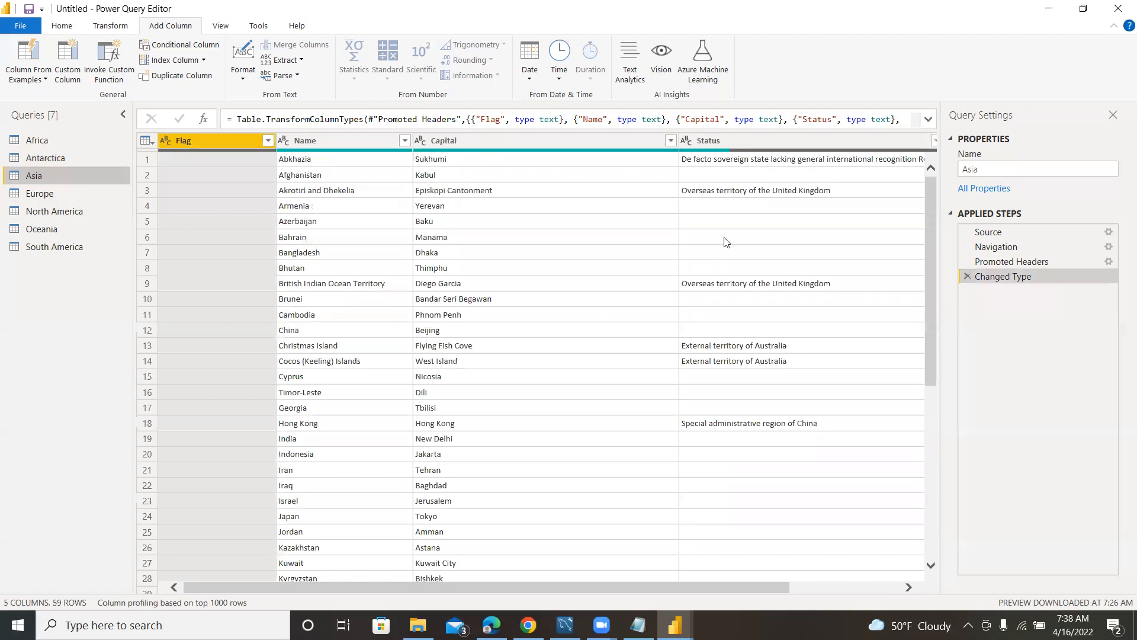
{"action": "left_click_drag", "start_coordinate": [724, 588], "coordinate": [392, 605]}
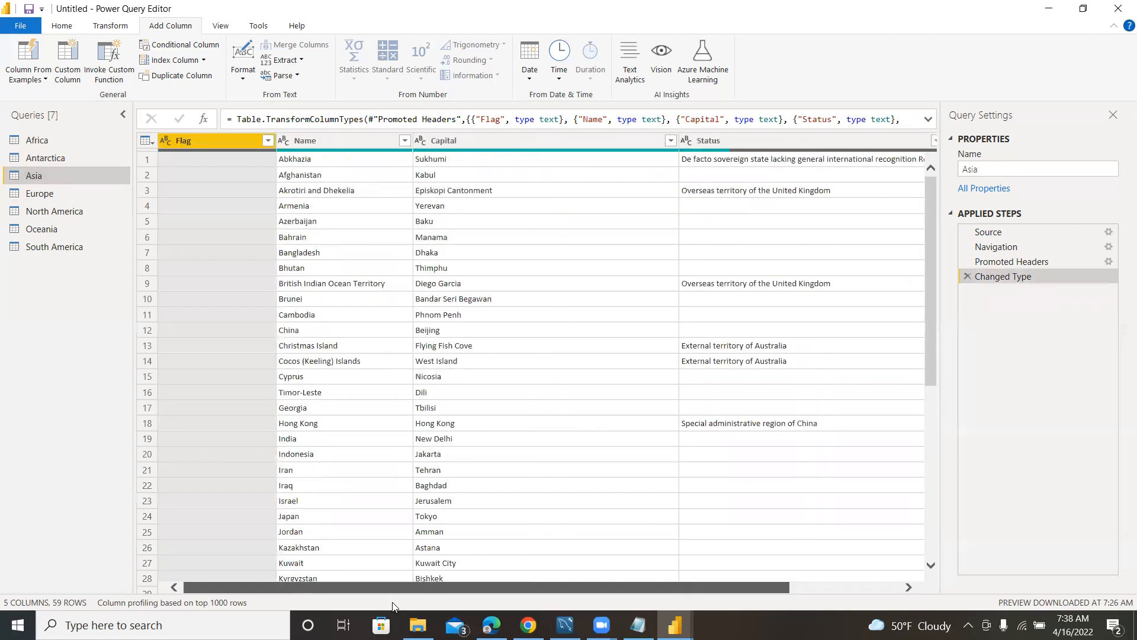
{"action": "right_click", "coordinate": [219, 143]}
{"action": "left_click", "coordinate": [260, 167]}
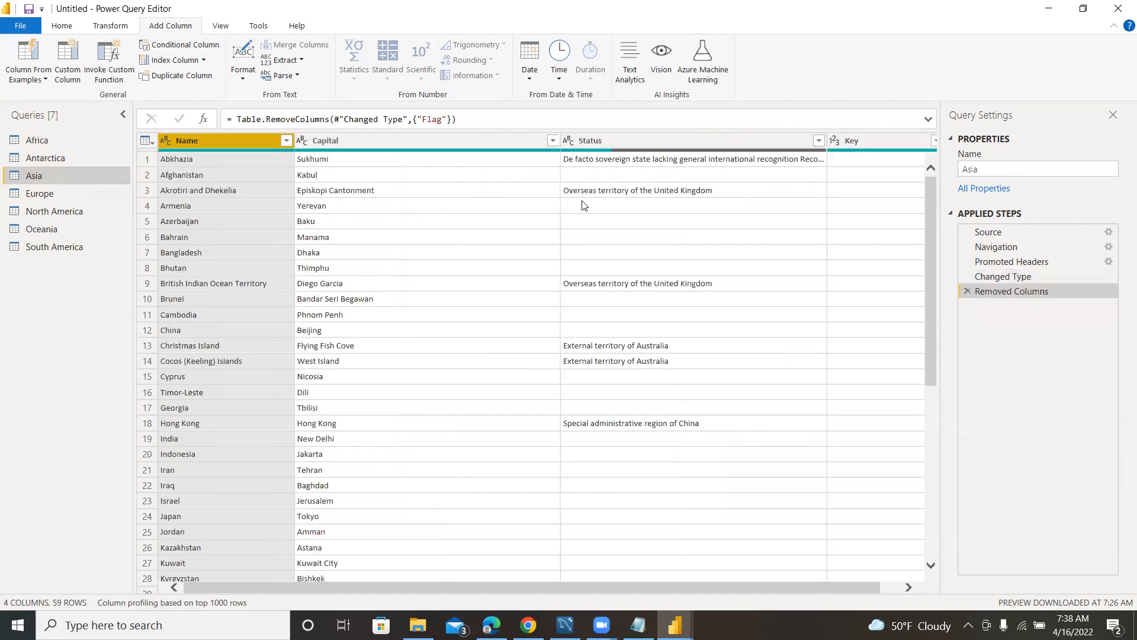
{"action": "right_click", "coordinate": [654, 139]}
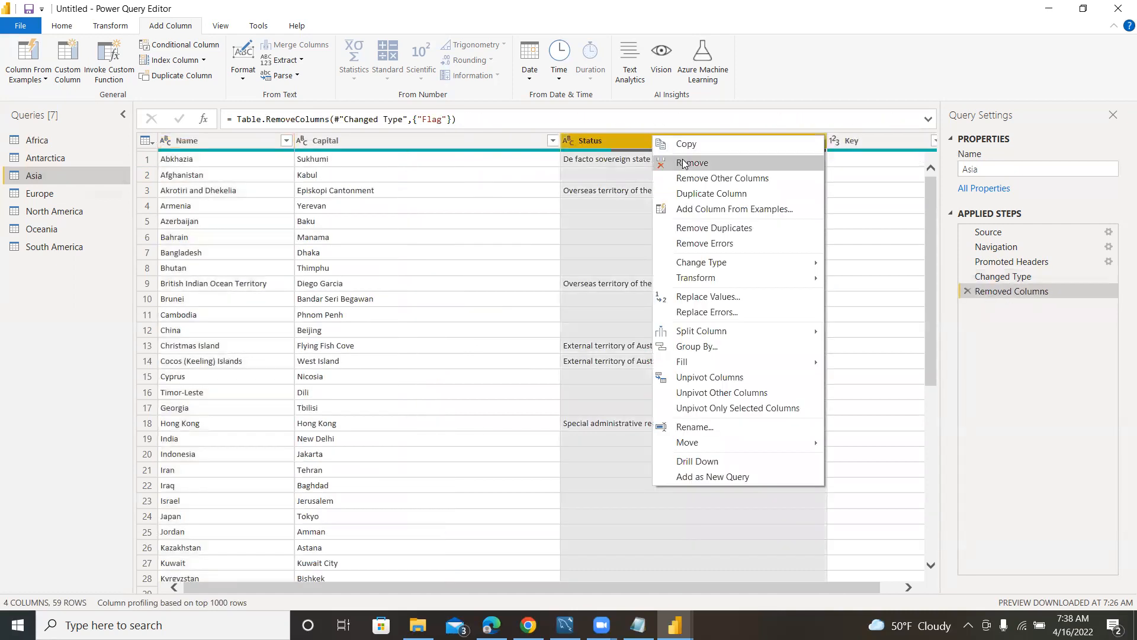
{"action": "left_click", "coordinate": [687, 162]}
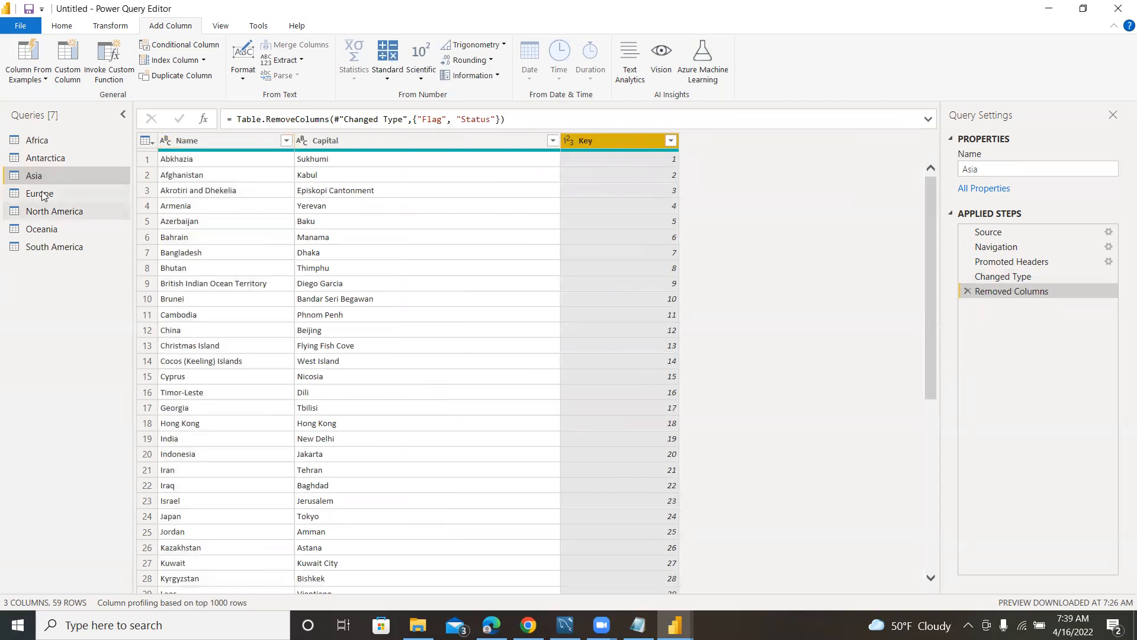
Move the Key column of the Asia query to the beginning of the table.
{"action": "right_click", "coordinate": [610, 135]}
{"action": "mouse_move", "coordinate": [758, 427]}
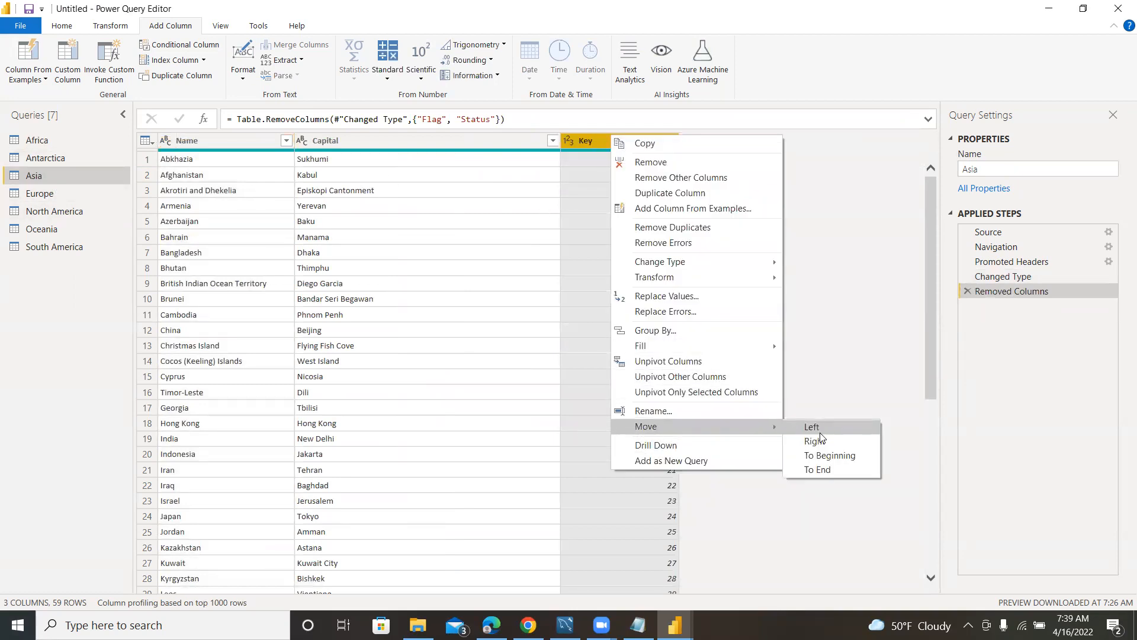
{"action": "left_click", "coordinate": [825, 455]}
Add a custom column named Continent to the Asia query with the formula "Asia".
{"action": "left_click", "coordinate": [565, 141]}
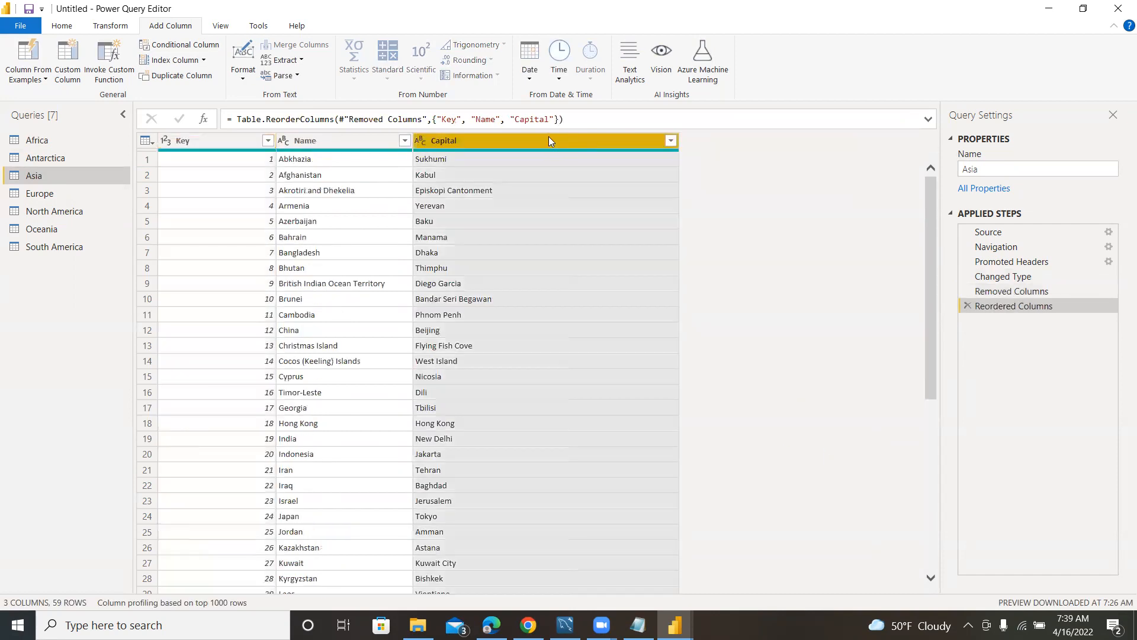
{"action": "left_click", "coordinate": [67, 59]}
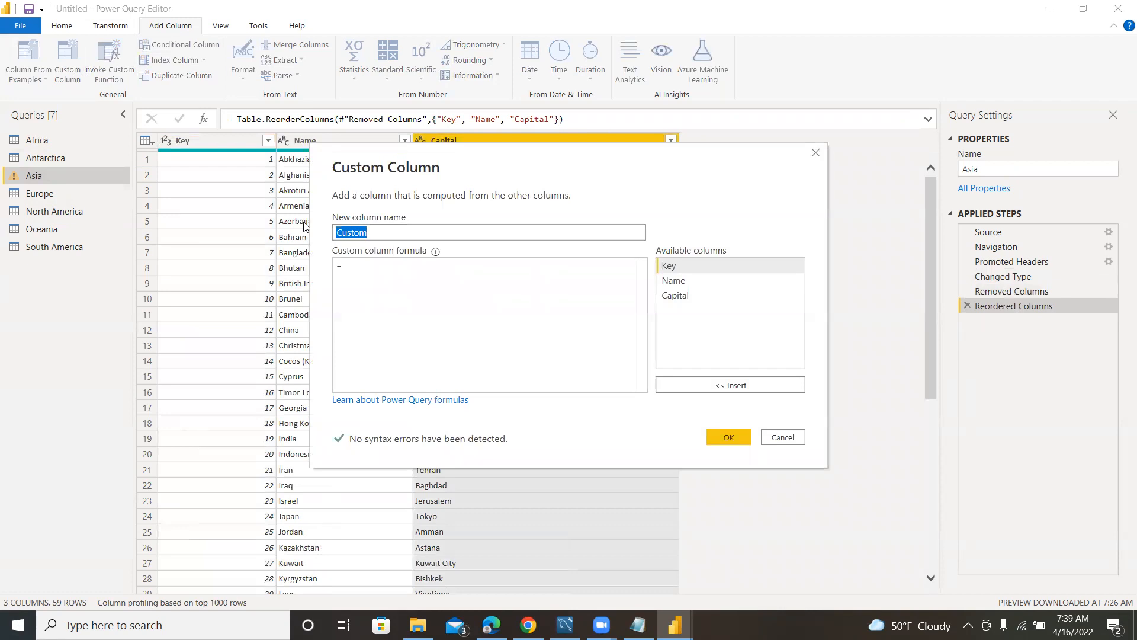
{"action": "type", "text": "Continent"}
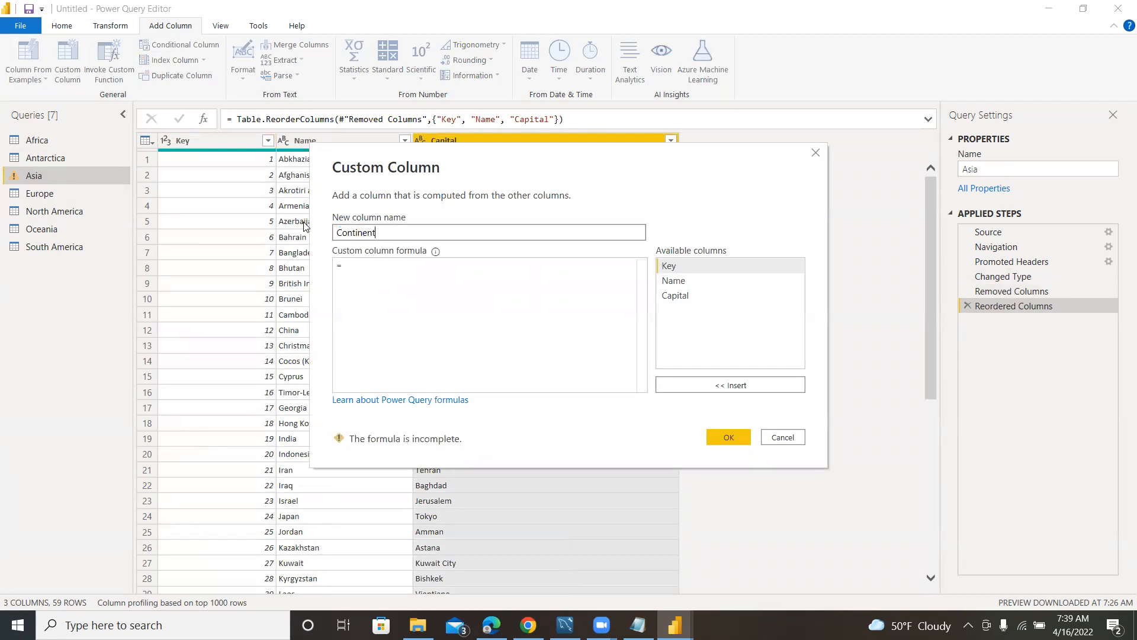
{"action": "left_click", "coordinate": [377, 267]}
{"action": "type", "text": "\""}
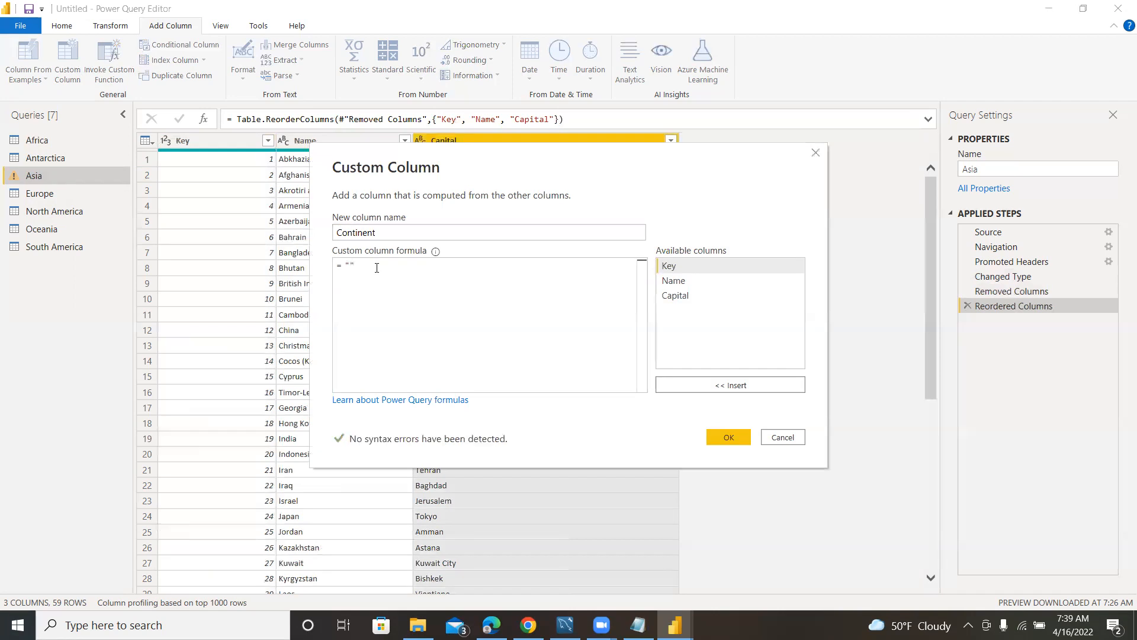
{"action": "type", "text": "Asia"}
{"action": "left_click", "coordinate": [721, 434]}
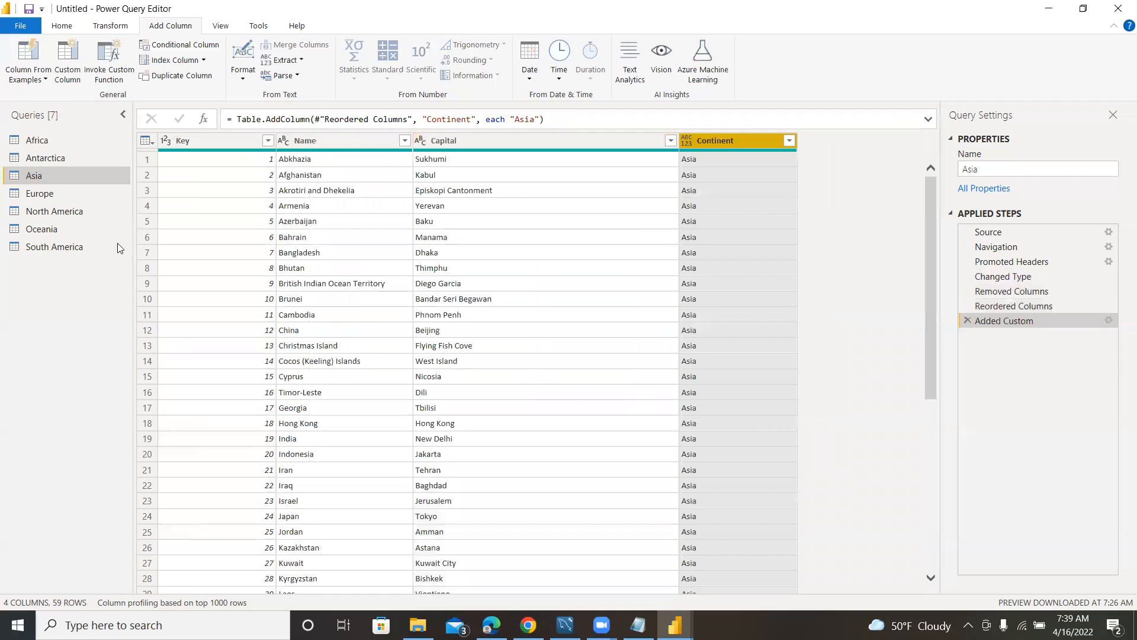
Remove the Flag and Status columns from the Europe query.
{"action": "left_click", "coordinate": [58, 196]}
{"action": "left_click", "coordinate": [233, 141]}
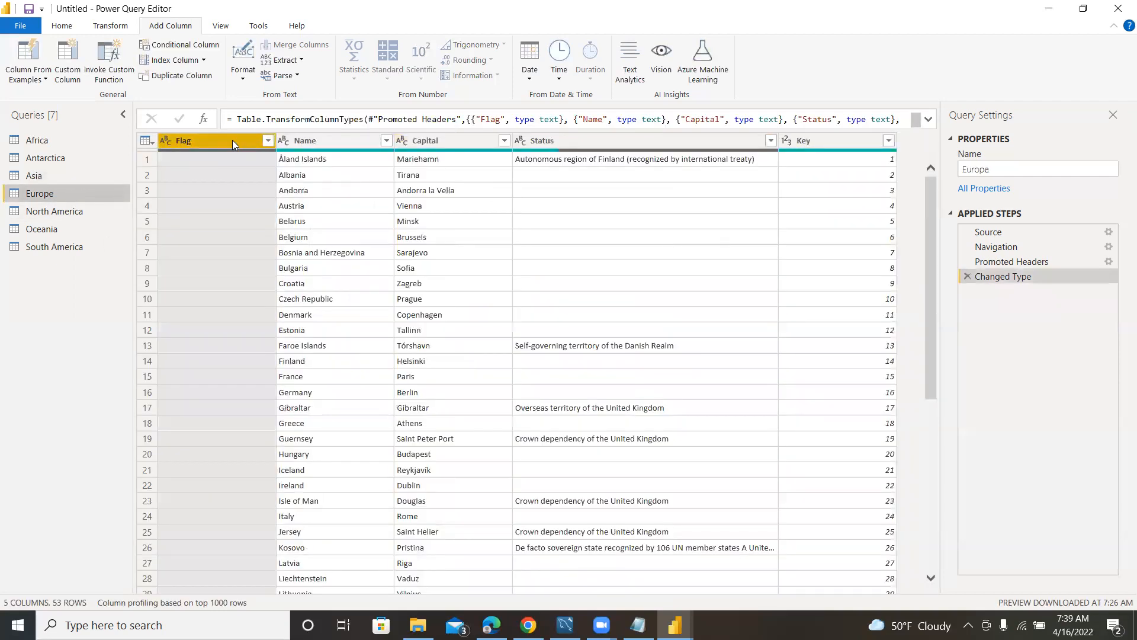
{"action": "right_click", "coordinate": [233, 140]}
{"action": "left_click", "coordinate": [260, 166]}
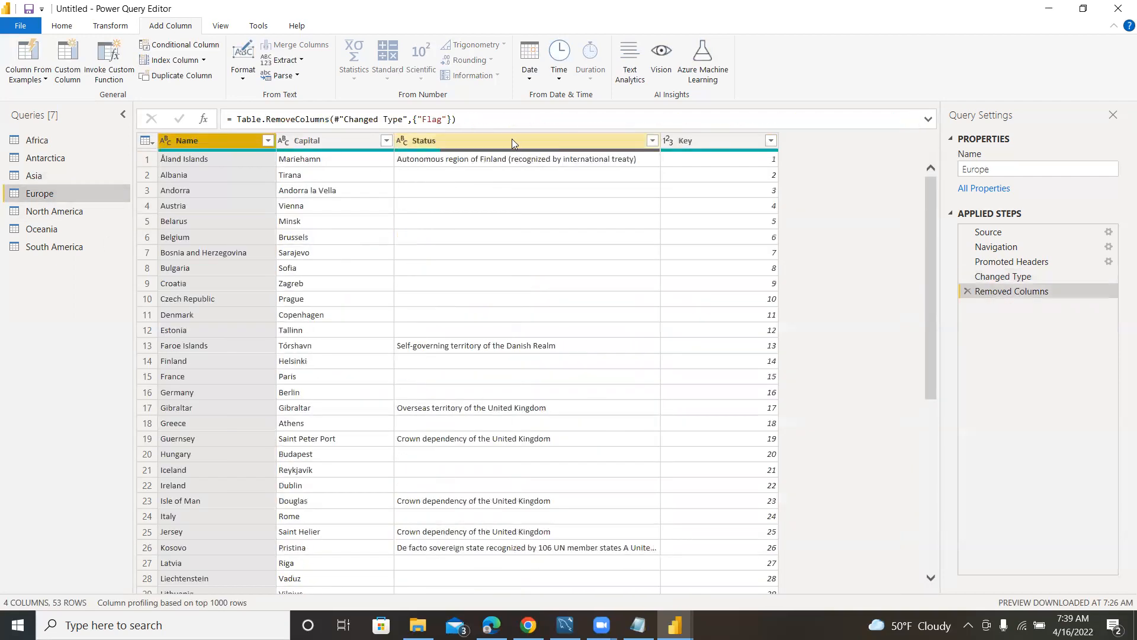
{"action": "right_click", "coordinate": [509, 139]}
{"action": "left_click", "coordinate": [551, 166]}
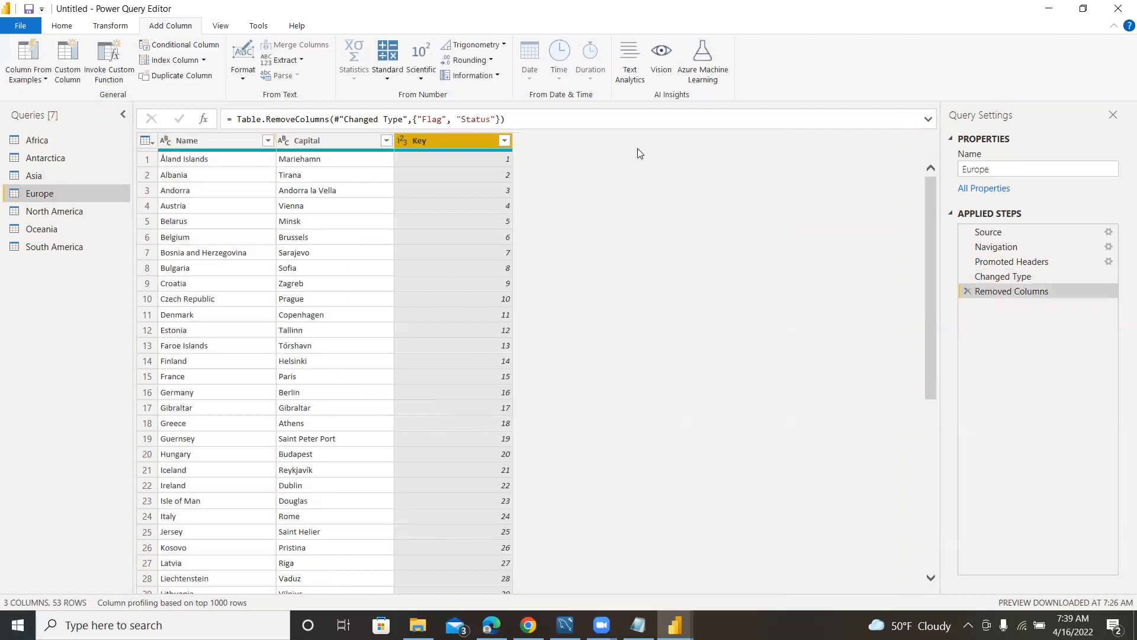
Move the Key column of the Europe query to the beginning of the table.
{"action": "right_click", "coordinate": [450, 142]}
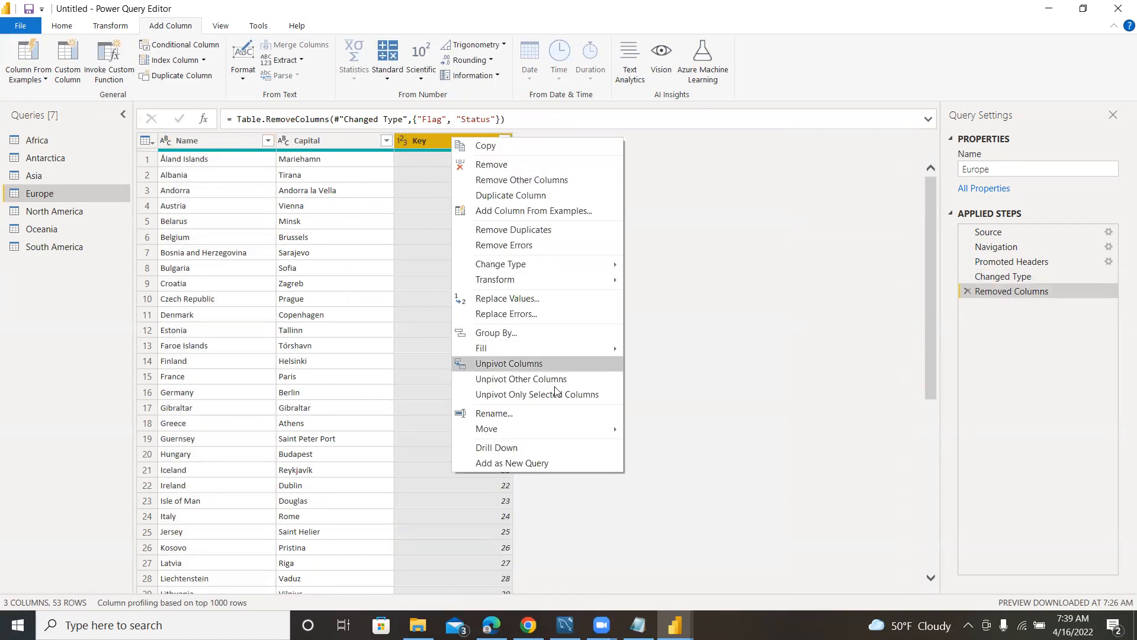
{"action": "mouse_move", "coordinate": [583, 428]}
{"action": "left_click", "coordinate": [673, 455]}
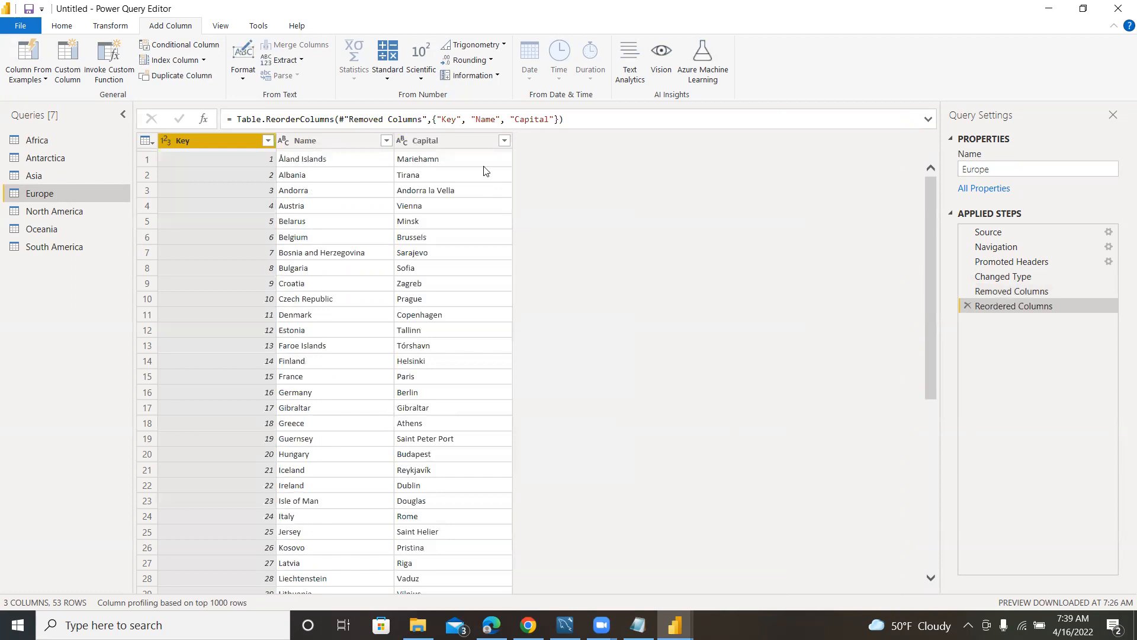
Add a custom column named Continent to the Europe query with the formula "Europe".
{"action": "left_click", "coordinate": [67, 63]}
{"action": "left_click_drag", "start_coordinate": [363, 232], "coordinate": [306, 232]}
{"action": "type", "text": "Continent"}
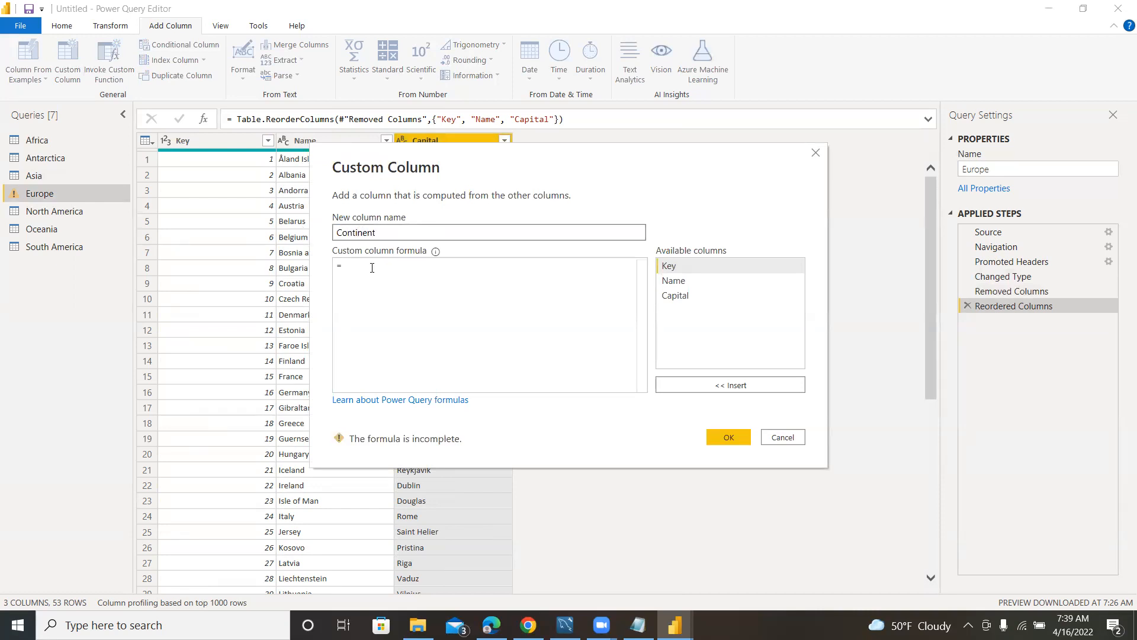
{"action": "left_click", "coordinate": [372, 268]}
{"action": "type", "text": "\""}
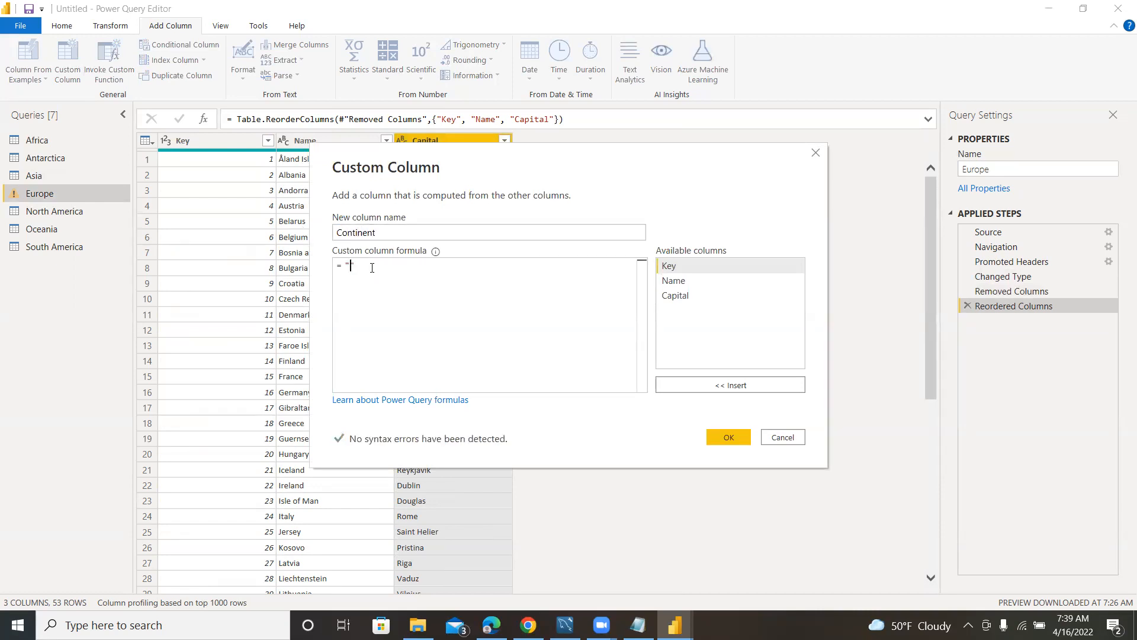
{"action": "type", "text": "Europe"}
{"action": "left_click", "coordinate": [729, 436]}
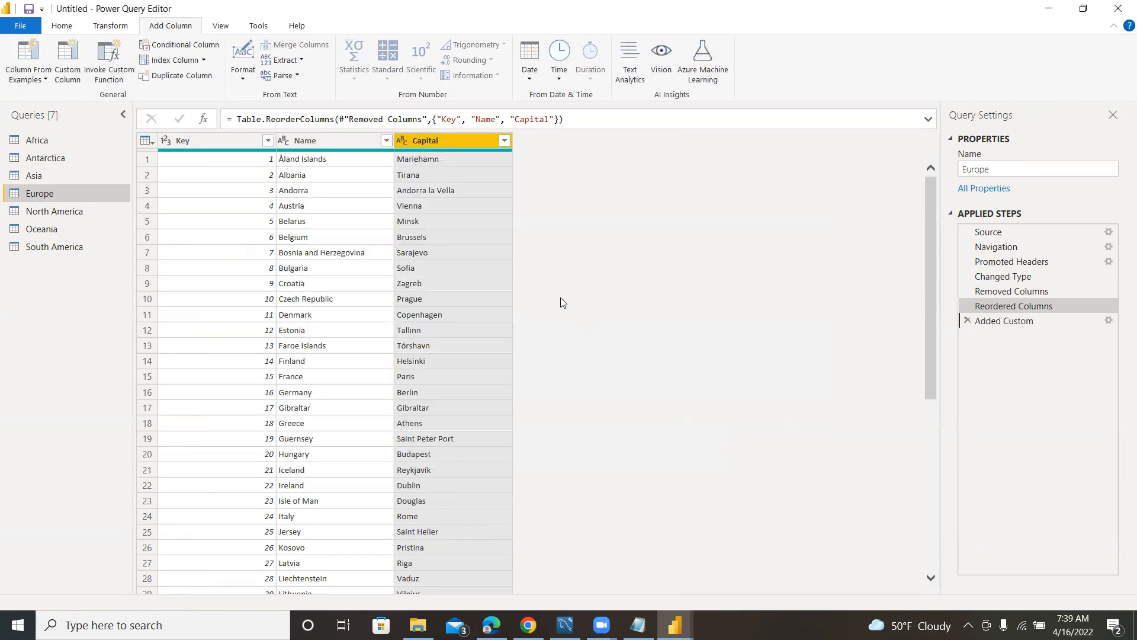
Remove the Flag and Status columns from the North America query.
{"action": "left_click", "coordinate": [65, 211]}
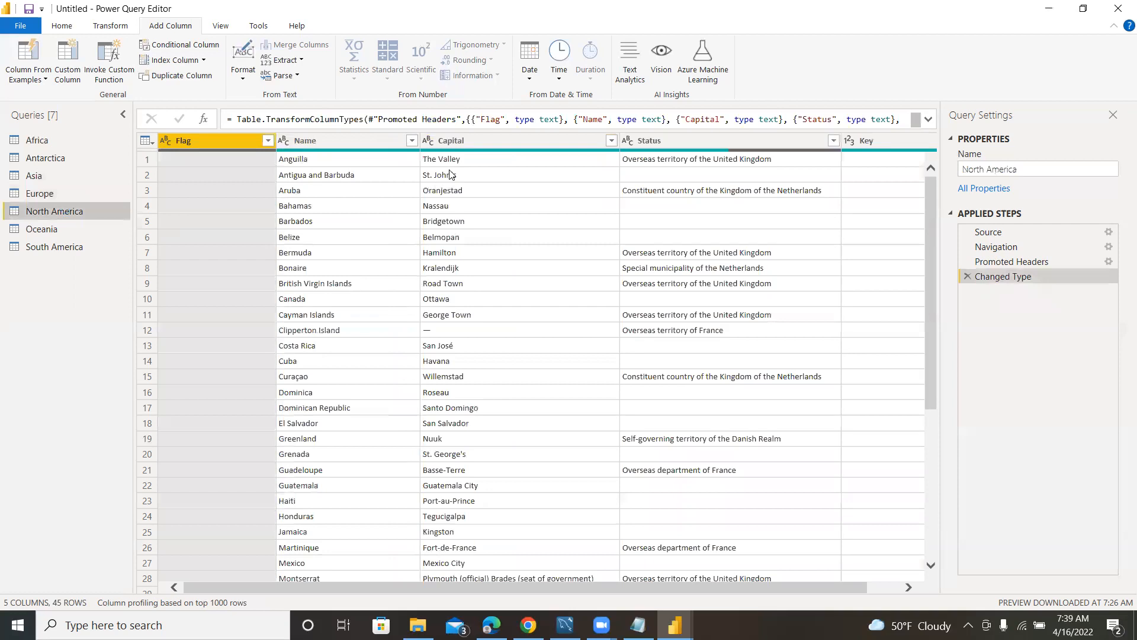
{"action": "right_click", "coordinate": [229, 140]}
{"action": "left_click", "coordinate": [268, 167]}
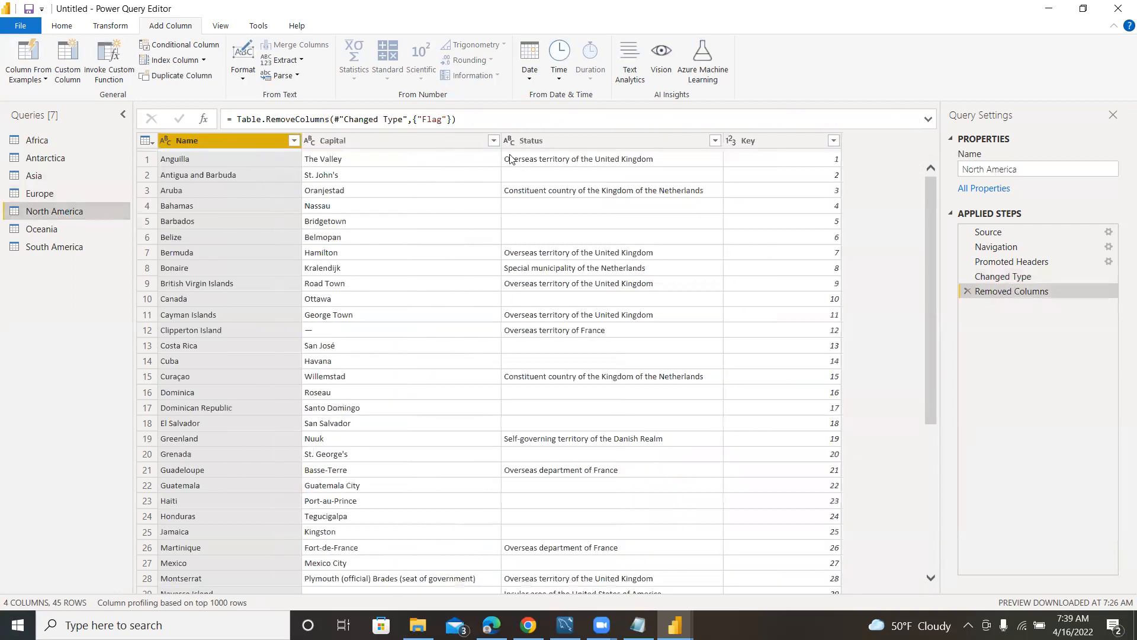
{"action": "right_click", "coordinate": [572, 137]}
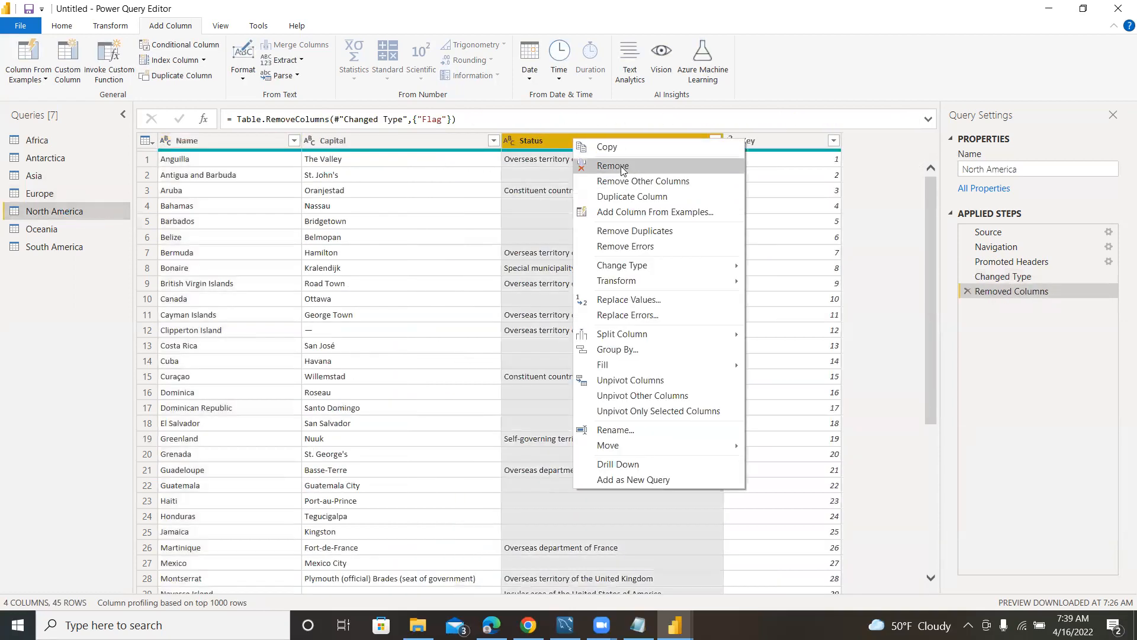
{"action": "left_click", "coordinate": [620, 166]}
Move the Key column of the North America query to the beginning of the table.
{"action": "right_click", "coordinate": [554, 137]}
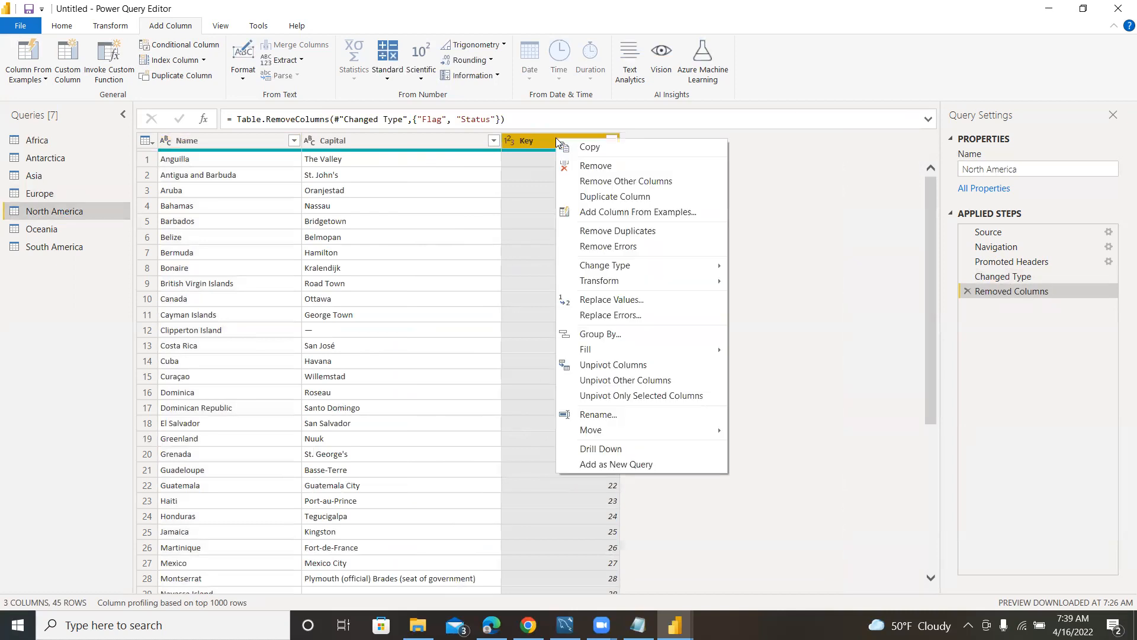
{"action": "mouse_move", "coordinate": [693, 431]}
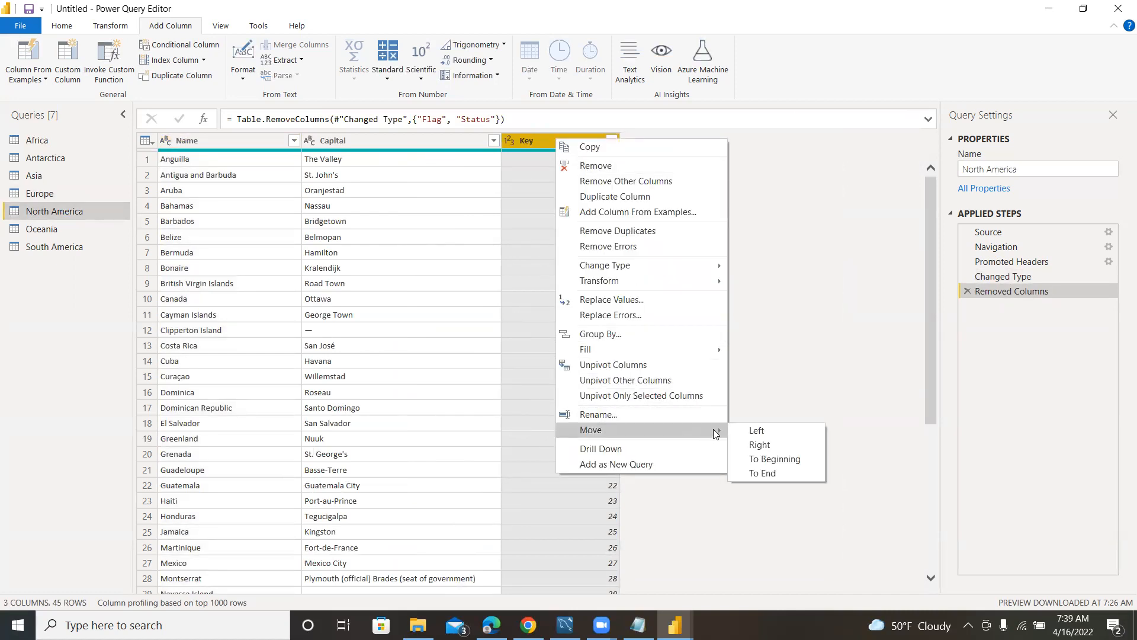
{"action": "left_click", "coordinate": [773, 458]}
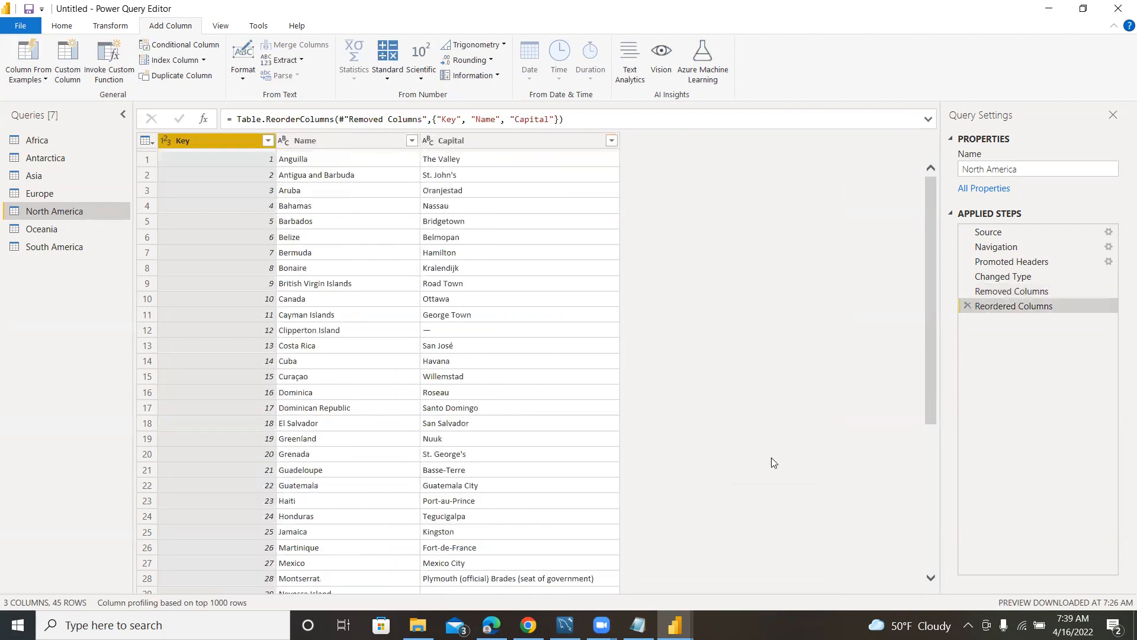
Add a custom column named Continent to the North America query with the formula "North America".
{"action": "left_click", "coordinate": [491, 142]}
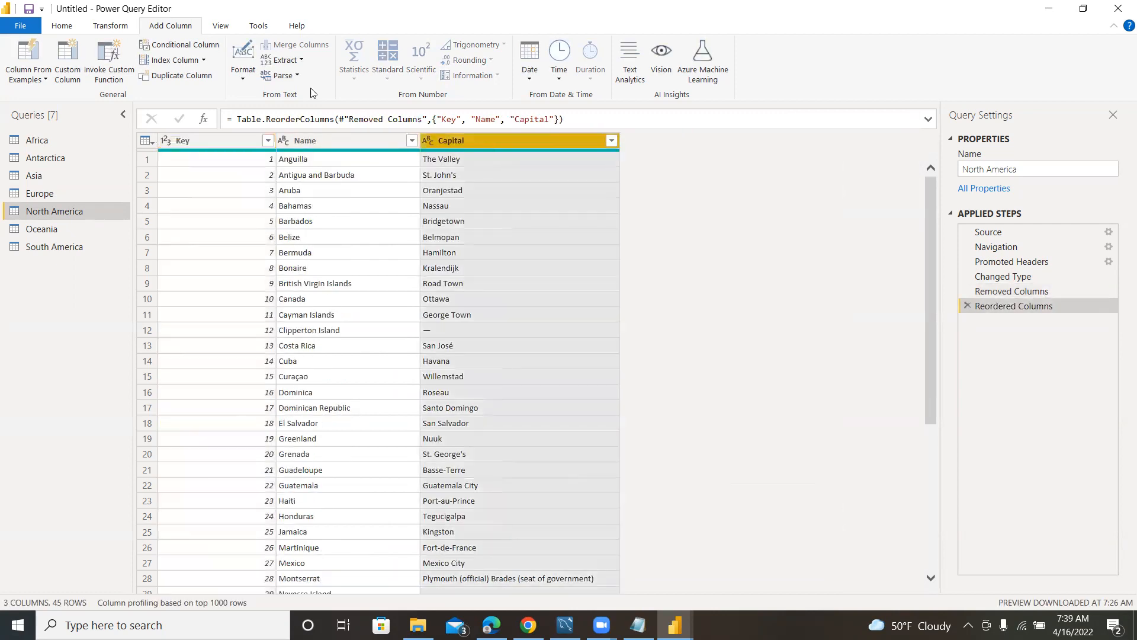
{"action": "left_click", "coordinate": [67, 65]}
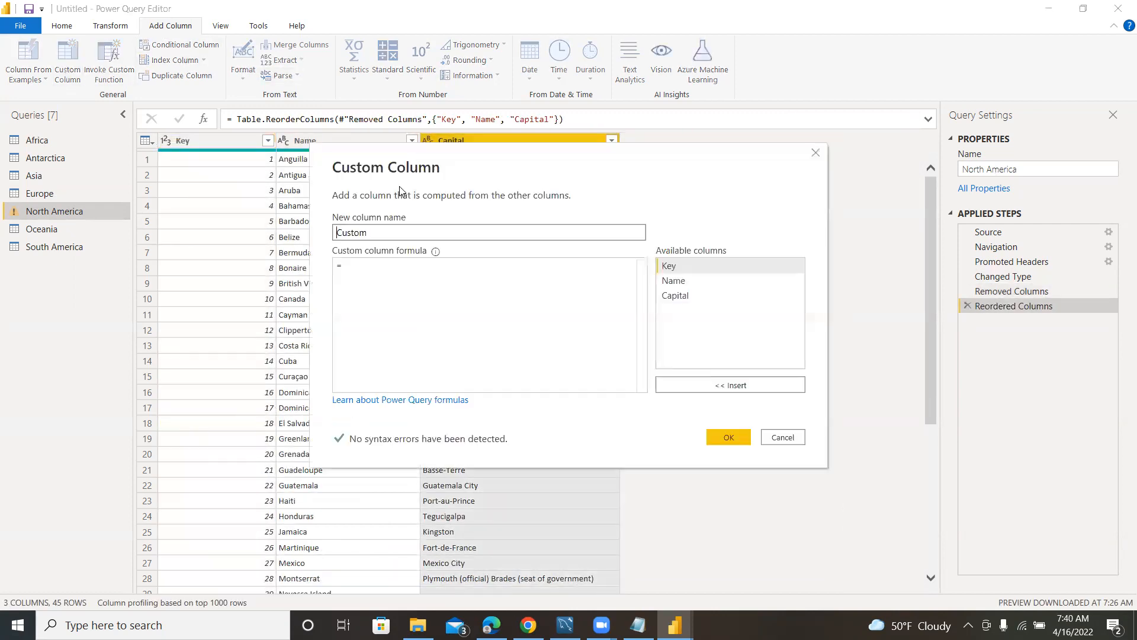
{"action": "left_click_drag", "start_coordinate": [508, 232], "coordinate": [328, 236]}
{"action": "type", "text": "Continent"}
{"action": "left_click", "coordinate": [362, 265]}
{"action": "type", "text": "\"North"}
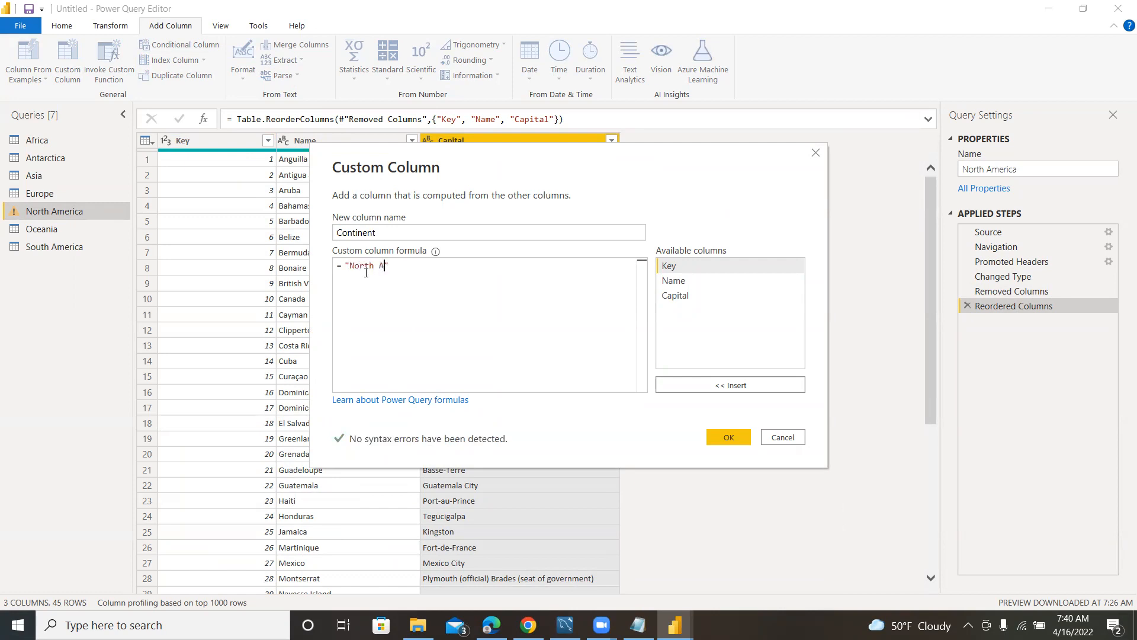
{"action": "type", "text": " America"}
{"action": "left_click", "coordinate": [726, 436]}
Remove the Flag and Status columns from the Oceania query.
{"action": "left_click", "coordinate": [45, 229]}
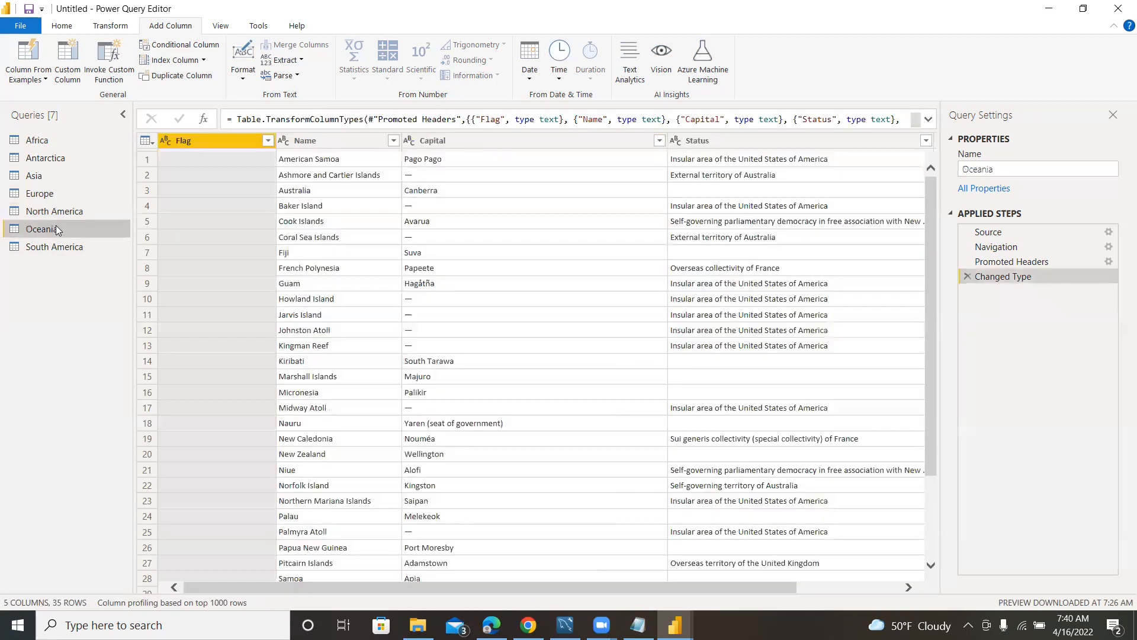
{"action": "left_click", "coordinate": [223, 144]}
{"action": "right_click", "coordinate": [224, 144]}
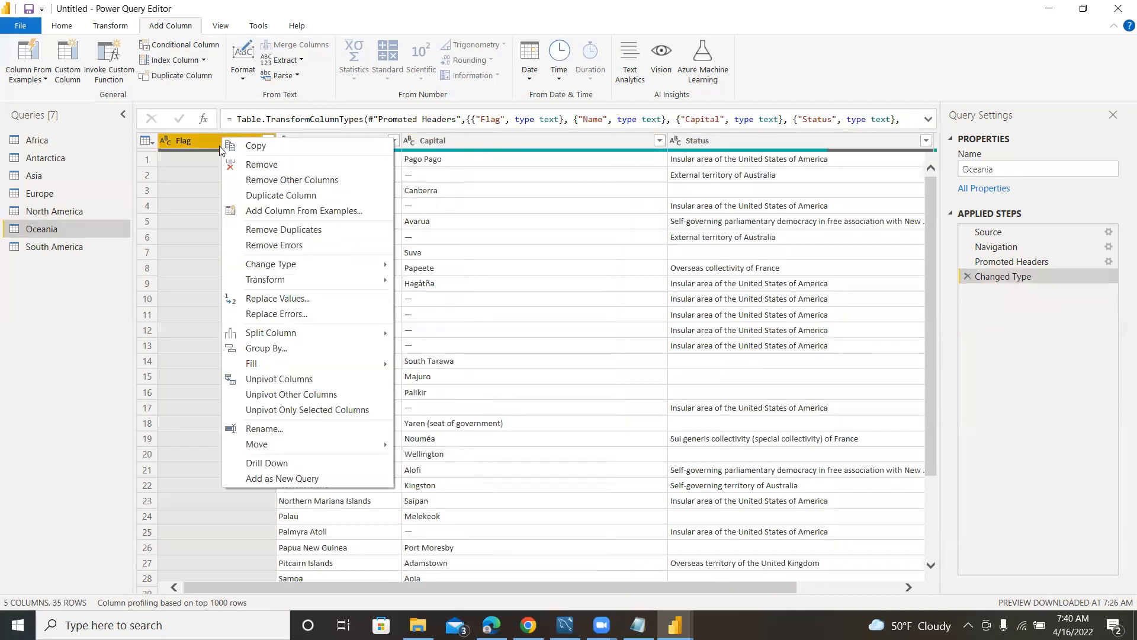
{"action": "left_click", "coordinate": [253, 166]}
{"action": "right_click", "coordinate": [636, 140]}
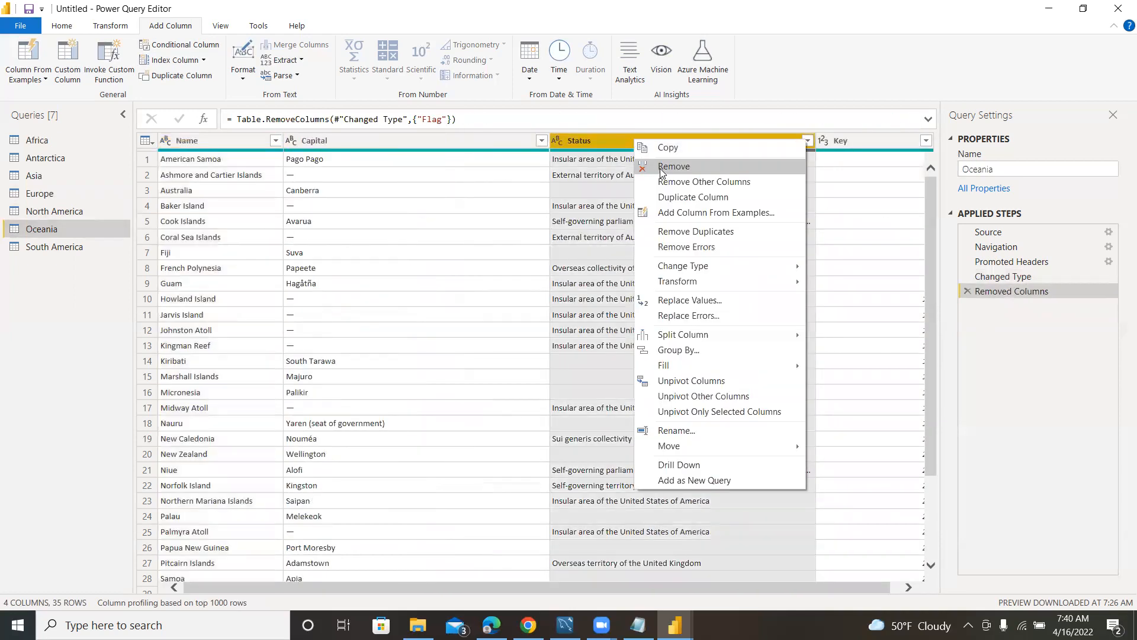
{"action": "left_click", "coordinate": [661, 169]}
Move the Key column of the Oceania query to the beginning of the table.
{"action": "right_click", "coordinate": [621, 141]}
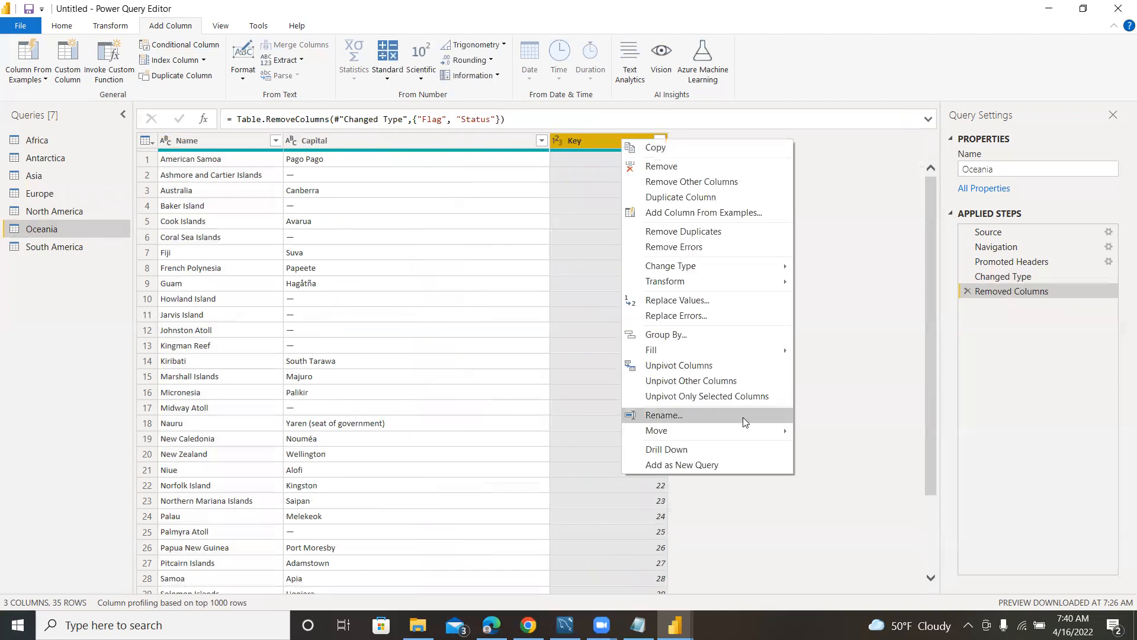
{"action": "mouse_move", "coordinate": [758, 430]}
{"action": "left_click", "coordinate": [844, 460]}
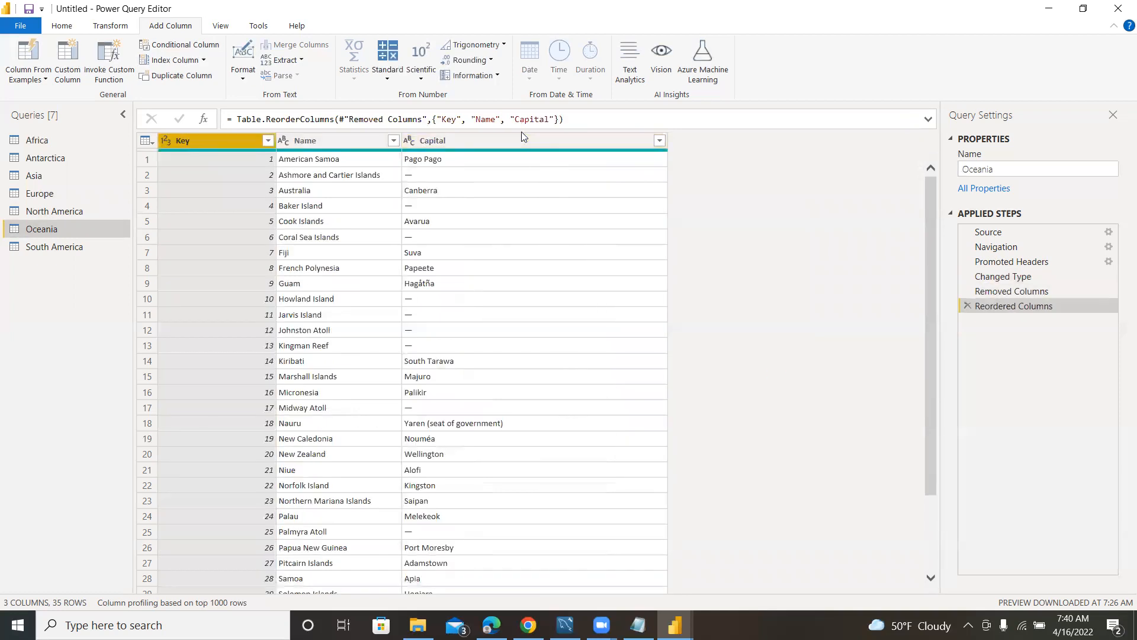
Add a custom column named Continent to the Oceania query with the formula "Oceania".
{"action": "left_click", "coordinate": [528, 141]}
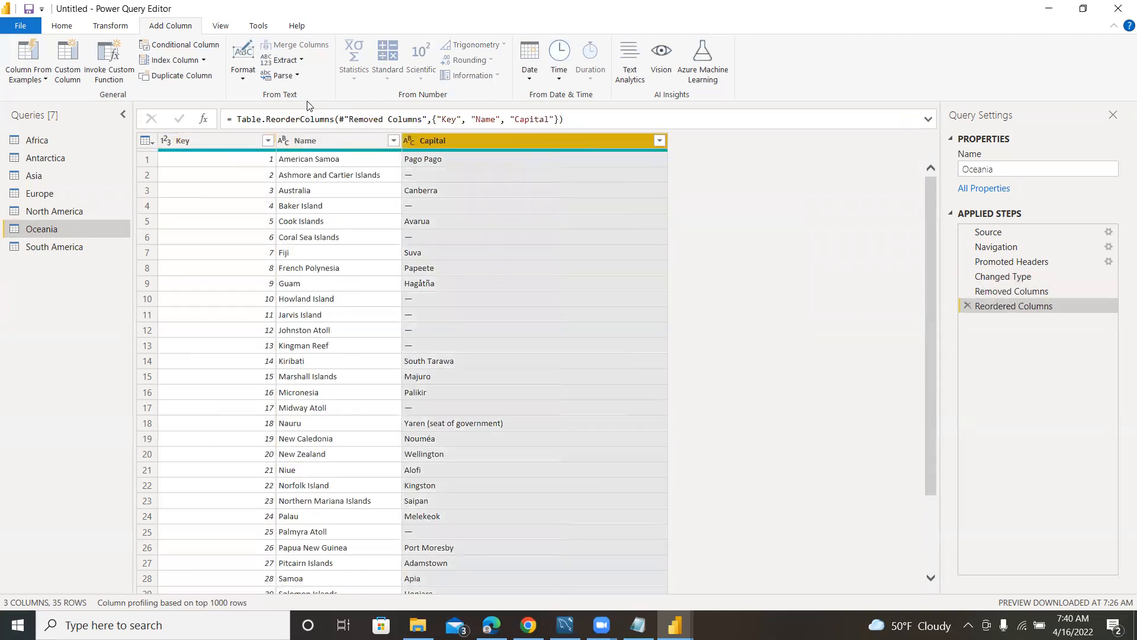
{"action": "left_click", "coordinate": [67, 62]}
{"action": "left_click_drag", "start_coordinate": [421, 233], "coordinate": [308, 231]}
{"action": "type", "text": "Continent"}
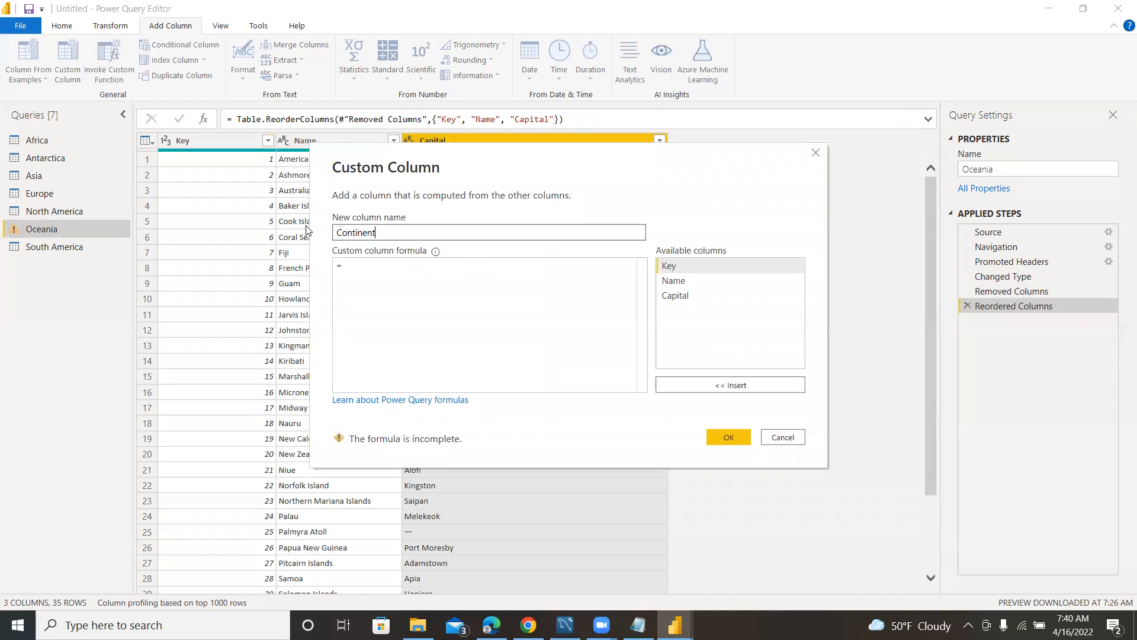
{"action": "left_click", "coordinate": [396, 271]}
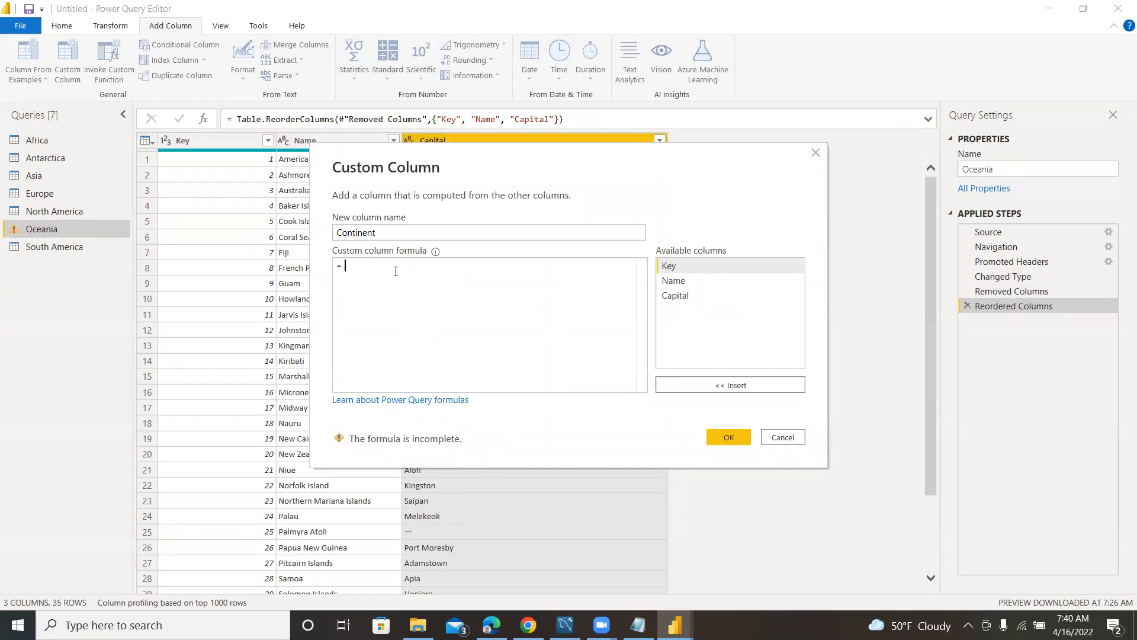
{"action": "type", "text": "\"Oceania"}
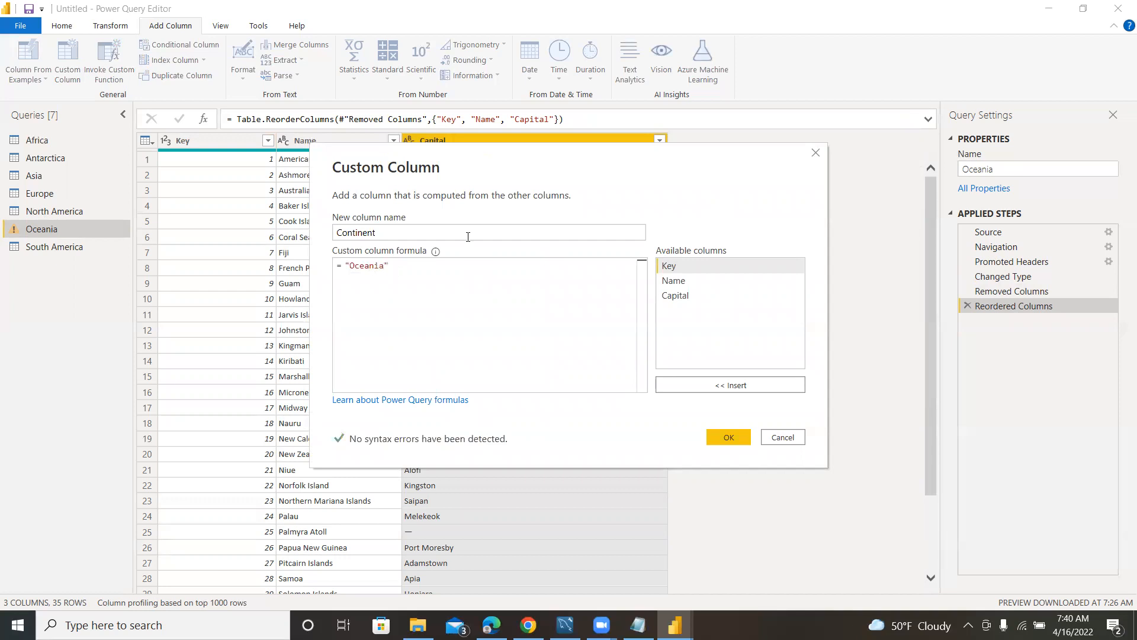
{"action": "left_click", "coordinate": [719, 434]}
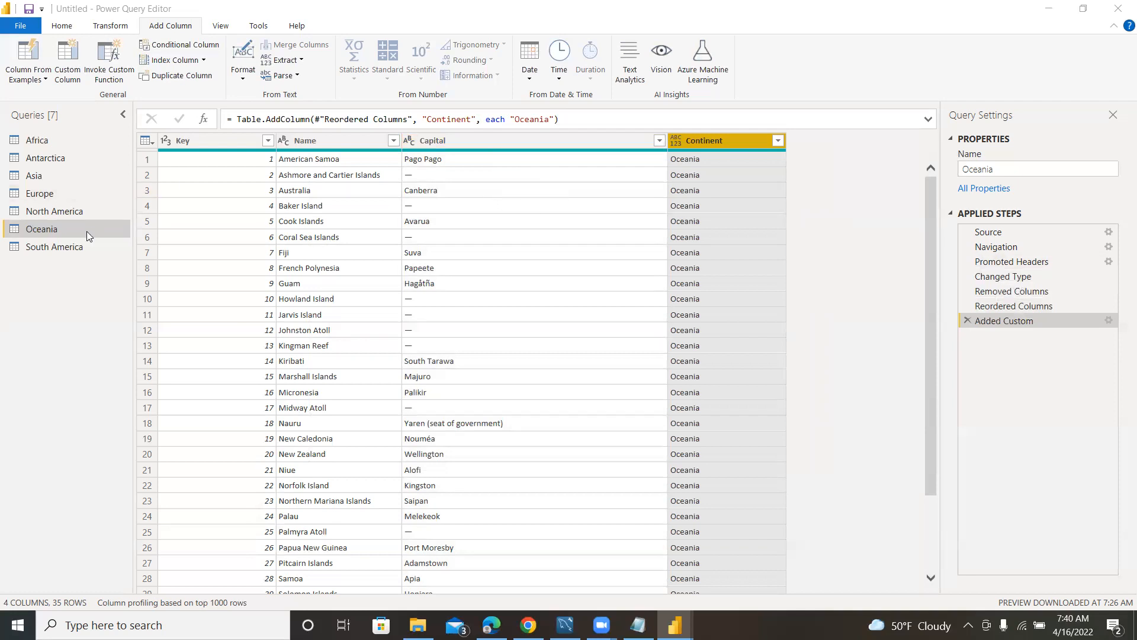
Remove the Flag and Status columns from the South America query.
{"action": "left_click", "coordinate": [83, 246]}
{"action": "right_click", "coordinate": [198, 135]}
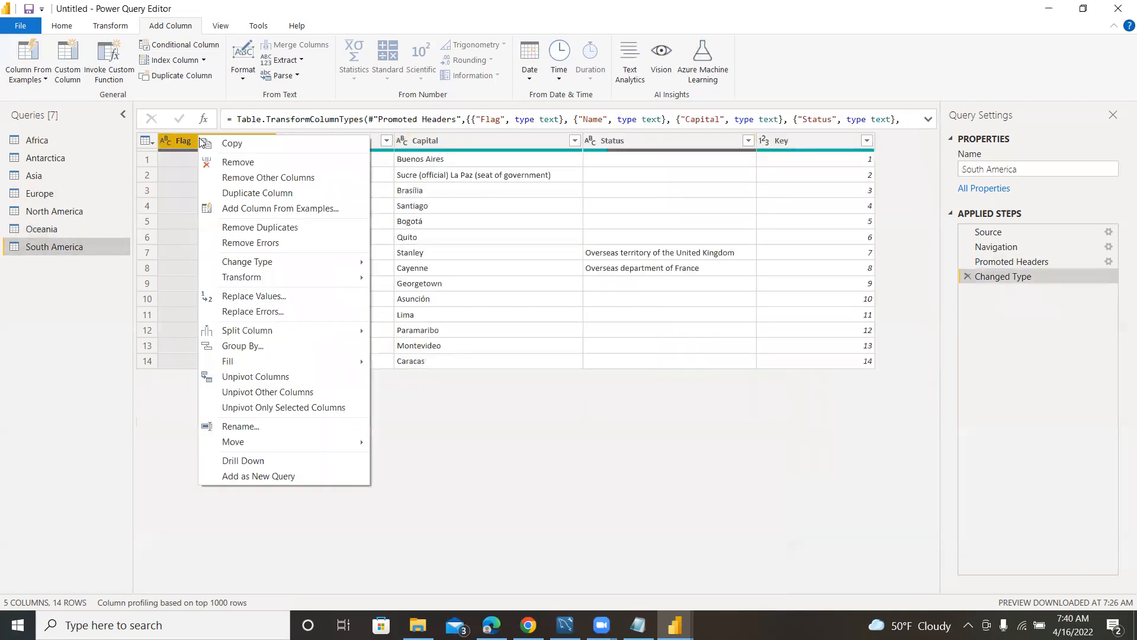
{"action": "left_click", "coordinate": [243, 162]}
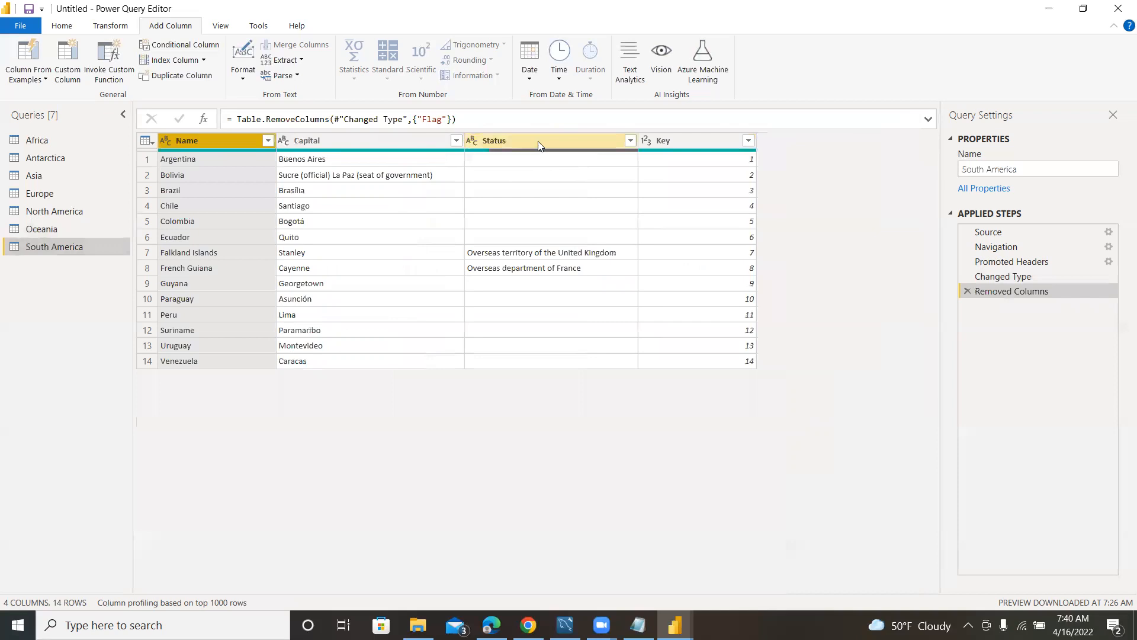
{"action": "right_click", "coordinate": [539, 145]}
{"action": "left_click", "coordinate": [587, 169]}
Move the Key column of the South America query to the beginning of the table.
{"action": "right_click", "coordinate": [547, 140]}
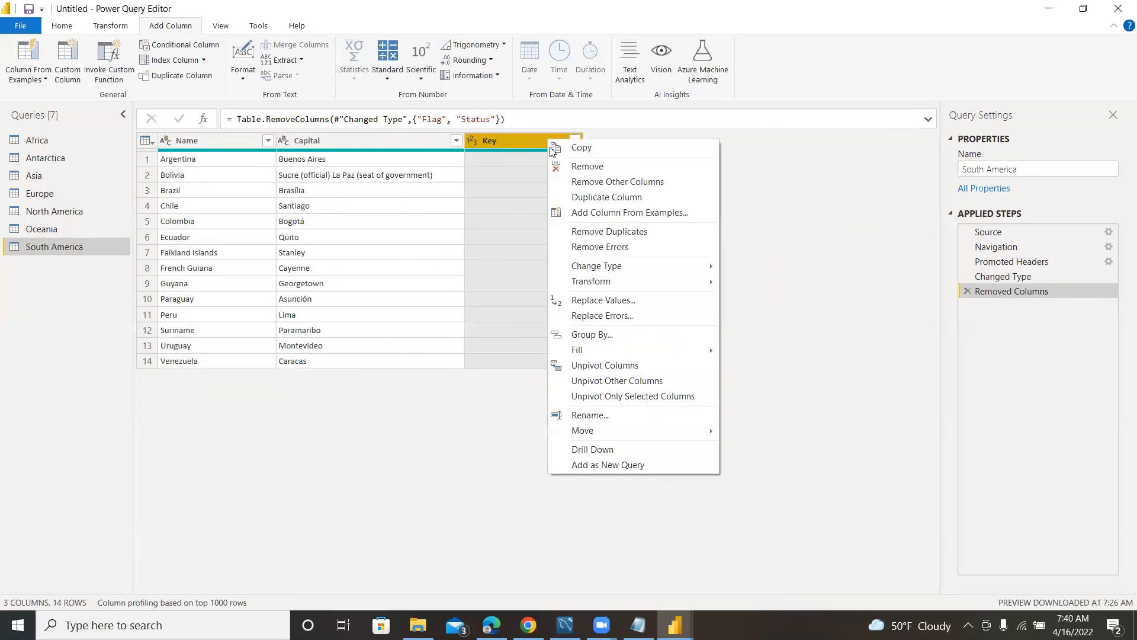
{"action": "mouse_move", "coordinate": [699, 430]}
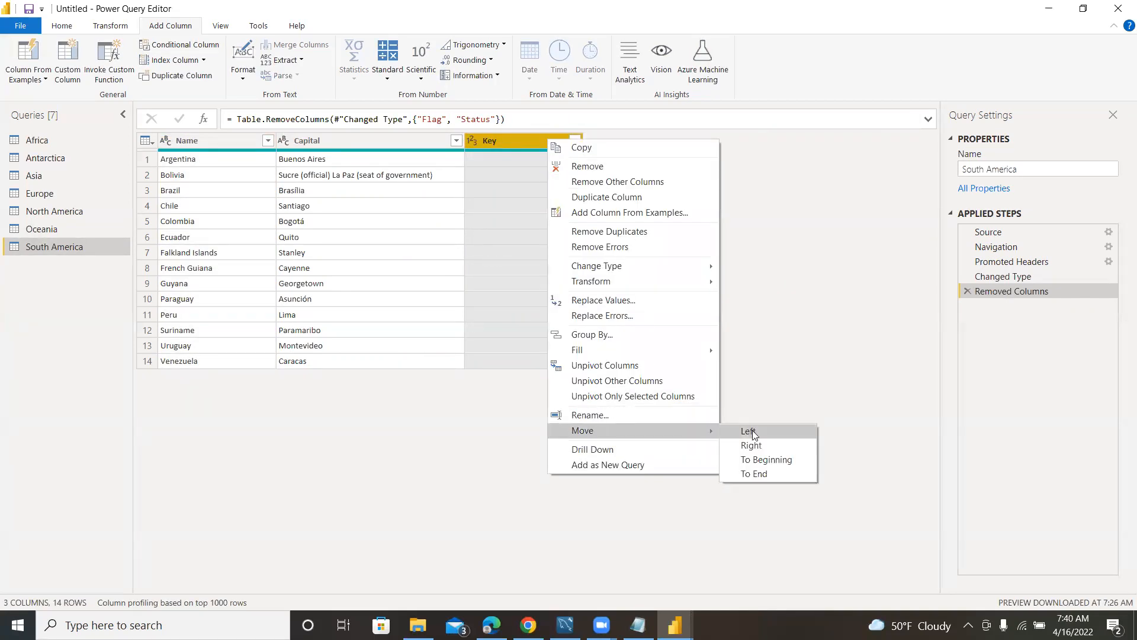
{"action": "left_click", "coordinate": [764, 460]}
Add a custom column named Continent to the South America query with the formula "South America".
{"action": "left_click", "coordinate": [476, 140]}
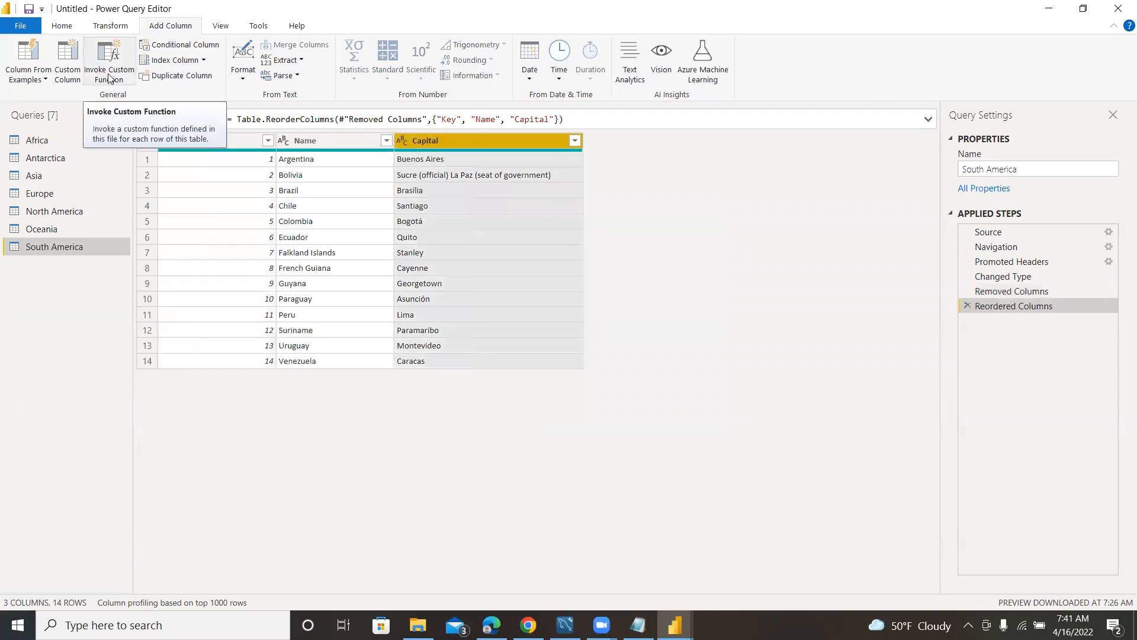
{"action": "left_click", "coordinate": [67, 62]}
{"action": "double_click", "coordinate": [396, 232]}
{"action": "type", "text": "Continent"}
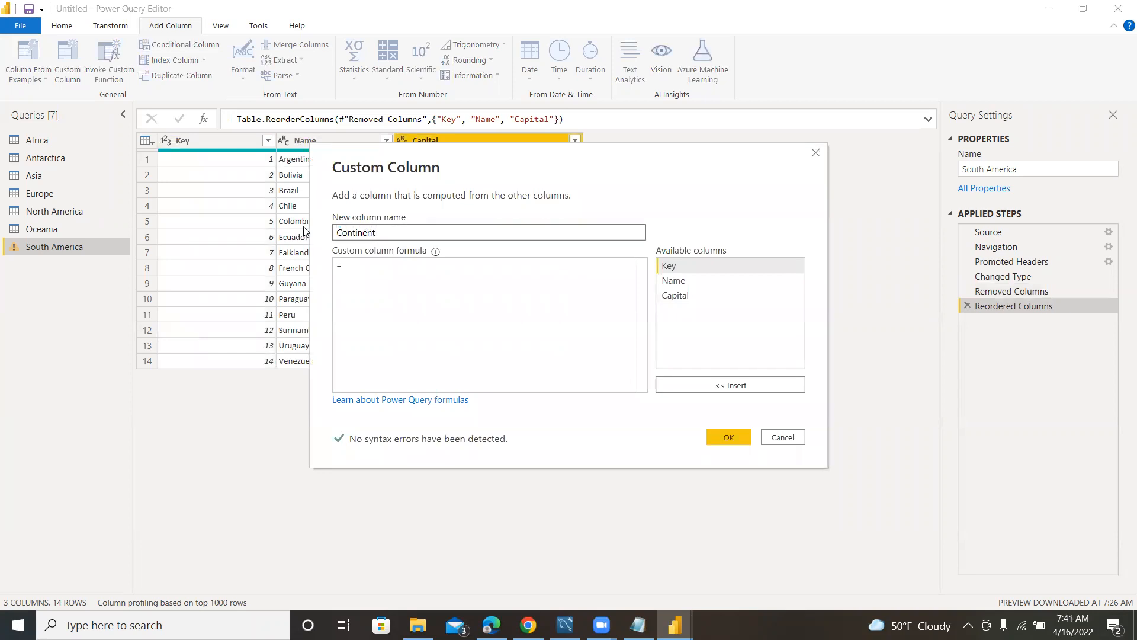
{"action": "left_click", "coordinate": [390, 267]}
{"action": "type", "text": "\""}
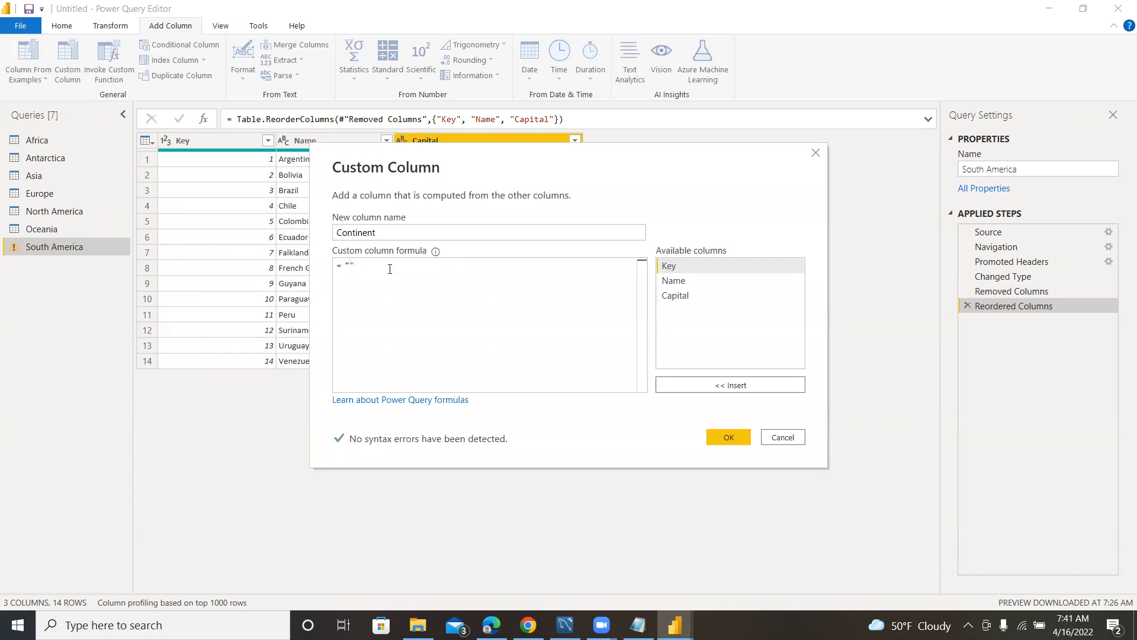
{"action": "type", "text": "South America"}
{"action": "left_click", "coordinate": [711, 439]}
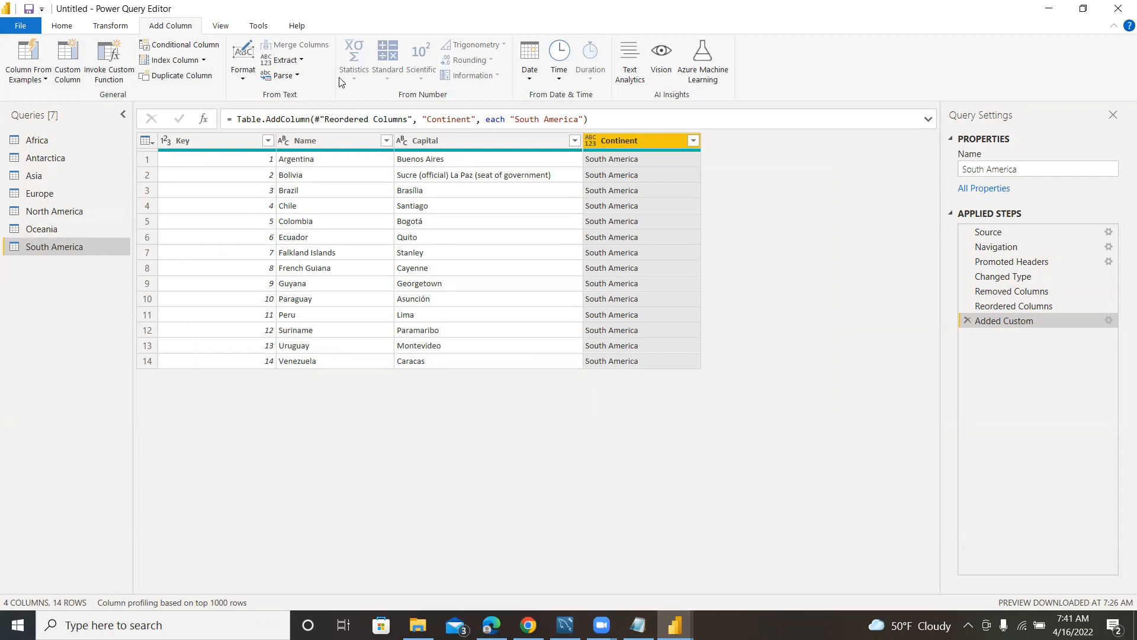
Duplicate the Africa query.
{"action": "left_click", "coordinate": [38, 141]}
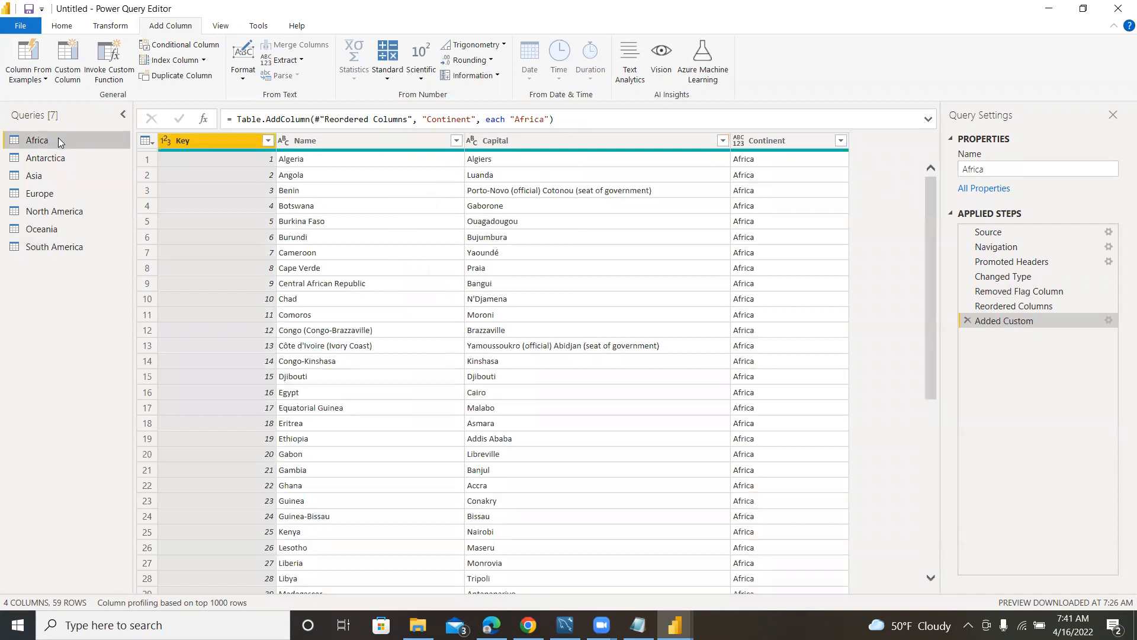
{"action": "right_click", "coordinate": [58, 139]}
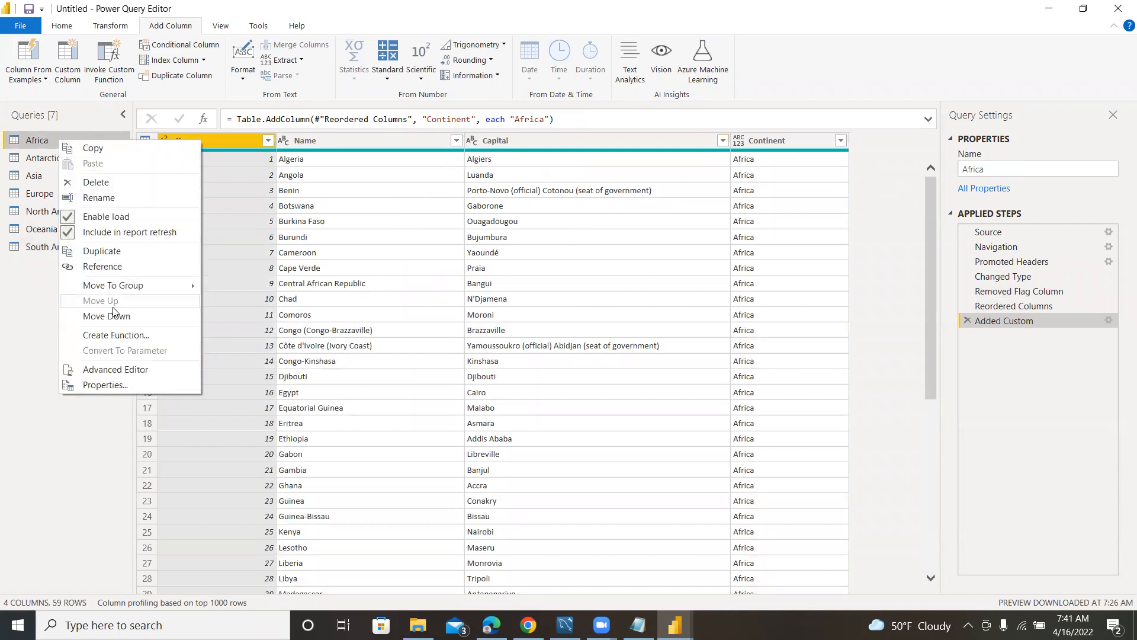
{"action": "left_click", "coordinate": [102, 252]}
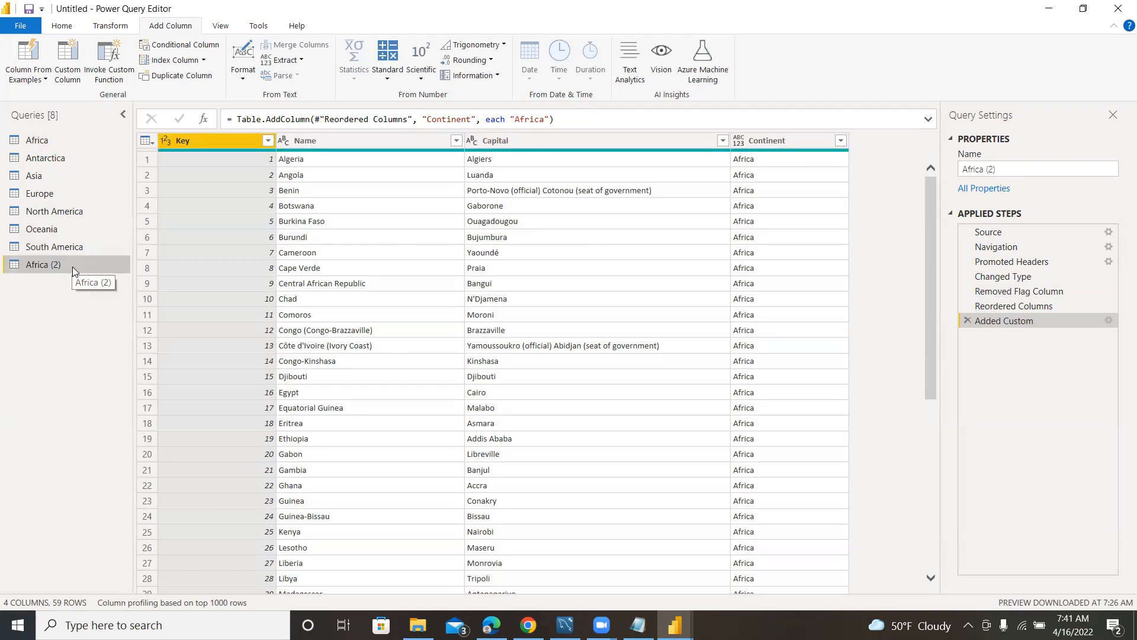
Rename the duplicated Africa query as All Countries.
{"action": "right_click", "coordinate": [60, 263]}
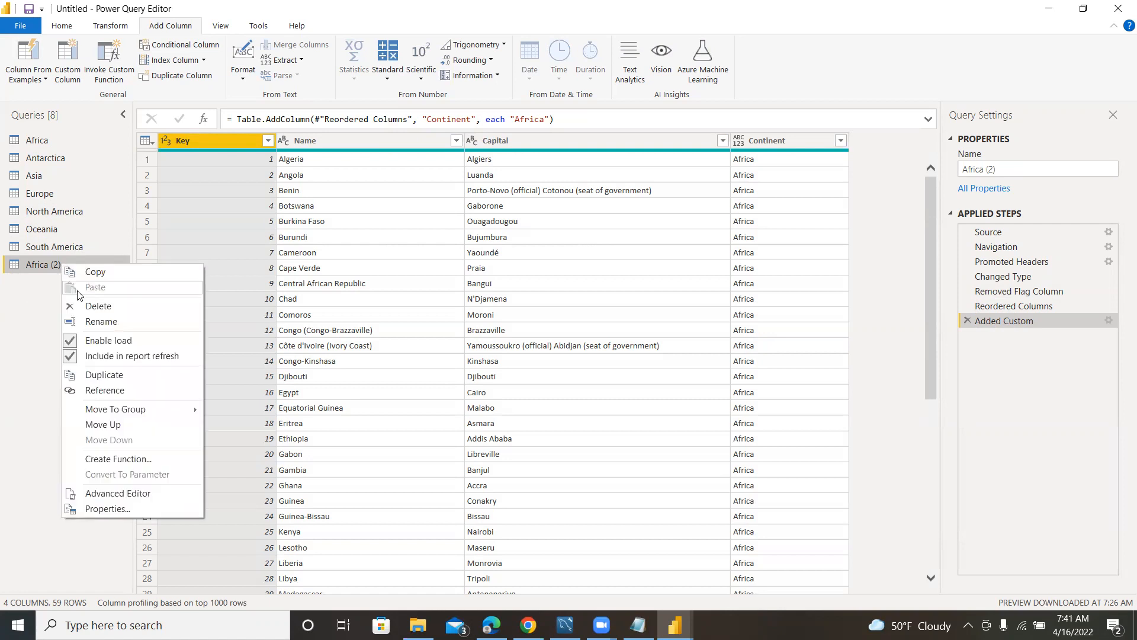
{"action": "left_click", "coordinate": [106, 321]}
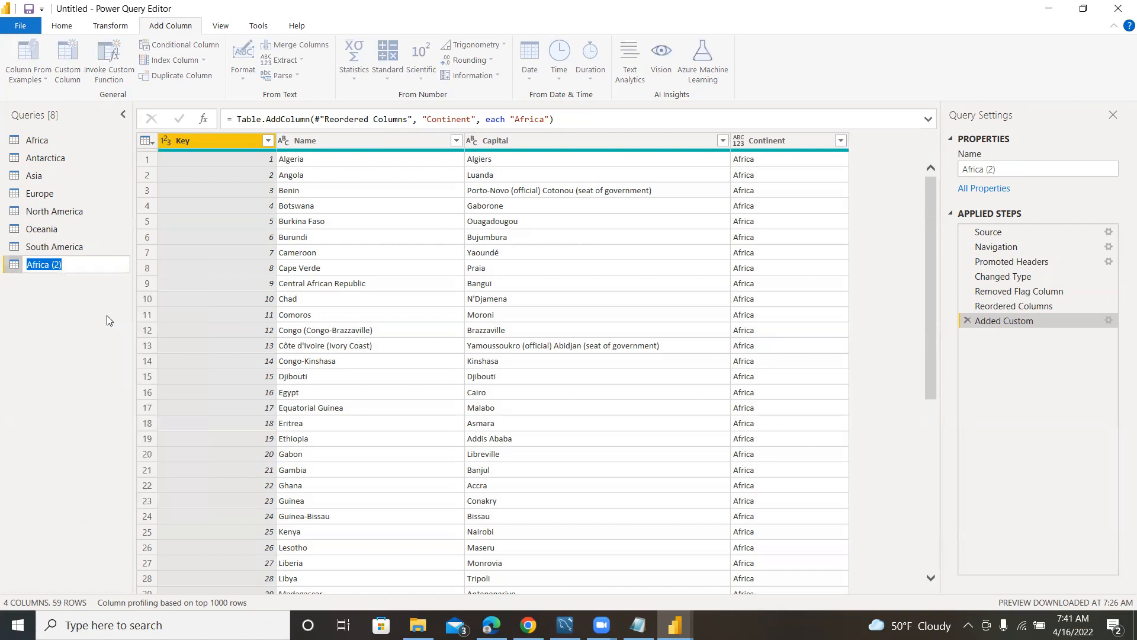
{"action": "type", "text": "All Countries"}
{"action": "key", "text": "Return"}
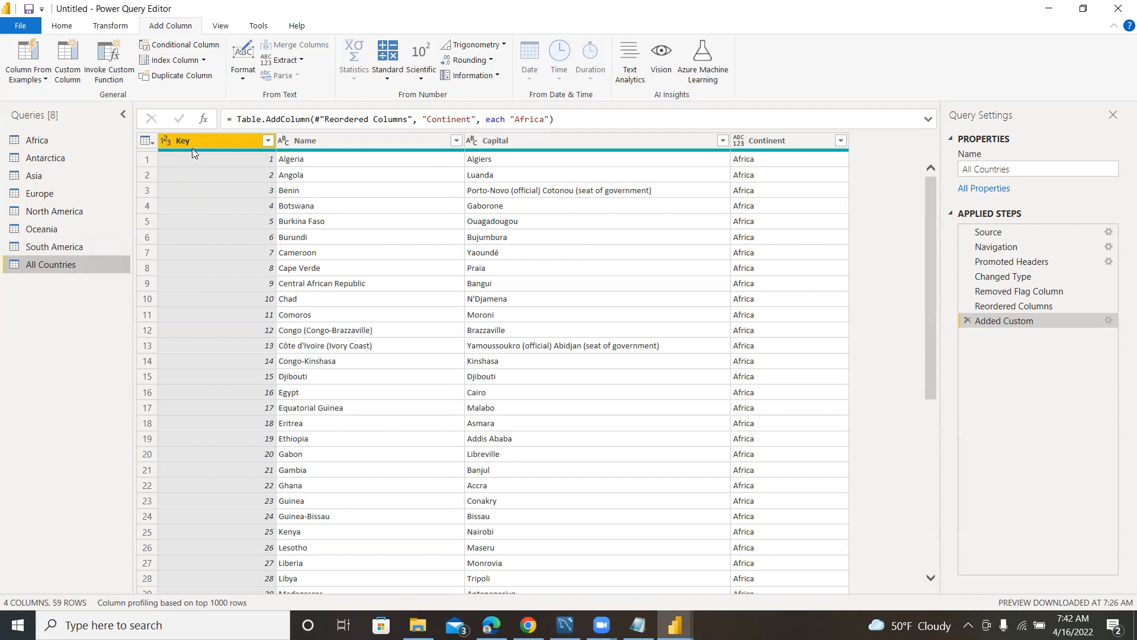
Append the Antarctica, Asia, Europe, North America, Oceania and South America tables to the All Countries query.
{"action": "left_click", "coordinate": [61, 27]}
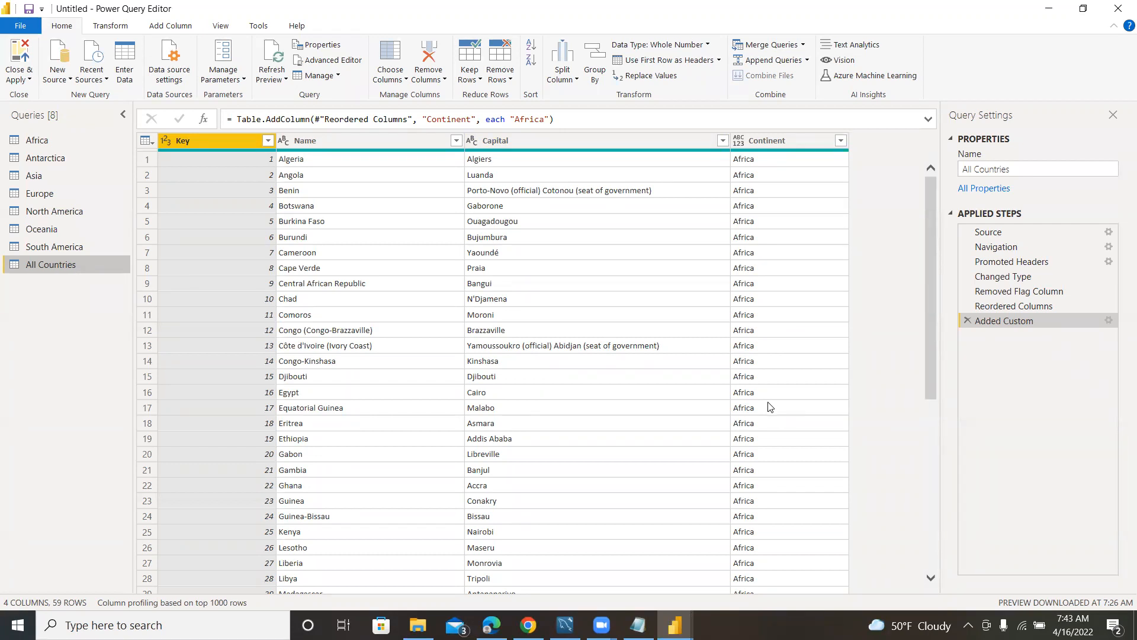
{"action": "left_click", "coordinate": [807, 60]}
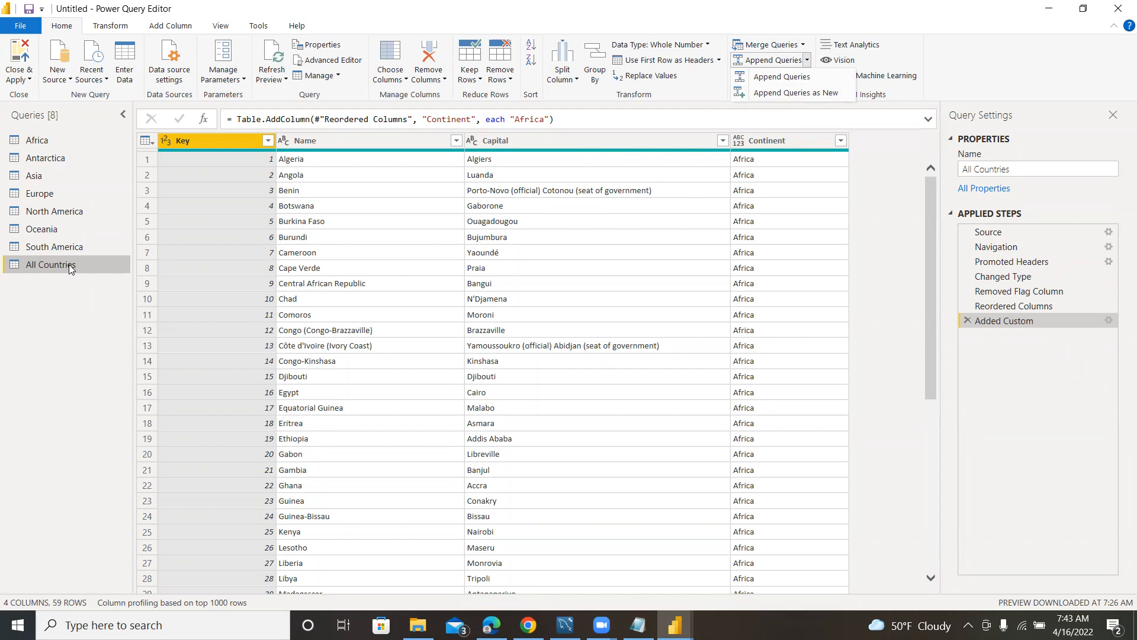
{"action": "left_click", "coordinate": [776, 76]}
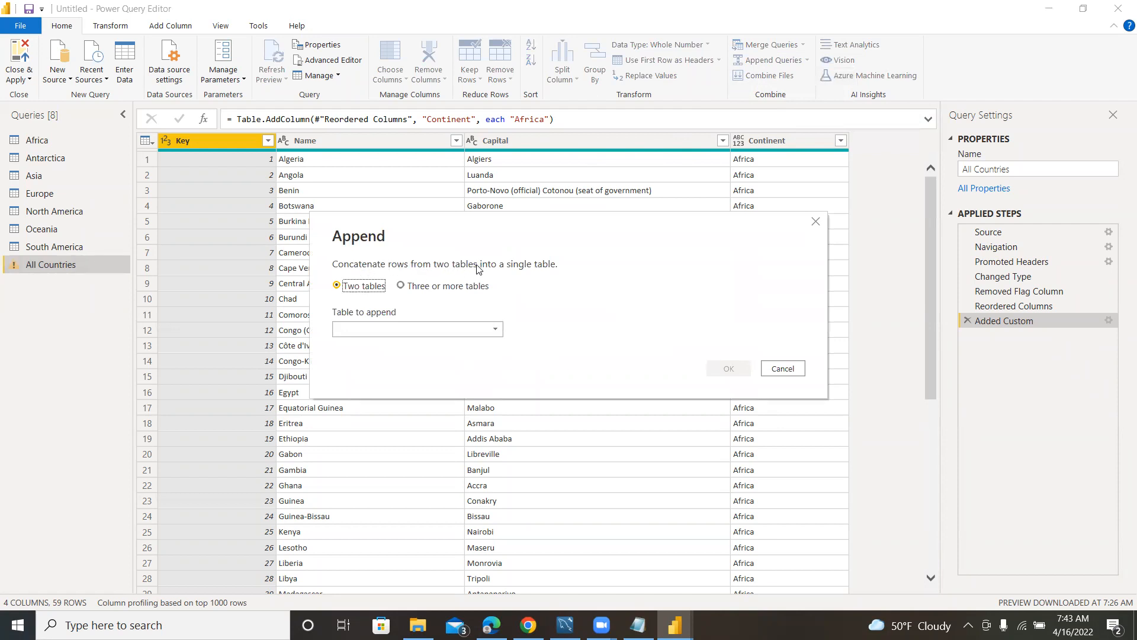
{"action": "left_click", "coordinate": [401, 286]}
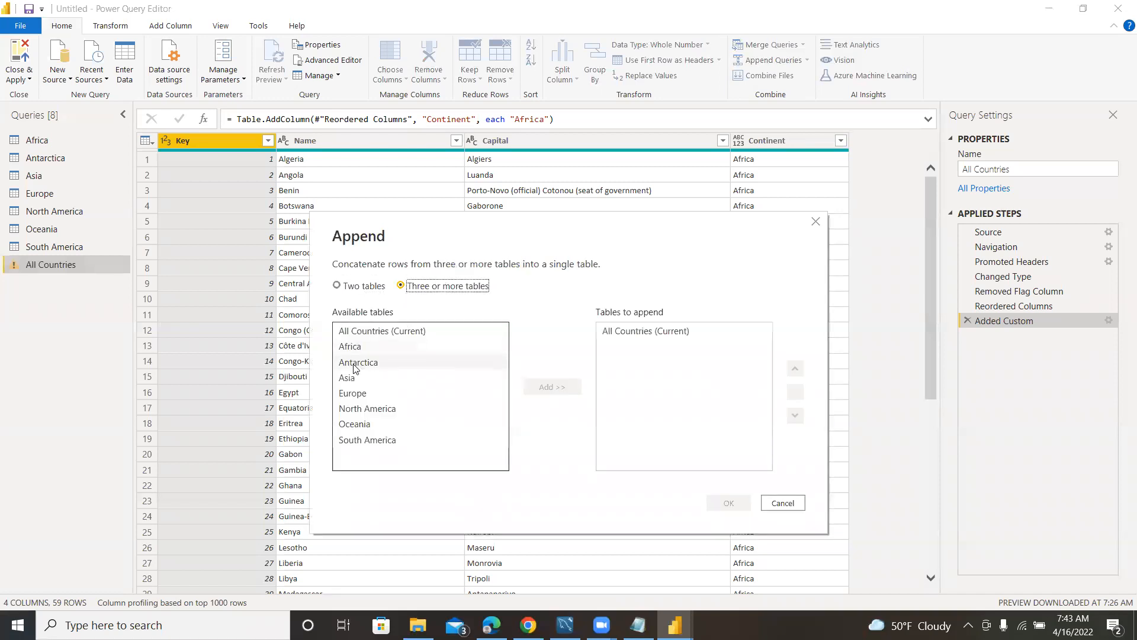
{"action": "left_click", "coordinate": [354, 363]}
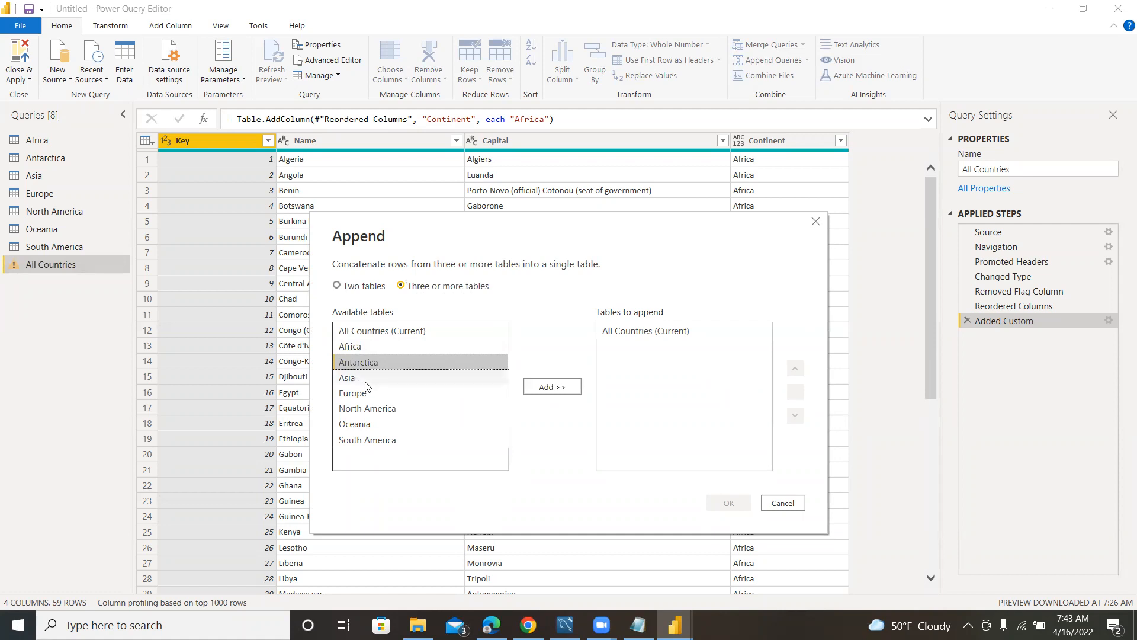
{"action": "left_click", "coordinate": [384, 442], "text": "shift"}
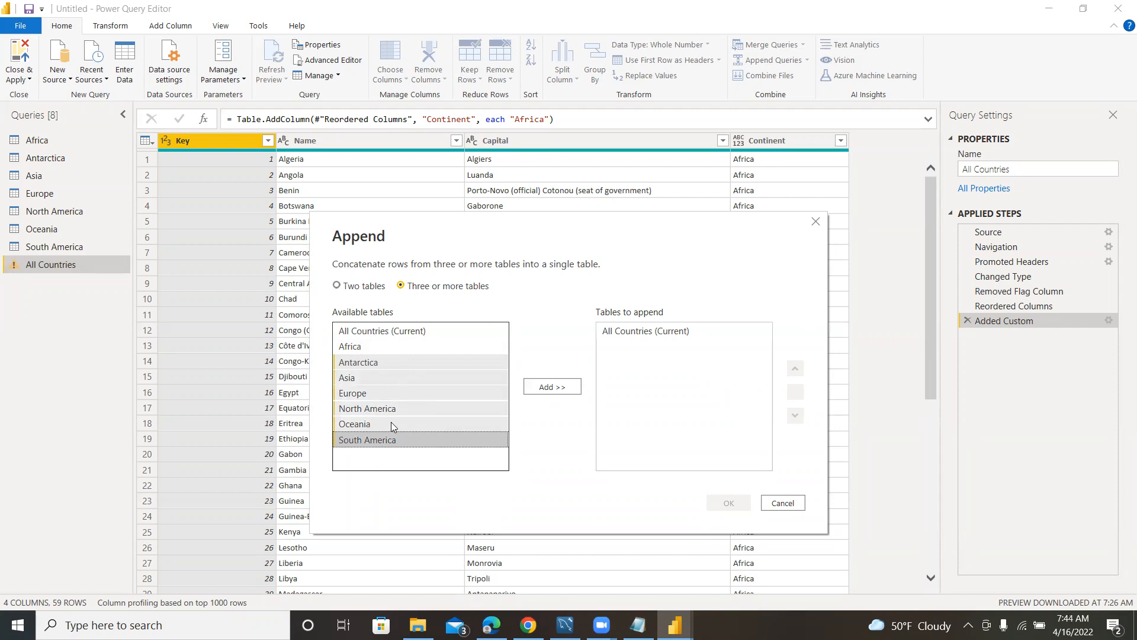
{"action": "left_click", "coordinate": [538, 388]}
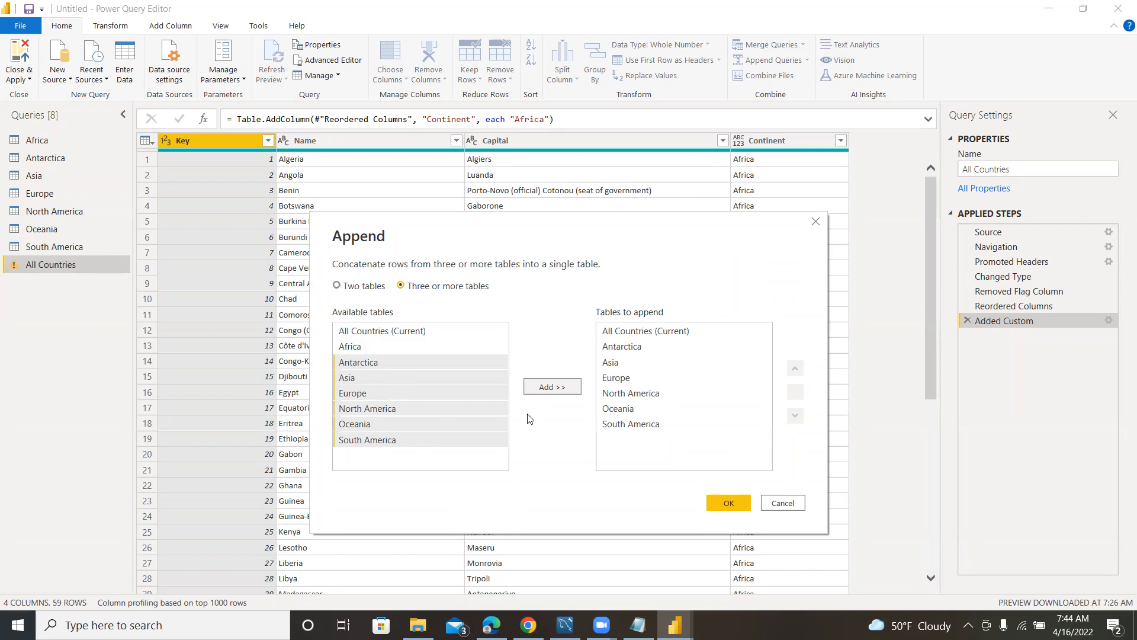
{"action": "left_click", "coordinate": [724, 503]}
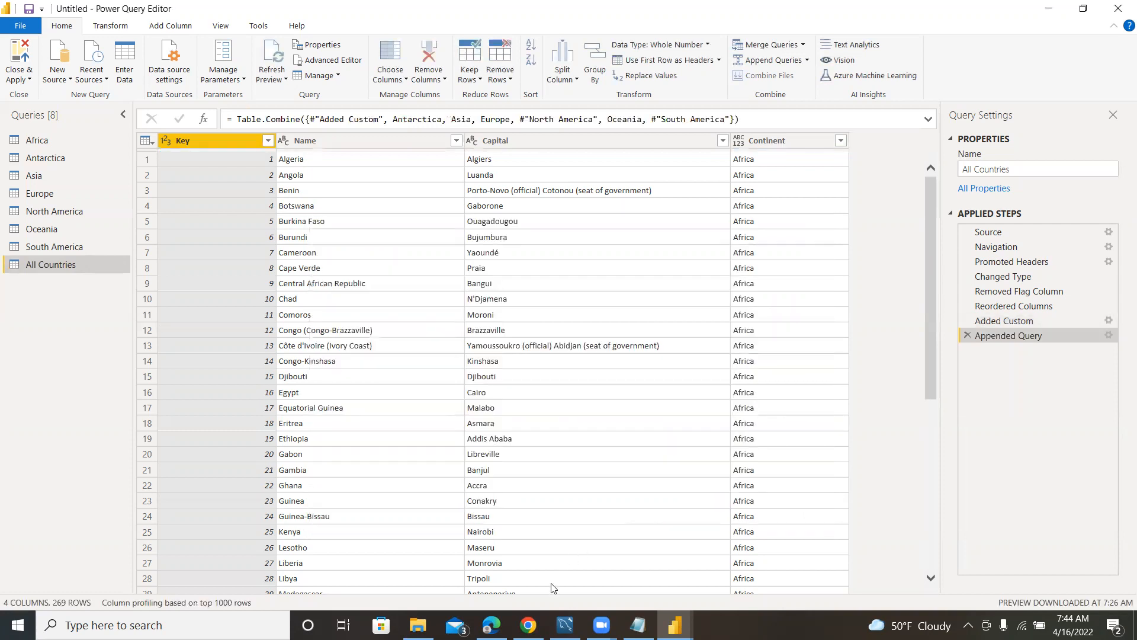
{"action": "left_click", "coordinate": [601, 625]}
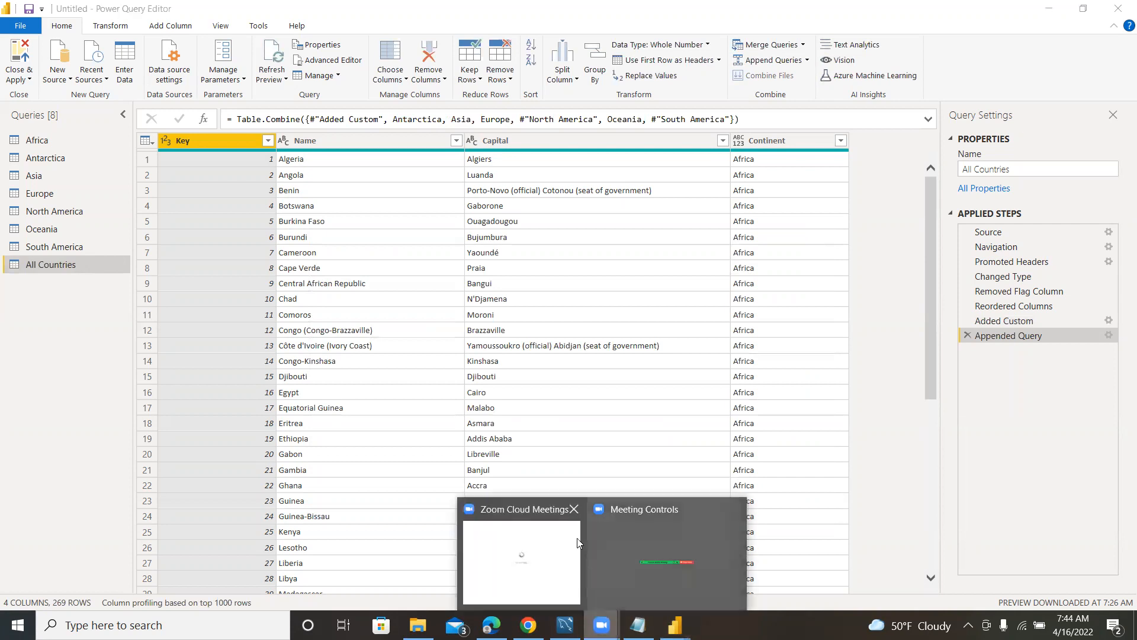
{"action": "left_click", "coordinate": [539, 557]}
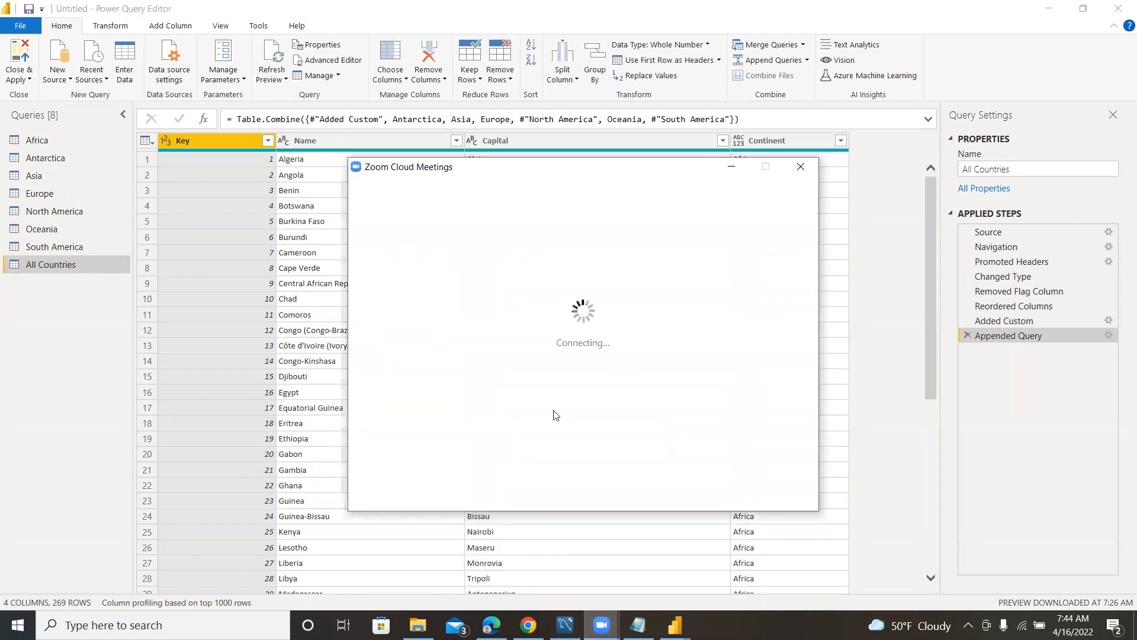
{"action": "left_click", "coordinate": [732, 166]}
{"action": "mouse_move", "coordinate": [601, 625]}
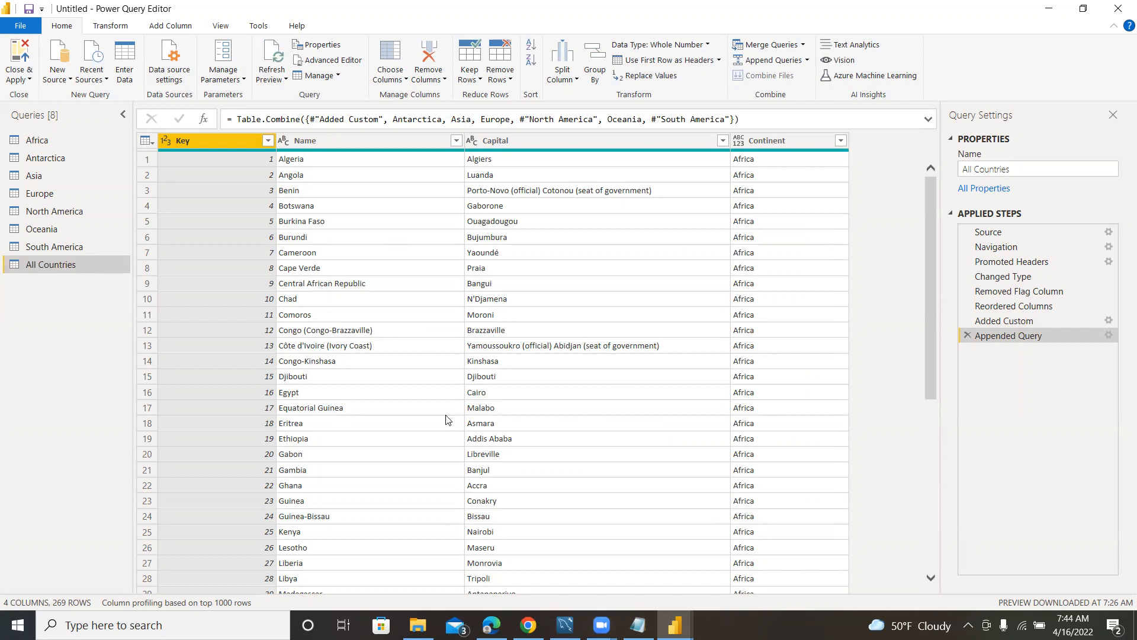
Examine the appended rows of All Countries, checking the values in the Continent column.
{"action": "scroll", "coordinate": [727, 349], "scroll_direction": "down", "scroll_amount": 17}
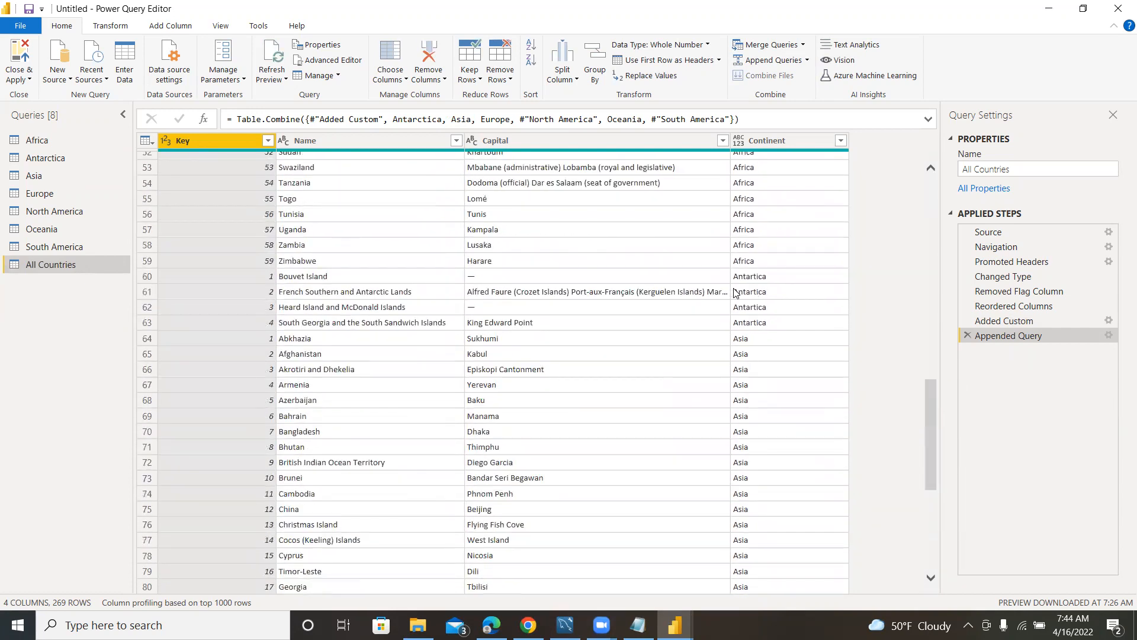
{"action": "scroll", "coordinate": [746, 359], "scroll_direction": "down", "scroll_amount": 7}
{"action": "scroll", "coordinate": [746, 366], "scroll_direction": "down", "scroll_amount": 20}
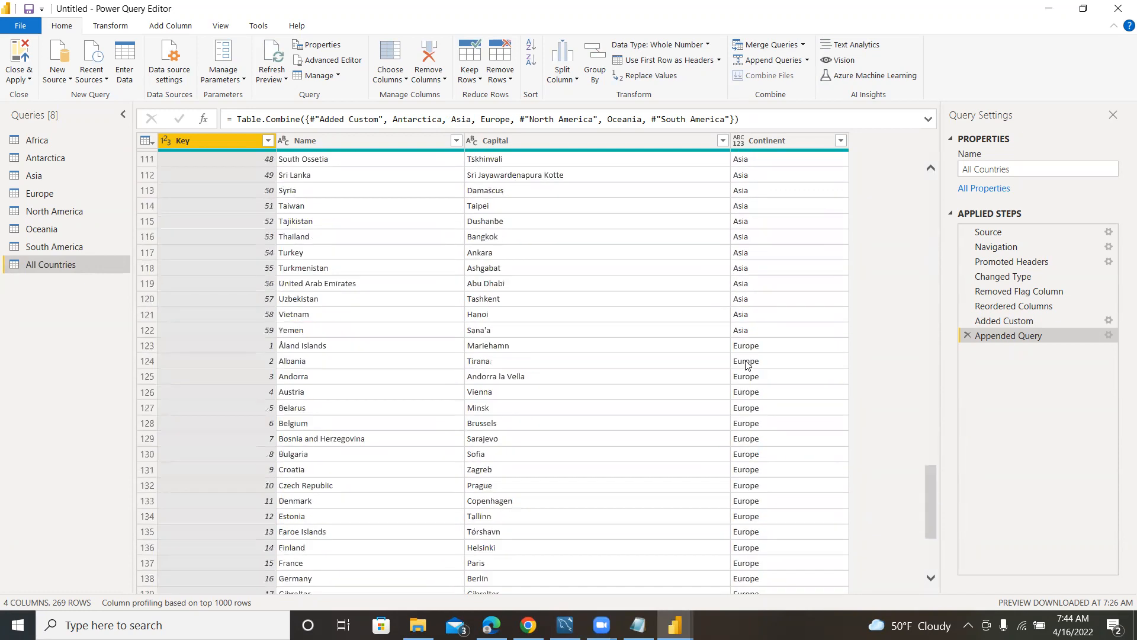
{"action": "scroll", "coordinate": [711, 516], "scroll_direction": "down", "scroll_amount": 3}
{"action": "scroll", "coordinate": [728, 468], "scroll_direction": "up", "scroll_amount": 20}
{"action": "scroll", "coordinate": [726, 422], "scroll_direction": "up", "scroll_amount": 20}
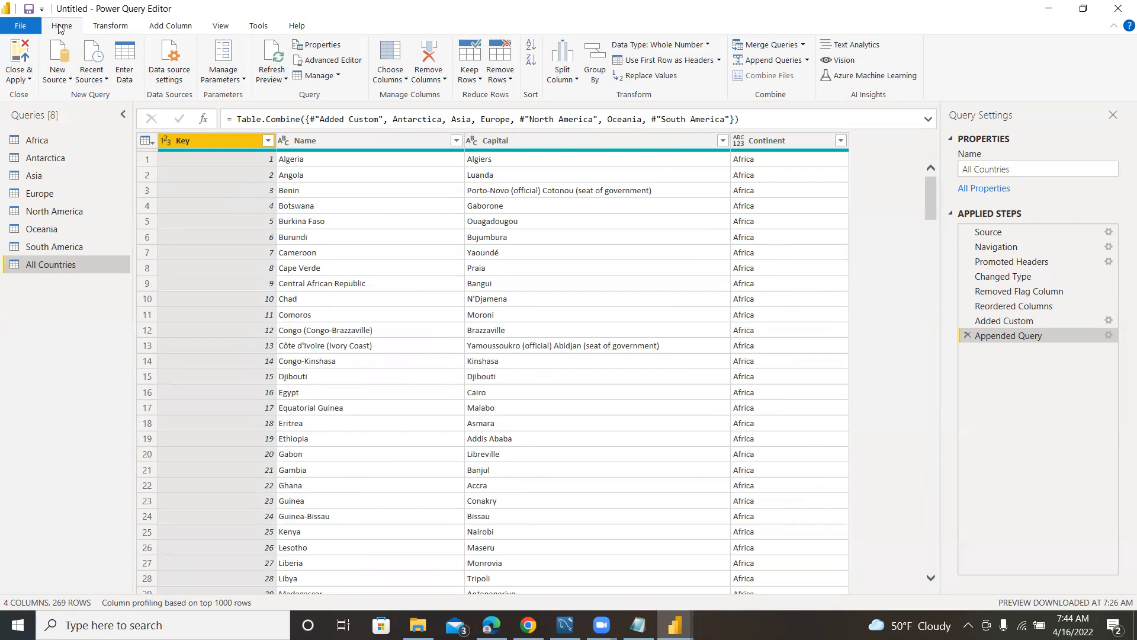
Count the rows of the All Countries query and remove the row-count step again.
{"action": "left_click", "coordinate": [113, 28]}
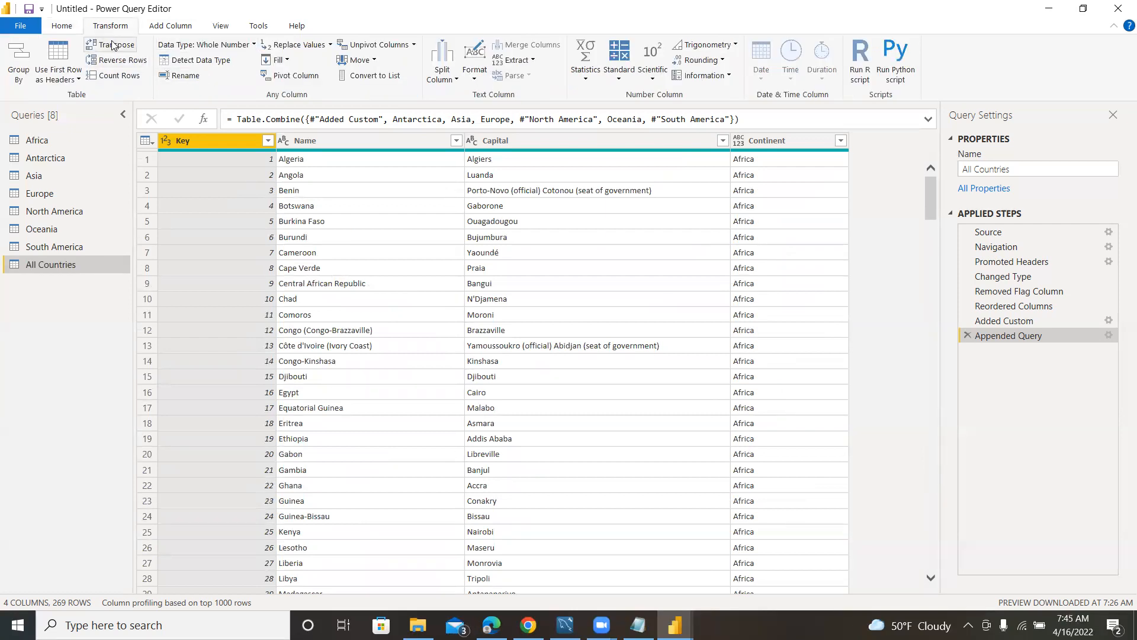
{"action": "left_click", "coordinate": [127, 76]}
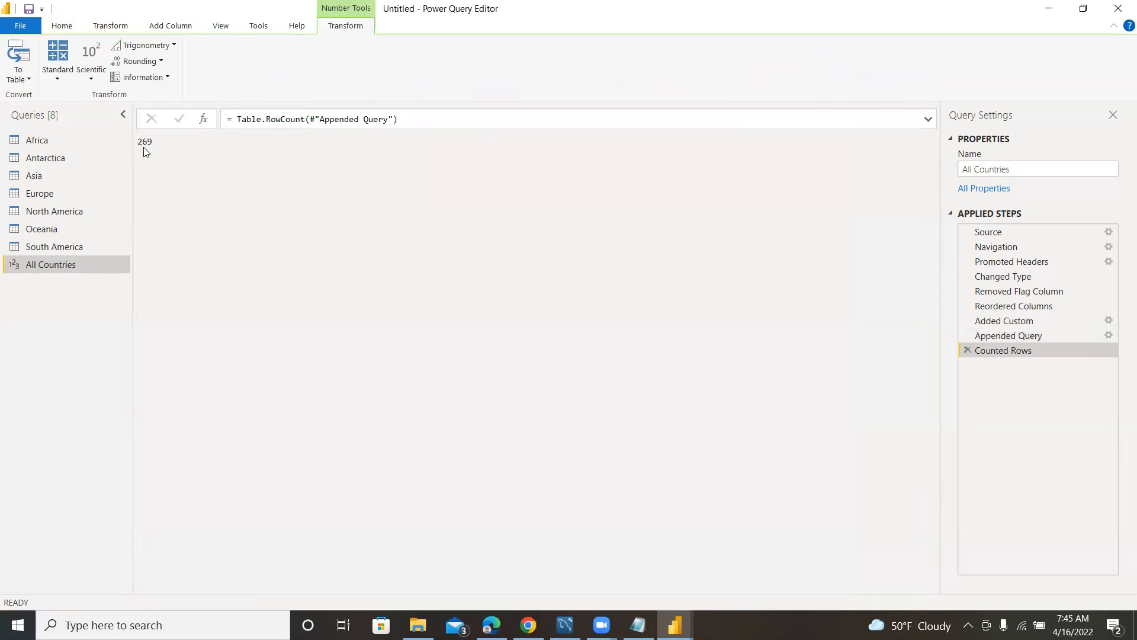
{"action": "left_click", "coordinate": [968, 350]}
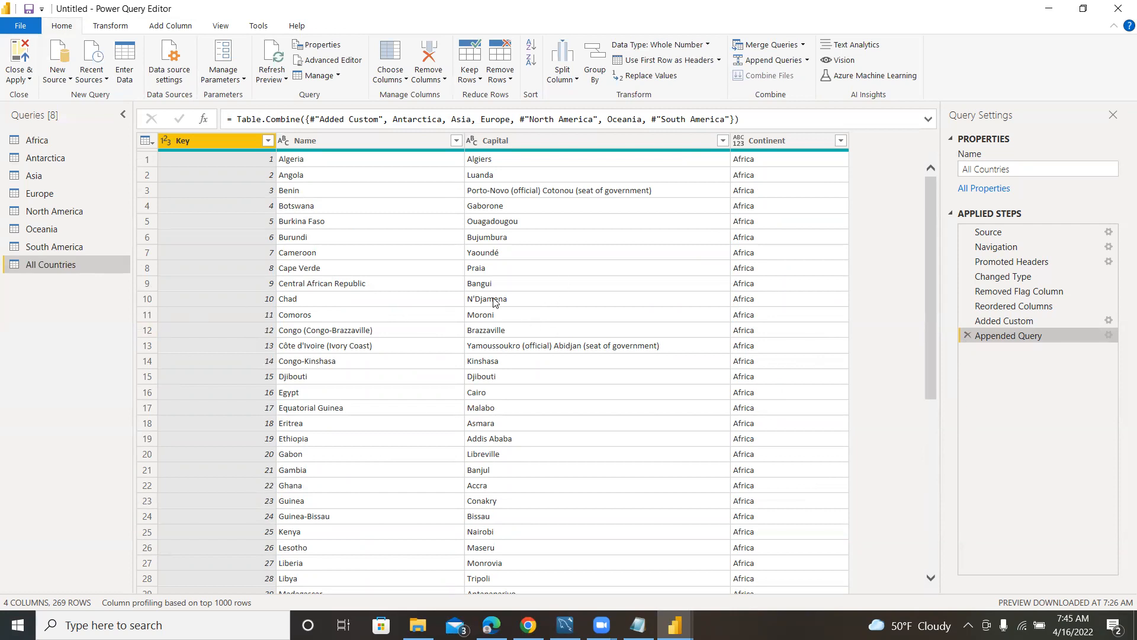
Look through the All Countries rows from continent to continent to review the combined list.
{"action": "scroll", "coordinate": [686, 356], "scroll_direction": "down", "scroll_amount": 18}
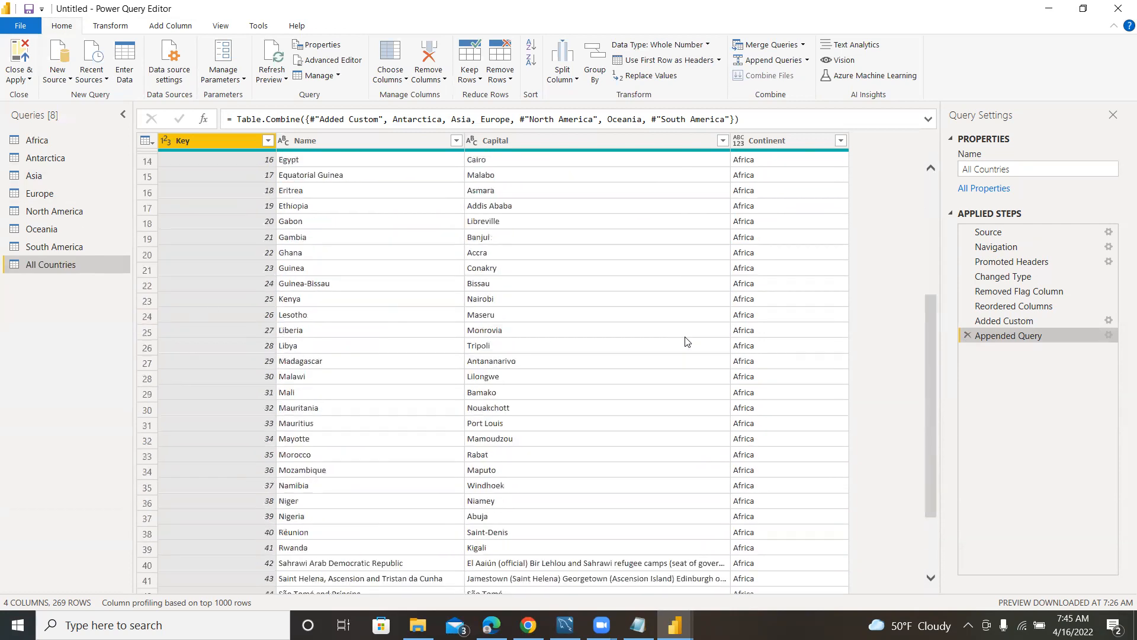
{"action": "scroll", "coordinate": [695, 330], "scroll_direction": "up", "scroll_amount": 18}
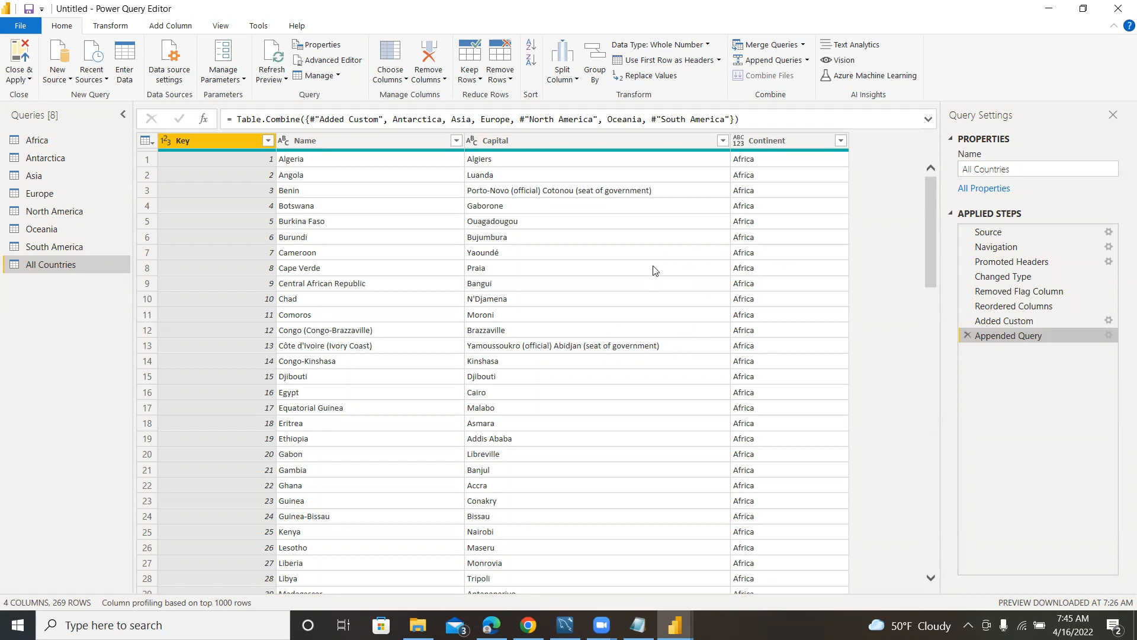
{"action": "scroll", "coordinate": [496, 248], "scroll_direction": "down", "scroll_amount": 2}
{"action": "scroll", "coordinate": [429, 249], "scroll_direction": "up", "scroll_amount": 2}
{"action": "scroll", "coordinate": [356, 214], "scroll_direction": "down", "scroll_amount": 4}
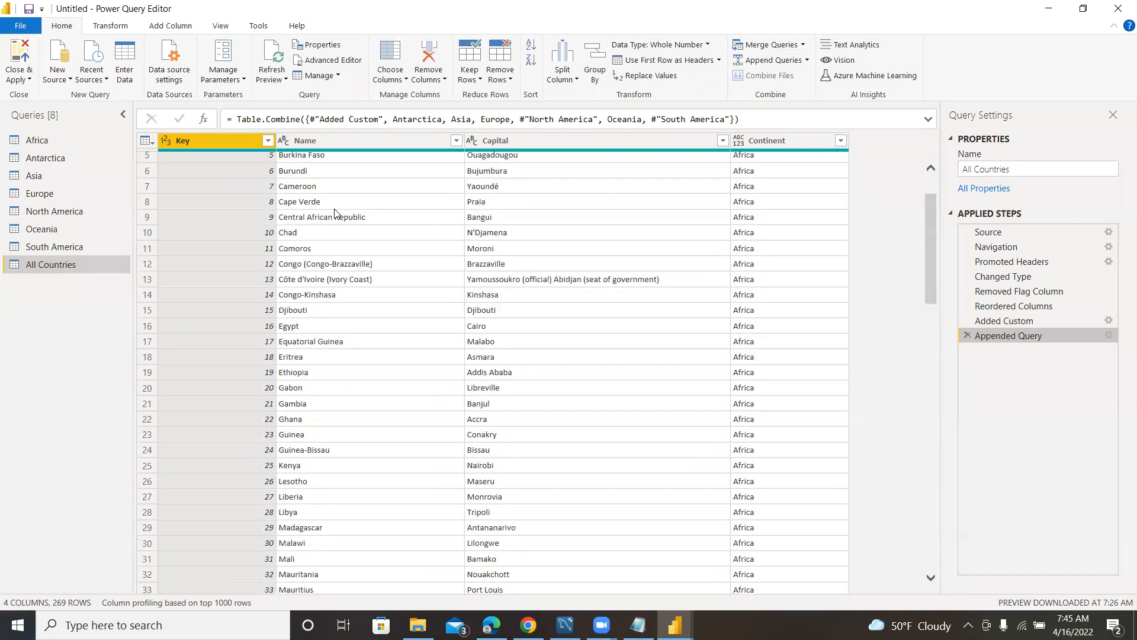
{"action": "scroll", "coordinate": [394, 225], "scroll_direction": "up", "scroll_amount": 4}
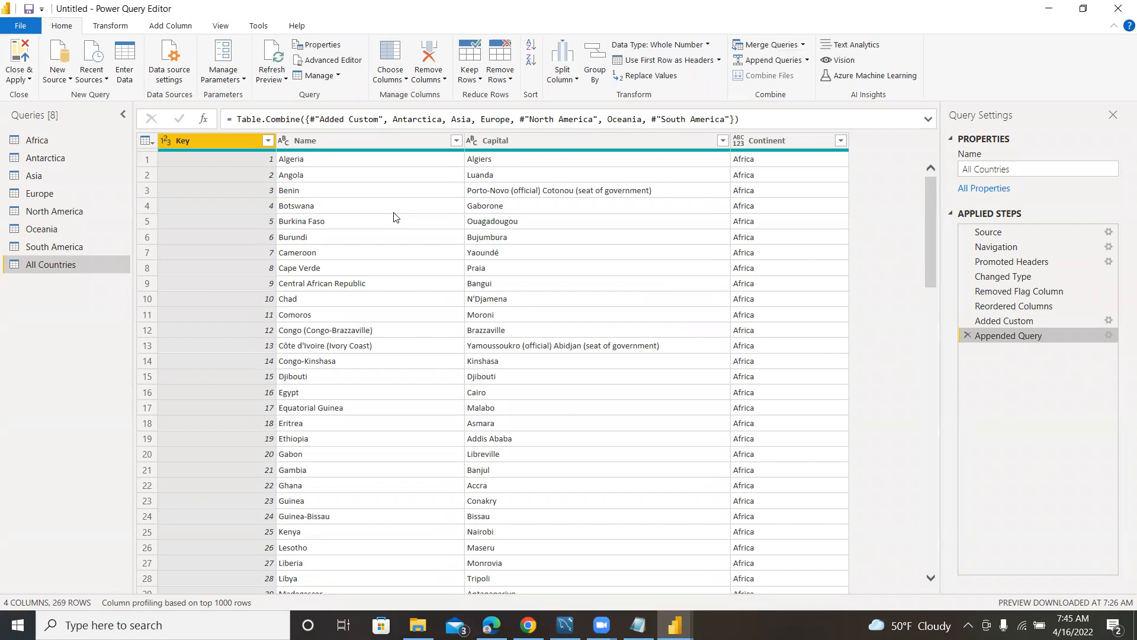
{"action": "scroll", "coordinate": [396, 219], "scroll_direction": "down", "scroll_amount": 10}
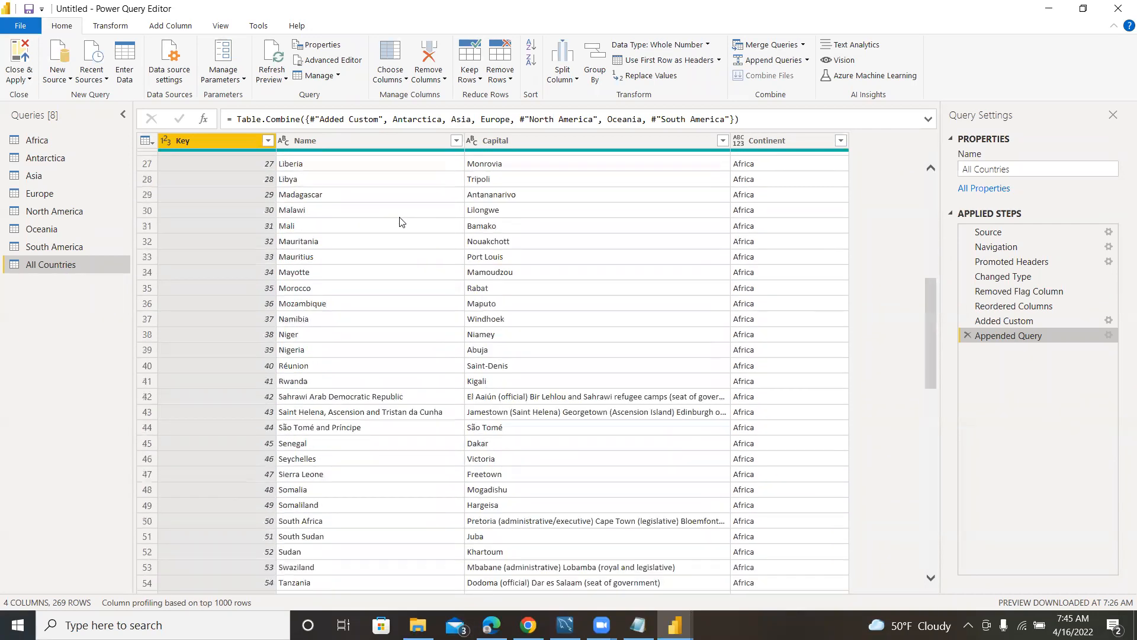
{"action": "scroll", "coordinate": [401, 222], "scroll_direction": "down", "scroll_amount": 7}
{"action": "scroll", "coordinate": [403, 224], "scroll_direction": "down", "scroll_amount": 3}
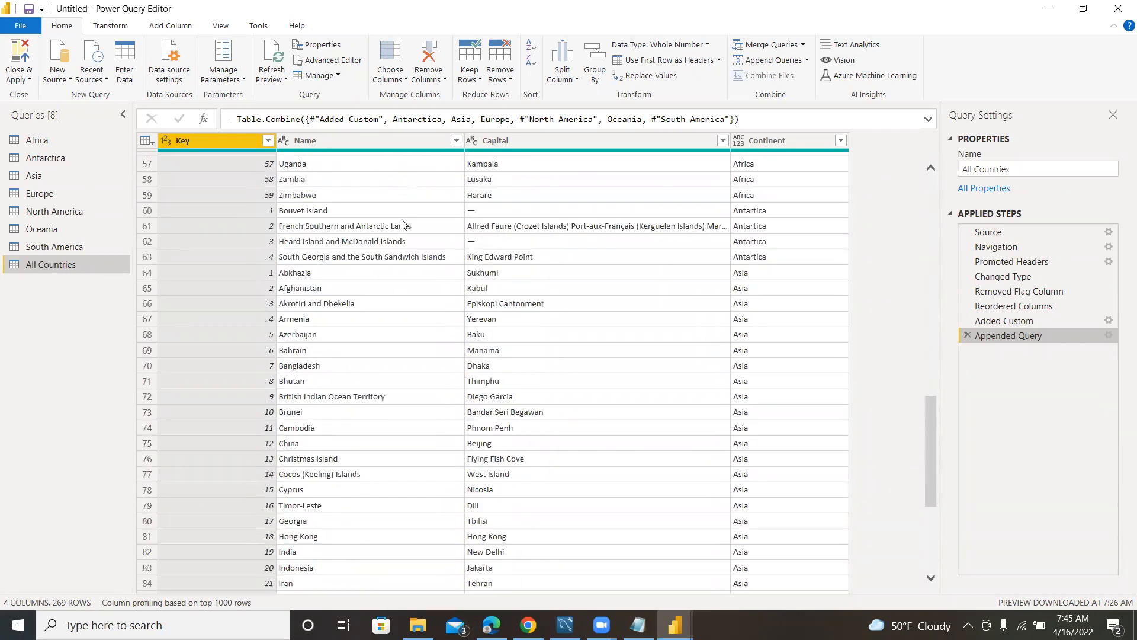
{"action": "scroll", "coordinate": [402, 224], "scroll_direction": "down", "scroll_amount": 8}
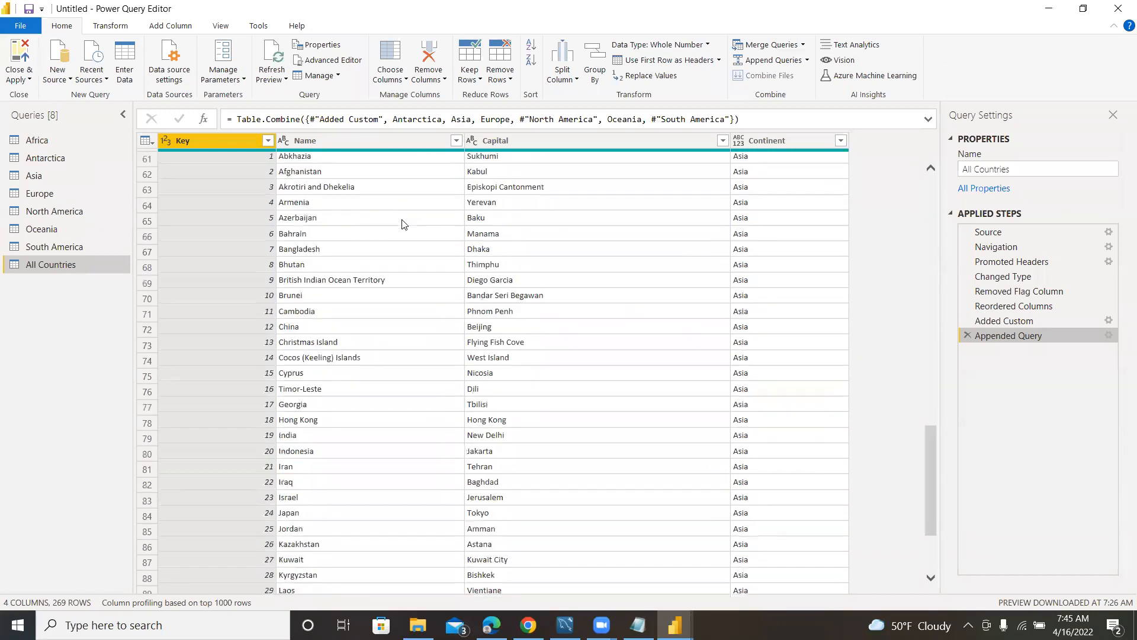
{"action": "scroll", "coordinate": [394, 223], "scroll_direction": "down", "scroll_amount": 11}
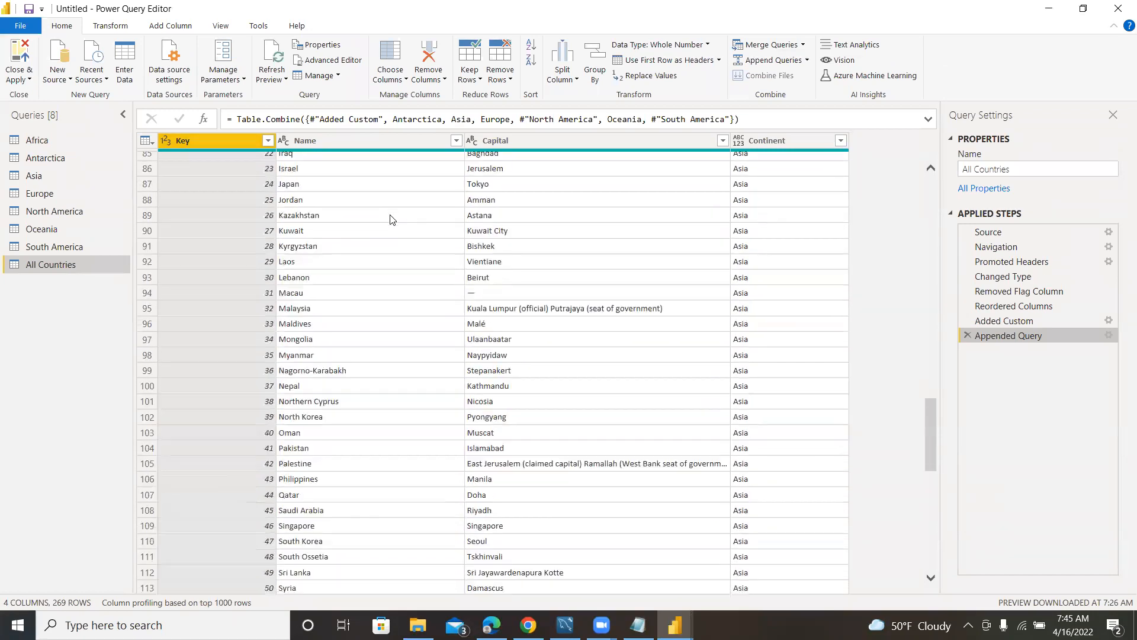
{"action": "scroll", "coordinate": [391, 224], "scroll_direction": "down", "scroll_amount": 10}
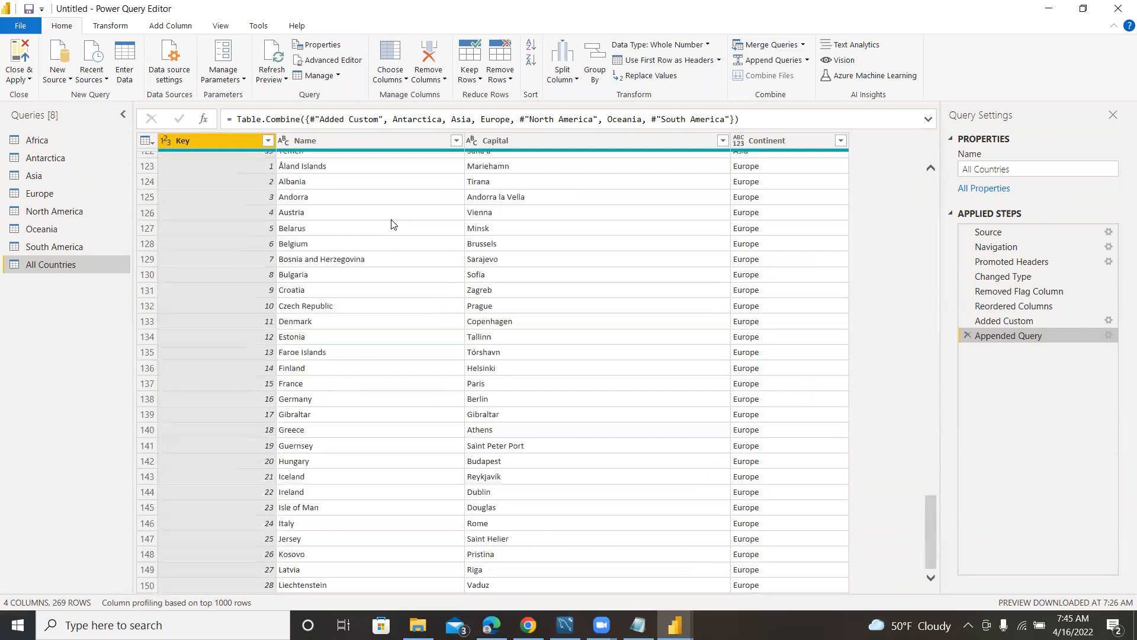
{"action": "scroll", "coordinate": [391, 226], "scroll_direction": "down", "scroll_amount": 10}
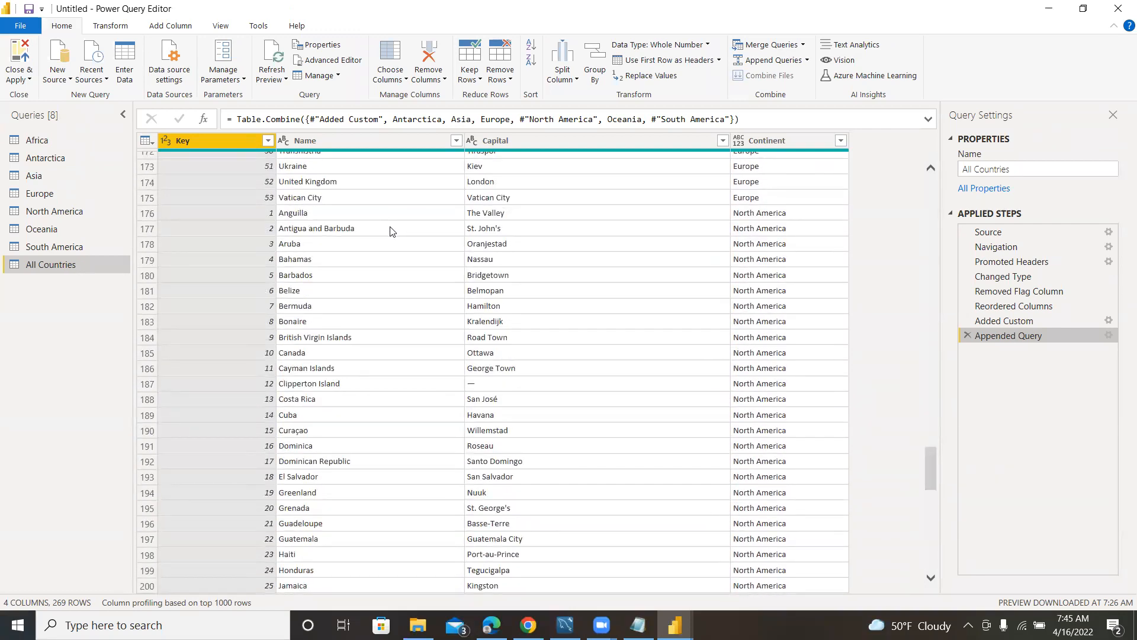
{"action": "scroll", "coordinate": [391, 231], "scroll_direction": "down", "scroll_amount": 1}
{"action": "scroll", "coordinate": [388, 228], "scroll_direction": "up", "scroll_amount": 15}
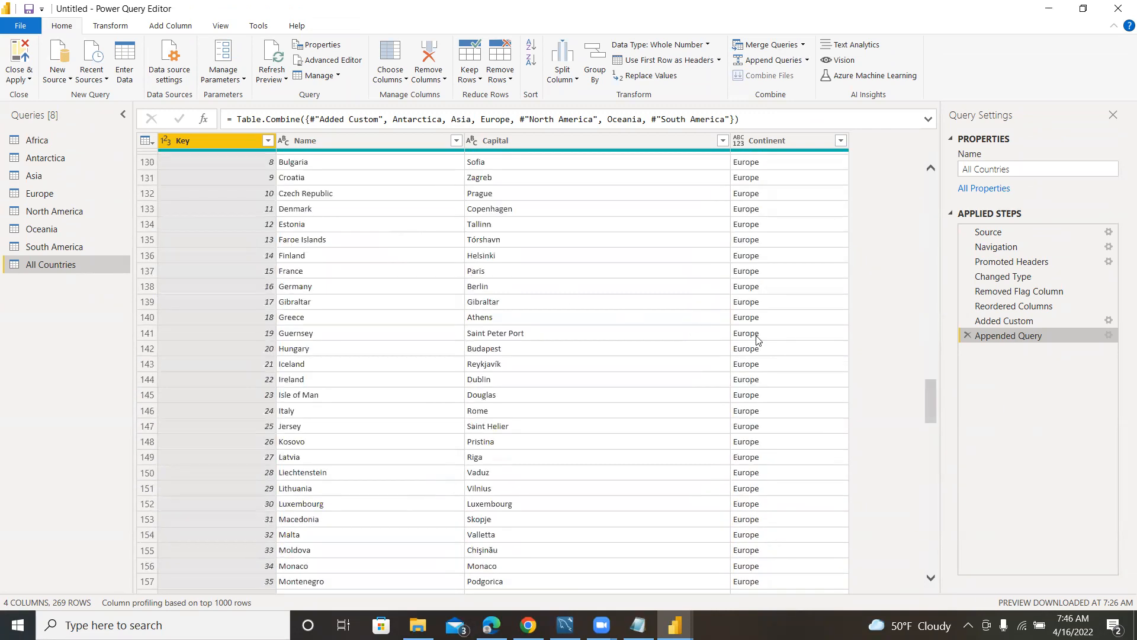
Examine the Key values in All Countries where the rows pass from Africa to Antarctica and Asia.
{"action": "left_click_drag", "start_coordinate": [929, 413], "coordinate": [907, 190]}
{"action": "scroll", "coordinate": [315, 269], "scroll_direction": "down", "scroll_amount": 13}
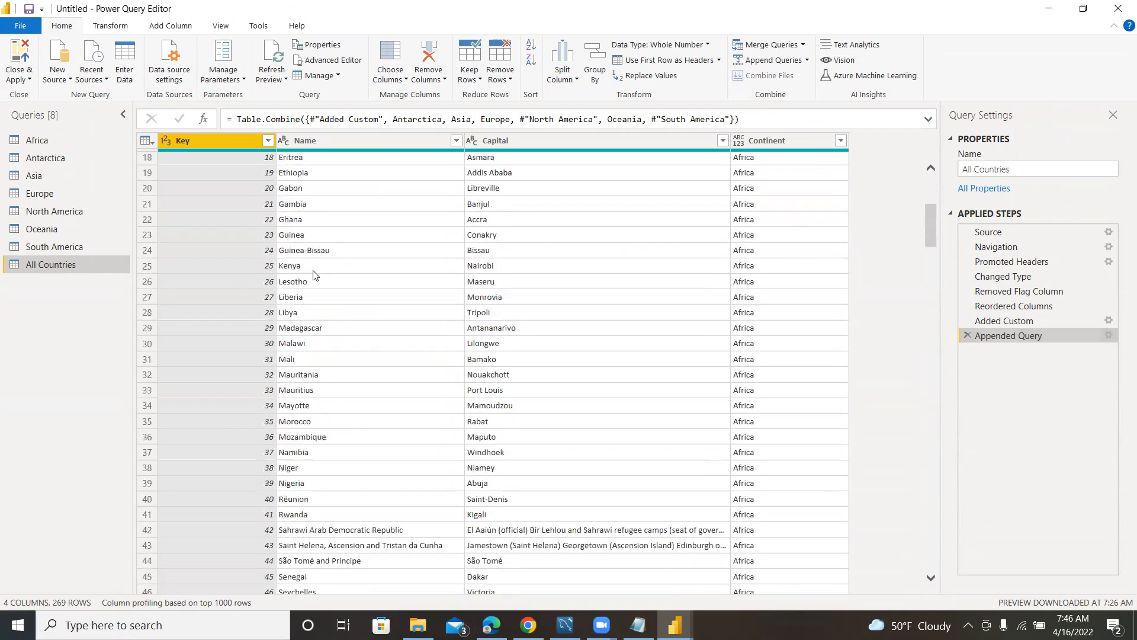
{"action": "scroll", "coordinate": [309, 283], "scroll_direction": "down", "scroll_amount": 3}
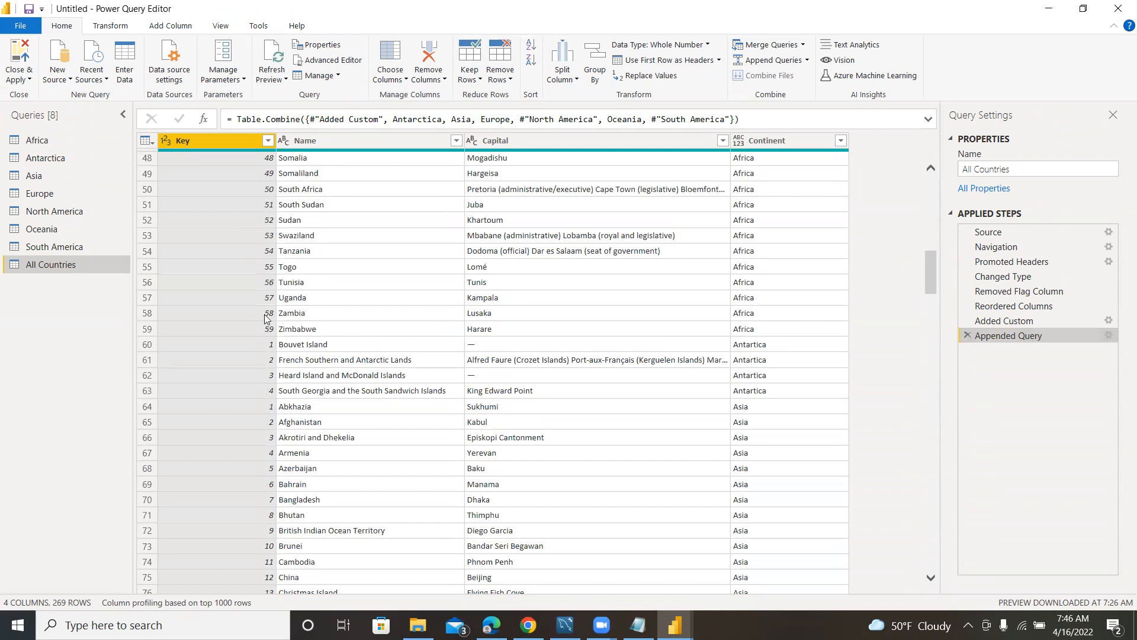
{"action": "scroll", "coordinate": [264, 323], "scroll_direction": "up", "scroll_amount": 5}
{"action": "scroll", "coordinate": [273, 266], "scroll_direction": "down", "scroll_amount": 8}
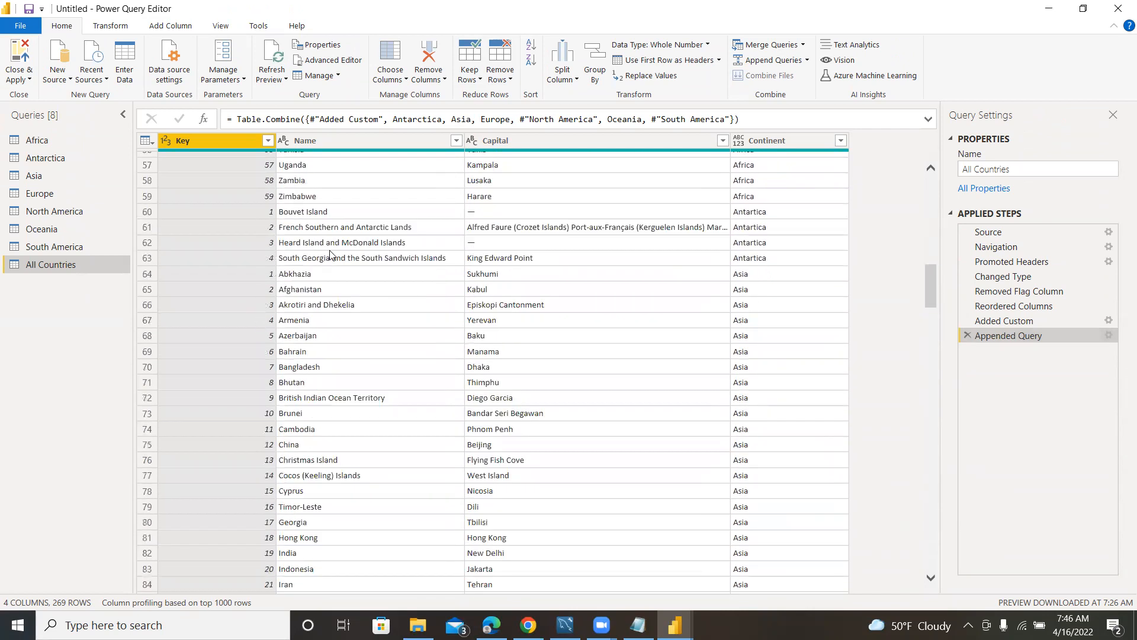
{"action": "scroll", "coordinate": [332, 261], "scroll_direction": "up", "scroll_amount": 5}
{"action": "scroll", "coordinate": [606, 415], "scroll_direction": "down", "scroll_amount": 3}
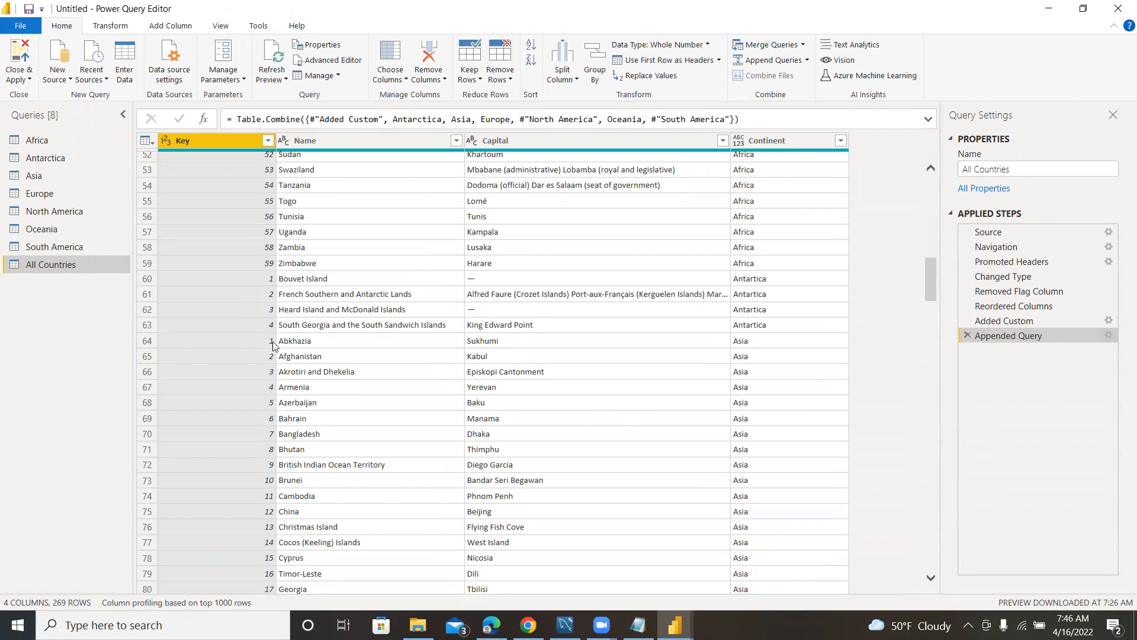
Change the data type of the Continent column in All Countries to Text.
{"action": "scroll", "coordinate": [403, 349], "scroll_direction": "up", "scroll_amount": 18}
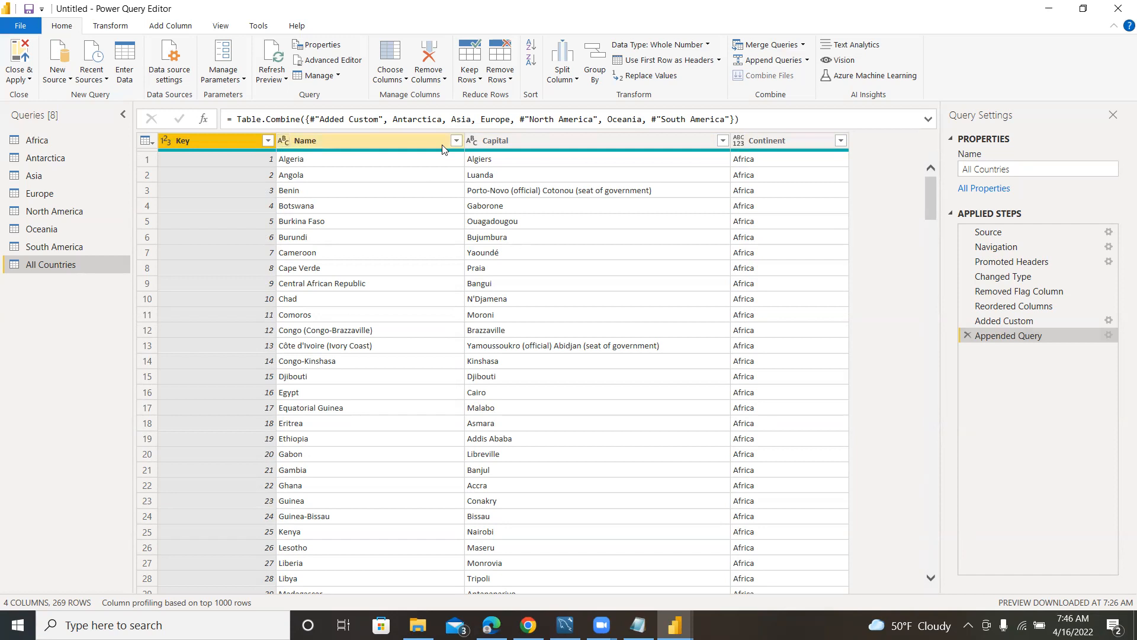
{"action": "left_click", "coordinate": [736, 143]}
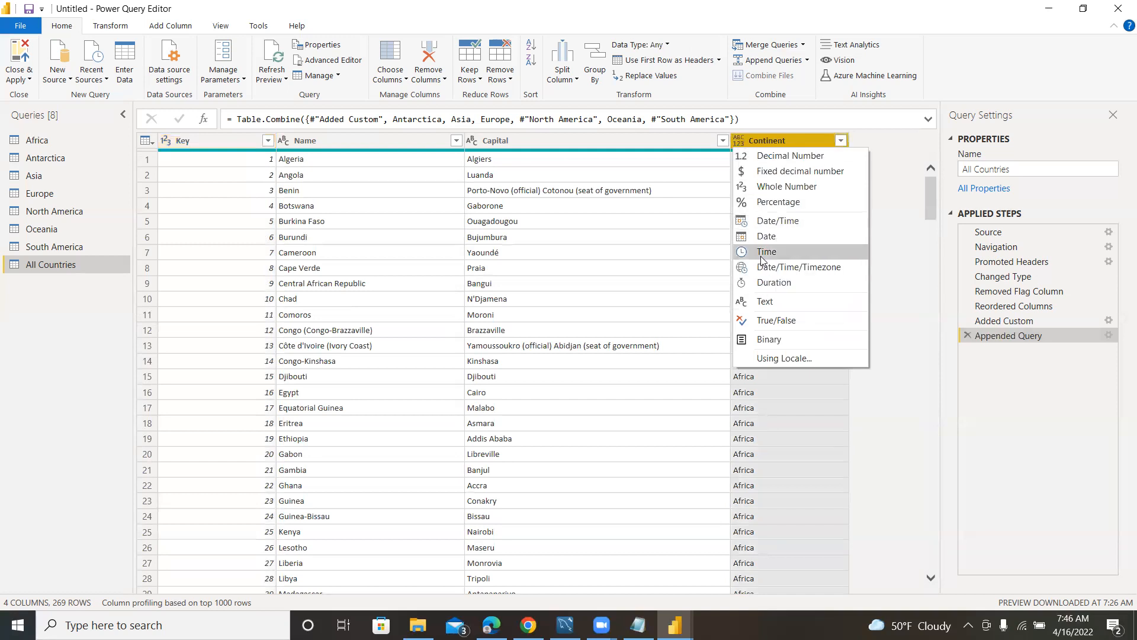
{"action": "left_click", "coordinate": [763, 300]}
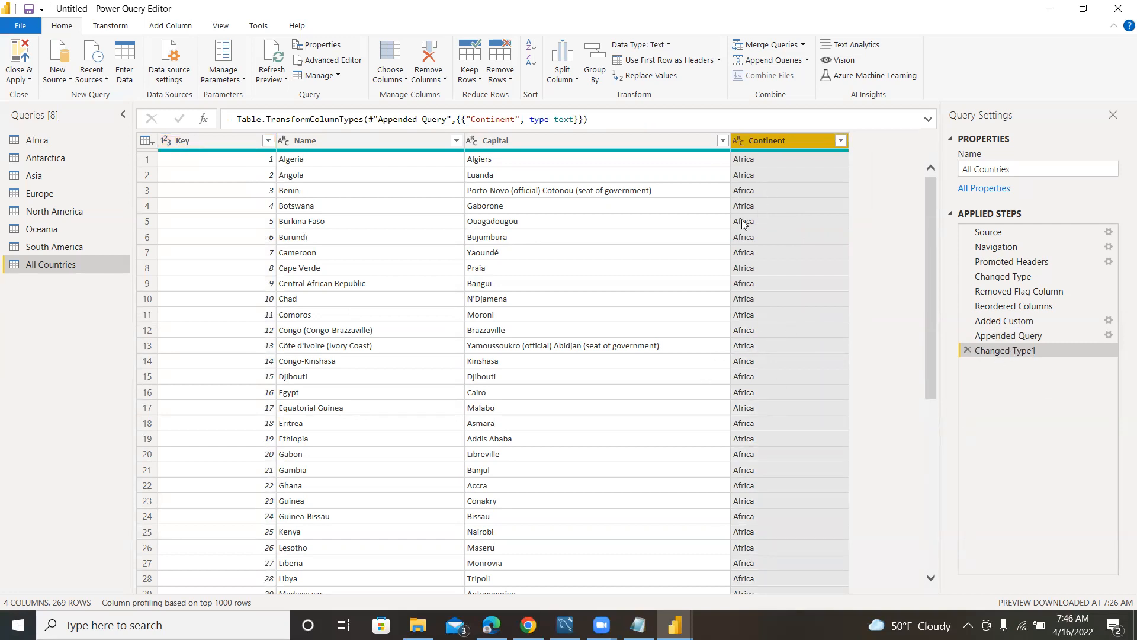
Remove the Key column from the All Countries query.
{"action": "left_click", "coordinate": [220, 141]}
{"action": "right_click", "coordinate": [222, 141]}
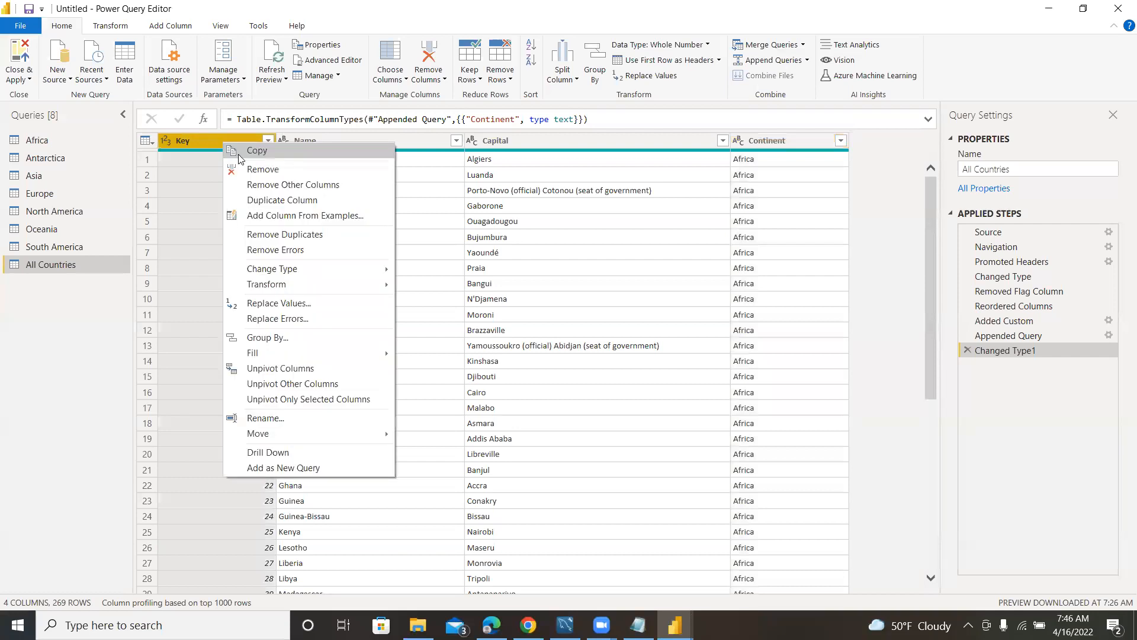
{"action": "left_click", "coordinate": [256, 171]}
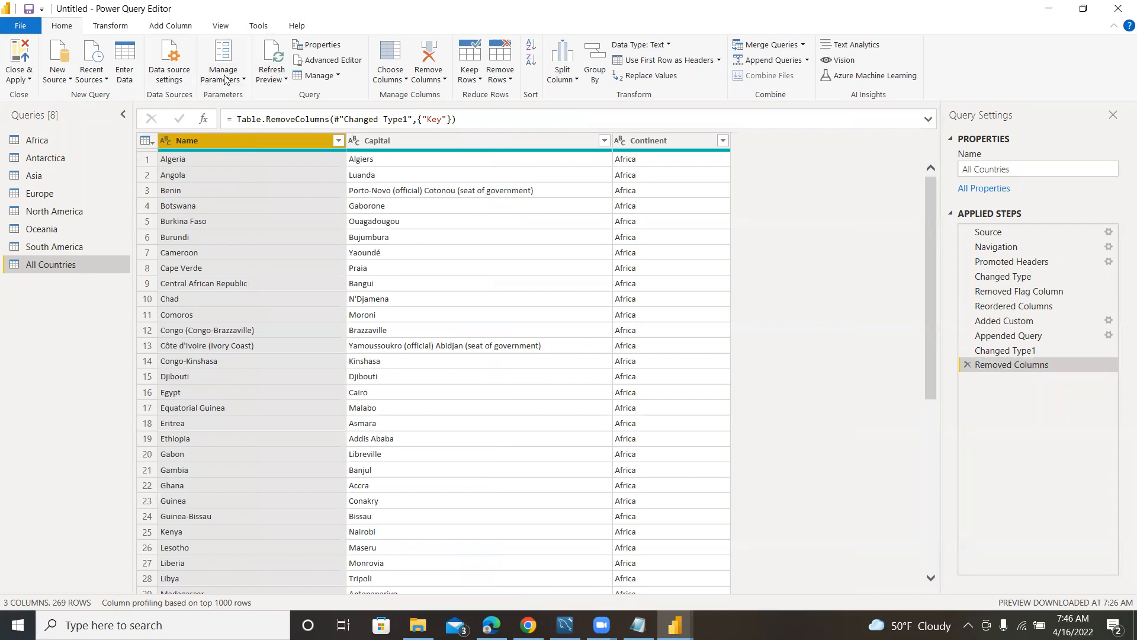
Add a custom index column to All Countries with starting index 1 and increment 1.
{"action": "left_click", "coordinate": [166, 26]}
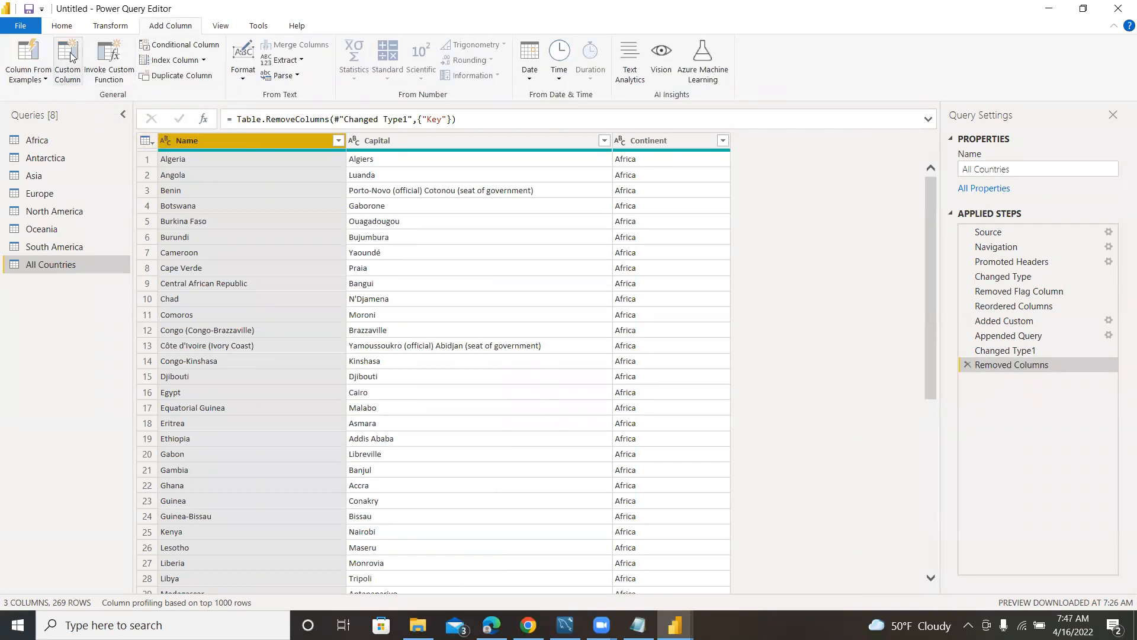
{"action": "left_click", "coordinate": [203, 60]}
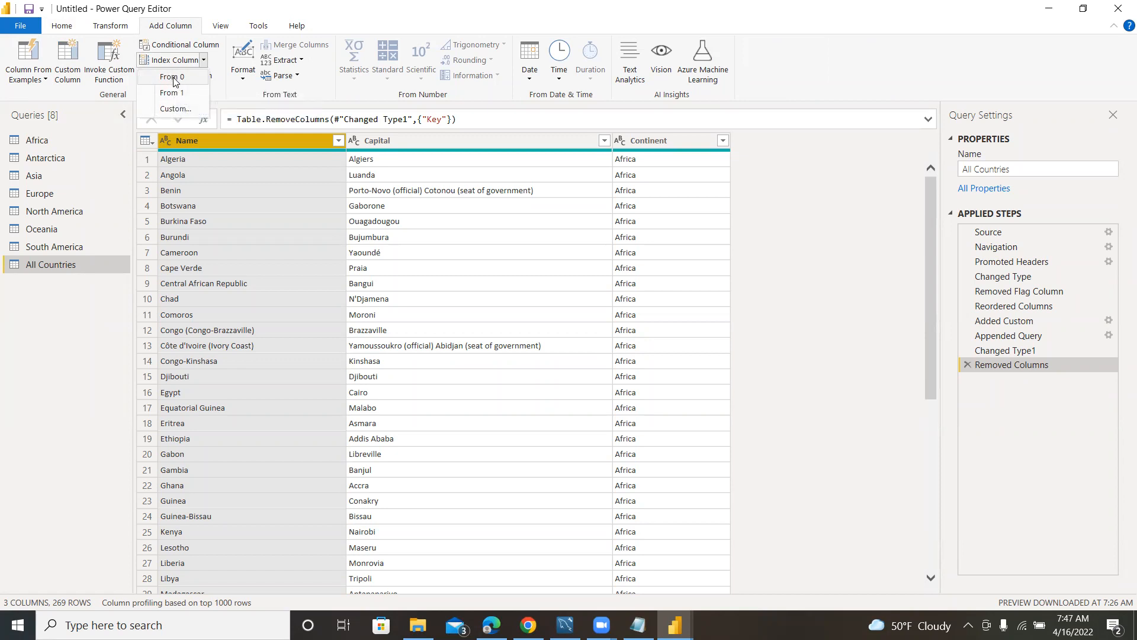
{"action": "left_click", "coordinate": [175, 109]}
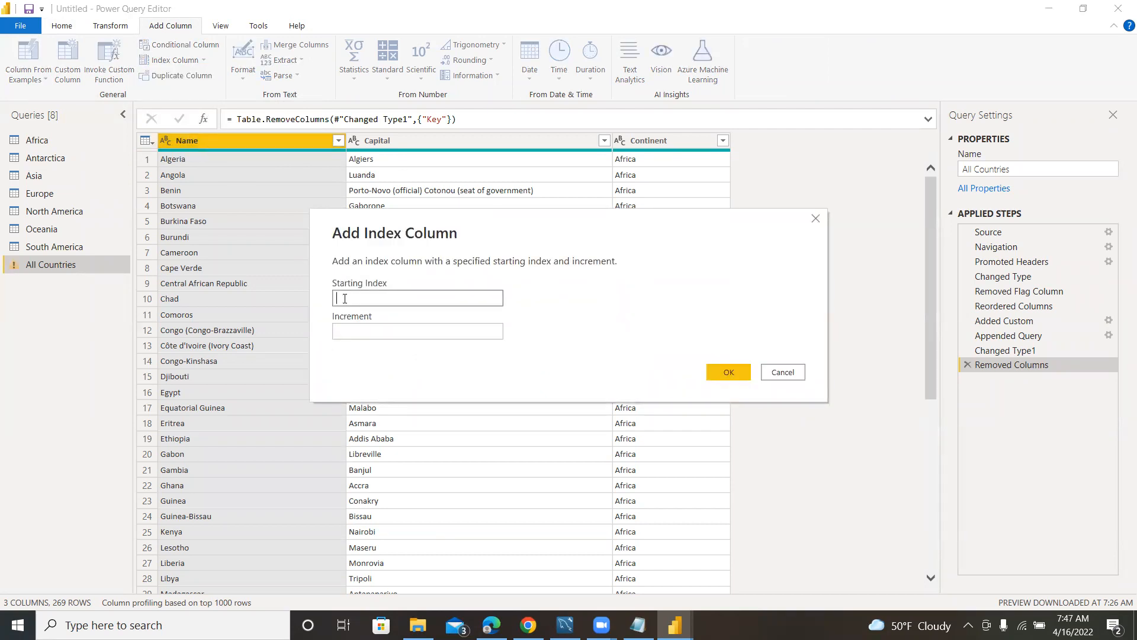
{"action": "left_click", "coordinate": [353, 332]}
{"action": "left_click", "coordinate": [396, 333]}
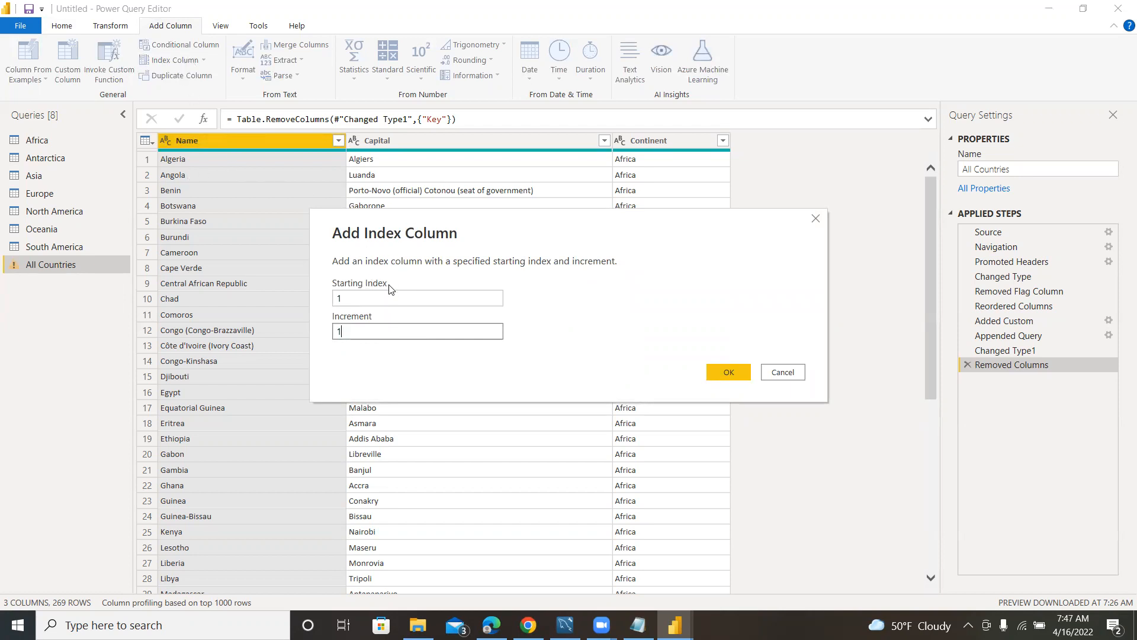
{"action": "left_click", "coordinate": [729, 374]}
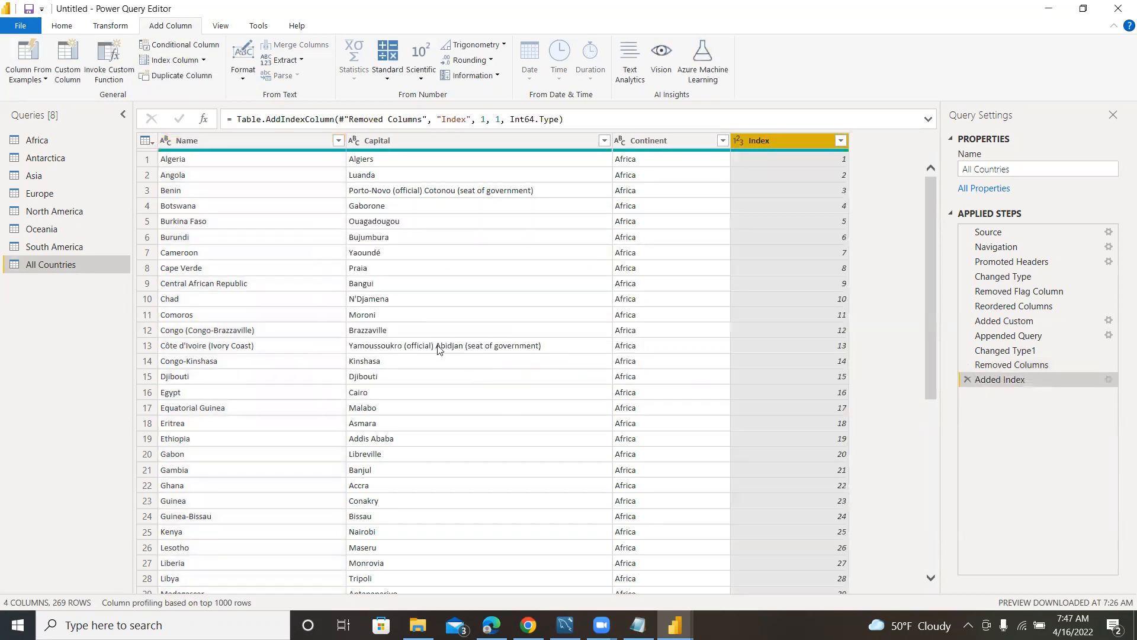
Move the Index column to the beginning of All Countries and check its numbering across the continents.
{"action": "right_click", "coordinate": [790, 138]}
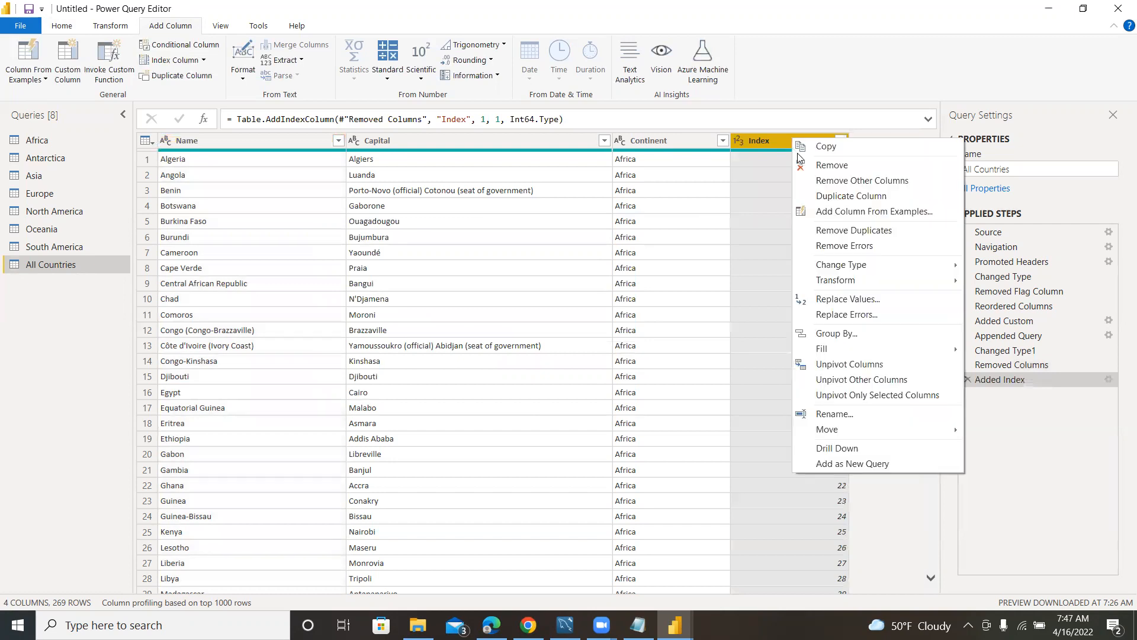
{"action": "mouse_move", "coordinate": [946, 430]}
{"action": "left_click", "coordinate": [1007, 457]}
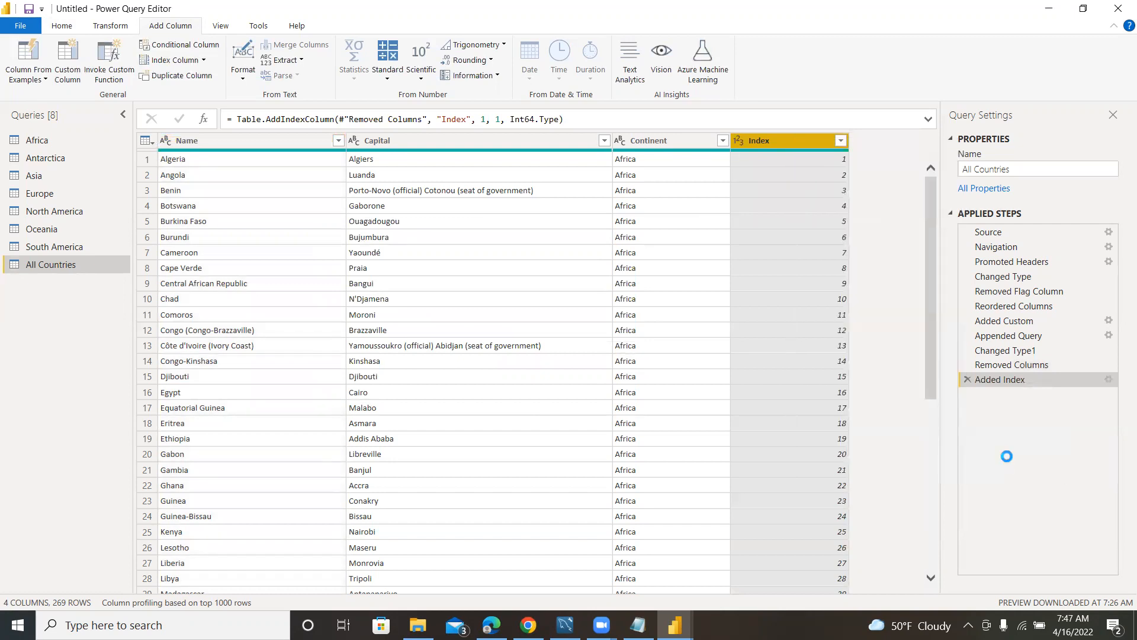
{"action": "scroll", "coordinate": [230, 396], "scroll_direction": "down", "scroll_amount": 1}
{"action": "scroll", "coordinate": [231, 401], "scroll_direction": "down", "scroll_amount": 20}
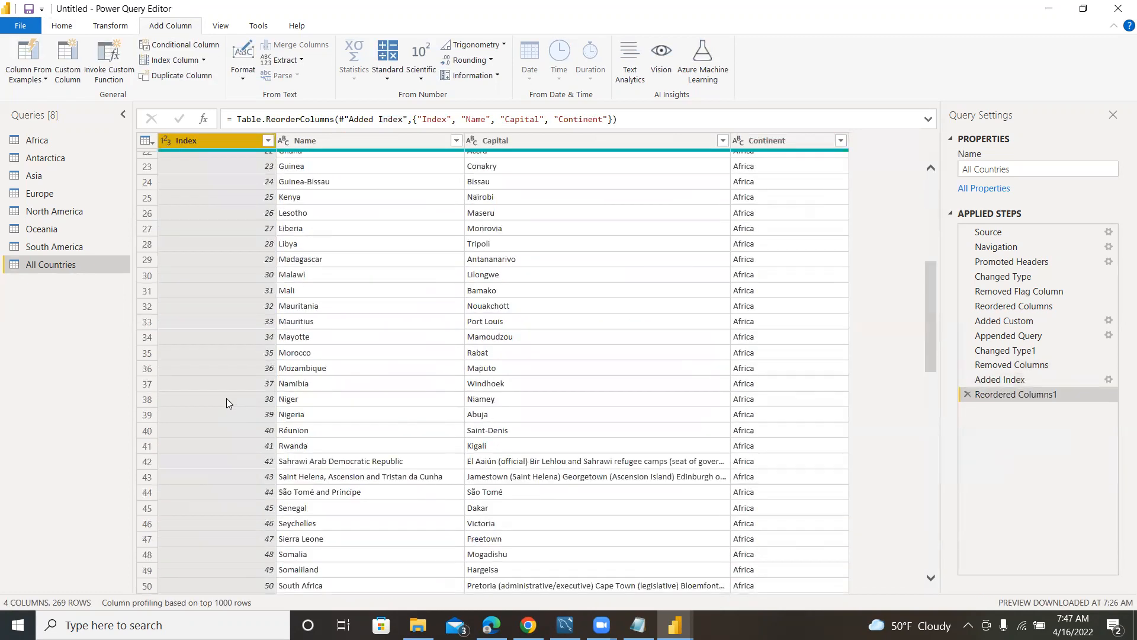
{"action": "scroll", "coordinate": [232, 411], "scroll_direction": "down", "scroll_amount": 15}
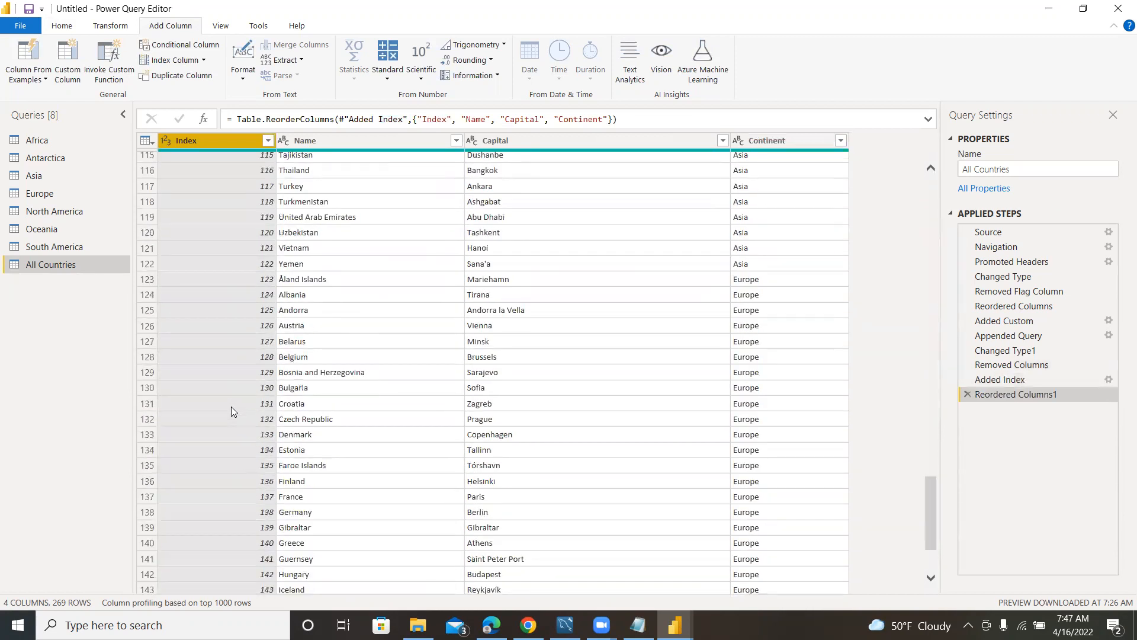
{"action": "scroll", "coordinate": [228, 413], "scroll_direction": "down", "scroll_amount": 14}
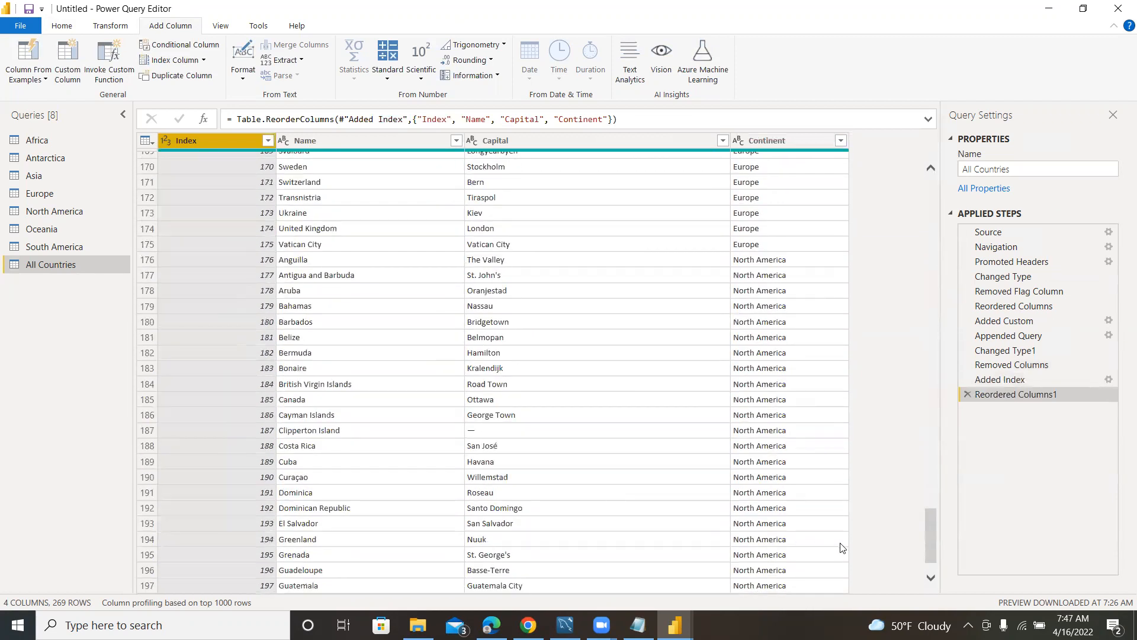
{"action": "left_click_drag", "start_coordinate": [933, 539], "coordinate": [933, 190]}
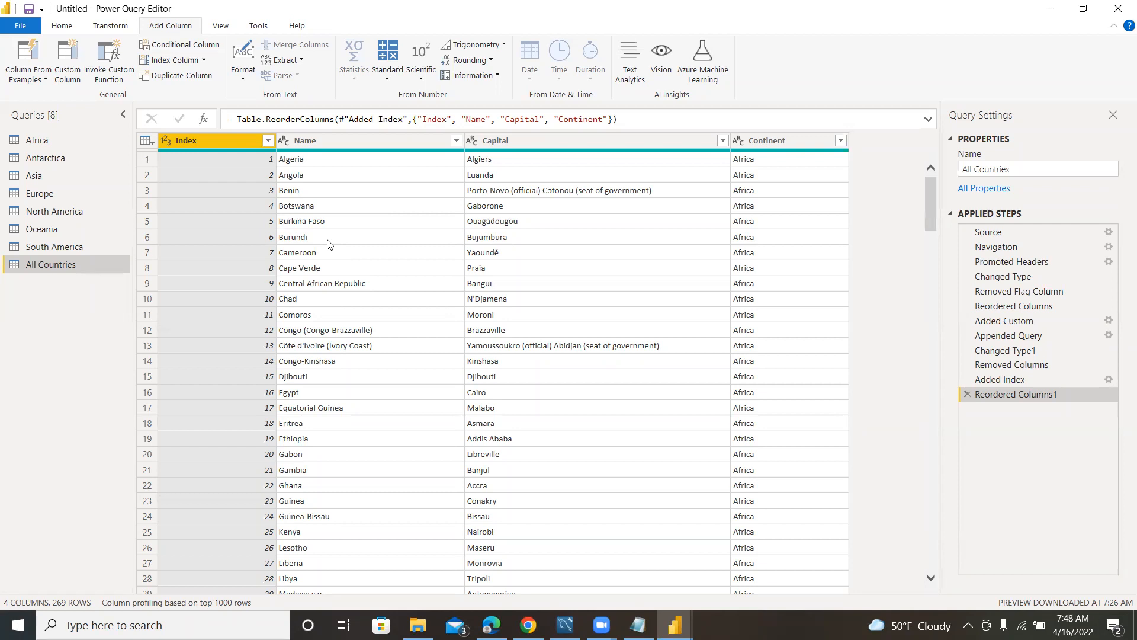
Apply all query changes to the data model and close the query editor.
{"action": "left_click", "coordinate": [59, 26]}
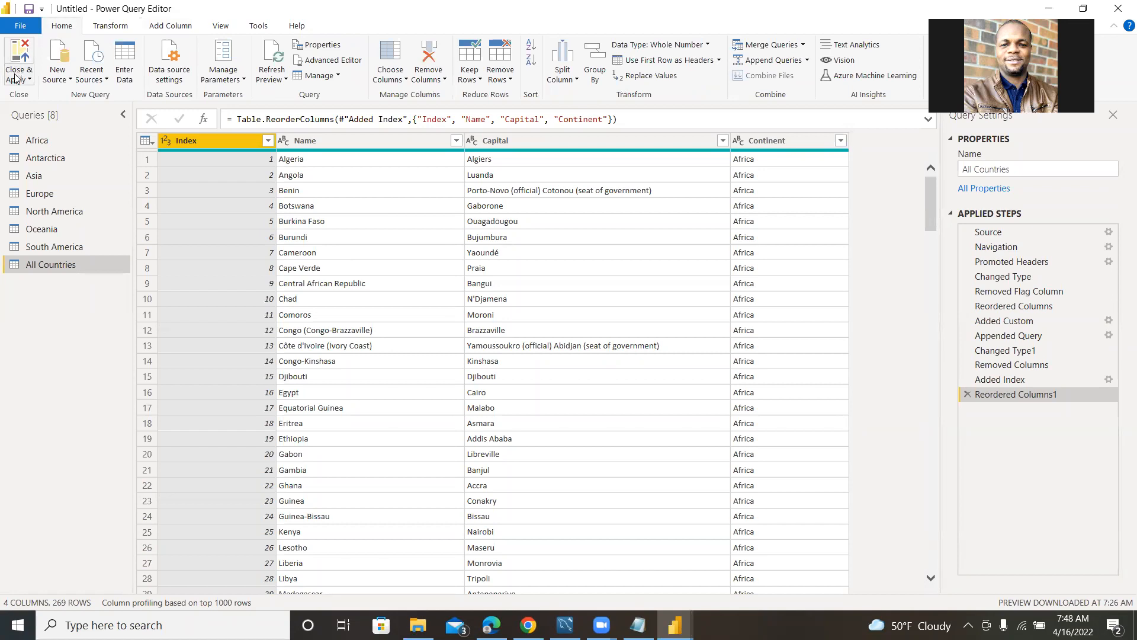
{"action": "left_click", "coordinate": [17, 78]}
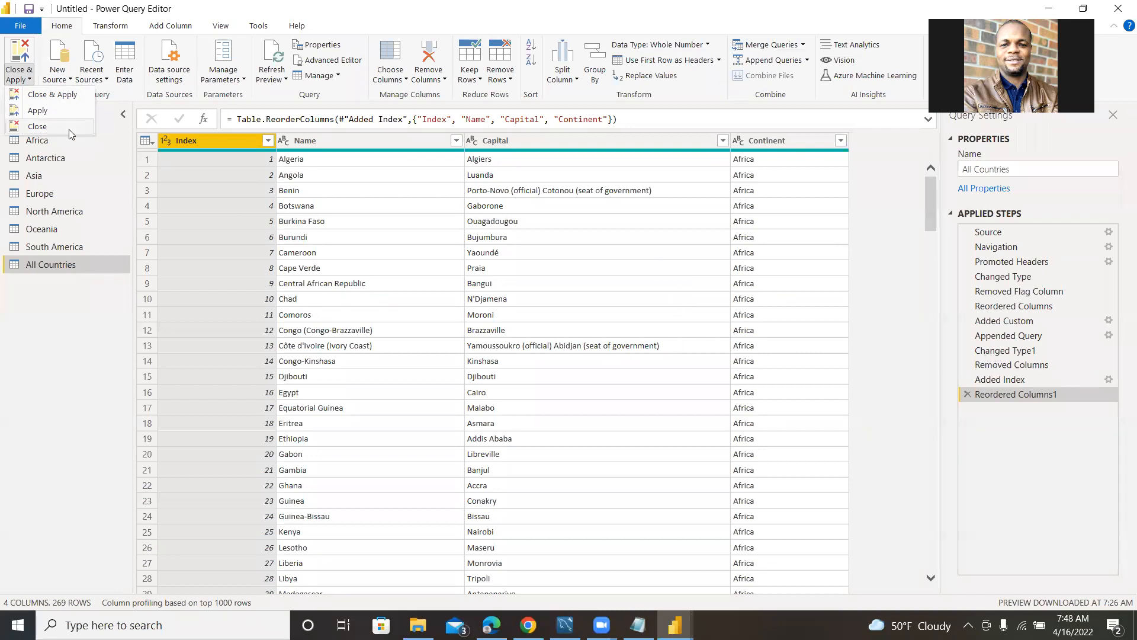
{"action": "left_click", "coordinate": [53, 97]}
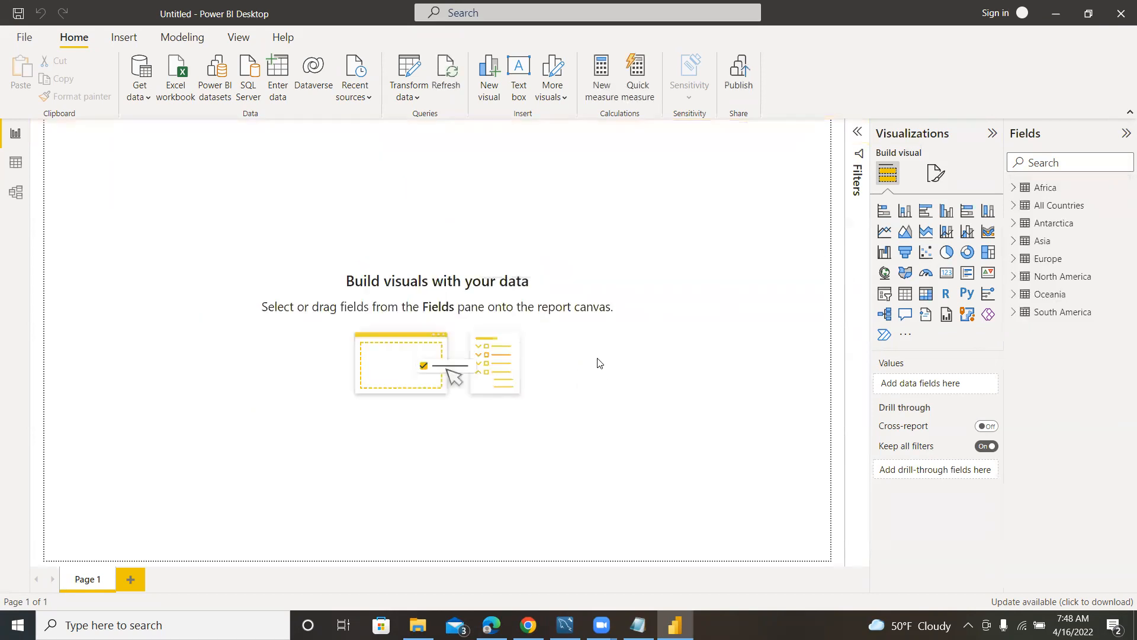
Examine the loaded rows of the Africa and All Countries tables in the data view.
{"action": "left_click", "coordinate": [1059, 207]}
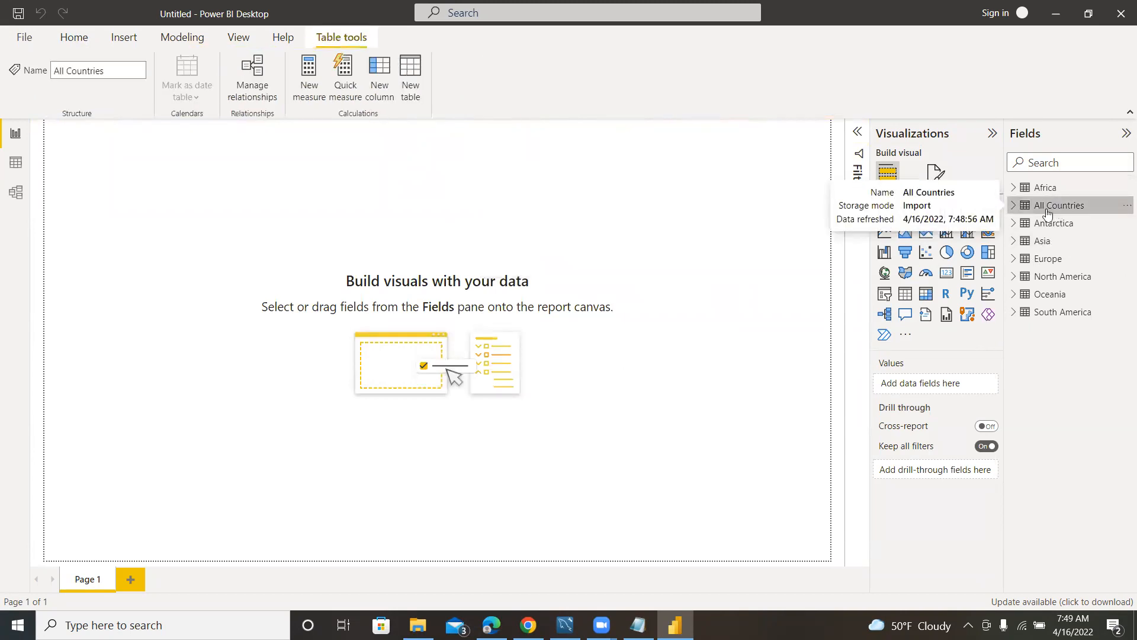
{"action": "left_click", "coordinate": [18, 163]}
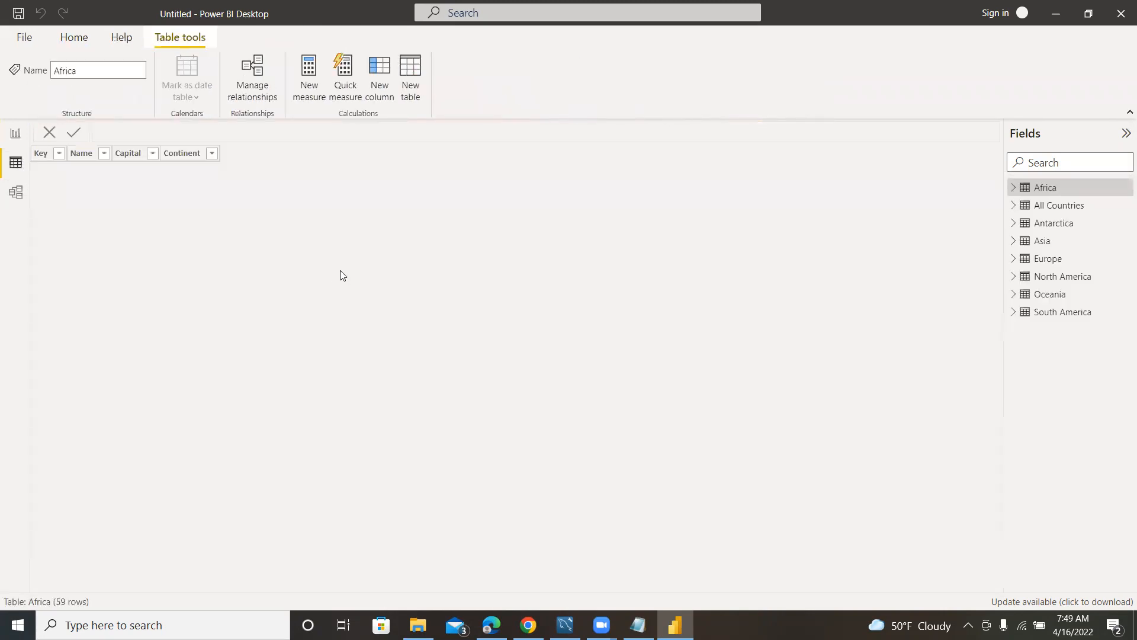
{"action": "scroll", "coordinate": [292, 302], "scroll_direction": "down", "scroll_amount": 10}
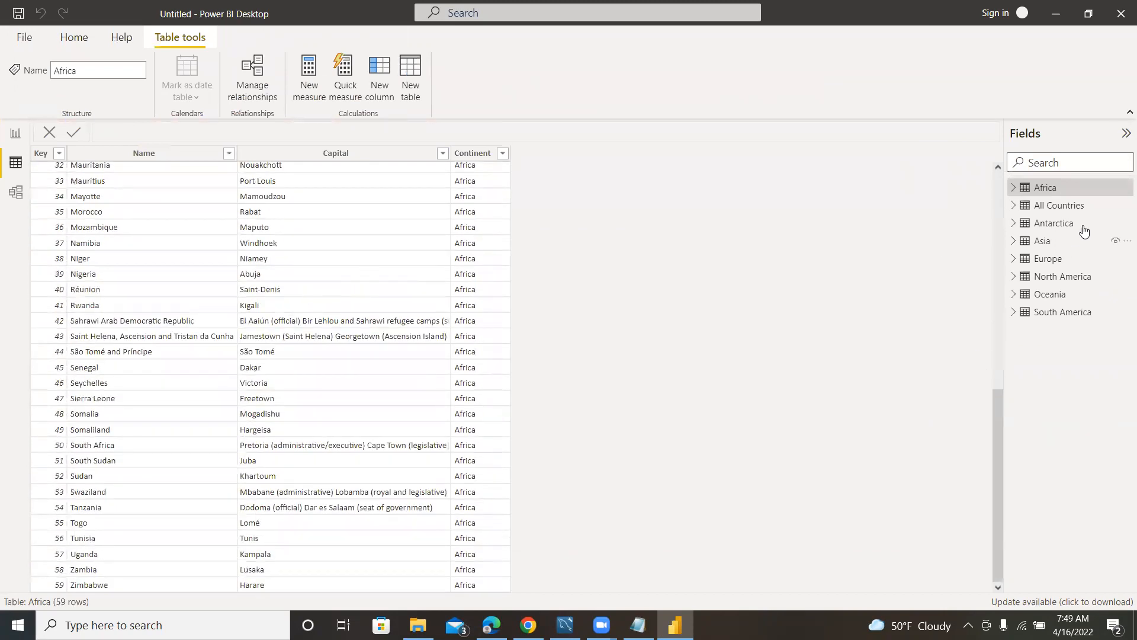
{"action": "left_click", "coordinate": [1055, 209]}
{"action": "scroll", "coordinate": [365, 274], "scroll_direction": "down", "scroll_amount": 20}
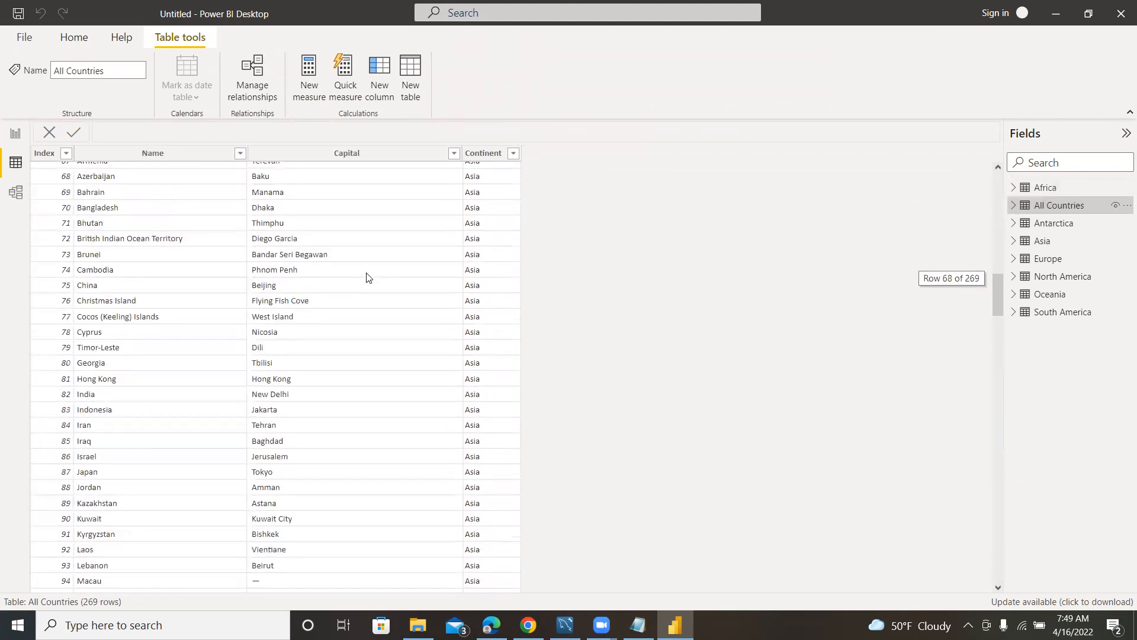
{"action": "scroll", "coordinate": [415, 268], "scroll_direction": "up", "scroll_amount": 4}
{"action": "scroll", "coordinate": [474, 266], "scroll_direction": "down", "scroll_amount": 8}
{"action": "scroll", "coordinate": [462, 266], "scroll_direction": "up", "scroll_amount": 6}
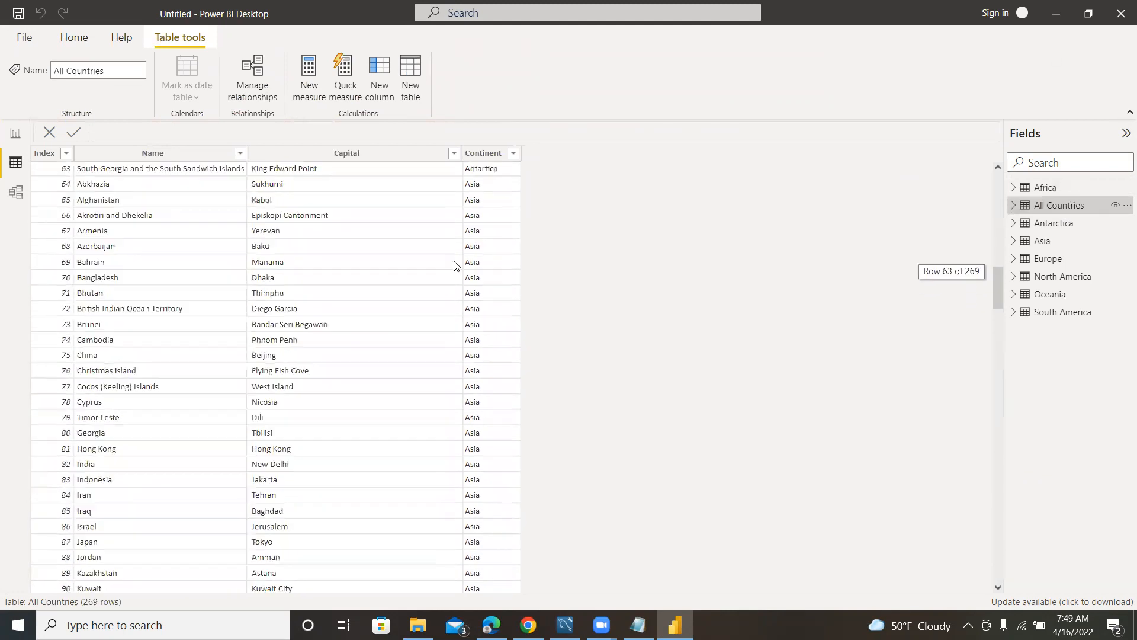
{"action": "scroll", "coordinate": [456, 265], "scroll_direction": "up", "scroll_amount": 4}
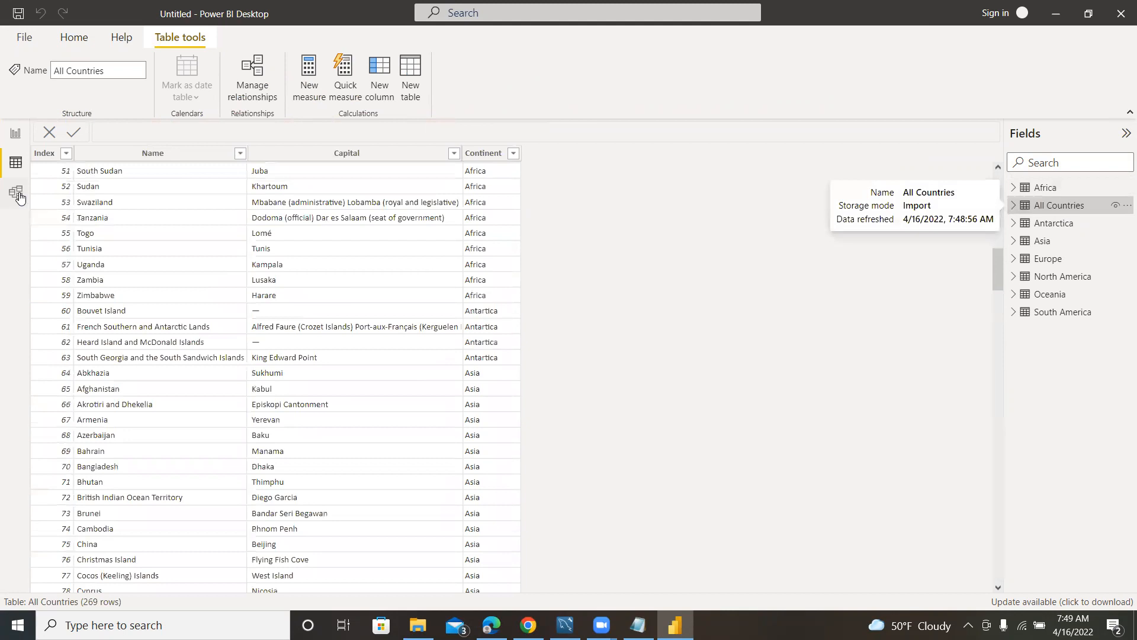
Examine the relationships between All Countries and the continent tables in the model view, with all tables in sight.
{"action": "left_click", "coordinate": [19, 195]}
{"action": "scroll", "coordinate": [423, 317], "scroll_direction": "down", "scroll_amount": 1}
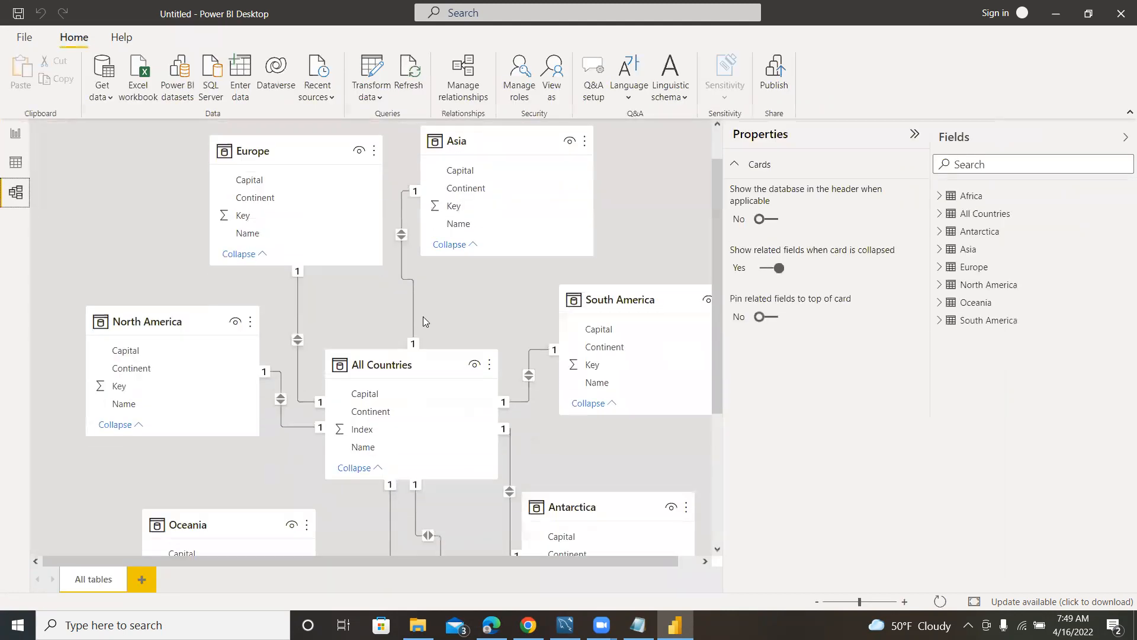
{"action": "scroll", "coordinate": [587, 336], "scroll_direction": "up", "scroll_amount": 1}
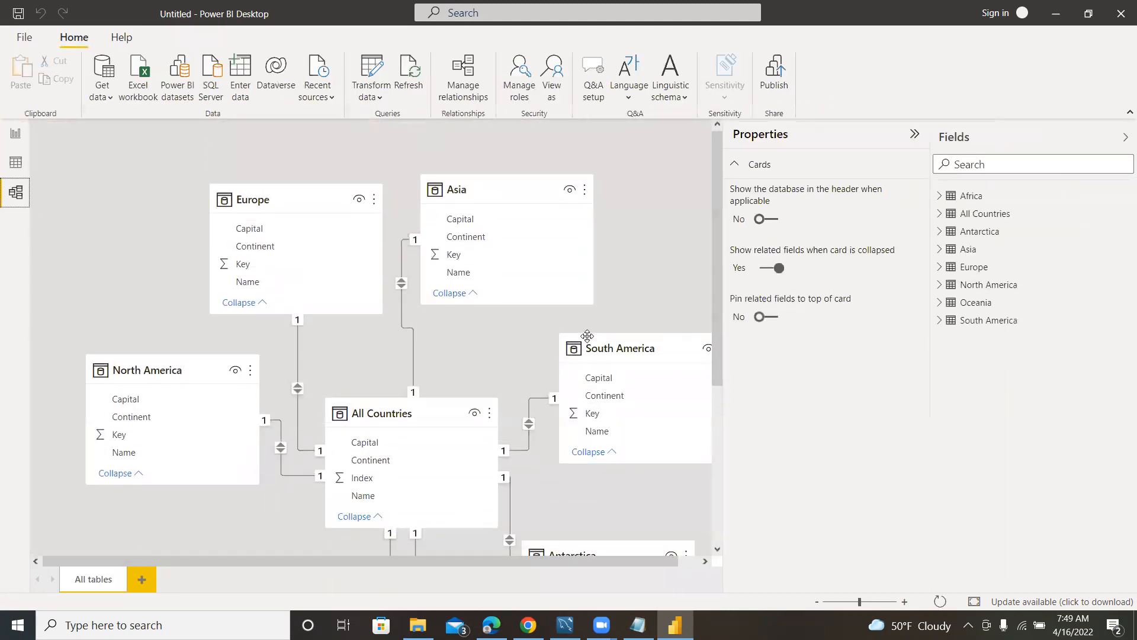
{"action": "scroll", "coordinate": [521, 334], "scroll_direction": "down", "scroll_amount": 1}
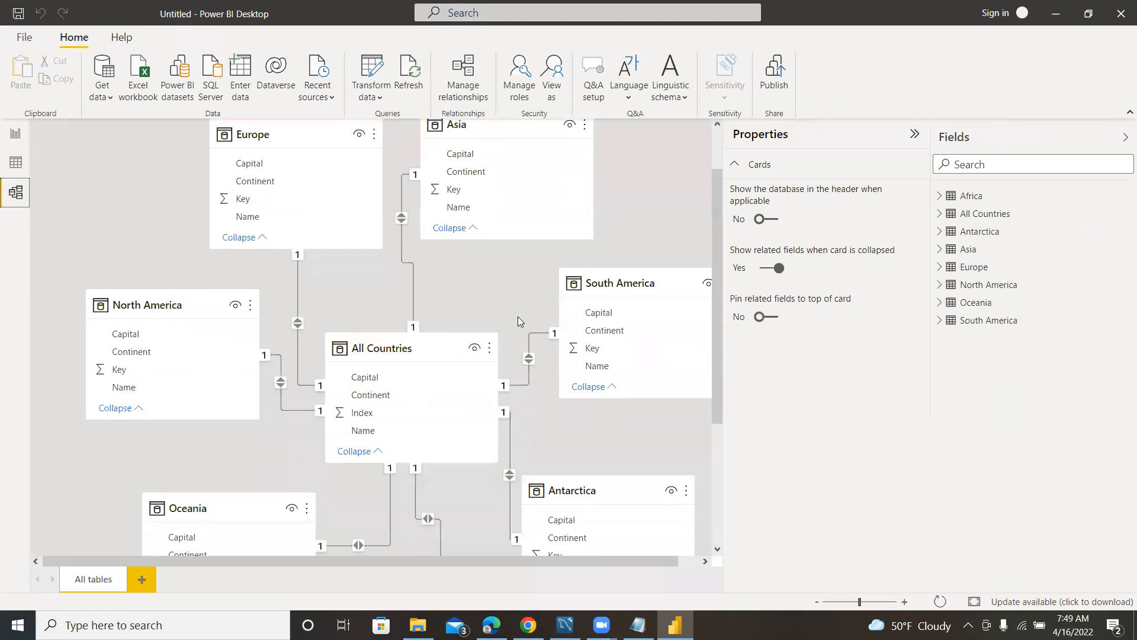
{"action": "scroll", "coordinate": [432, 284], "scroll_direction": "up", "scroll_amount": 1}
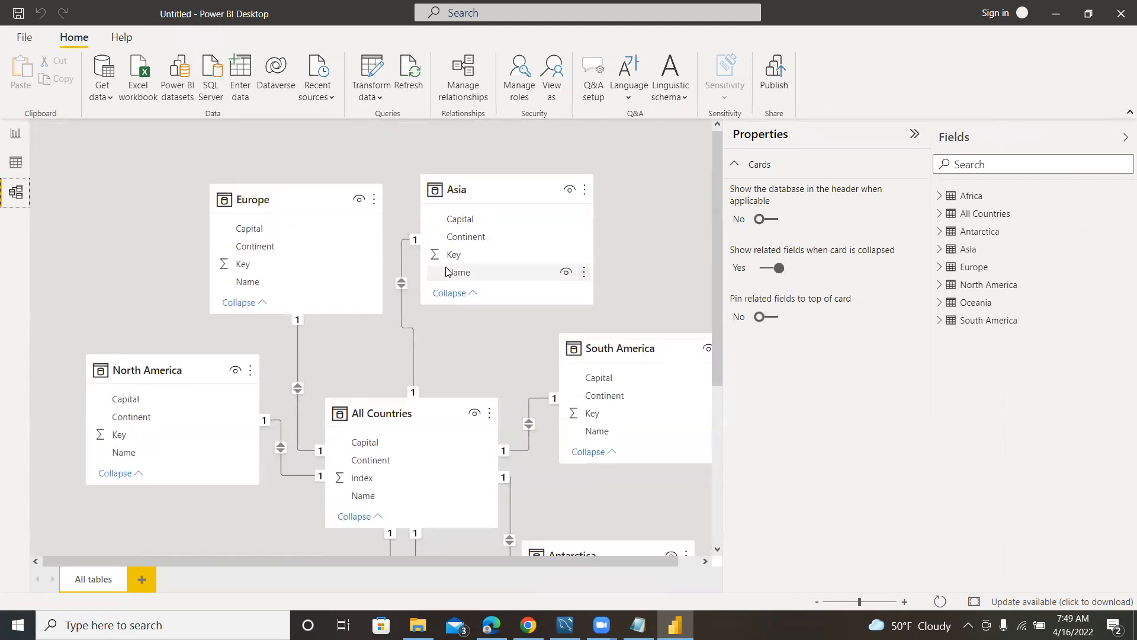
{"action": "scroll", "coordinate": [655, 386], "scroll_direction": "down", "scroll_amount": 3}
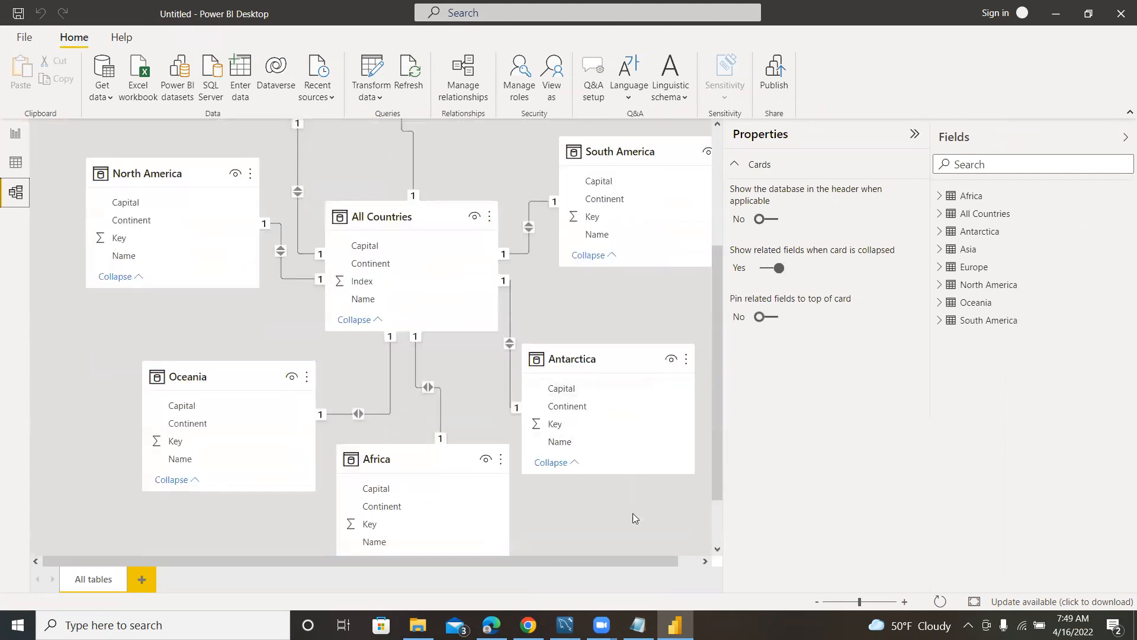
{"action": "left_click", "coordinate": [818, 602]}
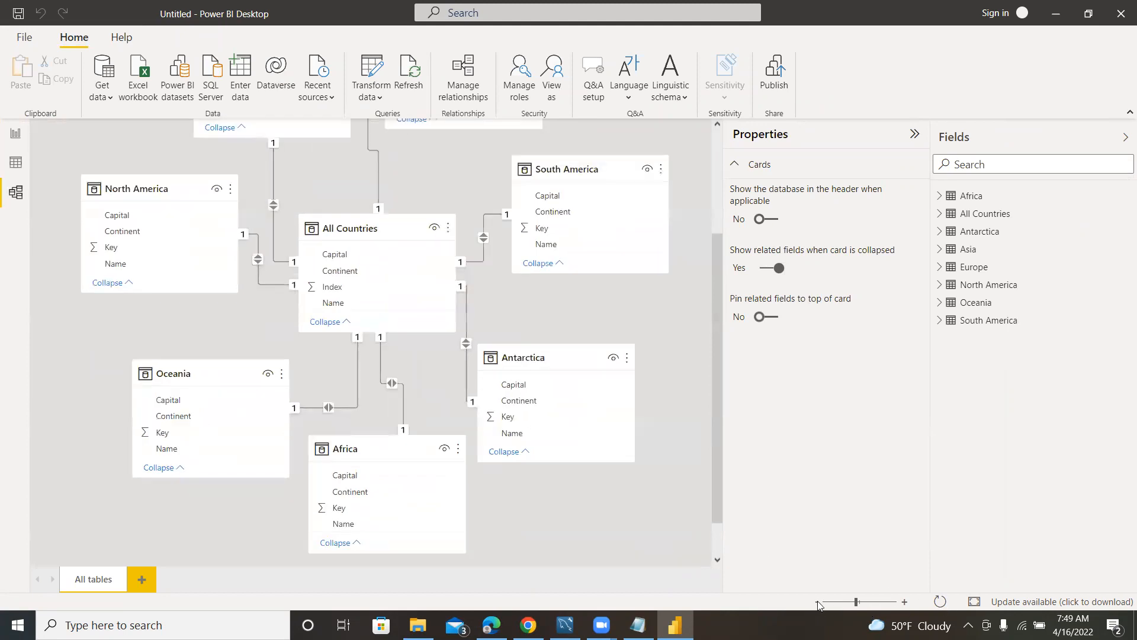
{"action": "left_click", "coordinate": [818, 602]}
{"action": "left_click", "coordinate": [818, 602]}
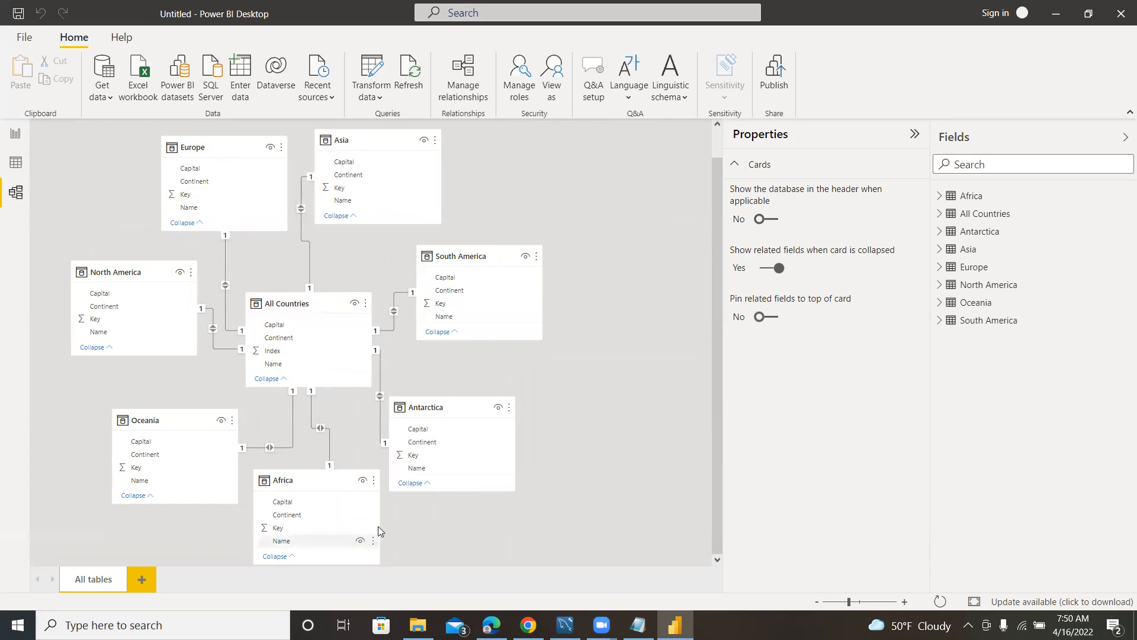
Delete the relationships that link All Countries to the South America and Asia tables, confirming each deletion.
{"action": "right_click", "coordinate": [393, 314]}
{"action": "left_click", "coordinate": [474, 330]}
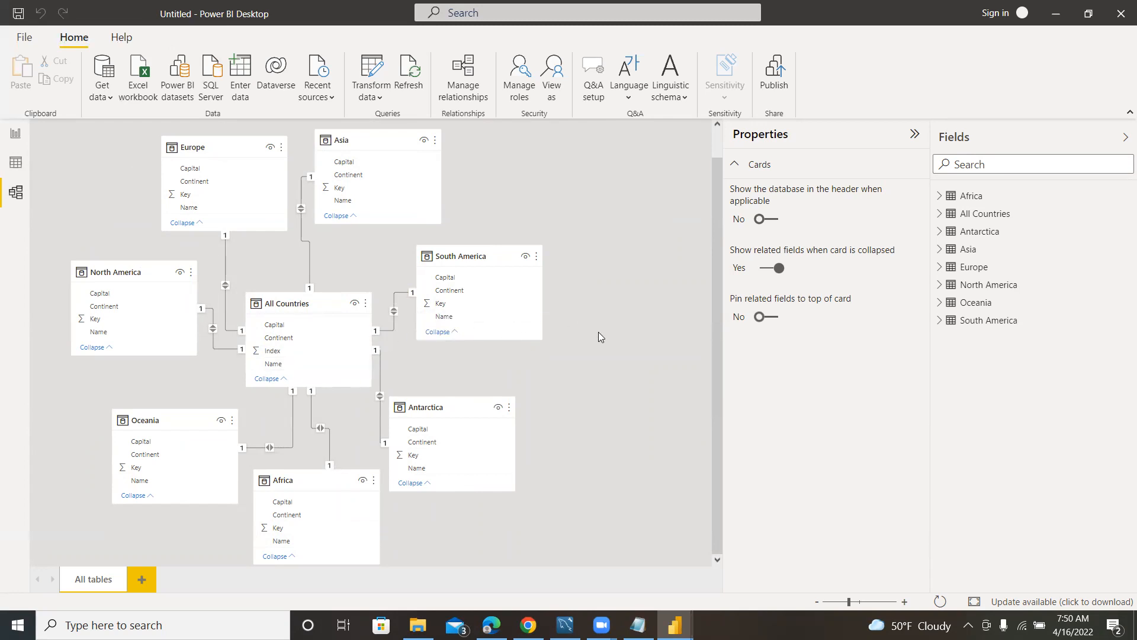
{"action": "left_click", "coordinate": [654, 338]}
{"action": "right_click", "coordinate": [301, 209]}
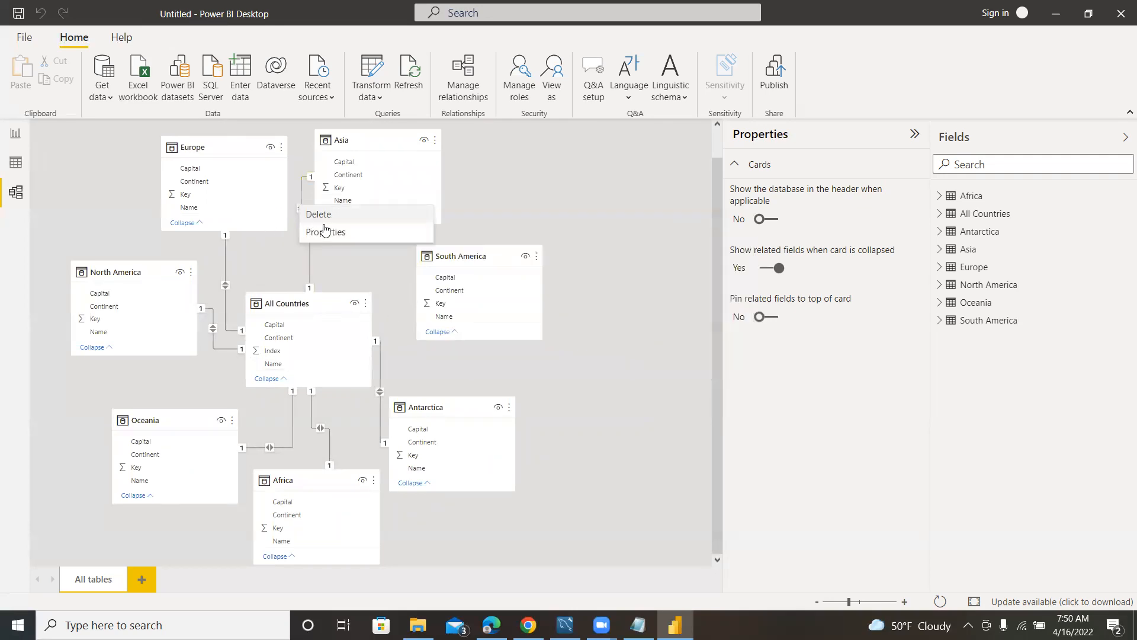
{"action": "left_click", "coordinate": [325, 215]}
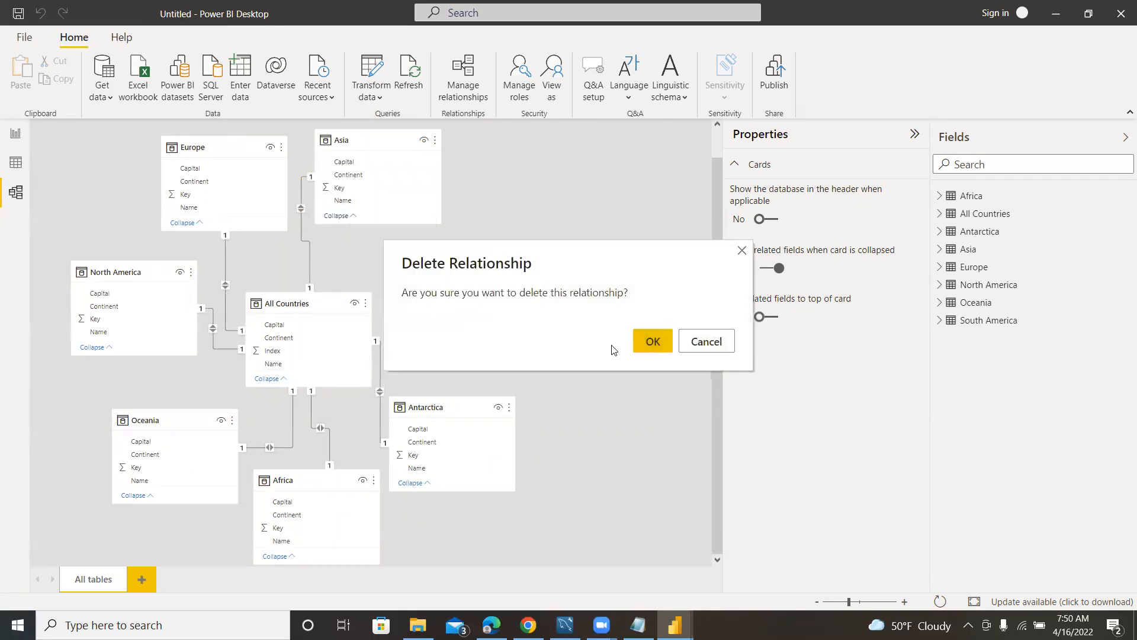
{"action": "left_click", "coordinate": [652, 341]}
Delete the relationships that link All Countries to the Antarctica and North America tables.
{"action": "right_click", "coordinate": [379, 390]}
{"action": "left_click", "coordinate": [418, 403]}
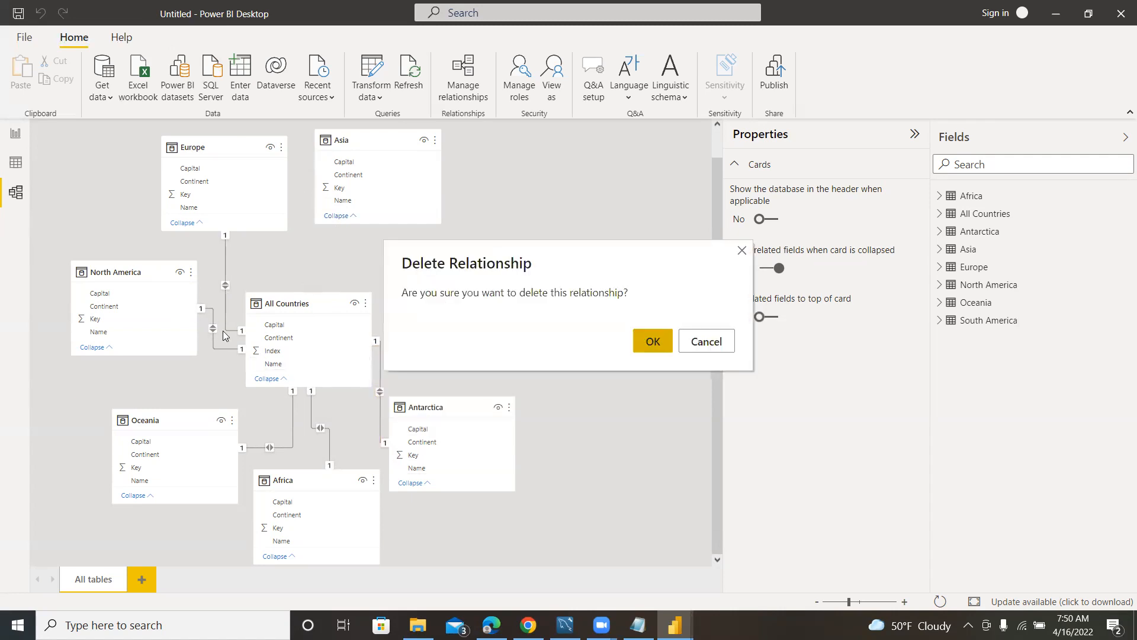
{"action": "left_click", "coordinate": [651, 348]}
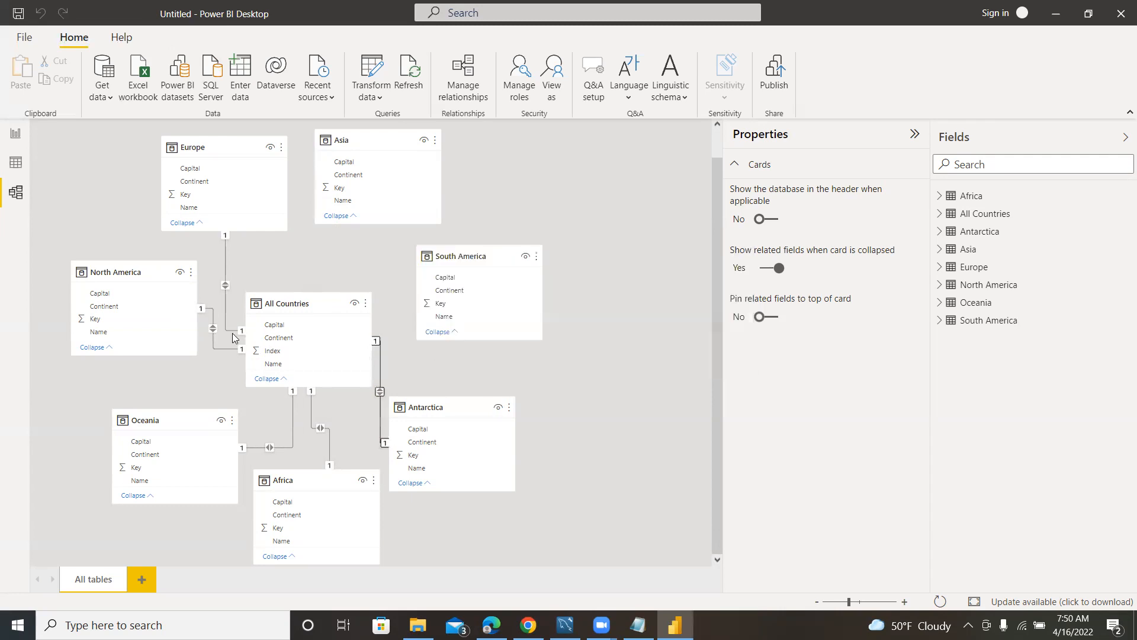
{"action": "left_click", "coordinate": [214, 328]}
{"action": "right_click", "coordinate": [212, 325]}
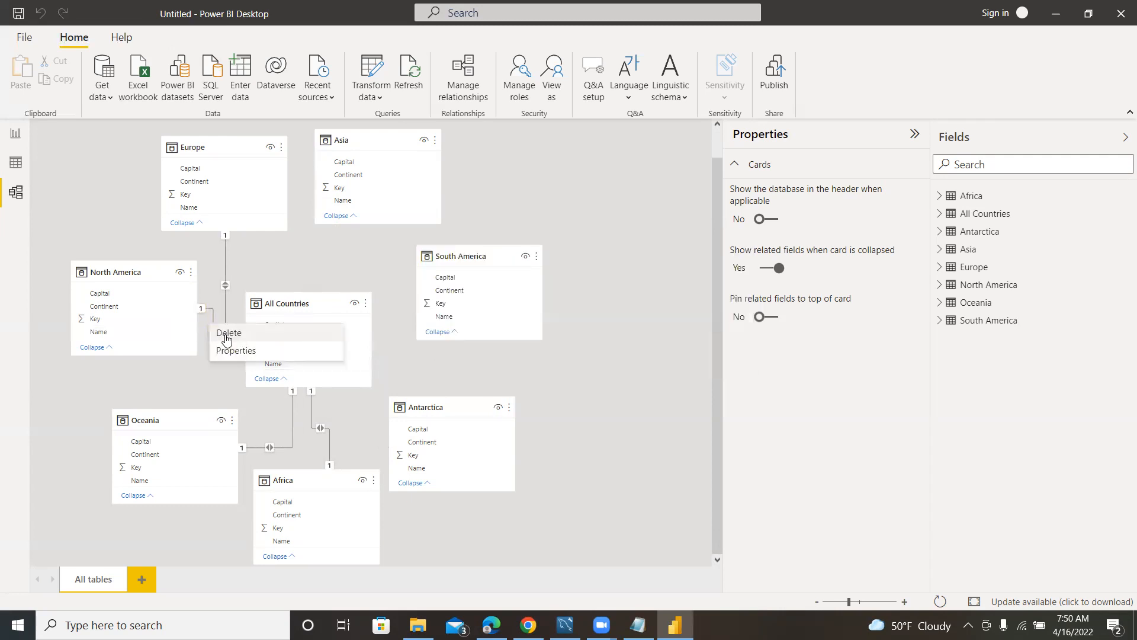
{"action": "left_click", "coordinate": [225, 333]}
{"action": "left_click", "coordinate": [652, 344]}
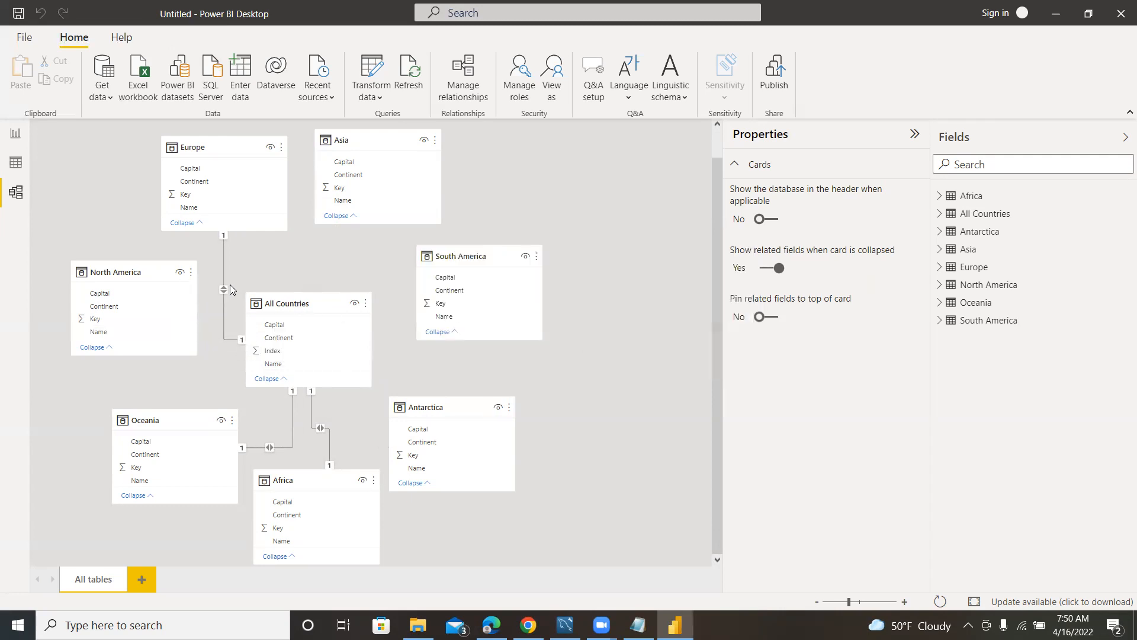
Delete the relationships that link All Countries to the Europe and Africa tables.
{"action": "right_click", "coordinate": [223, 288]}
{"action": "left_click", "coordinate": [257, 299]}
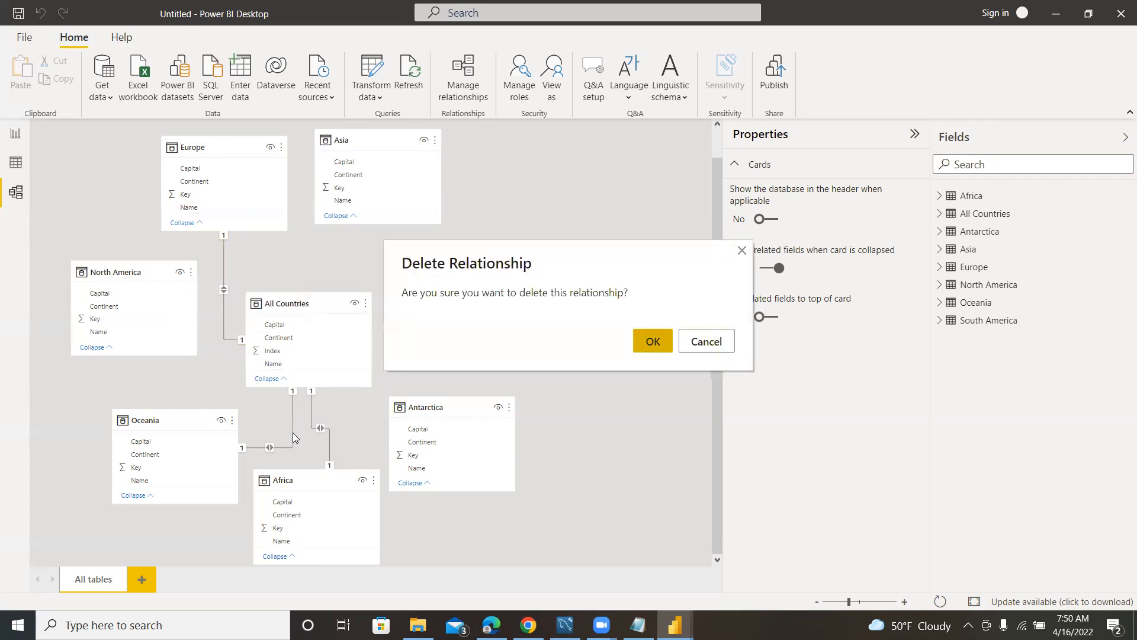
{"action": "left_click", "coordinate": [651, 344]}
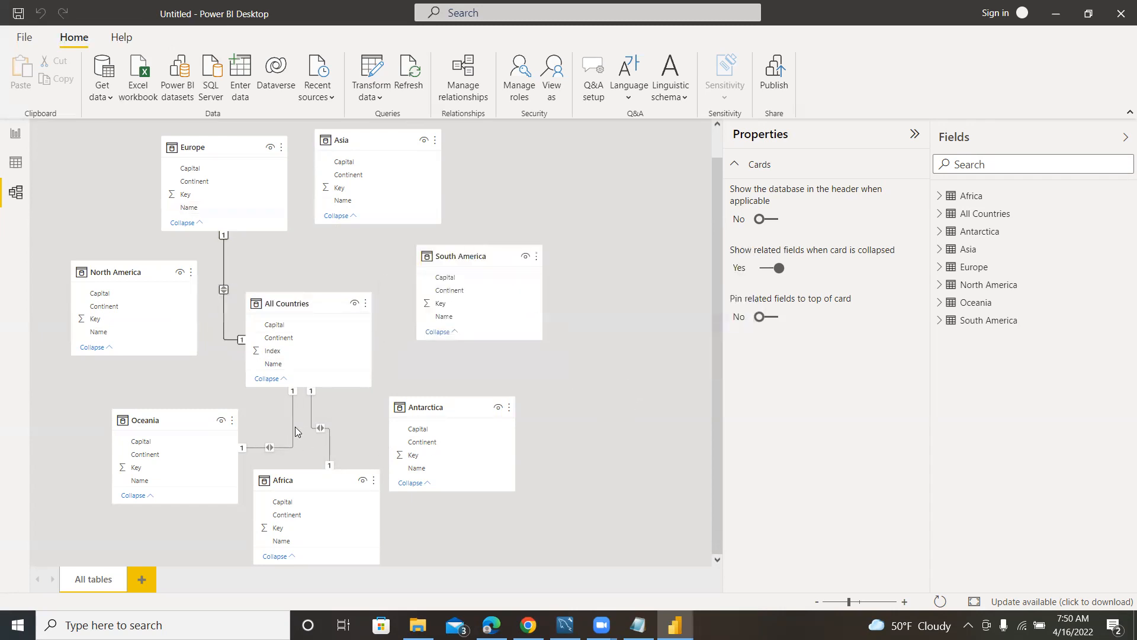
{"action": "right_click", "coordinate": [319, 427]}
{"action": "left_click", "coordinate": [334, 437]}
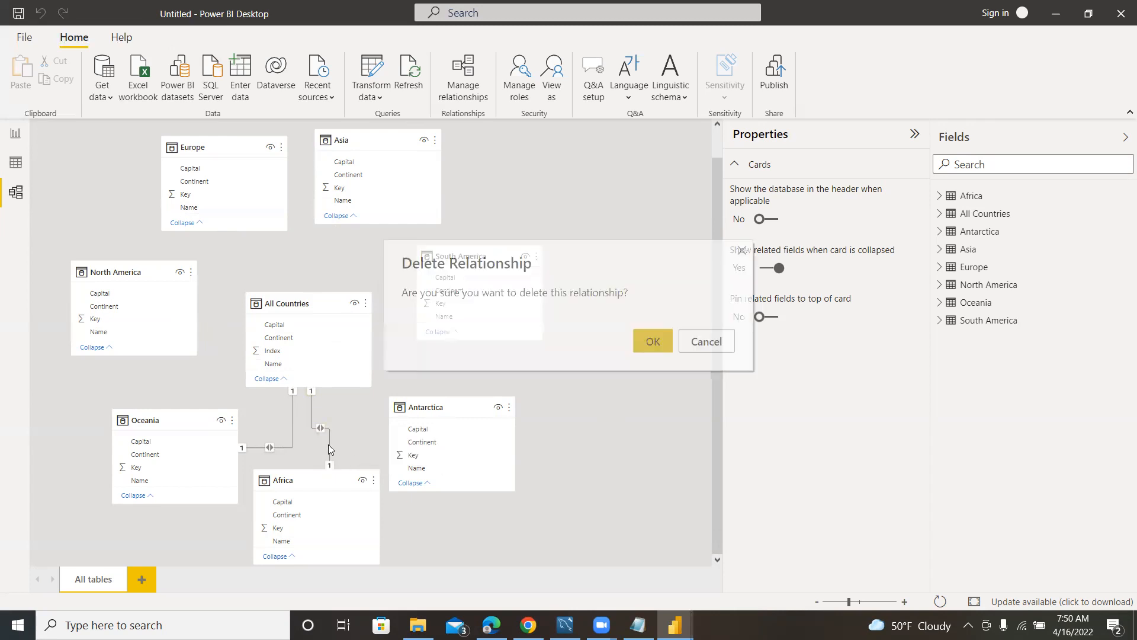
{"action": "left_click", "coordinate": [652, 341]}
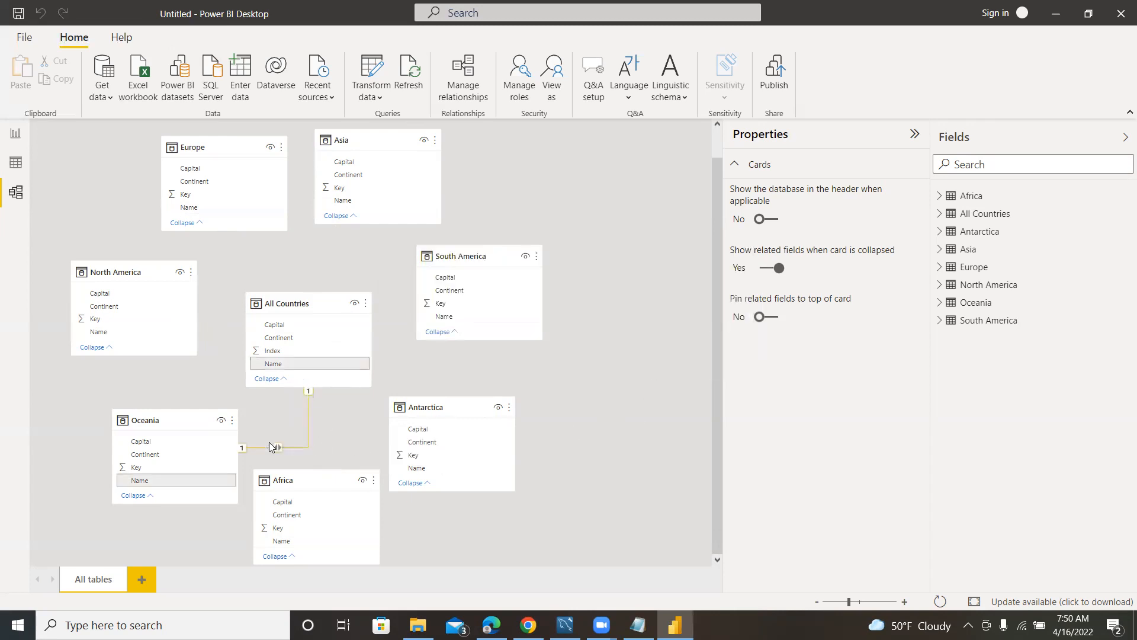
Delete the last remaining relationship, between All Countries and Oceania.
{"action": "right_click", "coordinate": [278, 449]}
{"action": "left_click", "coordinate": [333, 452]}
{"action": "left_click", "coordinate": [650, 344]}
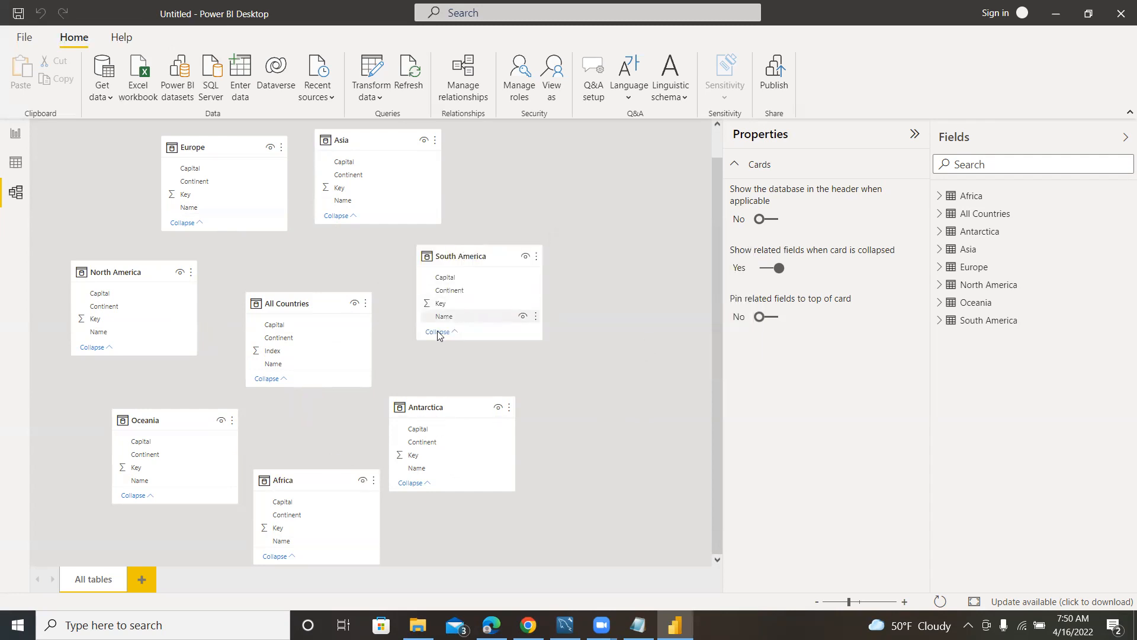
Rearrange the model diagram with South America, Antarctica and Africa stacked below Asia and All Countries set apart from the continent tables.
{"action": "left_click_drag", "start_coordinate": [287, 305], "coordinate": [604, 343]}
{"action": "left_click_drag", "start_coordinate": [471, 254], "coordinate": [359, 234]}
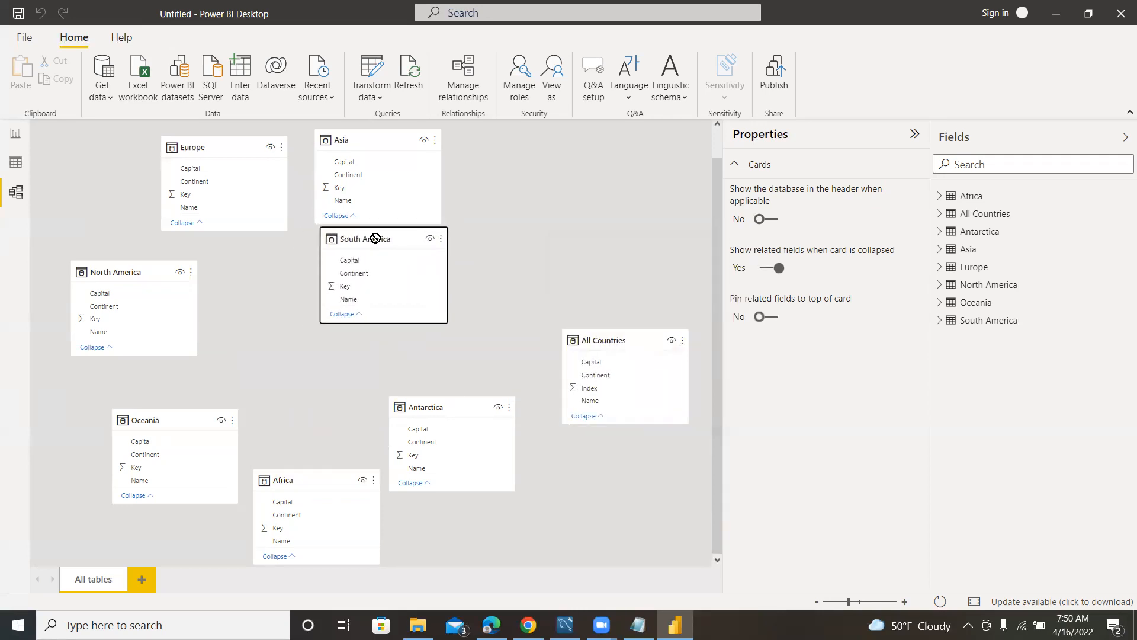
{"action": "left_click_drag", "start_coordinate": [460, 405], "coordinate": [388, 338]}
{"action": "left_click_drag", "start_coordinate": [323, 479], "coordinate": [380, 469]}
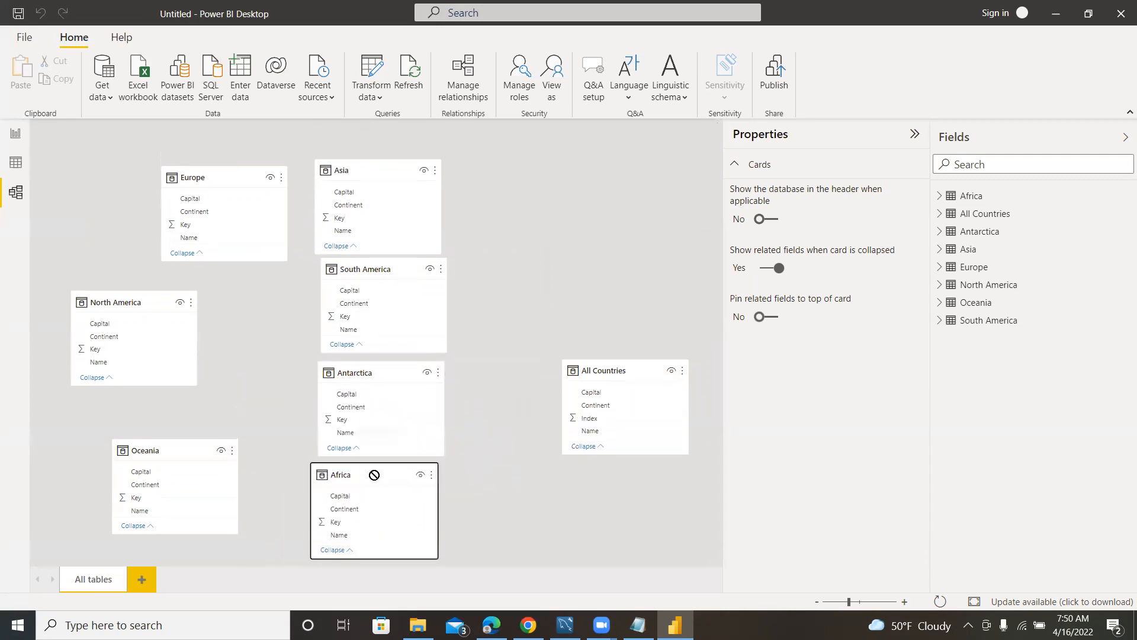
{"action": "left_click_drag", "start_coordinate": [610, 371], "coordinate": [566, 260]}
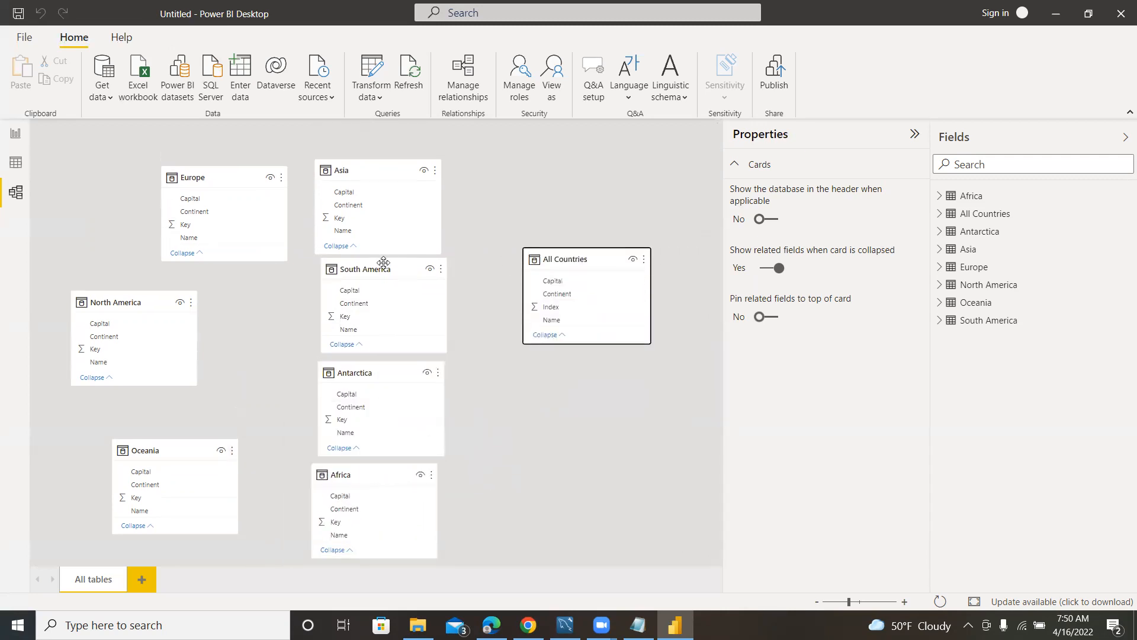
Connect to the GrowthRates Excel workbook in the Data folder as a new data source.
{"action": "left_click", "coordinate": [111, 99]}
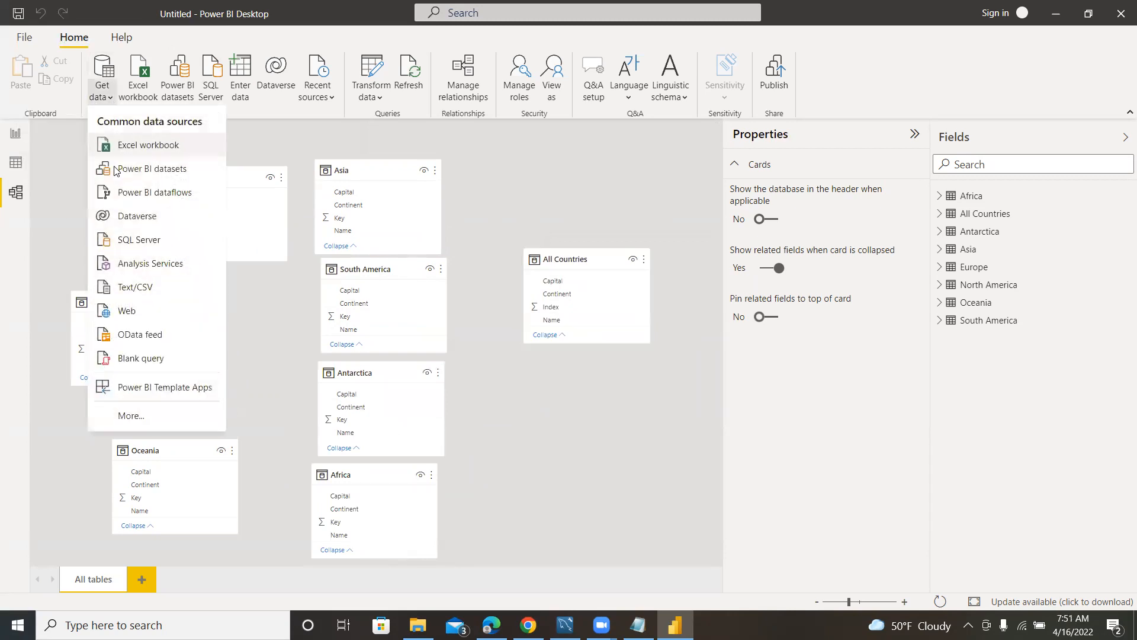
{"action": "left_click", "coordinate": [141, 149]}
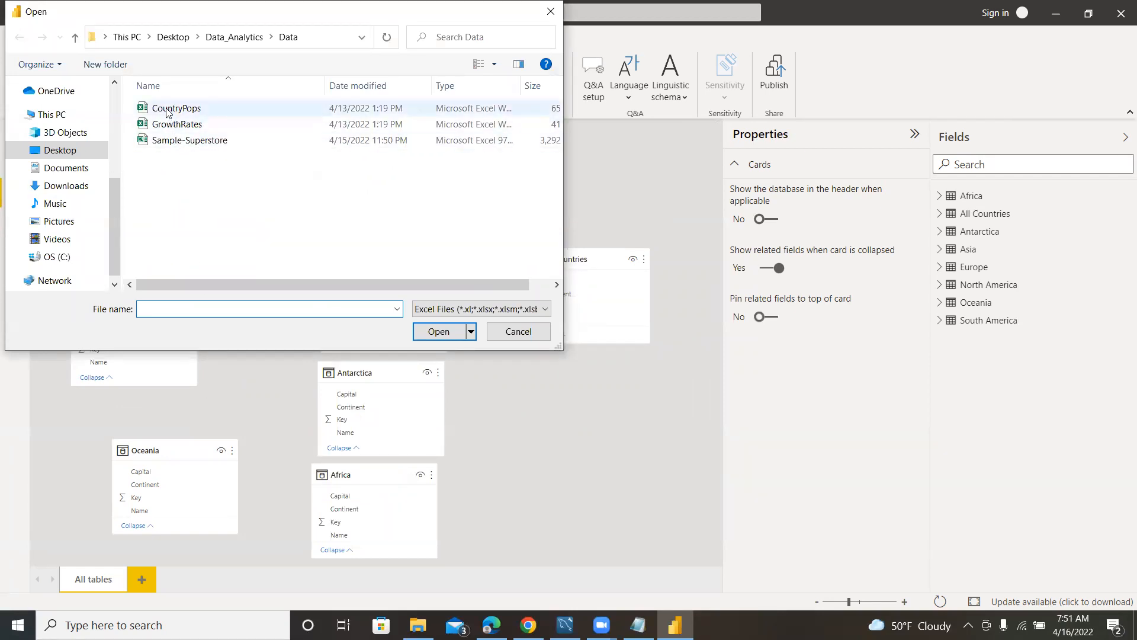
{"action": "left_click", "coordinate": [168, 112]}
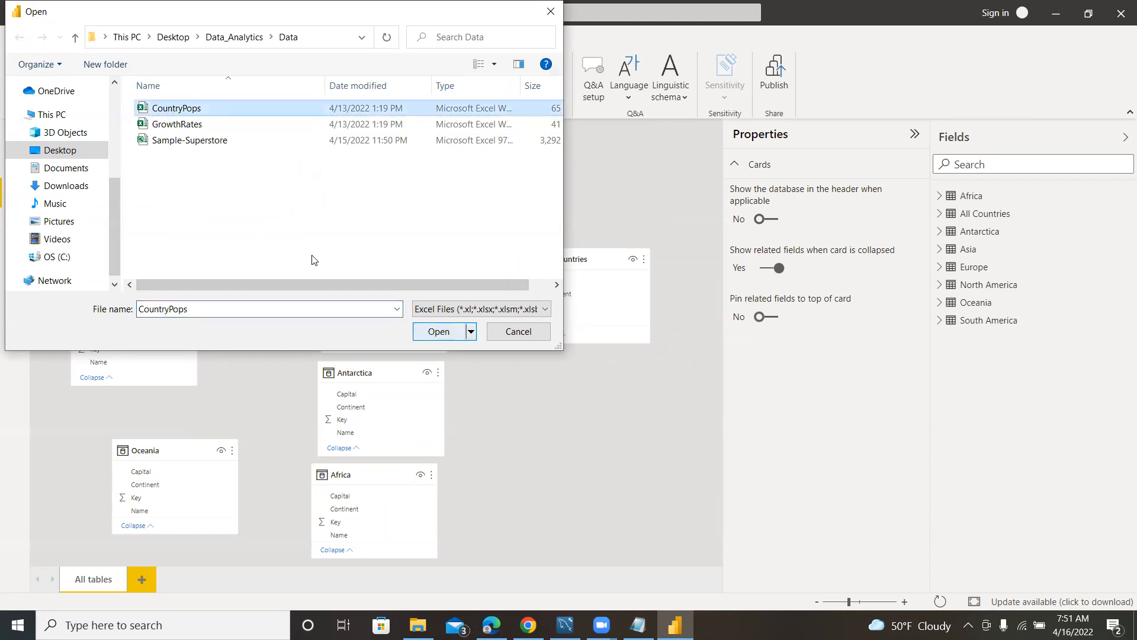
{"action": "left_click", "coordinate": [177, 127]}
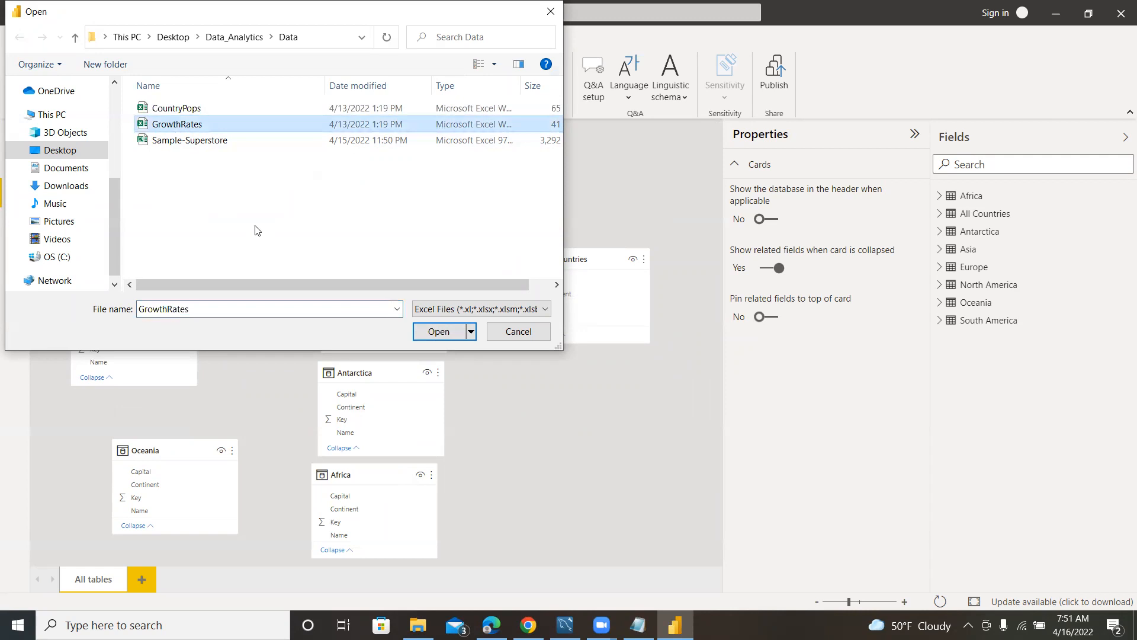
{"action": "left_click", "coordinate": [425, 335]}
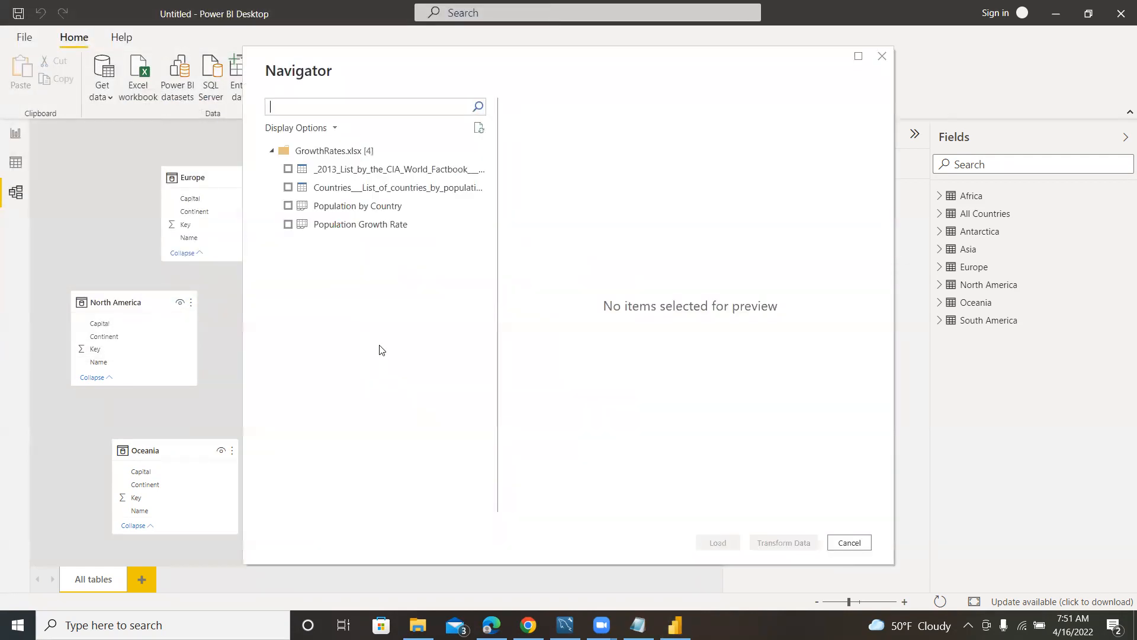
Select the Population by Country and Population Growth Rate sheets and open them for transformation in the query editor.
{"action": "left_click", "coordinate": [287, 207]}
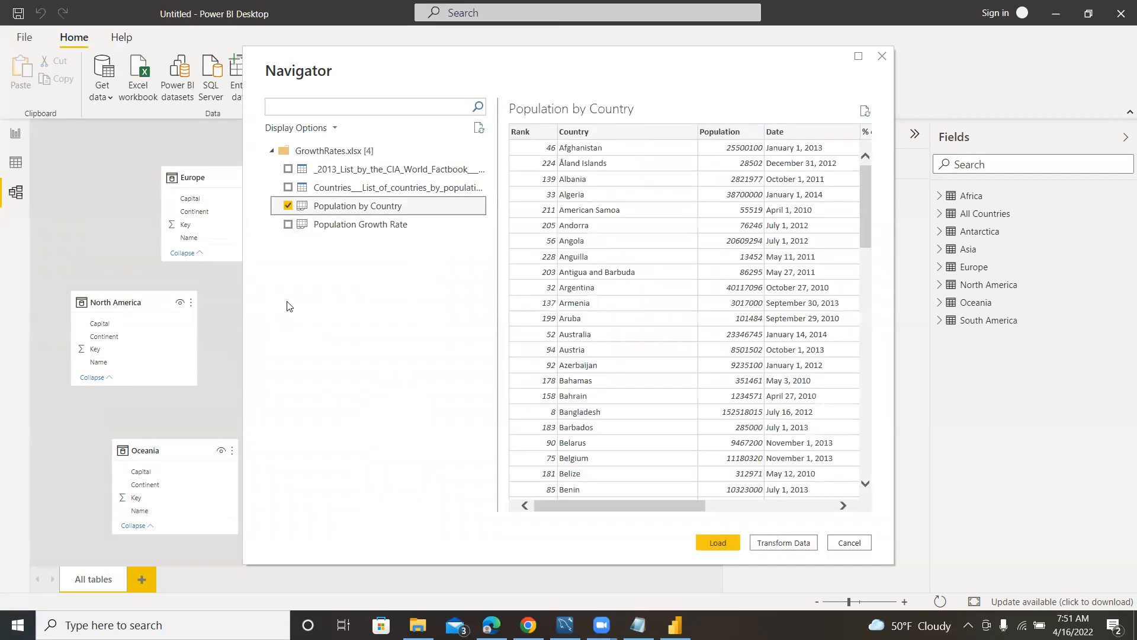
{"action": "left_click", "coordinate": [287, 228]}
{"action": "left_click", "coordinate": [287, 226]}
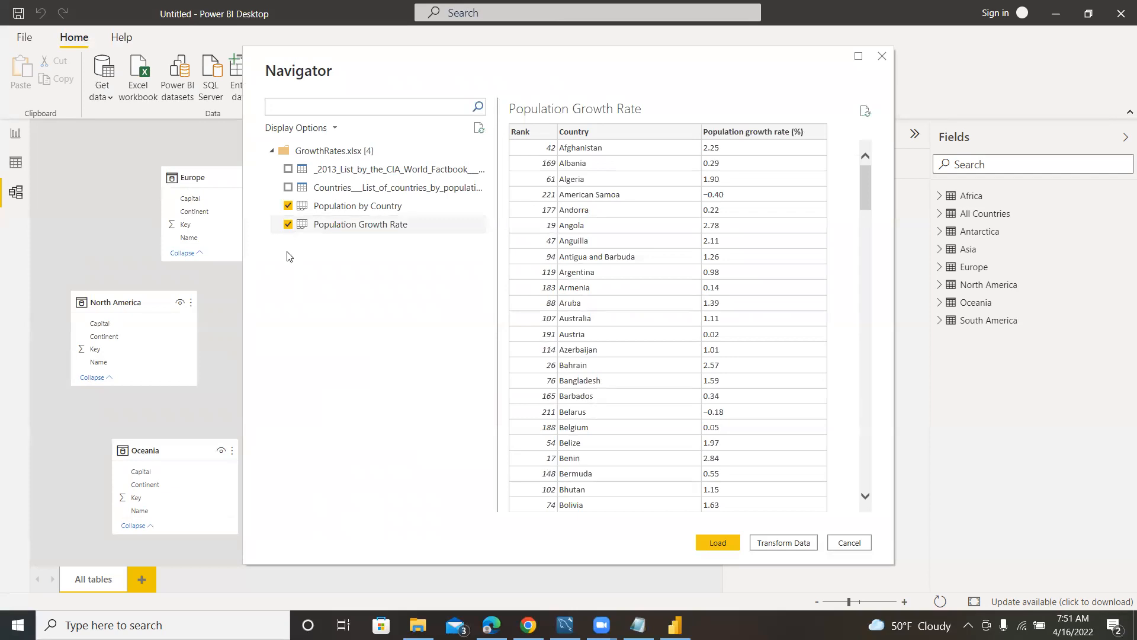
{"action": "left_click", "coordinate": [772, 550]}
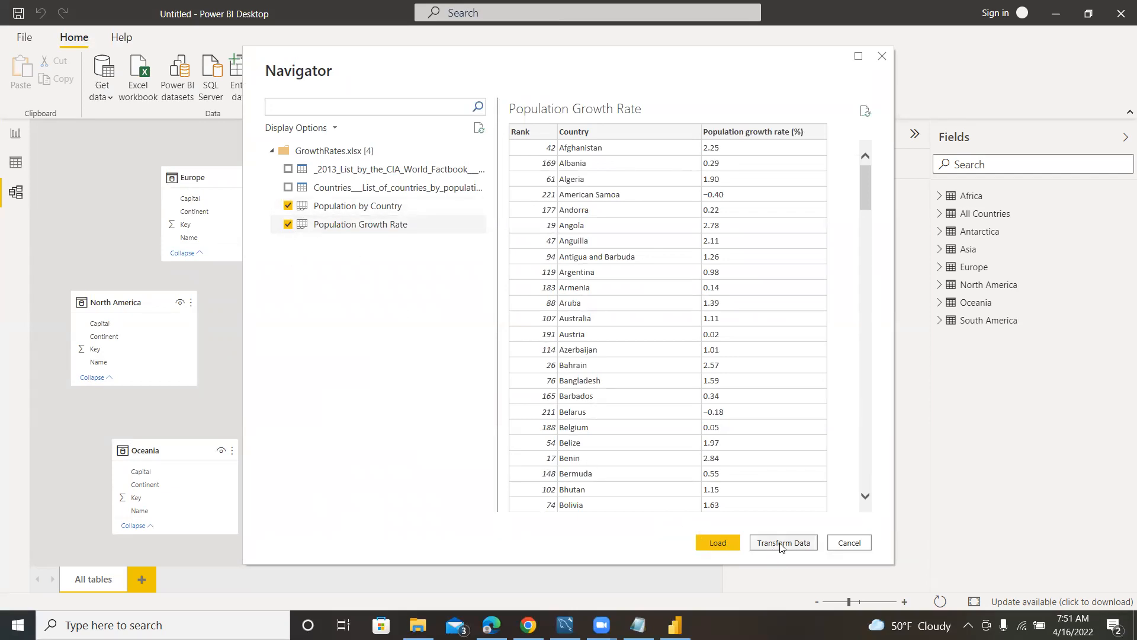
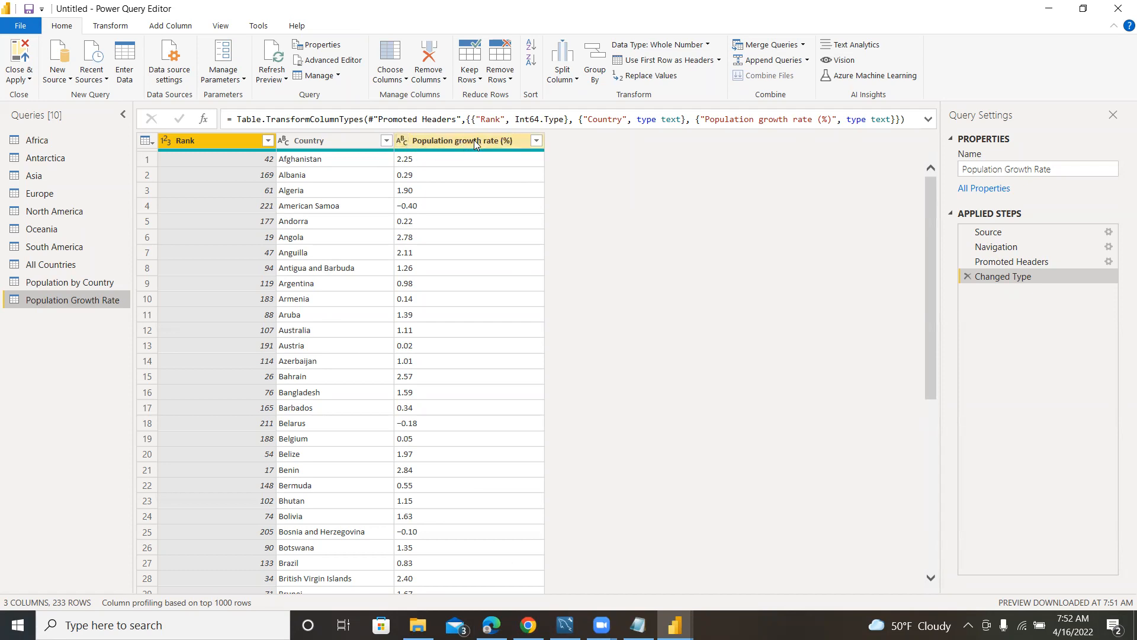
Try to convert the Population growth rate (%) column to Decimal Number as a new step, and remove that step.
{"action": "left_click", "coordinate": [404, 143]}
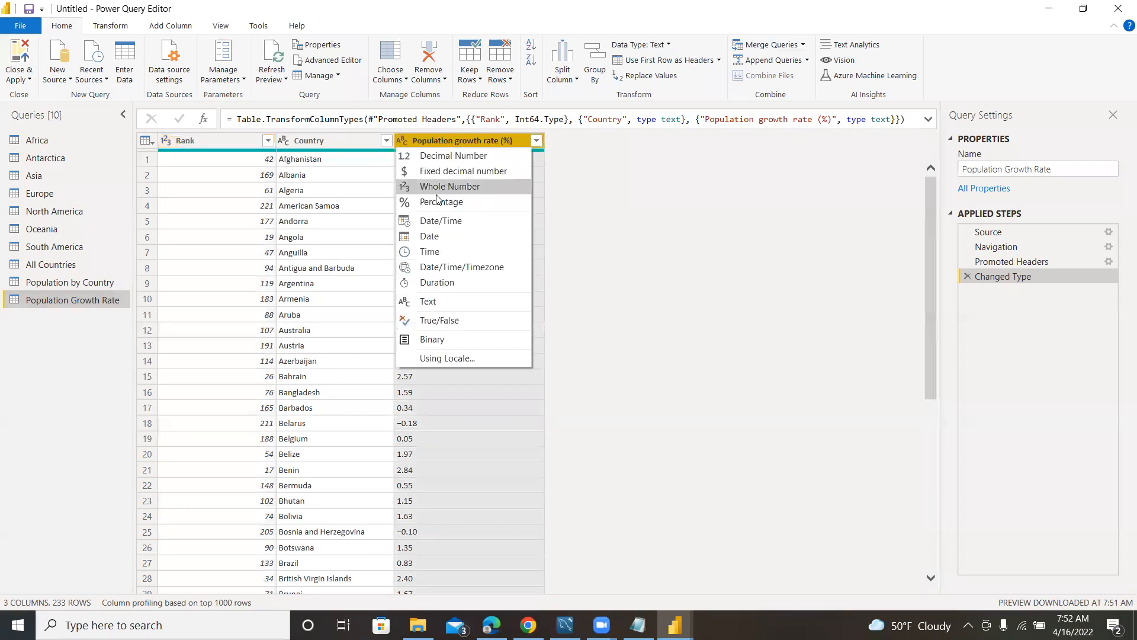
{"action": "left_click", "coordinate": [452, 157]}
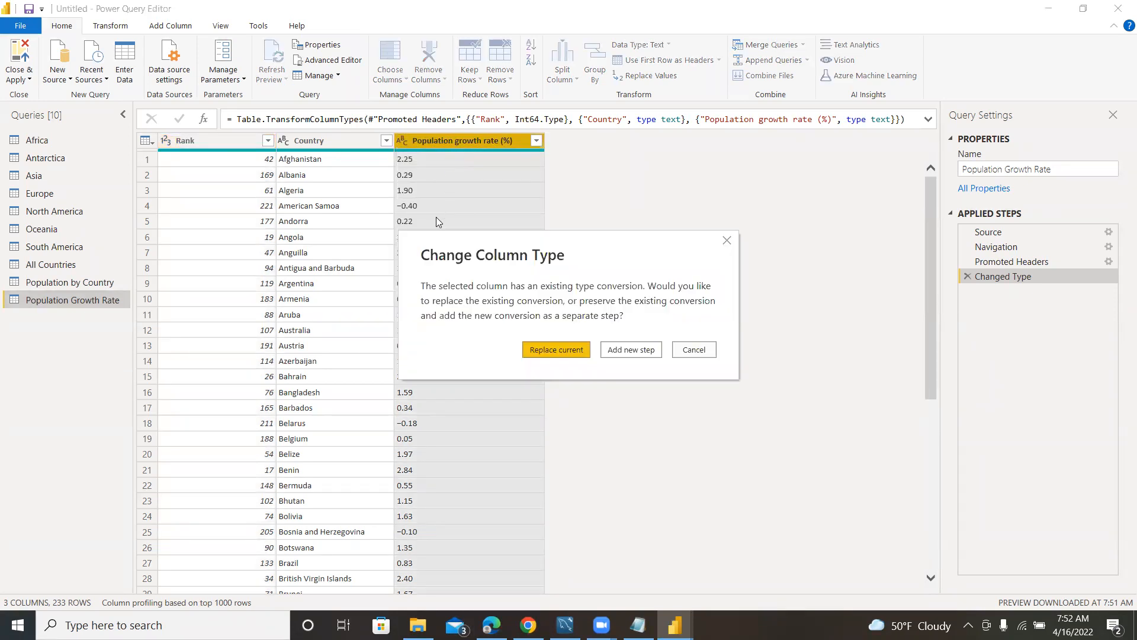
{"action": "left_click", "coordinate": [632, 352]}
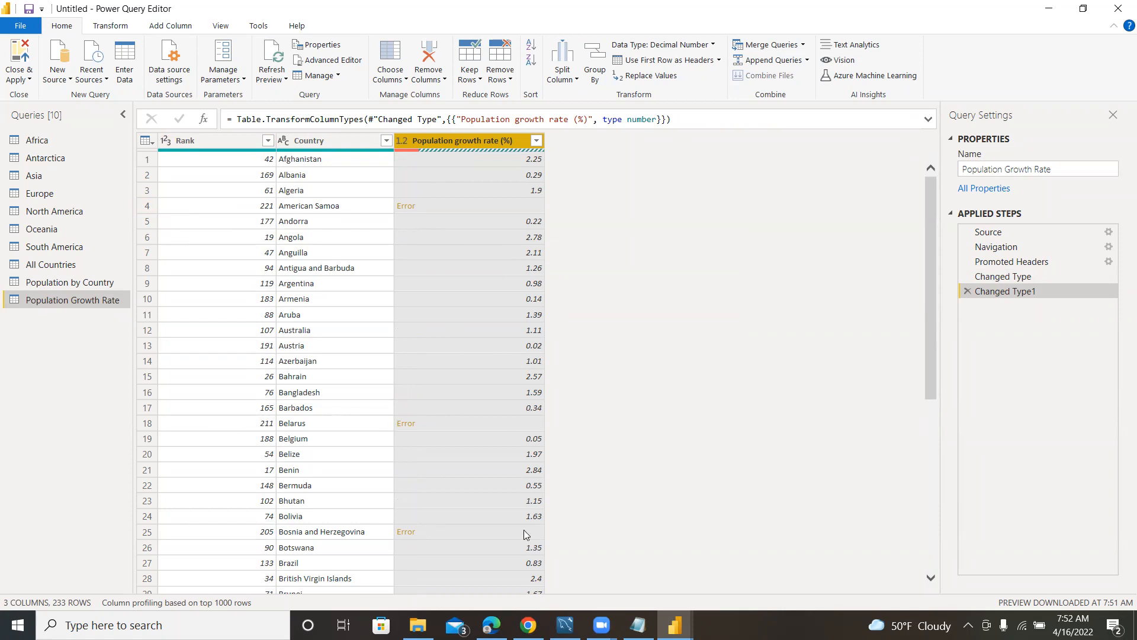
{"action": "left_click", "coordinate": [967, 291]}
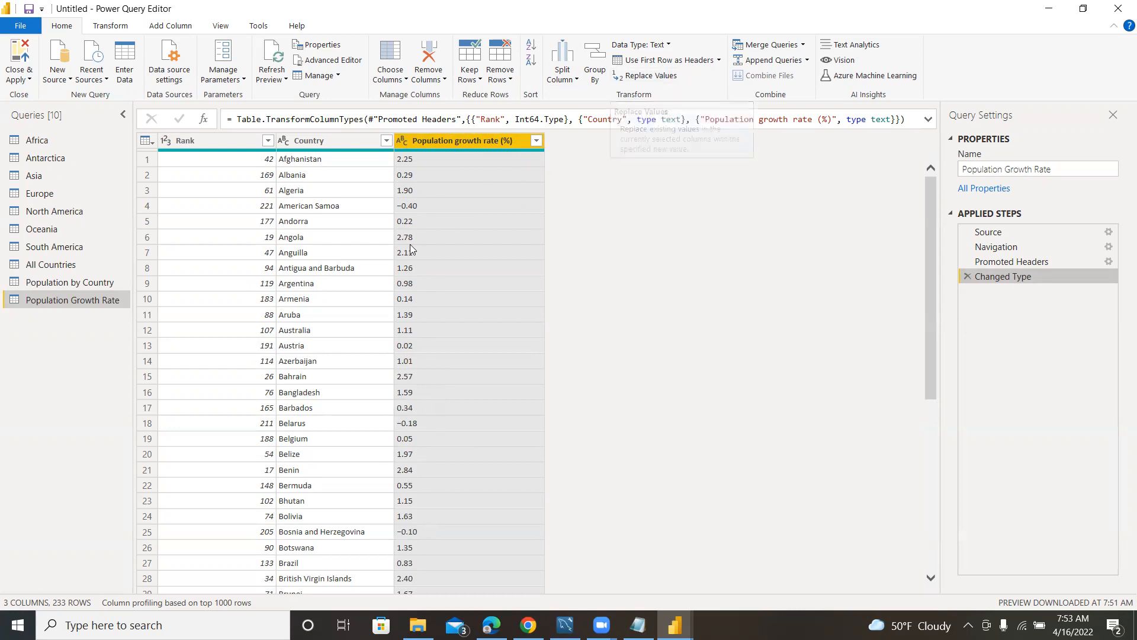
Replace the long minus sign (−) with a regular hyphen (-) in the Population growth rate (%) column.
{"action": "left_click", "coordinate": [413, 210]}
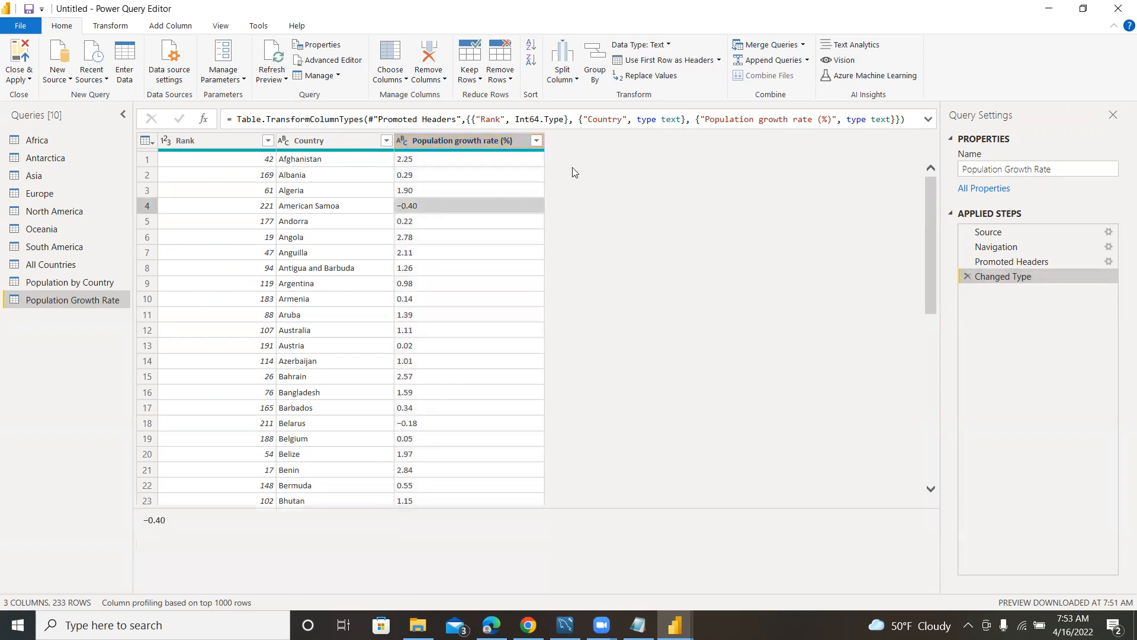
{"action": "left_click", "coordinate": [646, 75]}
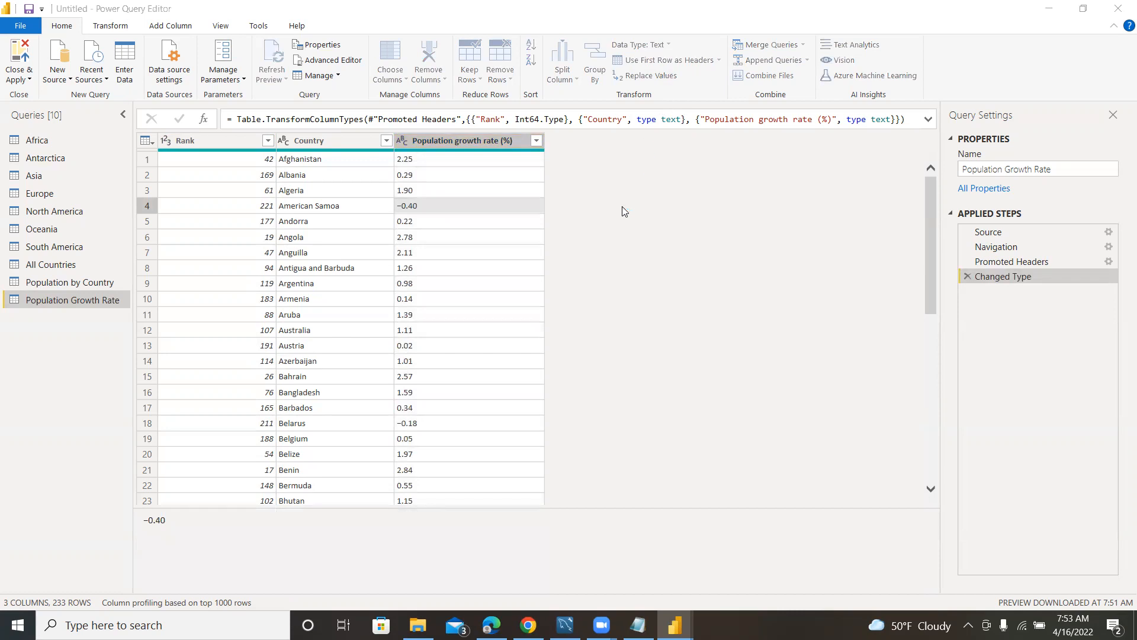
{"action": "left_click", "coordinate": [380, 284]}
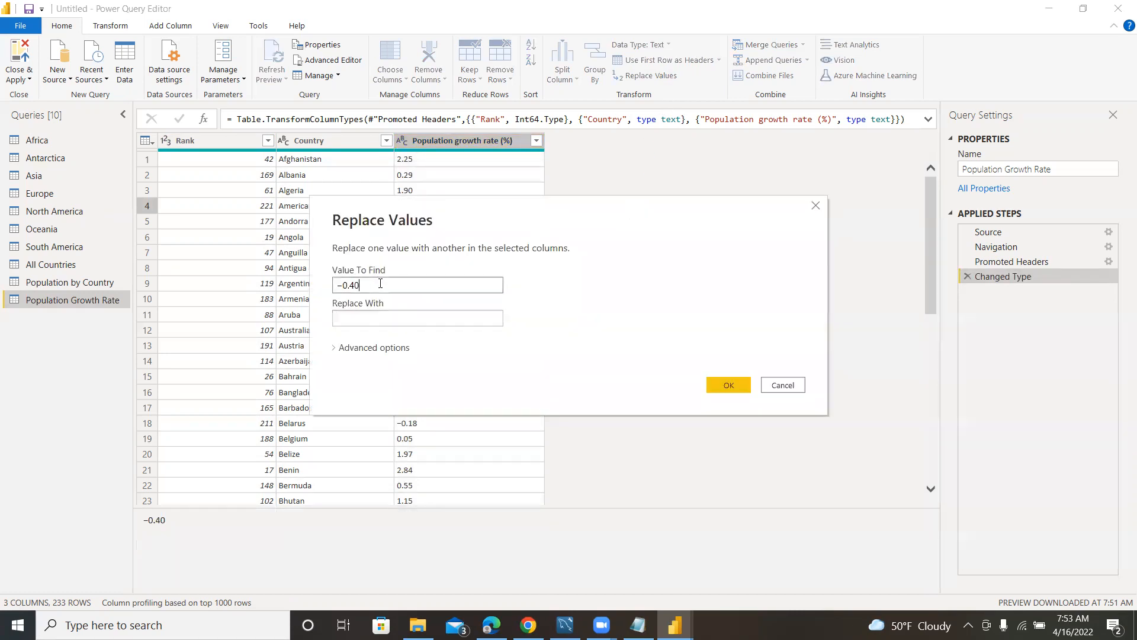
{"action": "key", "text": "BackSpace"}
{"action": "key", "text": "BackSpace"}
{"action": "left_click", "coordinate": [359, 318]}
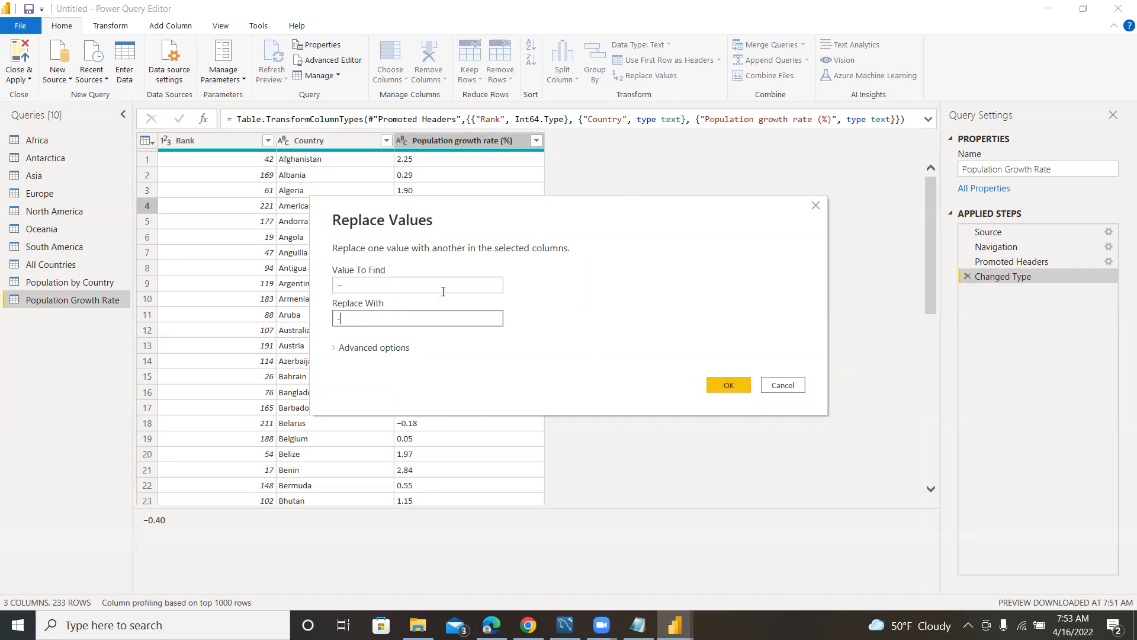
{"action": "left_click", "coordinate": [721, 385]}
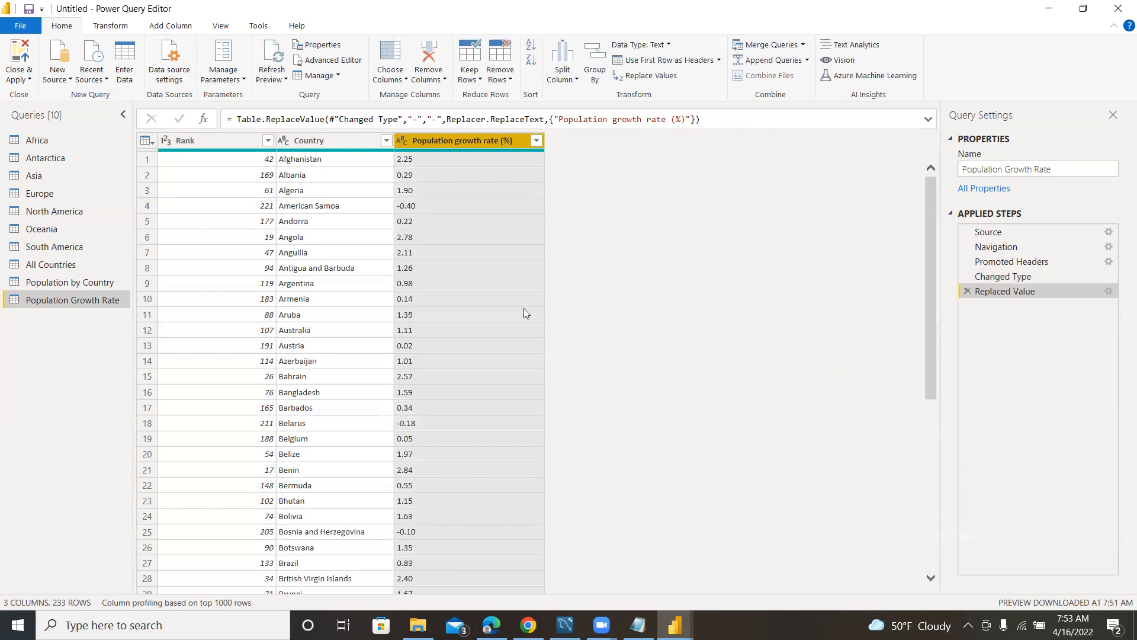
Change the Population growth rate (%) column's data type to Decimal Number and check its values.
{"action": "left_click", "coordinate": [404, 141]}
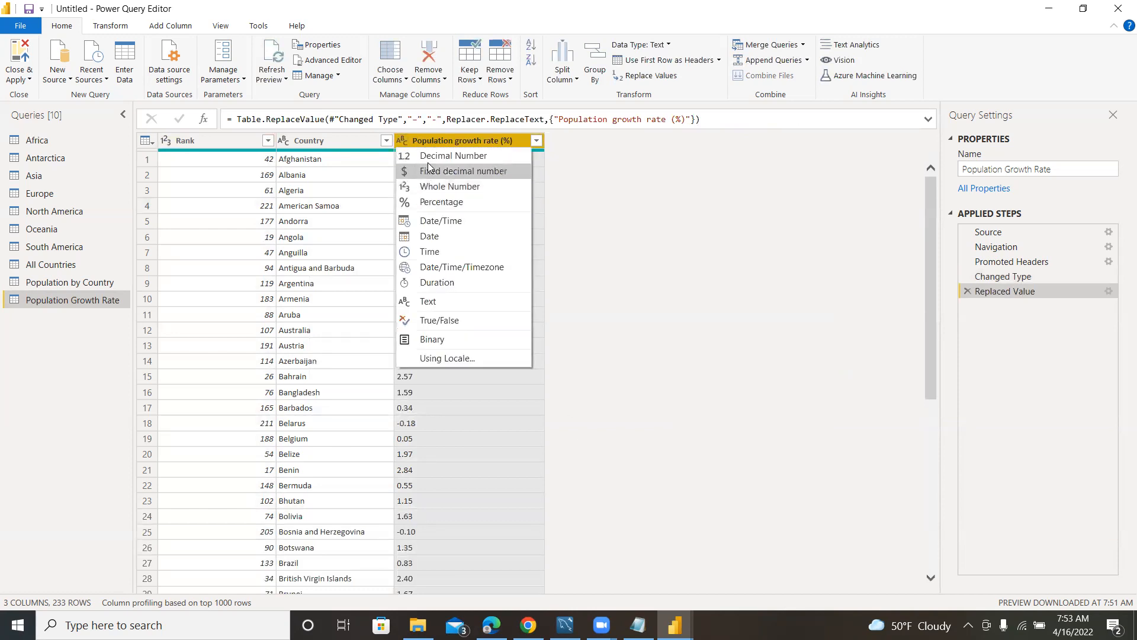
{"action": "left_click", "coordinate": [432, 157]}
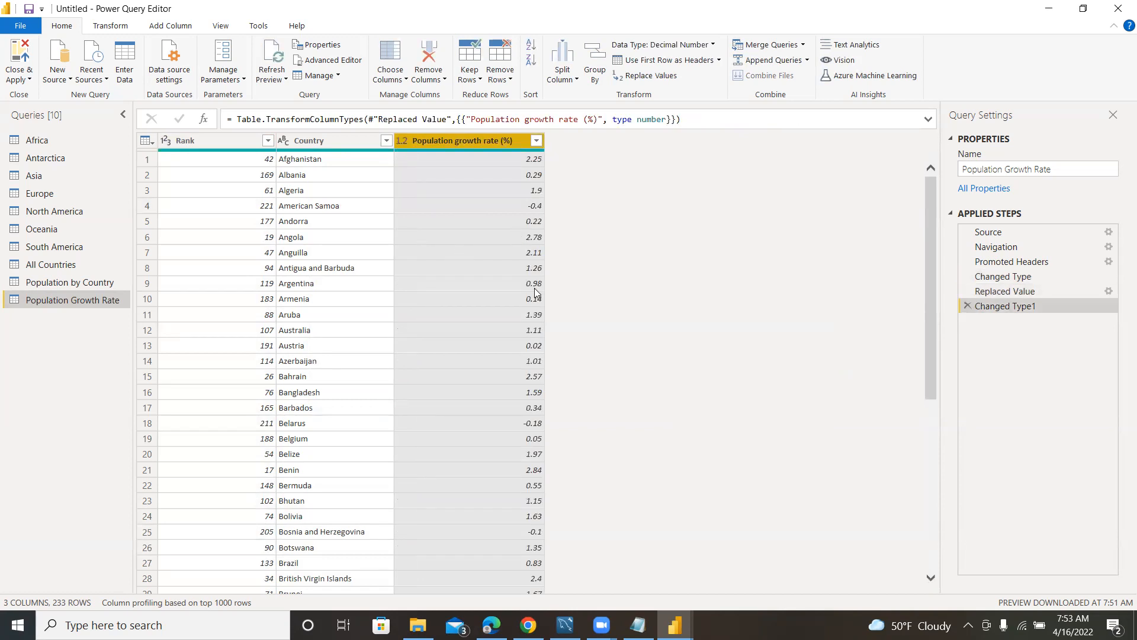
{"action": "scroll", "coordinate": [535, 284], "scroll_direction": "down", "scroll_amount": 5}
{"action": "scroll", "coordinate": [536, 301], "scroll_direction": "up", "scroll_amount": 5}
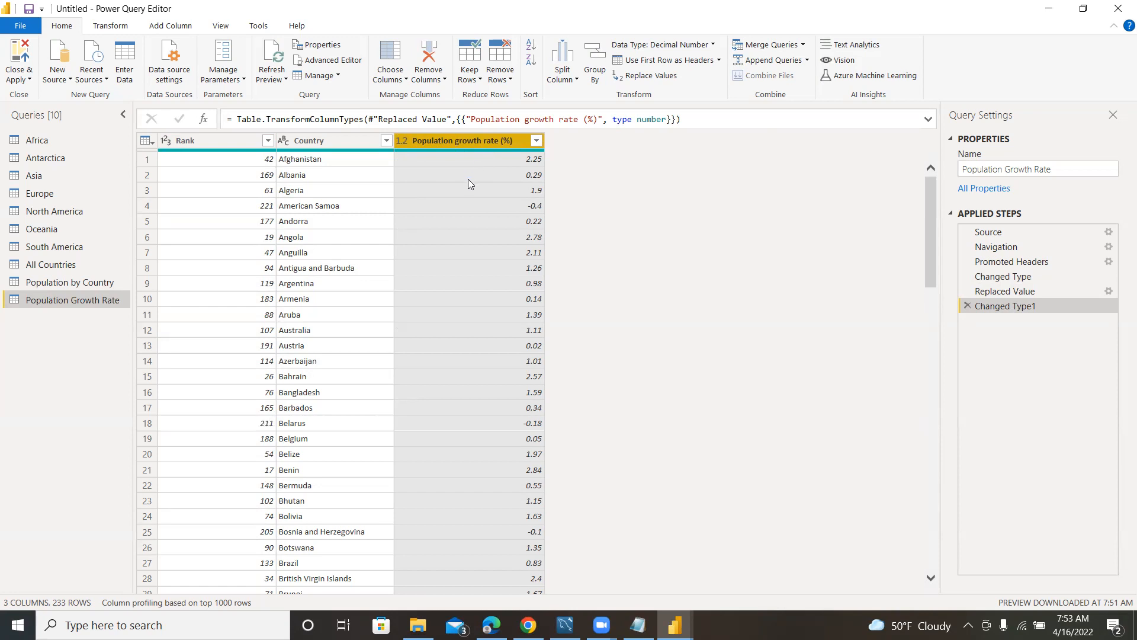
Convert the Date column of the Population by Country query to the Date type as a new step.
{"action": "left_click", "coordinate": [74, 284]}
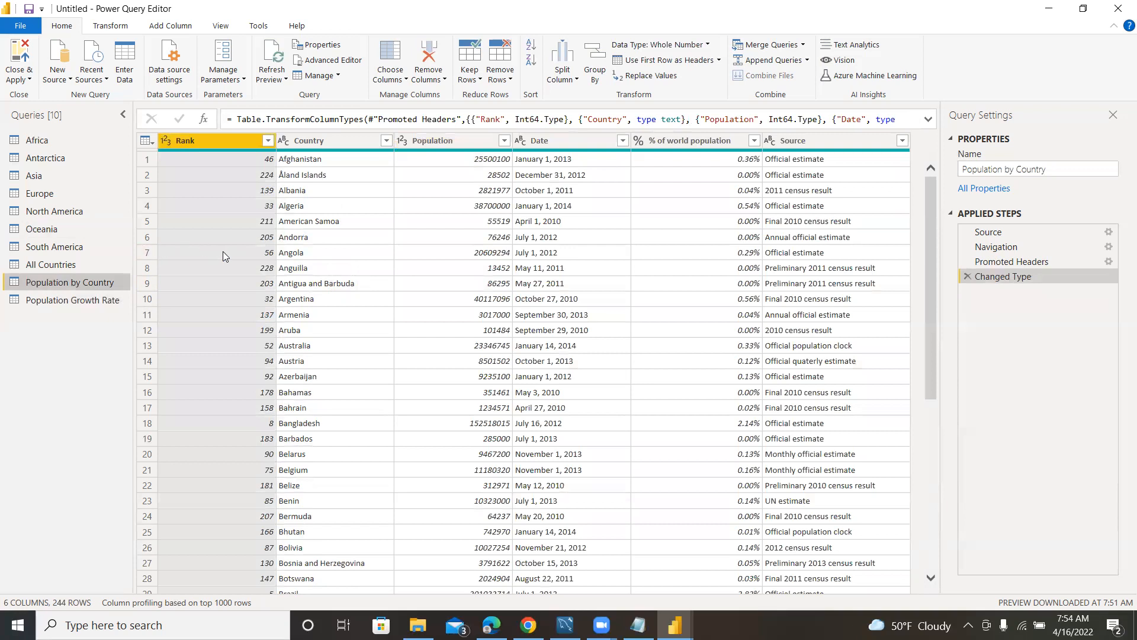
{"action": "left_click", "coordinate": [77, 301]}
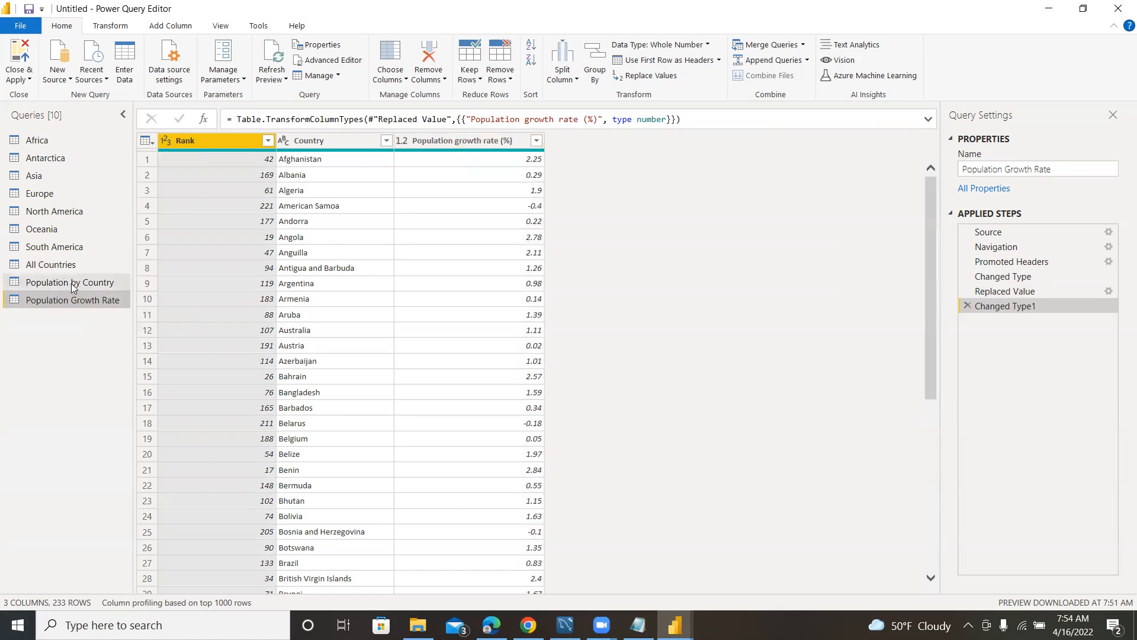
{"action": "left_click", "coordinate": [71, 284]}
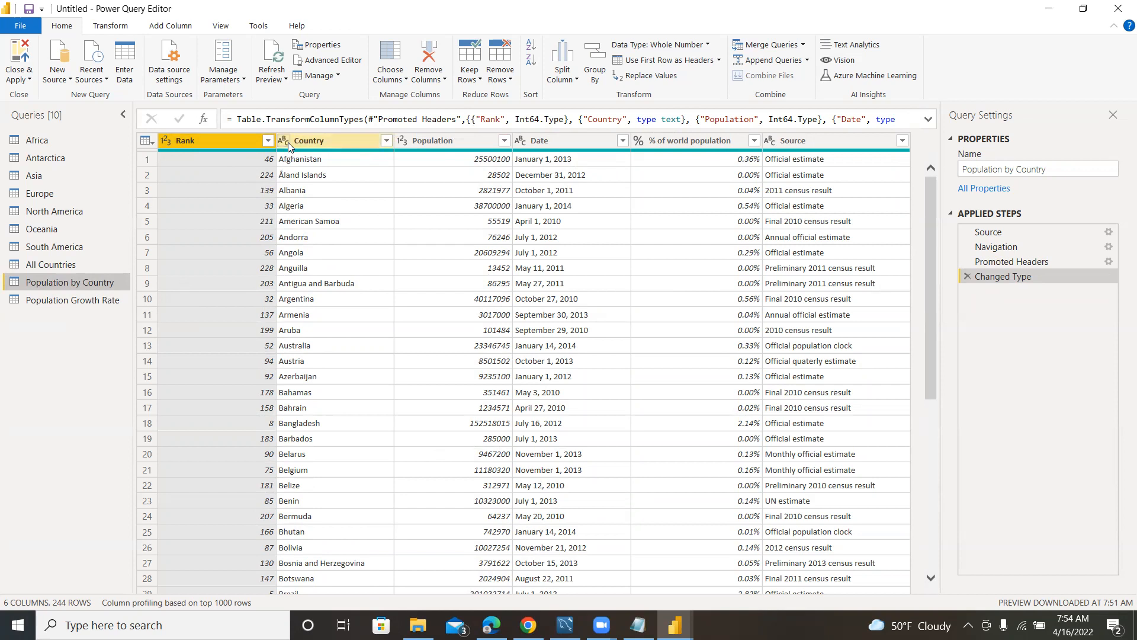
{"action": "left_click", "coordinate": [518, 140]}
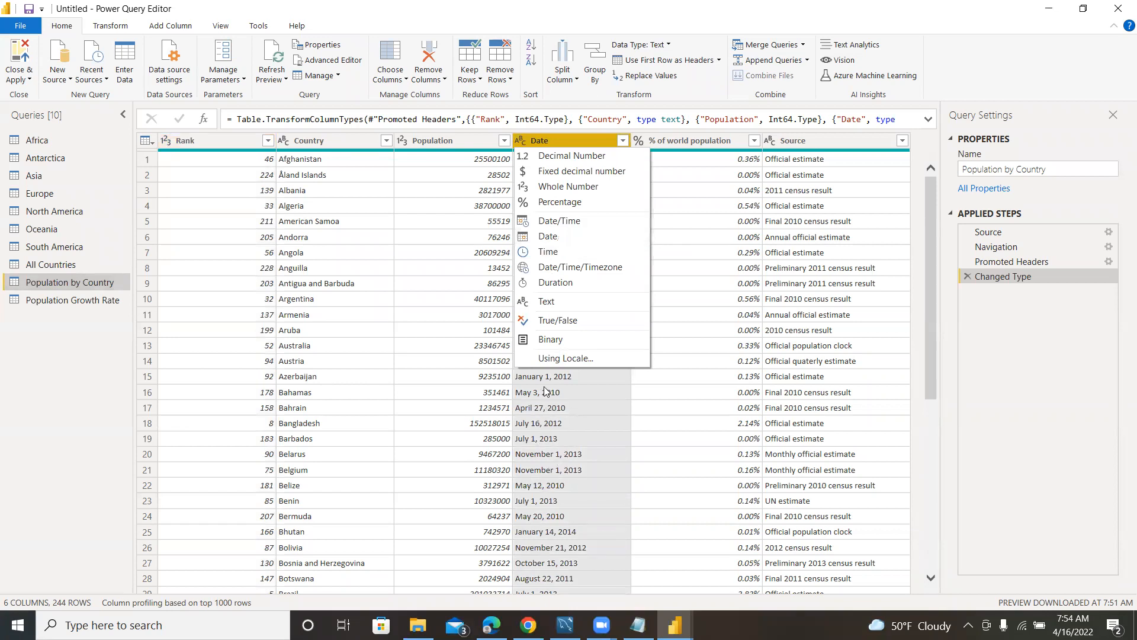
{"action": "left_click", "coordinate": [551, 237]}
{"action": "left_click", "coordinate": [627, 351]}
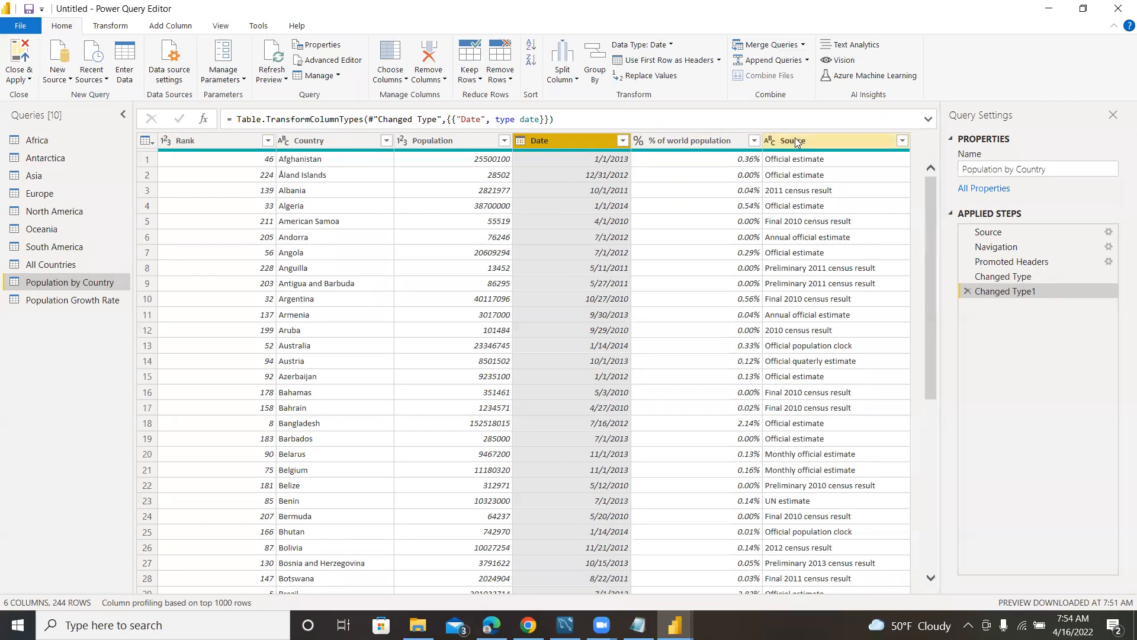
{"action": "scroll", "coordinate": [812, 308], "scroll_direction": "down", "scroll_amount": 3}
{"action": "scroll", "coordinate": [770, 367], "scroll_direction": "up", "scroll_amount": 3}
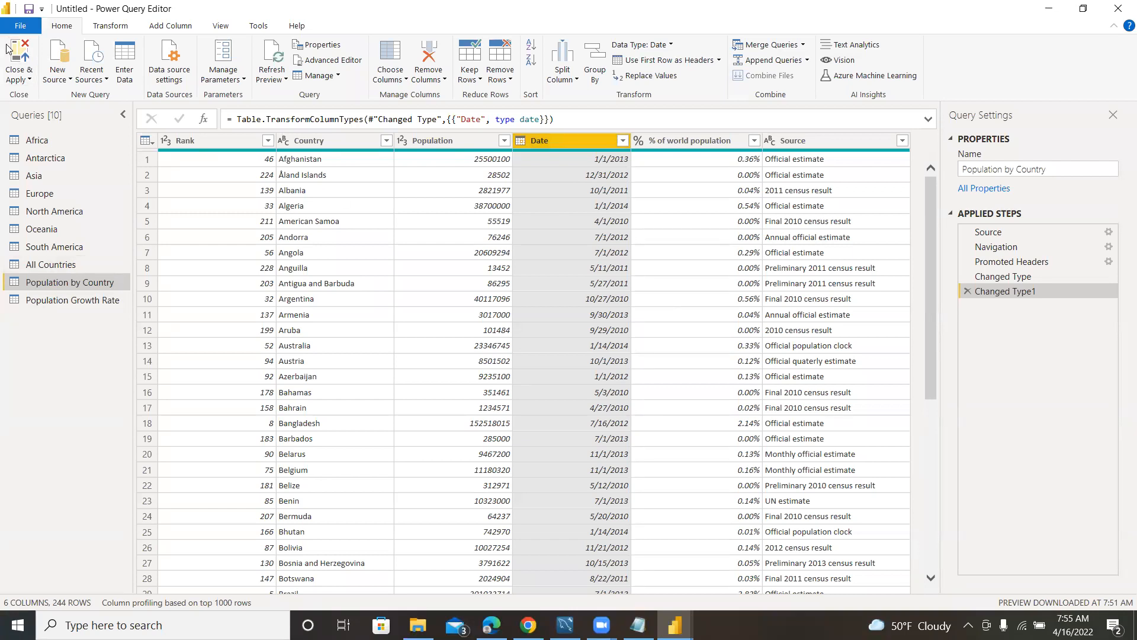
Close the query editor with the changes applied and move All Countries nearer to the new population tables in the model diagram.
{"action": "left_click", "coordinate": [17, 67]}
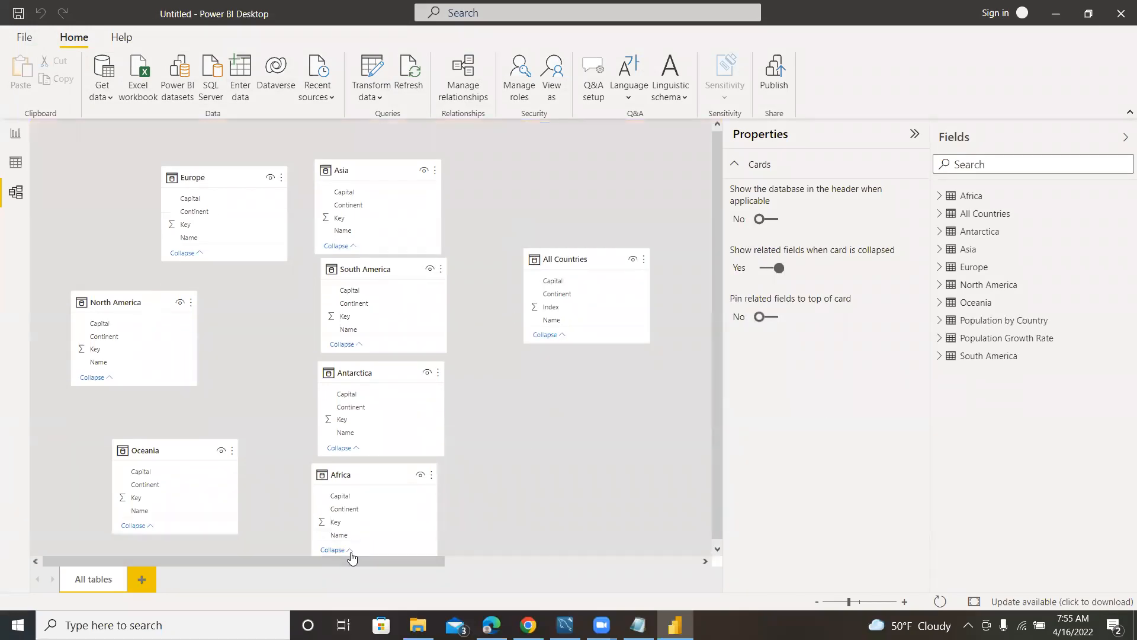
{"action": "left_click_drag", "start_coordinate": [352, 560], "coordinate": [645, 533]}
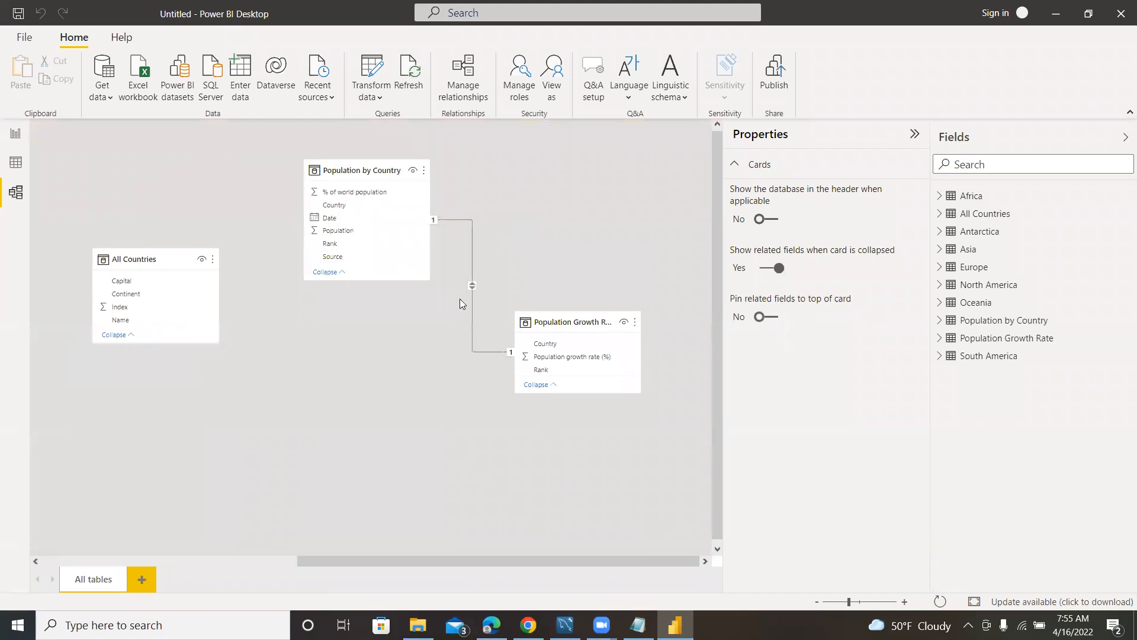
{"action": "left_click_drag", "start_coordinate": [157, 249], "coordinate": [226, 298]}
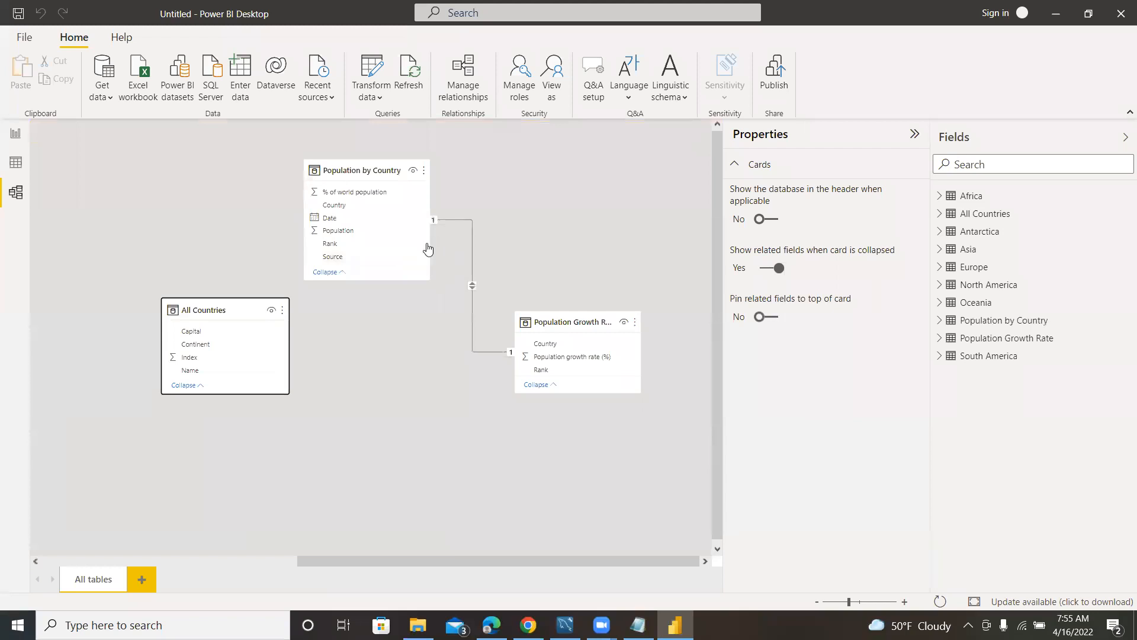
Delete the automatic relationship between Population by Country and Population Growth Rate.
{"action": "right_click", "coordinate": [473, 286]}
{"action": "left_click", "coordinate": [483, 303]}
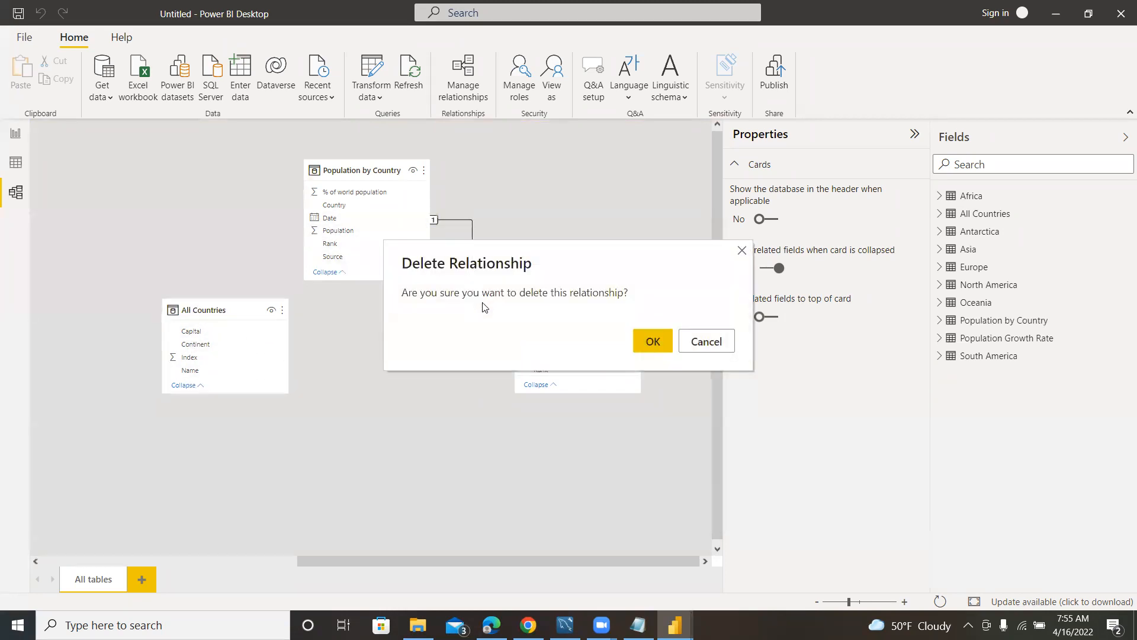
{"action": "left_click", "coordinate": [654, 348]}
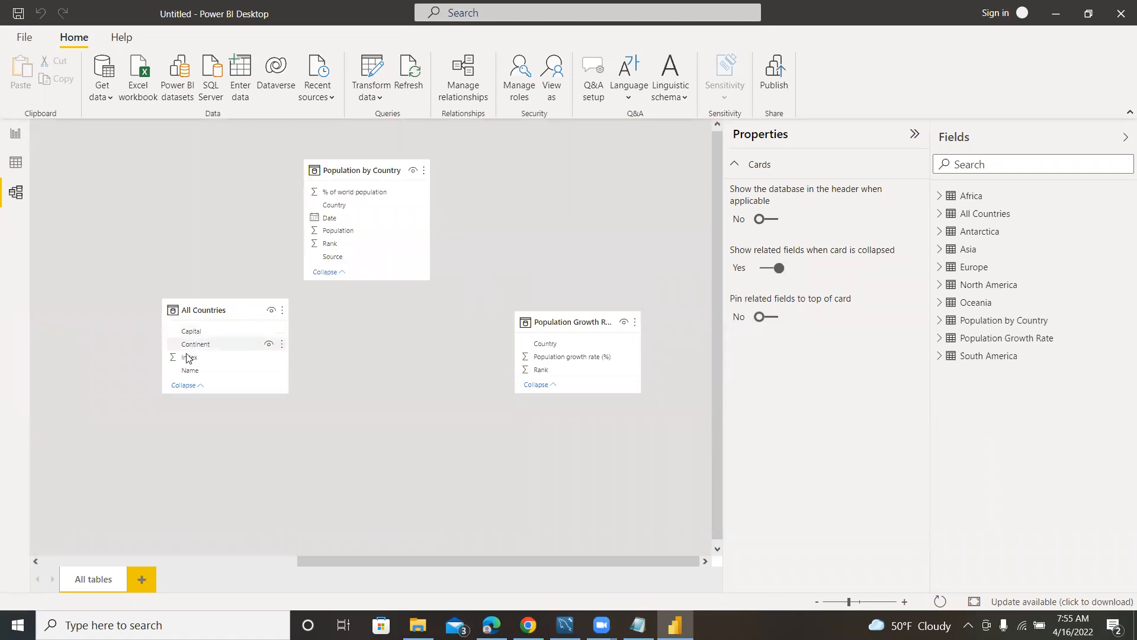
Review the rows of All Countries, Population by Country and Population Growth Rate, and return to the model diagram.
{"action": "left_click", "coordinate": [987, 220]}
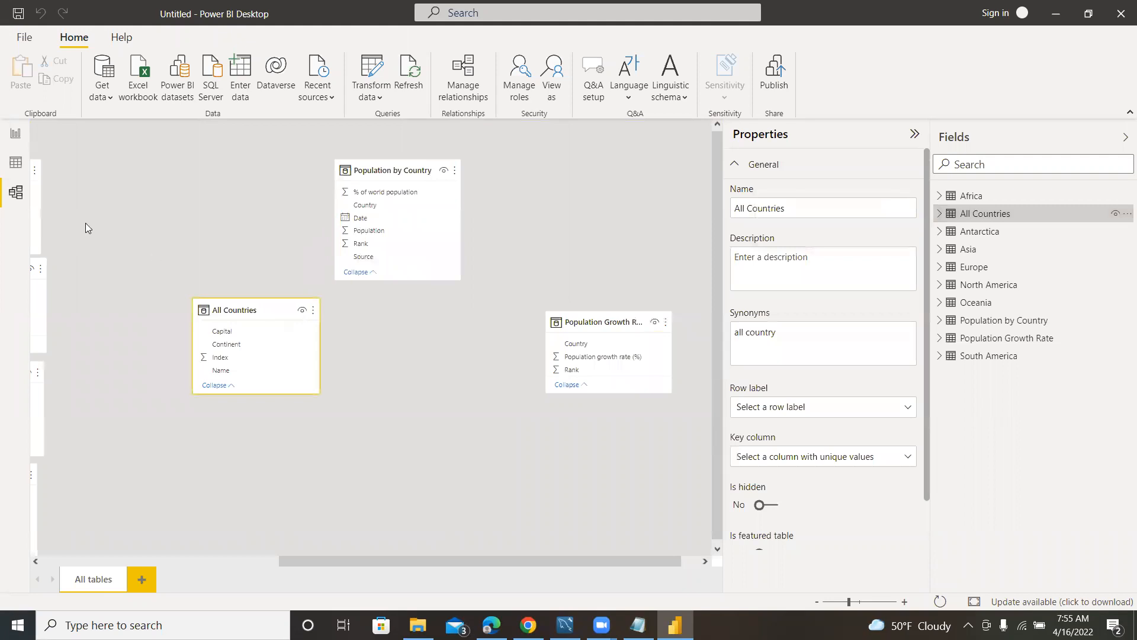
{"action": "left_click", "coordinate": [14, 163]}
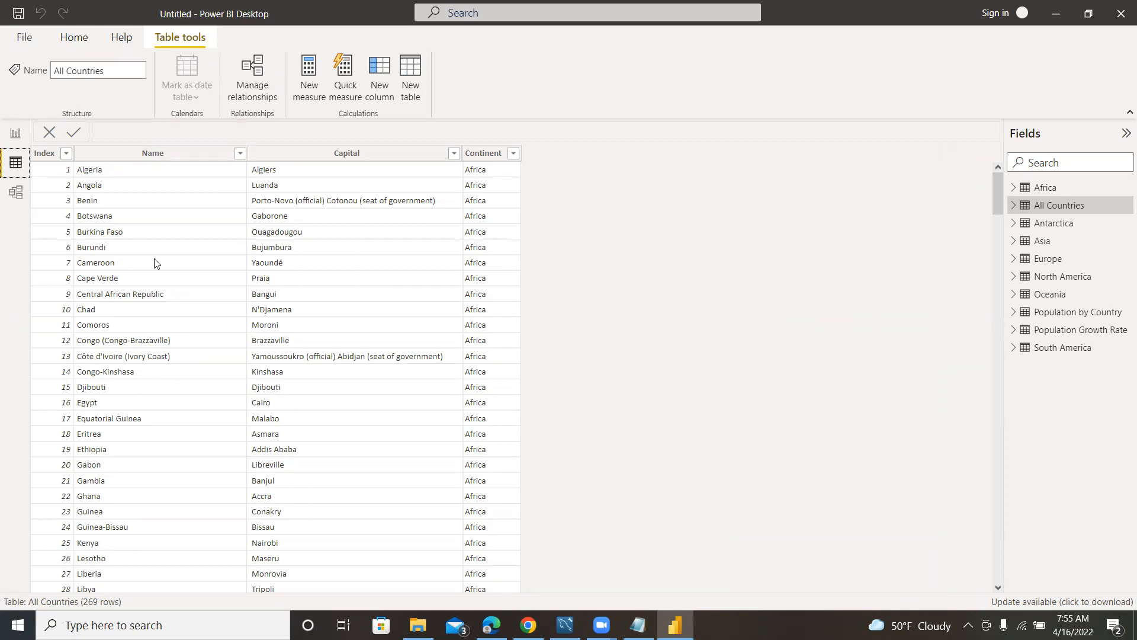
{"action": "left_click", "coordinate": [1061, 312]}
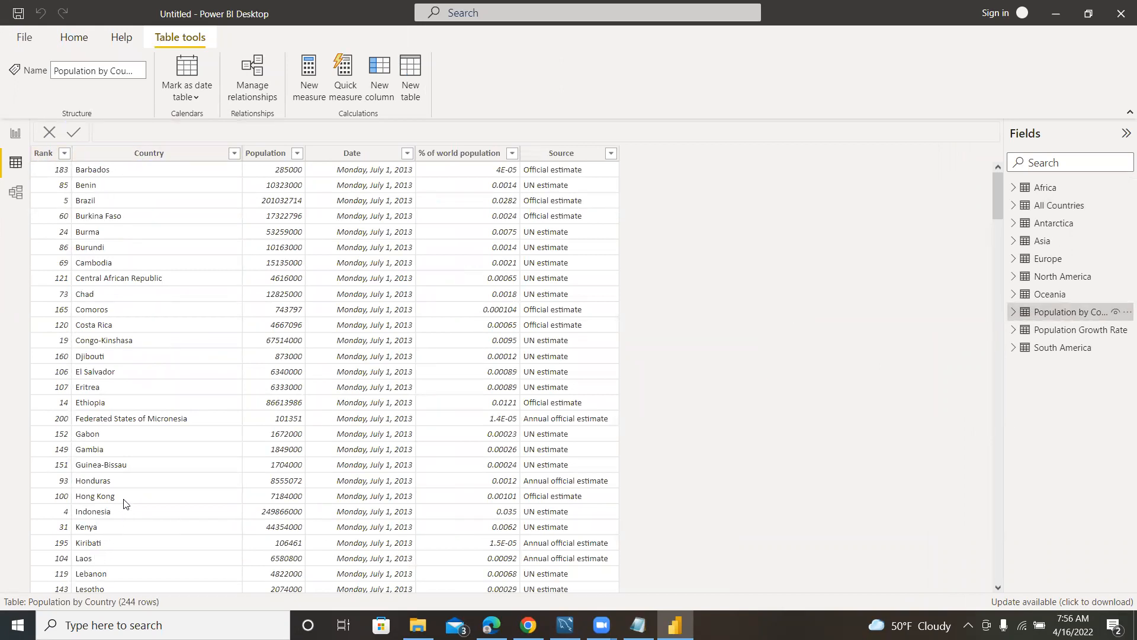
{"action": "left_click", "coordinate": [1069, 332]}
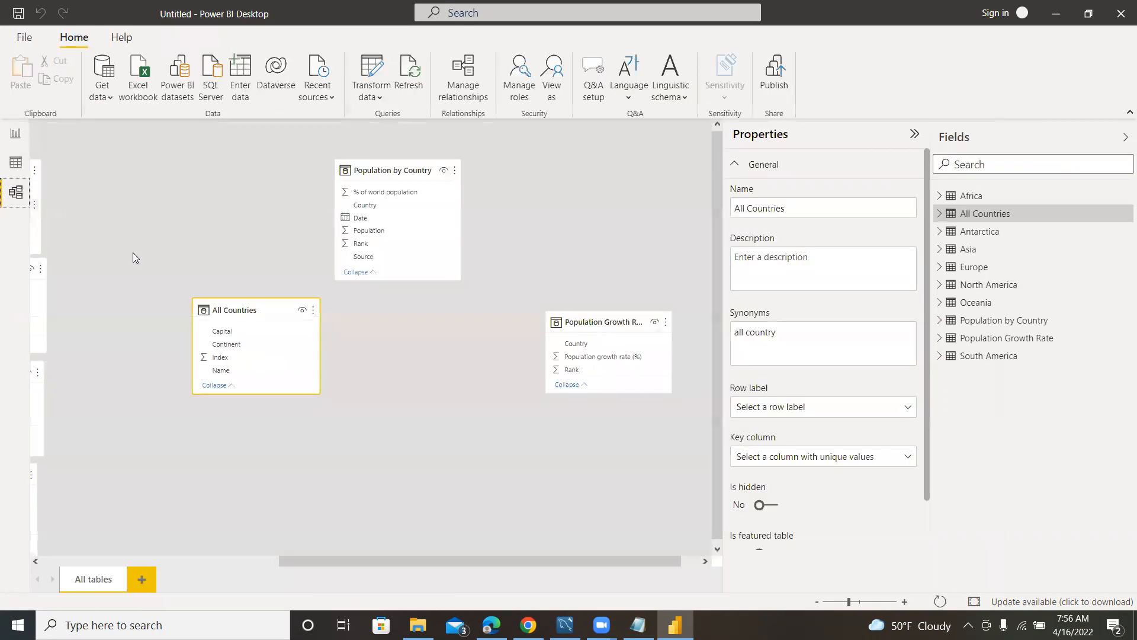
{"action": "left_click", "coordinate": [15, 192]}
Move the Population Growth Rate table closer to All Countries, below Population by Country in the model diagram.
{"action": "left_click_drag", "start_coordinate": [594, 320], "coordinate": [652, 330]}
{"action": "left_click_drag", "start_coordinate": [493, 561], "coordinate": [541, 560]}
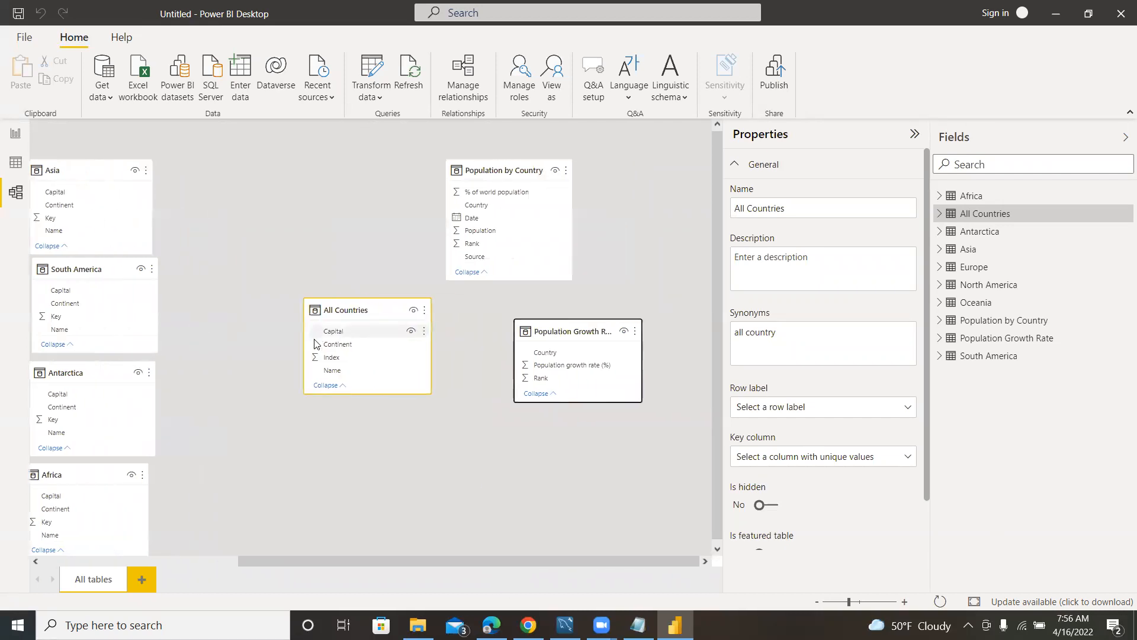
{"action": "left_click", "coordinate": [910, 600]}
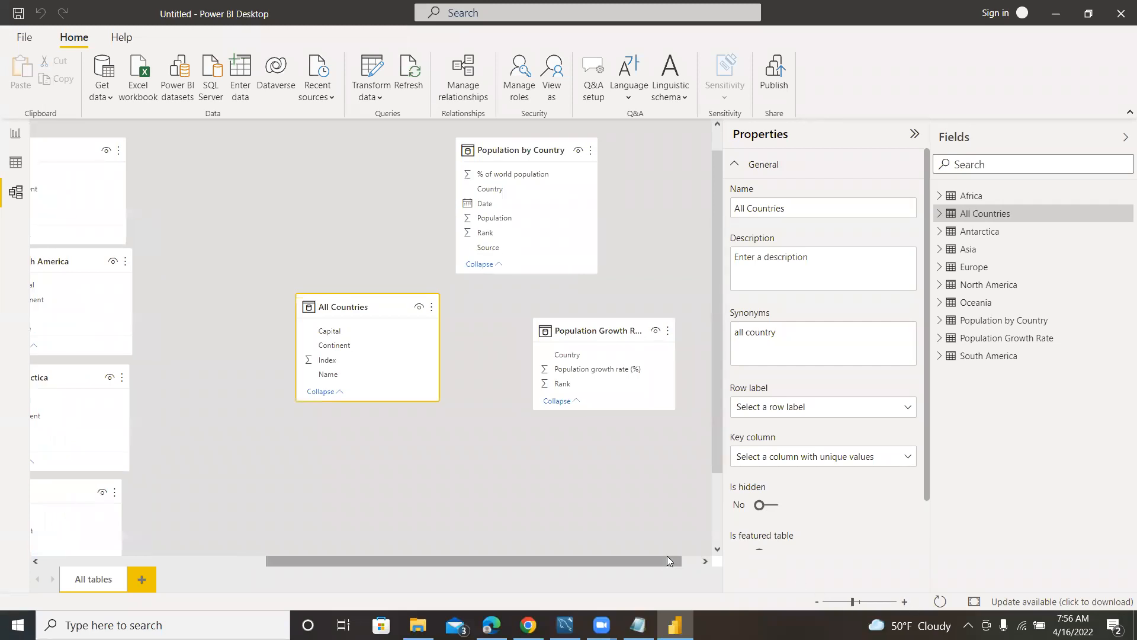
{"action": "left_click_drag", "start_coordinate": [667, 560], "coordinate": [685, 561]}
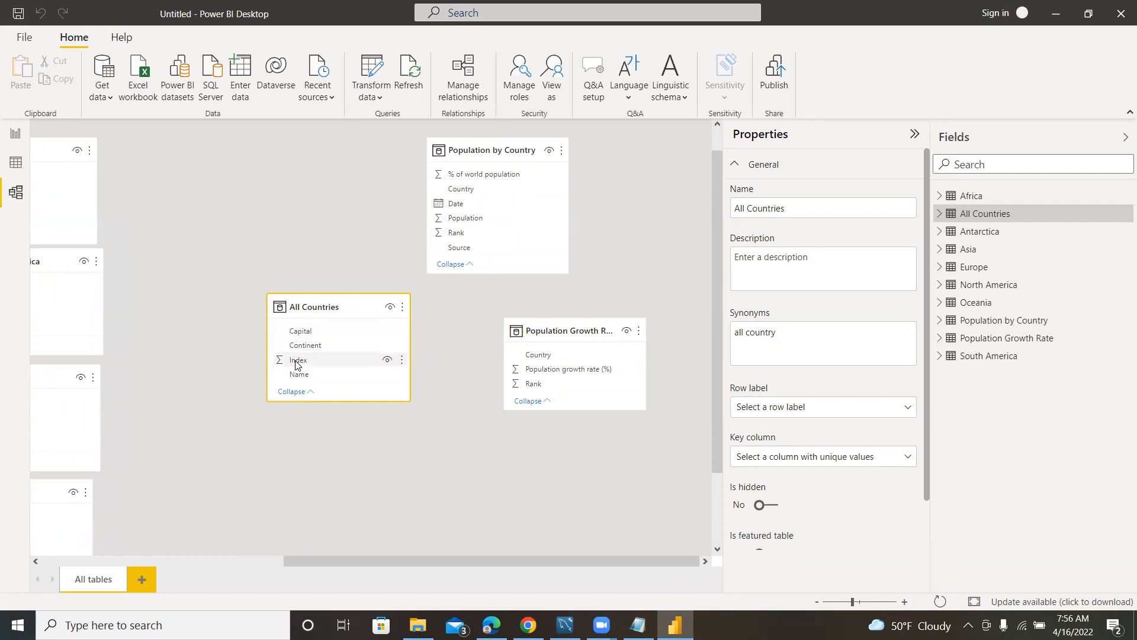
Create relationships from the Name field of All Countries to Country in Population by Country and to the Population Growth Rate table.
{"action": "left_click_drag", "start_coordinate": [295, 378], "coordinate": [453, 188]}
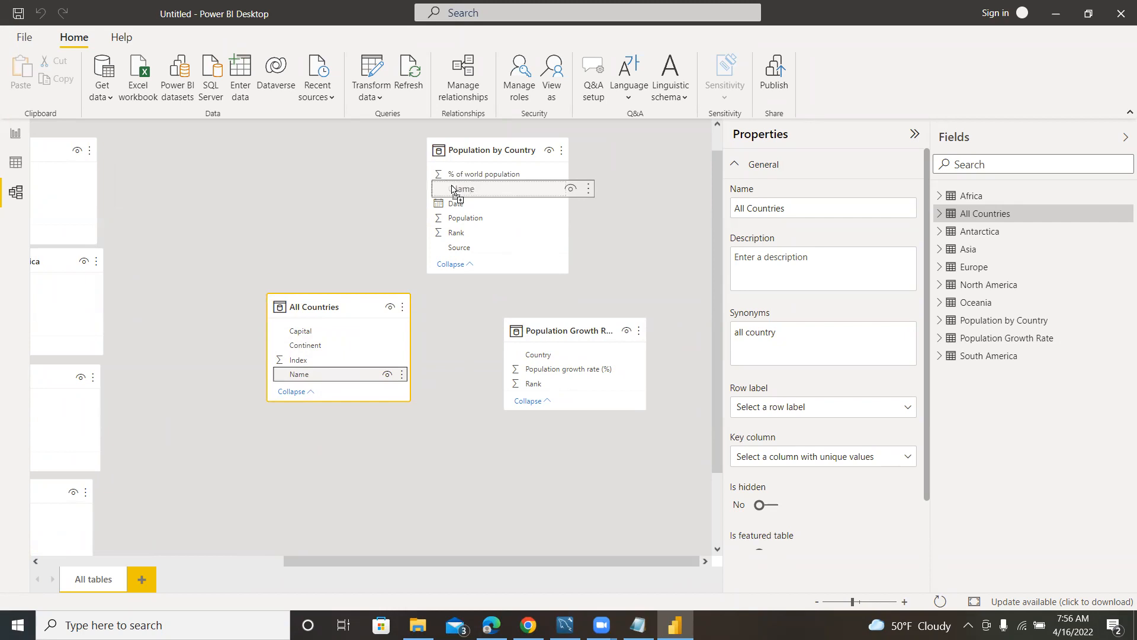
{"action": "mouse_move", "coordinate": [453, 189]}
{"action": "left_mouse_down"}
{"action": "mouse_move", "coordinate": [297, 399]}
{"action": "mouse_move", "coordinate": [287, 373]}
{"action": "mouse_move", "coordinate": [418, 282]}
{"action": "mouse_move", "coordinate": [447, 190]}
{"action": "left_mouse_up"}
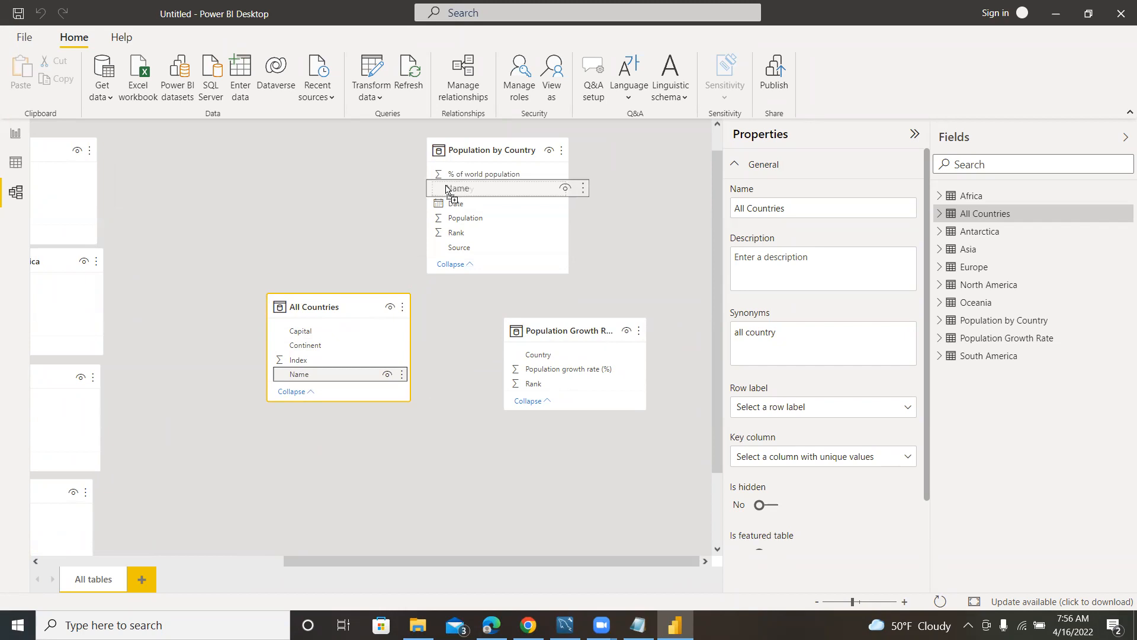
{"action": "left_click_drag", "start_coordinate": [447, 189], "coordinate": [447, 190]}
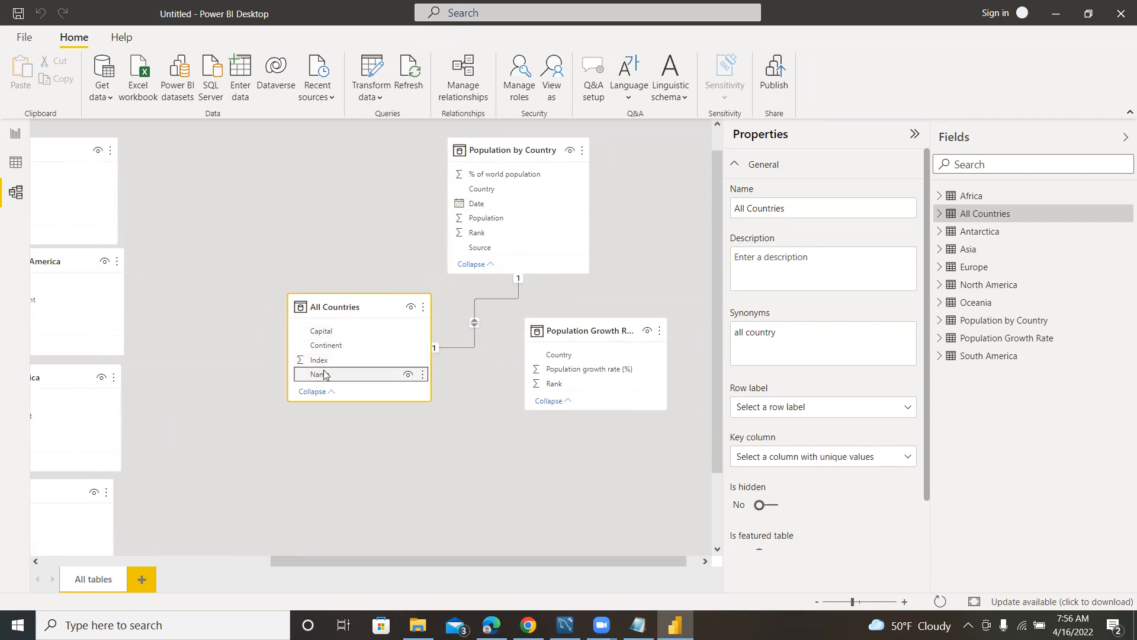
{"action": "left_click_drag", "start_coordinate": [323, 376], "coordinate": [537, 387]}
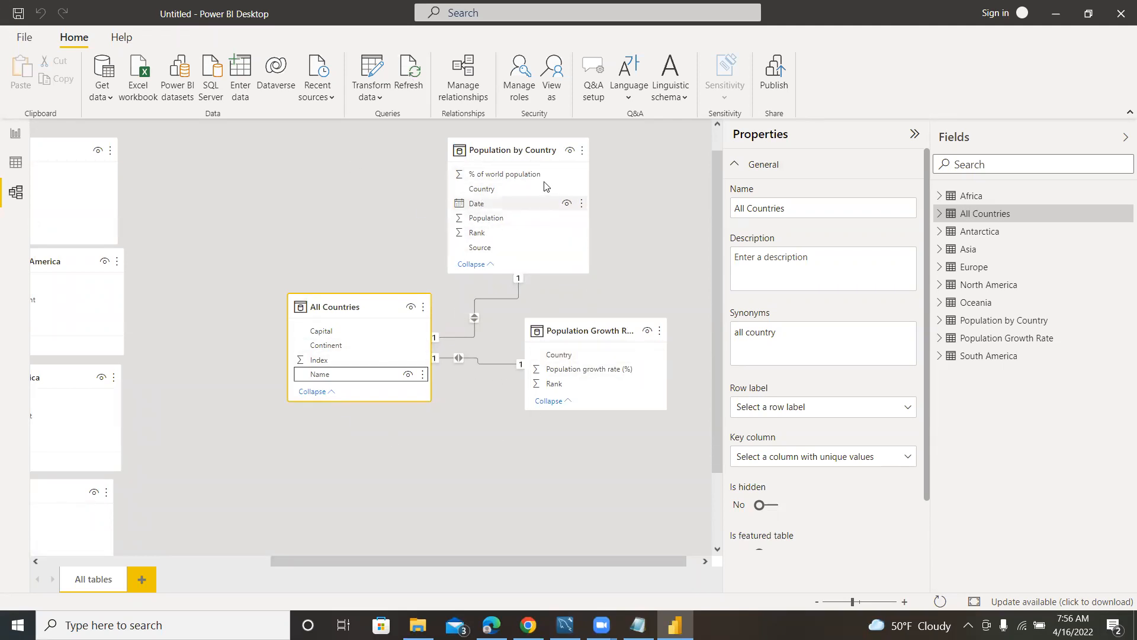
Open the Power Query Editor and display the All Countries query.
{"action": "left_click_drag", "start_coordinate": [297, 243], "coordinate": [298, 240]}
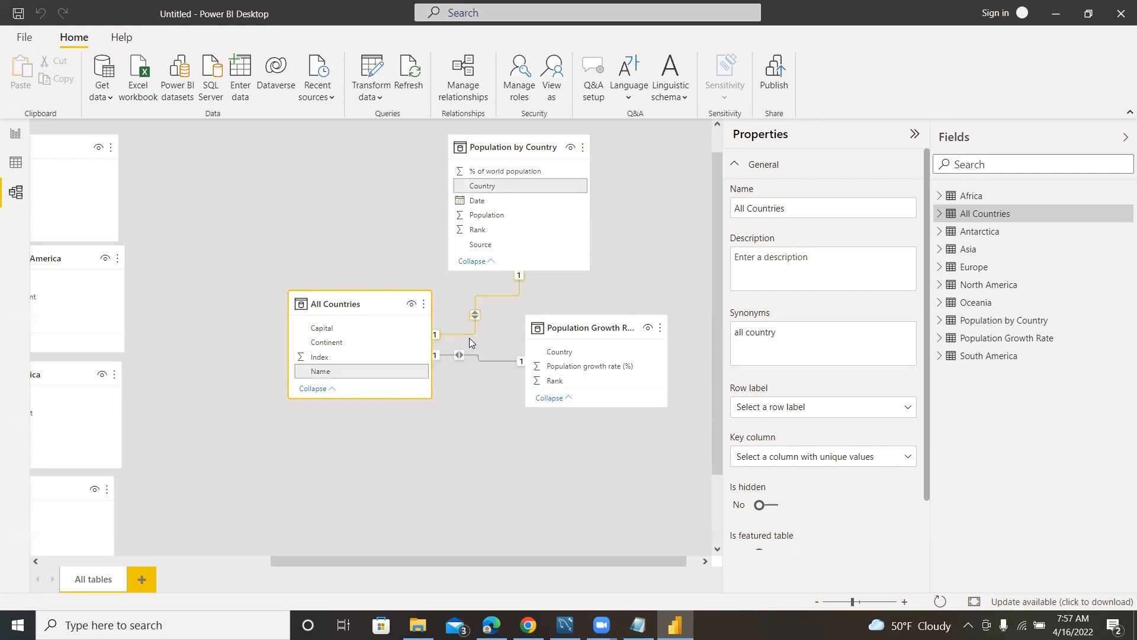
{"action": "left_click", "coordinate": [14, 163]}
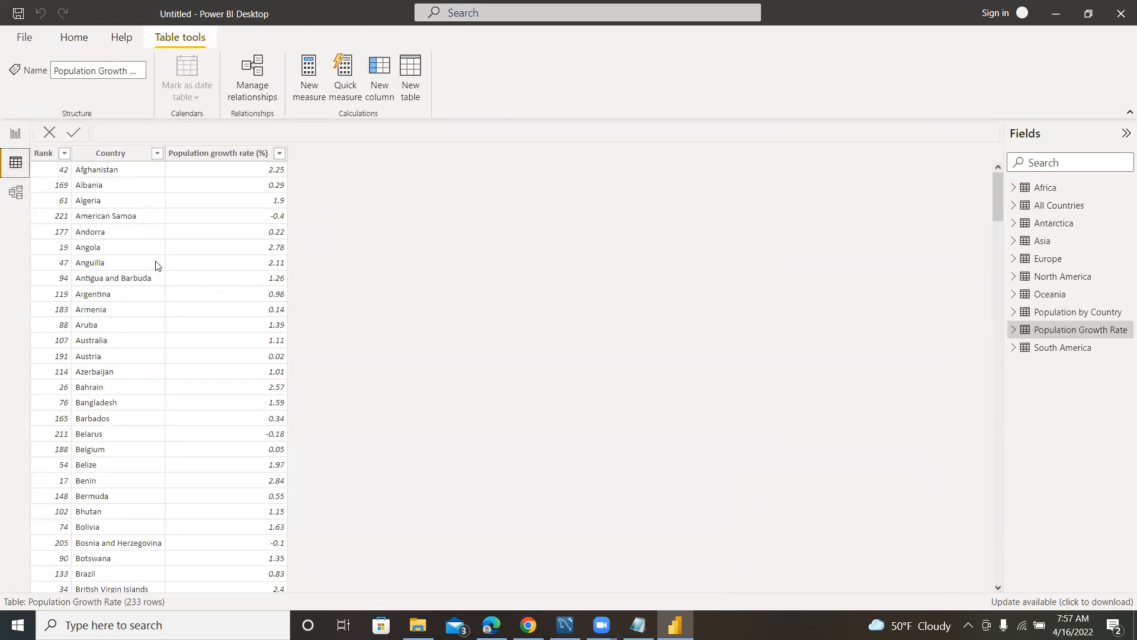
{"action": "left_click", "coordinate": [15, 133]}
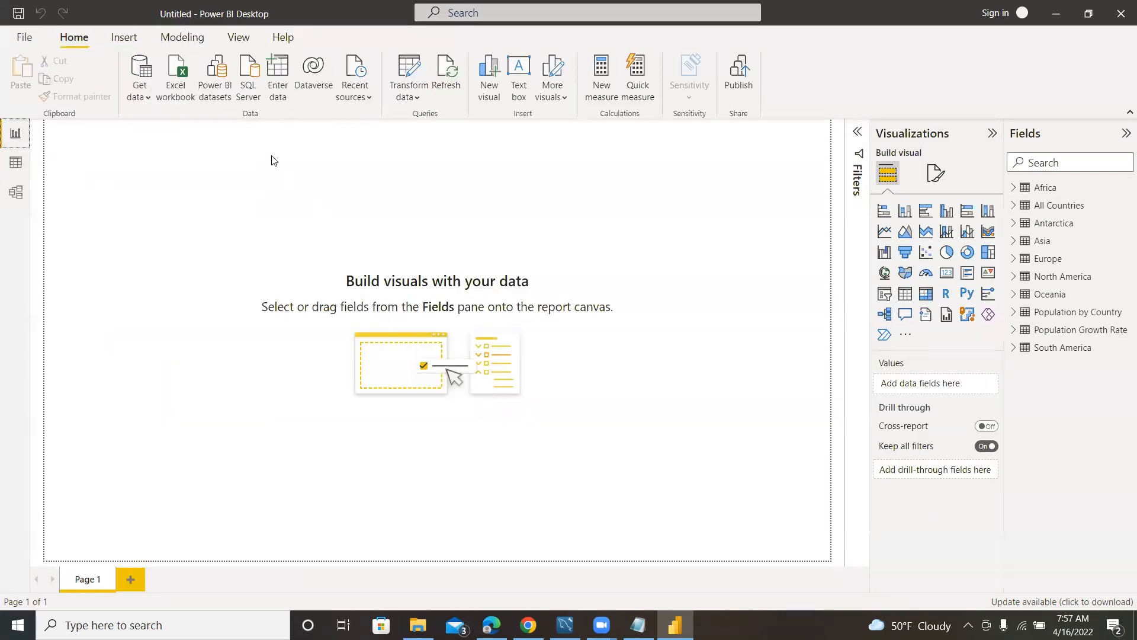
{"action": "left_click", "coordinate": [410, 63]}
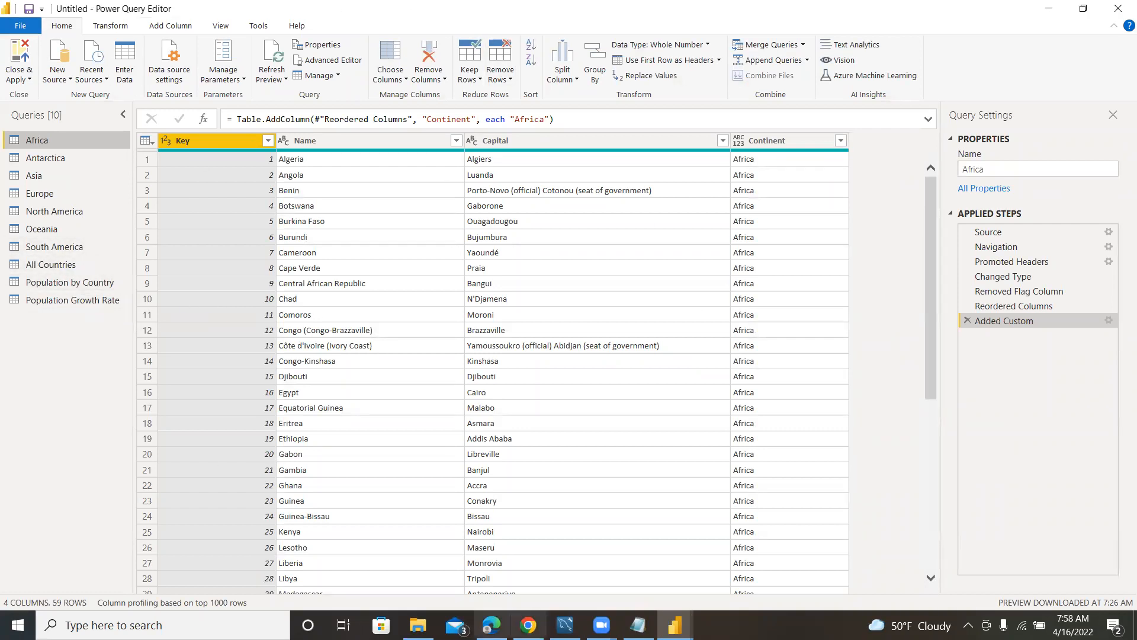
{"action": "left_click", "coordinate": [55, 266]}
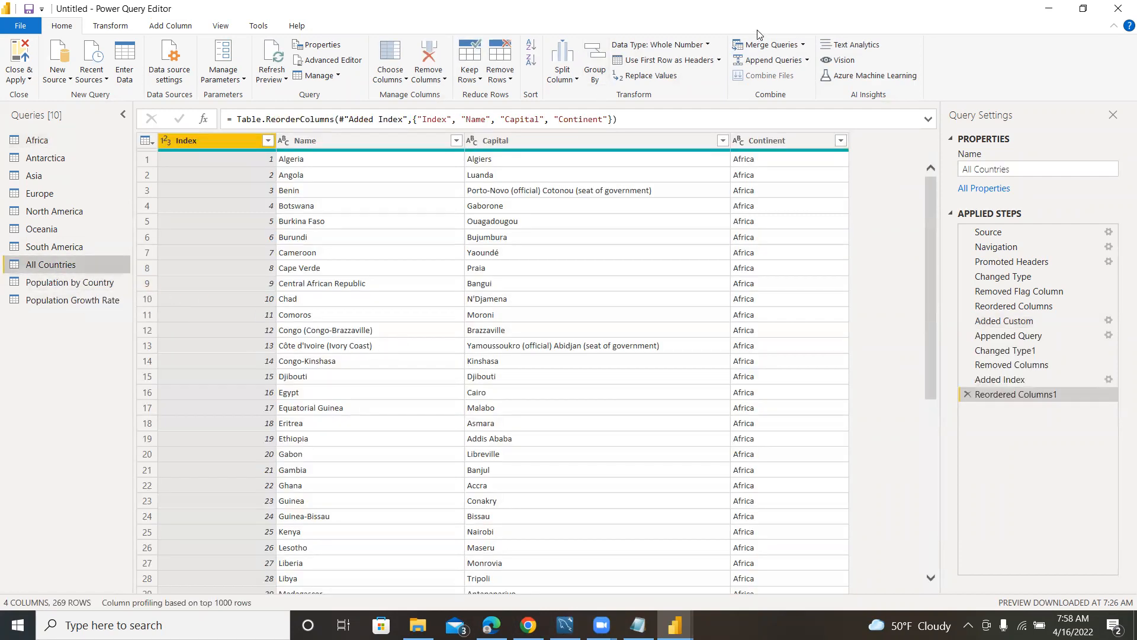
{"action": "left_click", "coordinate": [803, 45]}
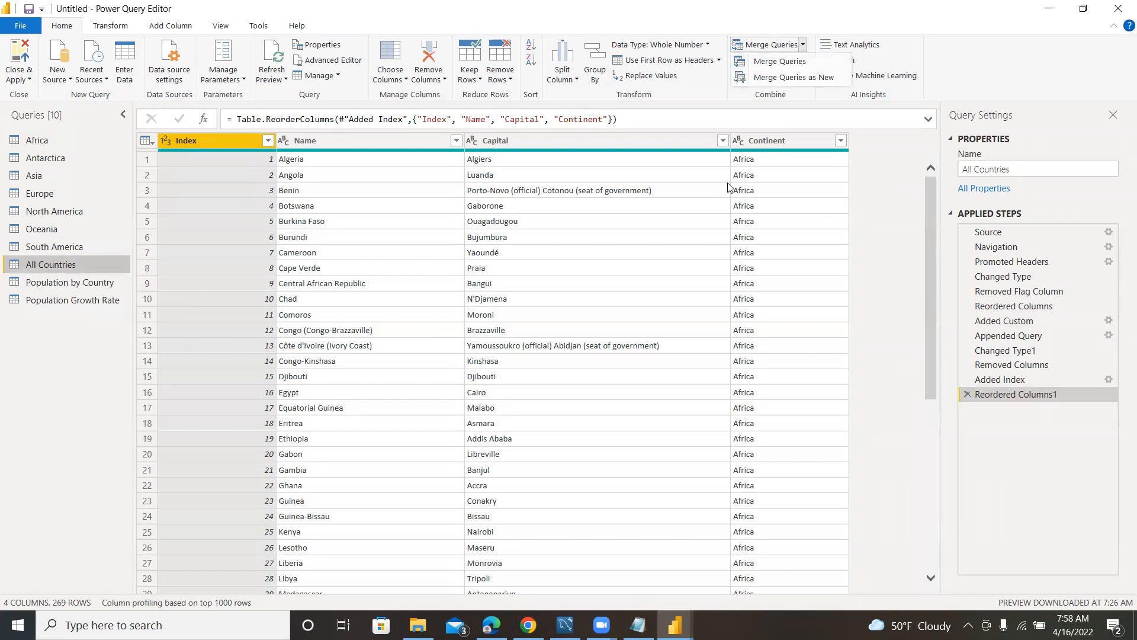
{"action": "left_click", "coordinate": [951, 6]}
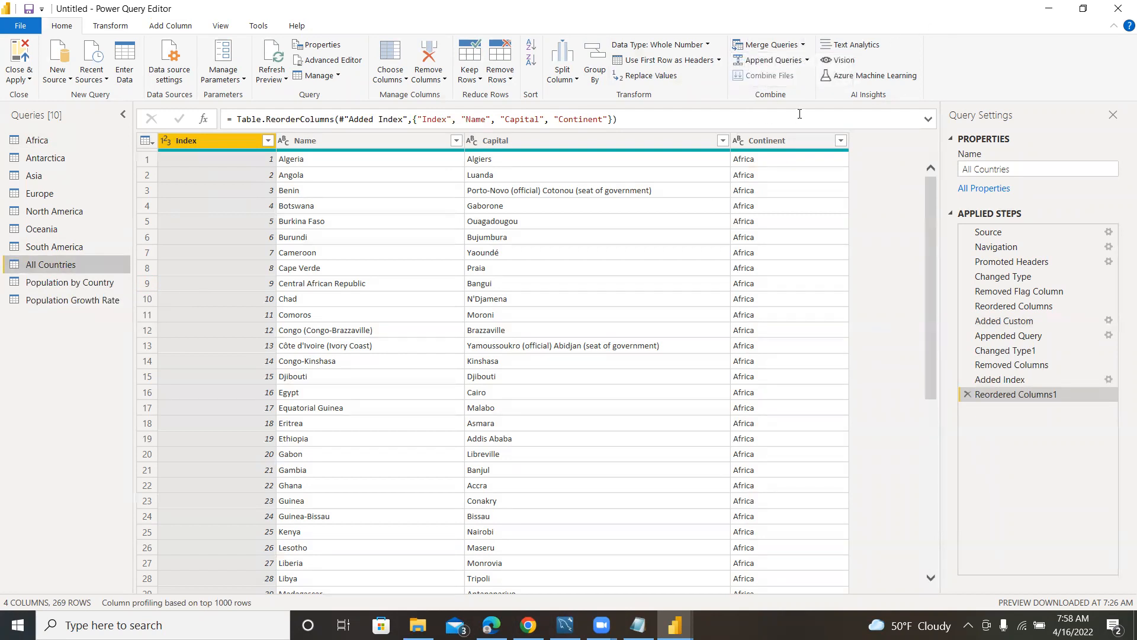
{"action": "left_click", "coordinate": [804, 45]}
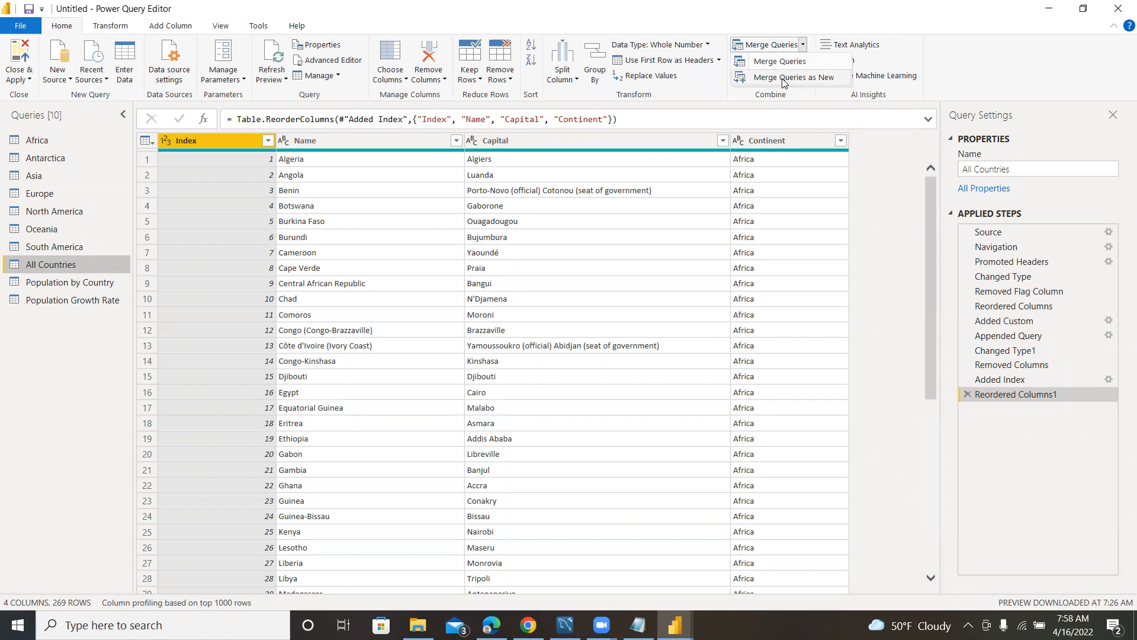
{"action": "left_click", "coordinate": [782, 79]}
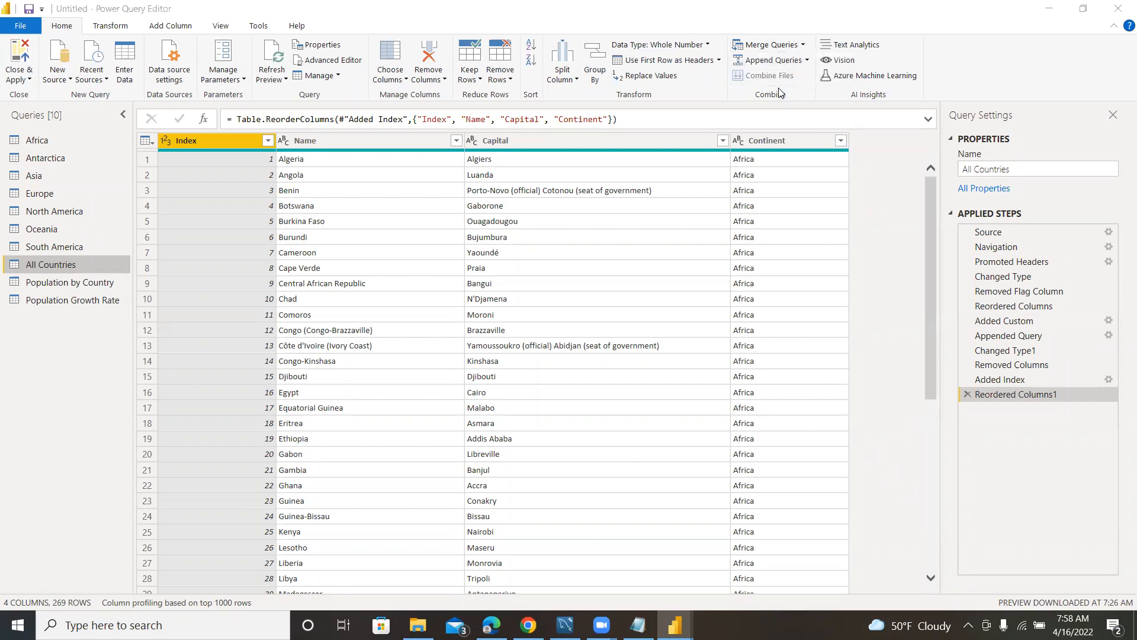
{"action": "left_click", "coordinate": [816, 83]}
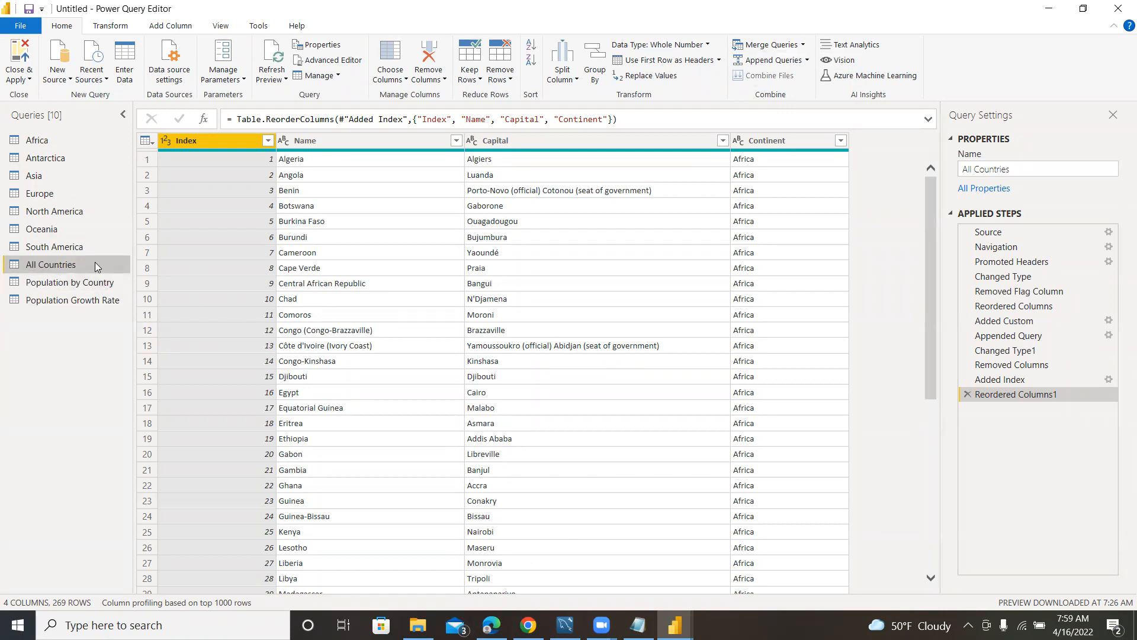
Review the columns of the Population by Country and Population Growth Rate queries, and return to All Countries.
{"action": "left_click", "coordinate": [60, 279]}
{"action": "key", "text": "Down"}
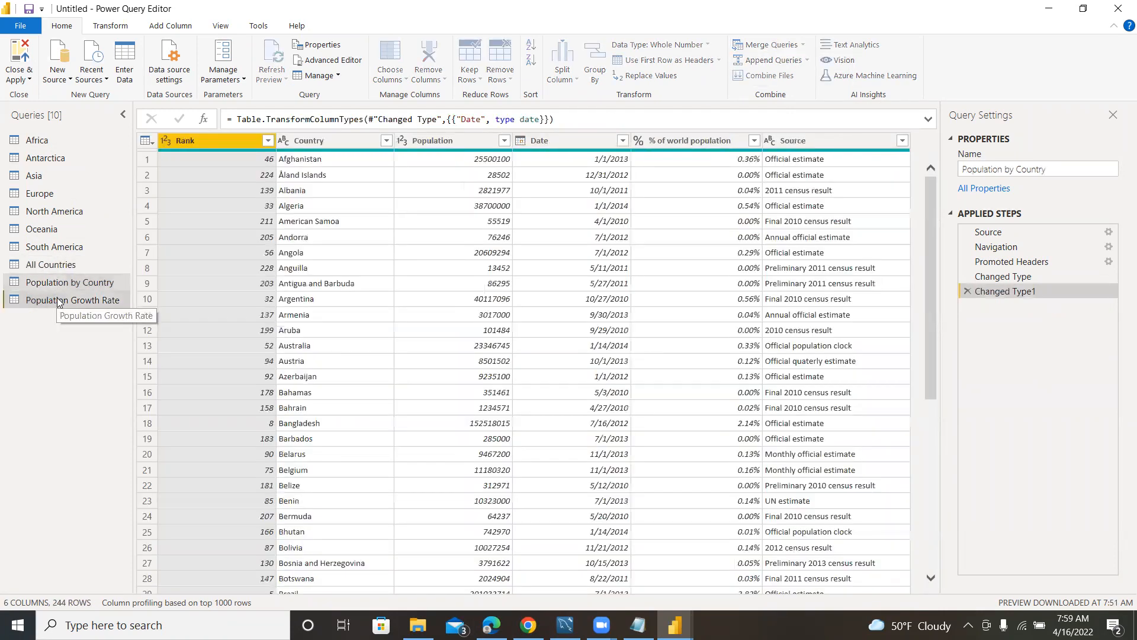
{"action": "left_click", "coordinate": [57, 265]}
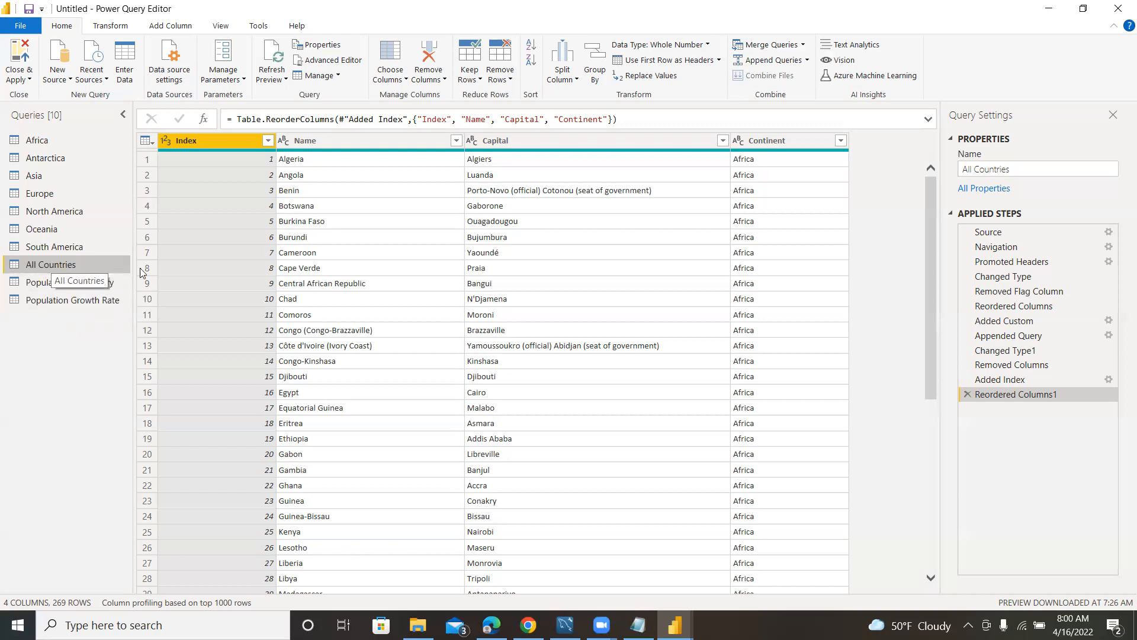
{"action": "left_click", "coordinate": [61, 281]}
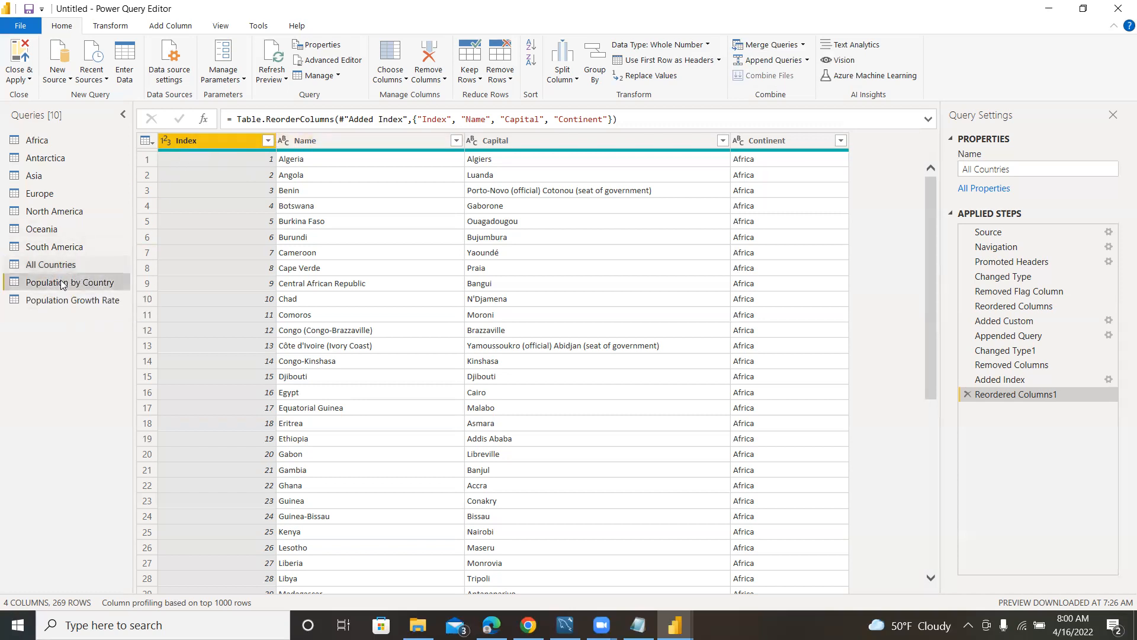
{"action": "left_click", "coordinate": [89, 300]}
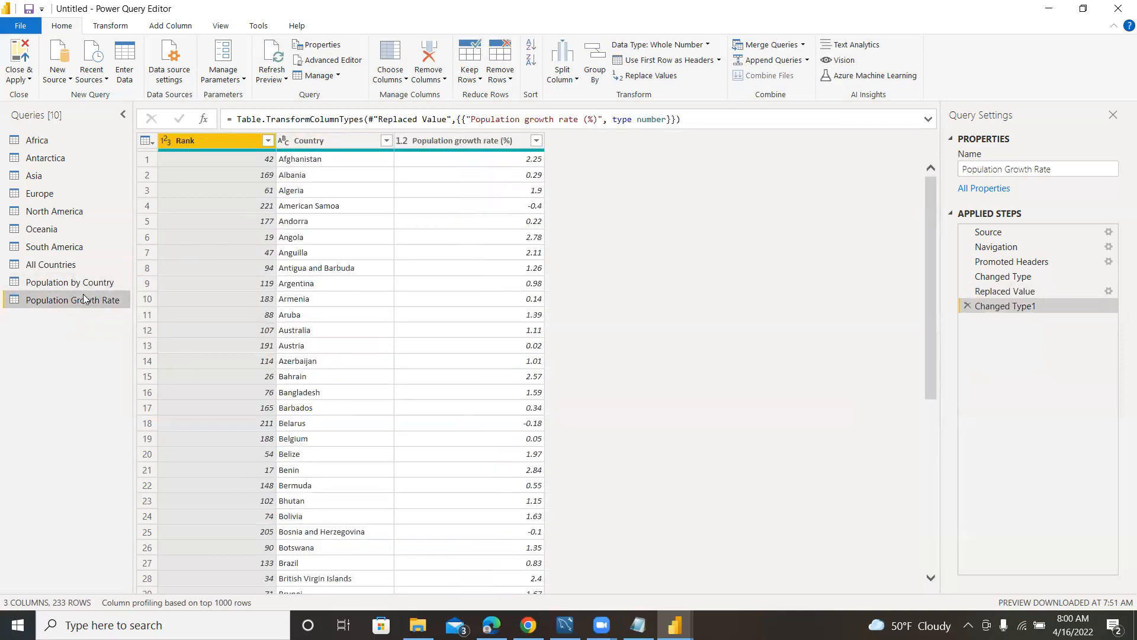
{"action": "left_click", "coordinate": [67, 264]}
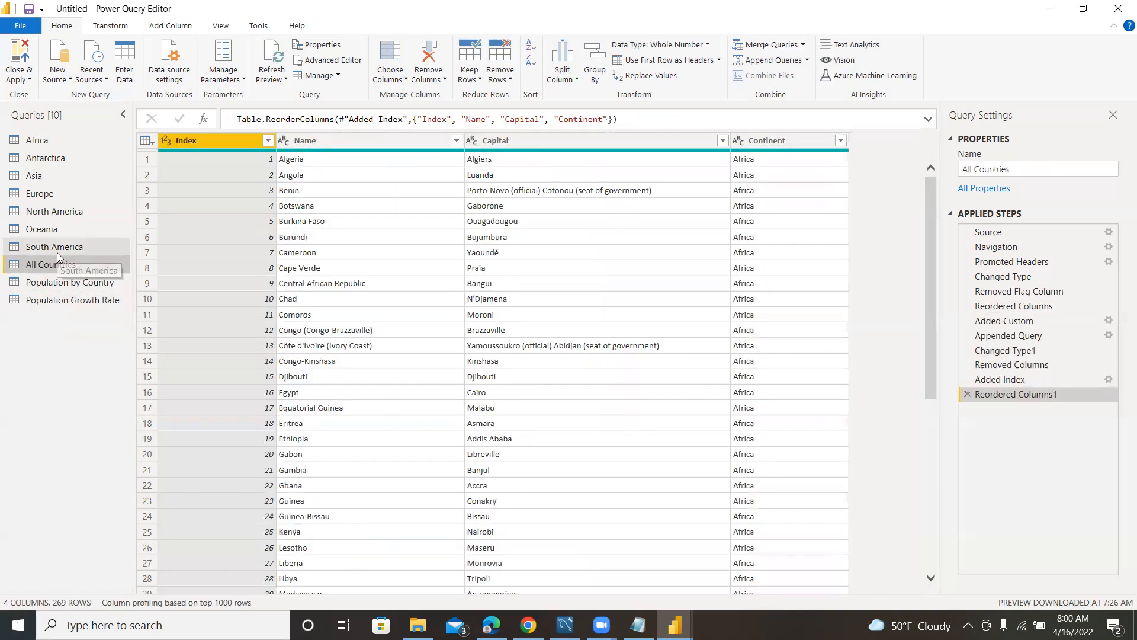
Set up a merge as a new query between All Countries and Population by Country, matching Name to Country.
{"action": "left_click", "coordinate": [801, 47]}
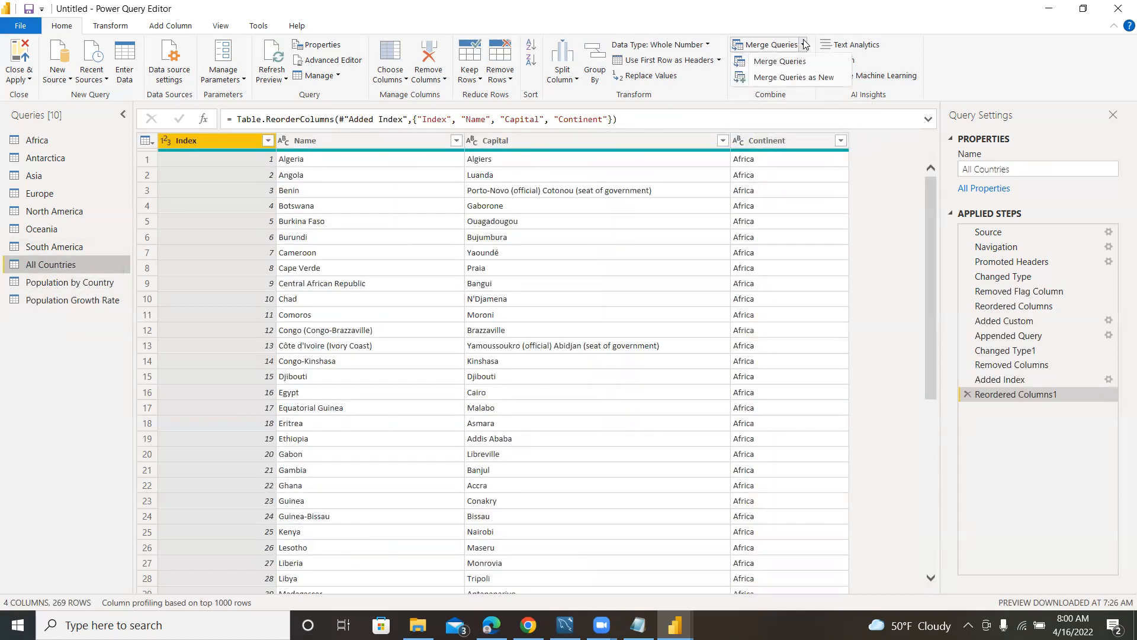
{"action": "left_click", "coordinate": [785, 81]}
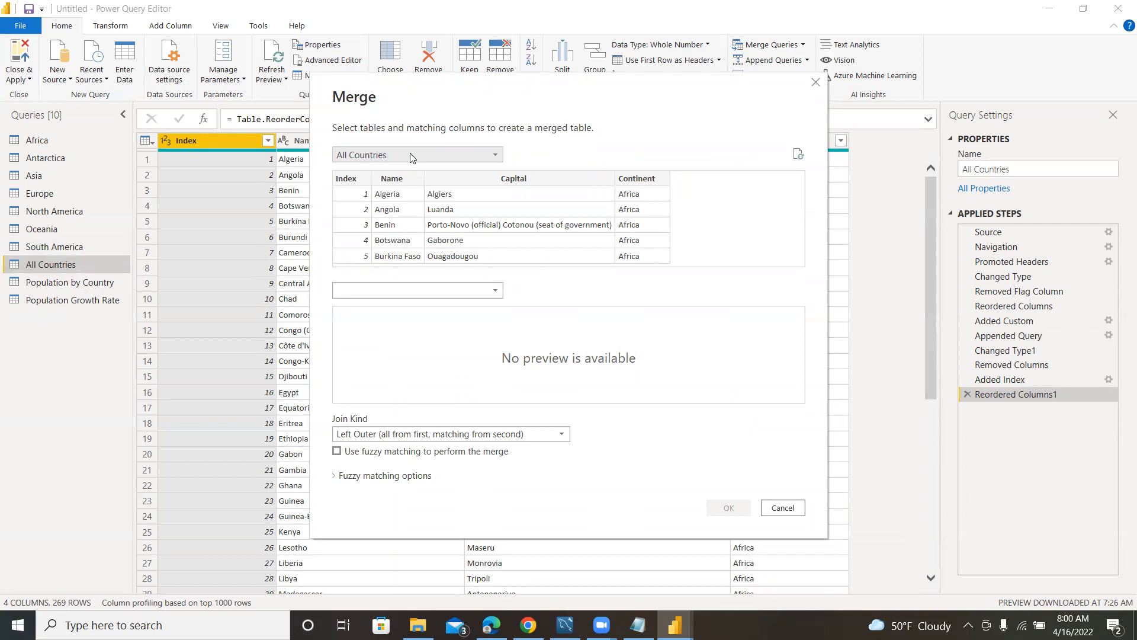
{"action": "left_click", "coordinate": [497, 293]}
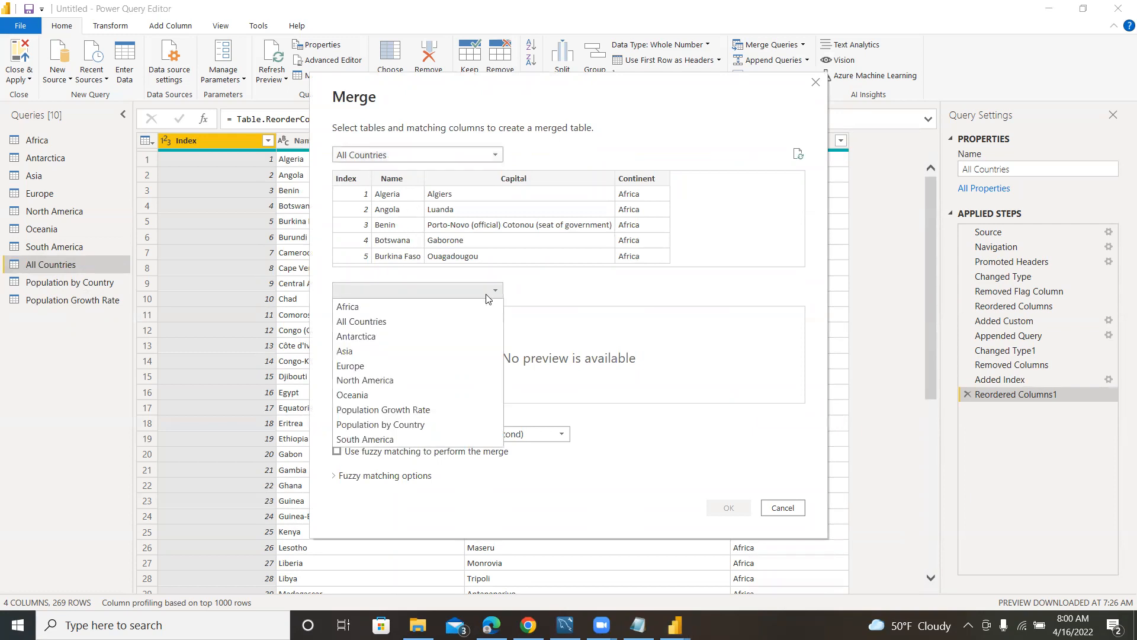
{"action": "left_click", "coordinate": [394, 425]}
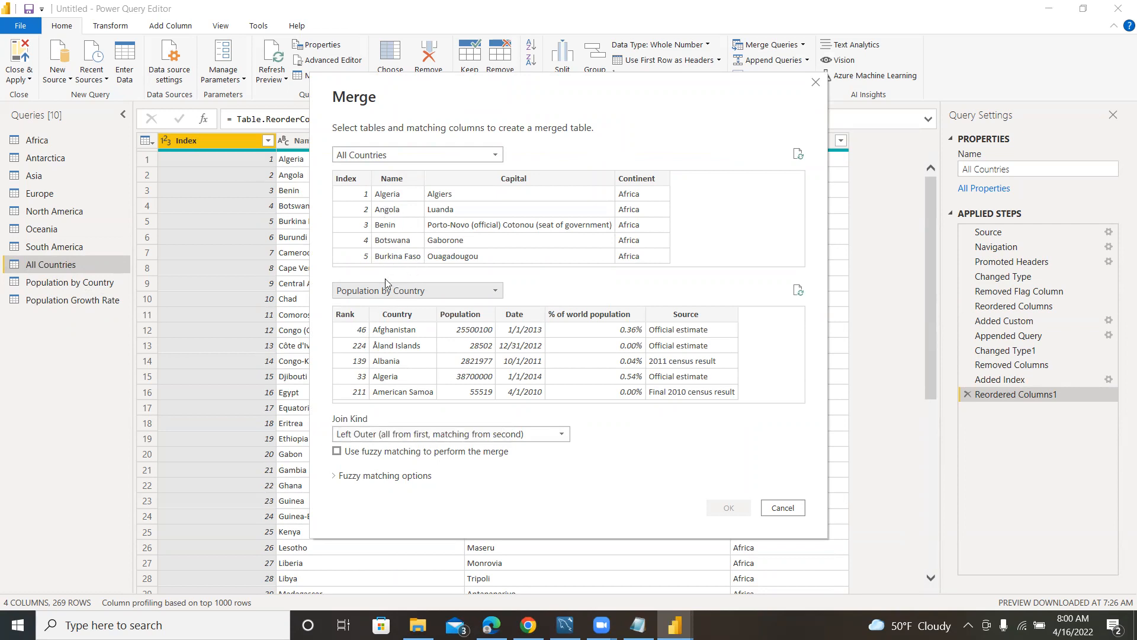
{"action": "left_click", "coordinate": [384, 181]}
{"action": "left_click", "coordinate": [383, 315]}
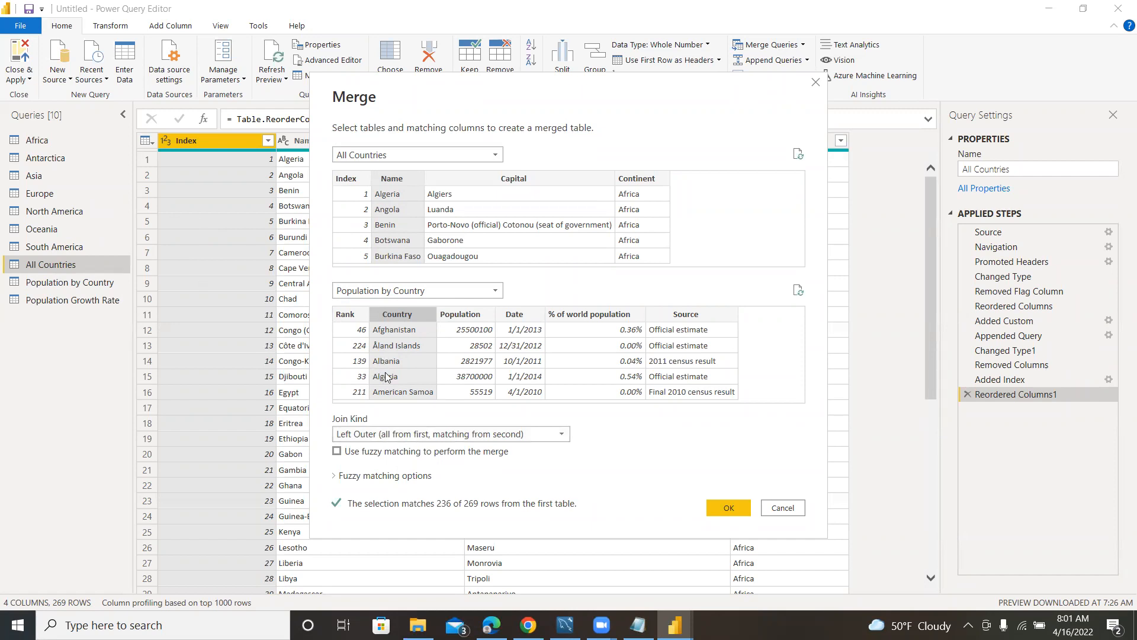
Review the available join kinds, keep Left Outer (all from first, matching from second), and create the merged query.
{"action": "left_click", "coordinate": [412, 436]}
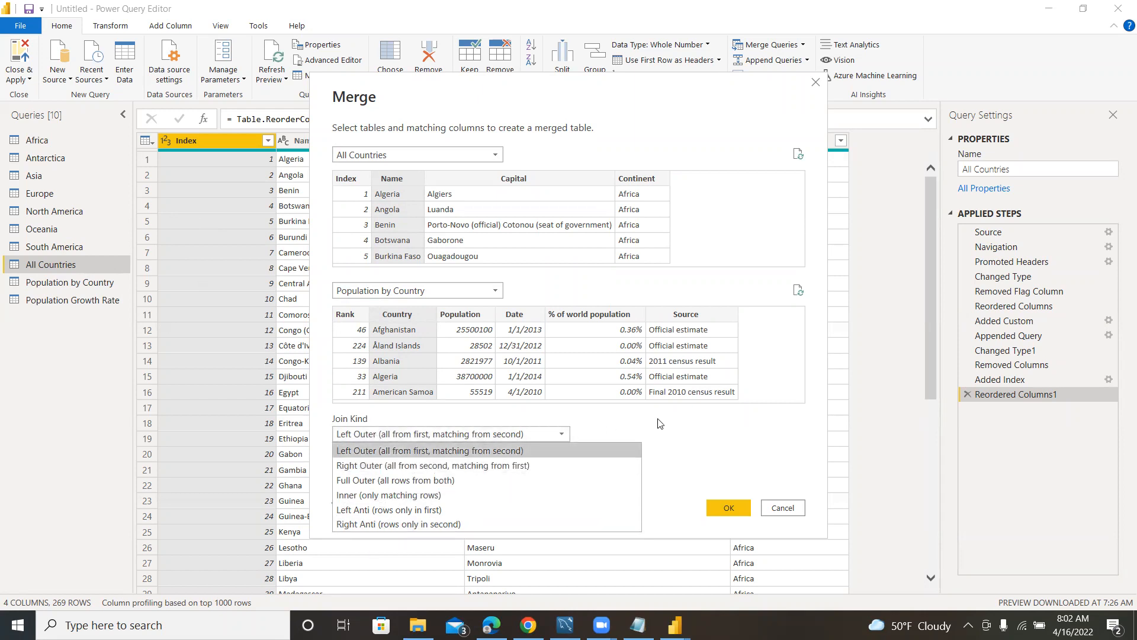
{"action": "left_click", "coordinate": [674, 427]}
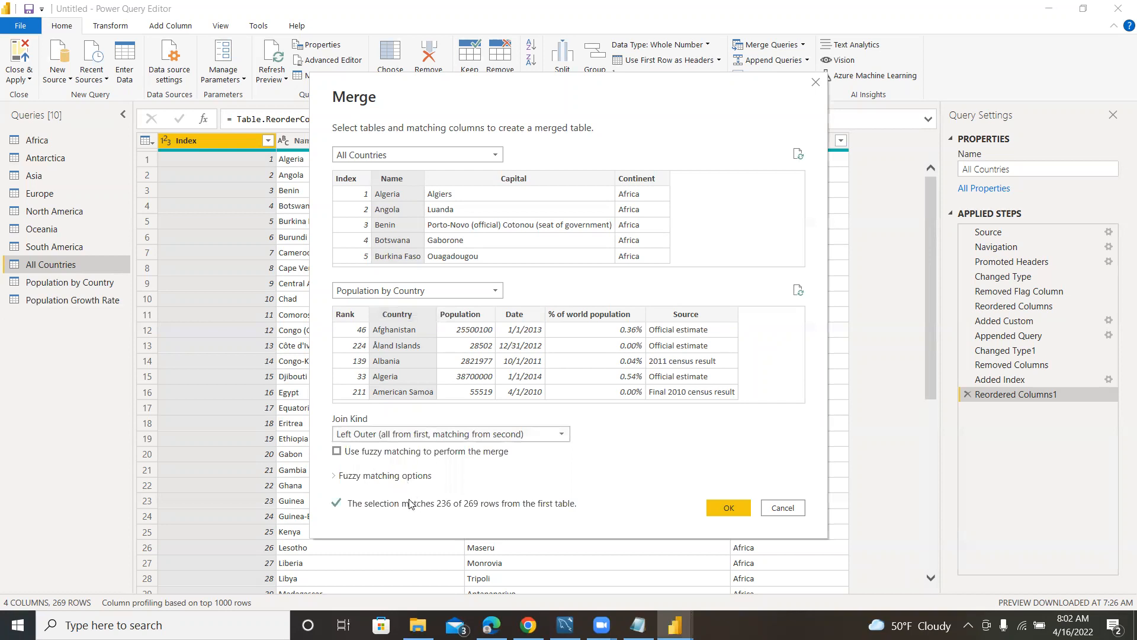
{"action": "left_click", "coordinate": [499, 436]}
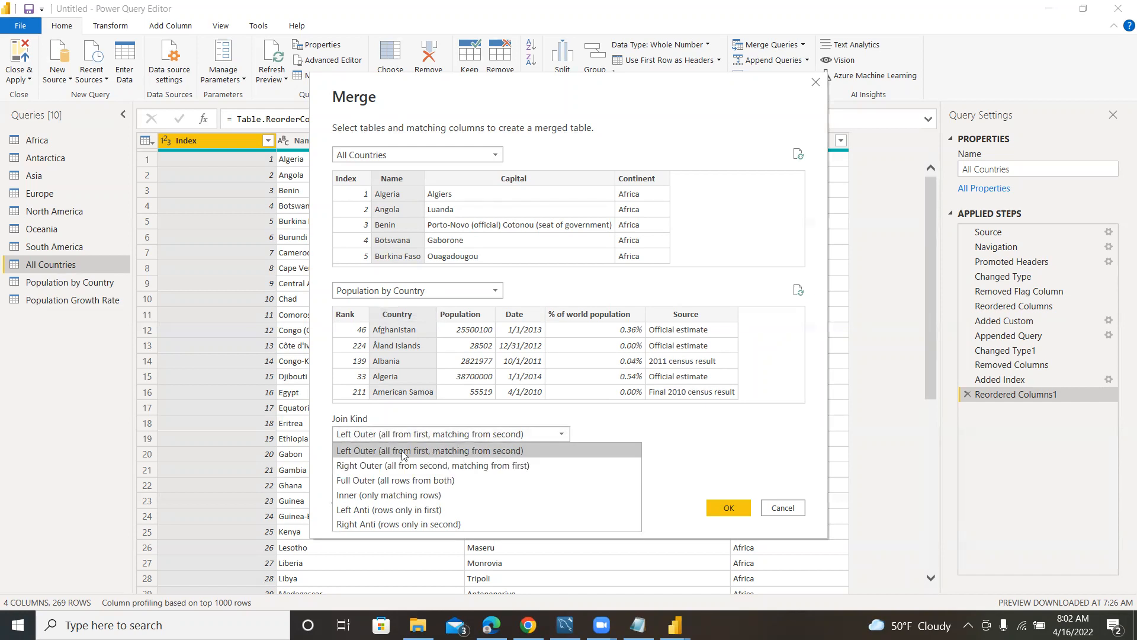
{"action": "left_click", "coordinate": [611, 386]}
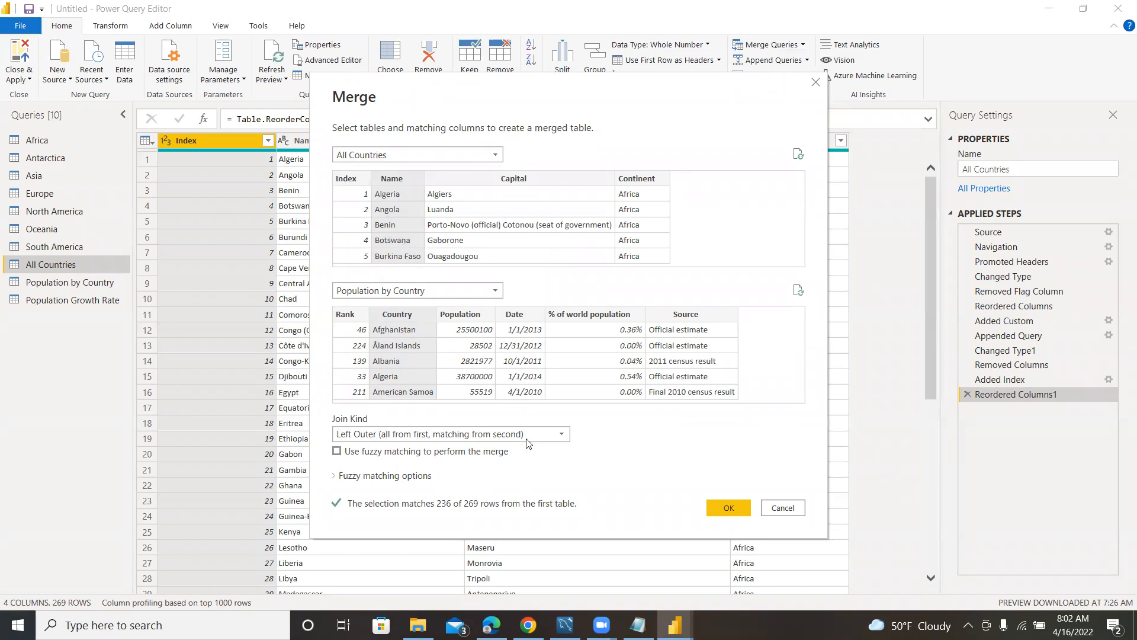
{"action": "left_click", "coordinate": [721, 505]}
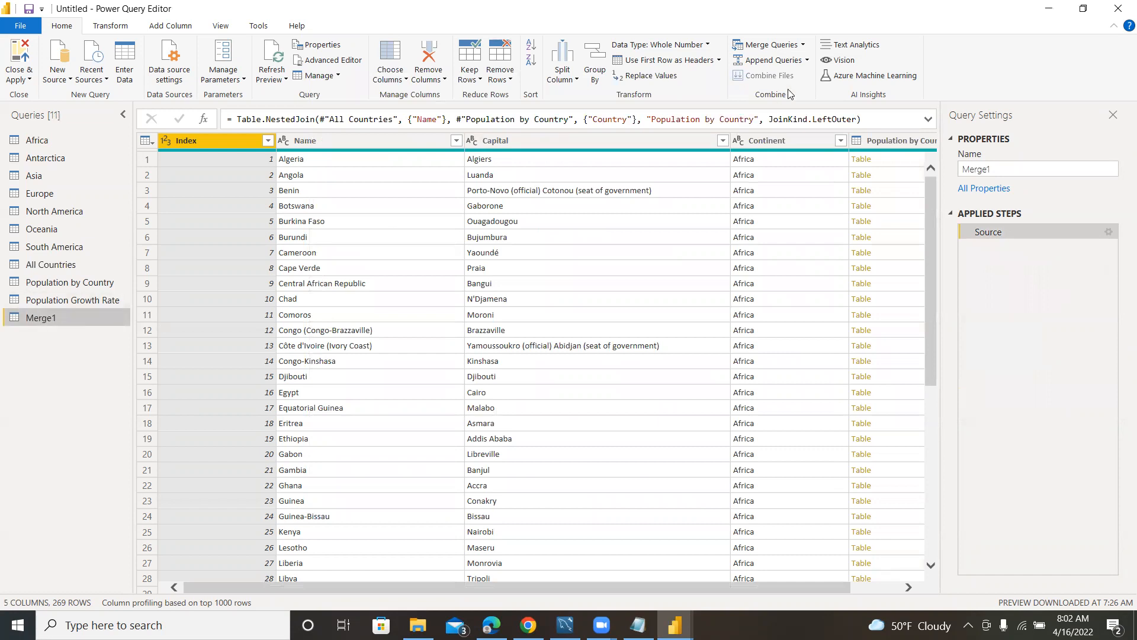
Expand the Population by Country column into only Population, Date and % of world population, keeping the original column name as prefix.
{"action": "left_click", "coordinate": [804, 45]}
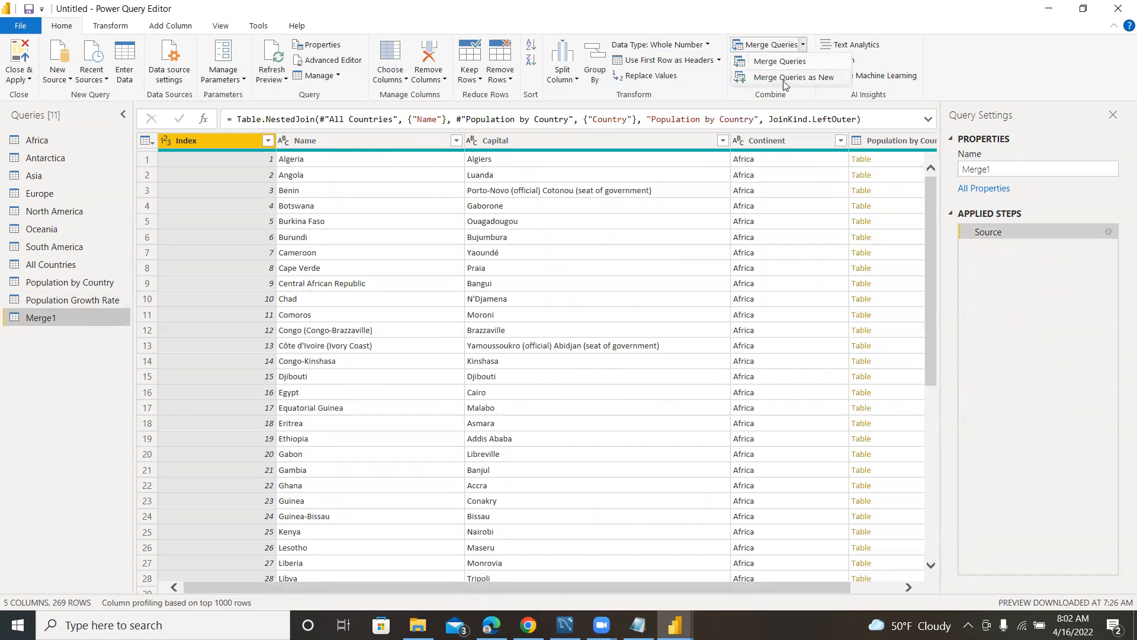
{"action": "left_click", "coordinate": [578, 145]}
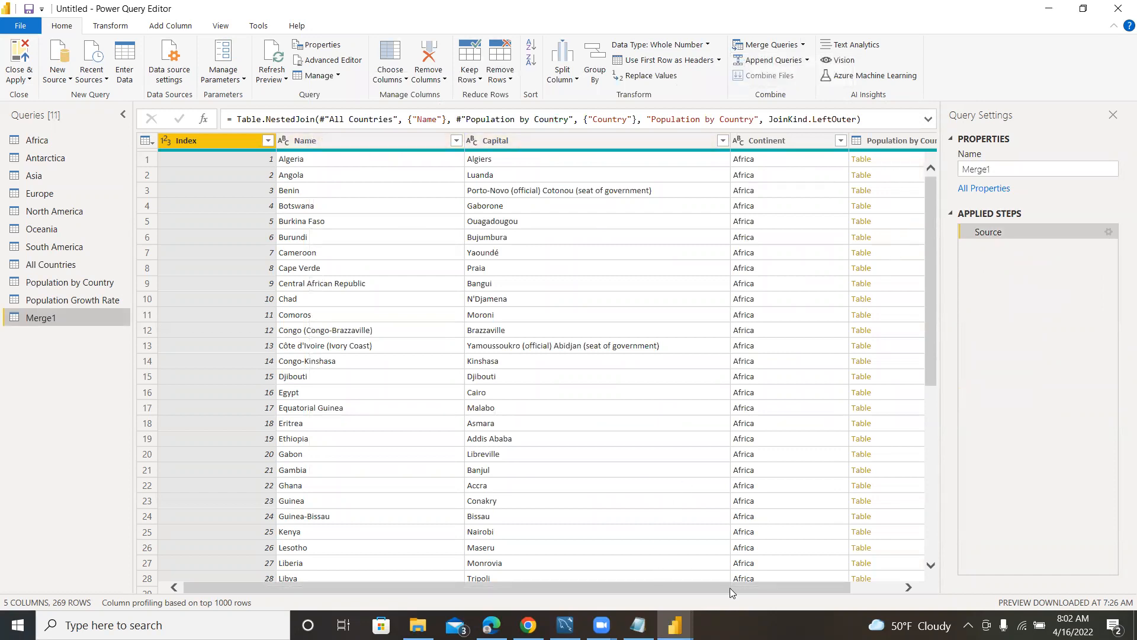
{"action": "left_click_drag", "start_coordinate": [731, 588], "coordinate": [781, 589]}
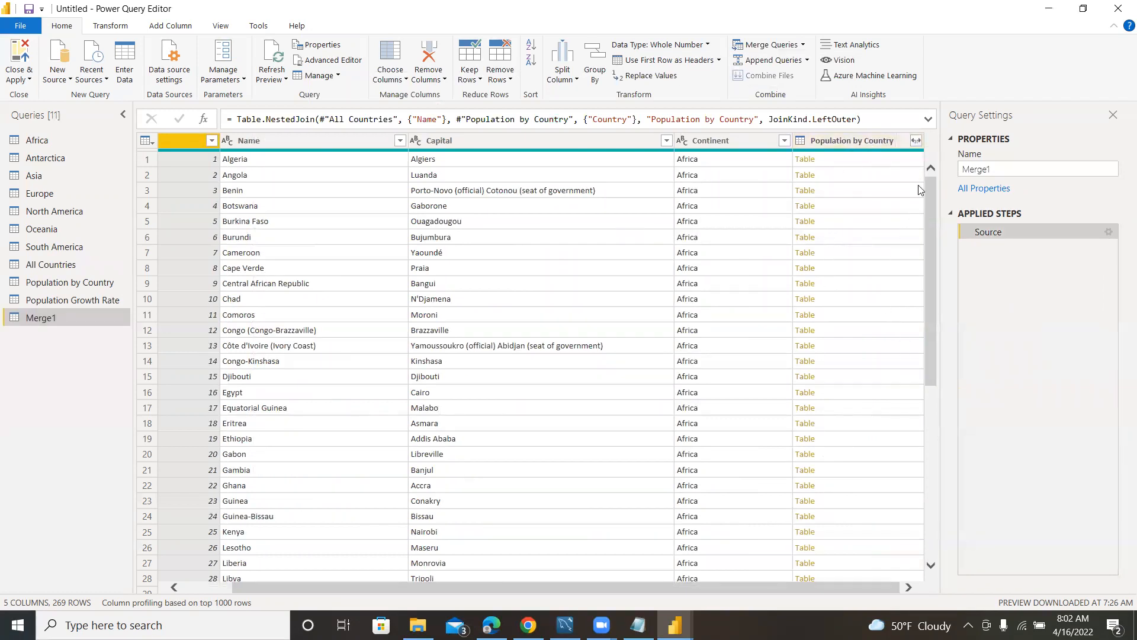
{"action": "left_click", "coordinate": [917, 141]}
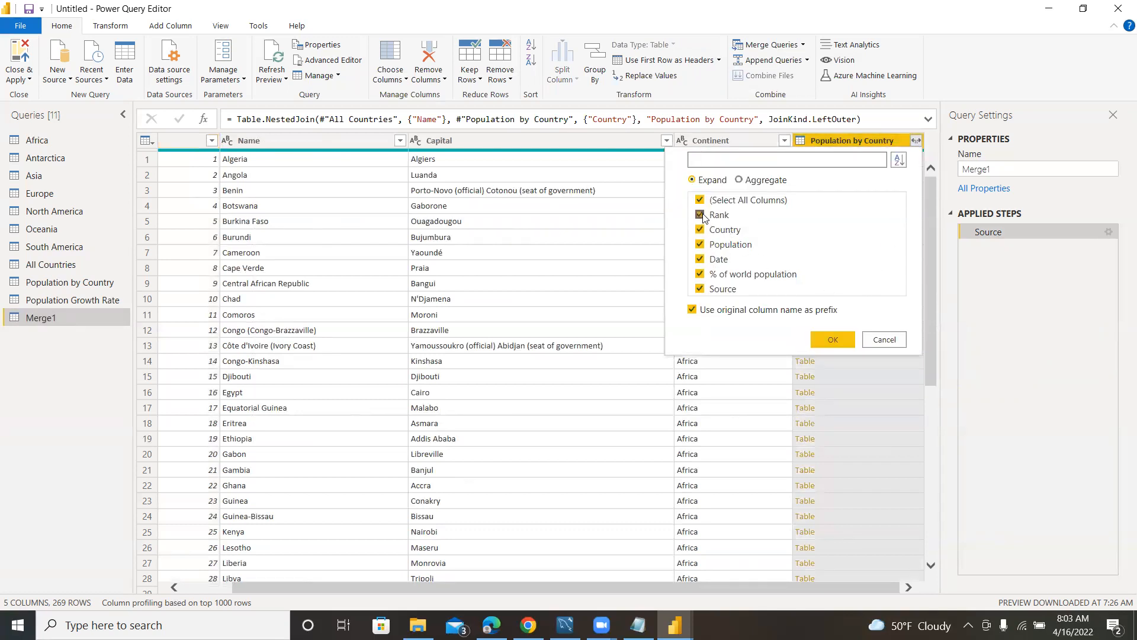
{"action": "left_click", "coordinate": [701, 215]}
{"action": "left_click", "coordinate": [701, 231]}
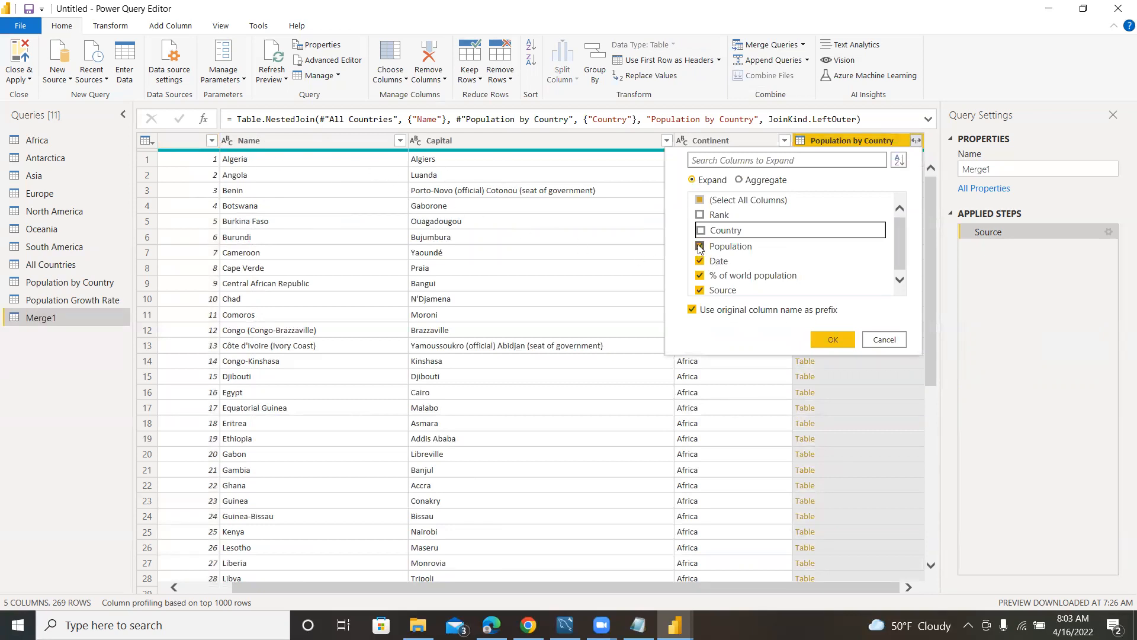
{"action": "left_click", "coordinate": [701, 291]}
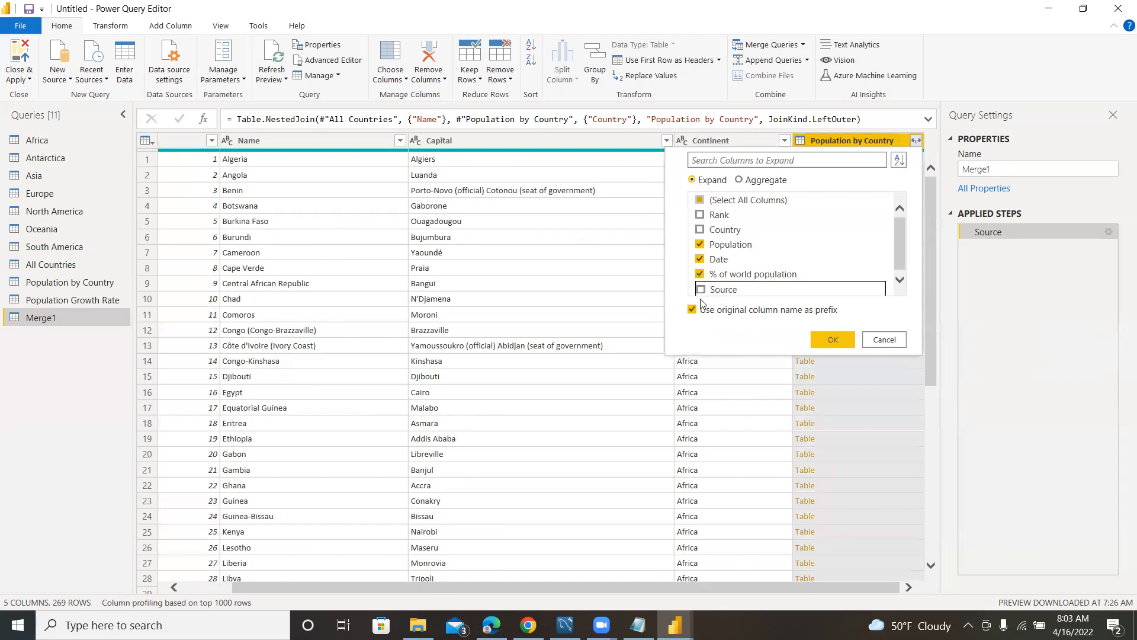
{"action": "left_click", "coordinate": [833, 340]}
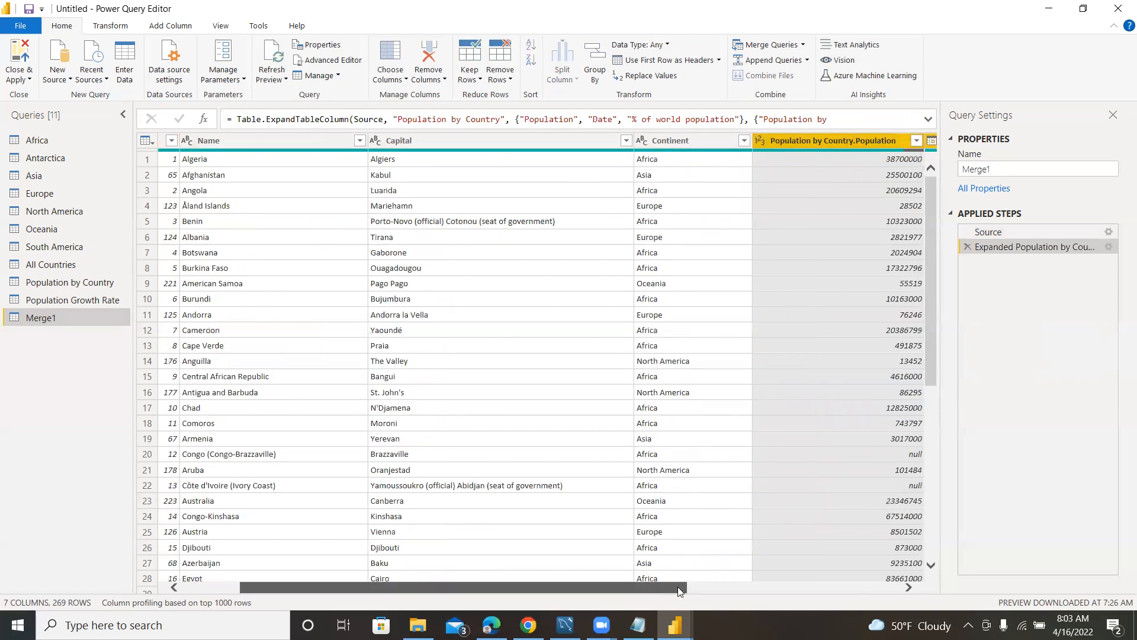
{"action": "left_click_drag", "start_coordinate": [678, 588], "coordinate": [889, 588]}
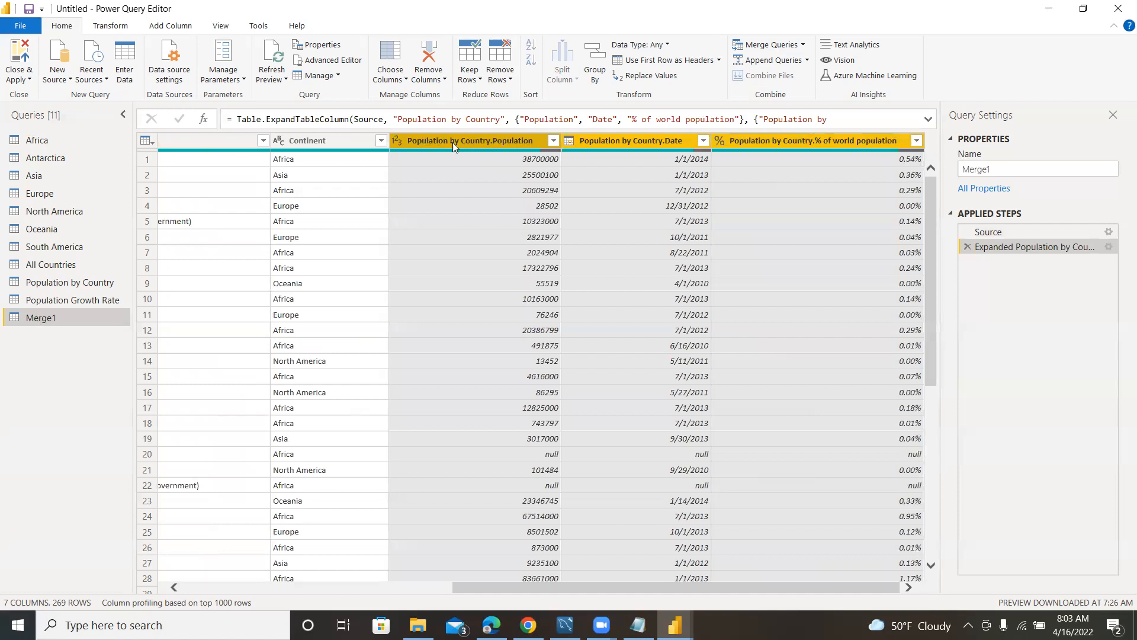
{"action": "left_click", "coordinate": [491, 141]}
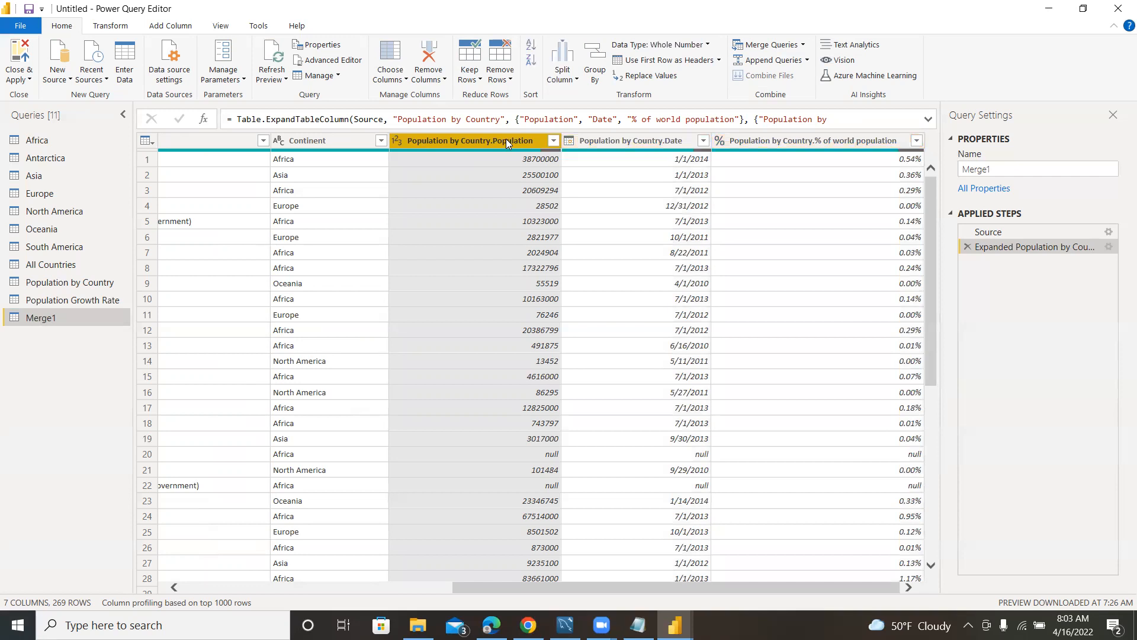
{"action": "right_click", "coordinate": [505, 140]}
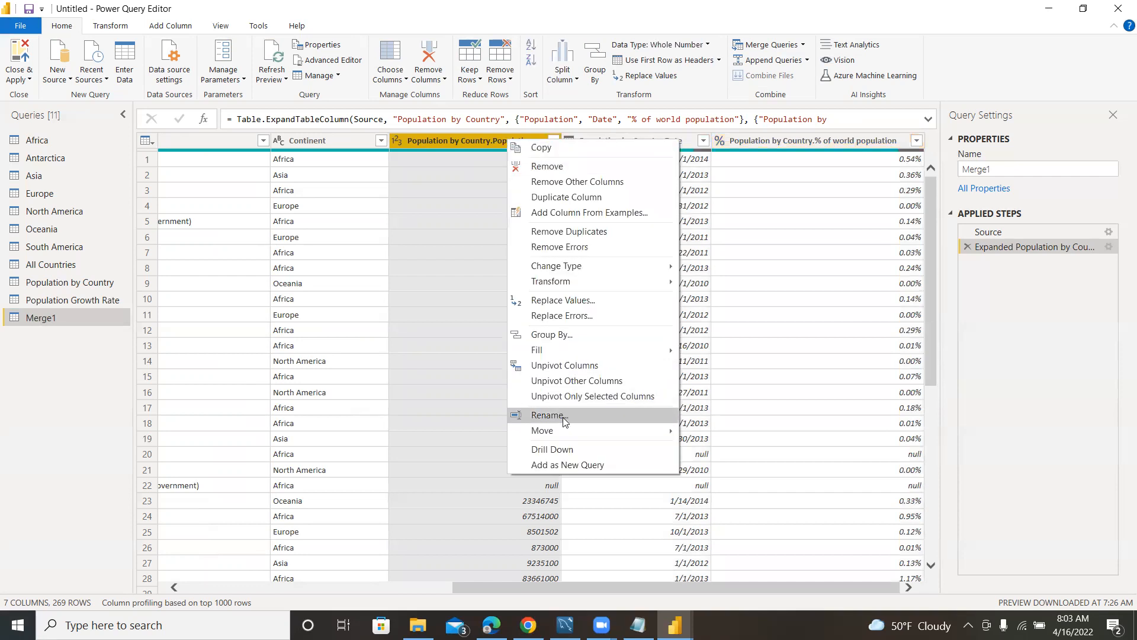
{"action": "left_click", "coordinate": [434, 262]}
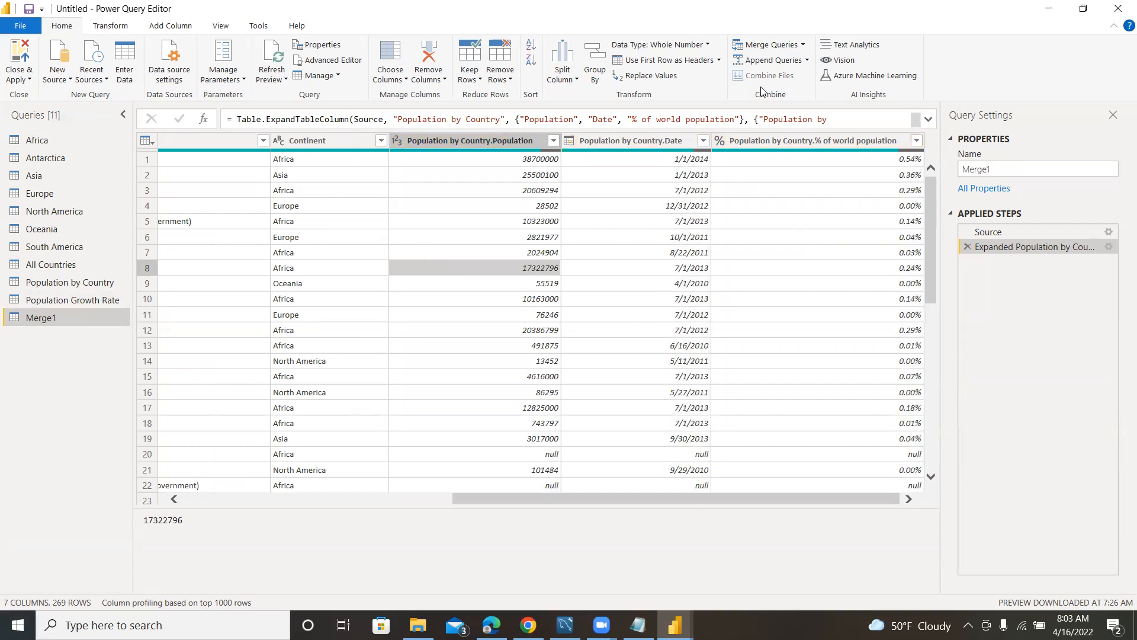
Merge Population Growth Rate into the current Merge1 query, matching Name to Country with a Left Outer join.
{"action": "left_click", "coordinate": [804, 45]}
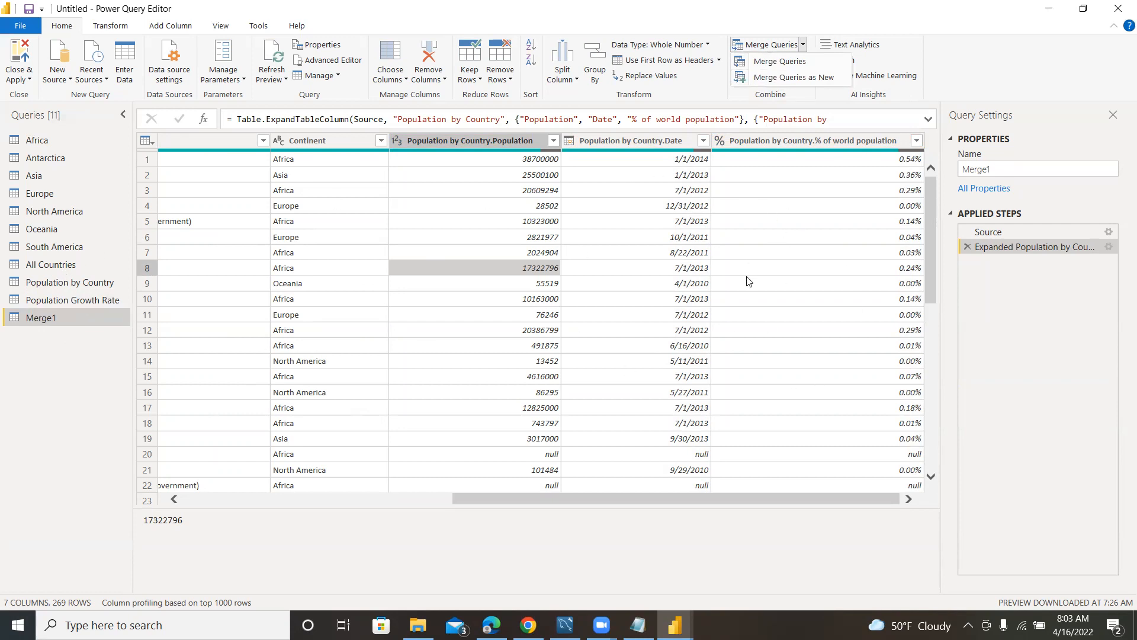
{"action": "left_click", "coordinate": [774, 63]}
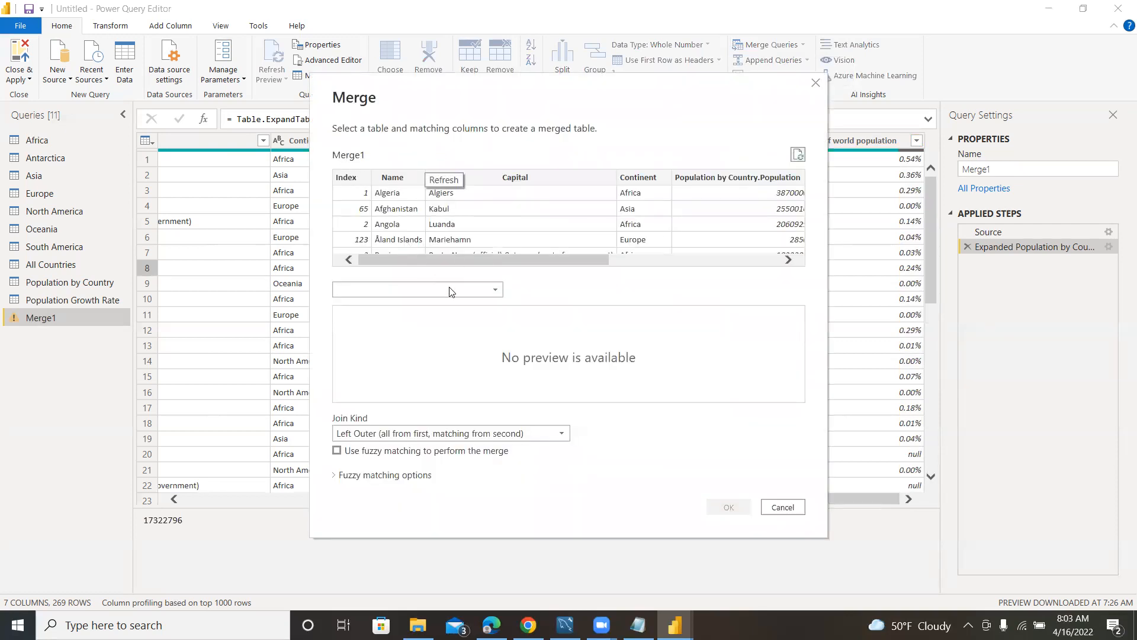
{"action": "left_click", "coordinate": [477, 290]}
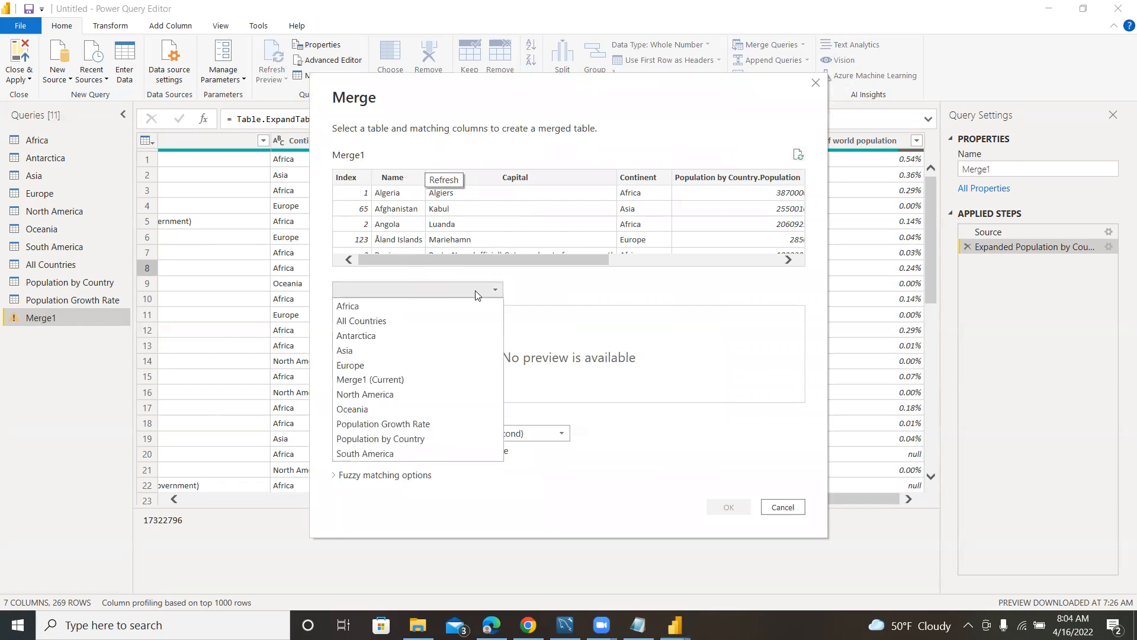
{"action": "left_click", "coordinate": [393, 423]}
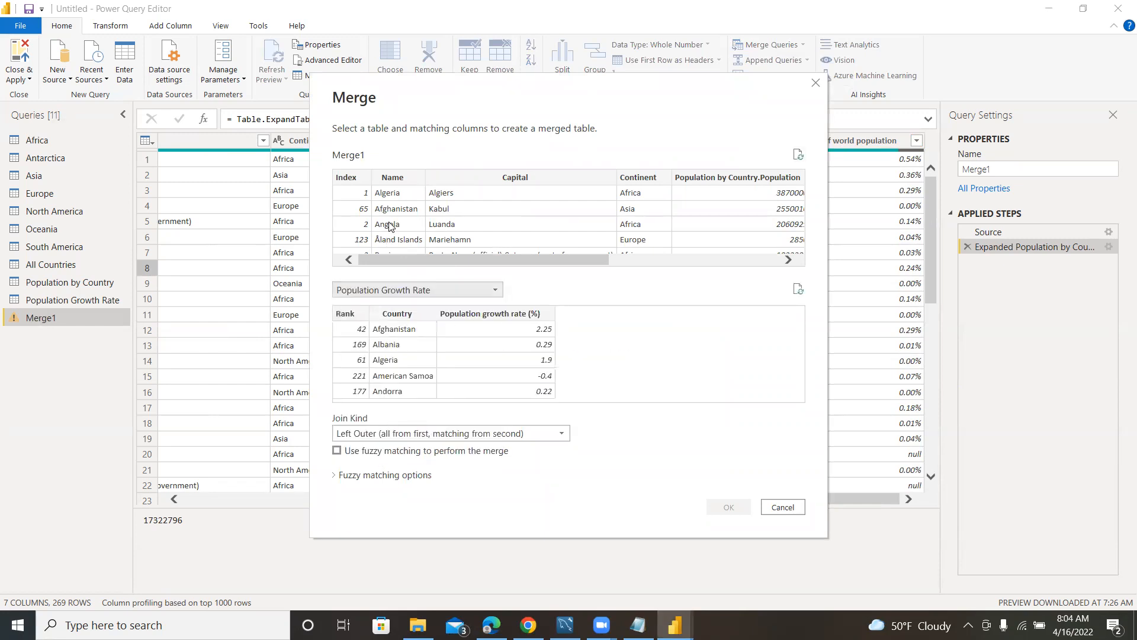
{"action": "left_click", "coordinate": [393, 178]}
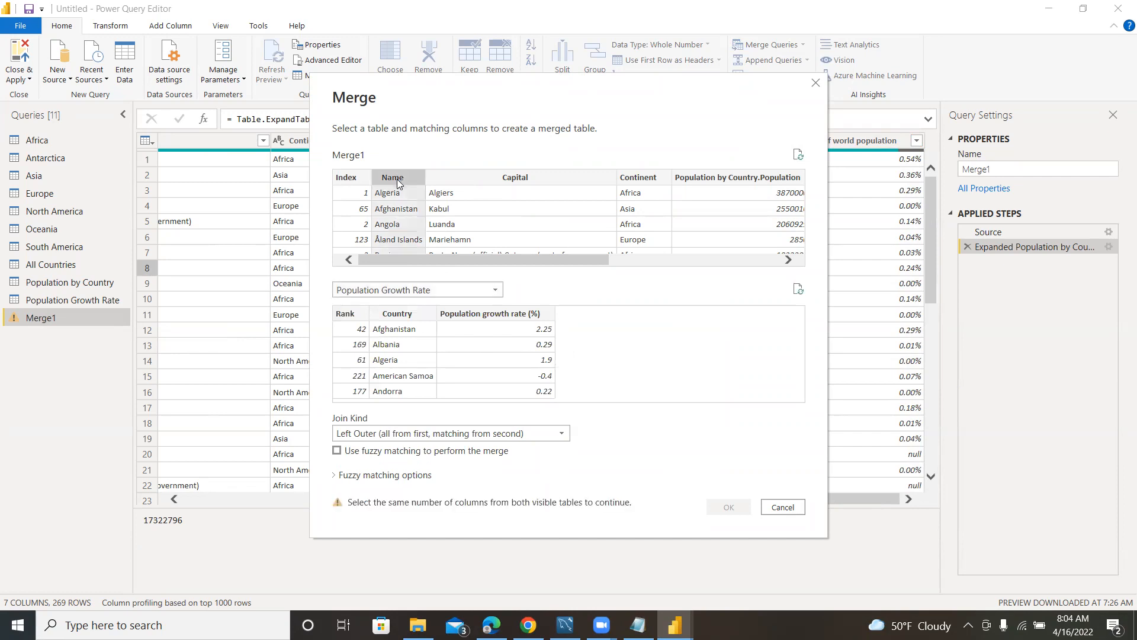
{"action": "left_click", "coordinate": [397, 314]}
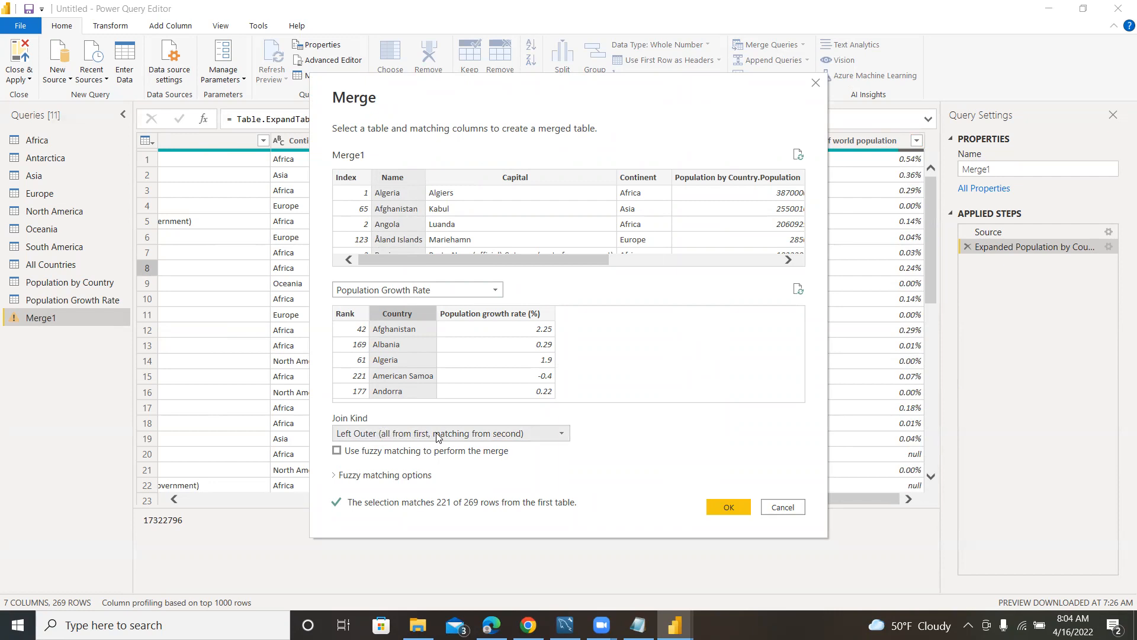
{"action": "left_click", "coordinate": [727, 507]}
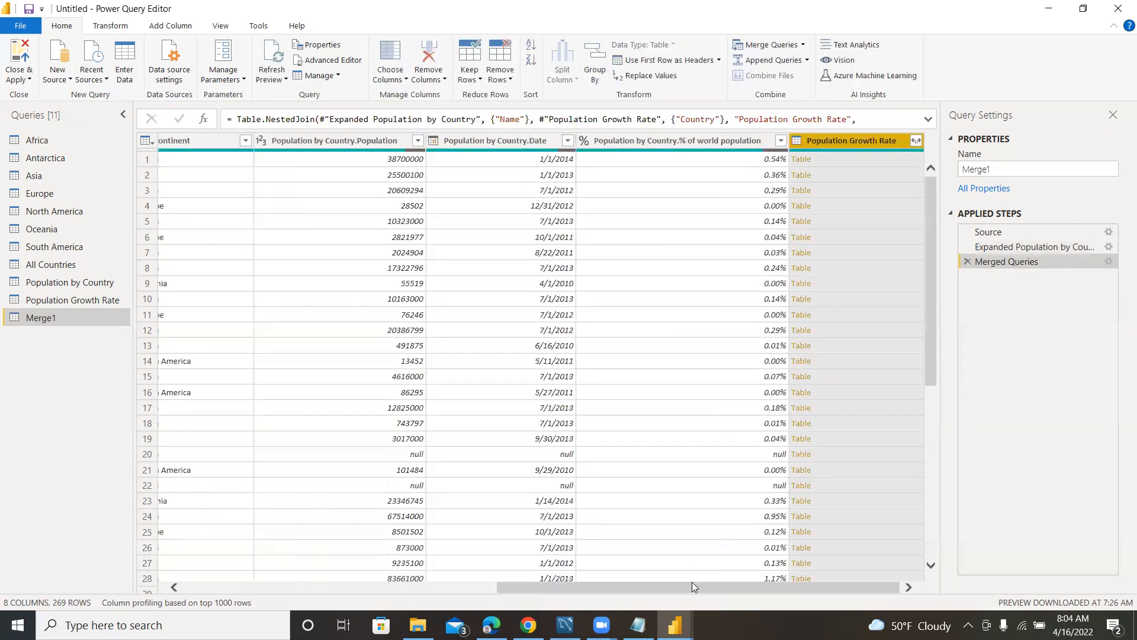
Expand the Population Growth Rate column into only Population growth rate (%), keeping the original column name as prefix.
{"action": "left_click", "coordinate": [915, 141]}
{"action": "left_click", "coordinate": [700, 215]}
{"action": "left_click", "coordinate": [700, 229]}
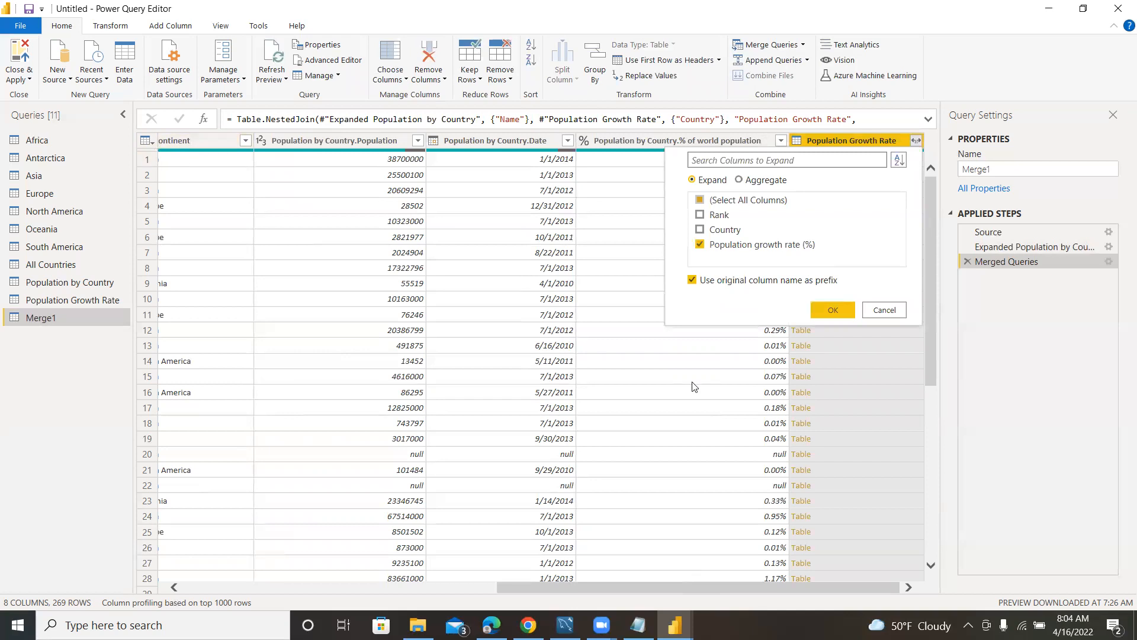
{"action": "left_click", "coordinate": [834, 310]}
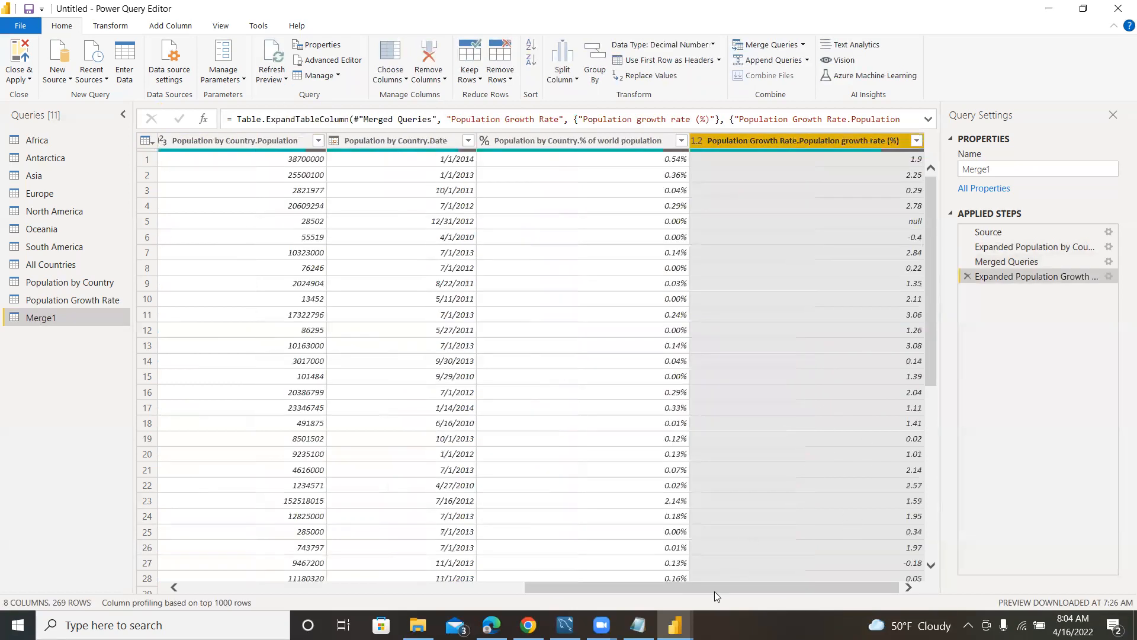
Rename the expanded growth rate column to Population growth rate (%), removing its query-name prefix.
{"action": "double_click", "coordinate": [795, 140]}
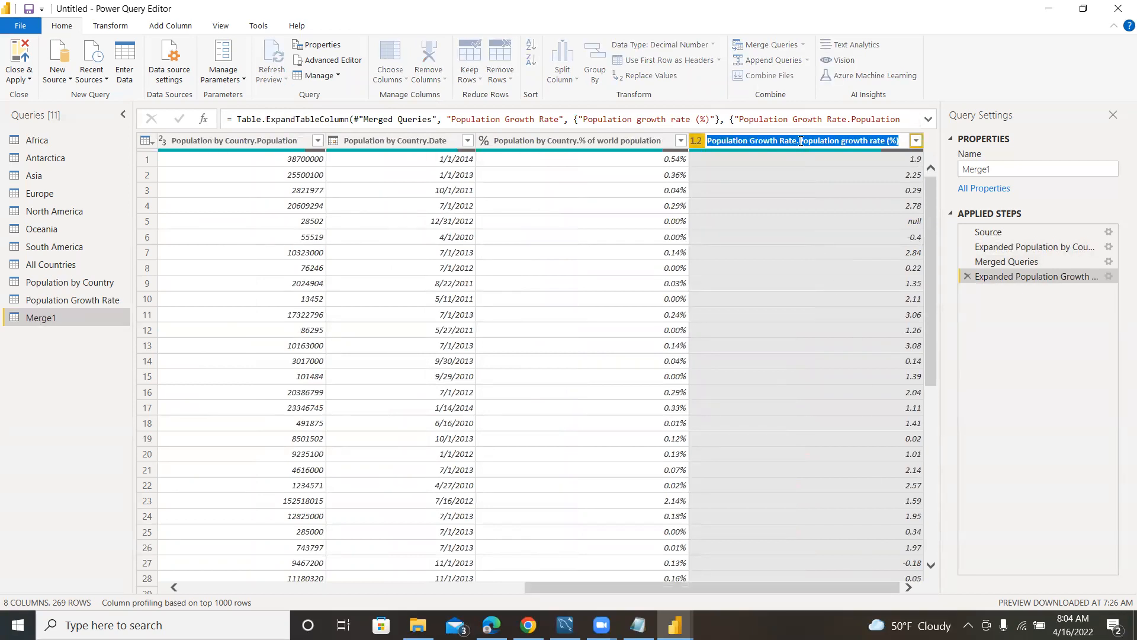
{"action": "left_click", "coordinate": [801, 140]}
{"action": "key", "text": "BackSpace"}
{"action": "key", "text": "BackSpace"}
{"action": "key", "text": "BackSpace"}
{"action": "key", "text": "BackSpace"}
{"action": "key", "text": "BackSpace"}
{"action": "key", "text": "BackSpace"}
{"action": "key", "text": "BackSpace"}
{"action": "key", "text": "BackSpace"}
{"action": "key", "text": "BackSpace"}
{"action": "key", "text": "BackSpace"}
{"action": "key", "text": "BackSpace"}
{"action": "key", "text": "BackSpace"}
{"action": "key", "text": "BackSpace"}
{"action": "key", "text": "BackSpace"}
{"action": "key", "text": "BackSpace"}
{"action": "key", "text": "BackSpace"}
{"action": "key", "text": "BackSpace"}
{"action": "key", "text": "BackSpace"}
{"action": "key", "text": "BackSpace"}
{"action": "key", "text": "BackSpace"}
{"action": "key", "text": "BackSpace"}
{"action": "key", "text": "BackSpace"}
{"action": "key", "text": "BackSpace"}
{"action": "key", "text": "Return"}
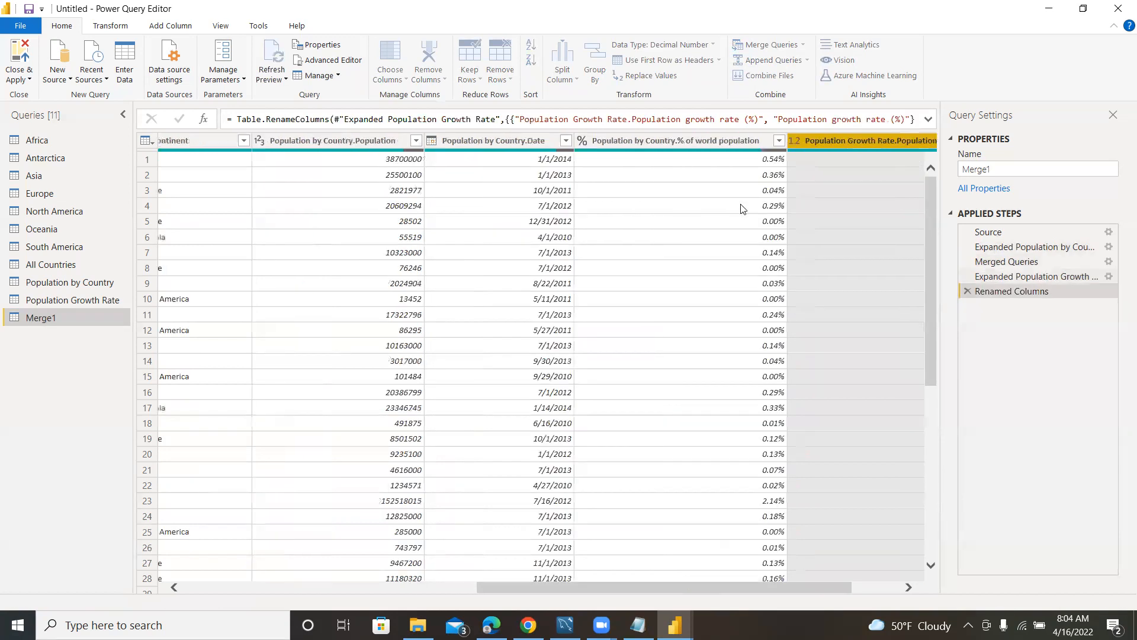
Rename the Merge1 query to All Countries by Population Data.
{"action": "left_click", "coordinate": [632, 578]}
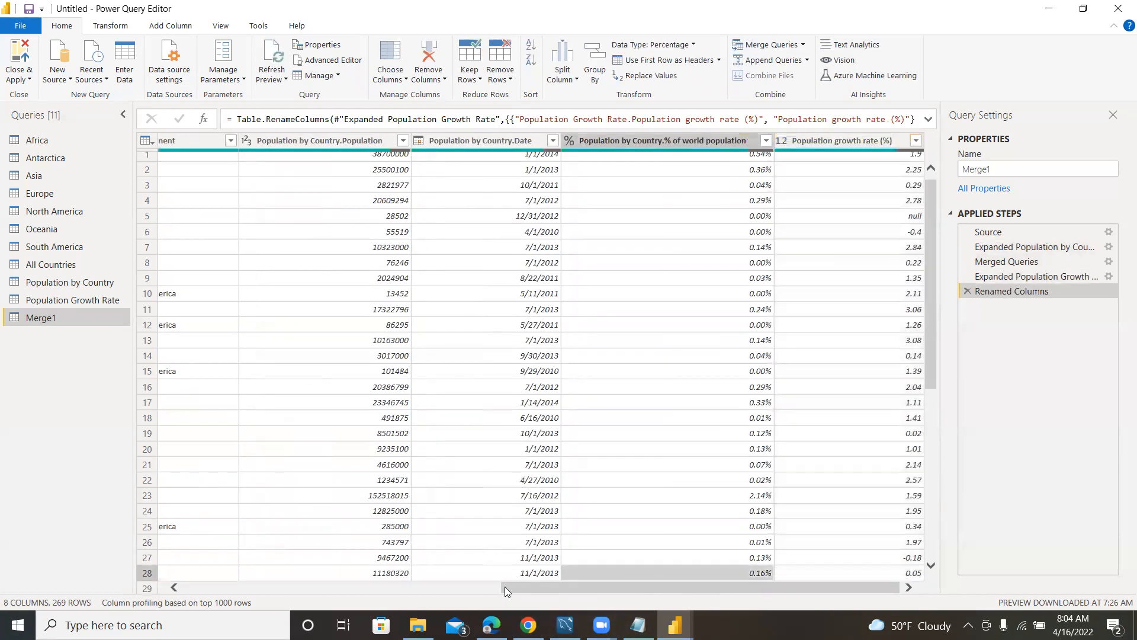
{"action": "left_click_drag", "start_coordinate": [741, 592], "coordinate": [1110, 569]}
{"action": "scroll", "coordinate": [791, 284], "scroll_direction": "up", "scroll_amount": 1}
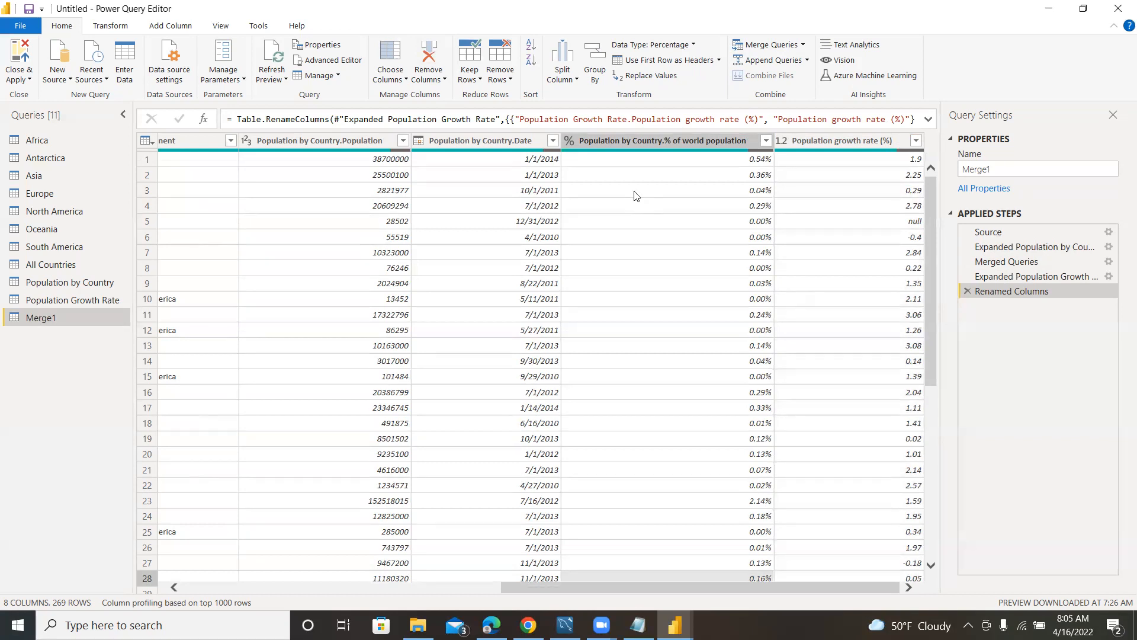
{"action": "right_click", "coordinate": [37, 316]}
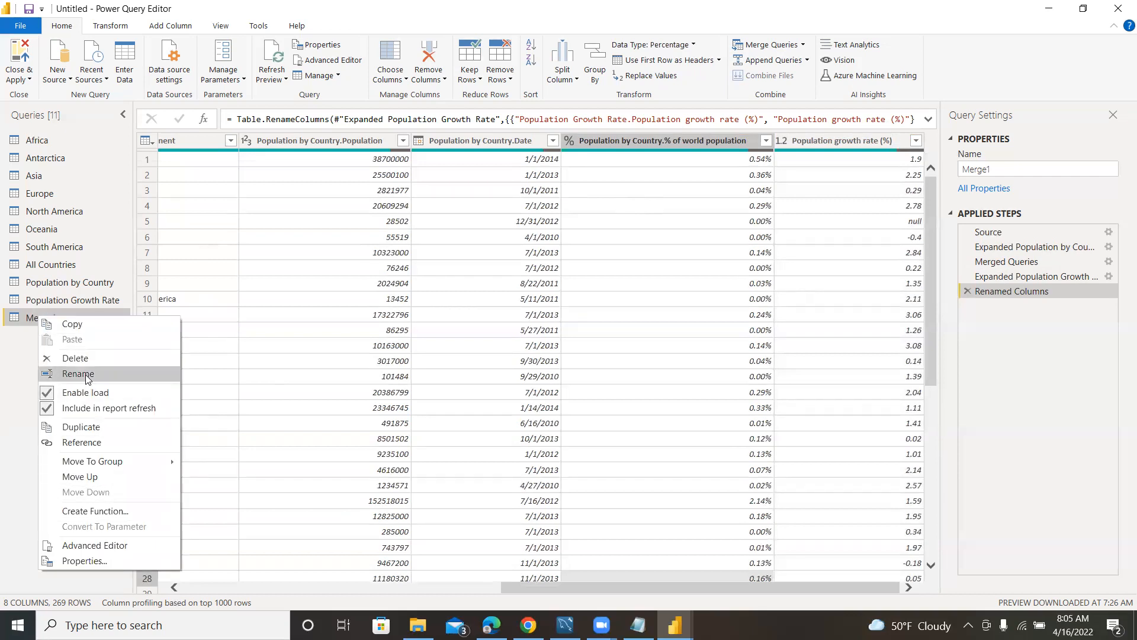
{"action": "left_click", "coordinate": [86, 373]}
{"action": "type", "text": "Al"}
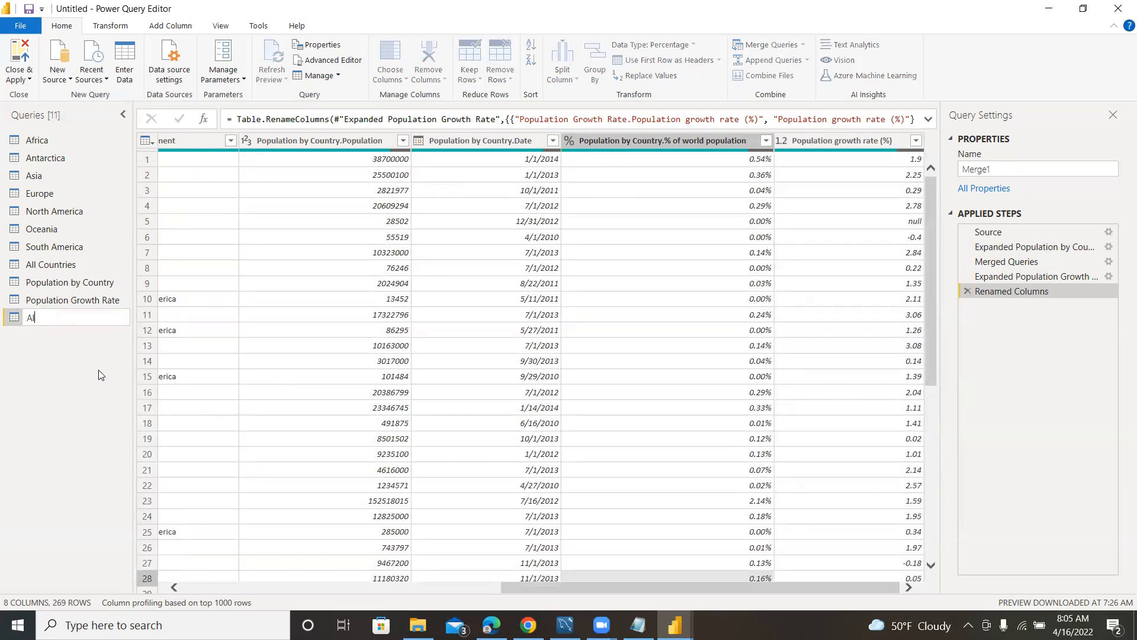
{"action": "type", "text": "l Count"}
{"action": "type", "text": "ries by Population Data"}
{"action": "key", "text": "Return"}
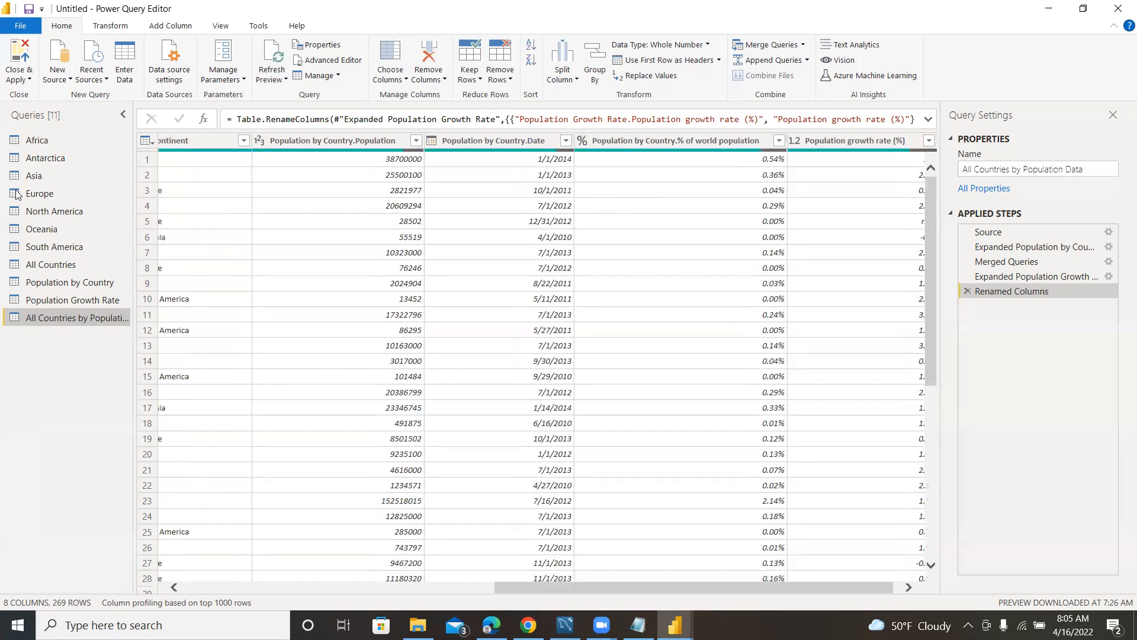
Close the query editor, applying its changes, and show the data model's table diagram.
{"action": "left_click", "coordinate": [15, 76]}
{"action": "left_click", "coordinate": [33, 95]}
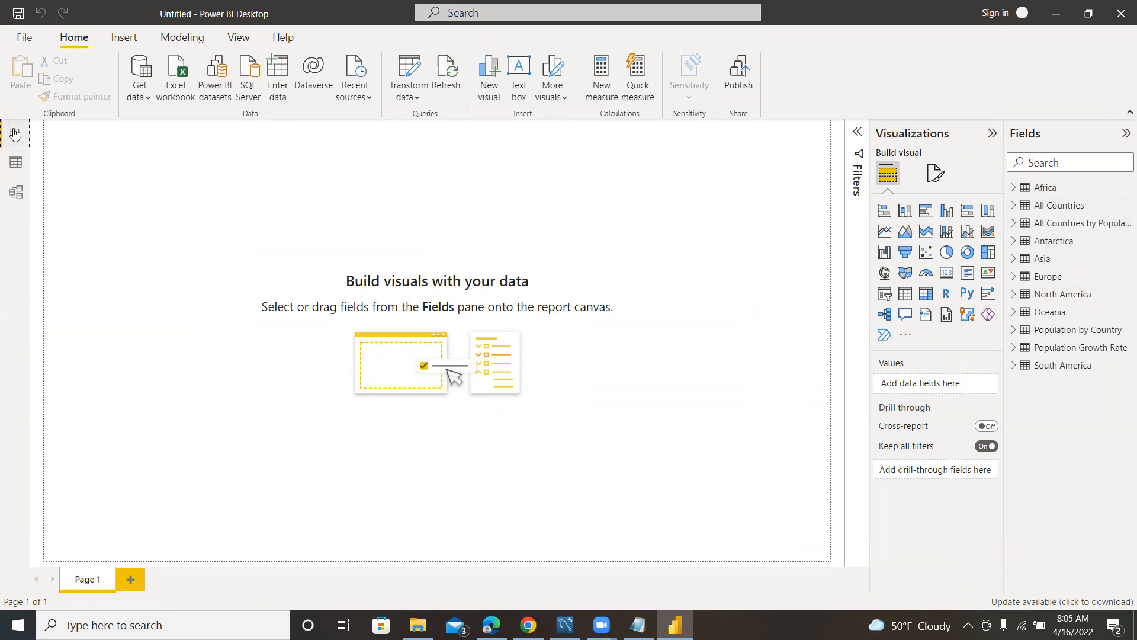
{"action": "left_click", "coordinate": [16, 193]}
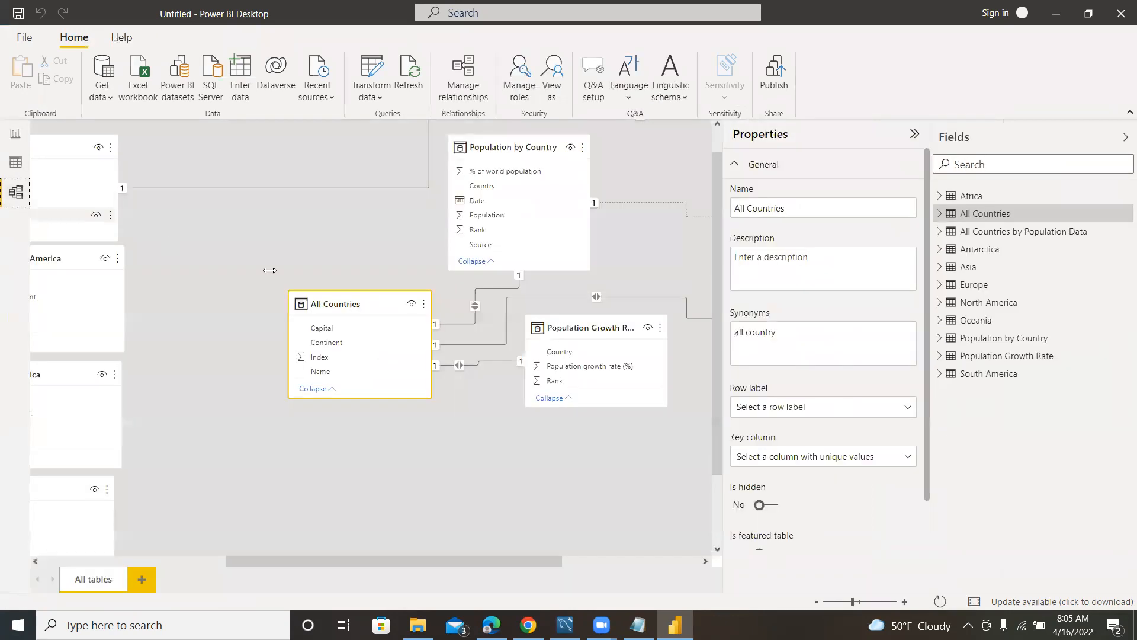
Delete the relationship attached to the Asia table in the model diagram.
{"action": "left_click_drag", "start_coordinate": [361, 559], "coordinate": [103, 541]}
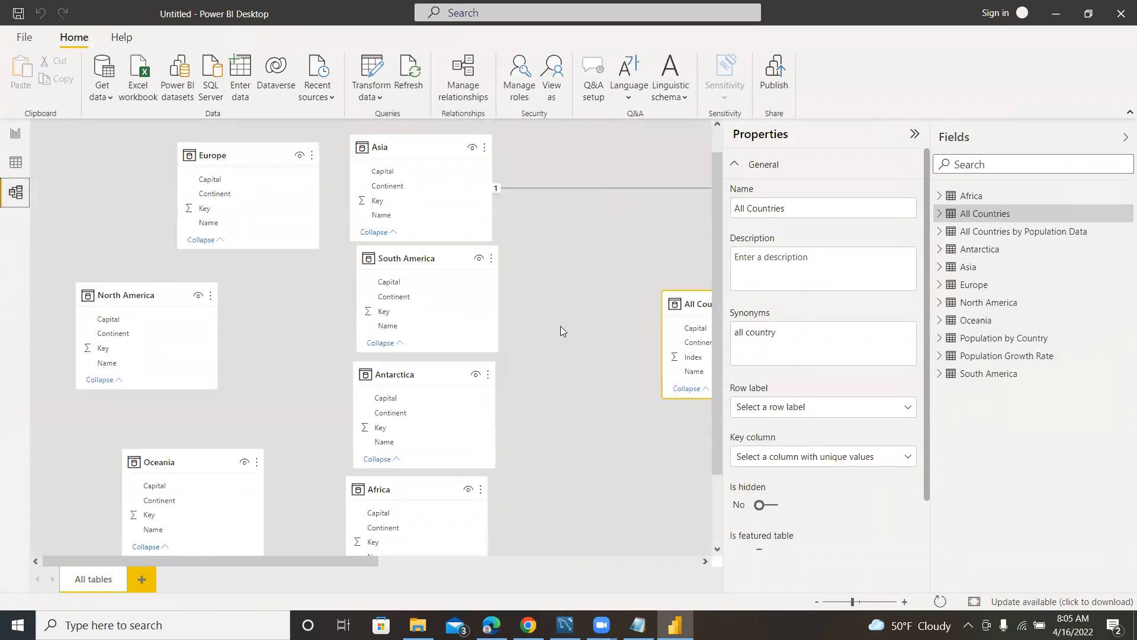
{"action": "left_click_drag", "start_coordinate": [306, 568], "coordinate": [458, 567]}
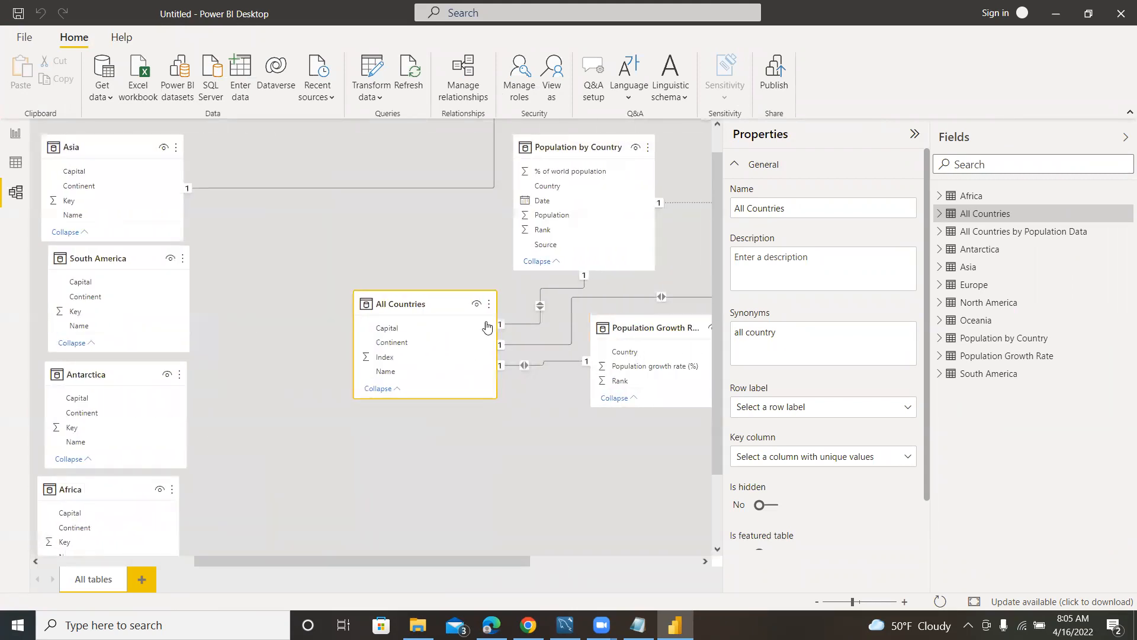
{"action": "right_click", "coordinate": [706, 145]}
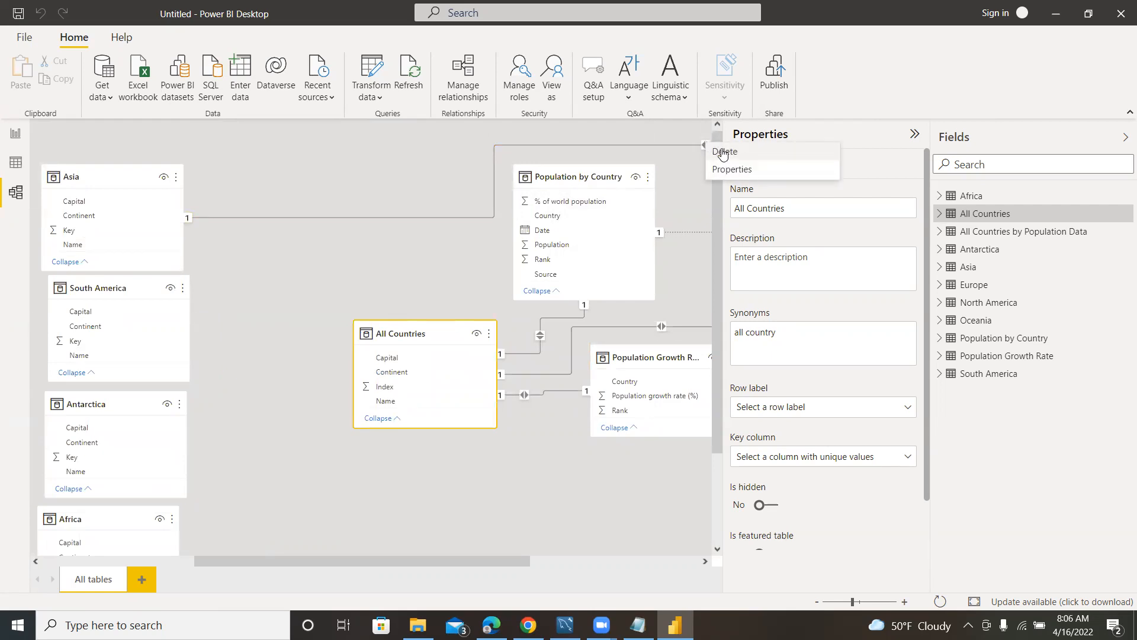
{"action": "left_click", "coordinate": [722, 153]}
{"action": "left_click", "coordinate": [648, 342]}
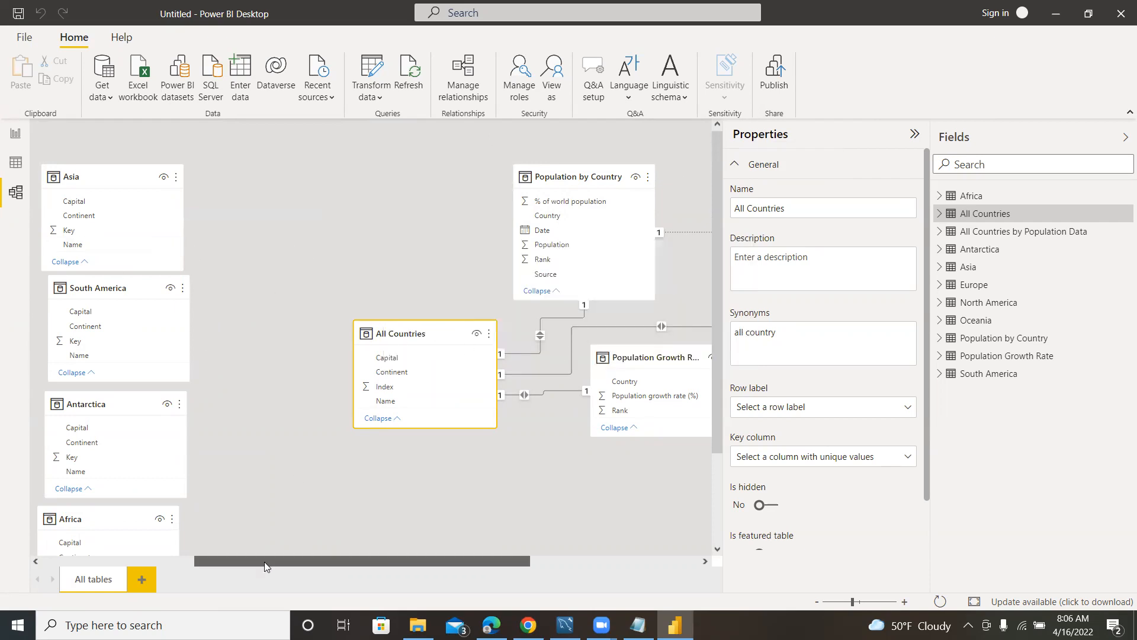
Hide the Asia, Europe, South America and North America tables in report view.
{"action": "left_click_drag", "start_coordinate": [265, 562], "coordinate": [112, 562]}
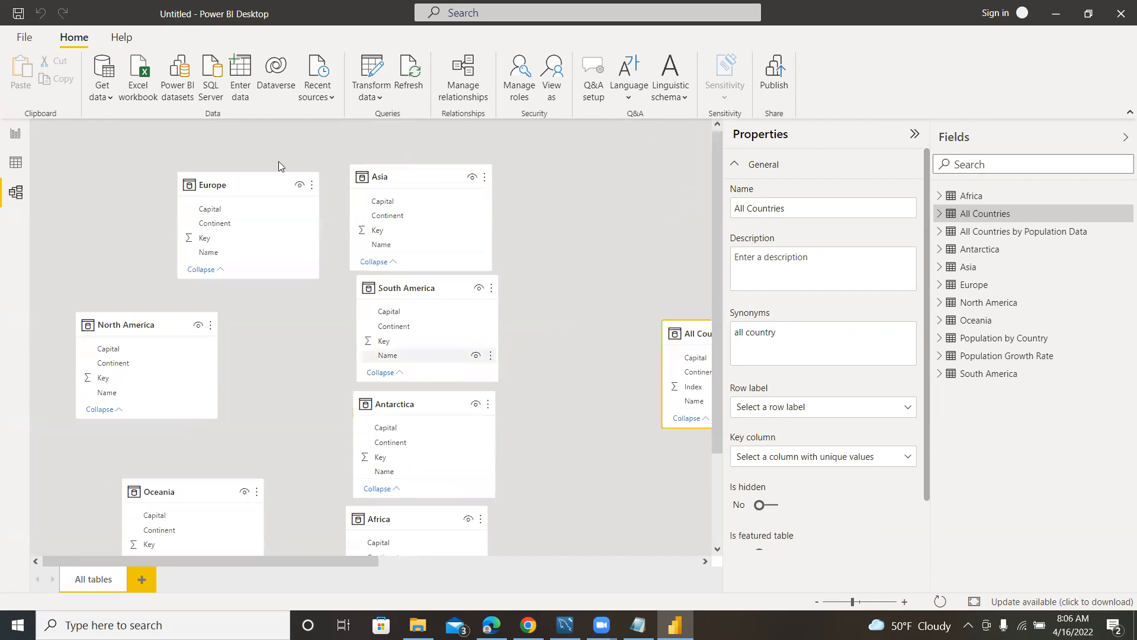
{"action": "right_click", "coordinate": [433, 173]}
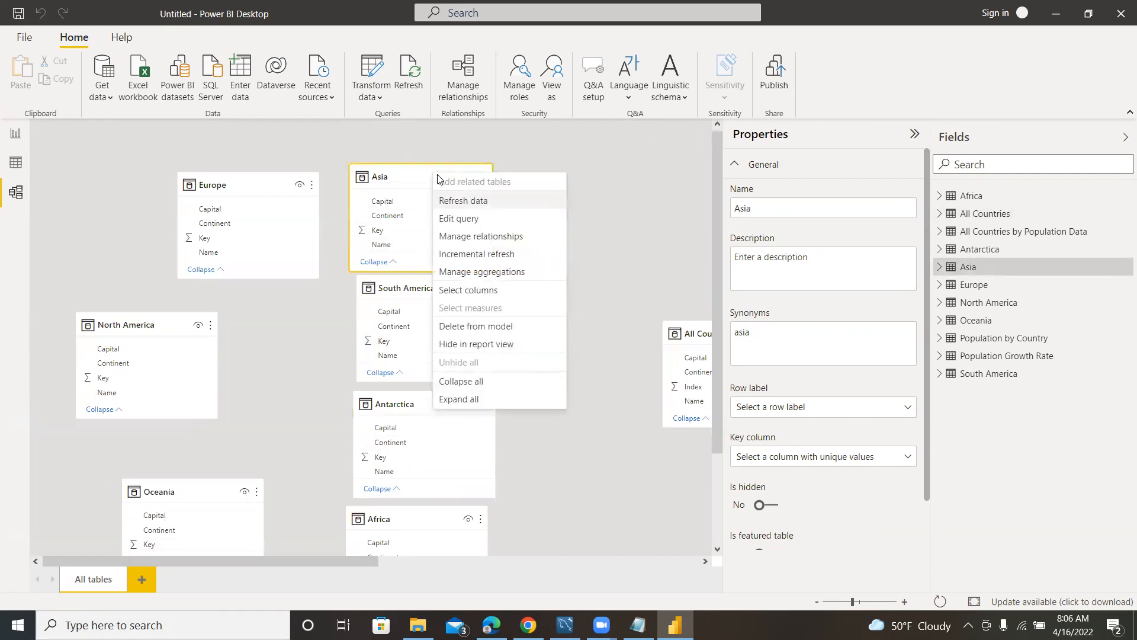
{"action": "left_click", "coordinate": [465, 346]}
{"action": "right_click", "coordinate": [265, 187]}
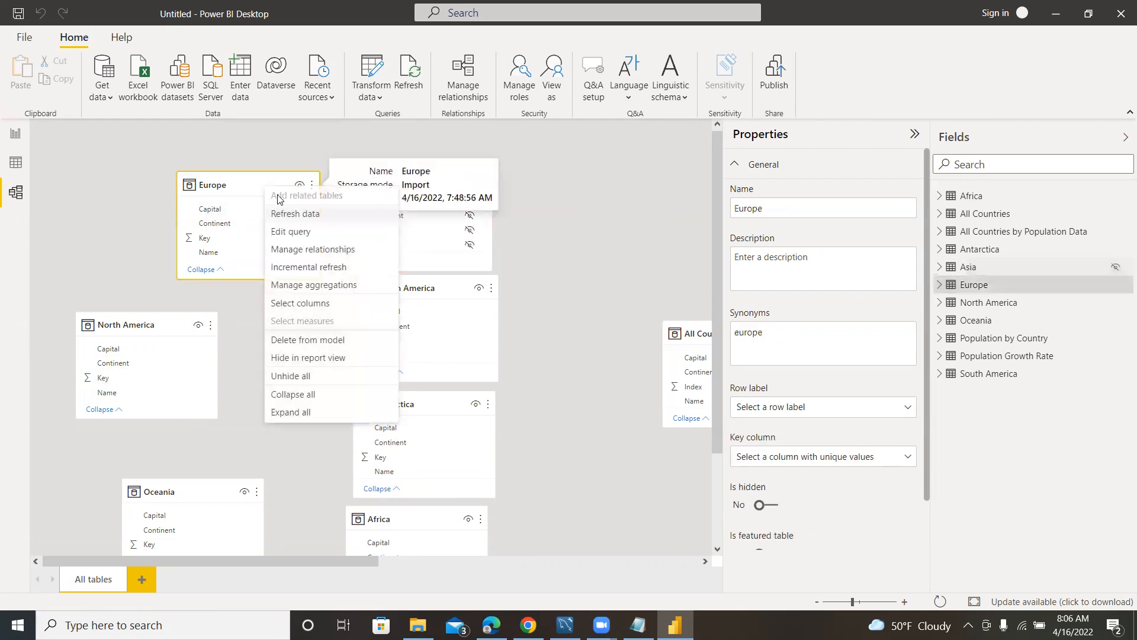
{"action": "left_click", "coordinate": [313, 359]}
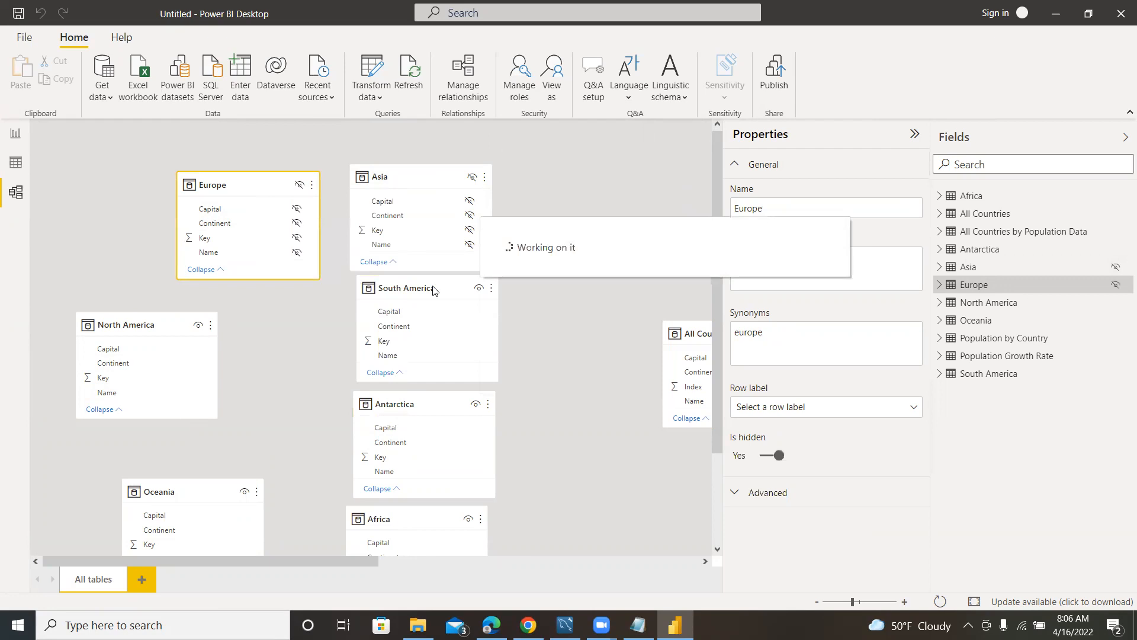
{"action": "right_click", "coordinate": [445, 288]}
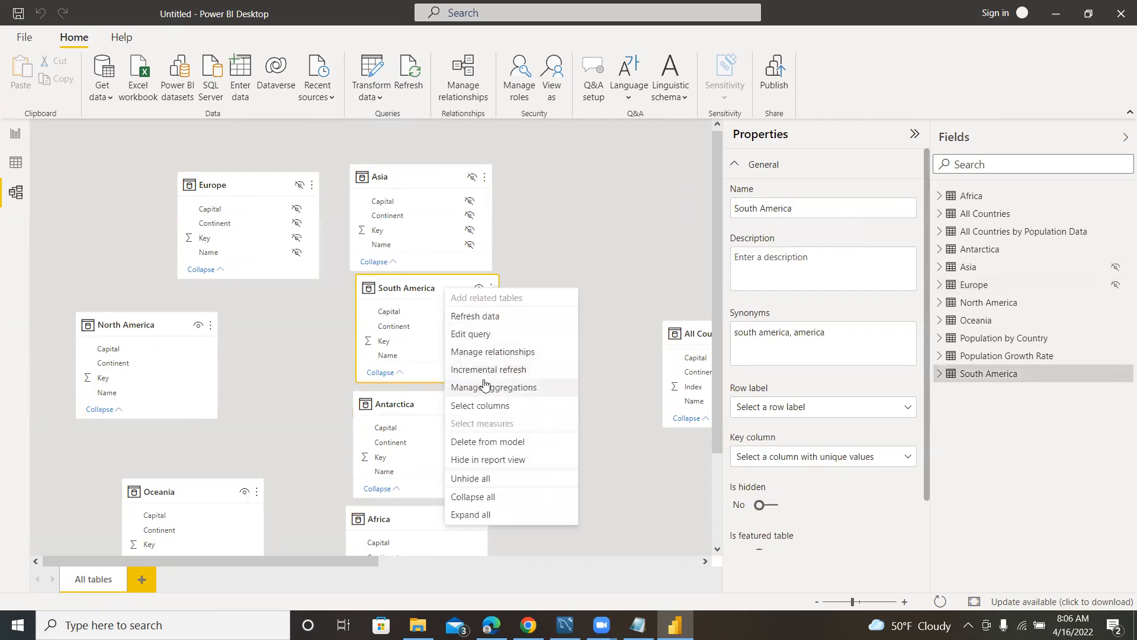
{"action": "left_click", "coordinate": [472, 461]}
{"action": "right_click", "coordinate": [158, 320]}
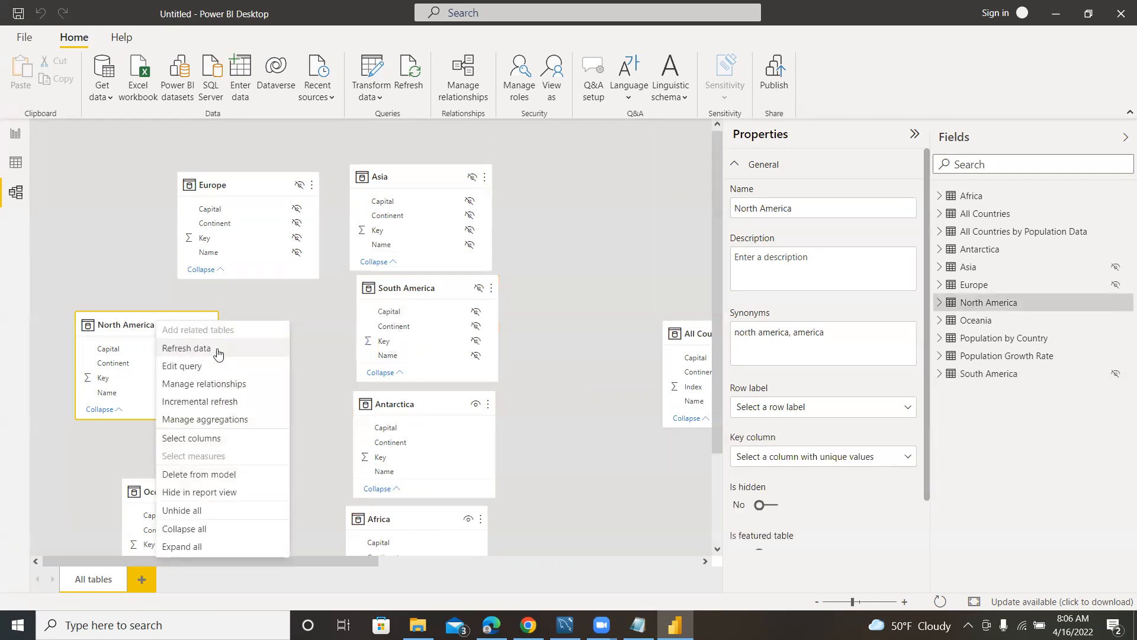
{"action": "left_click", "coordinate": [198, 501]}
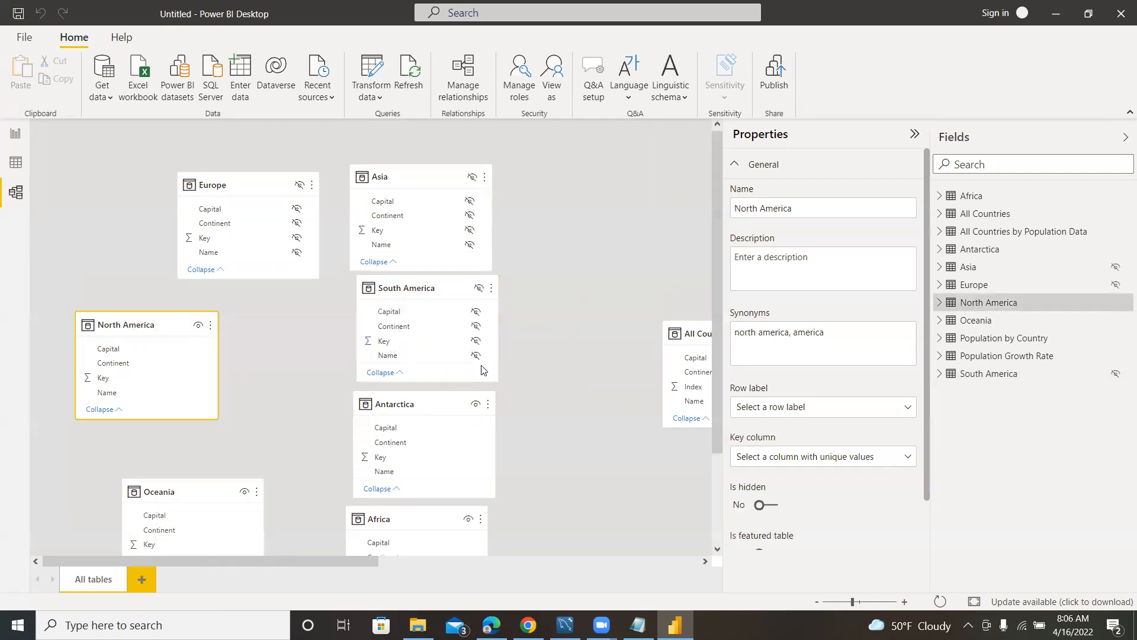
Hide the Antarctica, Africa and Oceania tables in report view.
{"action": "scroll", "coordinate": [527, 418], "scroll_direction": "down", "scroll_amount": 2}
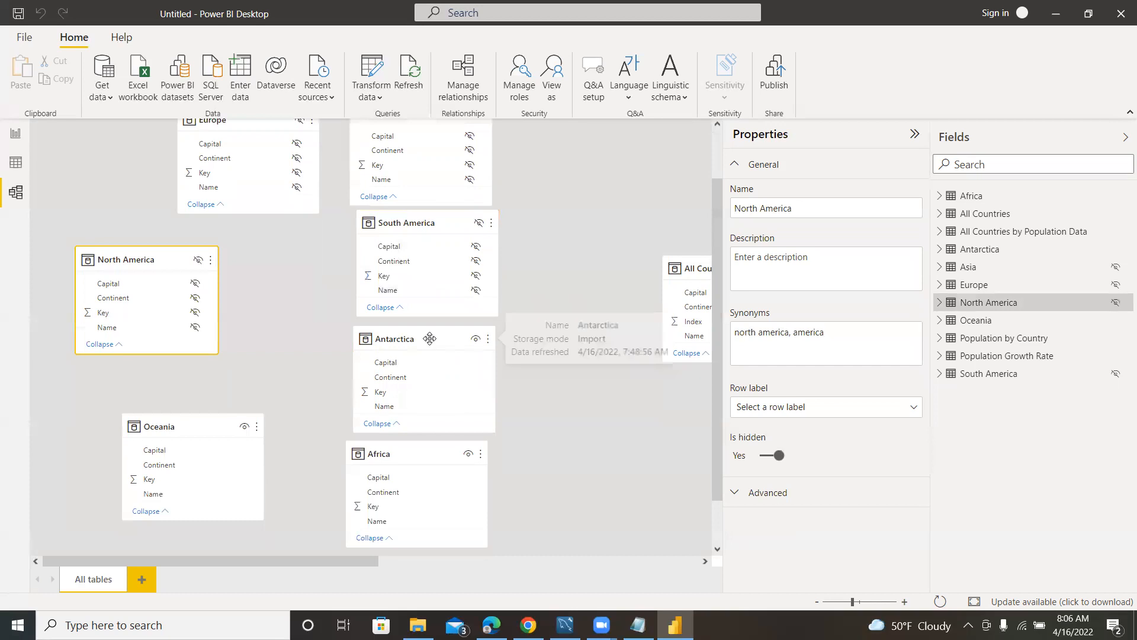
{"action": "right_click", "coordinate": [429, 338]}
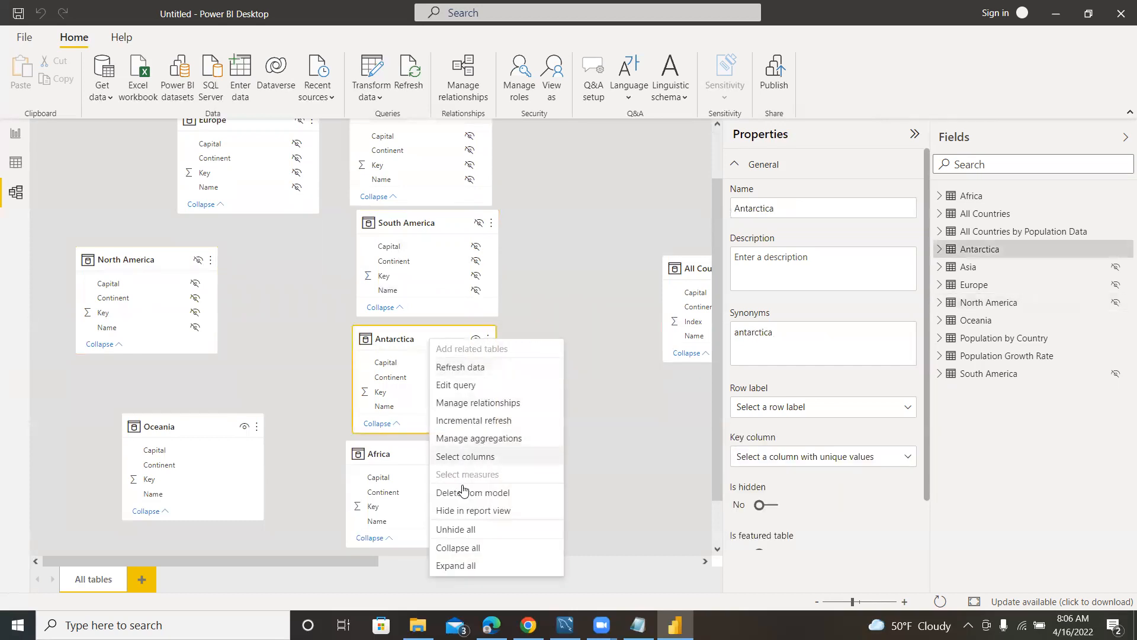
{"action": "left_click", "coordinate": [465, 511]}
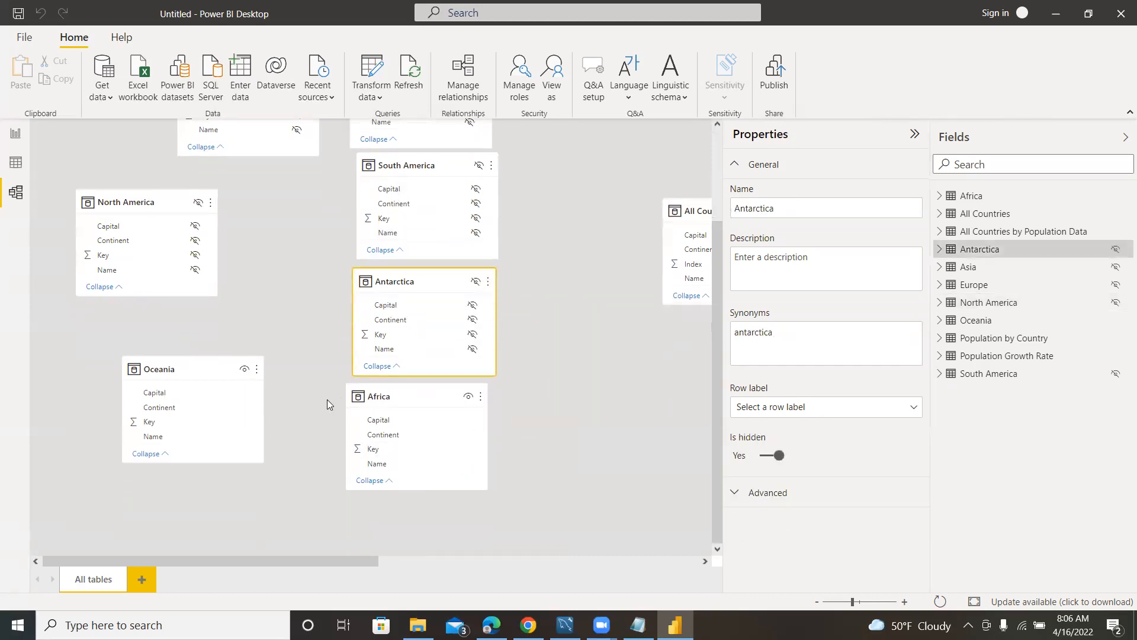
{"action": "right_click", "coordinate": [430, 395]}
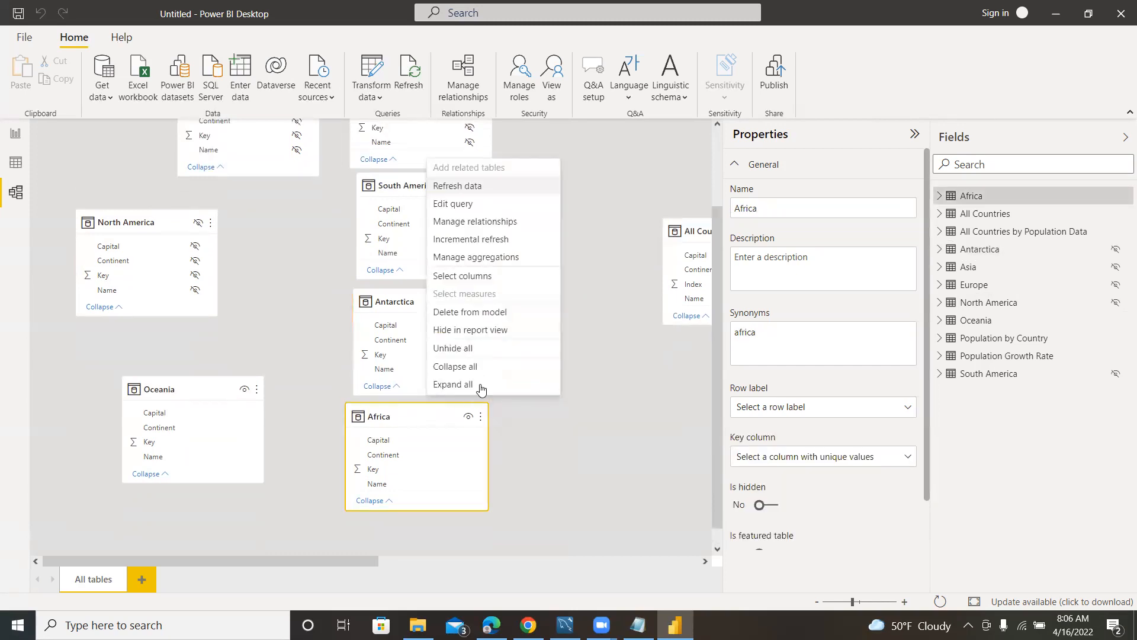
{"action": "left_click", "coordinate": [466, 330]}
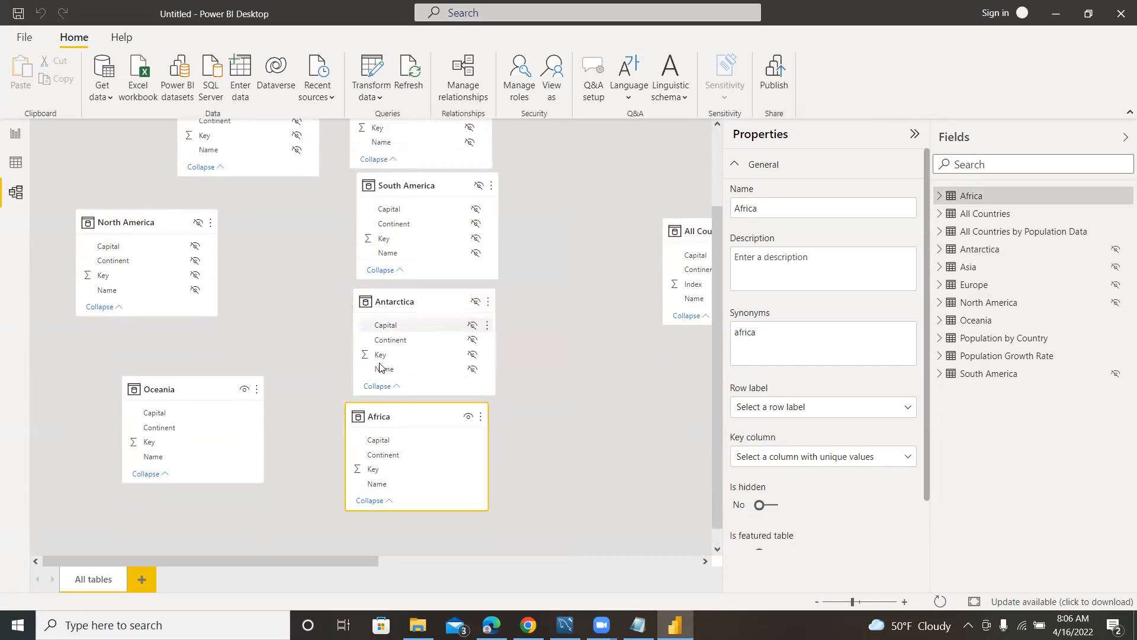
{"action": "right_click", "coordinate": [202, 391]}
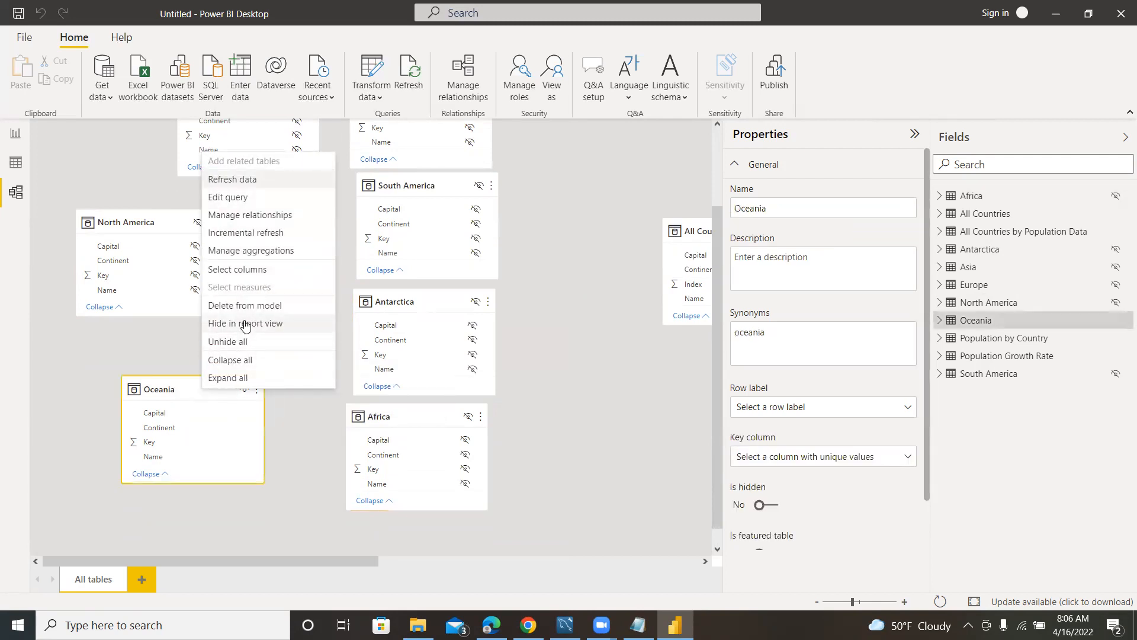
{"action": "left_click", "coordinate": [254, 326]}
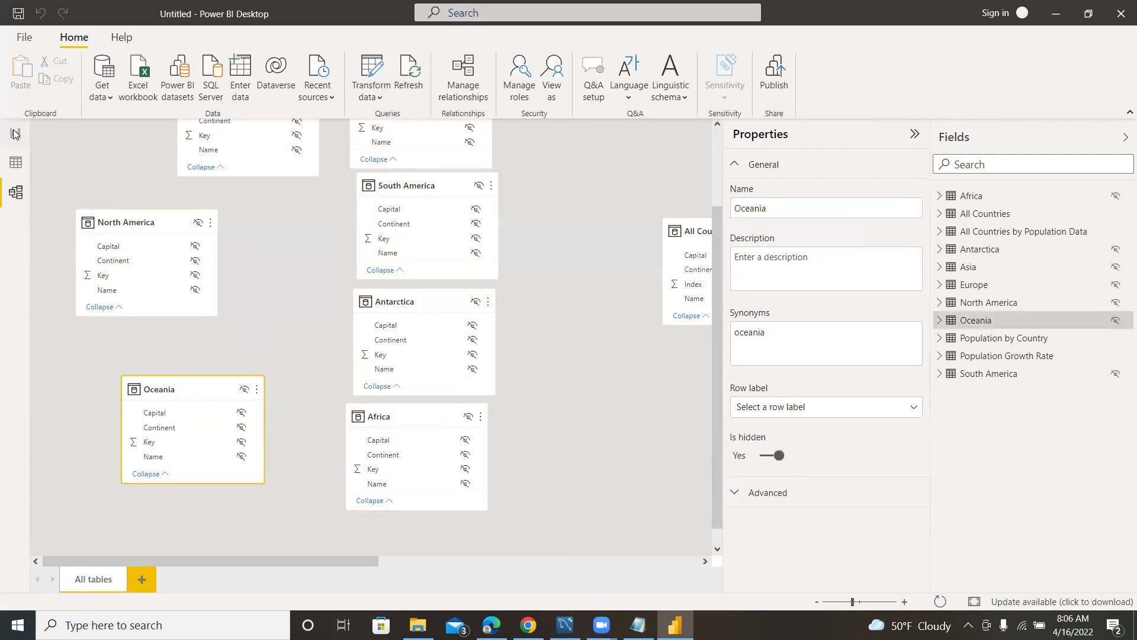
Switch to the report canvas and expand the fields of the All Countries by Population Data table.
{"action": "left_click", "coordinate": [15, 133]}
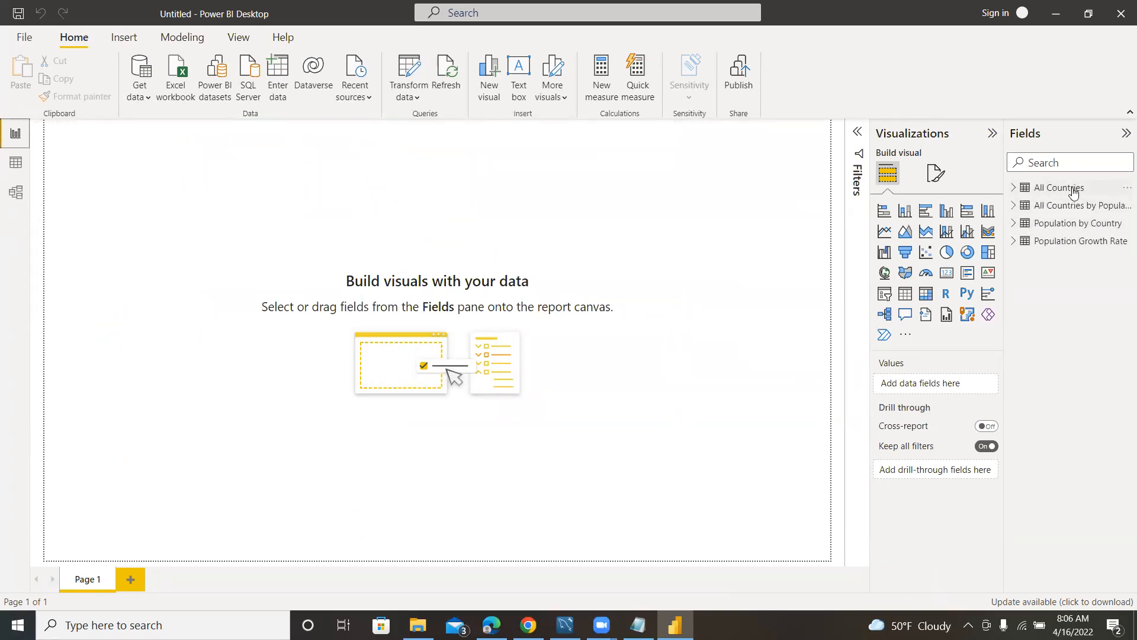
{"action": "left_click", "coordinate": [1123, 188]}
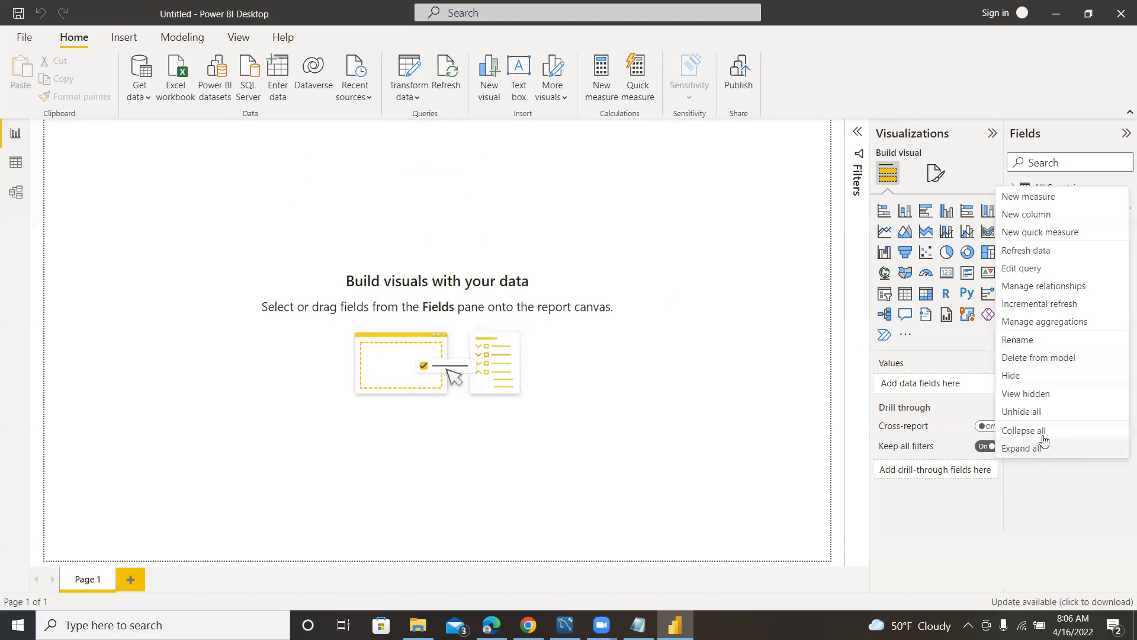
{"action": "left_click", "coordinate": [728, 322]}
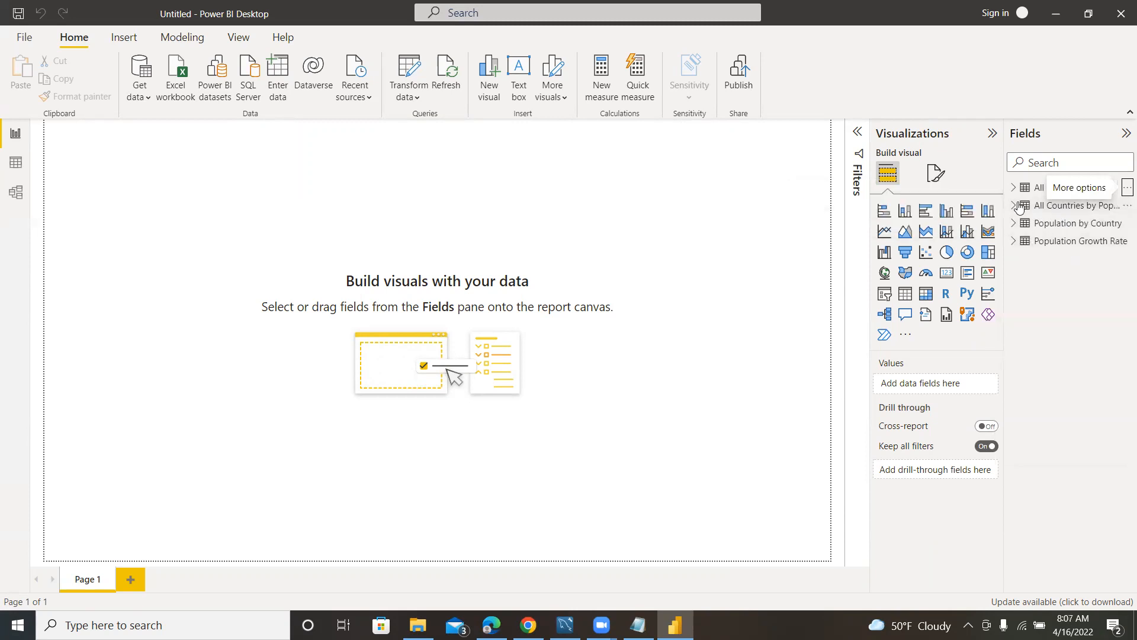
{"action": "left_click", "coordinate": [1064, 208]}
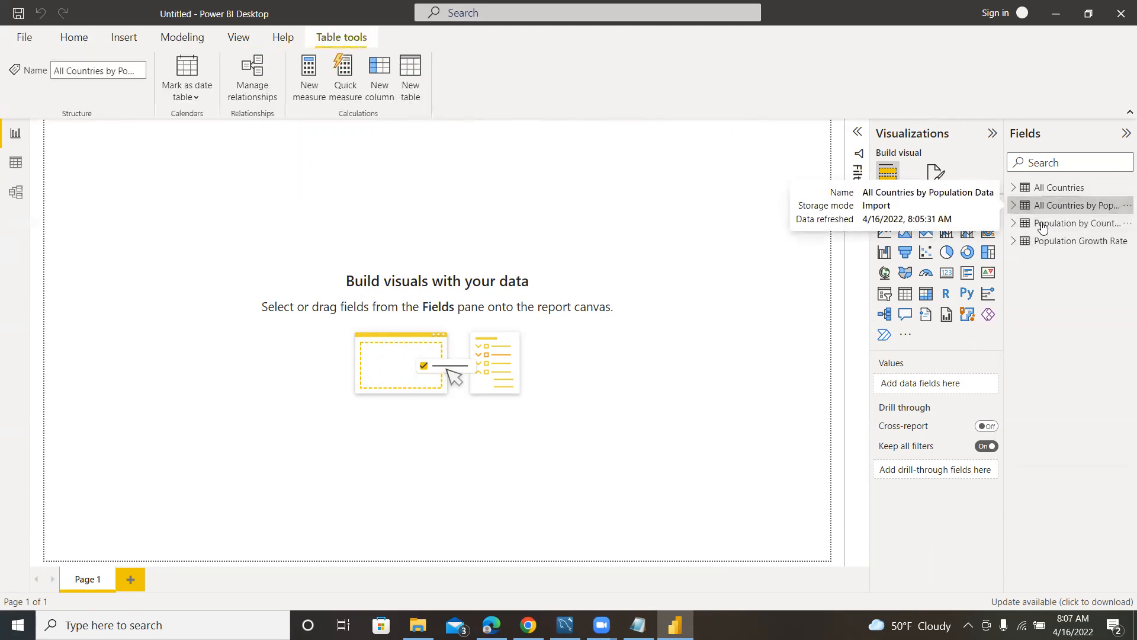
{"action": "left_click", "coordinate": [1013, 205]}
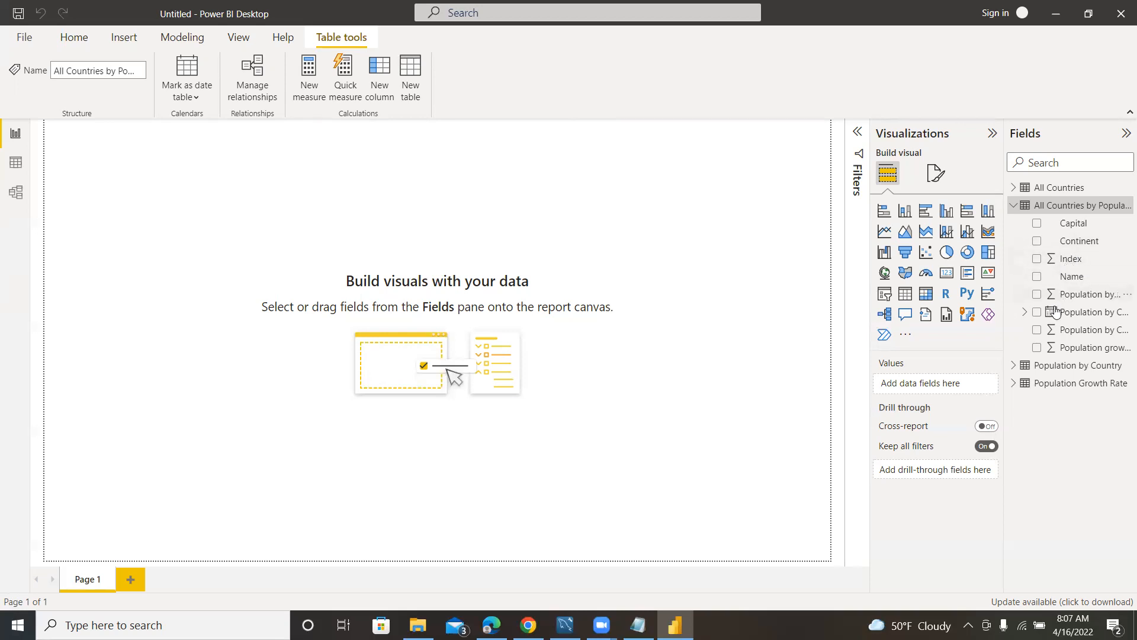
Plot Continent on an enlarged map visual, with bubbles sized by Population by Country.Population, and check the Asia and Africa values.
{"action": "left_click", "coordinate": [1036, 242]}
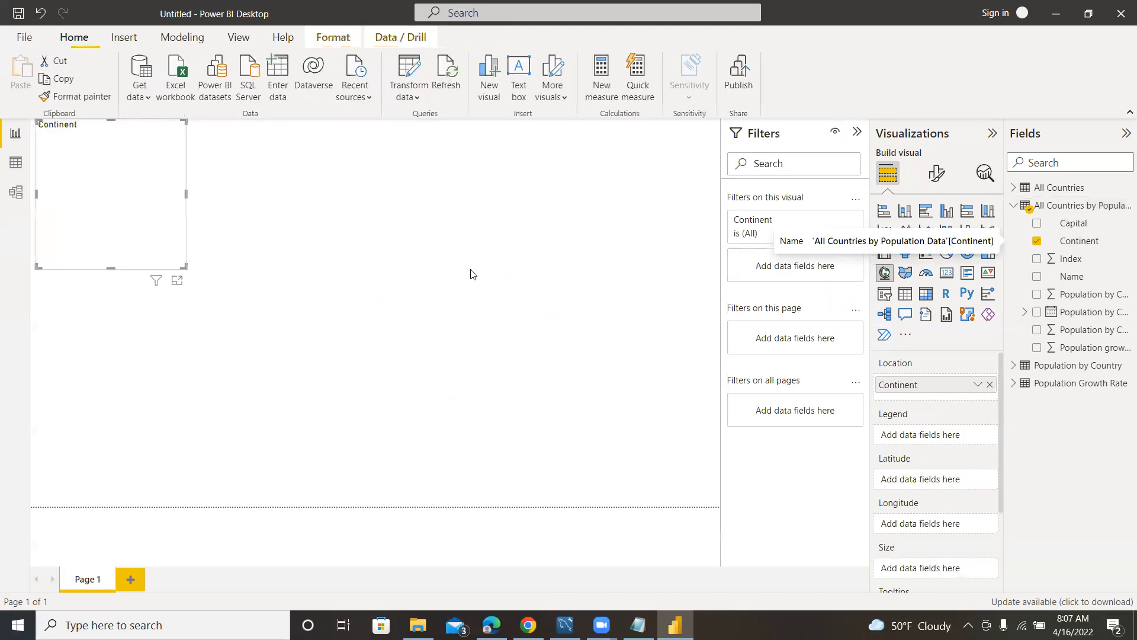
{"action": "left_click_drag", "start_coordinate": [184, 267], "coordinate": [415, 368]}
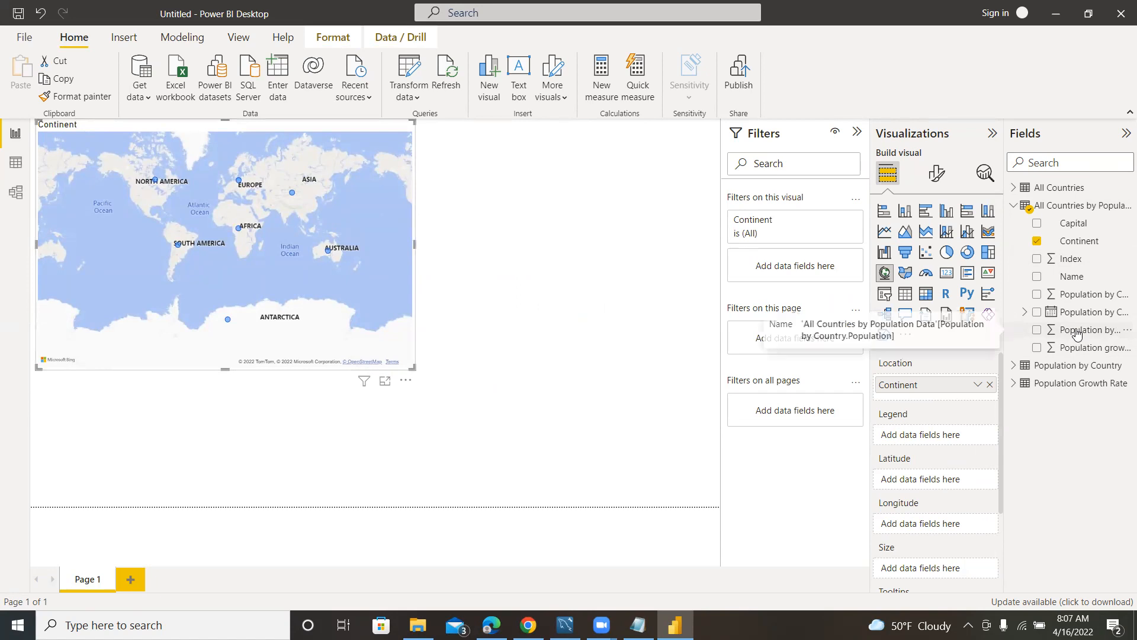
{"action": "left_click", "coordinate": [1036, 330]}
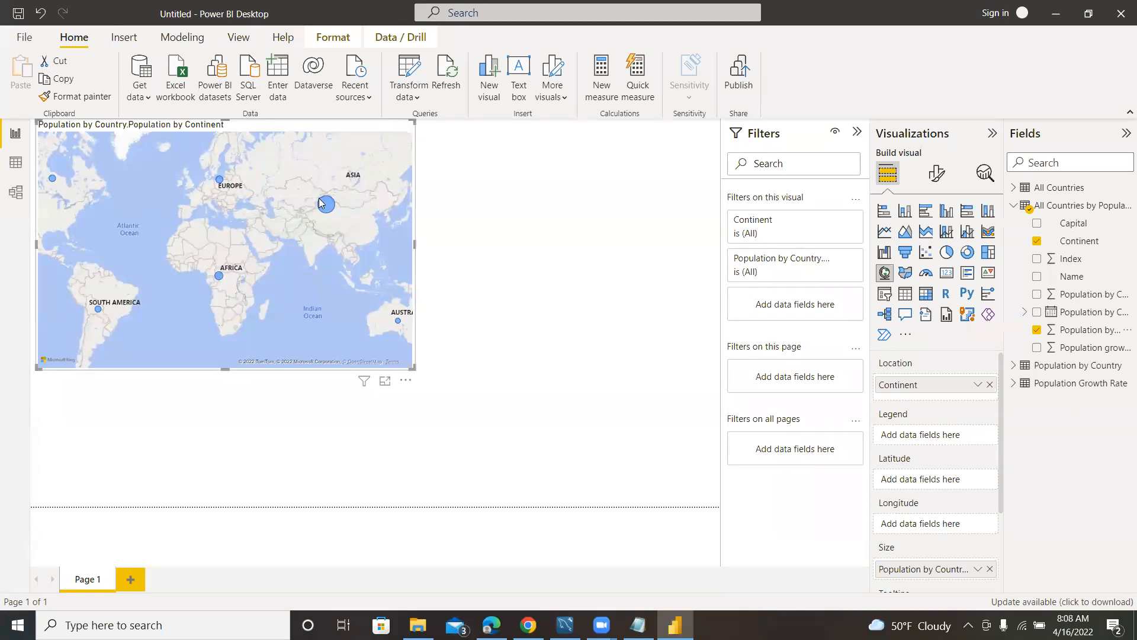
{"action": "scroll", "coordinate": [943, 472], "scroll_direction": "down", "scroll_amount": 2}
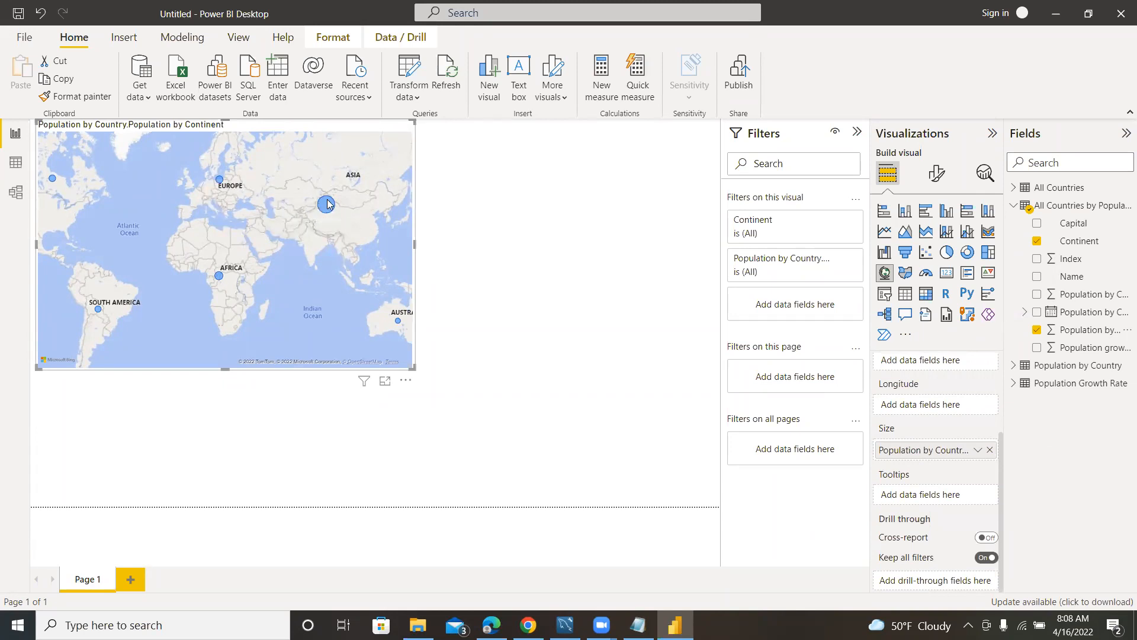
{"action": "mouse_move", "coordinate": [324, 208]}
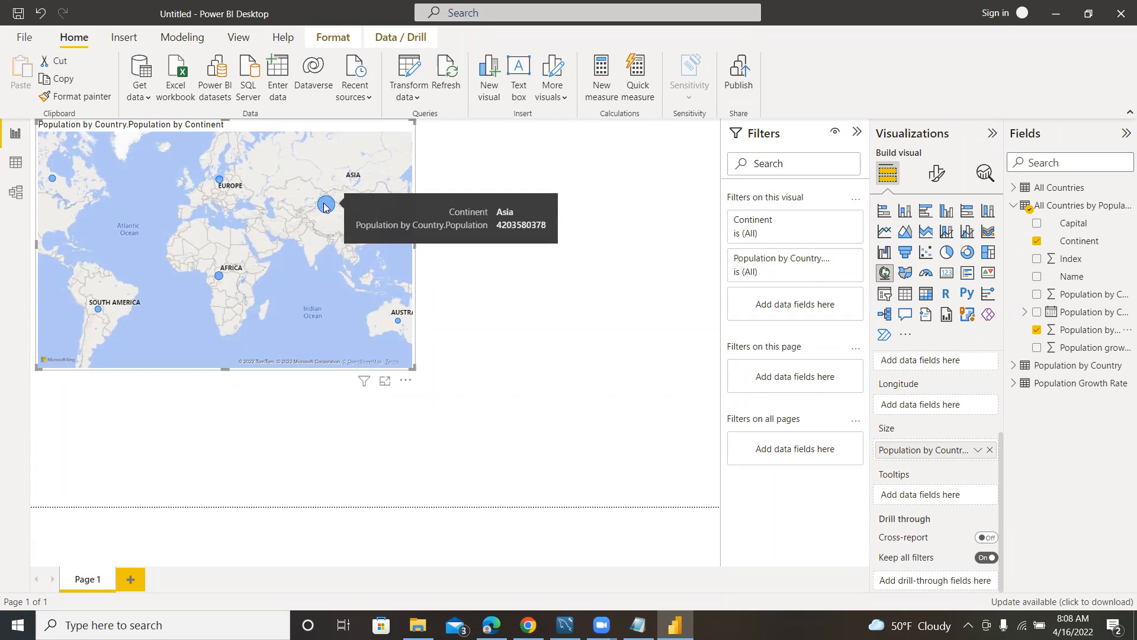
{"action": "mouse_move", "coordinate": [219, 276]}
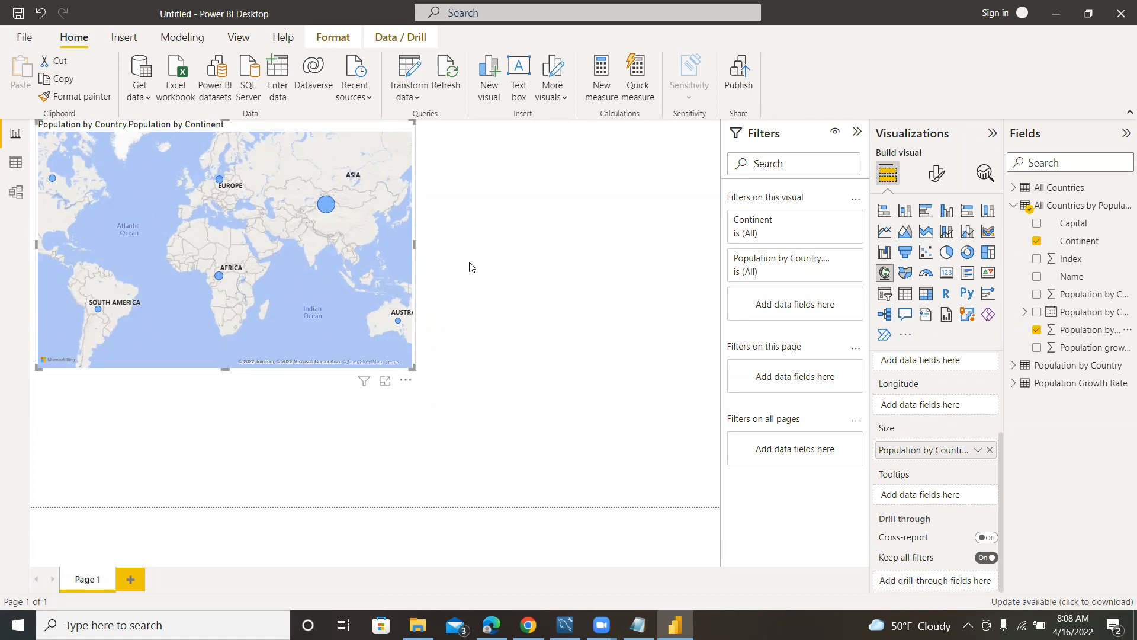
Close the report without saving and relaunch Power BI Desktop with a new blank report, dismissing the start screen.
{"action": "left_click", "coordinate": [1115, 21]}
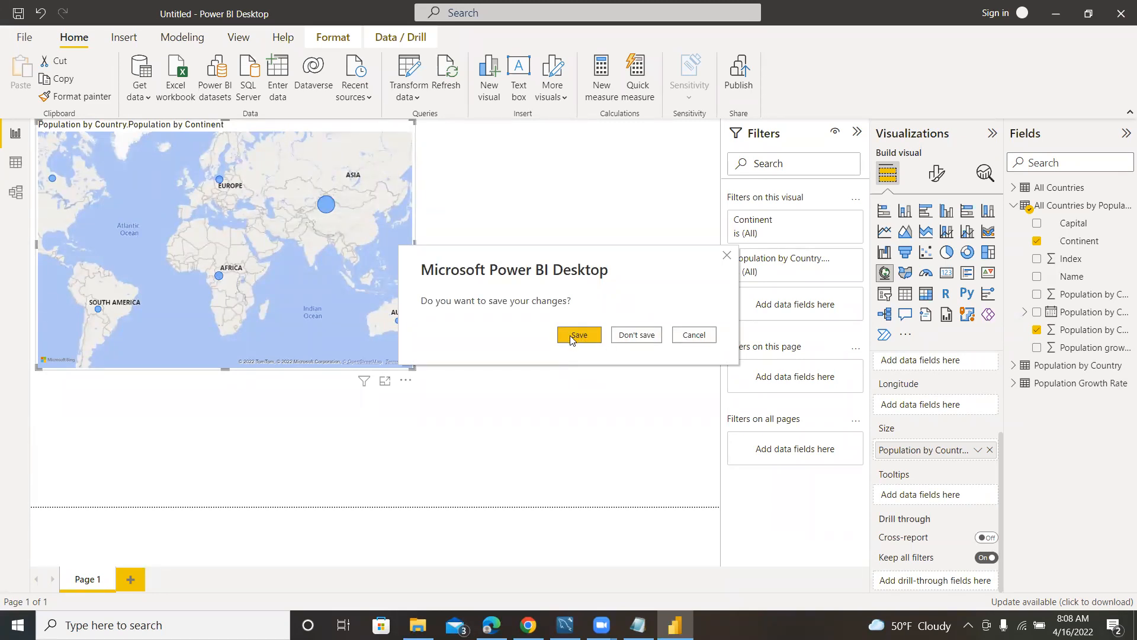
{"action": "left_click", "coordinate": [634, 335]}
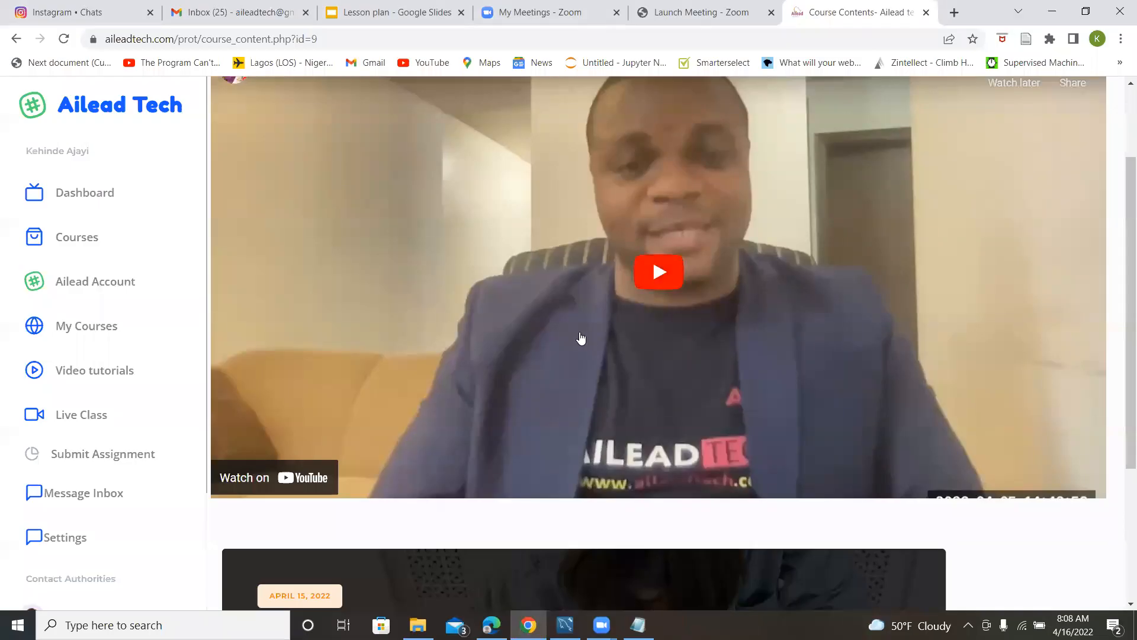
{"action": "left_click", "coordinate": [193, 622]}
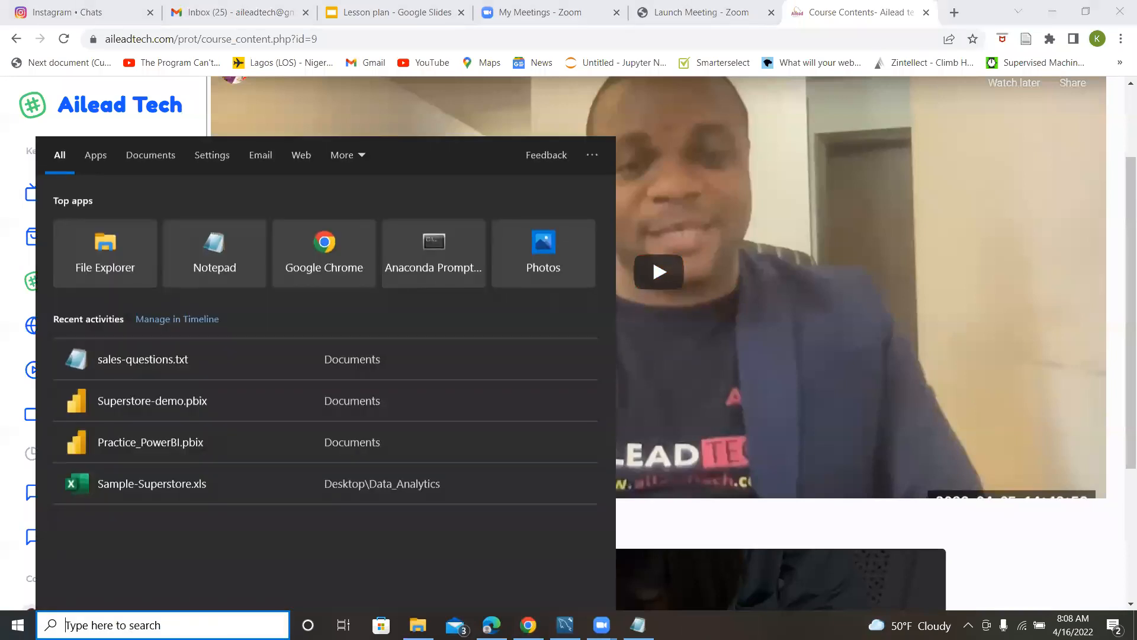
{"action": "type", "text": "po"}
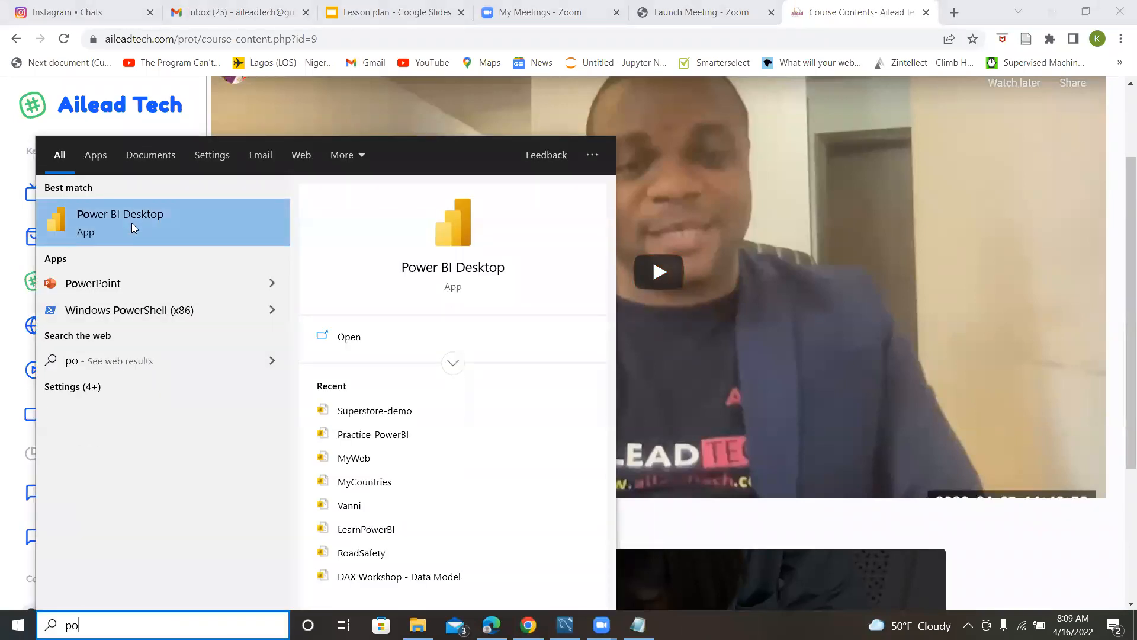
{"action": "left_click", "coordinate": [129, 214]}
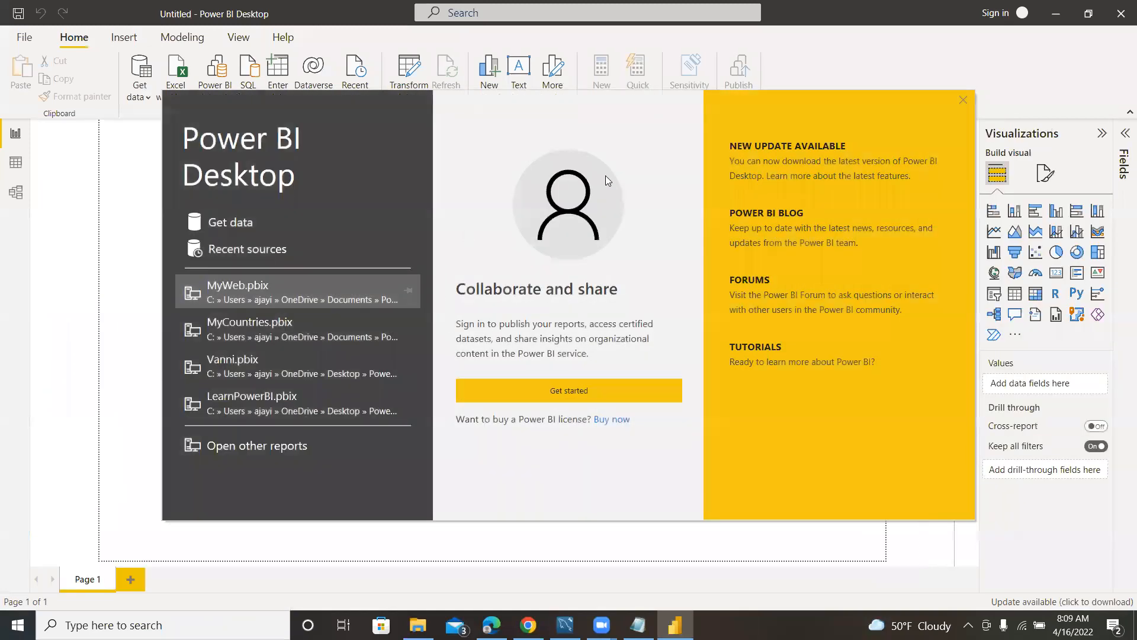
{"action": "left_click", "coordinate": [963, 100]}
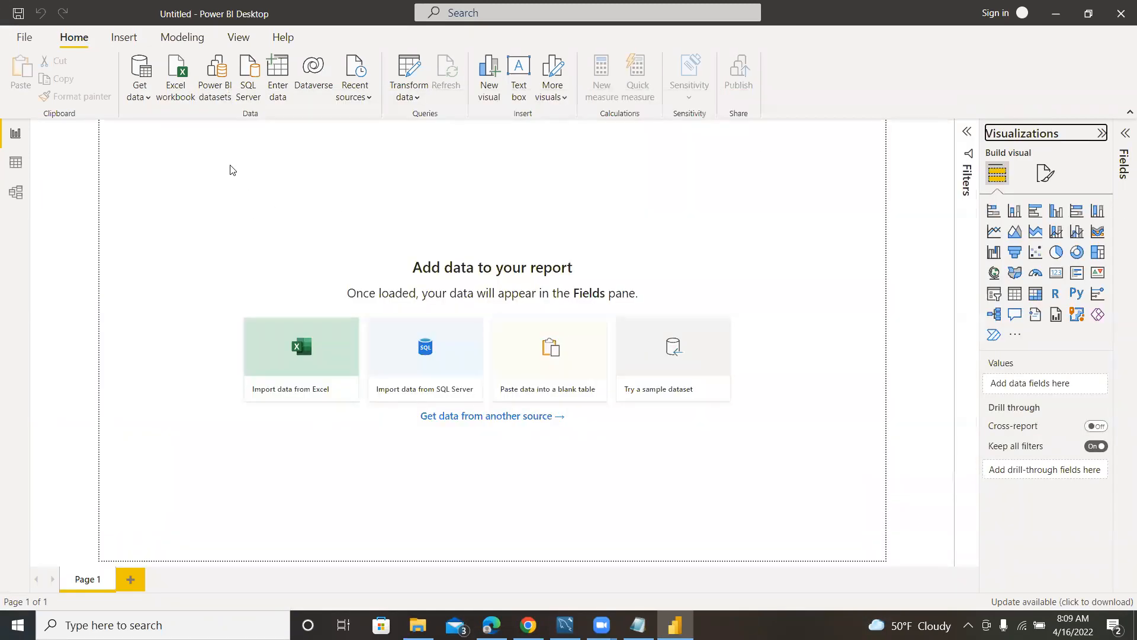
Connect to the Sample-Superstore Excel workbook in the Data_Analytics Data folder.
{"action": "left_click", "coordinate": [147, 98]}
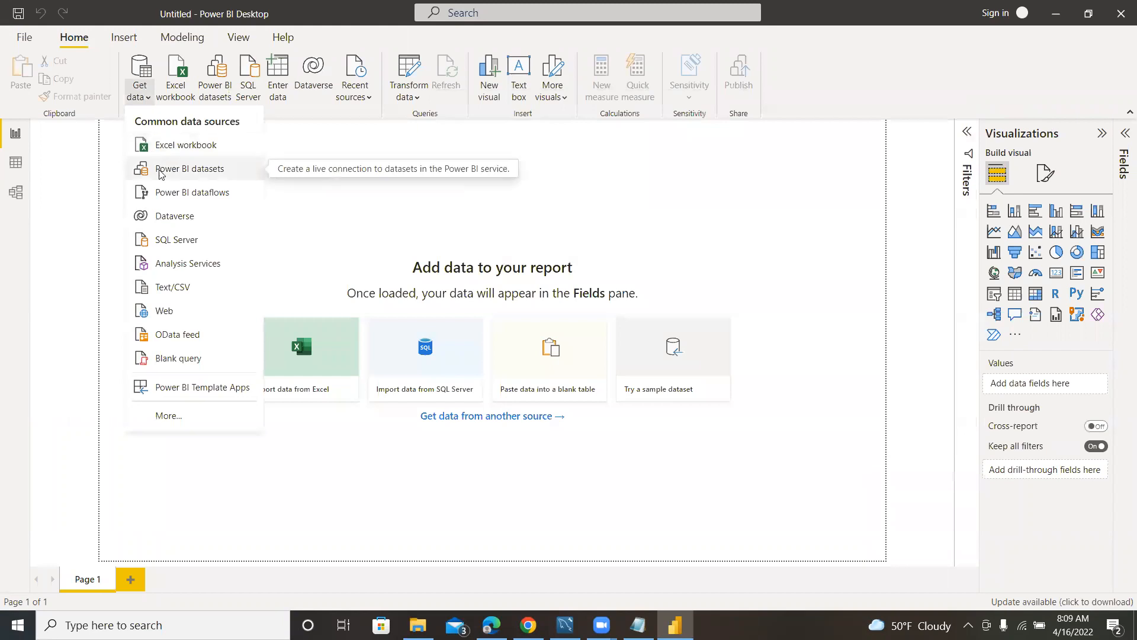
{"action": "left_click", "coordinate": [179, 146]}
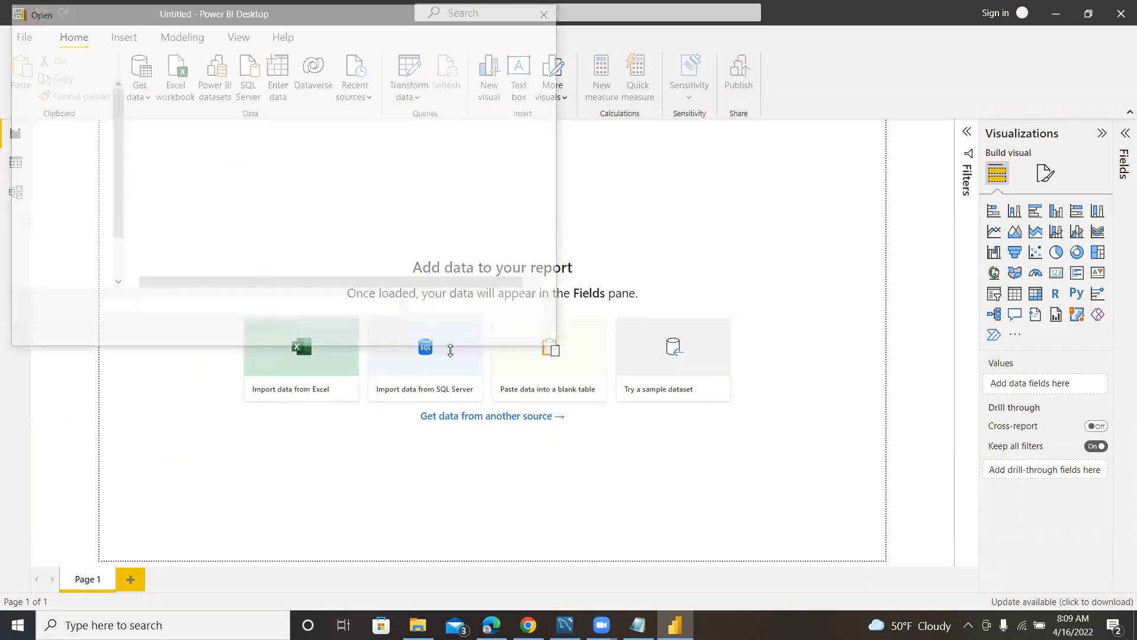
{"action": "left_click", "coordinate": [190, 141]}
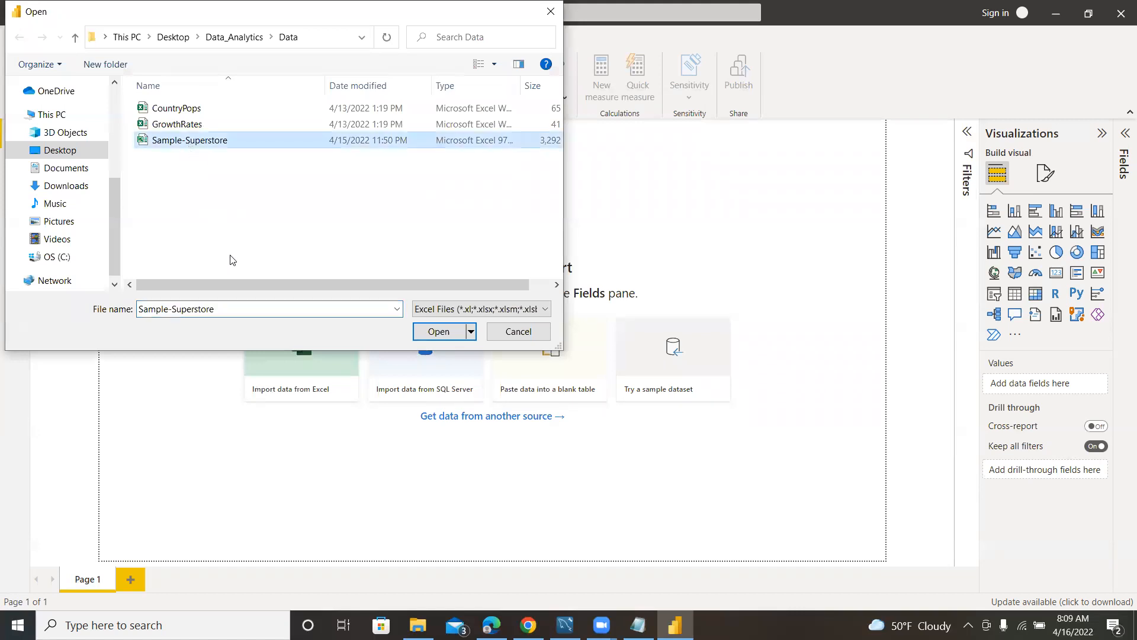
{"action": "left_click", "coordinate": [443, 333]}
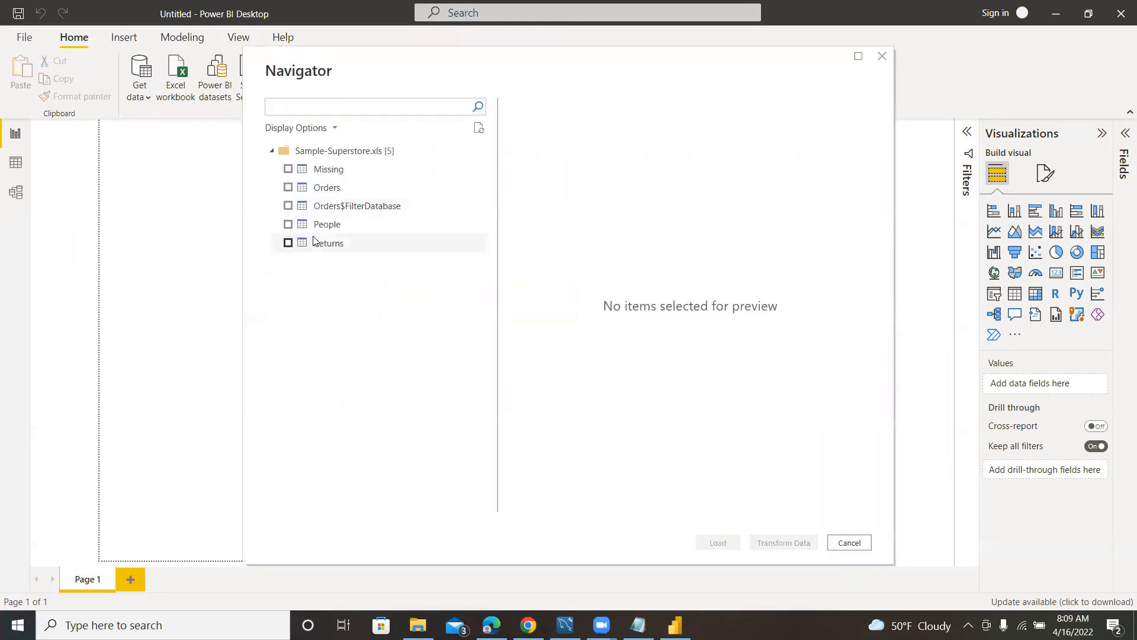
Preview the contents of the Missing and Orders sheets in the workbook.
{"action": "left_click", "coordinate": [314, 171]}
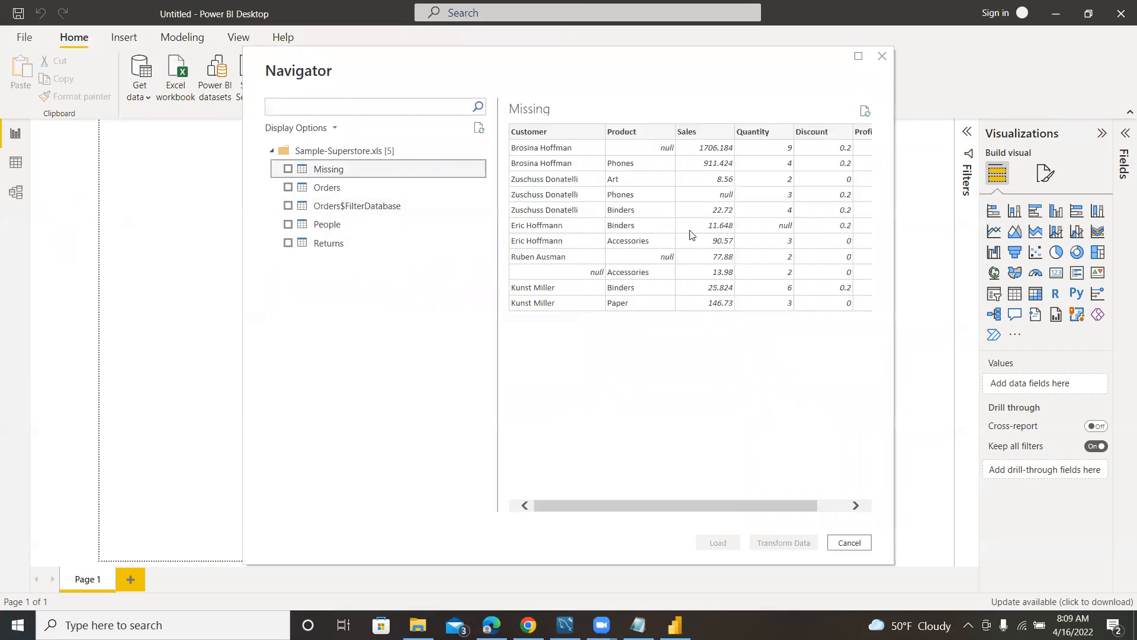
{"action": "left_click", "coordinate": [330, 190]}
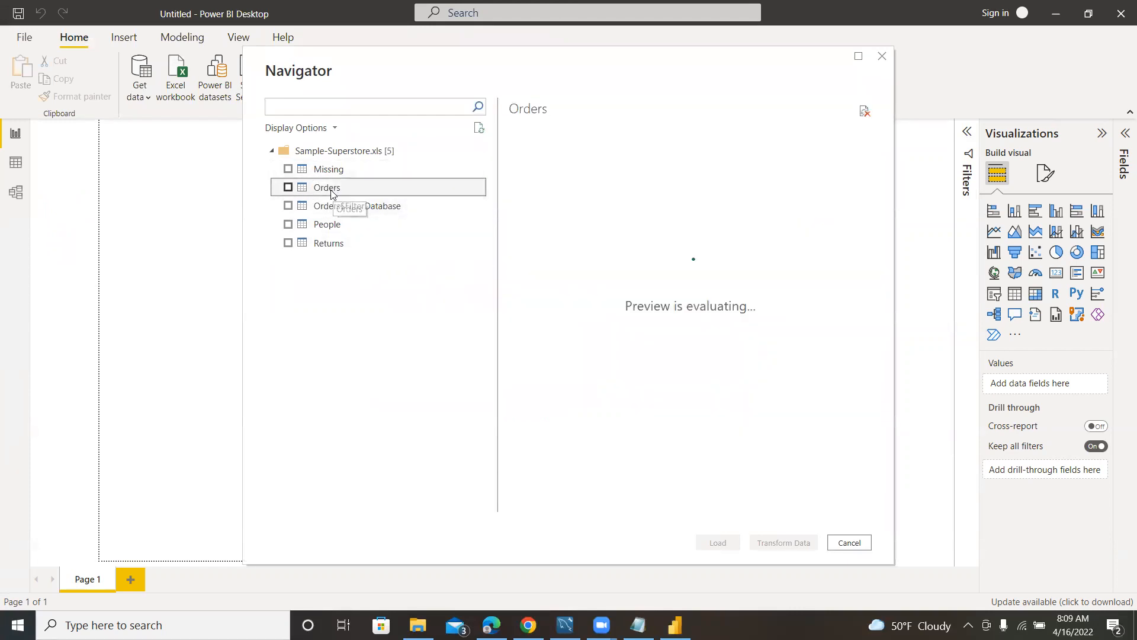
{"action": "left_click_drag", "start_coordinate": [557, 513], "coordinate": [537, 540]}
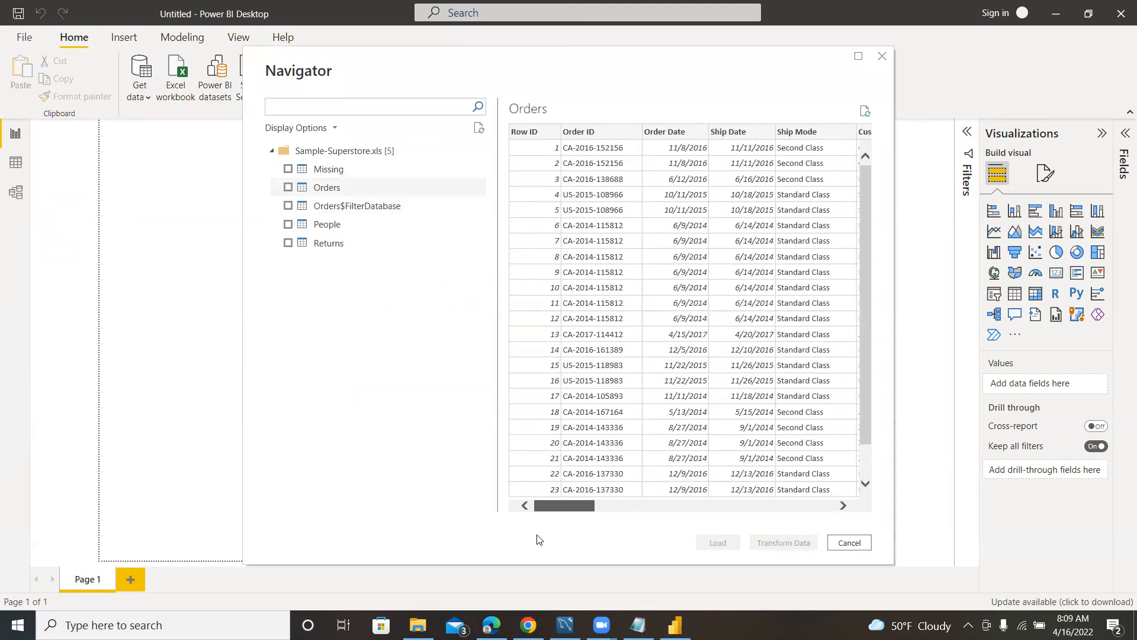
{"action": "left_click_drag", "start_coordinate": [564, 536], "coordinate": [528, 511]}
Select only the Orders sheet for import, preview People and Returns, and open the selection in Power Query Editor for transformation.
{"action": "left_click", "coordinate": [288, 187]}
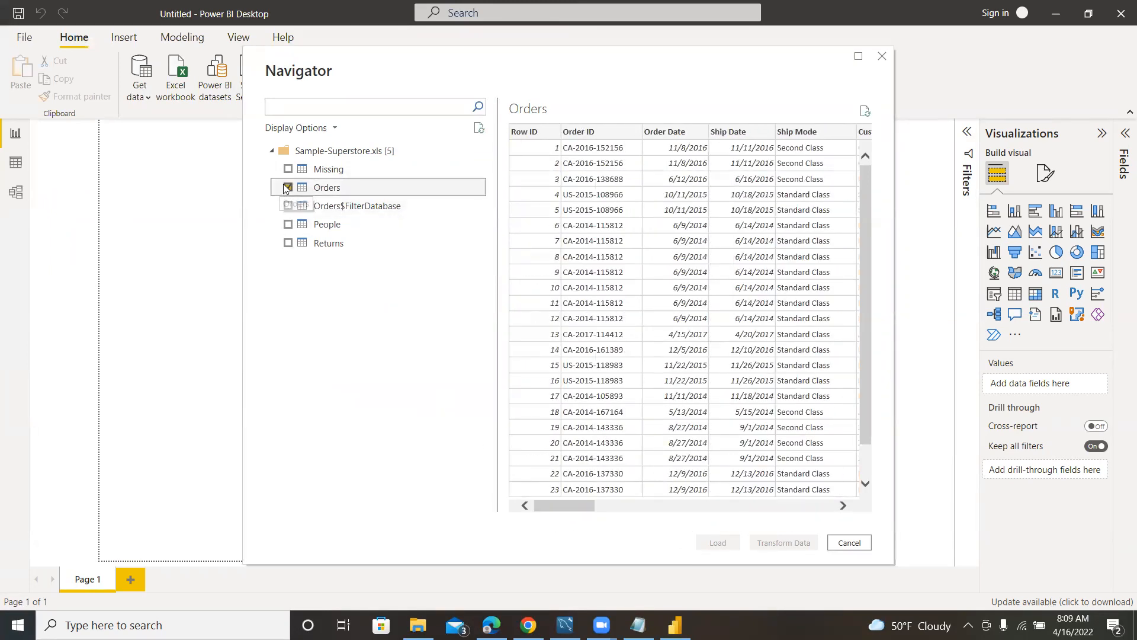
{"action": "left_click", "coordinate": [327, 226]}
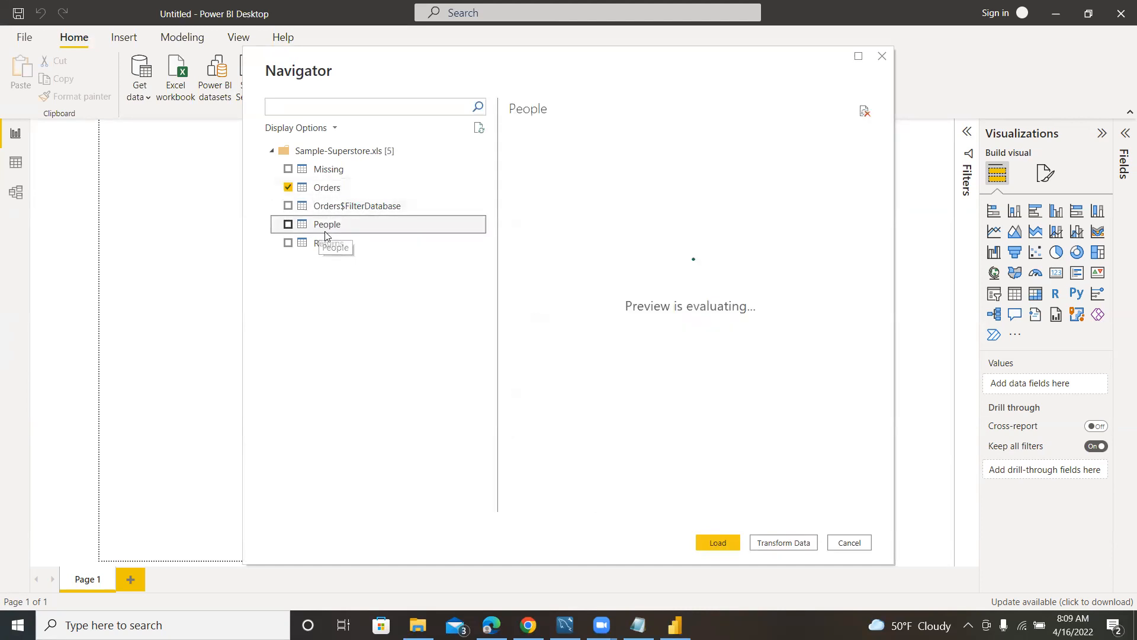
{"action": "left_click", "coordinate": [329, 244]}
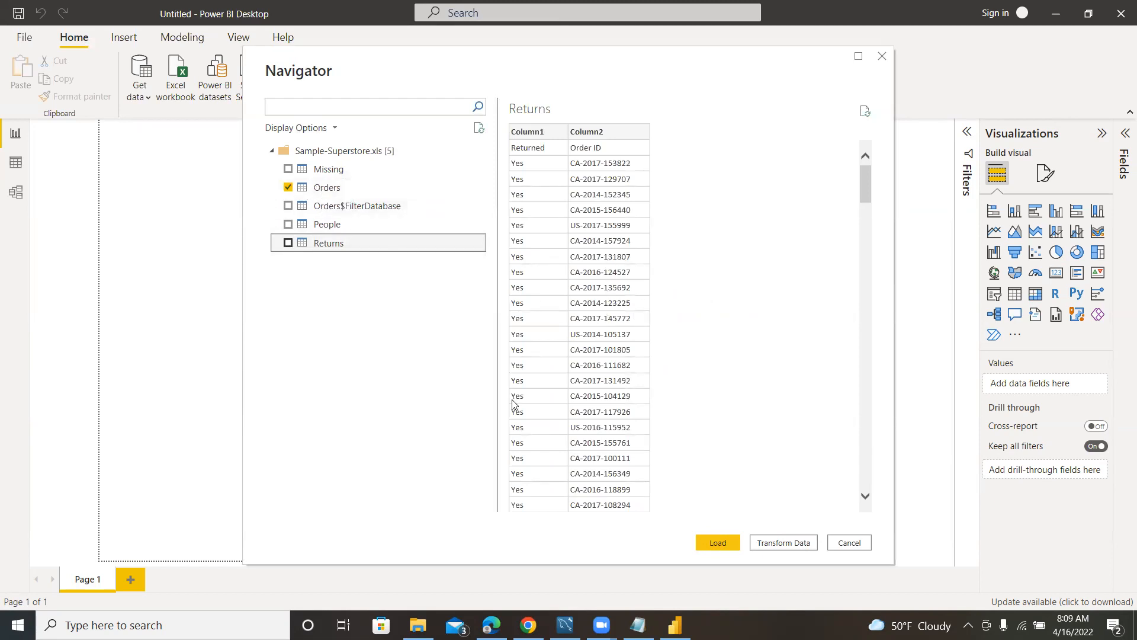
{"action": "left_click", "coordinate": [785, 543]}
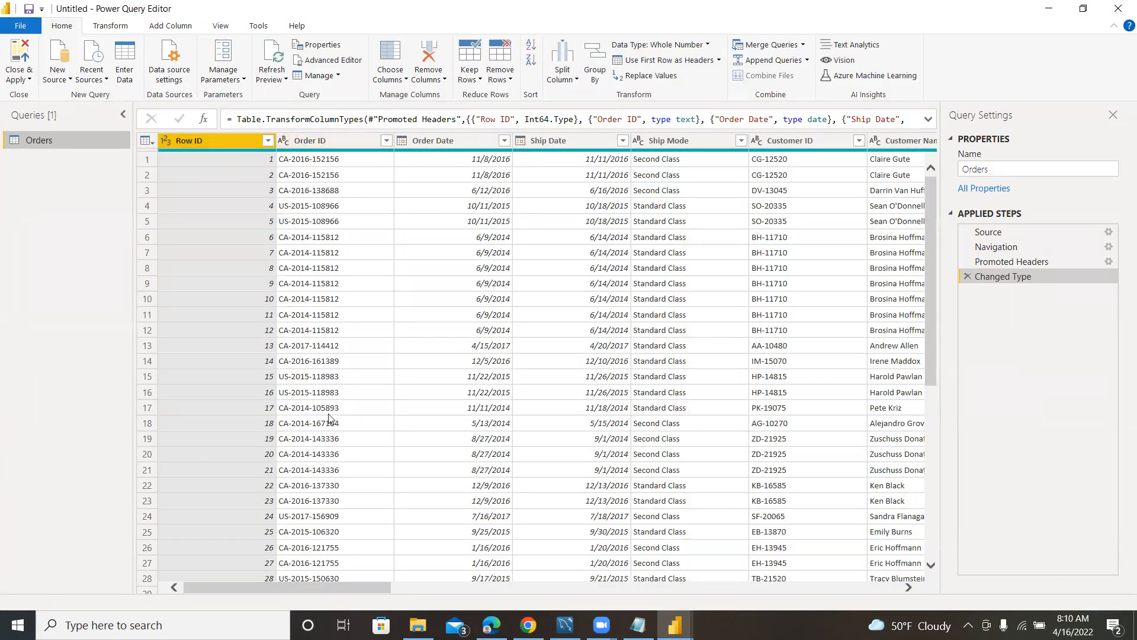
Close and apply the Orders query to load it into the report, and inspect the Orders table's rows and columns in Data view.
{"action": "left_click_drag", "start_coordinate": [319, 585], "coordinate": [216, 613]}
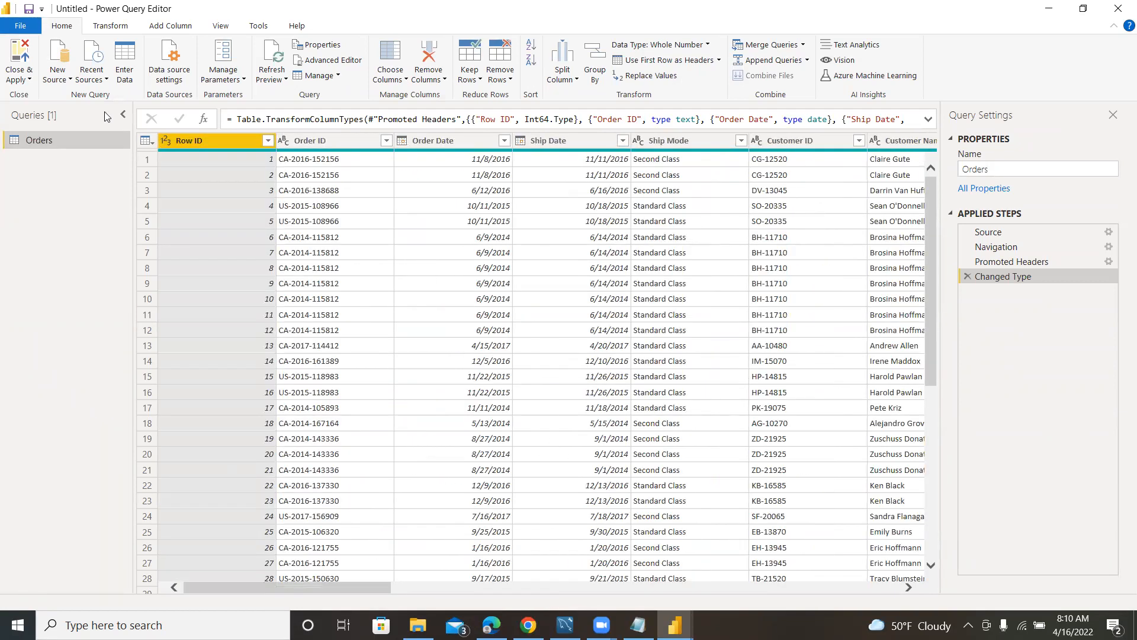
{"action": "left_click", "coordinate": [18, 59]}
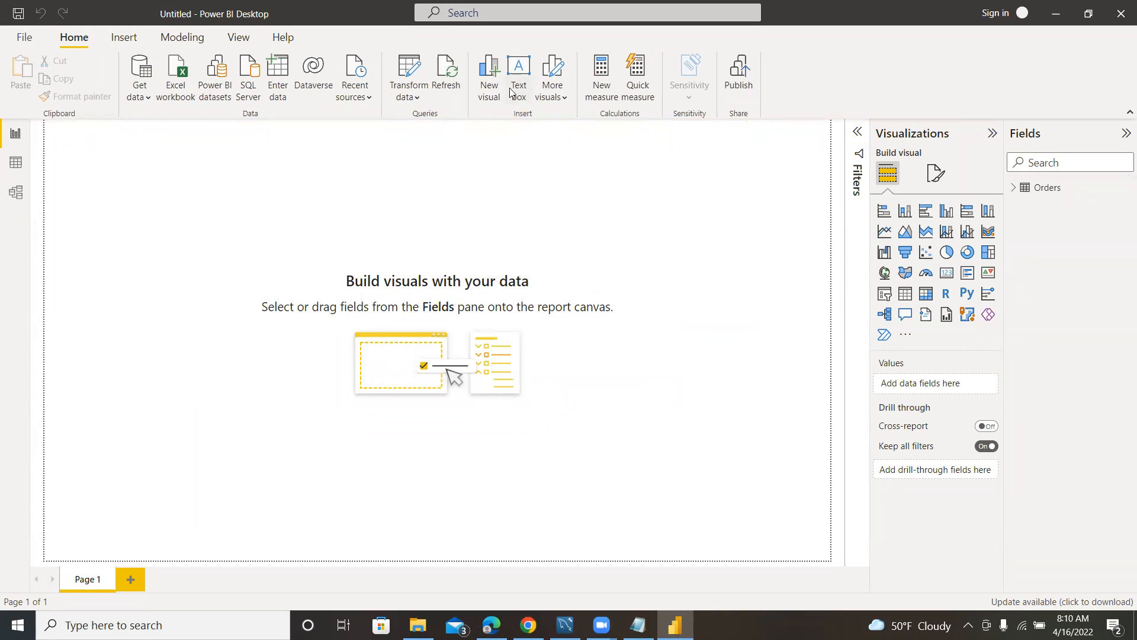
{"action": "left_click", "coordinate": [1024, 190]}
{"action": "left_click", "coordinate": [13, 165]}
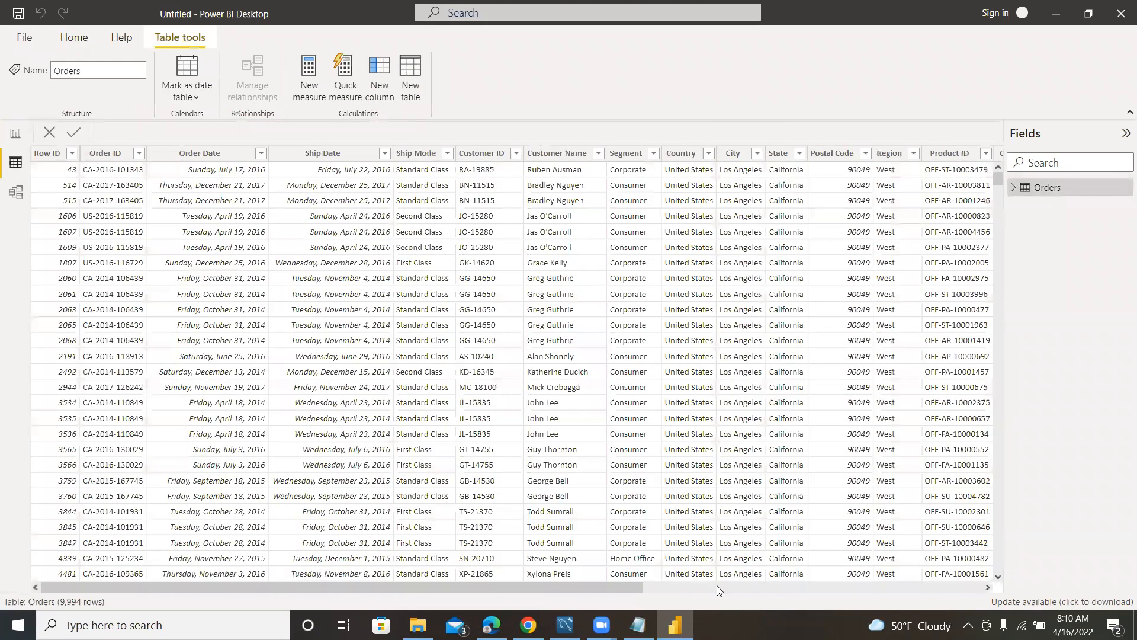
{"action": "left_click", "coordinate": [747, 587]}
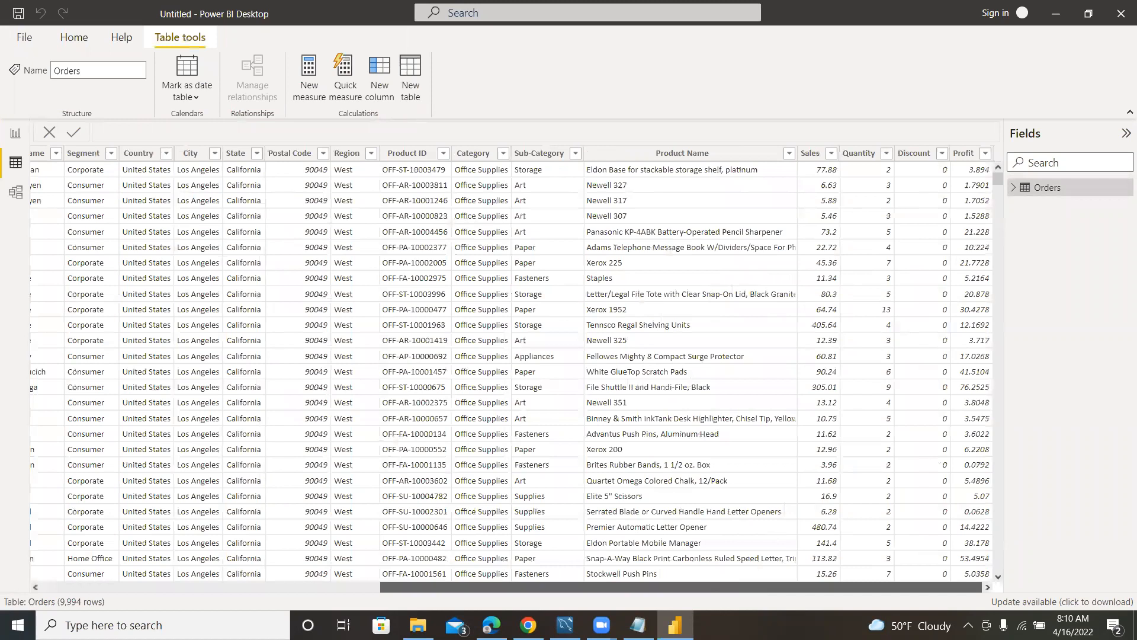
{"action": "left_click_drag", "start_coordinate": [747, 587], "coordinate": [408, 586]}
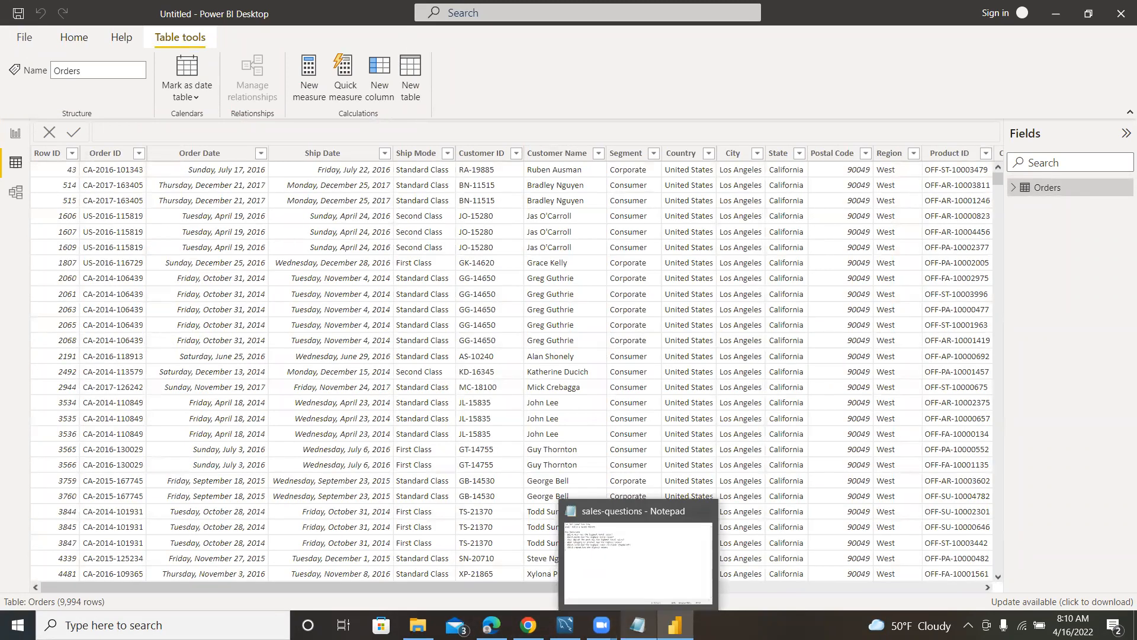
Switch to the sales-questions file in Notepad and review the report goal and key questions, then return to Power BI Desktop.
{"action": "left_click", "coordinate": [631, 543]}
{"action": "key", "text": "alt+Tab"}
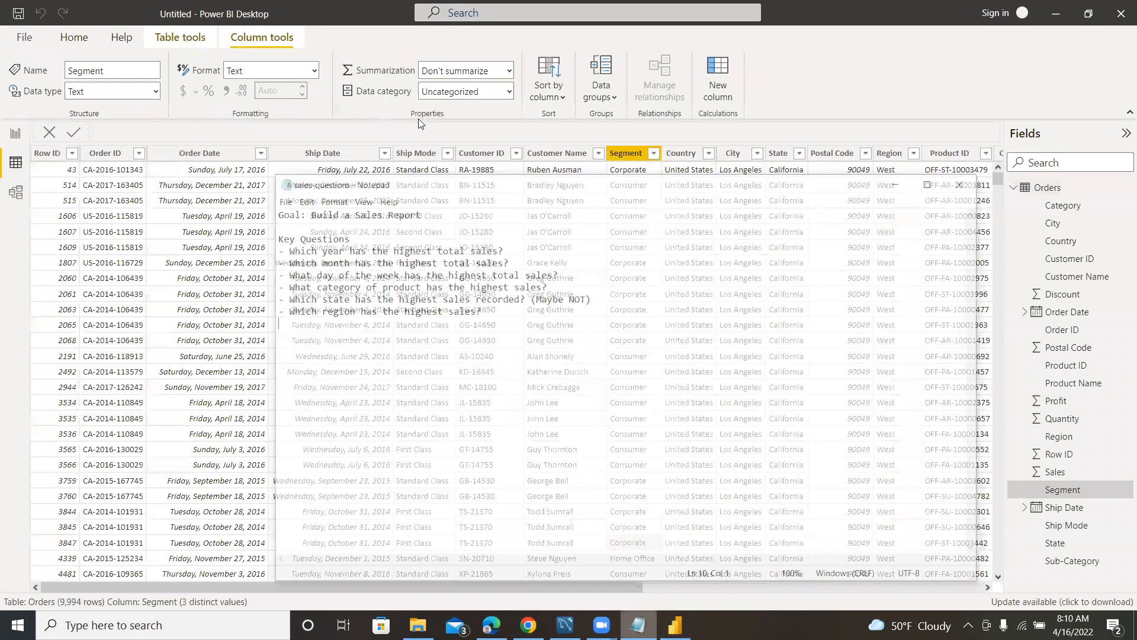
{"action": "left_click_drag", "start_coordinate": [424, 149], "coordinate": [222, 77]}
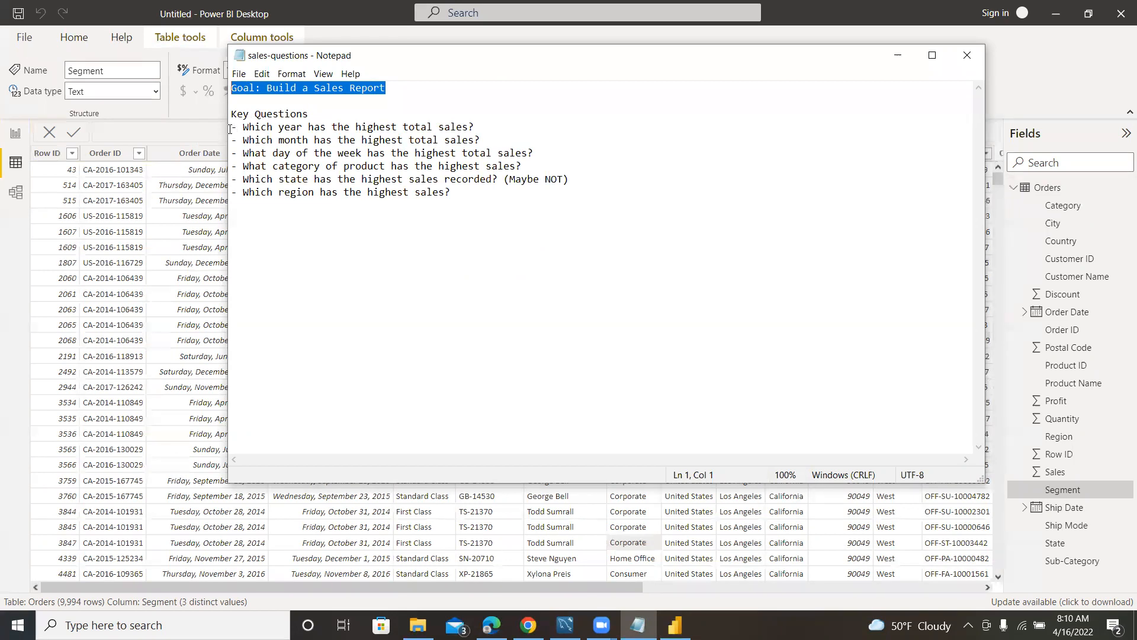
{"action": "left_click_drag", "start_coordinate": [232, 129], "coordinate": [541, 226]}
{"action": "left_click", "coordinate": [533, 222]}
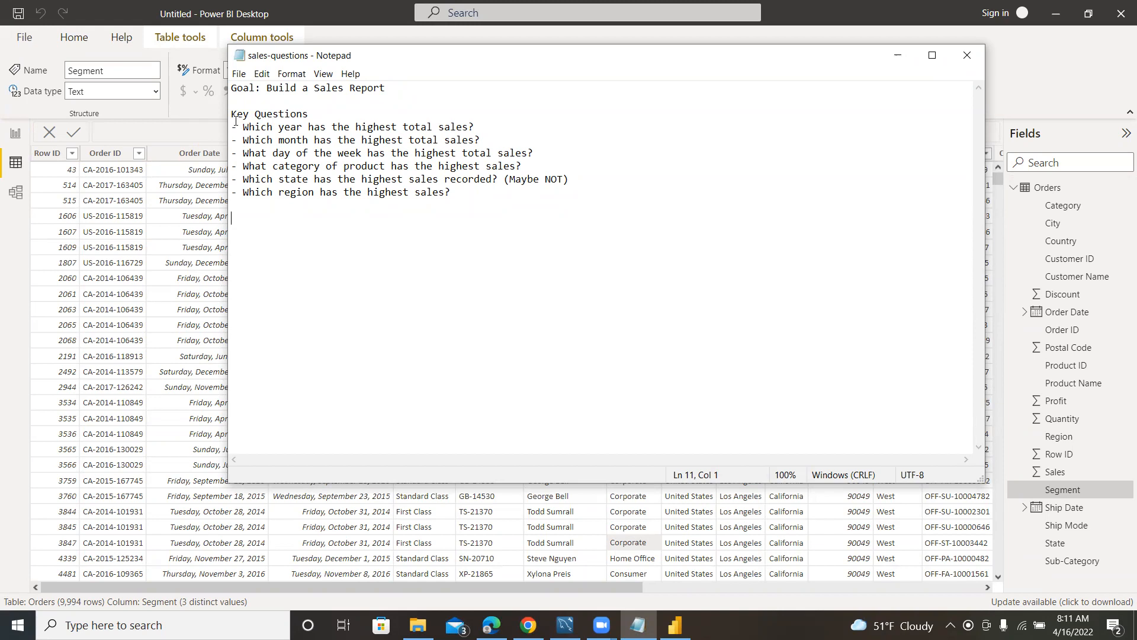
{"action": "left_click_drag", "start_coordinate": [234, 126], "coordinate": [491, 204]}
{"action": "left_click", "coordinate": [493, 205]}
{"action": "left_click_drag", "start_coordinate": [236, 126], "coordinate": [505, 210]}
{"action": "left_click", "coordinate": [506, 210]}
{"action": "left_click_drag", "start_coordinate": [280, 126], "coordinate": [312, 123]}
{"action": "left_click_drag", "start_coordinate": [232, 88], "coordinate": [516, 213]}
{"action": "left_click", "coordinate": [517, 213]}
{"action": "left_click_drag", "start_coordinate": [401, 94], "coordinate": [279, 89]}
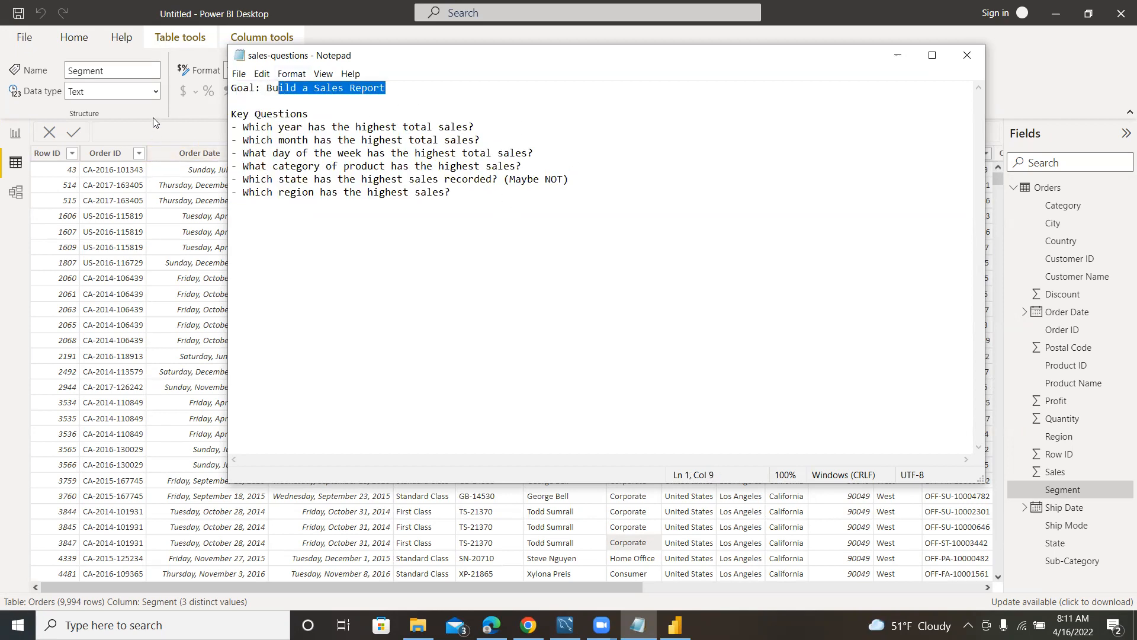
{"action": "left_click", "coordinate": [164, 129]}
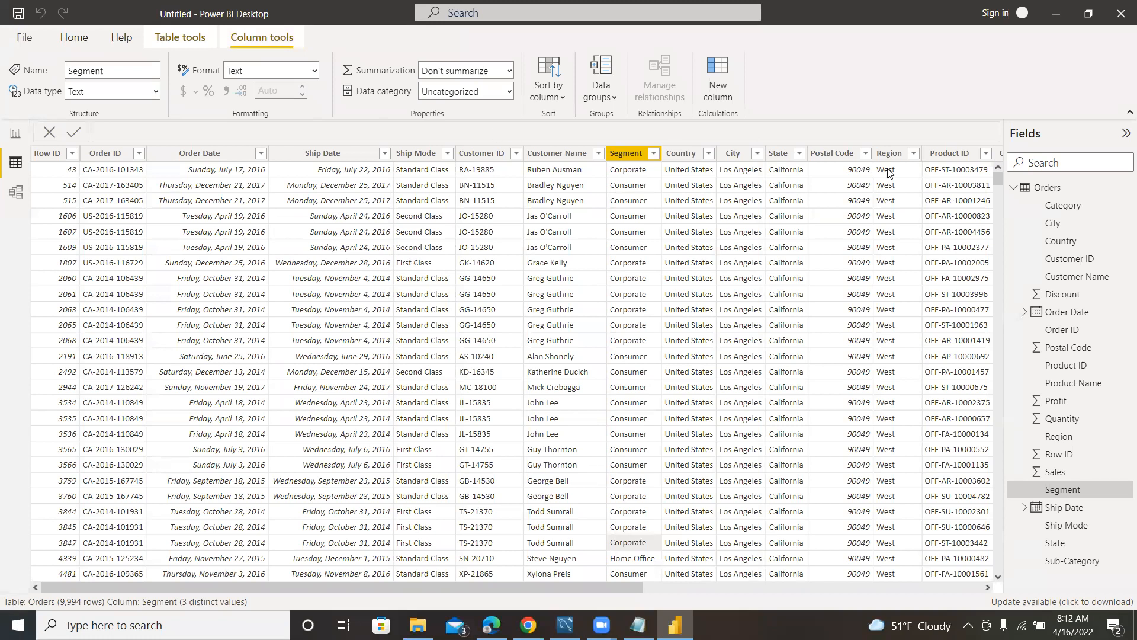
{"action": "left_click", "coordinate": [1014, 187]}
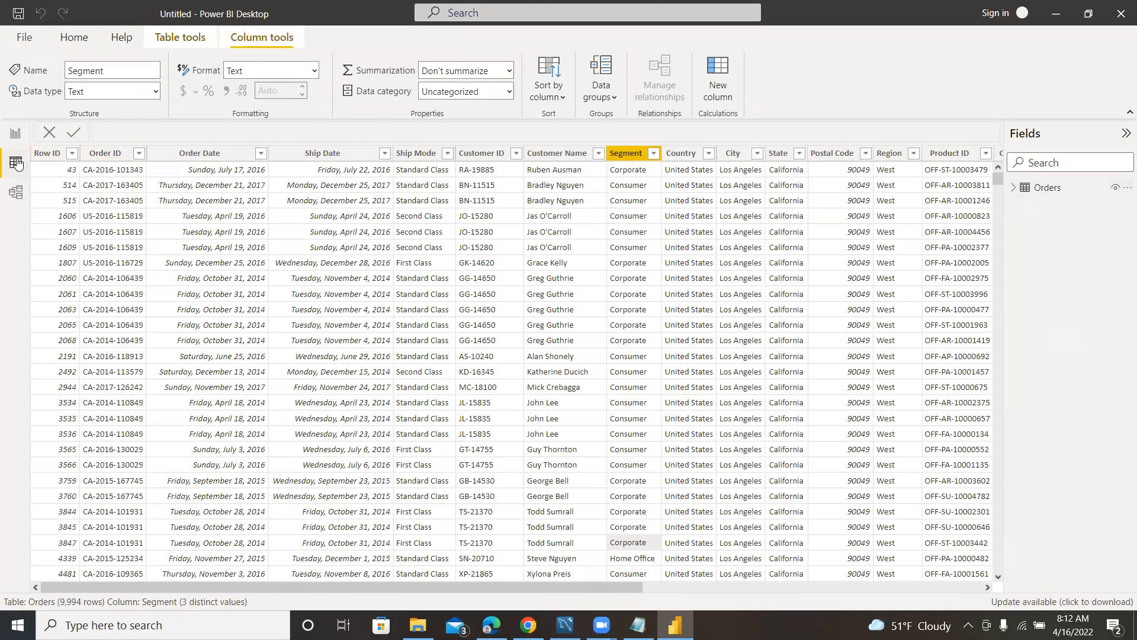
{"action": "left_click", "coordinate": [16, 133]}
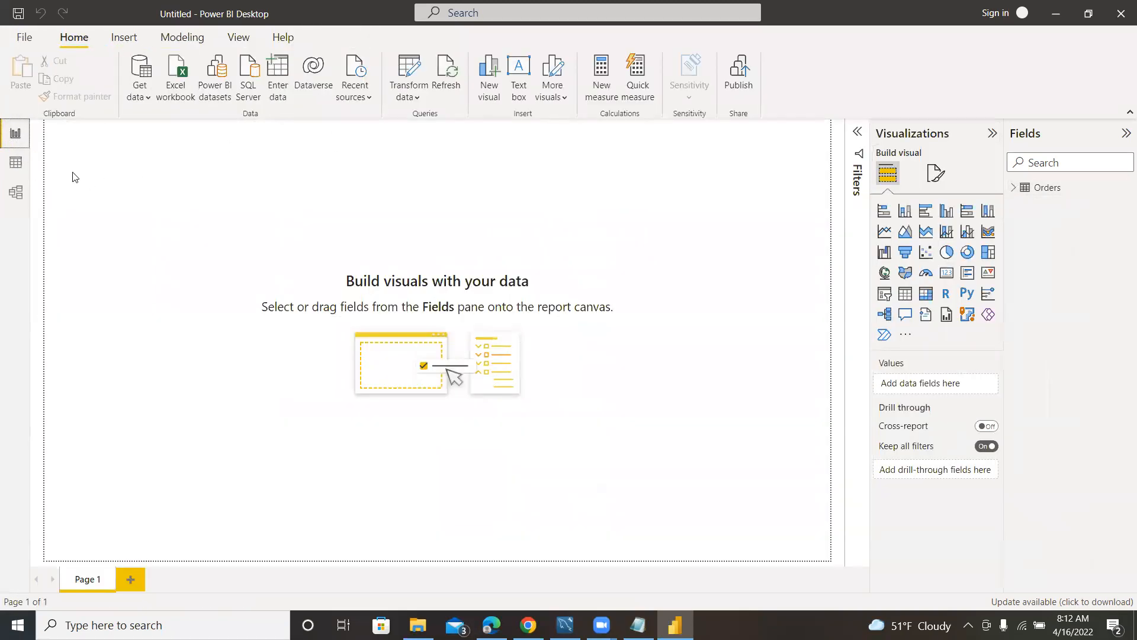
{"action": "left_click", "coordinate": [15, 162]}
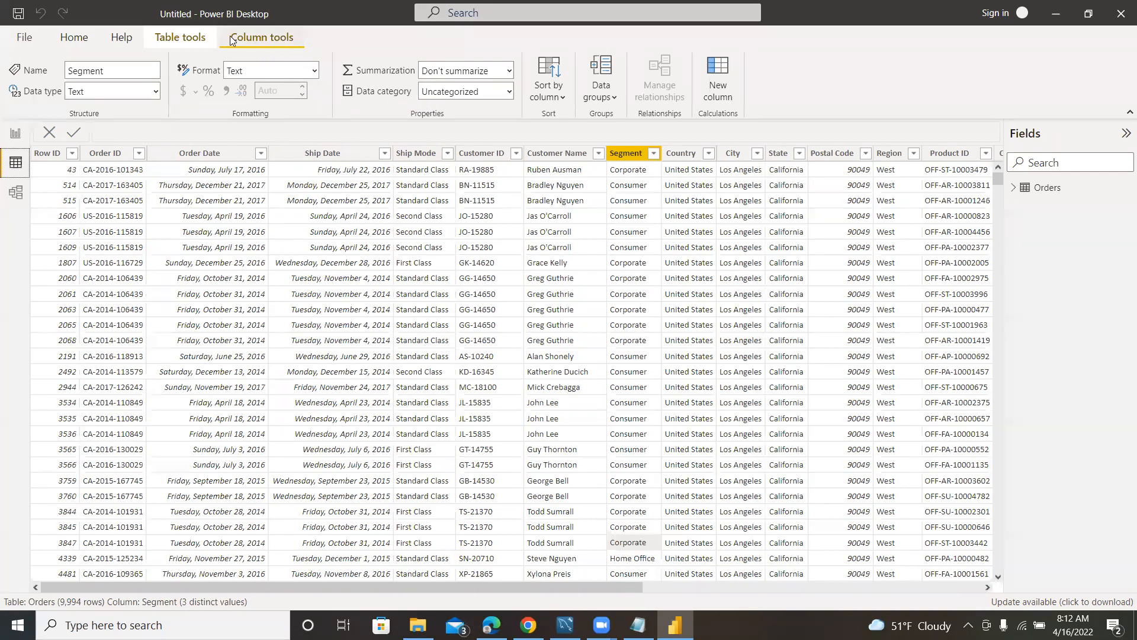
Create a calculated table with the DAX formula Date = CALENDARAUTO().
{"action": "left_click", "coordinate": [188, 50]}
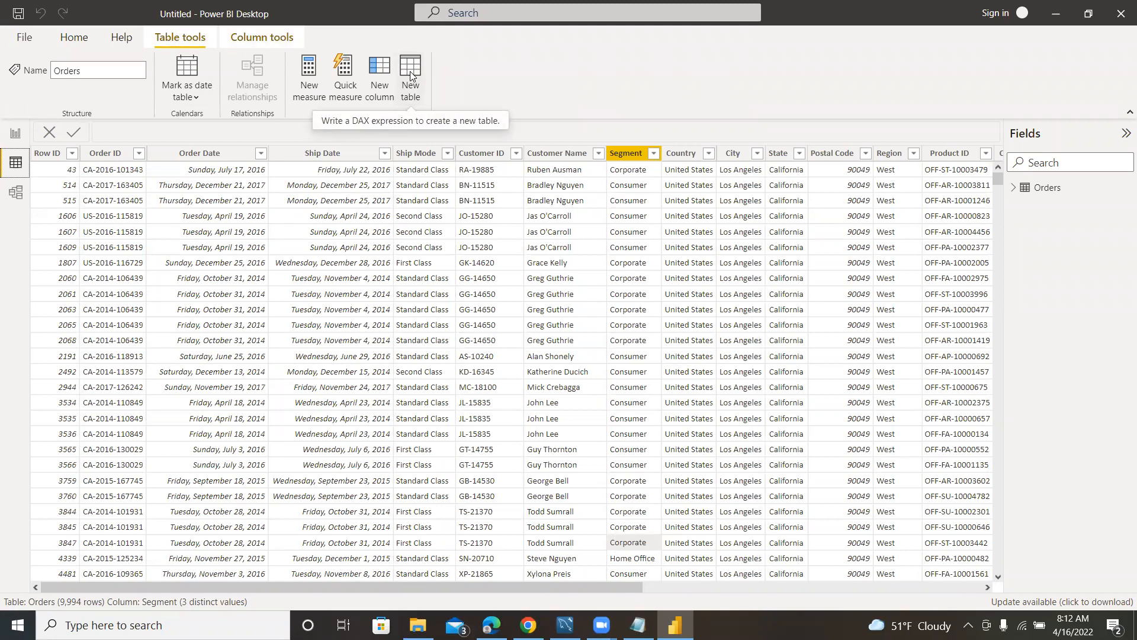
{"action": "left_click", "coordinate": [410, 72]}
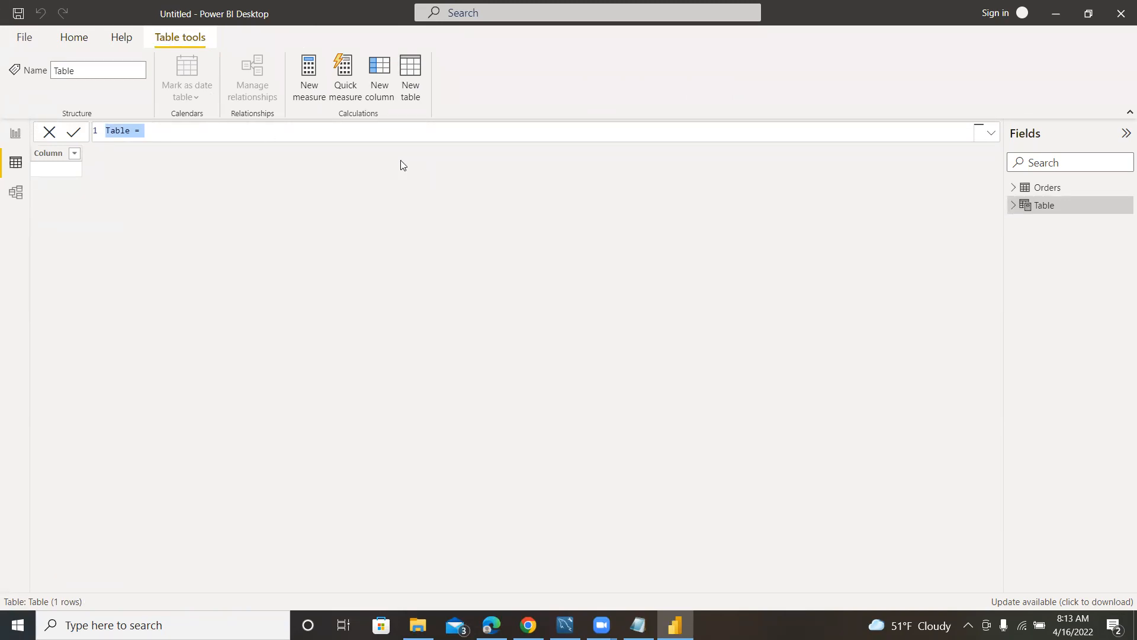
{"action": "type", "text": "Date ="}
{"action": "type", "text": "CA"}
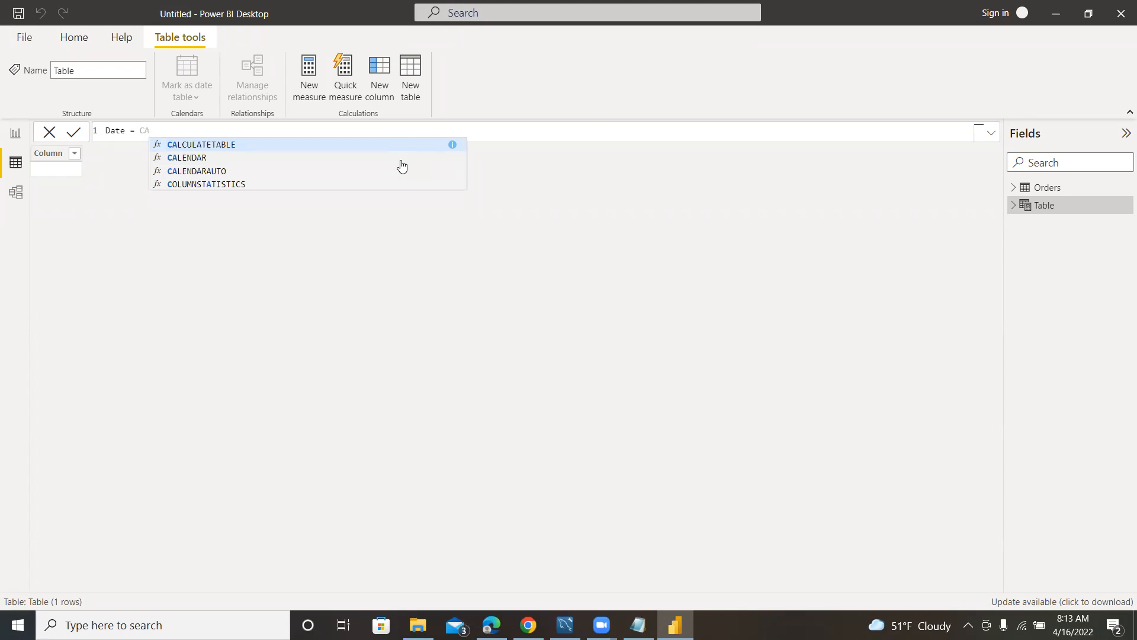
{"action": "type", "text": "LEN"}
{"action": "key", "text": "Down"}
{"action": "key", "text": "Tab"}
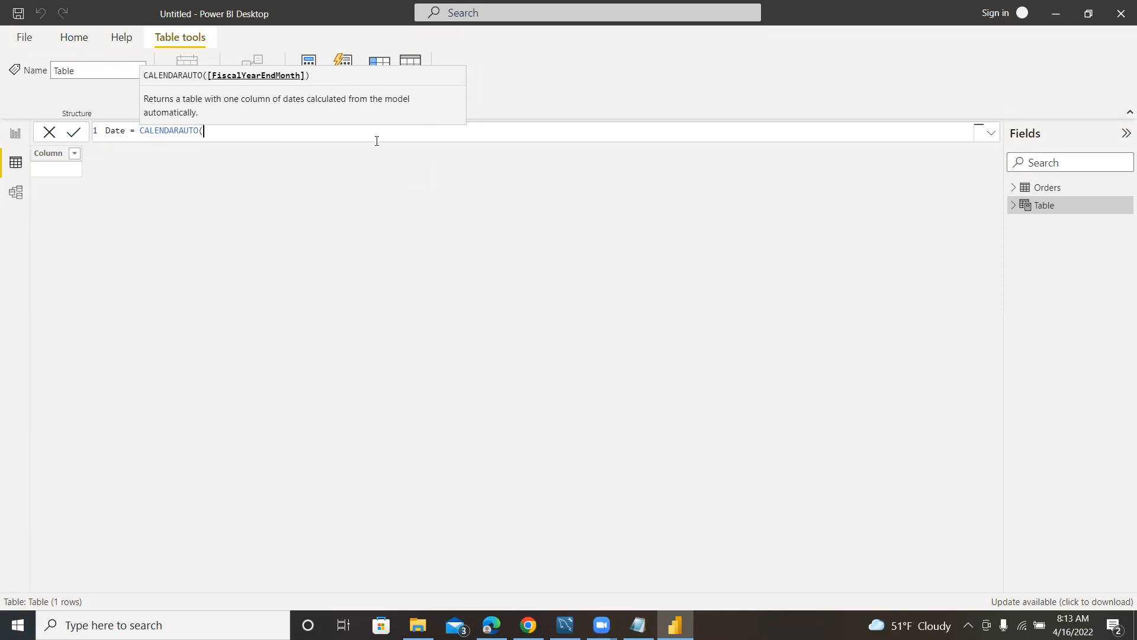
{"action": "type", "text": ")"}
{"action": "key", "text": "Return"}
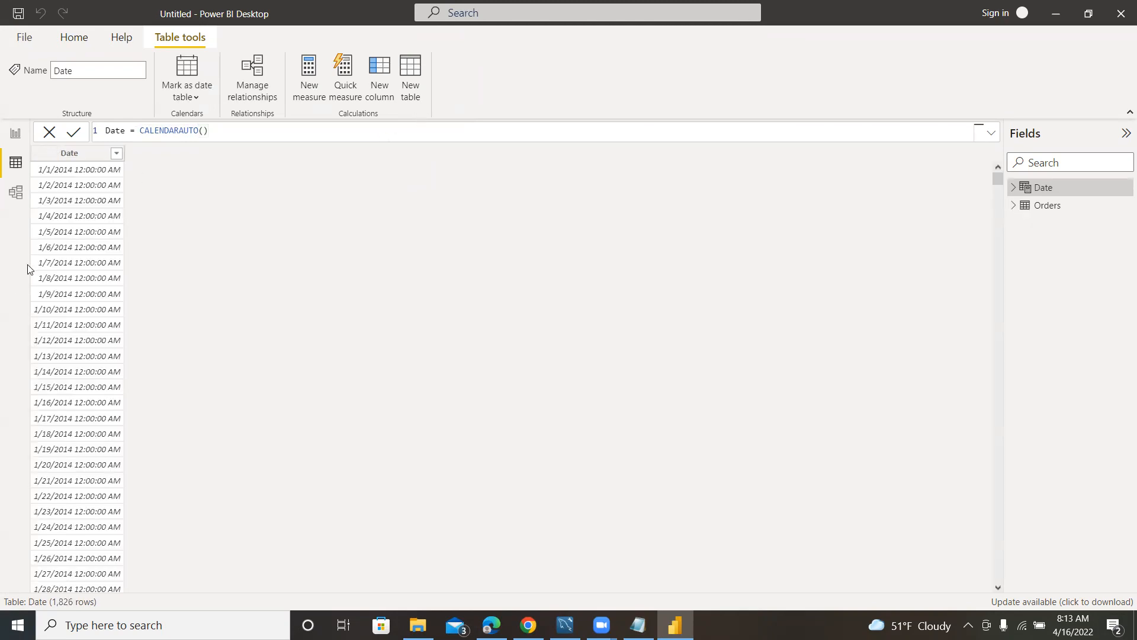
Examine the generated dates in the Date table and the CALENDARAUTO expression that defines it.
{"action": "scroll", "coordinate": [65, 295], "scroll_direction": "down", "scroll_amount": 5}
{"action": "scroll", "coordinate": [63, 295], "scroll_direction": "up", "scroll_amount": 5}
{"action": "left_click_drag", "start_coordinate": [125, 131], "coordinate": [137, 128]}
{"action": "left_click", "coordinate": [218, 130]}
{"action": "left_click_drag", "start_coordinate": [136, 130], "coordinate": [212, 130]}
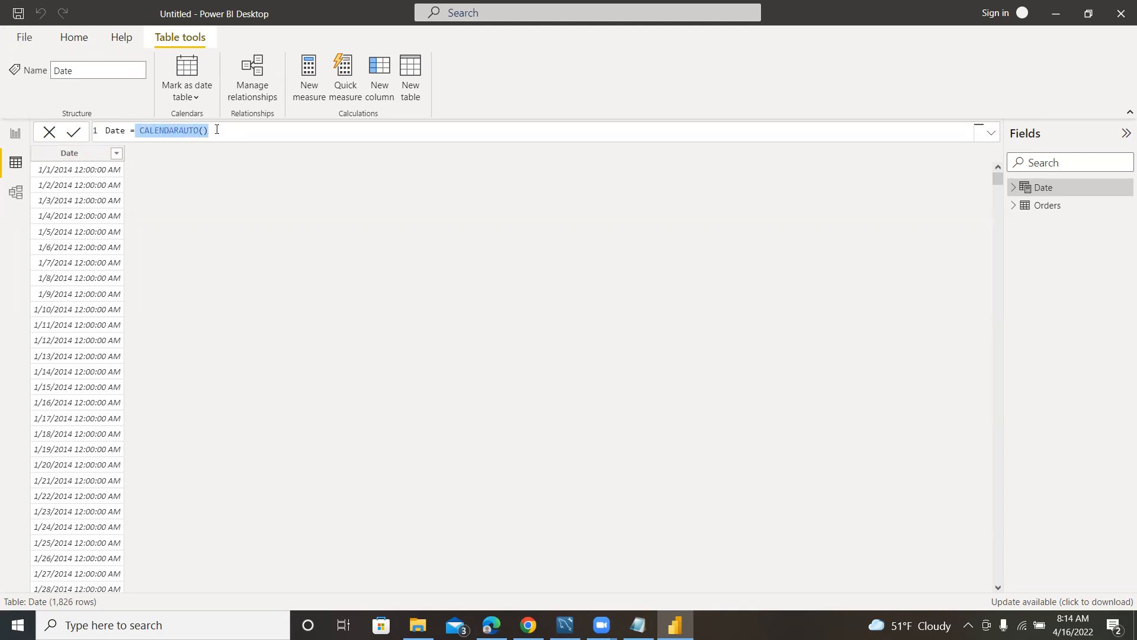
{"action": "left_click", "coordinate": [212, 129]}
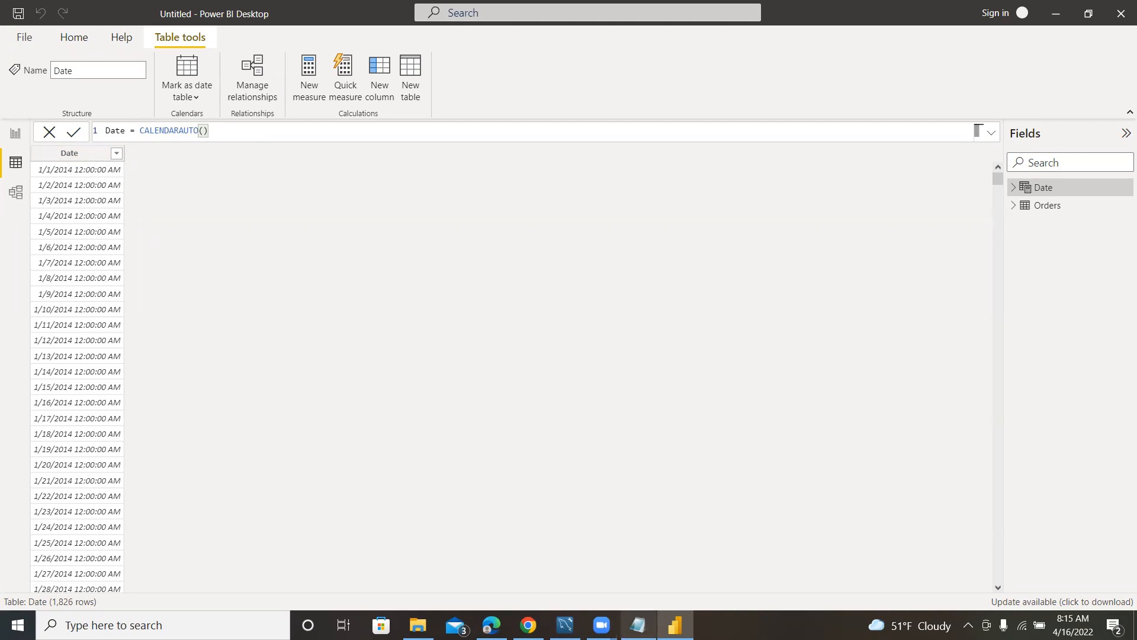
Recheck the year and month questions in the Notepad sales-questions file, and return to Power BI Desktop to view the Orders table.
{"action": "left_click", "coordinate": [638, 625]}
{"action": "left_click_drag", "start_coordinate": [274, 127], "coordinate": [474, 140]}
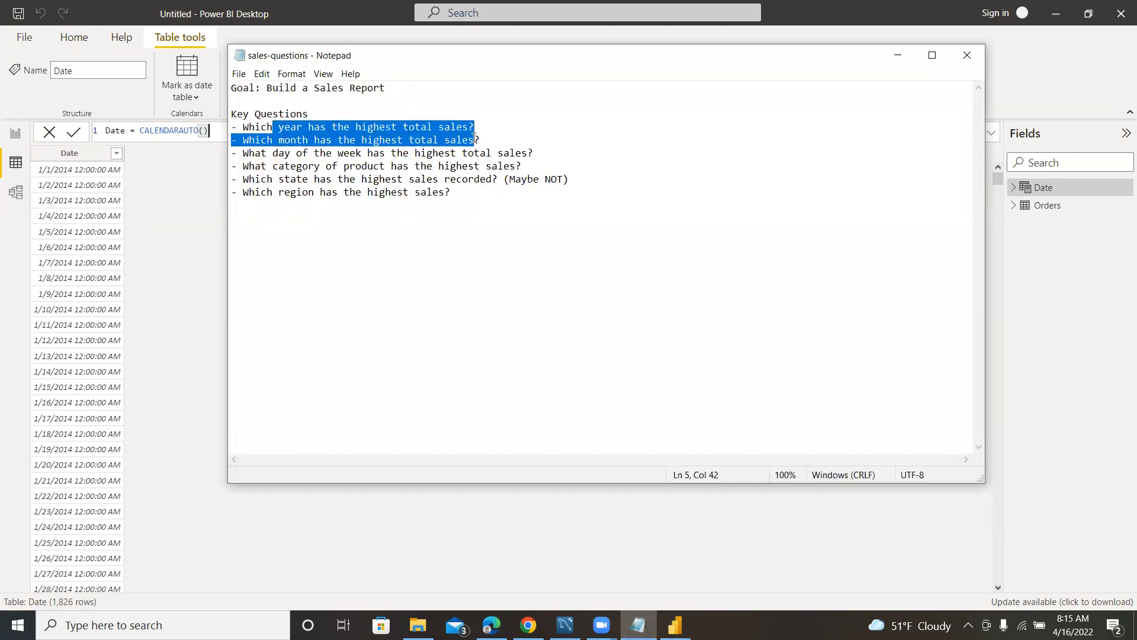
{"action": "left_click", "coordinate": [159, 175]}
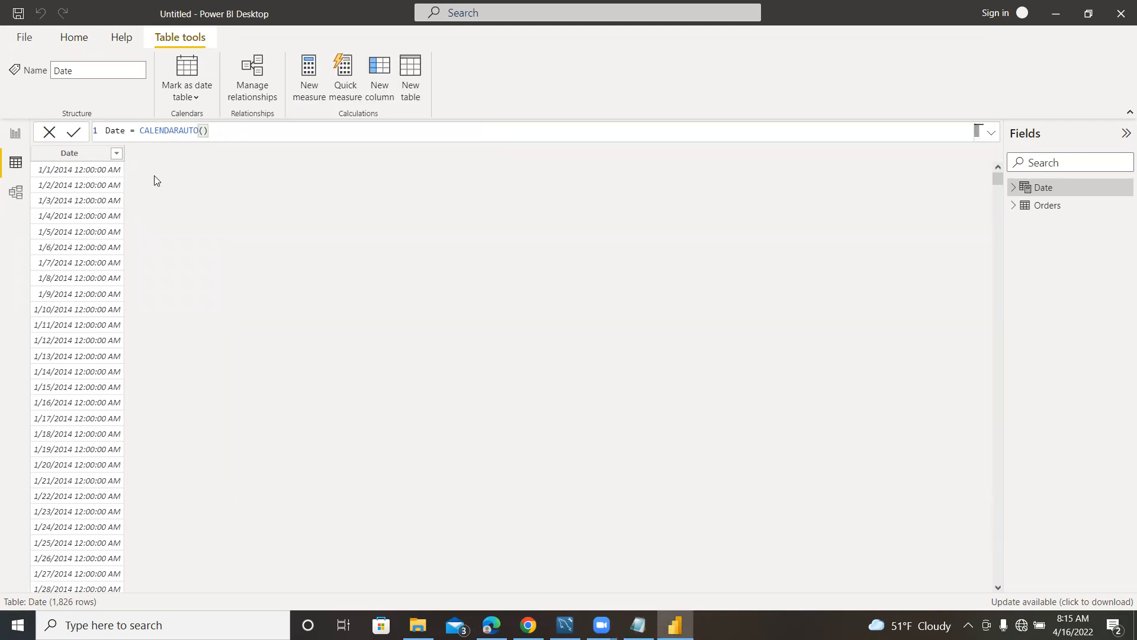
{"action": "left_click", "coordinate": [1041, 207]}
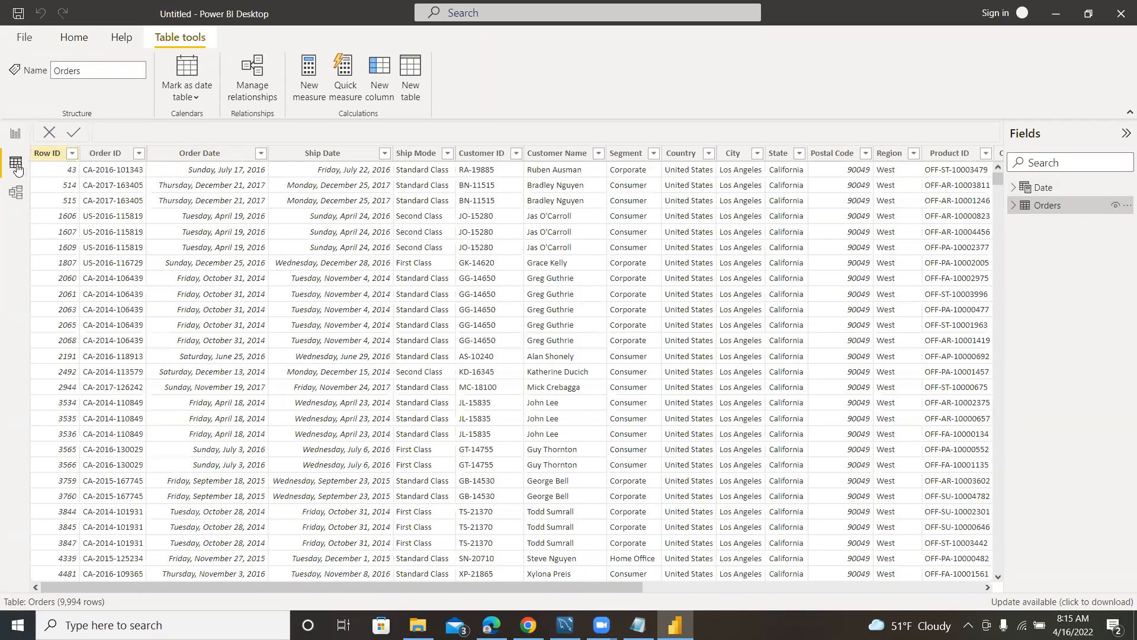
Add a calculated column to the Date table and write its formula as Year = YEAR('Date'[Date]).
{"action": "left_click", "coordinate": [1041, 189]}
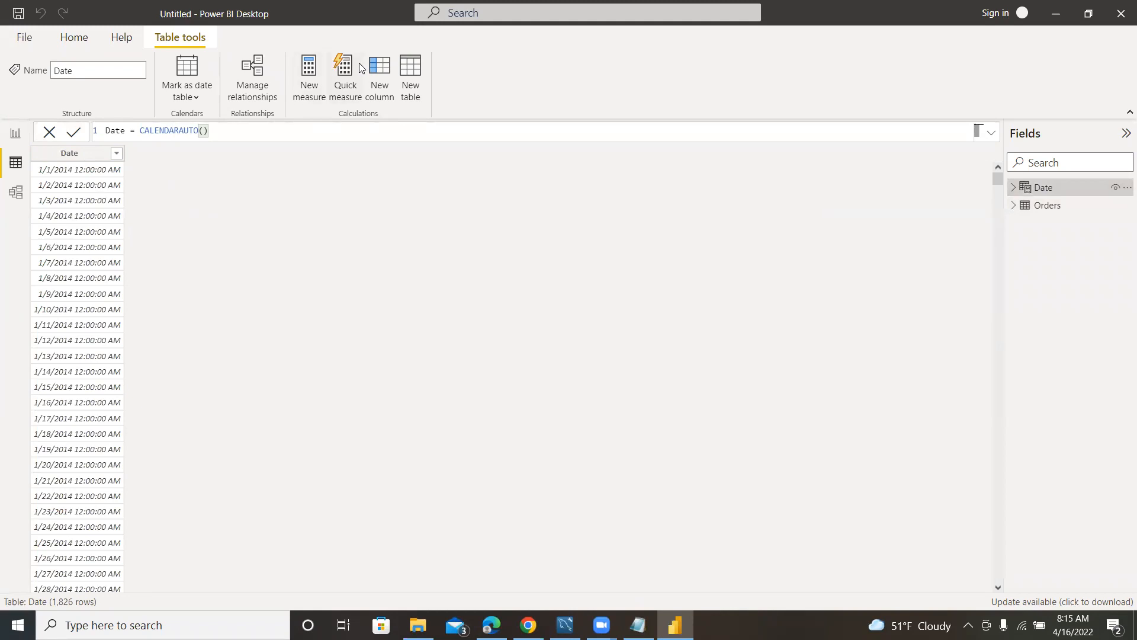
{"action": "left_click", "coordinate": [378, 71]}
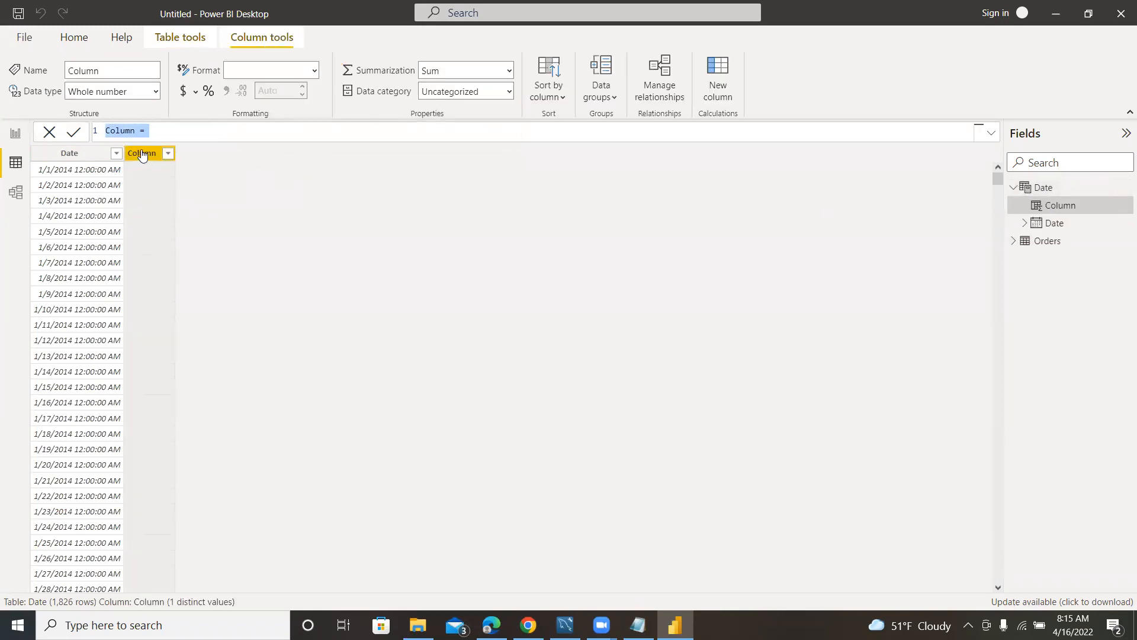
{"action": "type", "text": "Year ="}
{"action": "type", "text": "YEAR"}
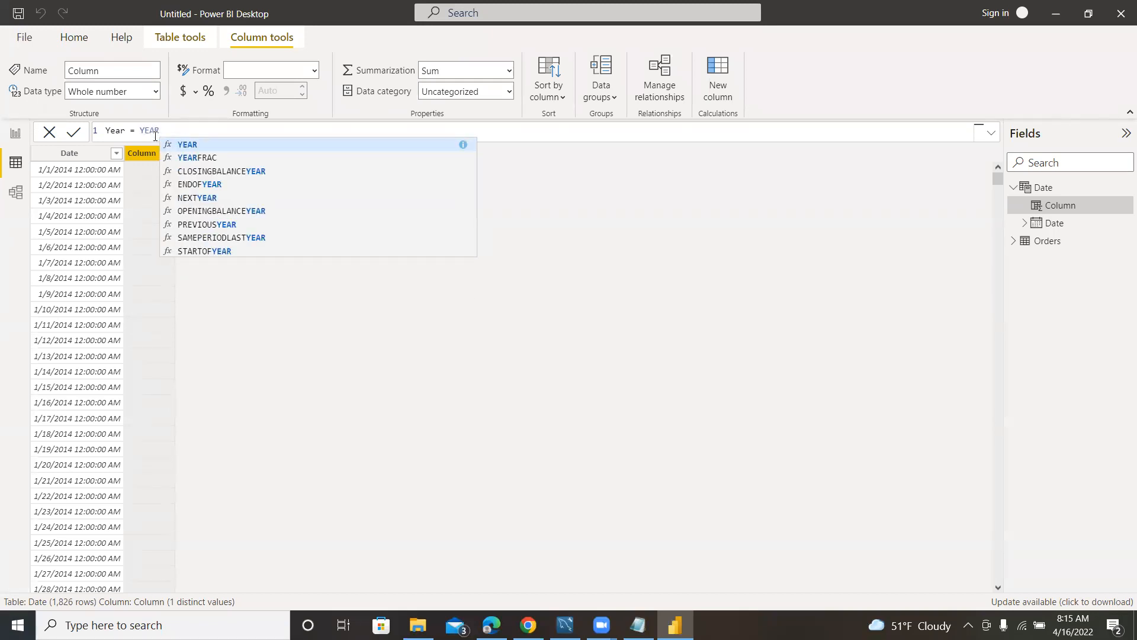
{"action": "type", "text": "("}
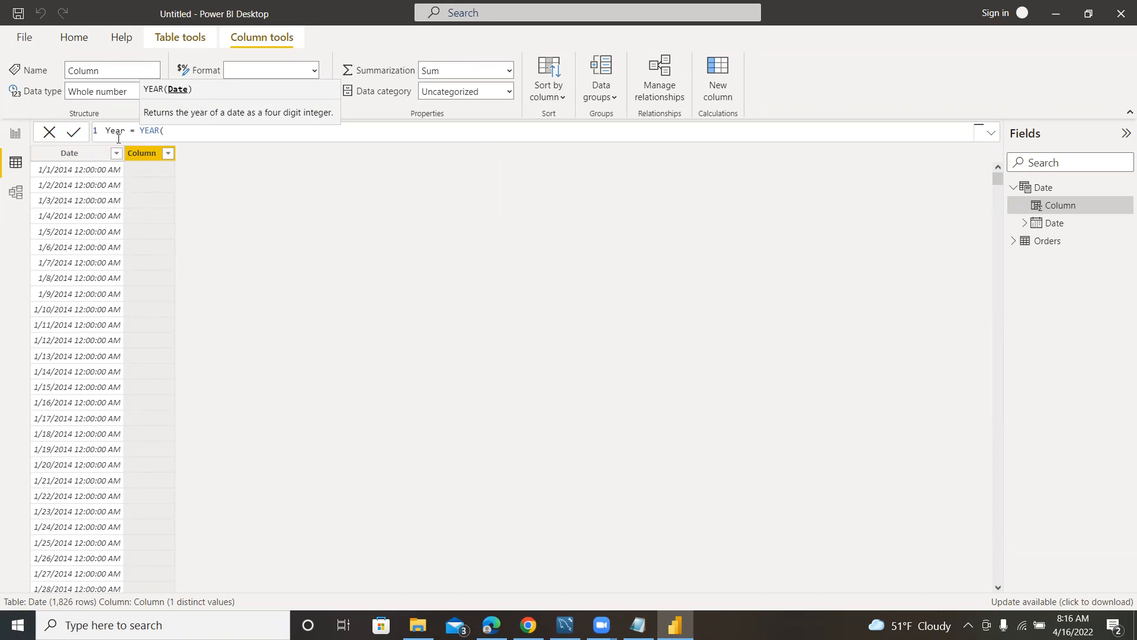
{"action": "type", "text": "Date"}
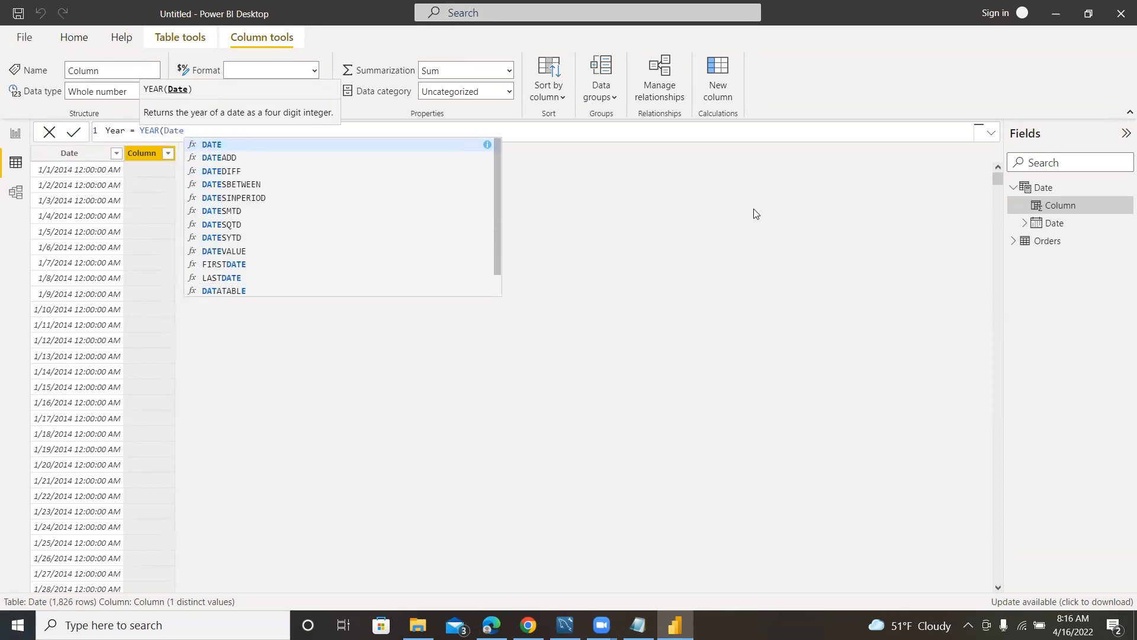
{"action": "type", "text": "["}
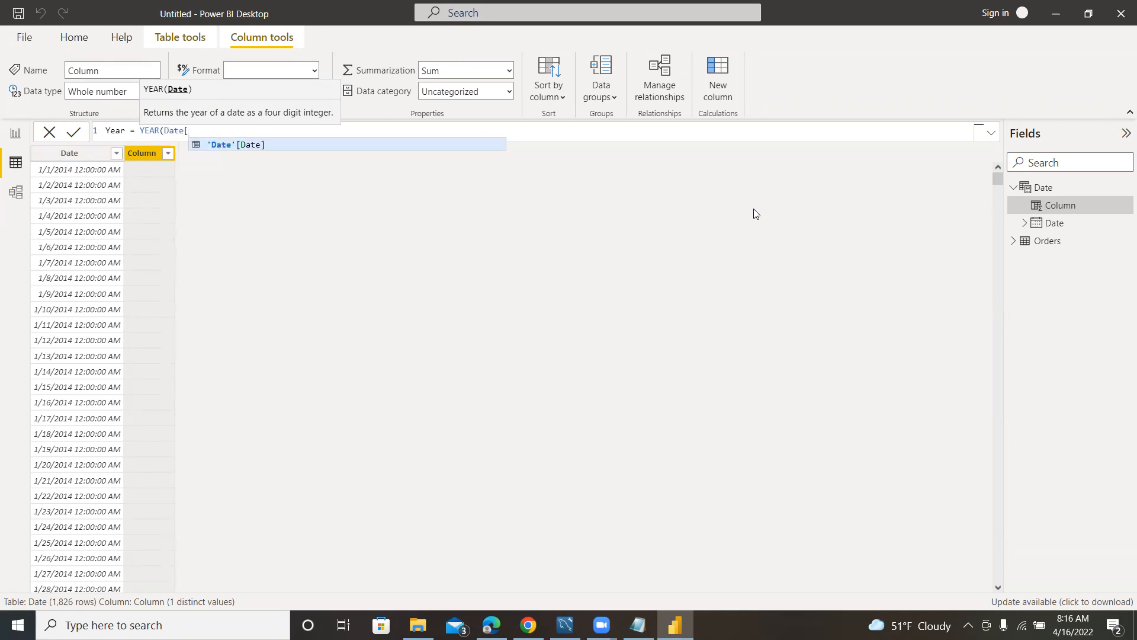
{"action": "key", "text": "Tab"}
{"action": "type", "text": ")"}
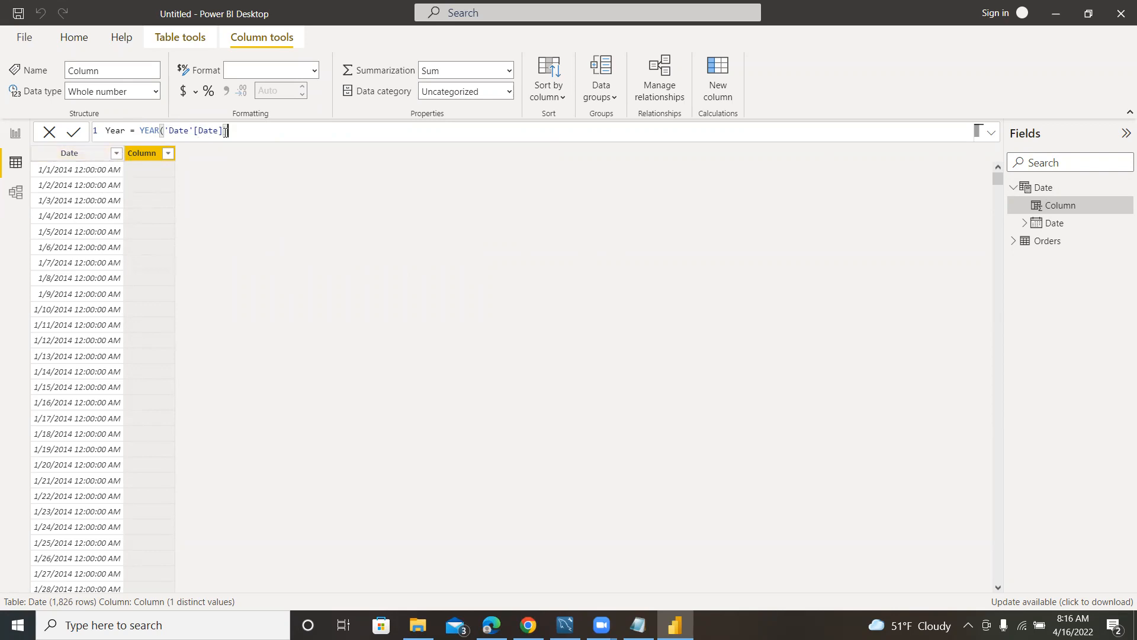
Re-enter the 'Date'[Date] argument inside the YEAR function and commit the Year column formula.
{"action": "key", "text": "BackSpace"}
{"action": "key", "text": "BackSpace"}
{"action": "key", "text": "BackSpace"}
{"action": "key", "text": "BackSpace"}
{"action": "key", "text": "BackSpace"}
{"action": "key", "text": "BackSpace"}
{"action": "key", "text": "BackSpace"}
{"action": "key", "text": "BackSpace"}
{"action": "key", "text": "BackSpace"}
{"action": "key", "text": "BackSpace"}
{"action": "key", "text": "BackSpace"}
{"action": "key", "text": "BackSpace"}
{"action": "type", "text": "Date"}
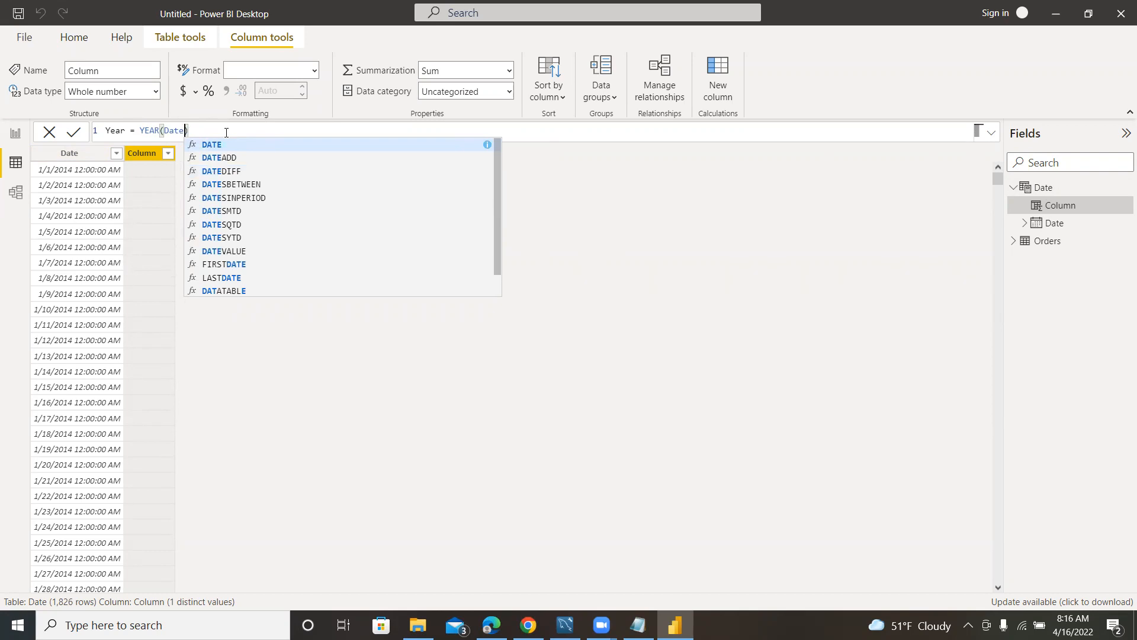
{"action": "type", "text": "["}
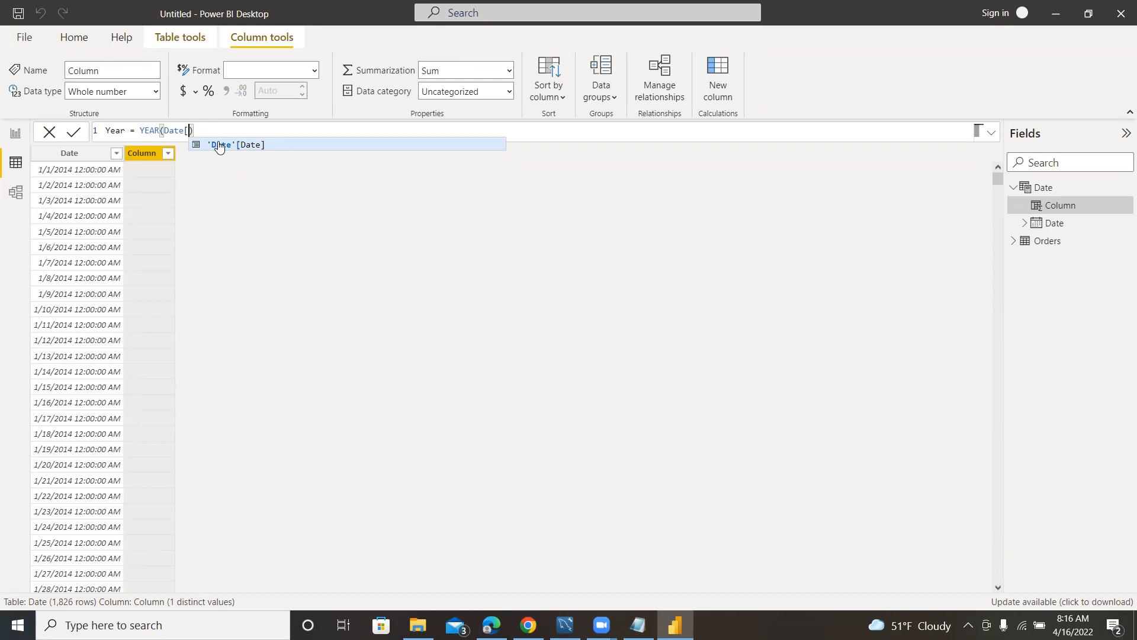
{"action": "left_click", "coordinate": [219, 147]}
{"action": "left_click", "coordinate": [259, 128]}
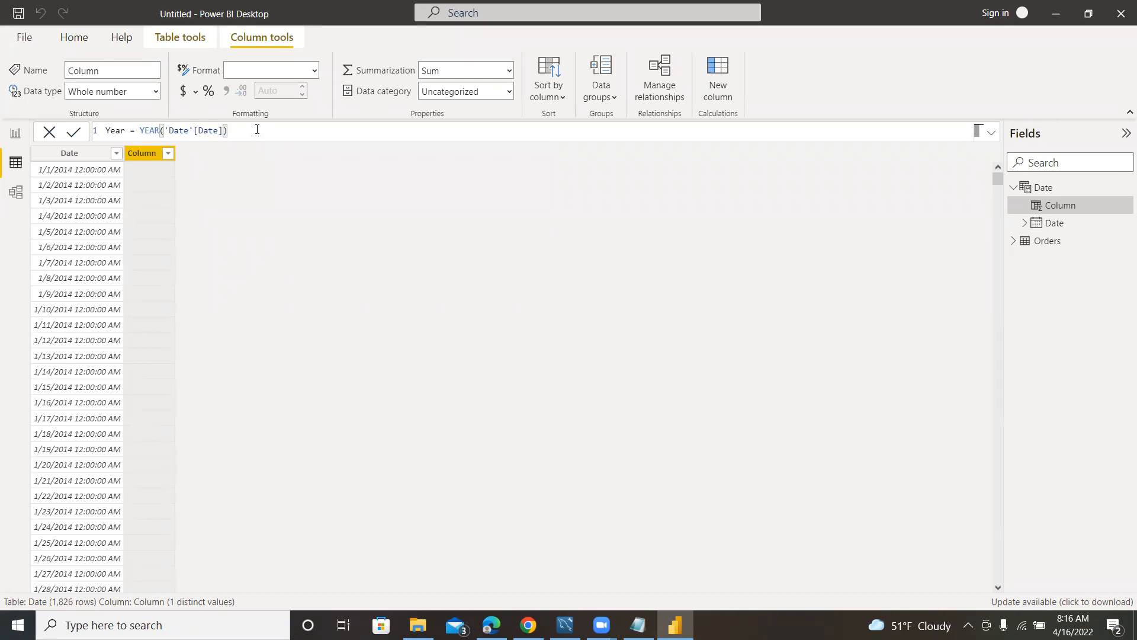
{"action": "key", "text": "Return"}
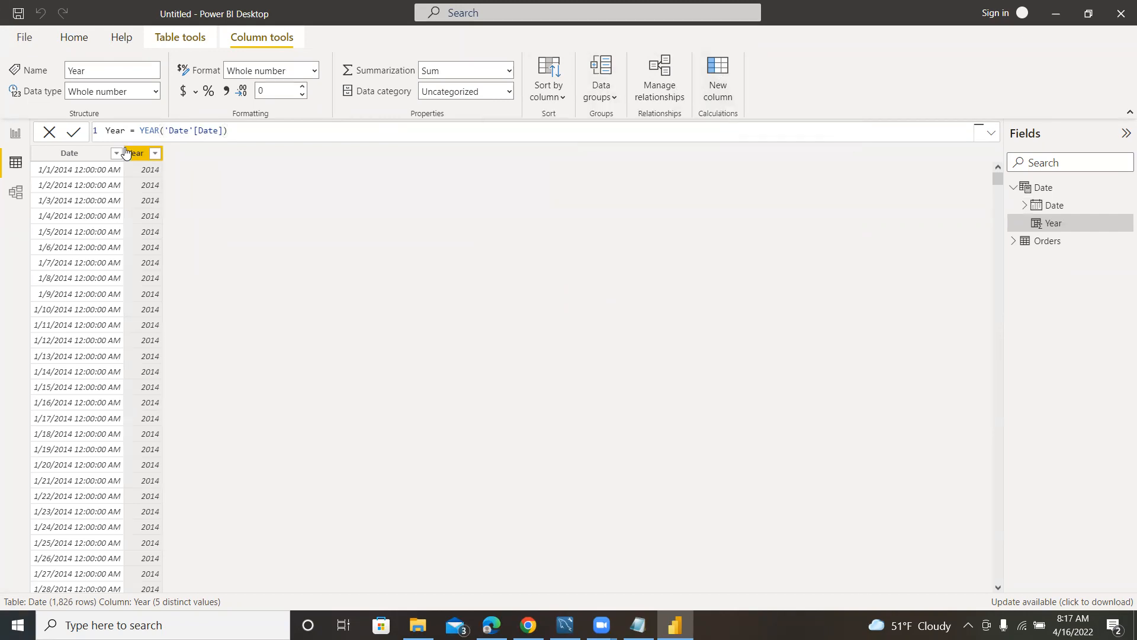
Add a calculated column to the Date table with the formula Month = FORMAT('Date'[Date], "MMMM") and review its values.
{"action": "left_click", "coordinate": [718, 77]}
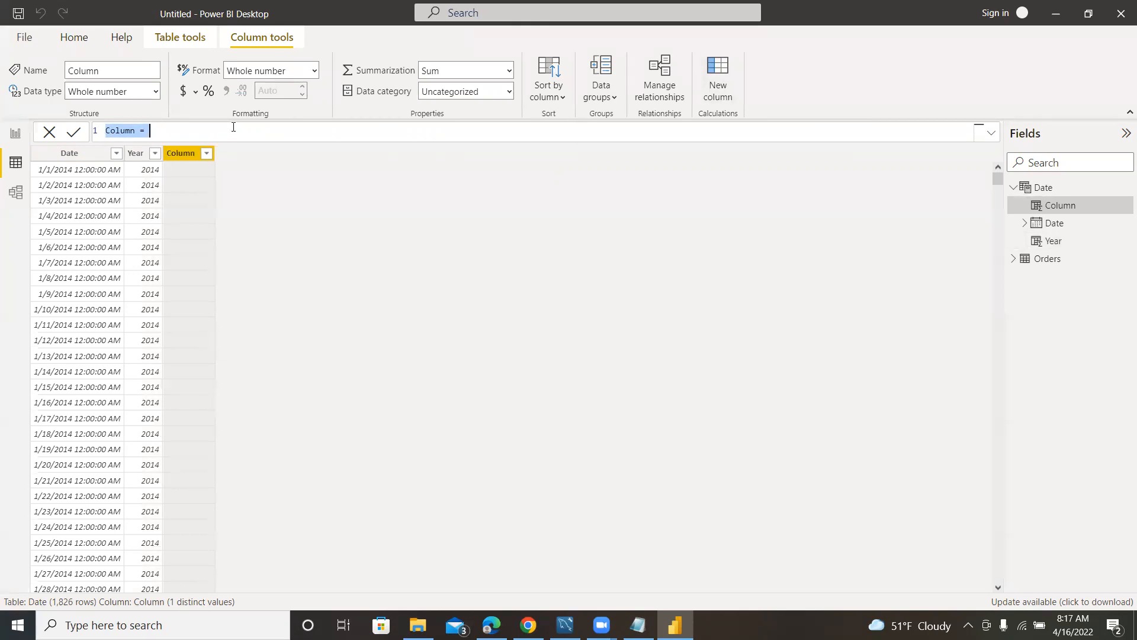
{"action": "type", "text": "Month"}
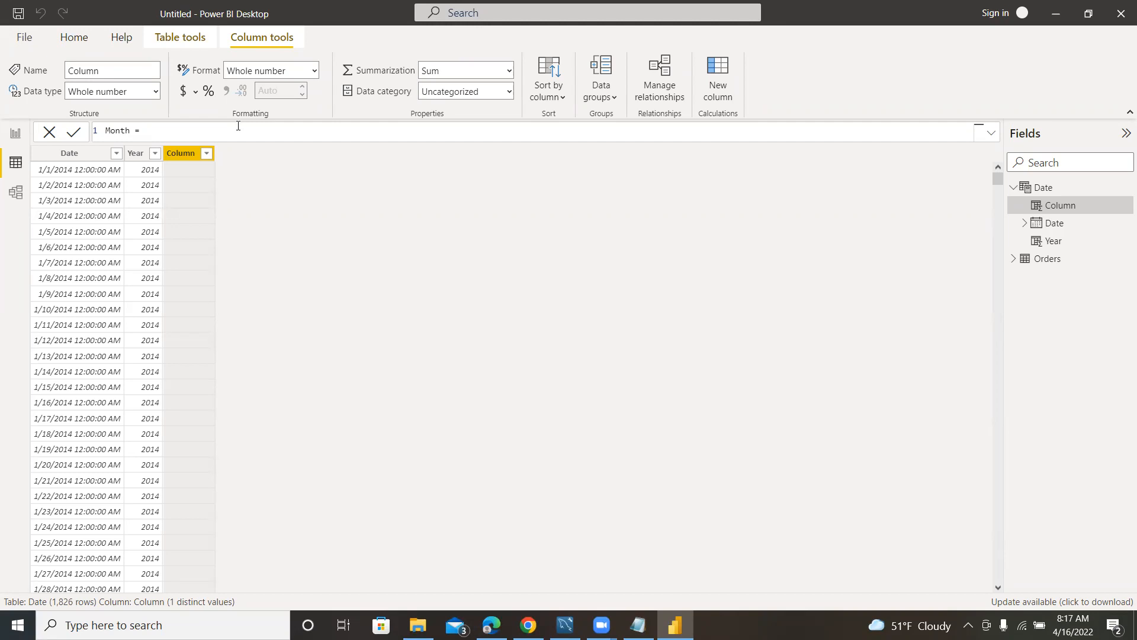
{"action": "type", "text": "FORMAT"}
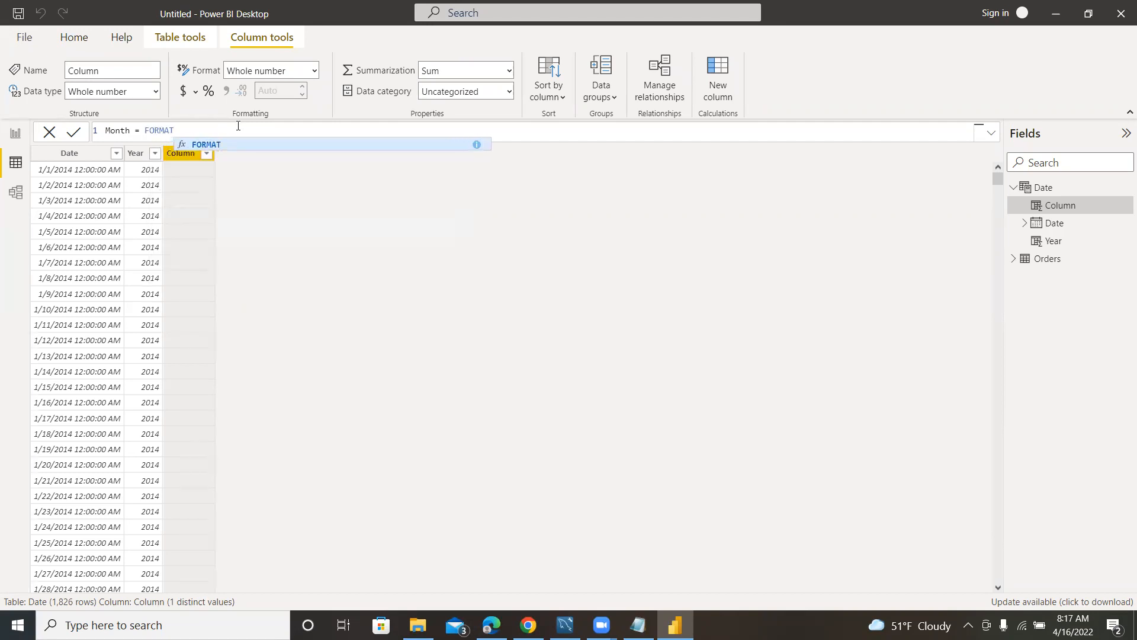
{"action": "type", "text": "("}
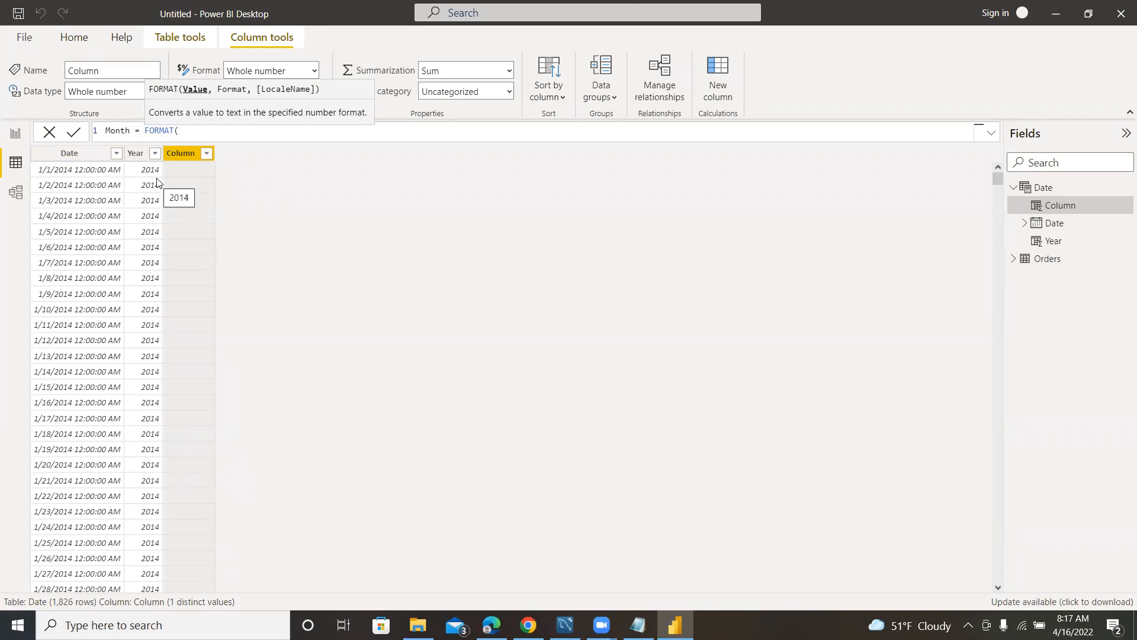
{"action": "type", "text": "Date"}
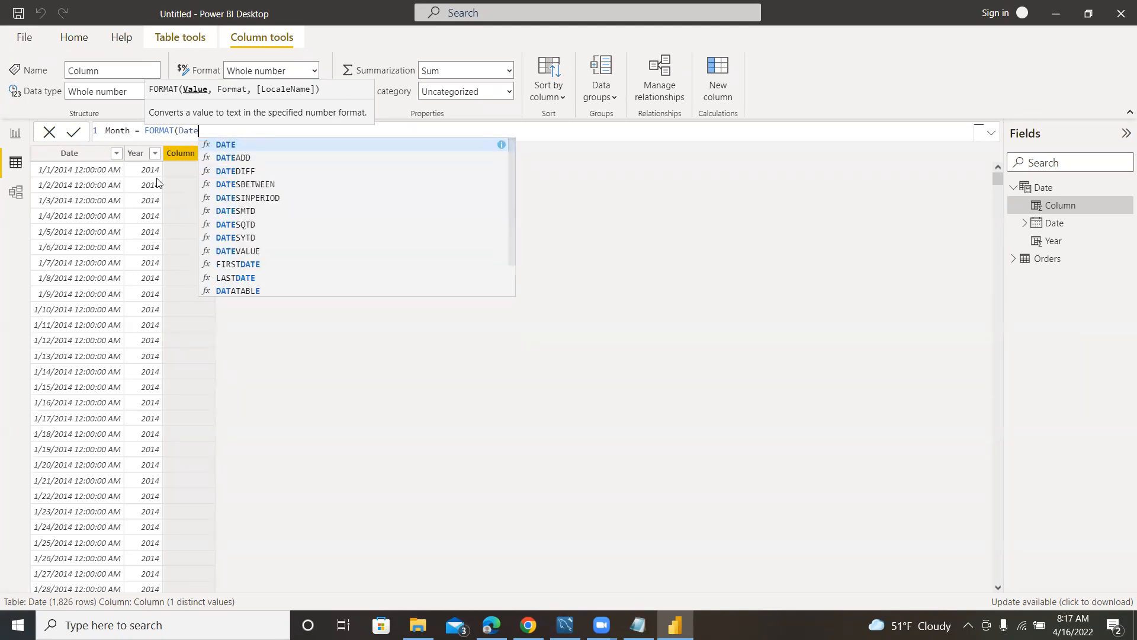
{"action": "type", "text": "["}
{"action": "key", "text": "Tab"}
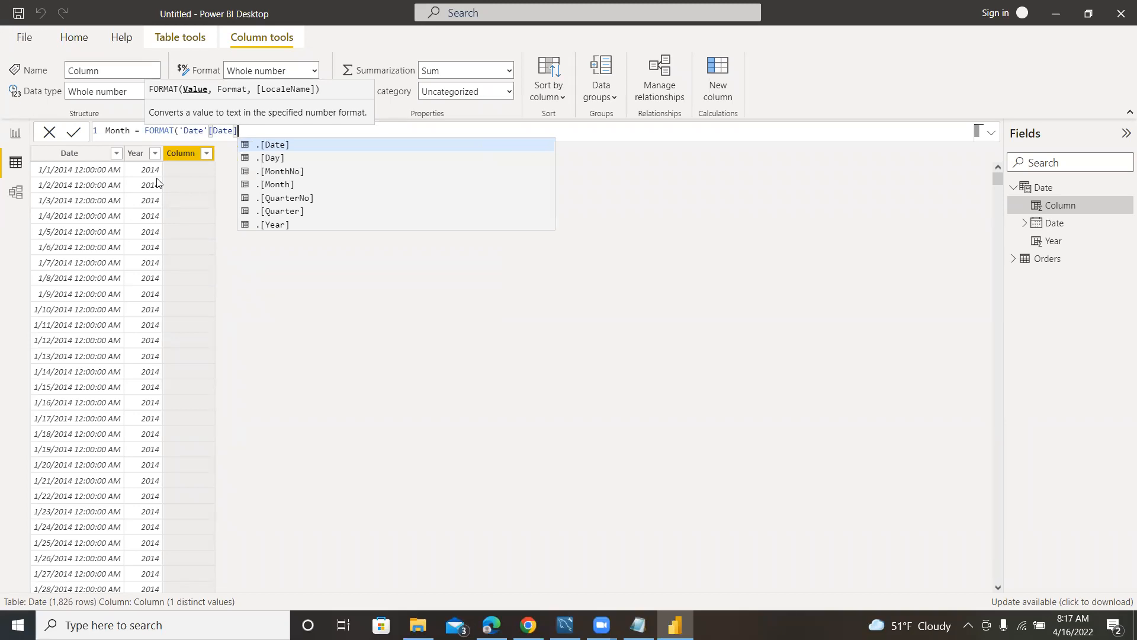
{"action": "type", "text": ","}
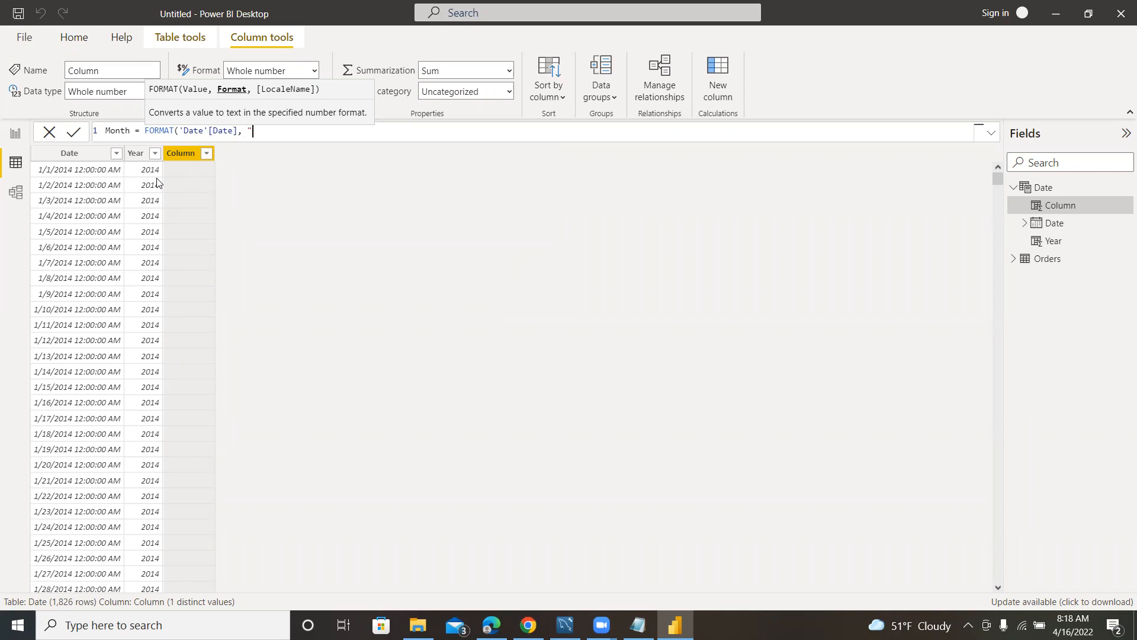
{"action": "type", "text": "\"MMMM\""}
{"action": "type", "text": ")"}
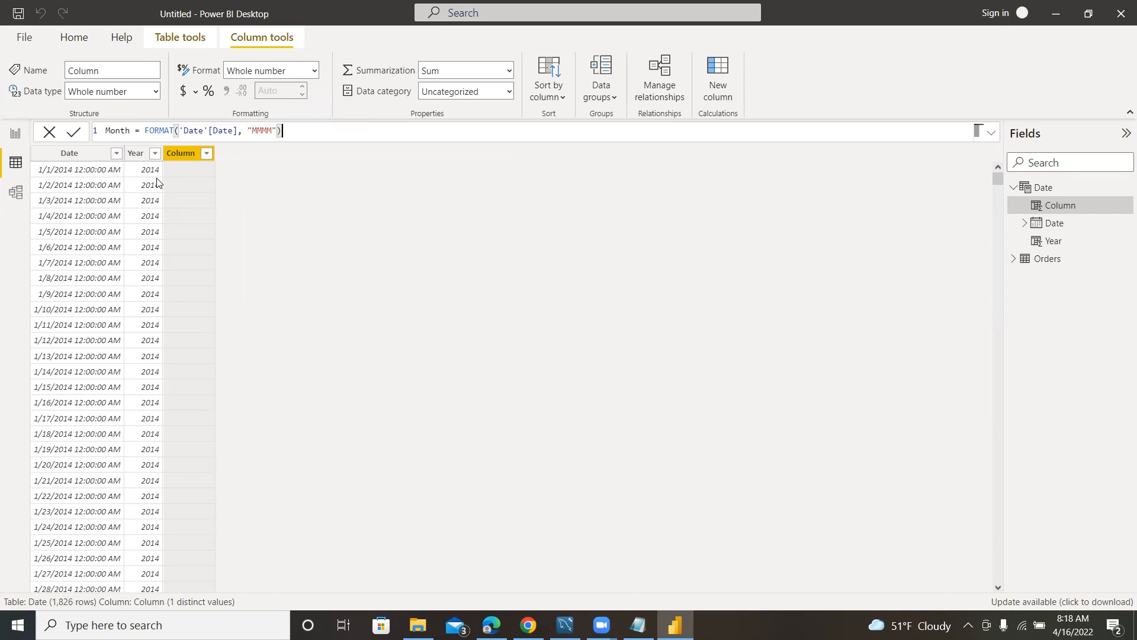
{"action": "key", "text": "Return"}
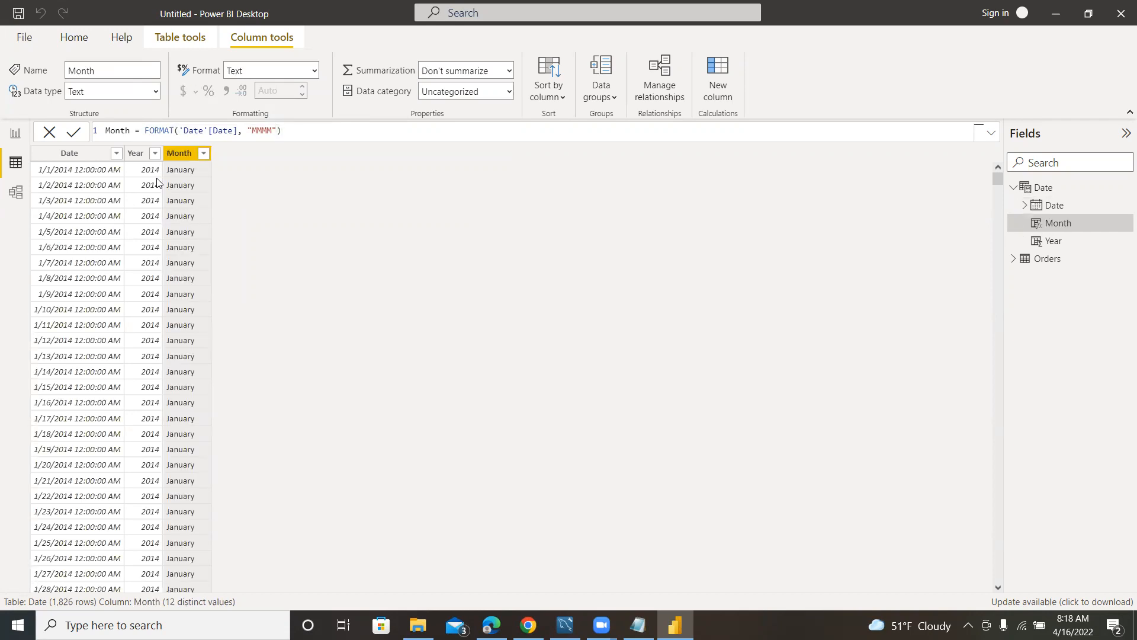
{"action": "scroll", "coordinate": [202, 350], "scroll_direction": "down", "scroll_amount": 15}
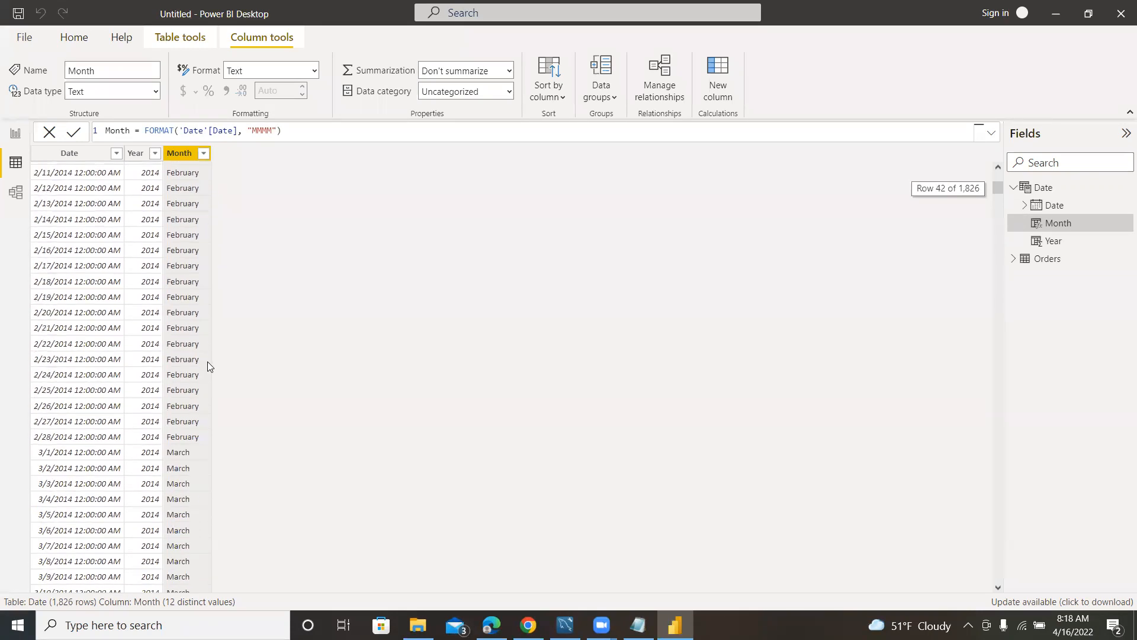
{"action": "scroll", "coordinate": [199, 348], "scroll_direction": "up", "scroll_amount": 15}
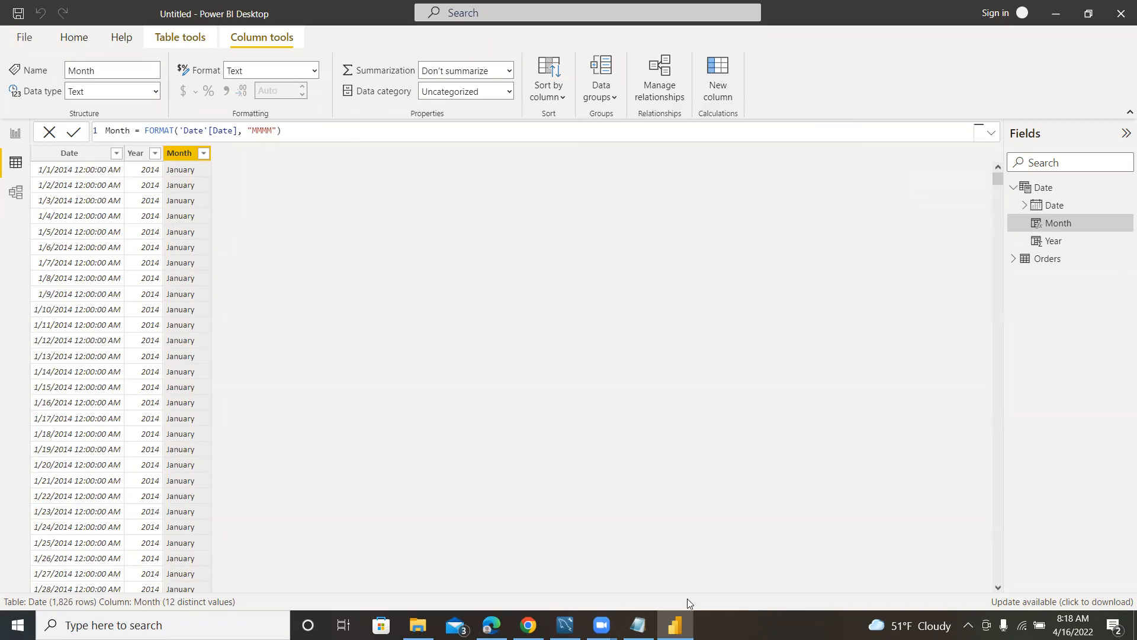
Check the day-of-week question in the Notepad sales-questions file, and return to Power BI Desktop.
{"action": "left_click", "coordinate": [638, 625]}
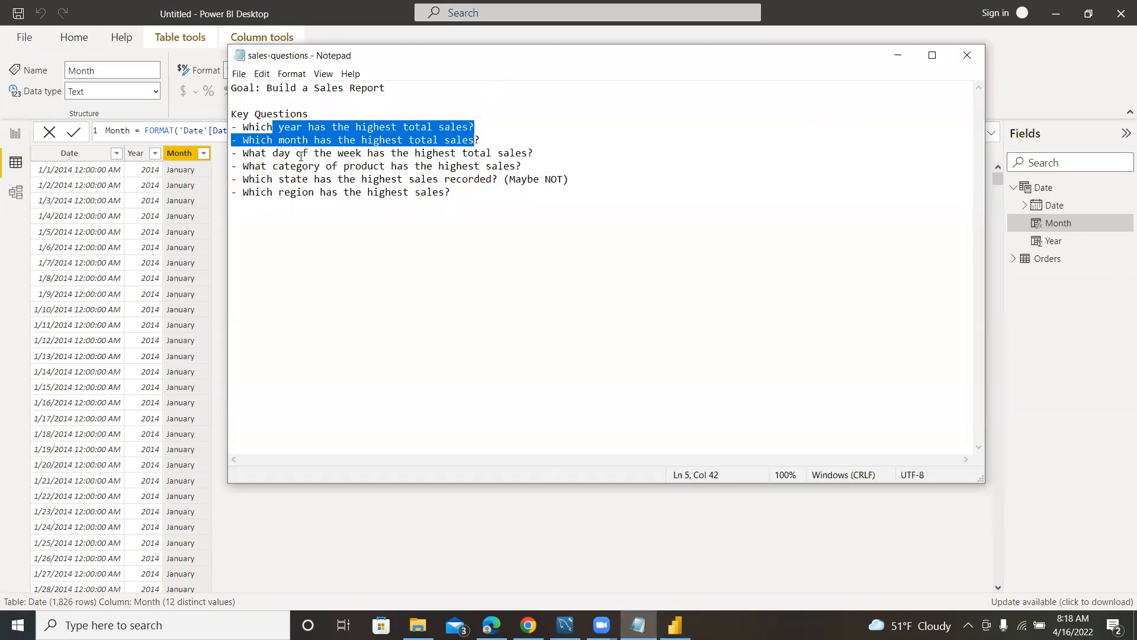
{"action": "left_click_drag", "start_coordinate": [278, 155], "coordinate": [383, 155]}
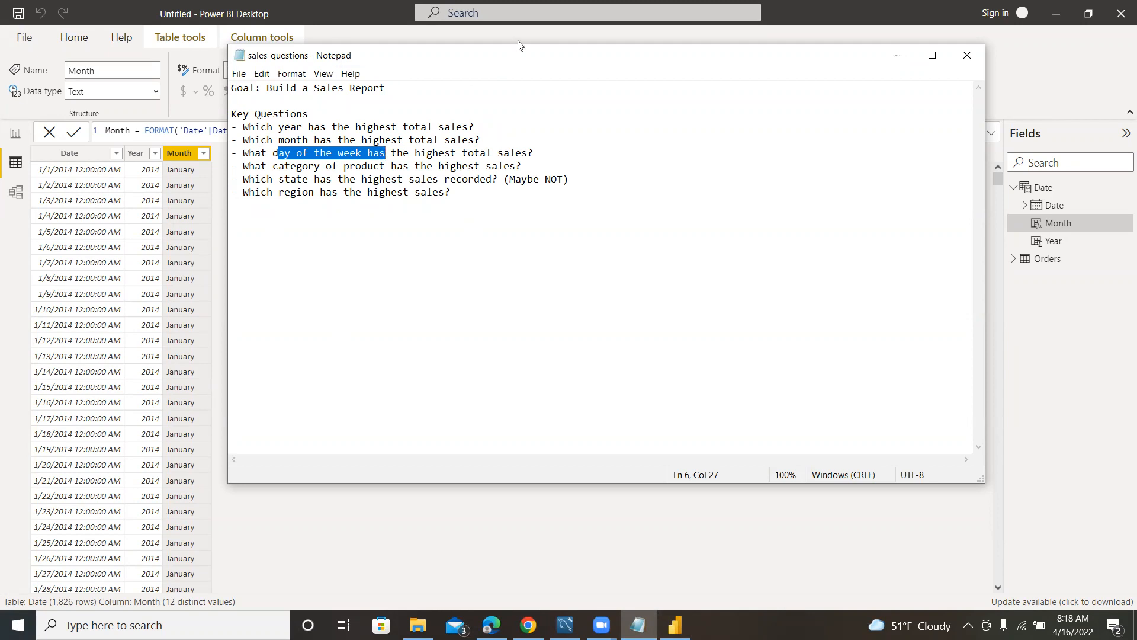
{"action": "left_click", "coordinate": [216, 193]}
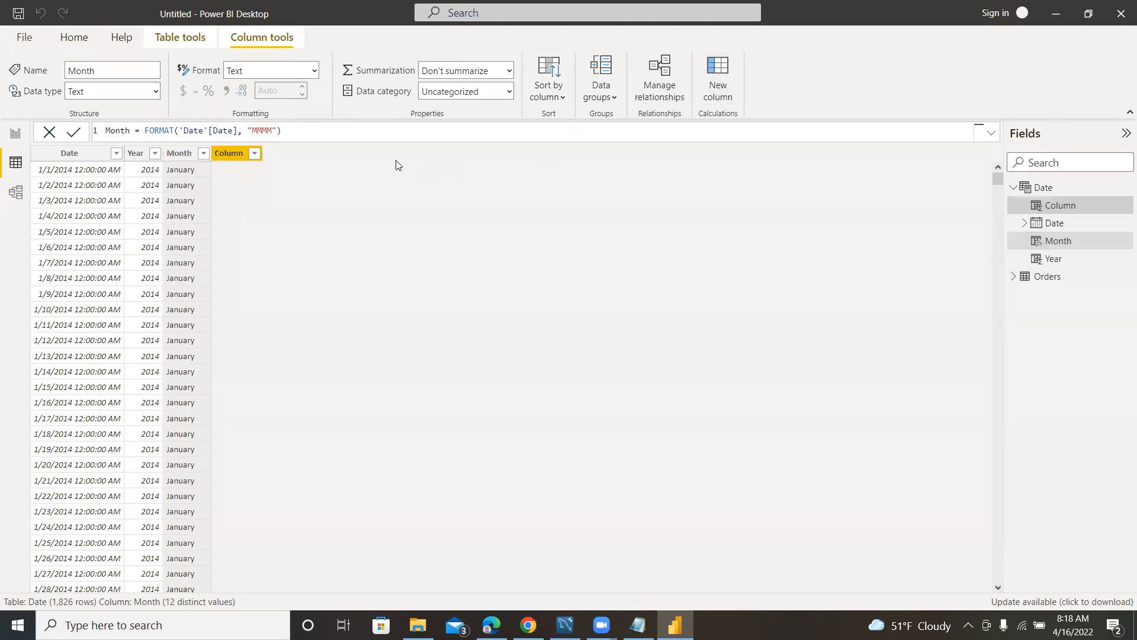
Begin a new calculated column in the Date table, naming it DayOfWeek in the formula.
{"action": "type", "text": "DayOfWeek = "}
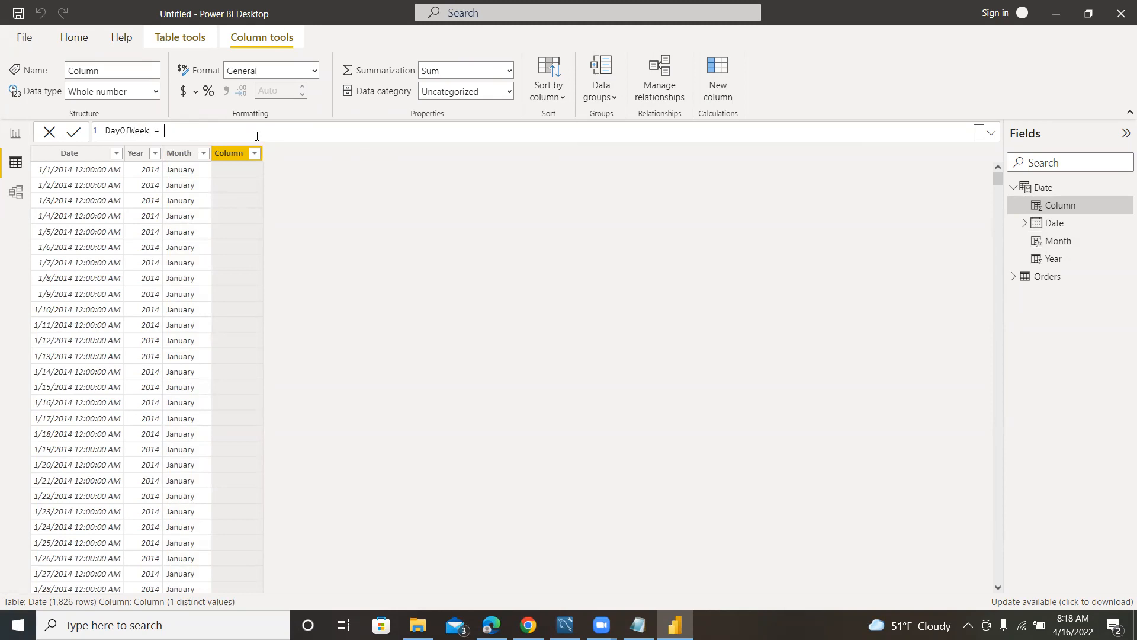
{"action": "type", "text": "DAY"}
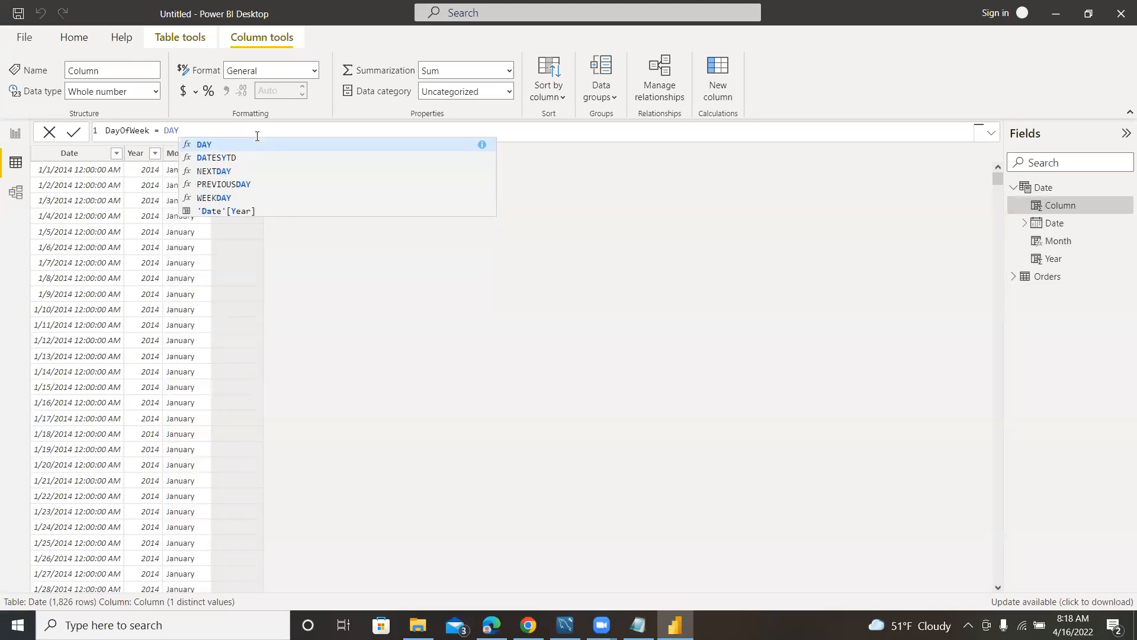
{"action": "left_click", "coordinate": [208, 199]}
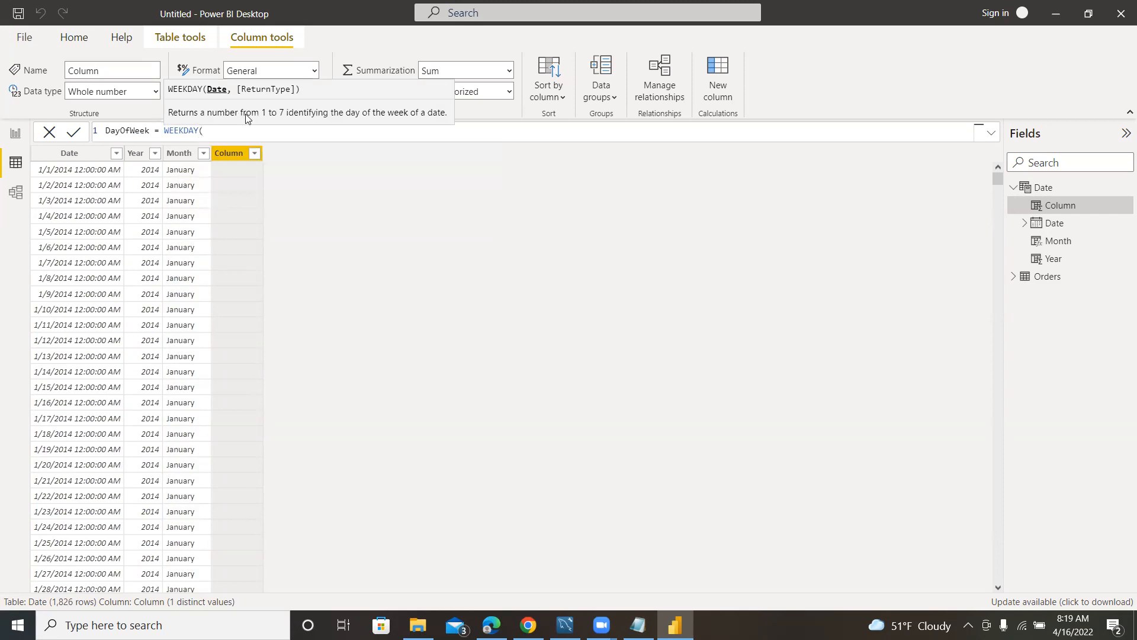
{"action": "key", "text": "BackSpace"}
{"action": "key", "text": "BackSpace"}
{"action": "key", "text": "BackSpace"}
{"action": "key", "text": "BackSpace"}
{"action": "key", "text": "BackSpace"}
{"action": "key", "text": "BackSpace"}
{"action": "key", "text": "BackSpace"}
{"action": "key", "text": "BackSpace"}
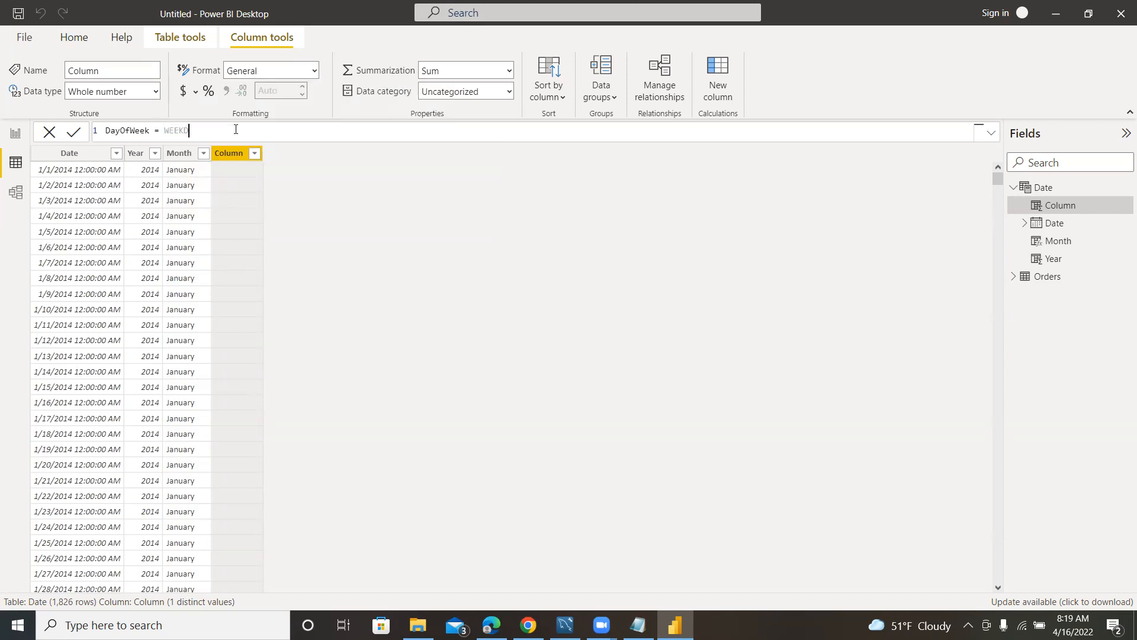
Complete and commit the DayOfWeek column formula as FORMAT('Date'[Date], "DDDD").
{"action": "type", "text": "F"}
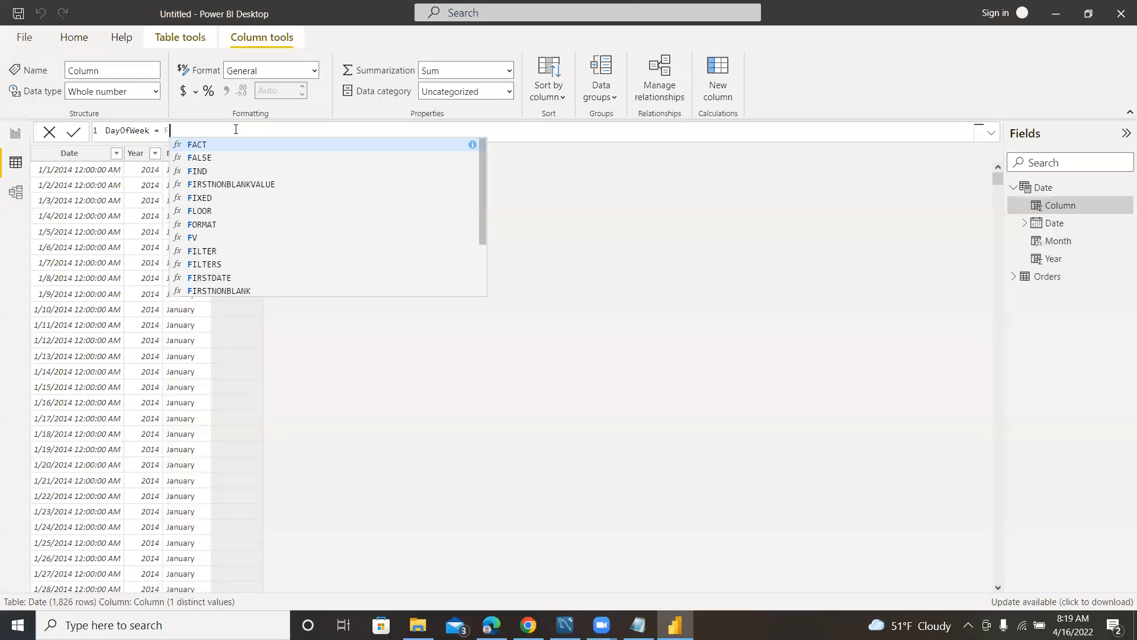
{"action": "type", "text": "ORMAT("}
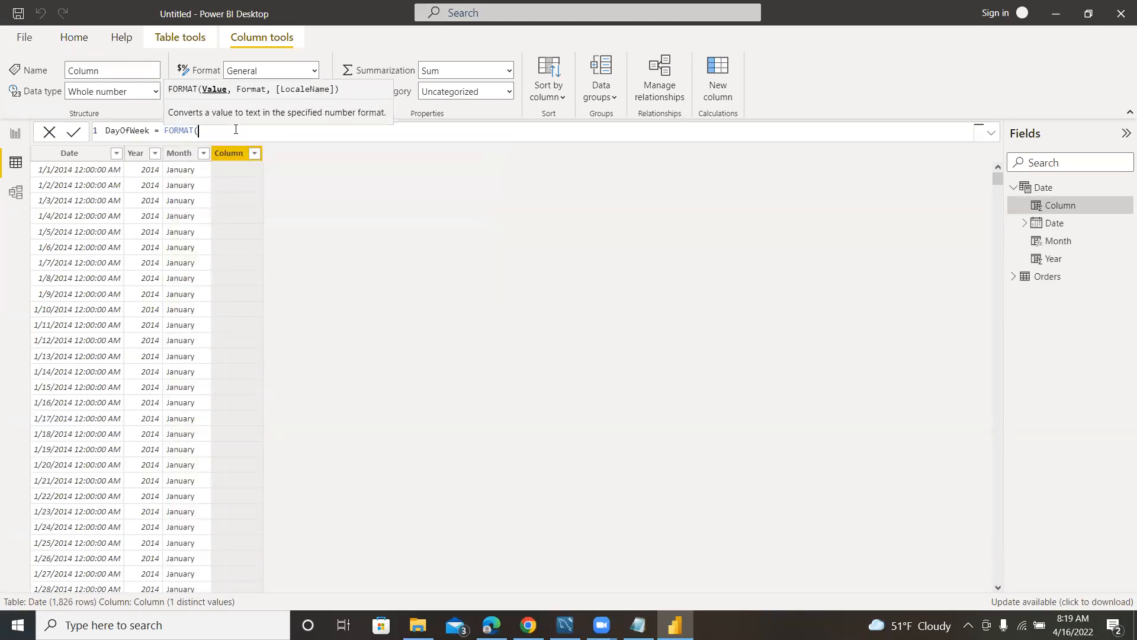
{"action": "type", "text": "O"}
{"action": "type", "text": "rde"}
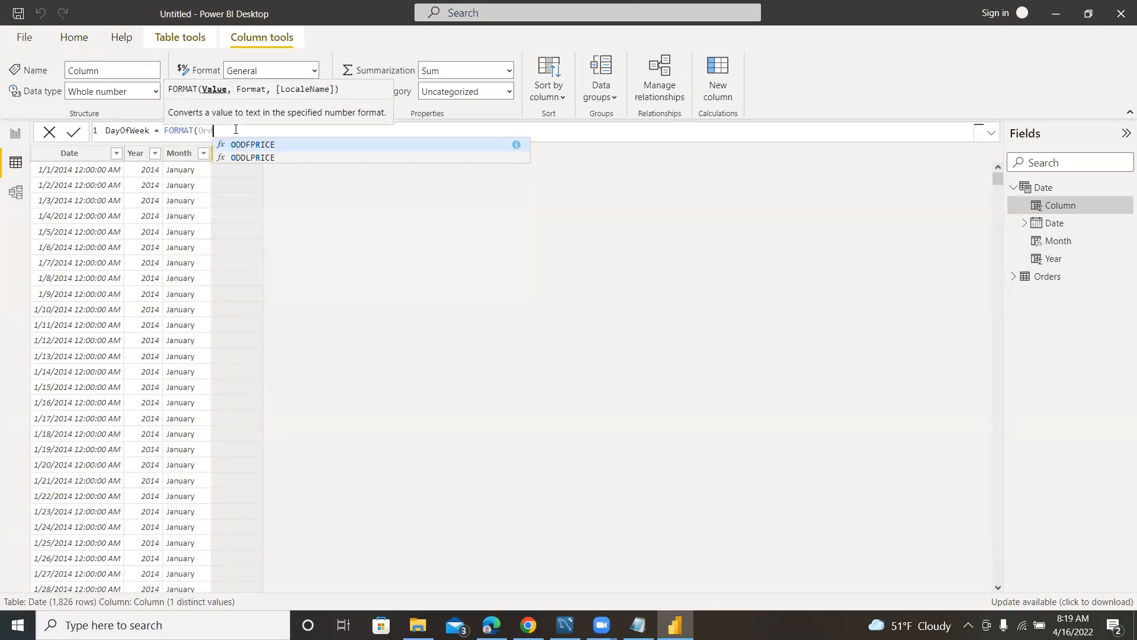
{"action": "key", "text": "BackSpace"}
{"action": "key", "text": "BackSpace"}
{"action": "key", "text": "BackSpace"}
{"action": "key", "text": "BackSpace"}
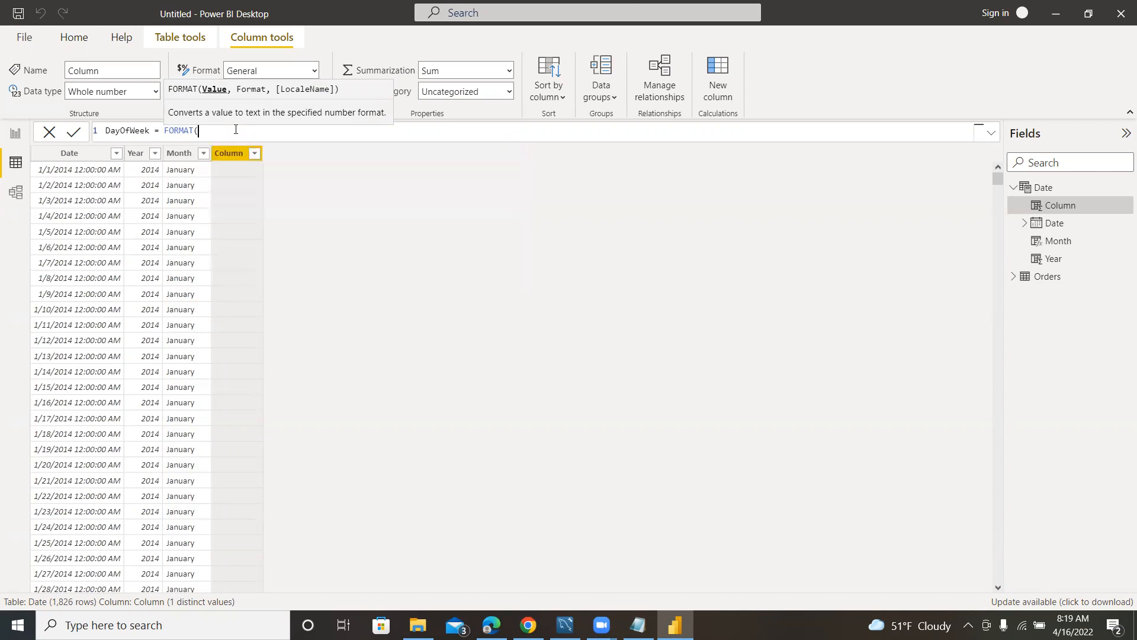
{"action": "type", "text": "Date"}
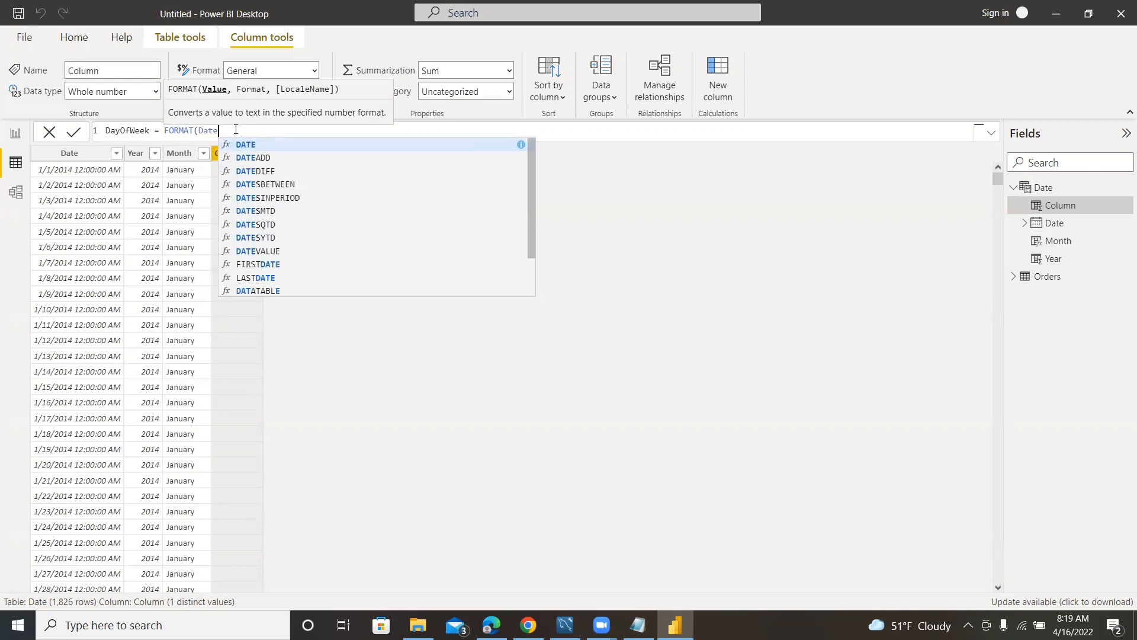
{"action": "type", "text": "["}
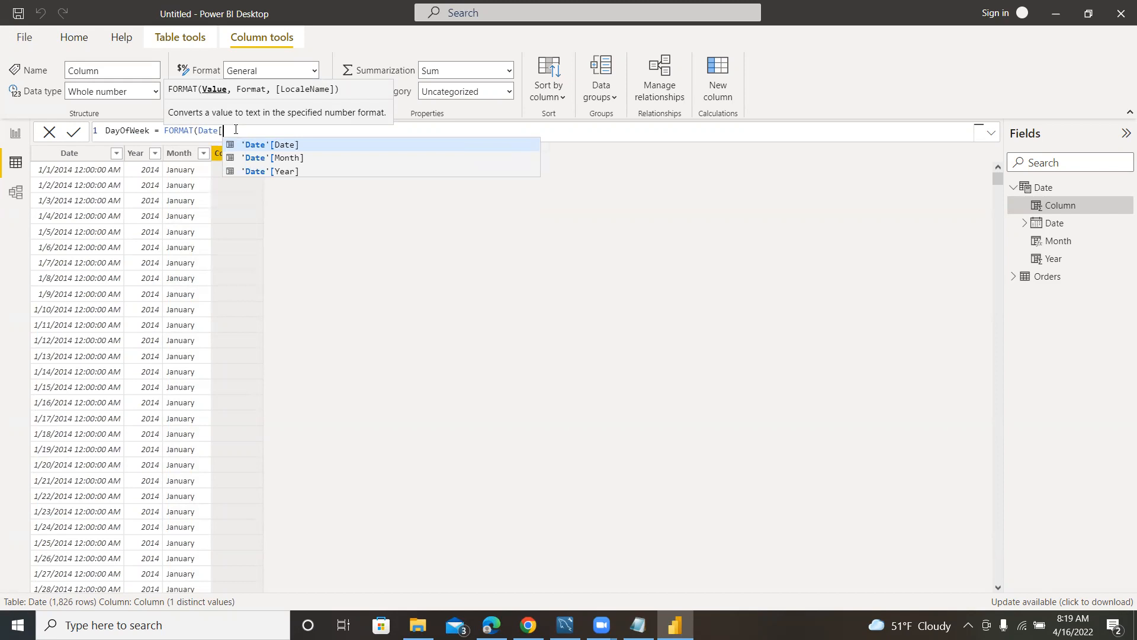
{"action": "key", "text": "Tab"}
{"action": "type", "text": ", "}
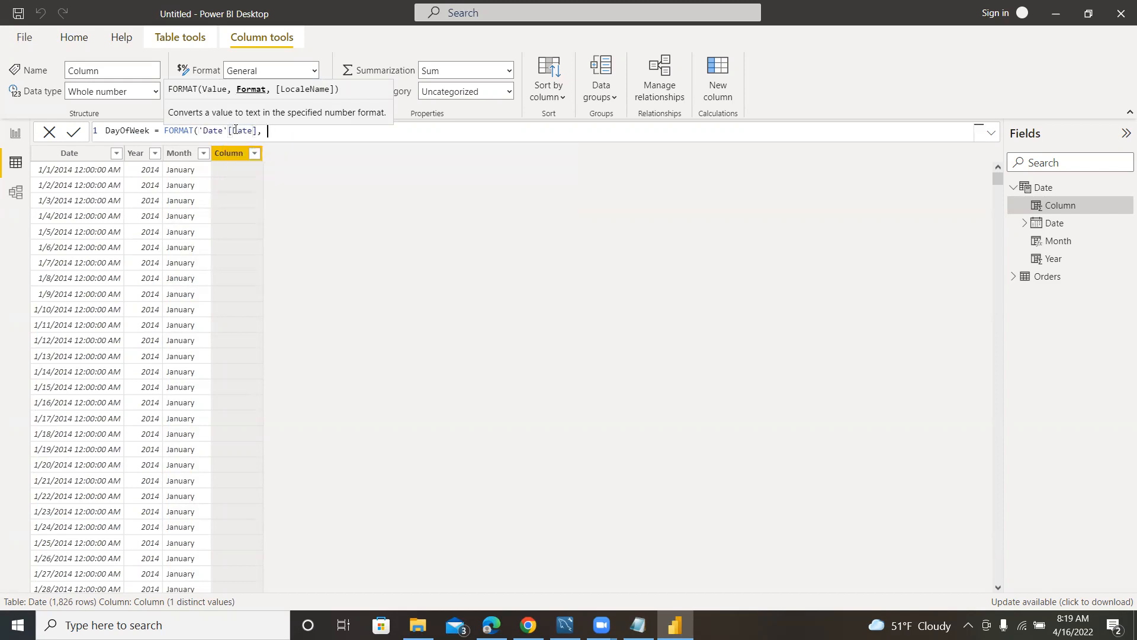
{"action": "type", "text": "\"DDDD\")"}
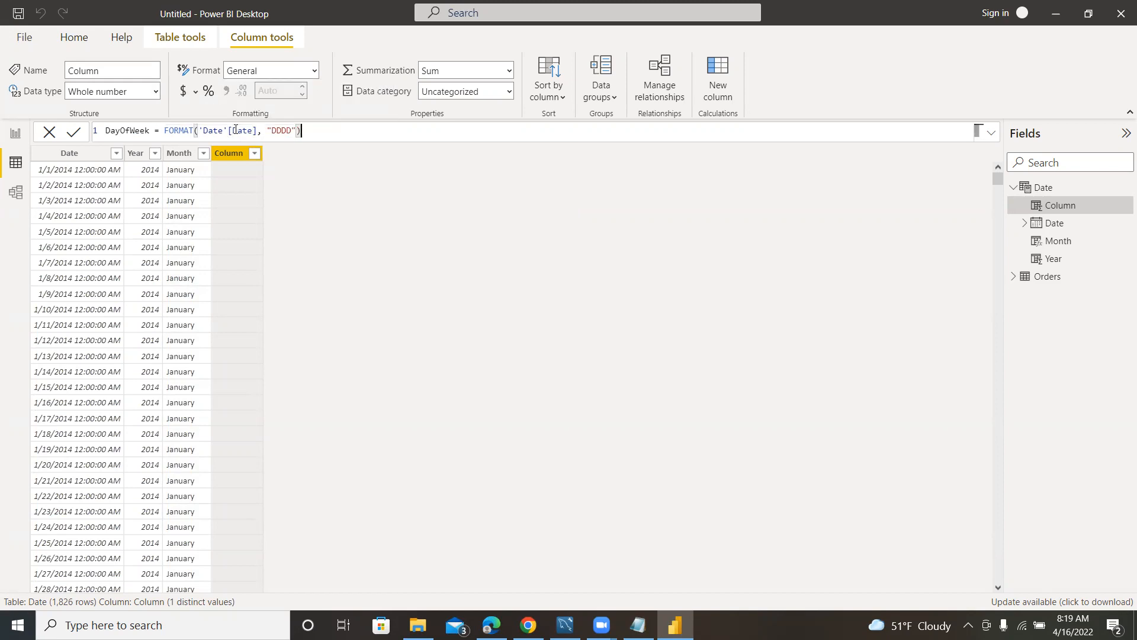
{"action": "key", "text": "Return"}
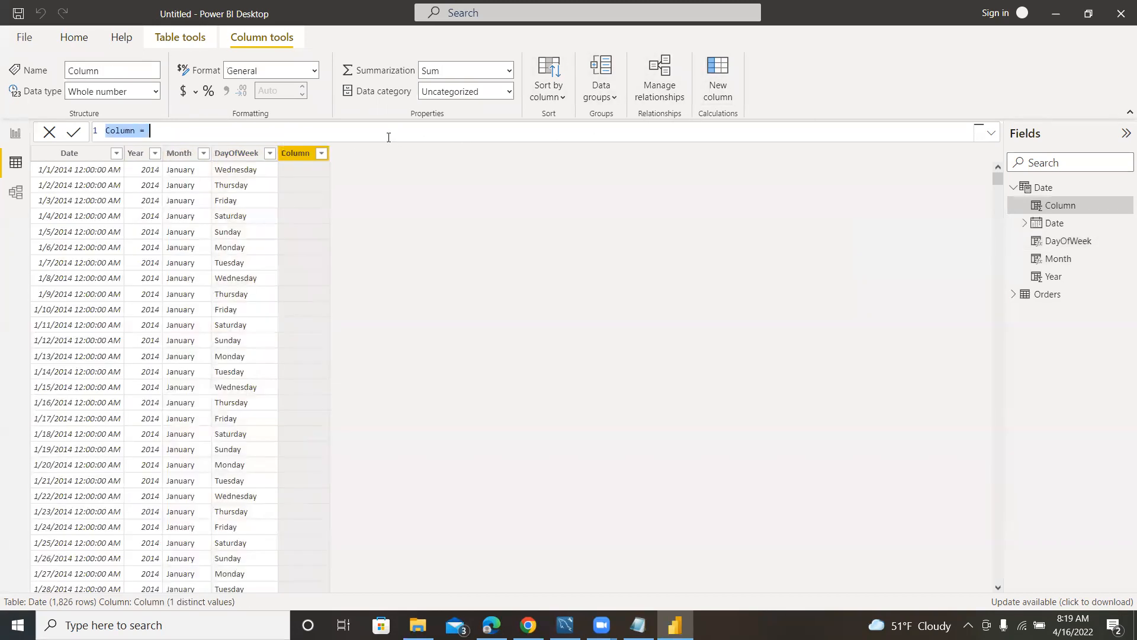
Add a calculated column to the Date table with the formula MonthNum = MONTH('Date'[Date]) and review its values.
{"action": "type", "text": "Month"}
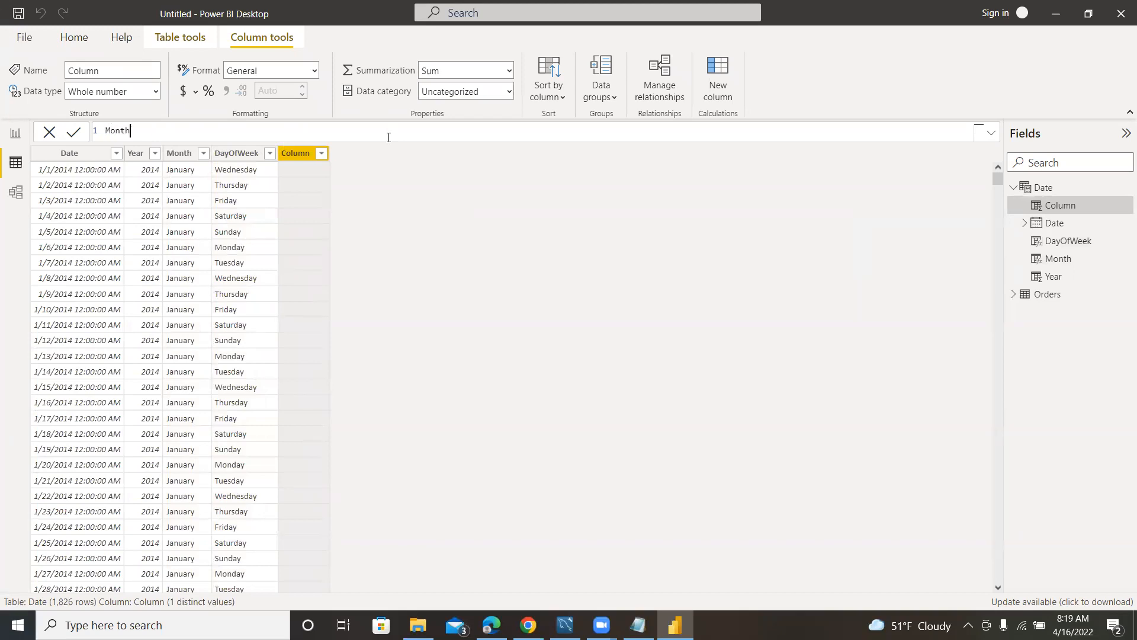
{"action": "type", "text": "Num = MONTH"}
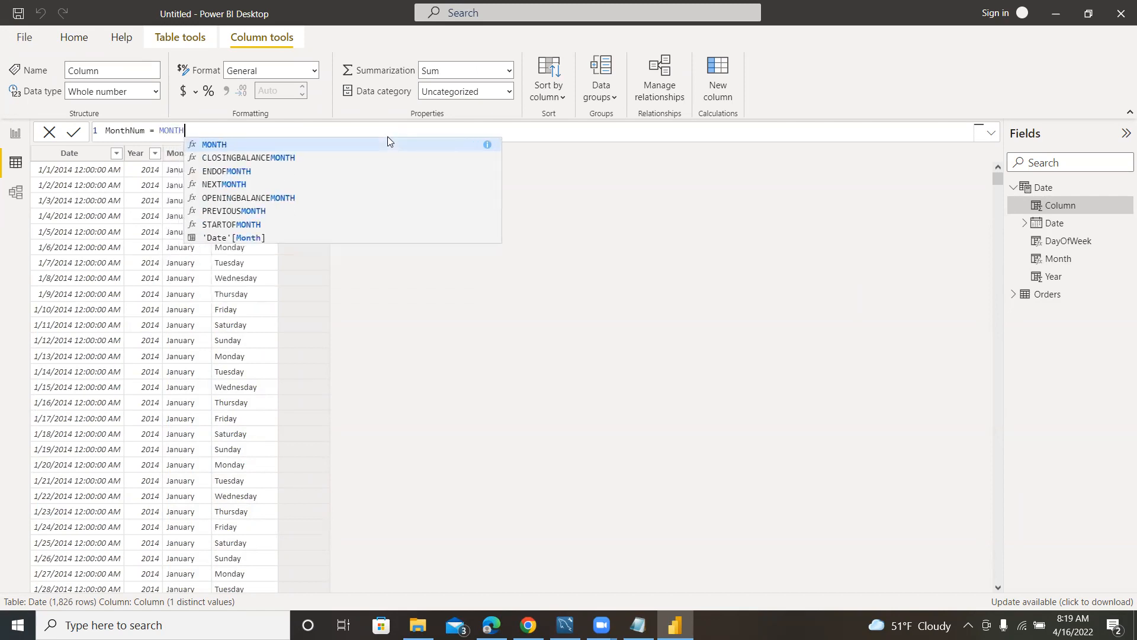
{"action": "type", "text": "("}
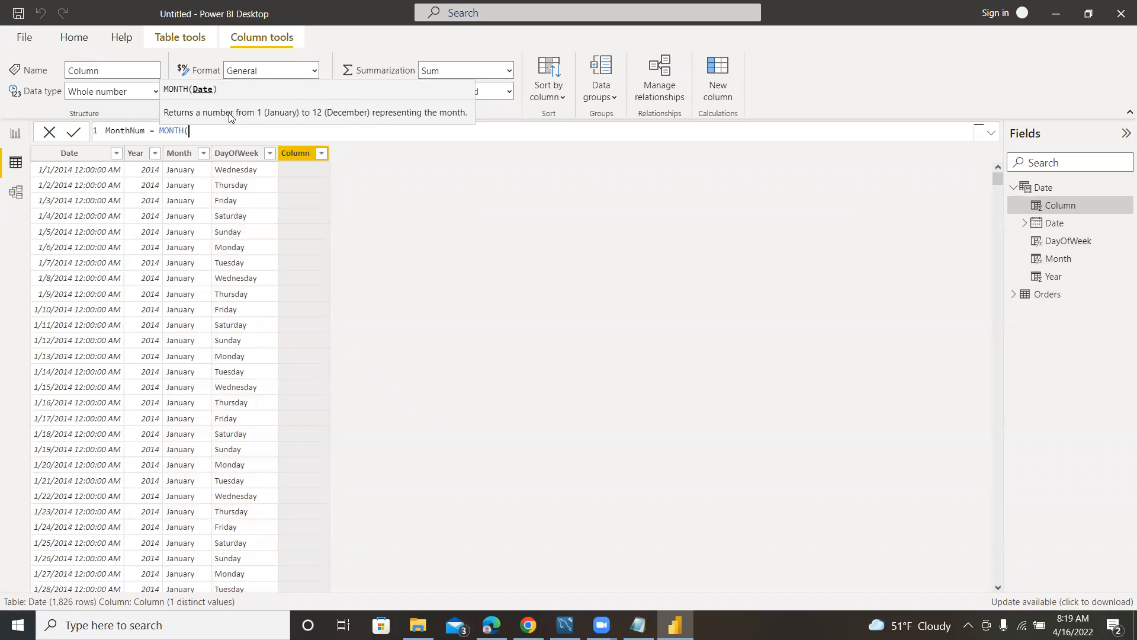
{"action": "type", "text": "Date["}
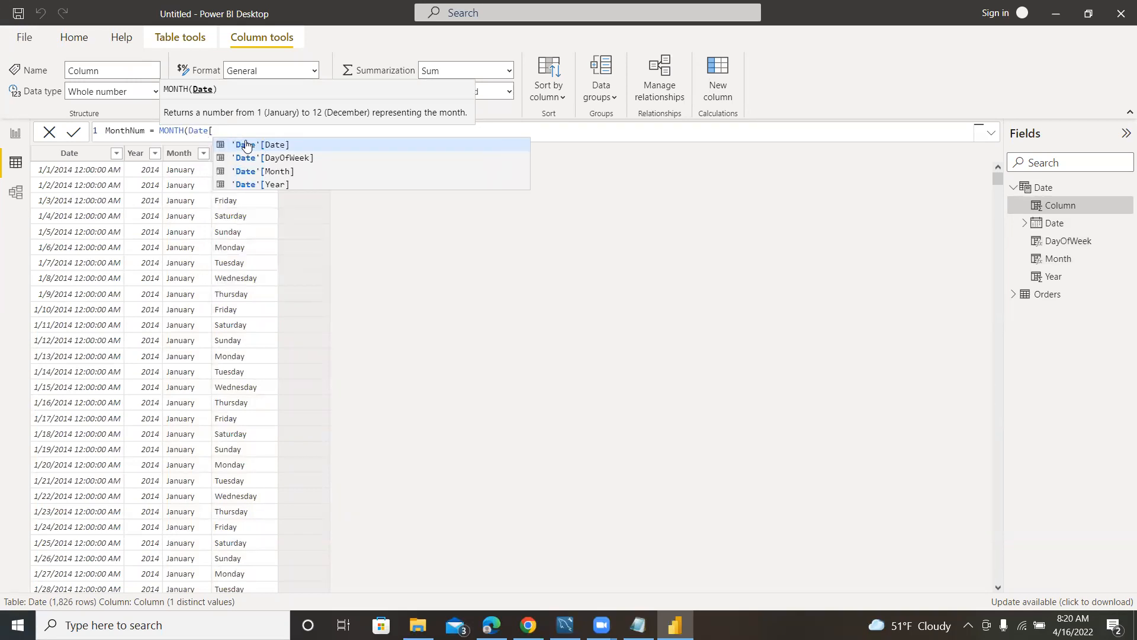
{"action": "key", "text": "Tab"}
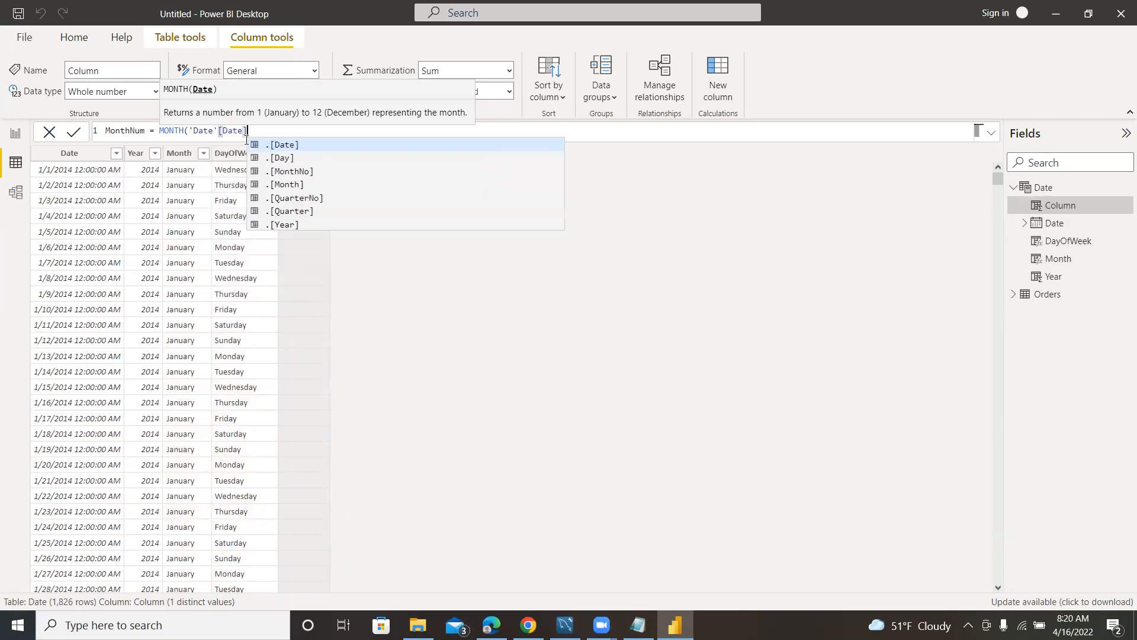
{"action": "type", "text": ")"}
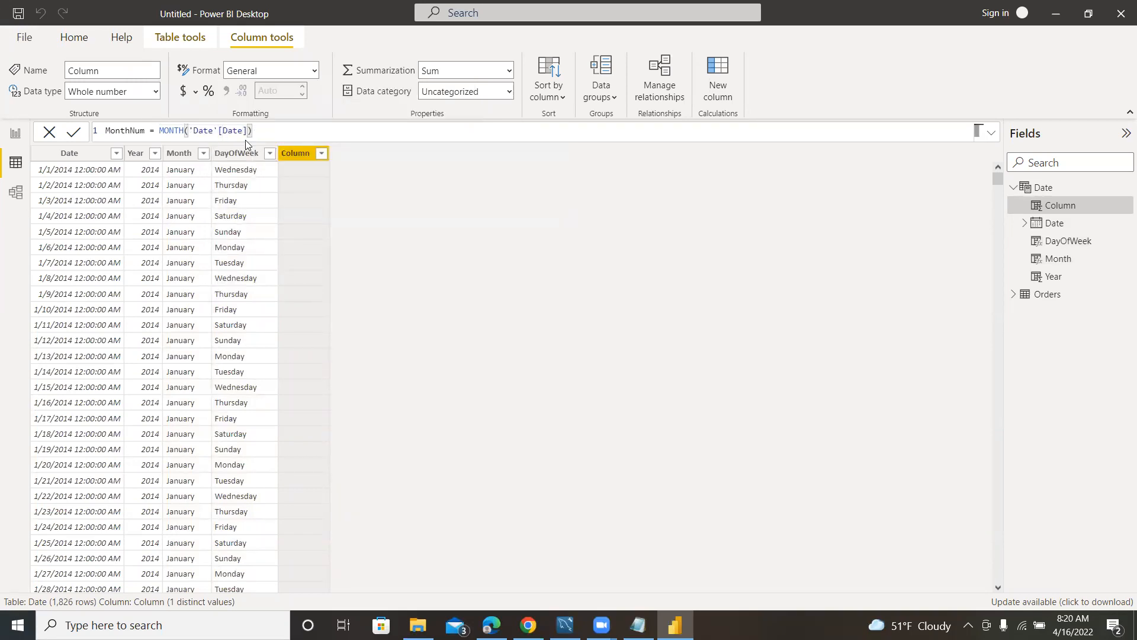
{"action": "key", "text": "Return"}
{"action": "scroll", "coordinate": [325, 249], "scroll_direction": "down", "scroll_amount": 10}
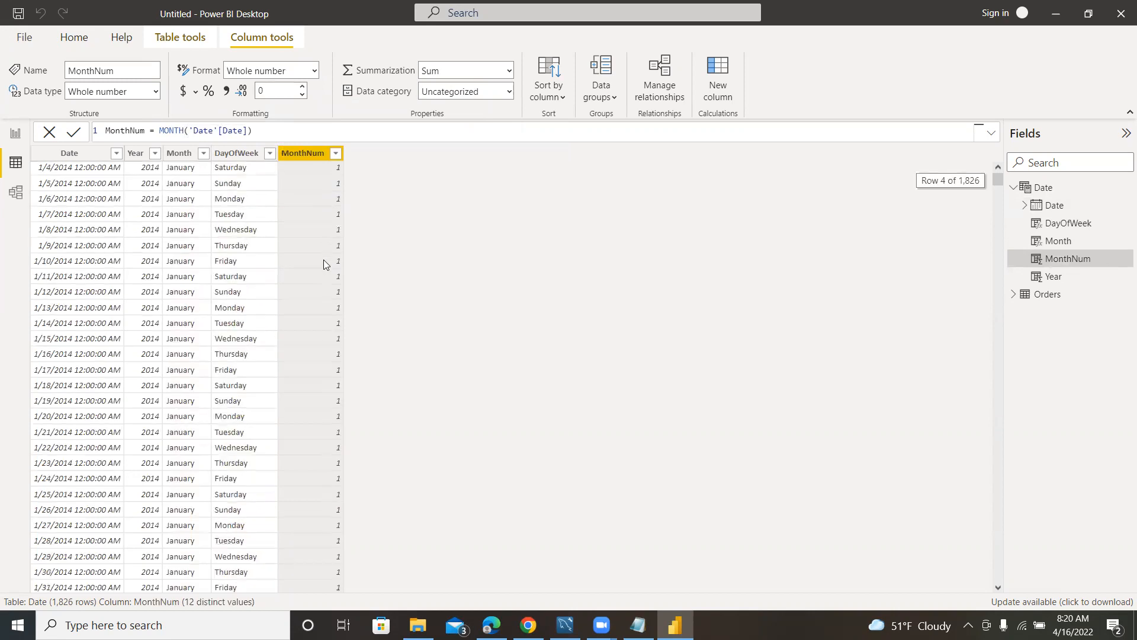
{"action": "scroll", "coordinate": [317, 252], "scroll_direction": "up", "scroll_amount": 10}
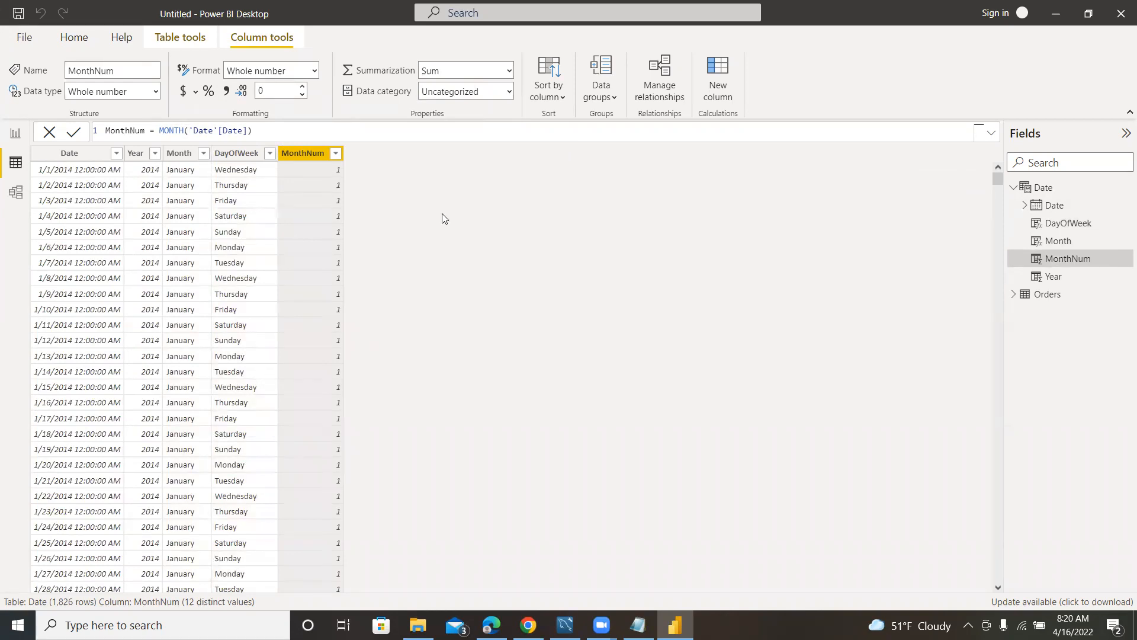
In the model view, create a relationship between Order Date in the Orders table and Date in the Date table.
{"action": "left_click", "coordinate": [16, 196]}
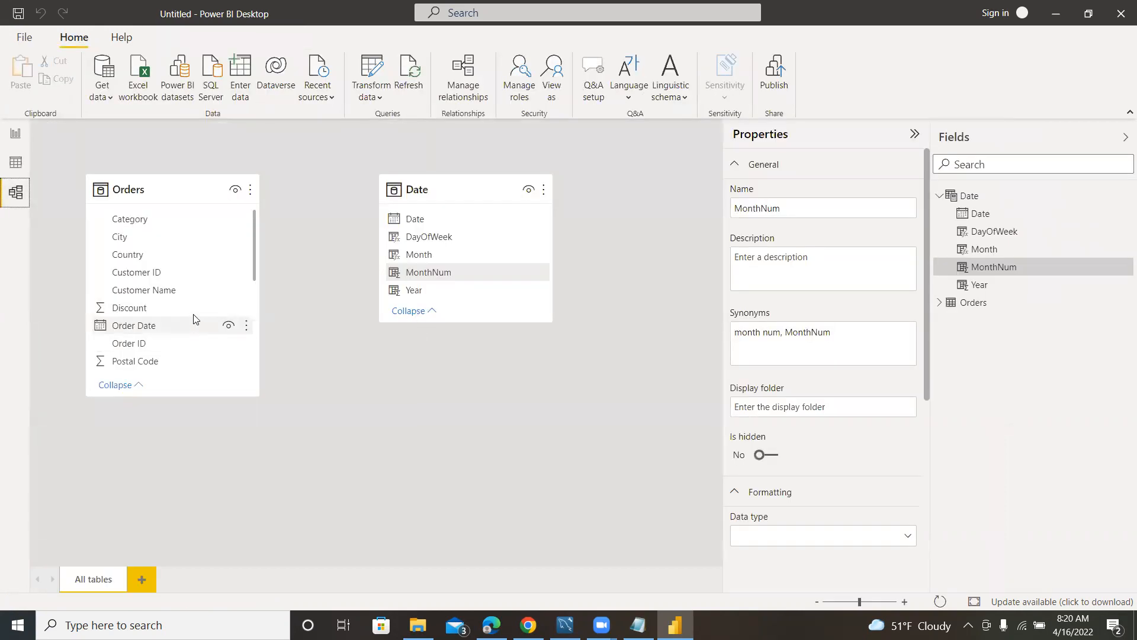
{"action": "scroll", "coordinate": [218, 277], "scroll_direction": "down", "scroll_amount": 2}
{"action": "scroll", "coordinate": [215, 276], "scroll_direction": "up", "scroll_amount": 2}
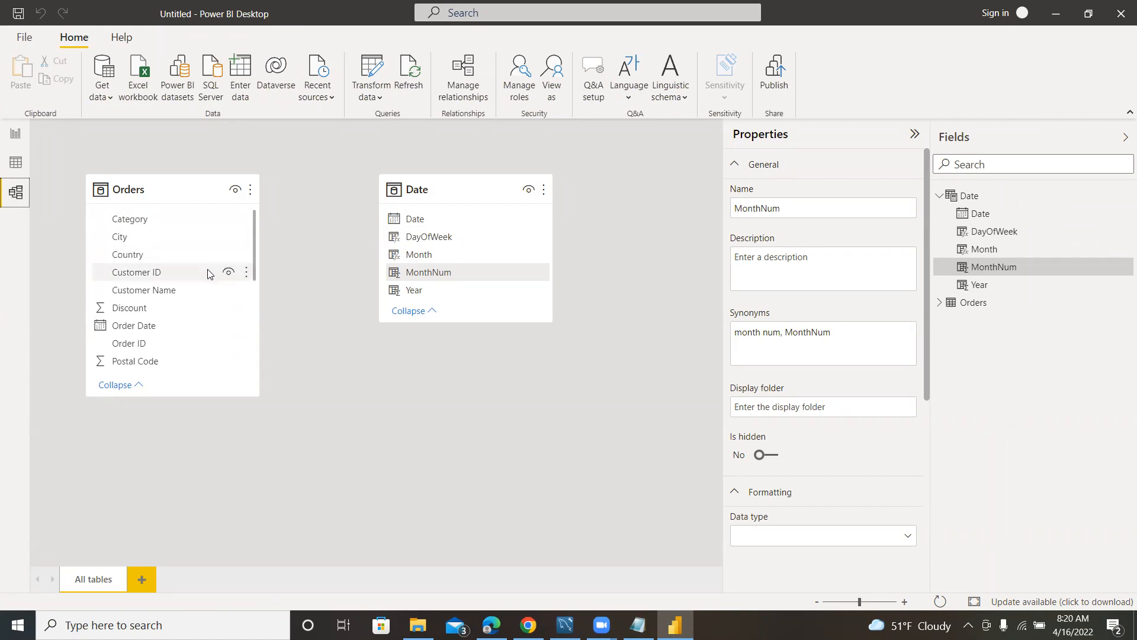
{"action": "scroll", "coordinate": [172, 259], "scroll_direction": "down", "scroll_amount": 5}
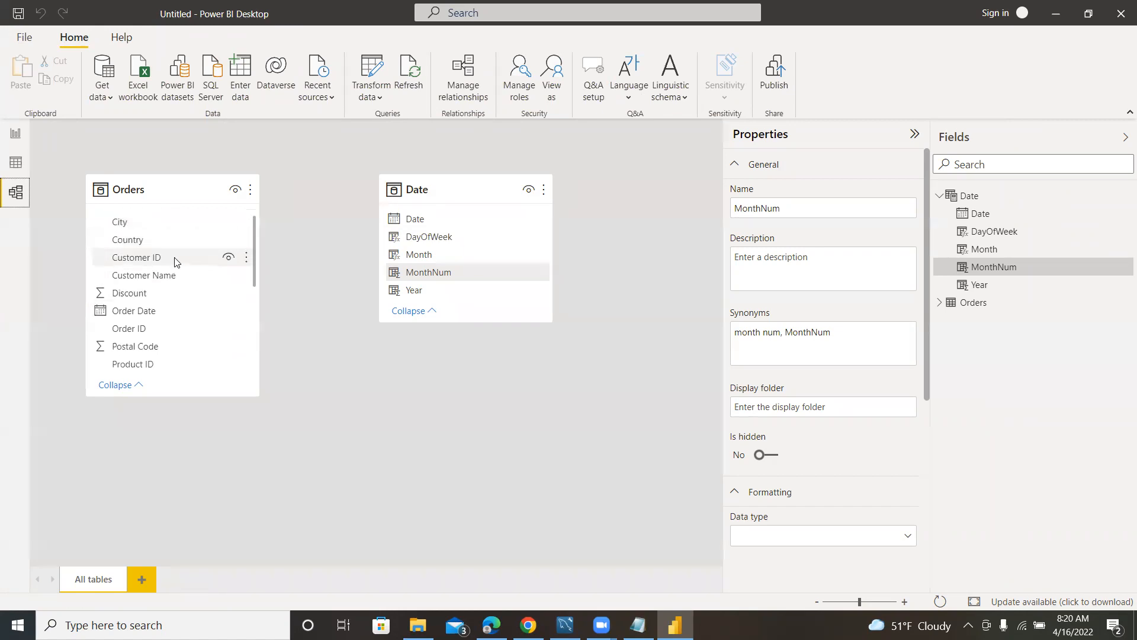
{"action": "scroll", "coordinate": [171, 262], "scroll_direction": "up", "scroll_amount": 5}
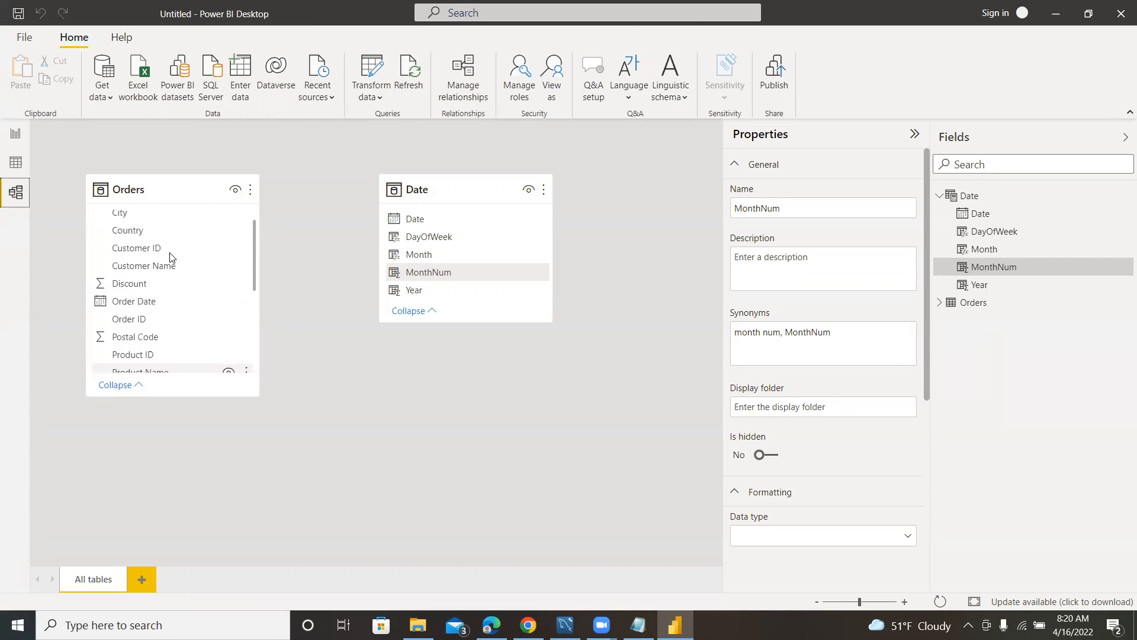
{"action": "scroll", "coordinate": [170, 255], "scroll_direction": "down", "scroll_amount": 6}
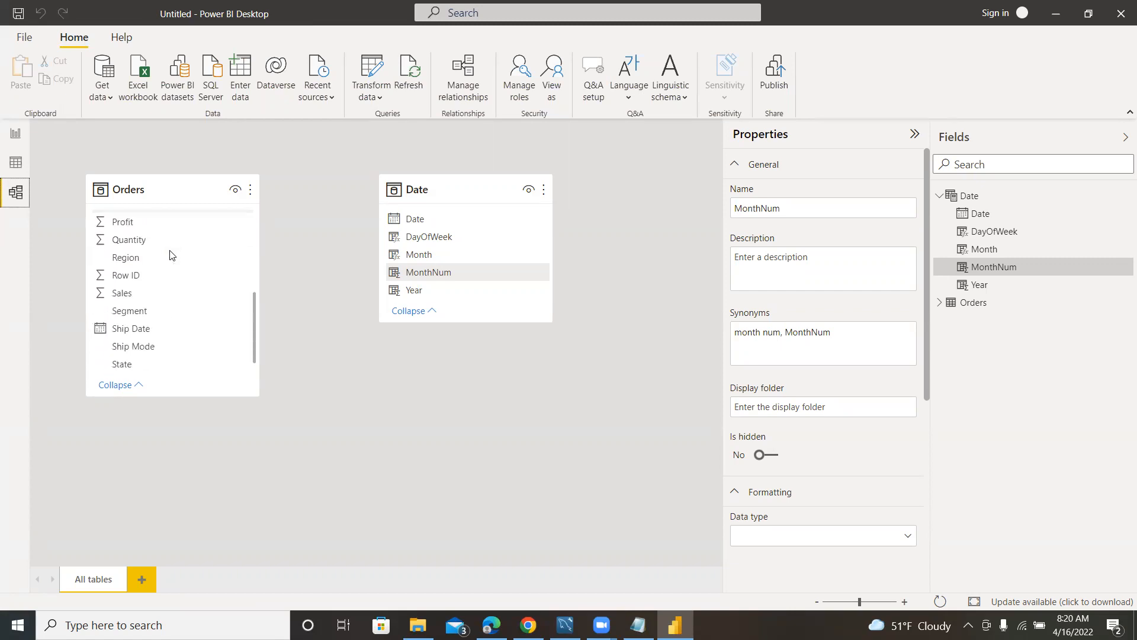
{"action": "scroll", "coordinate": [169, 262], "scroll_direction": "up", "scroll_amount": 5}
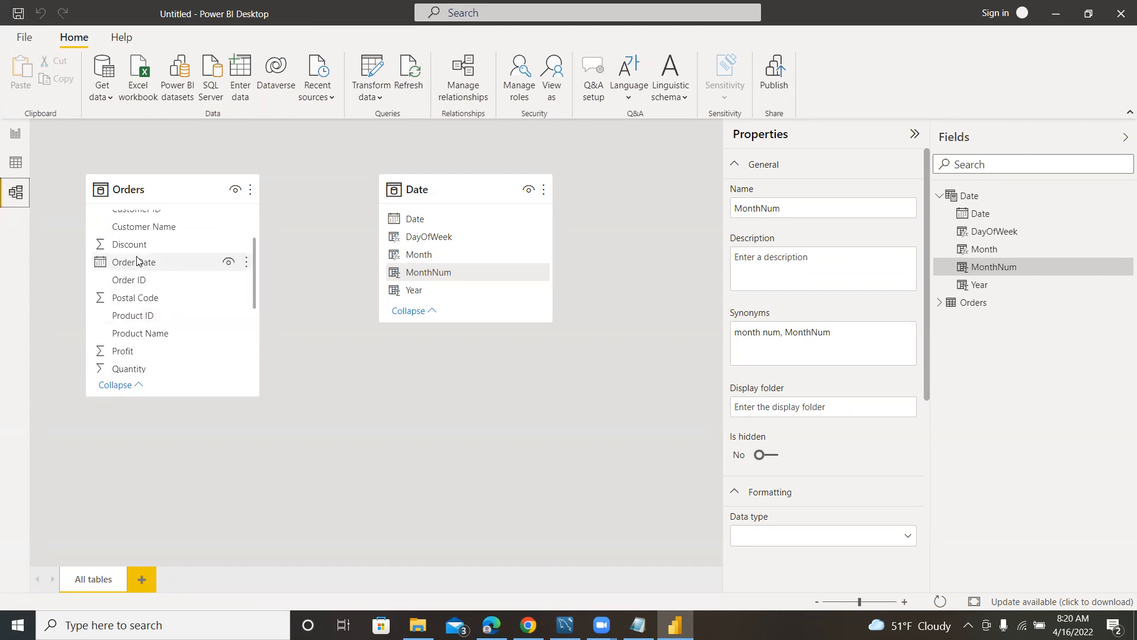
{"action": "left_click_drag", "start_coordinate": [137, 261], "coordinate": [419, 217]}
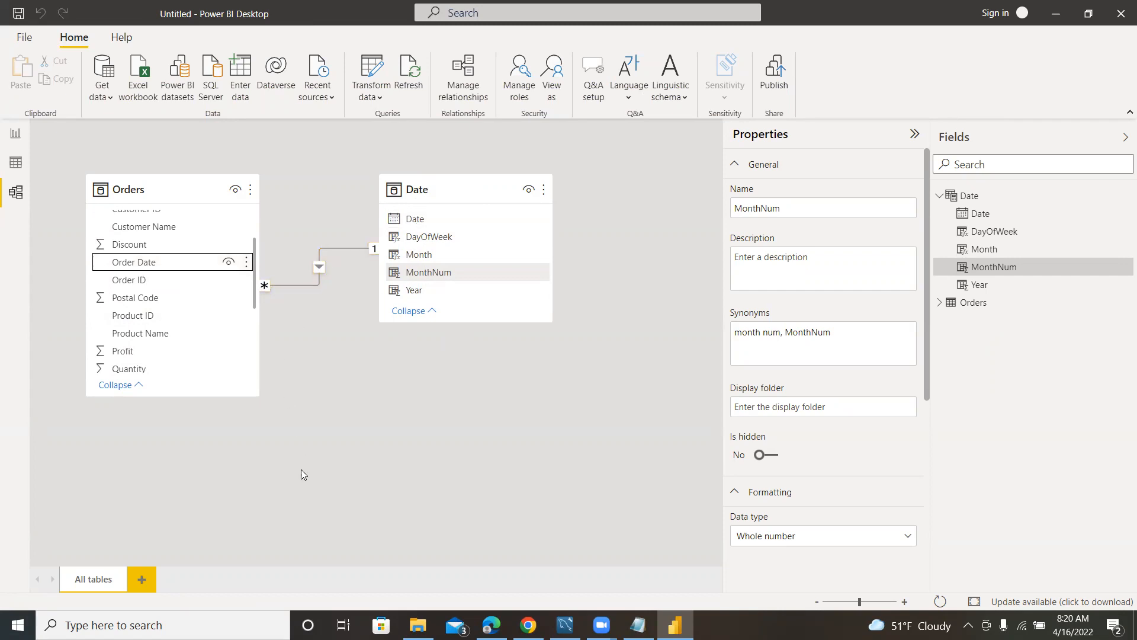
Review the list of key questions in the Notepad sales-questions file, and return to Power BI Desktop.
{"action": "left_click", "coordinate": [638, 624]}
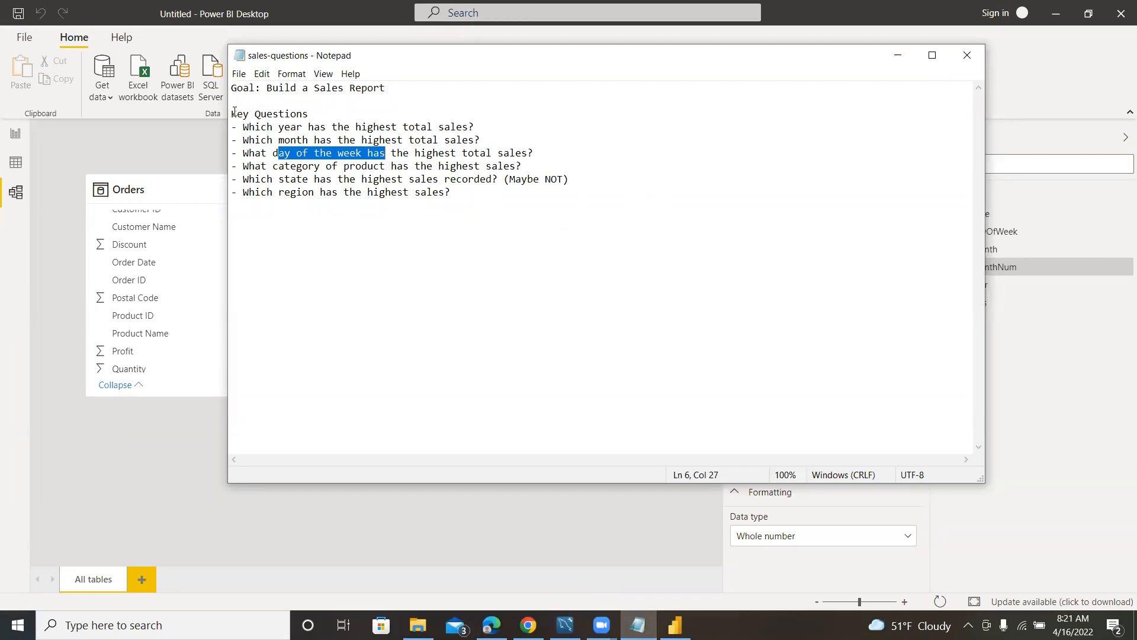
{"action": "left_click_drag", "start_coordinate": [233, 112], "coordinate": [479, 219]}
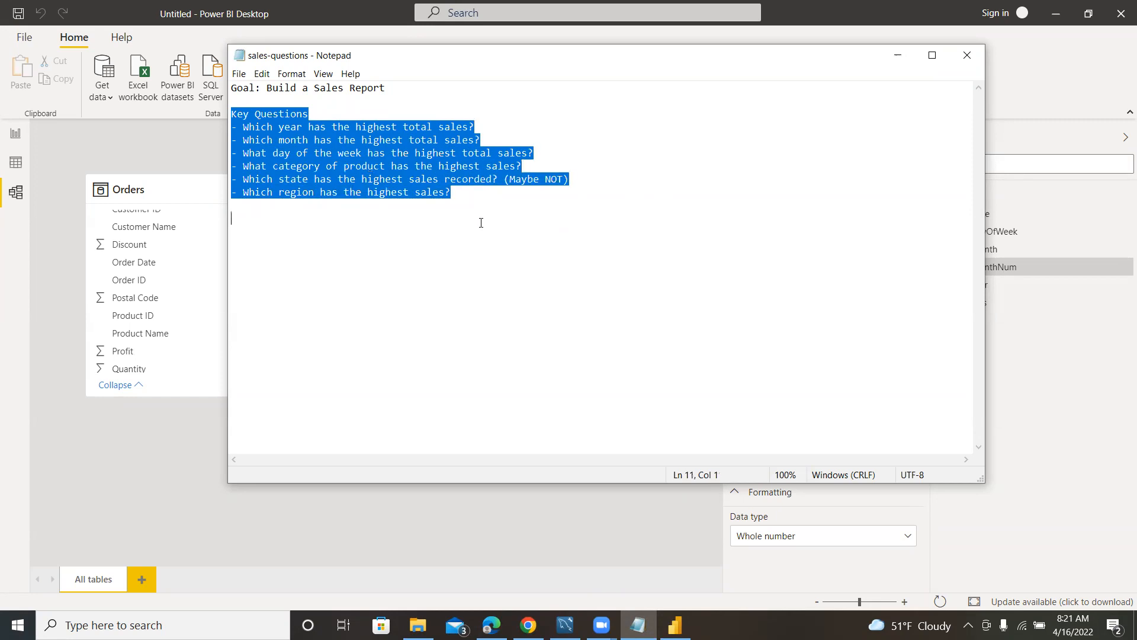
{"action": "left_click", "coordinate": [496, 219]}
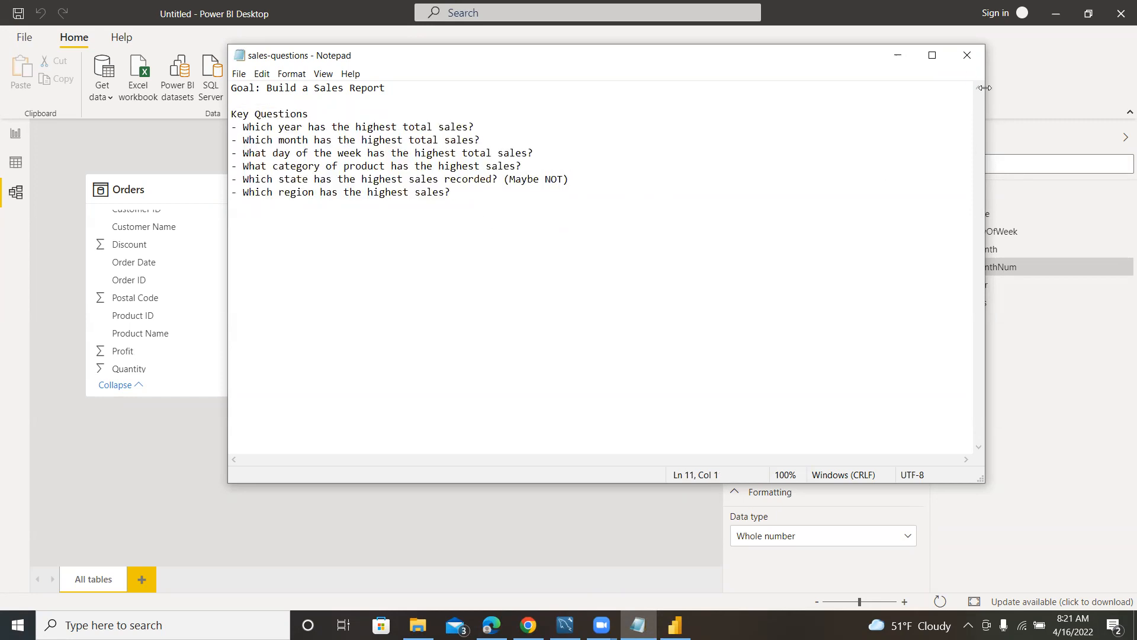
{"action": "left_click", "coordinate": [897, 54]}
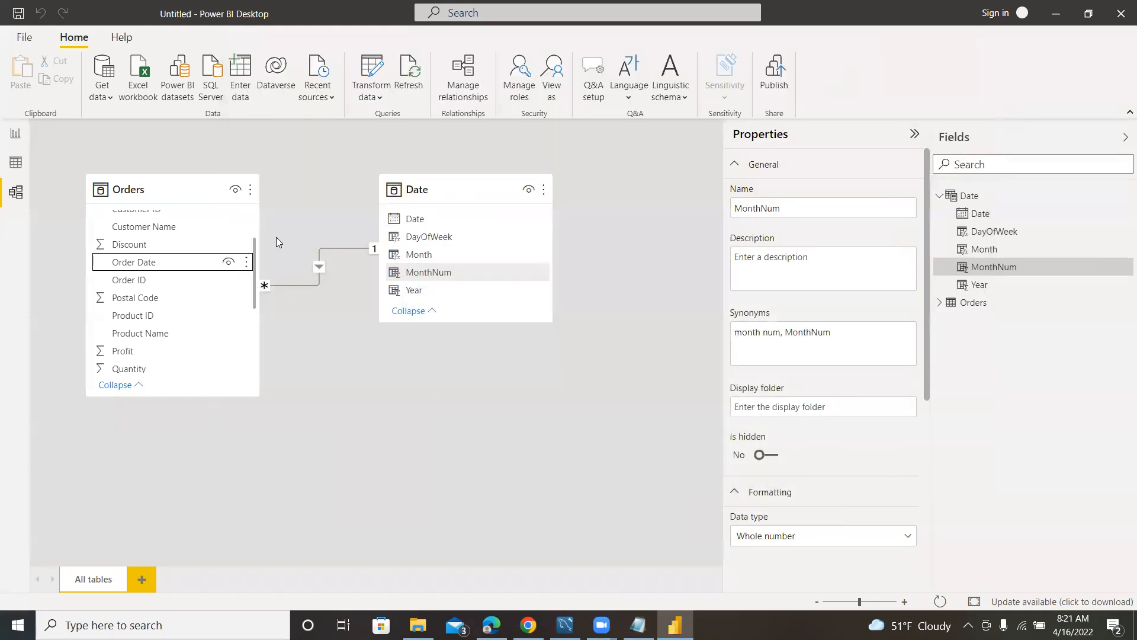
Open the blank report page and expand the Orders table to list its fields.
{"action": "left_click", "coordinate": [15, 132]}
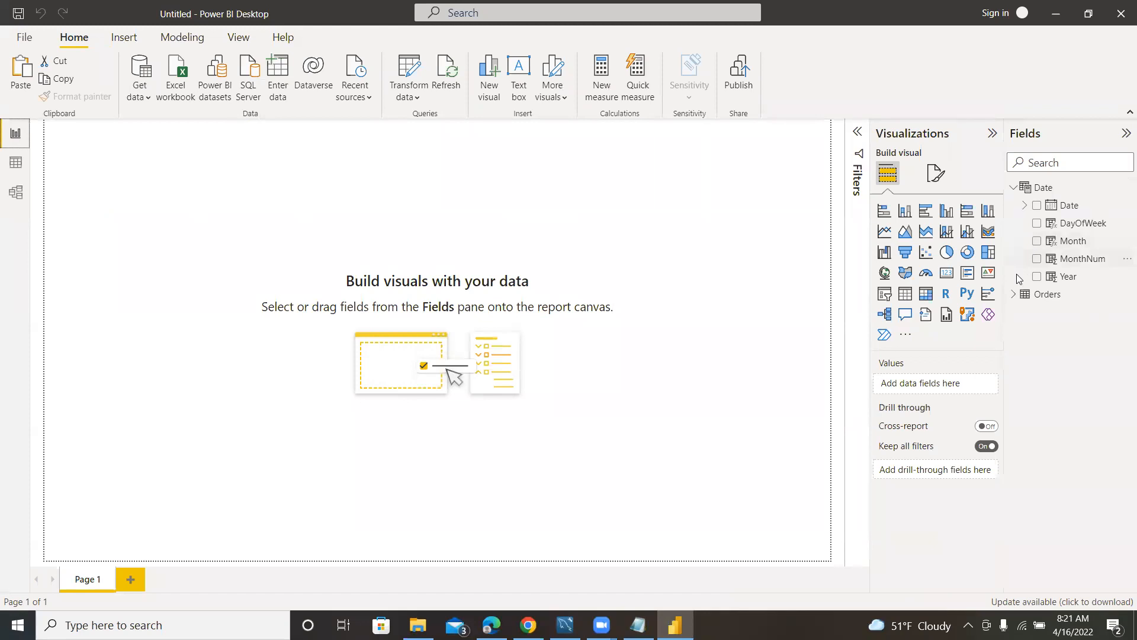
{"action": "left_click", "coordinate": [1013, 294]}
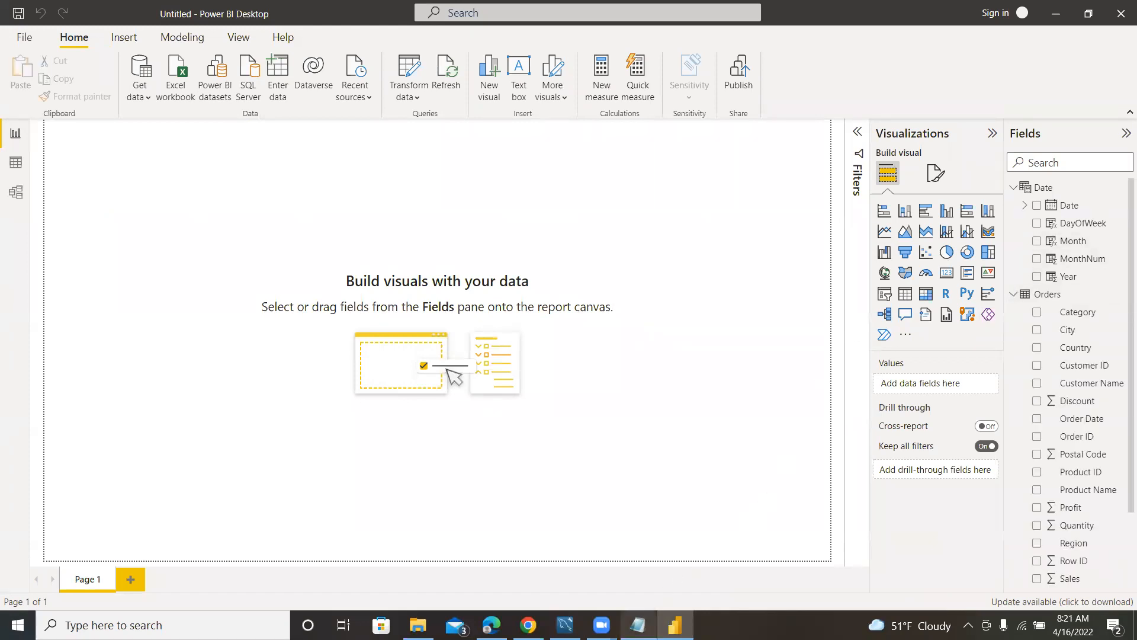
Check the question about the year with the highest total sales in the Notepad file, and return to the Orders fields in Power BI Desktop.
{"action": "left_click", "coordinate": [638, 625]}
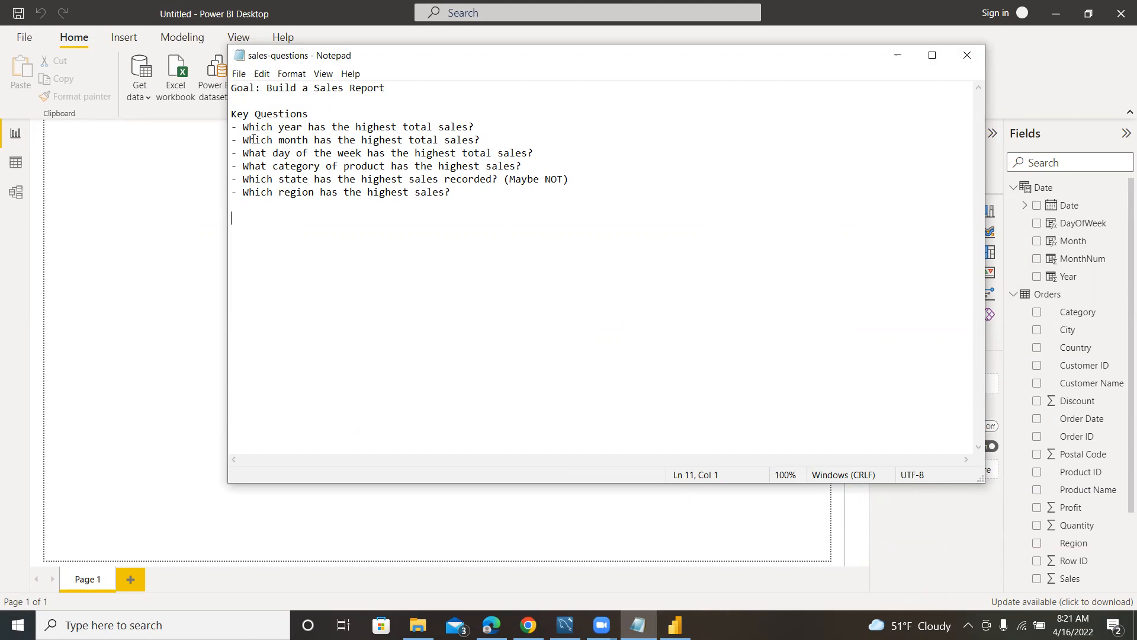
{"action": "mouse_move", "coordinate": [242, 126]}
{"action": "left_mouse_down"}
{"action": "mouse_move", "coordinate": [482, 125]}
{"action": "mouse_move", "coordinate": [243, 126]}
{"action": "left_mouse_up"}
{"action": "left_click", "coordinate": [489, 126]}
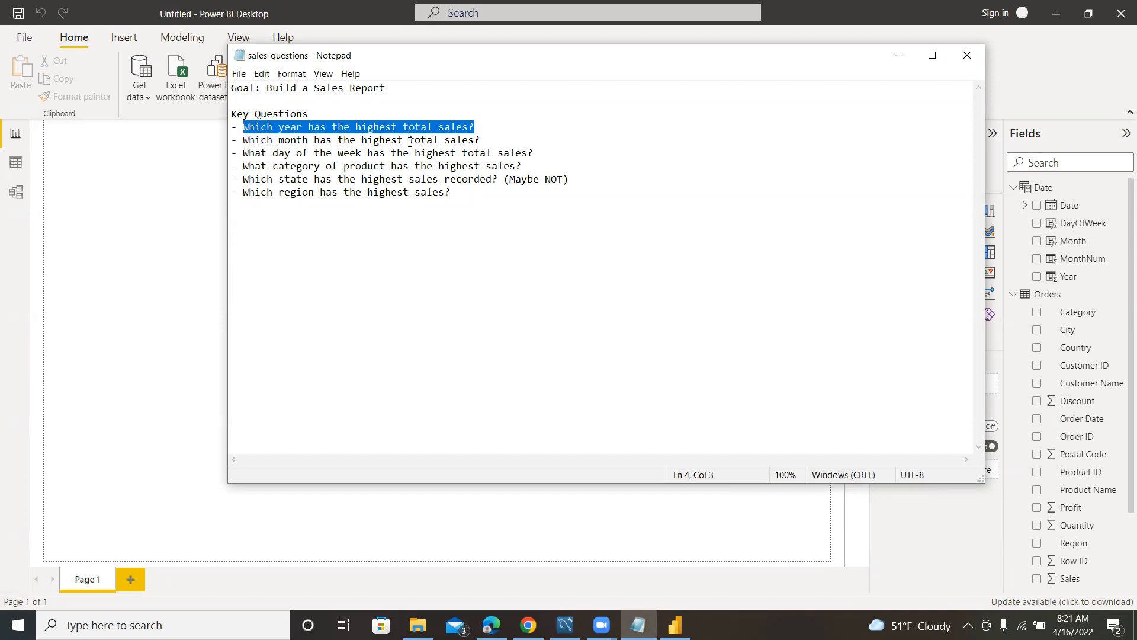
{"action": "left_click", "coordinate": [159, 152]}
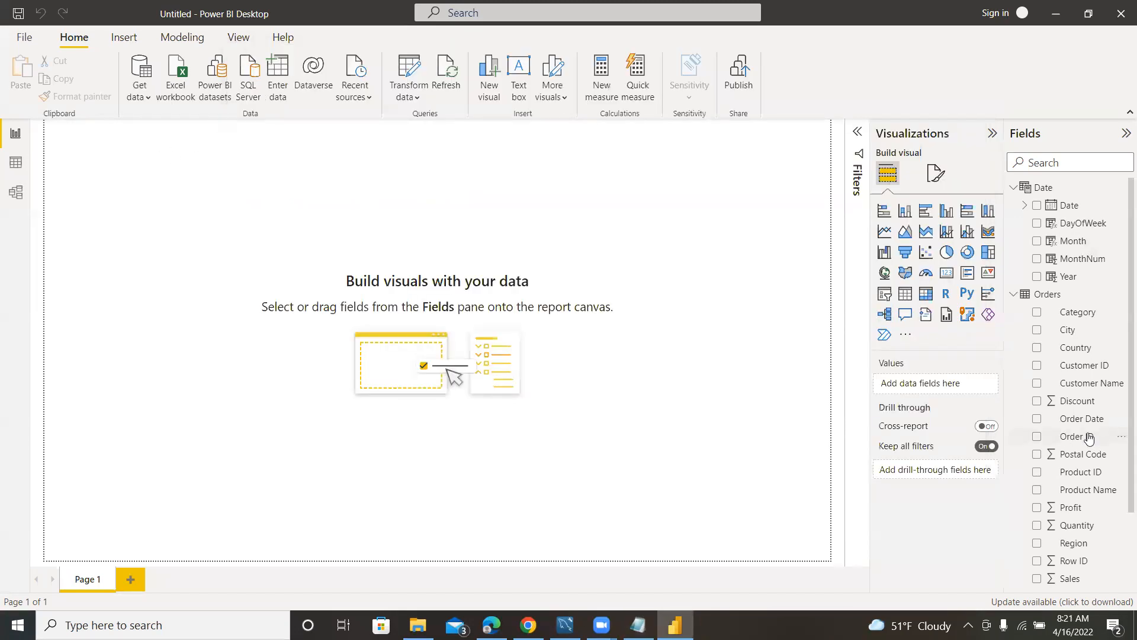
{"action": "scroll", "coordinate": [1089, 437], "scroll_direction": "down", "scroll_amount": 3}
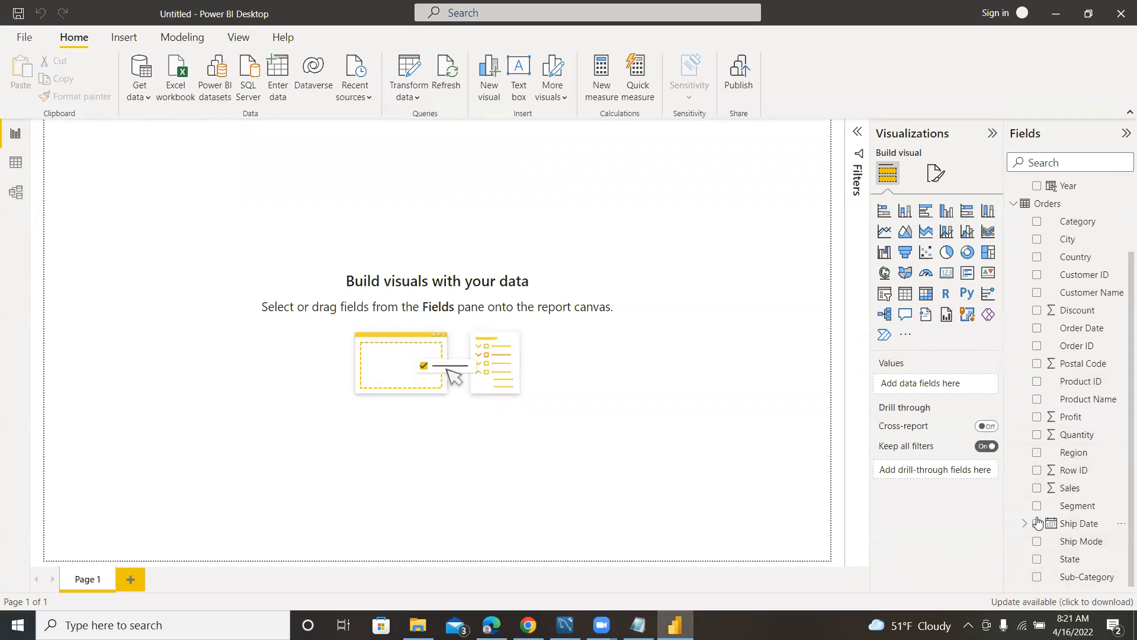
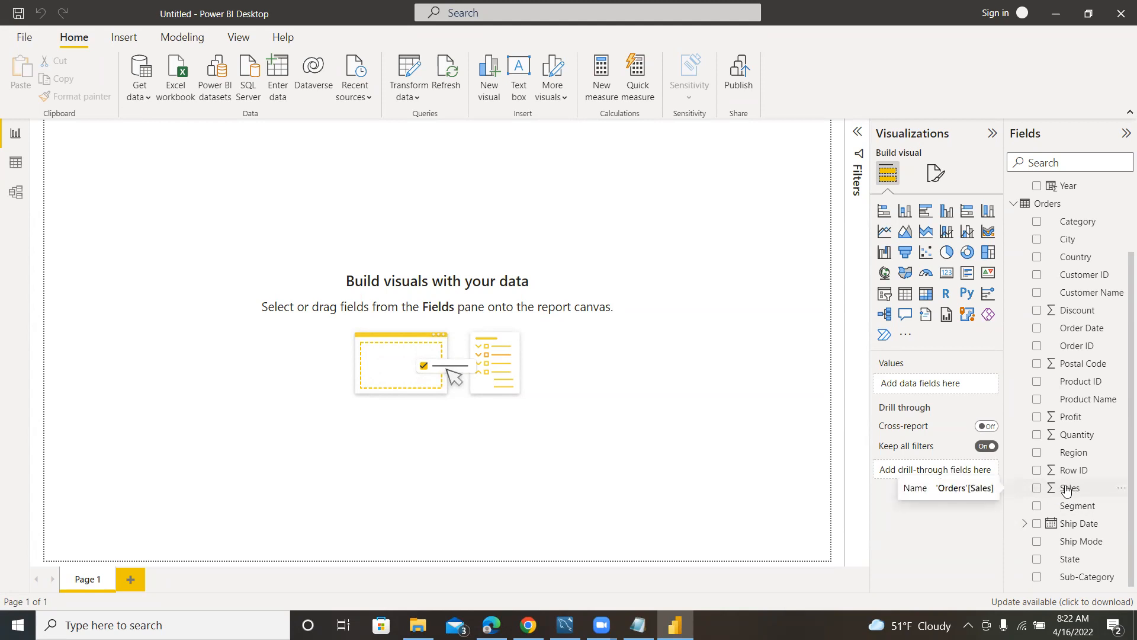
Create a measure in the Date table defined as Total Sales = SUM(Orders[Sales]).
{"action": "left_click", "coordinate": [1038, 452]}
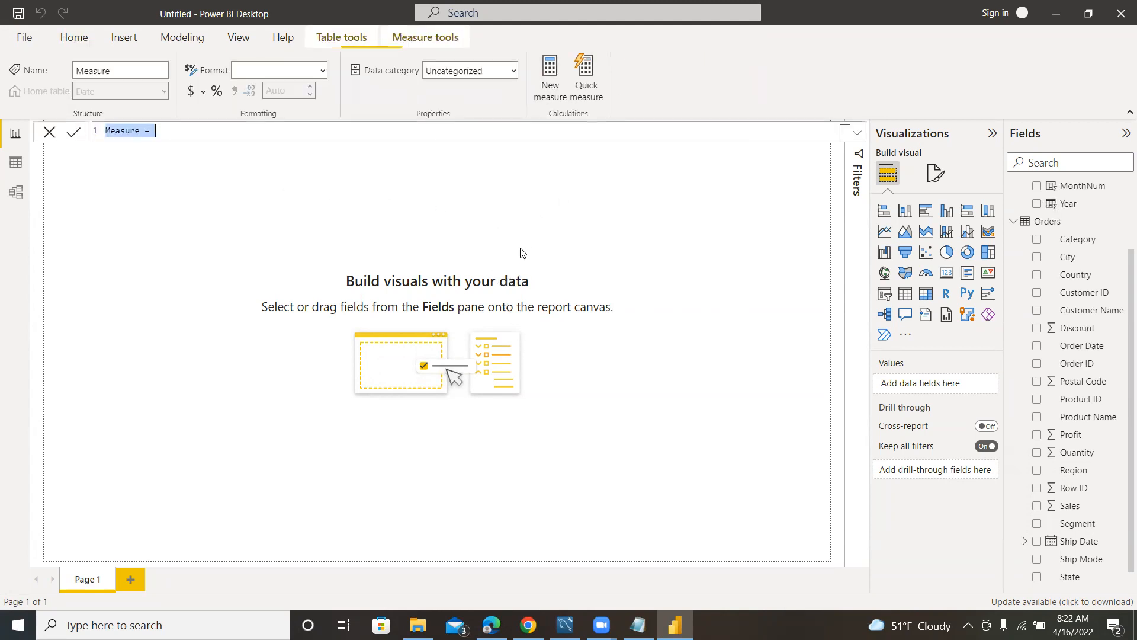
{"action": "type", "text": "Total Sales"}
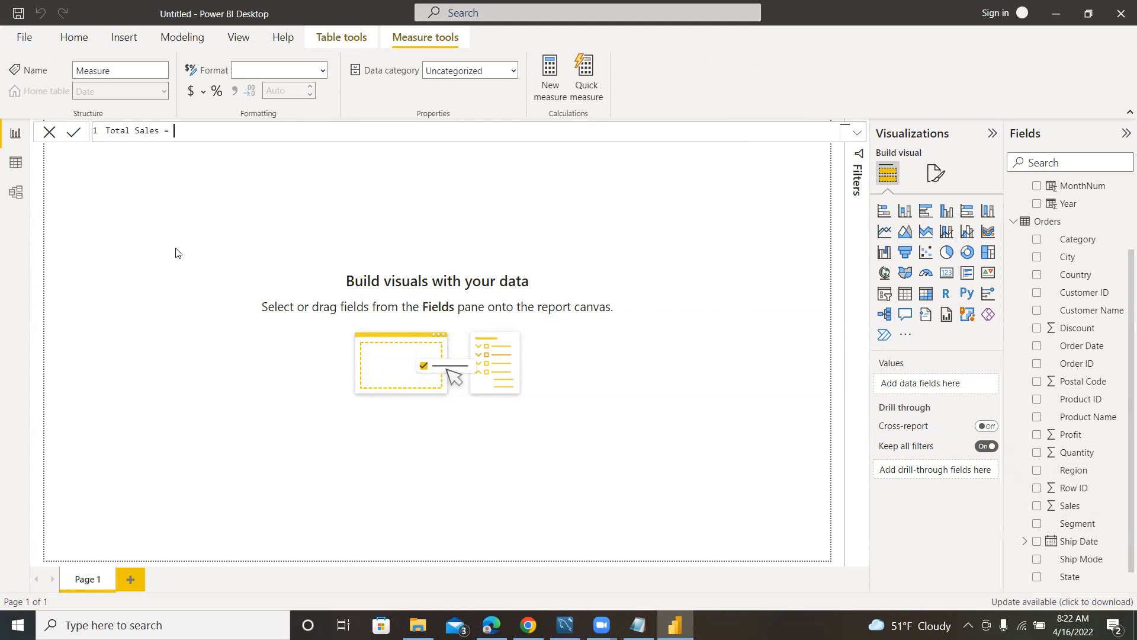
{"action": "type", "text": "SUM"}
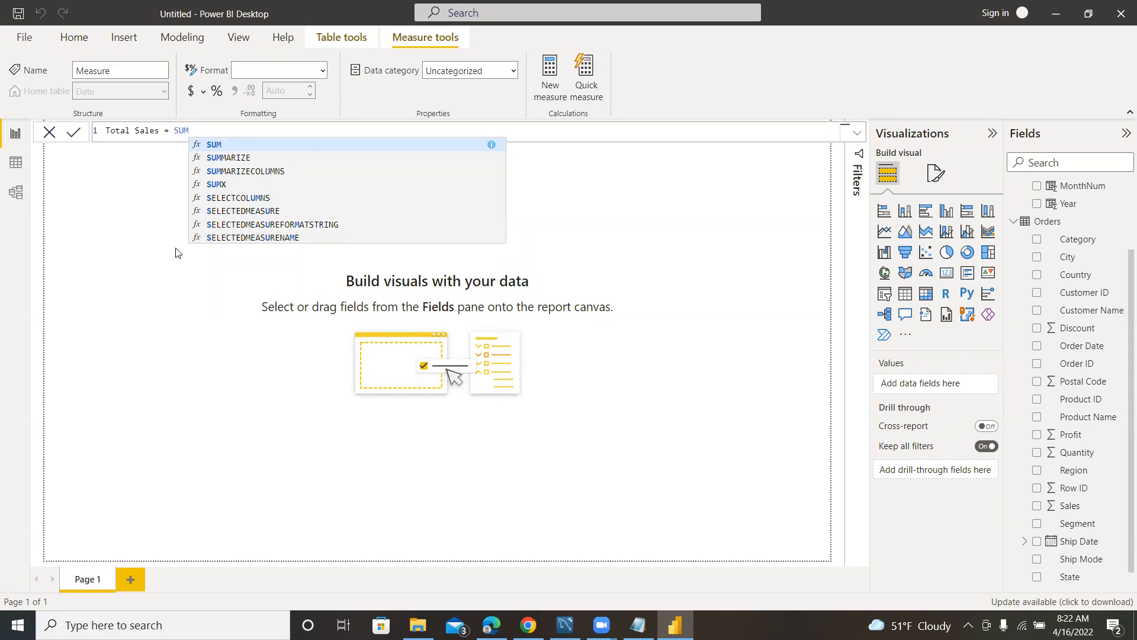
{"action": "type", "text": "("}
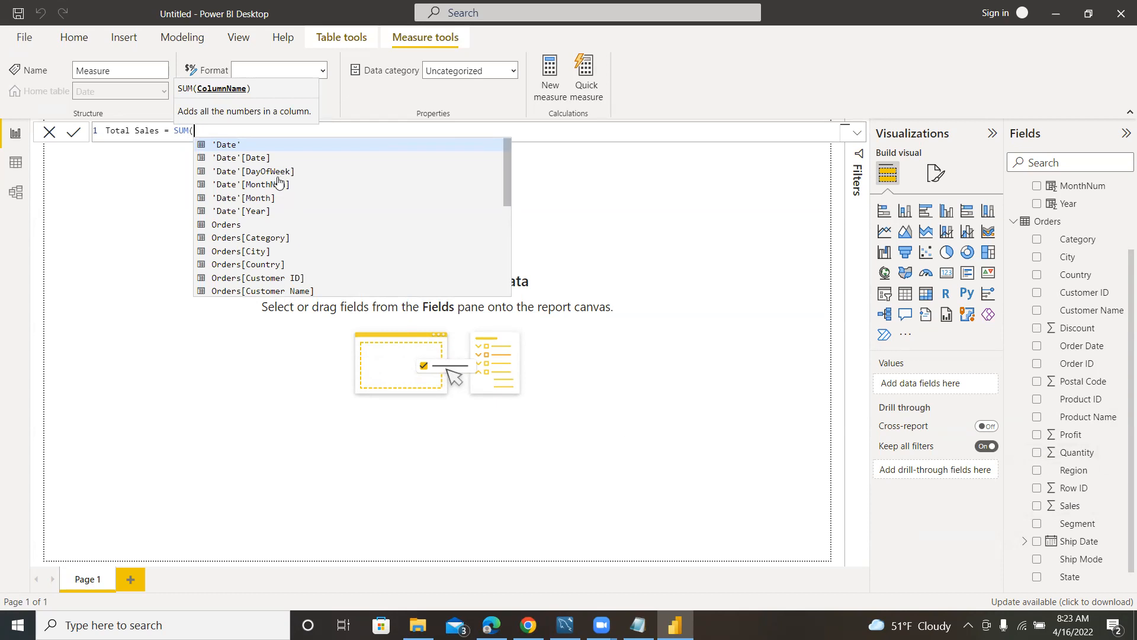
{"action": "type", "text": "Order"}
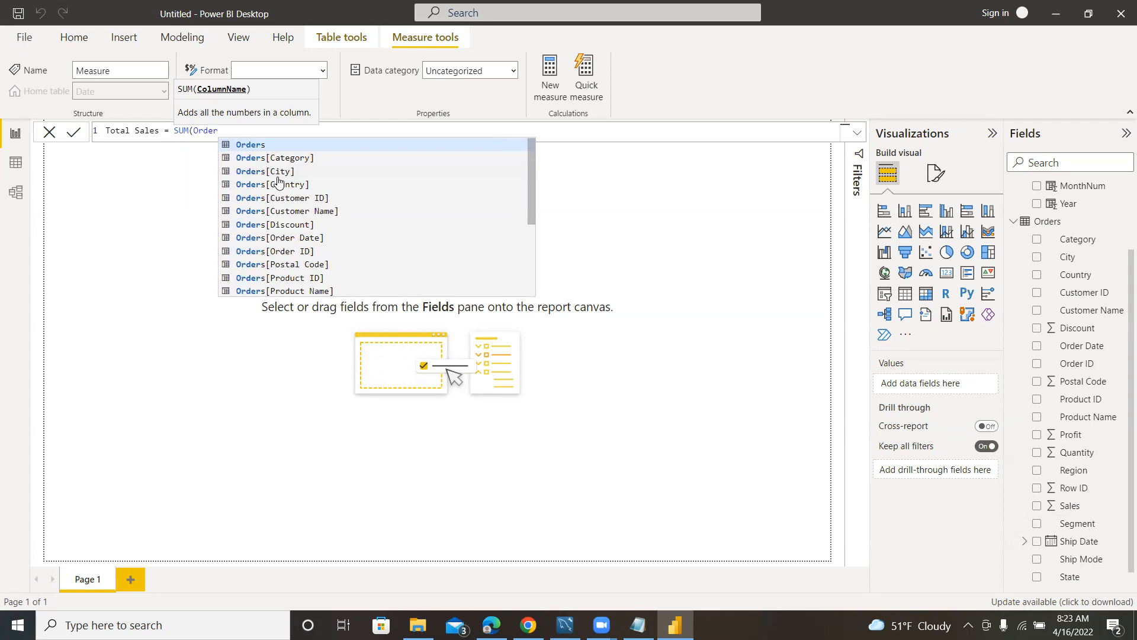
{"action": "scroll", "coordinate": [279, 267], "scroll_direction": "down", "scroll_amount": 3}
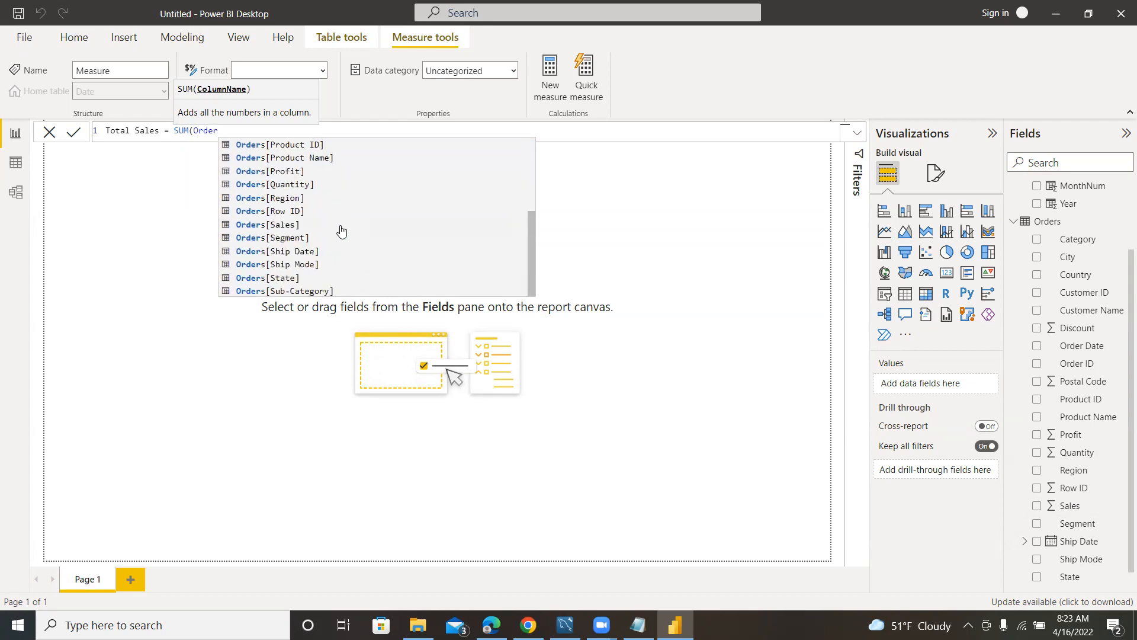
{"action": "left_click", "coordinate": [283, 225]}
{"action": "type", "text": ")"}
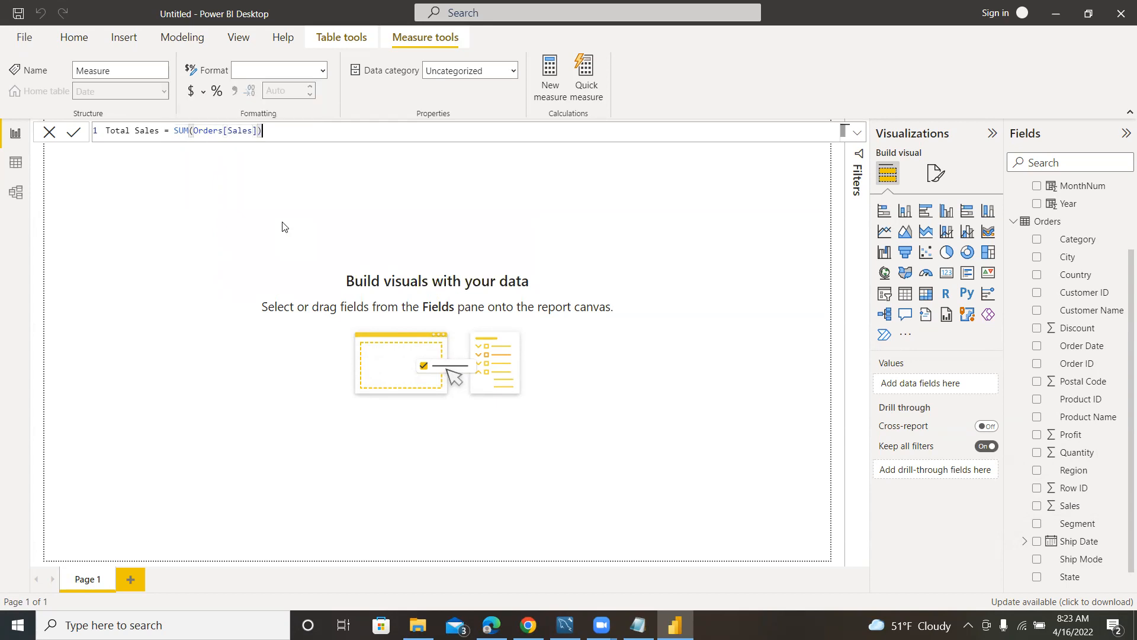
{"action": "key", "text": "Return"}
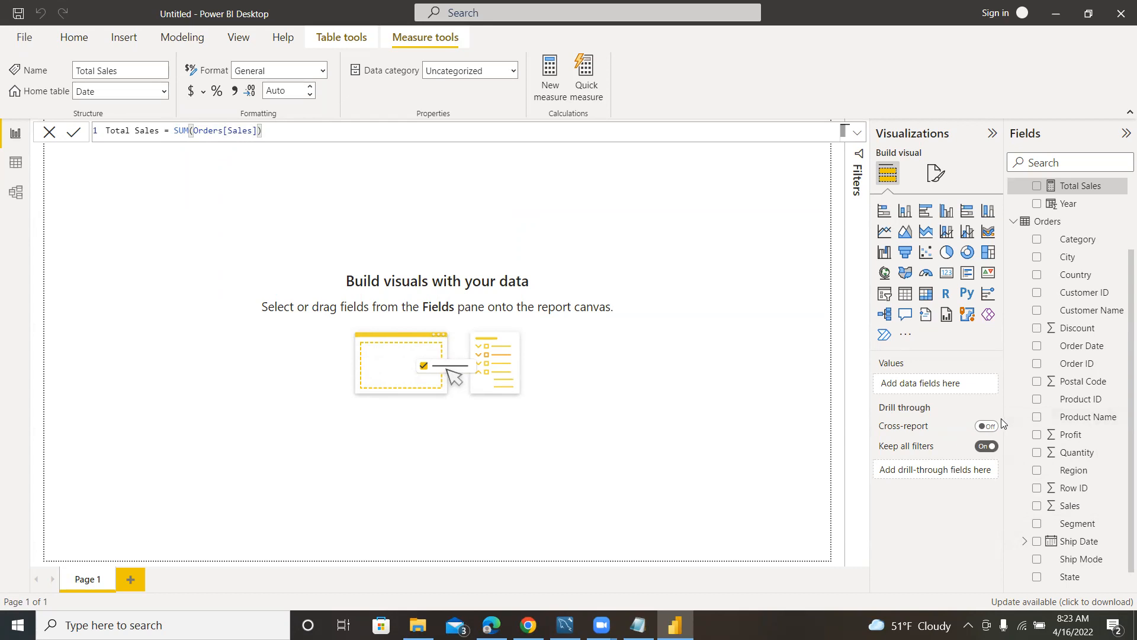
Delete the misplaced Total Sales measure from the Date table.
{"action": "scroll", "coordinate": [1060, 429], "scroll_direction": "down", "scroll_amount": 1}
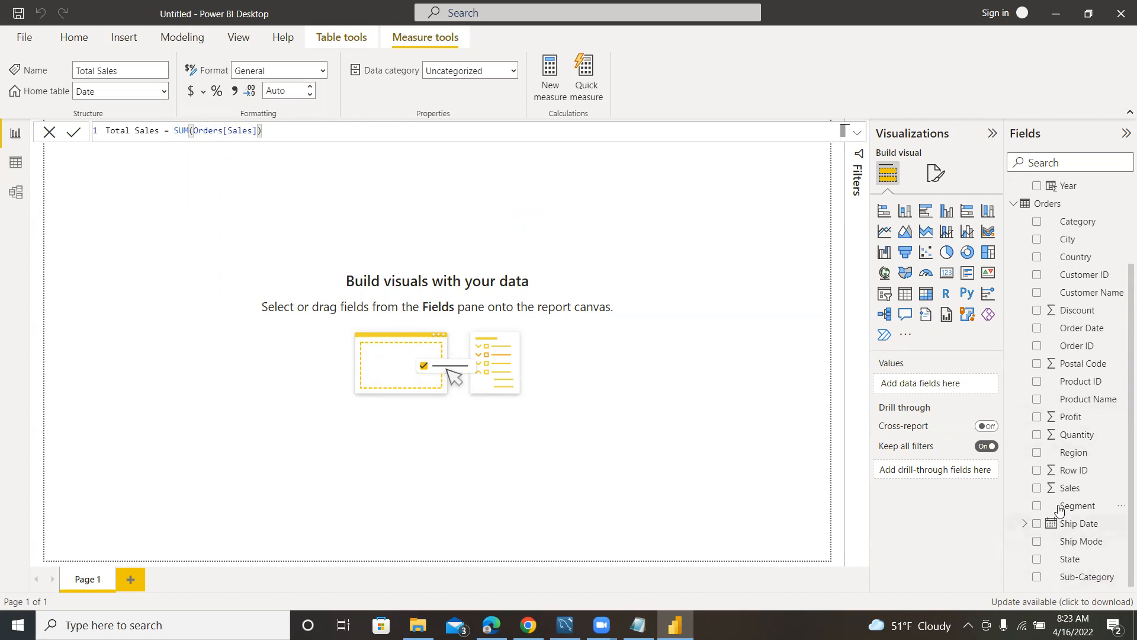
{"action": "scroll", "coordinate": [1070, 456], "scroll_direction": "up", "scroll_amount": 3}
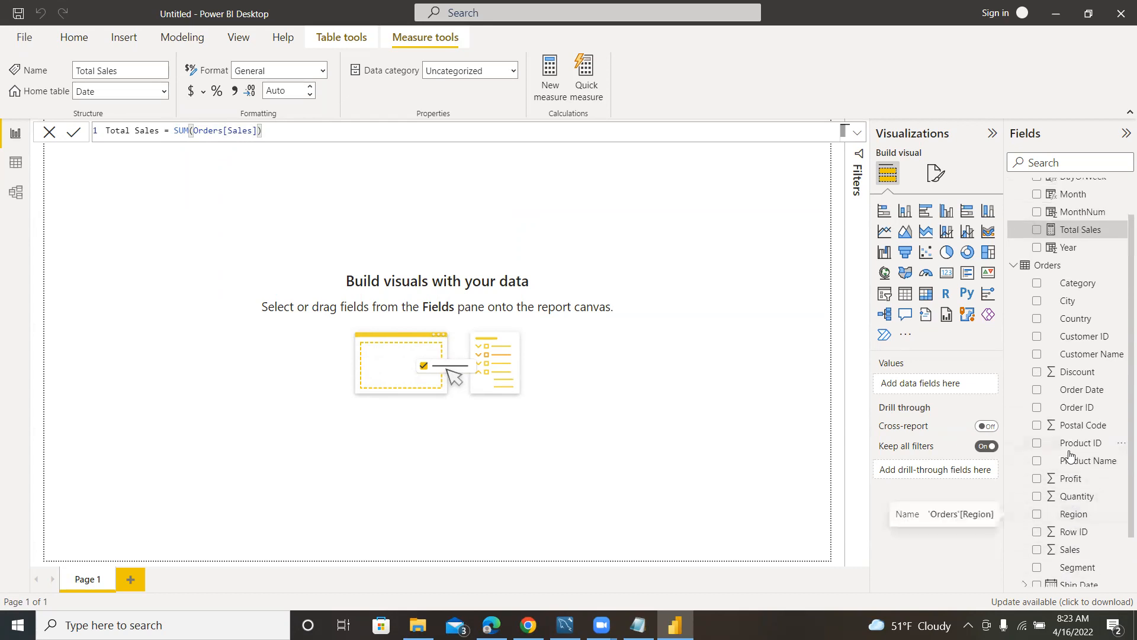
{"action": "scroll", "coordinate": [1070, 336], "scroll_direction": "up", "scroll_amount": 3}
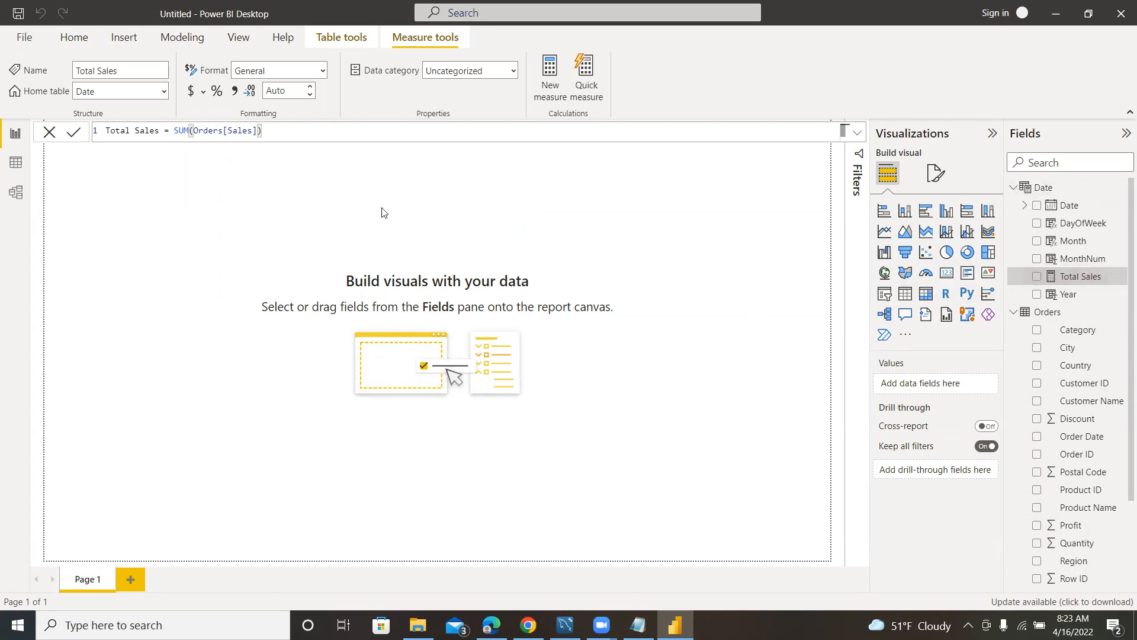
{"action": "left_click", "coordinate": [1121, 278]}
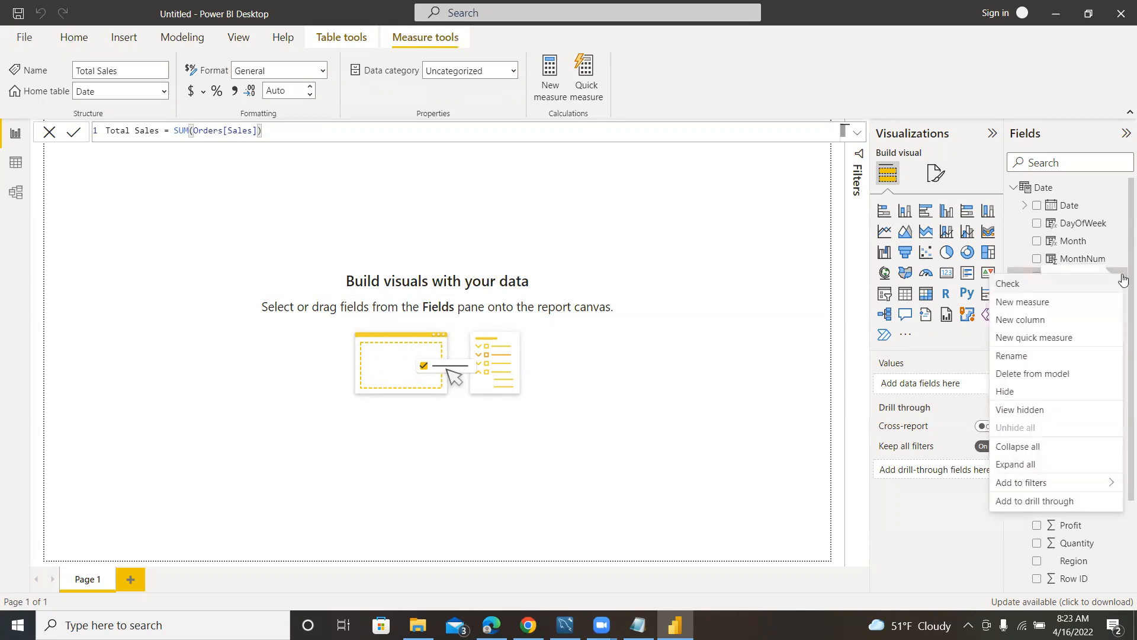
{"action": "left_click", "coordinate": [1030, 374]}
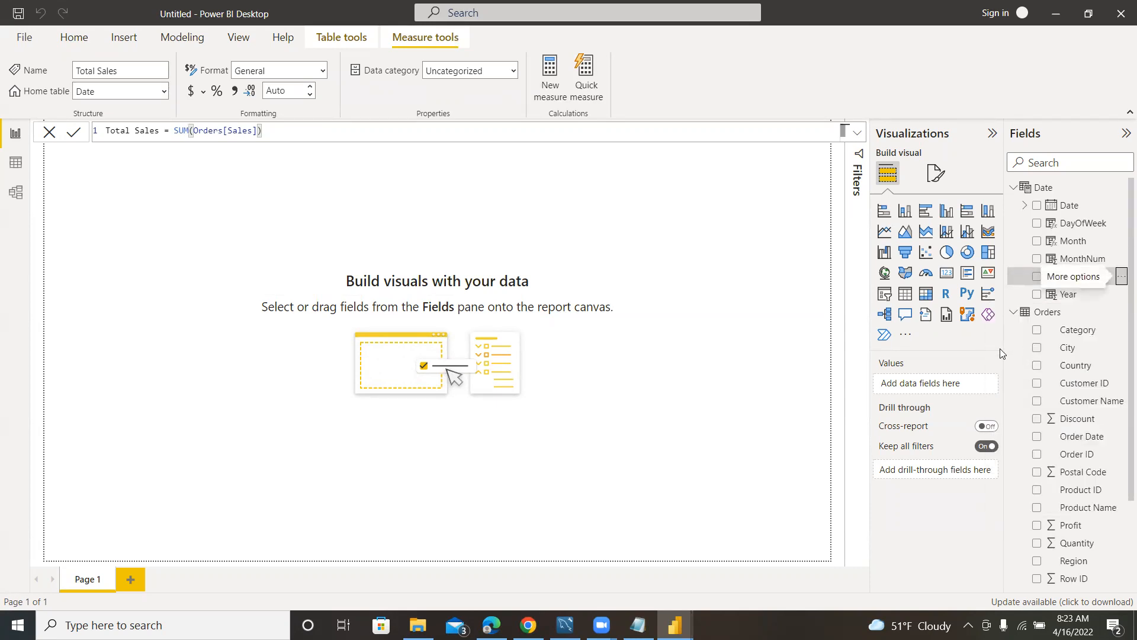
{"action": "left_click", "coordinate": [654, 339]}
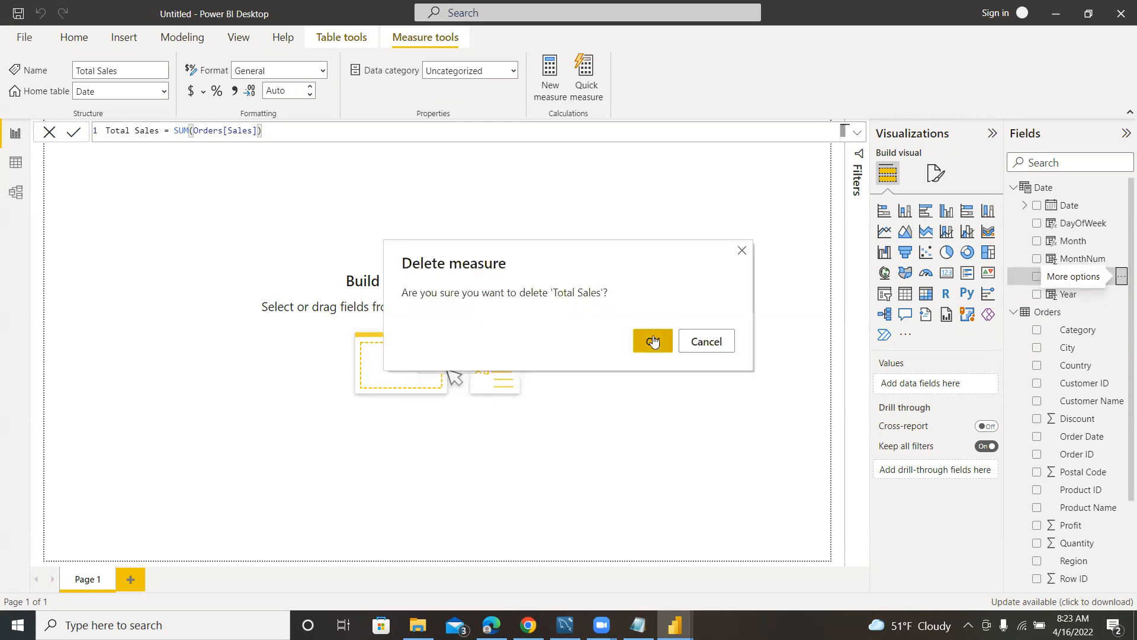
Collapse the Date table and create the measure Total Sales = SUM(Orders[Sales]) in the Orders table.
{"action": "left_click", "coordinate": [1013, 188]}
{"action": "left_click", "coordinate": [1050, 205]}
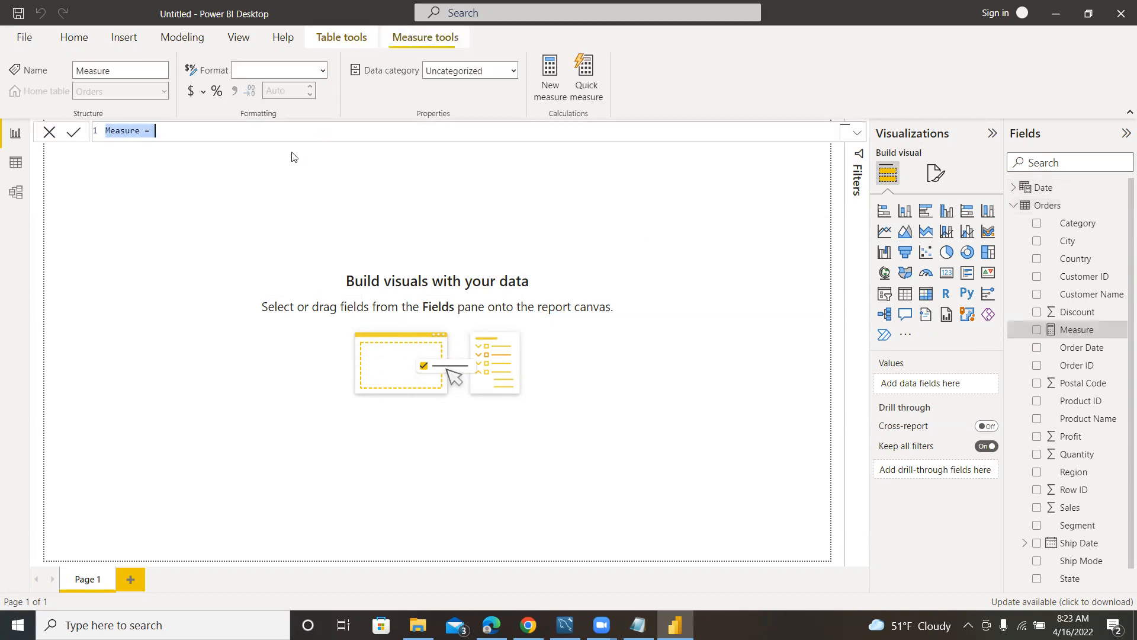
{"action": "type", "text": "Total Sales"}
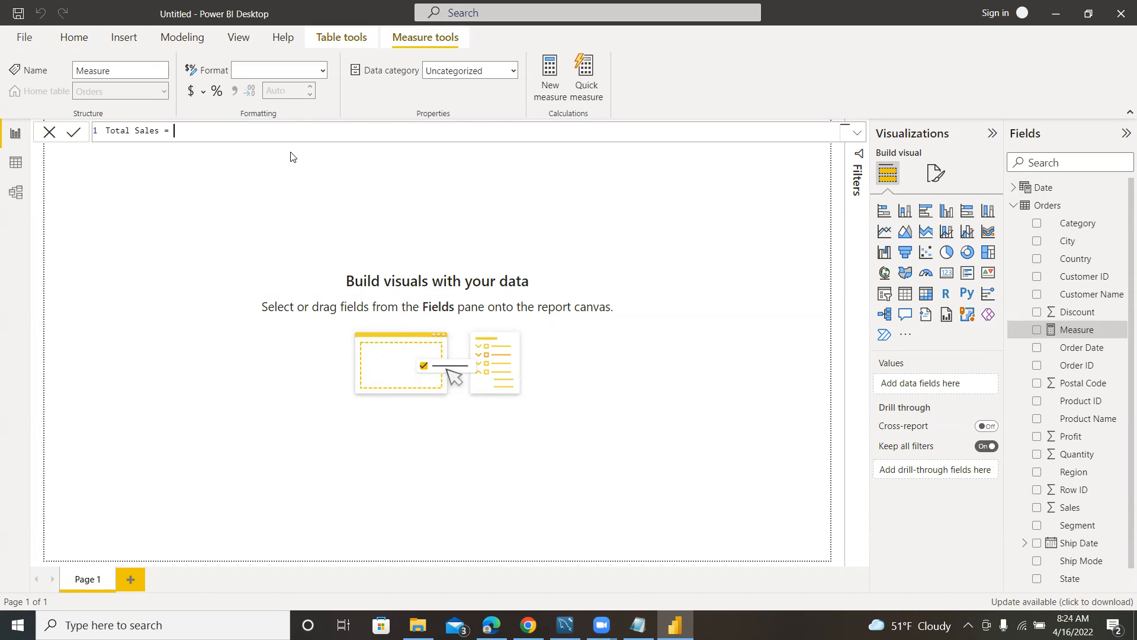
{"action": "type", "text": "SUM(Order"}
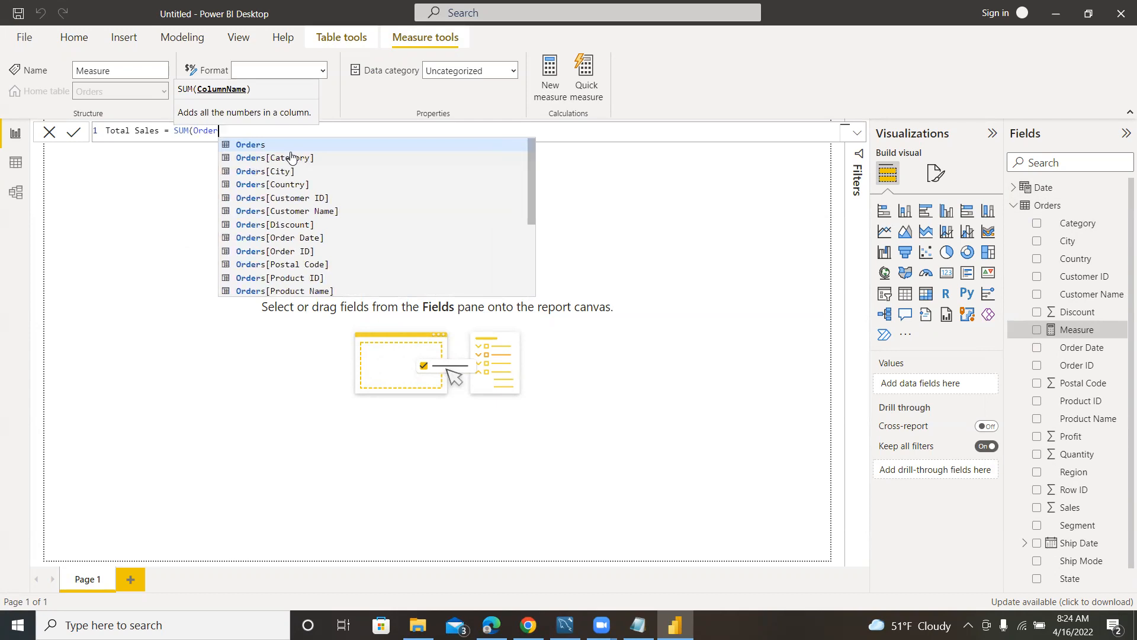
{"action": "type", "text": "s"}
{"action": "scroll", "coordinate": [403, 214], "scroll_direction": "down", "scroll_amount": 4}
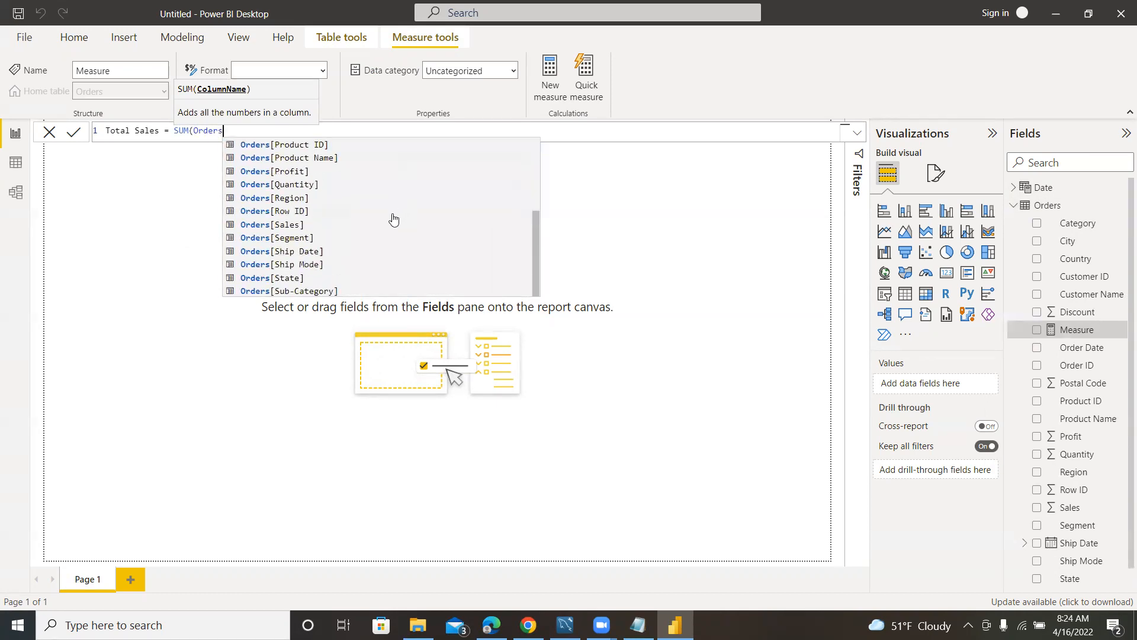
{"action": "double_click", "coordinate": [291, 225]}
{"action": "type", "text": ")"}
{"action": "key", "text": "Return"}
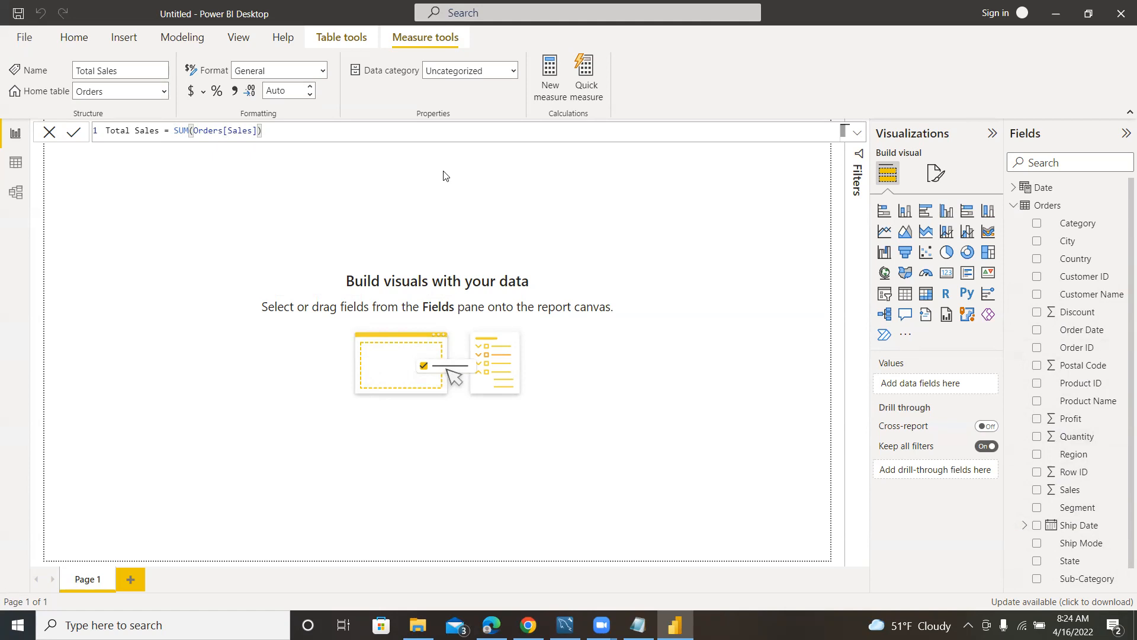
{"action": "scroll", "coordinate": [1066, 481], "scroll_direction": "down", "scroll_amount": 1}
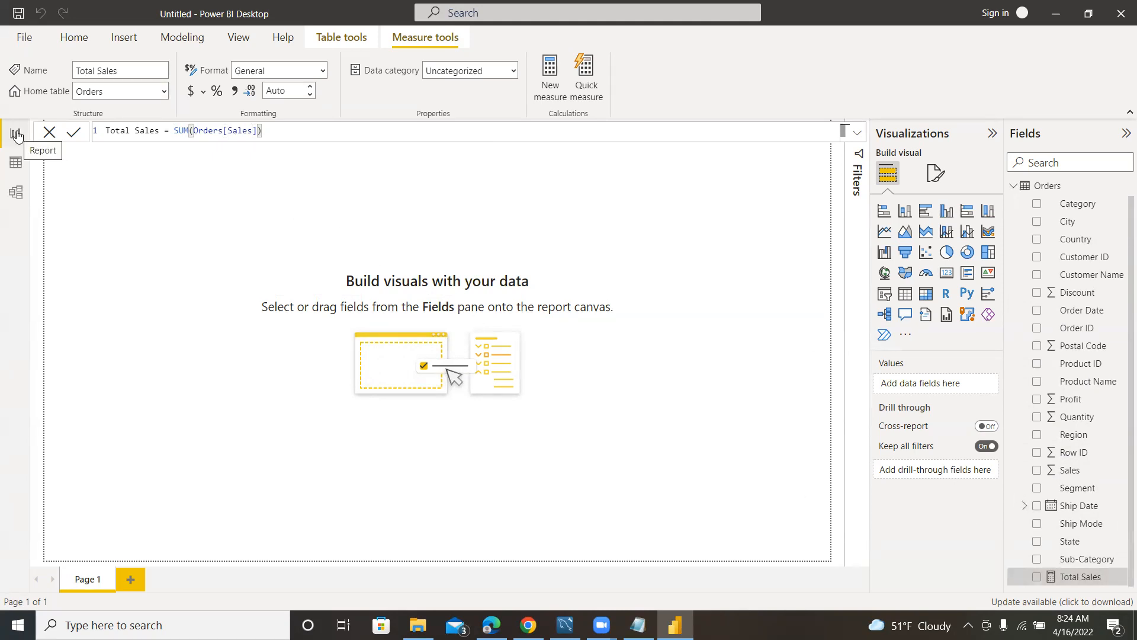
Check the question about the highest-selling year in the Notepad sales-questions file again, and return to Power BI Desktop.
{"action": "left_click", "coordinate": [511, 189]}
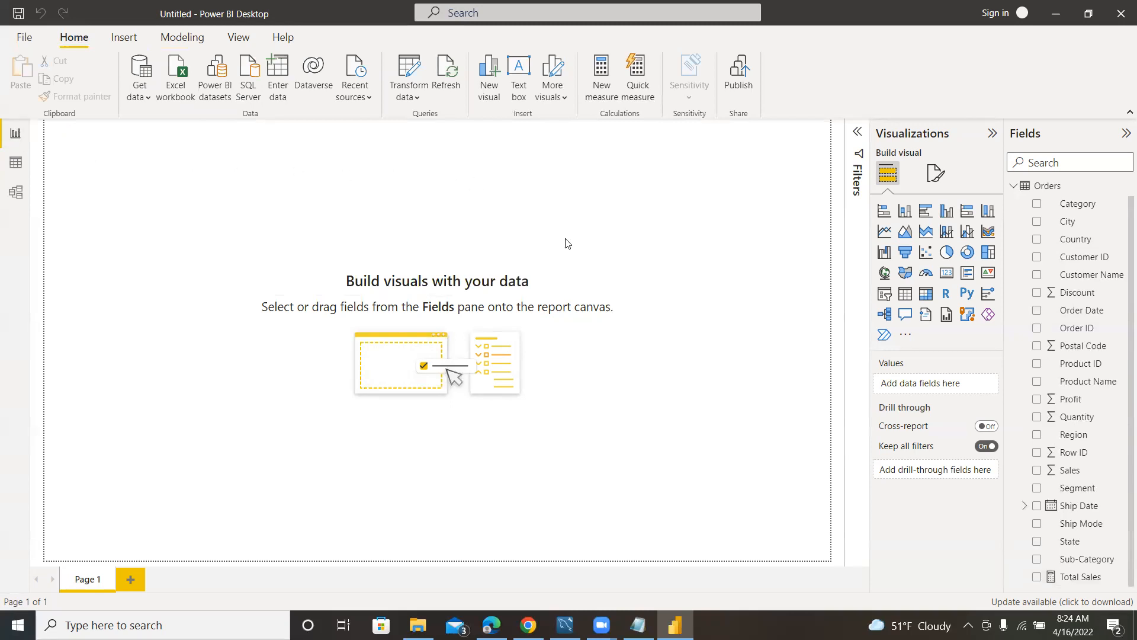
{"action": "left_click", "coordinate": [638, 625]}
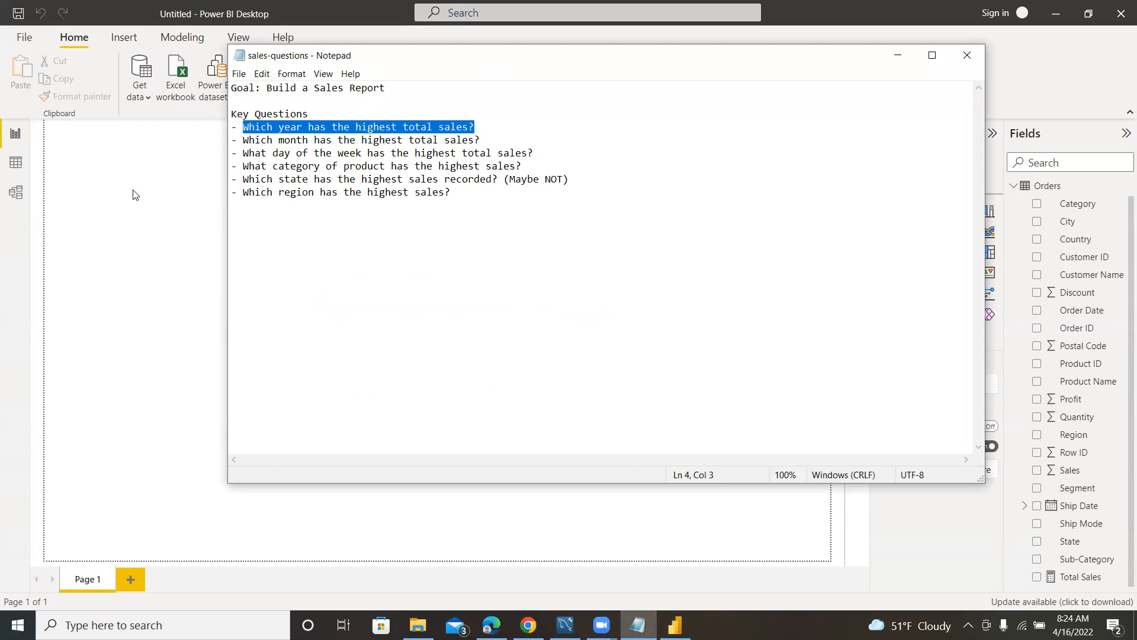
{"action": "left_click", "coordinate": [123, 203]}
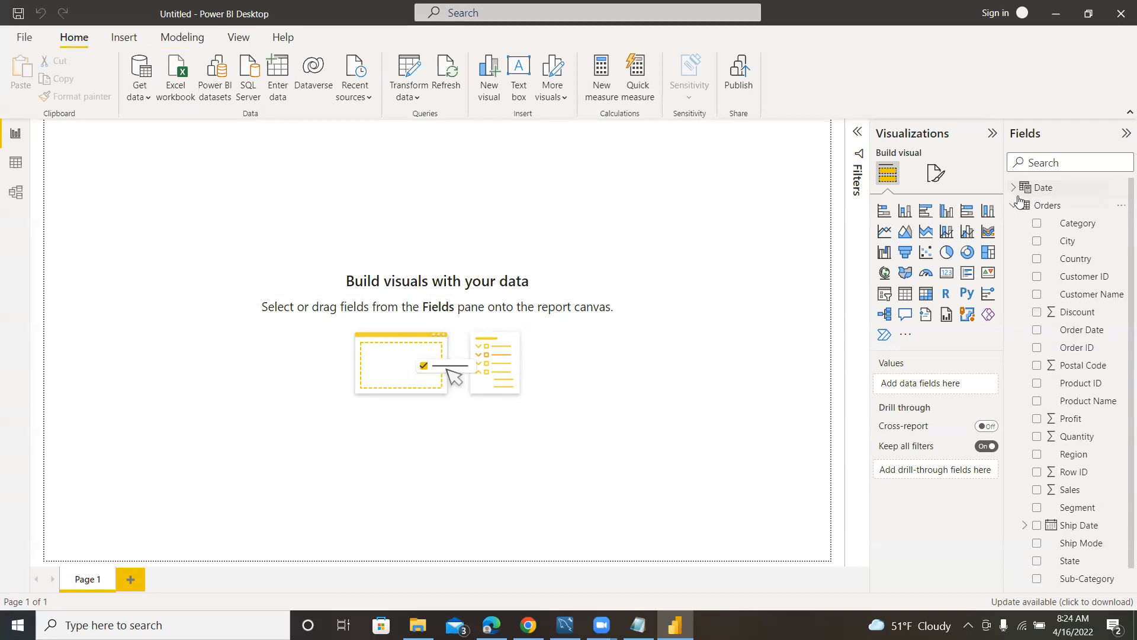
Add a visual with the Date table's Year field to the report page, enlarging it and moving it slightly down the page.
{"action": "left_click", "coordinate": [1015, 191]}
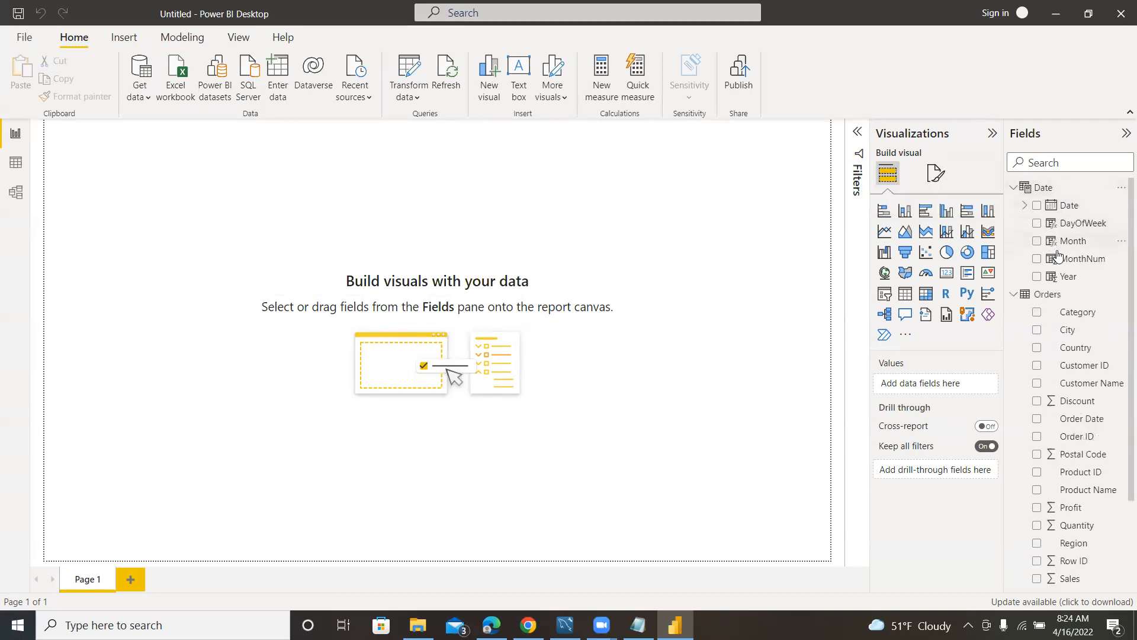
{"action": "left_click", "coordinate": [1037, 276]}
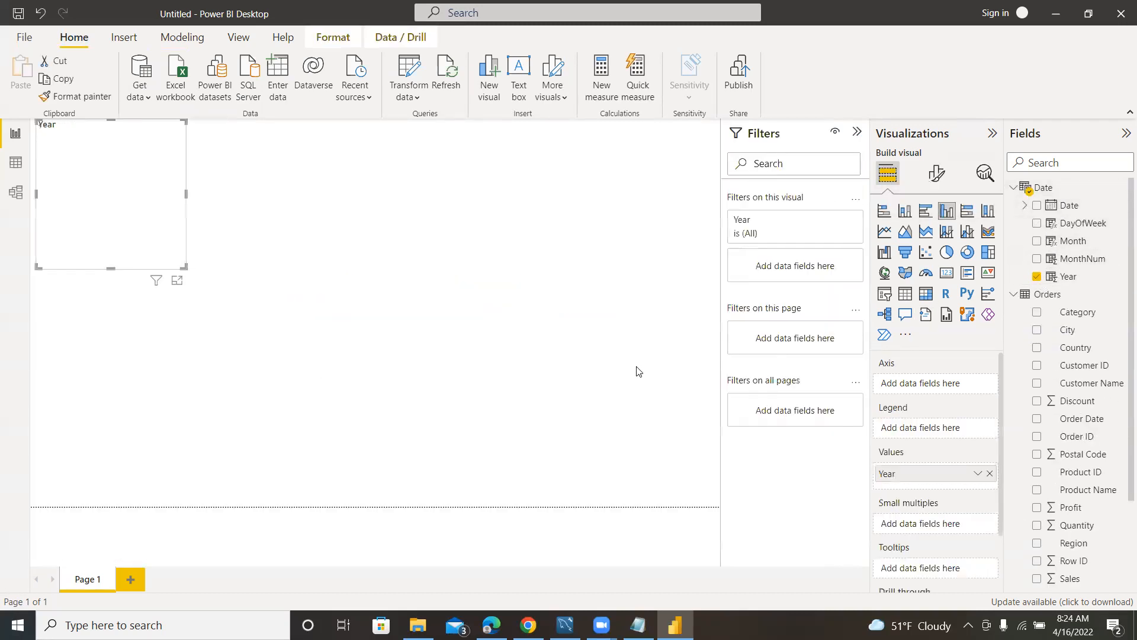
{"action": "left_click_drag", "start_coordinate": [185, 269], "coordinate": [259, 301]}
{"action": "left_click_drag", "start_coordinate": [232, 129], "coordinate": [233, 192]}
Add Total Sales to the Year visual, with Year on its axis, and make it a stacked bar chart.
{"action": "scroll", "coordinate": [1060, 520], "scroll_direction": "down", "scroll_amount": 3}
{"action": "left_click", "coordinate": [1038, 576]}
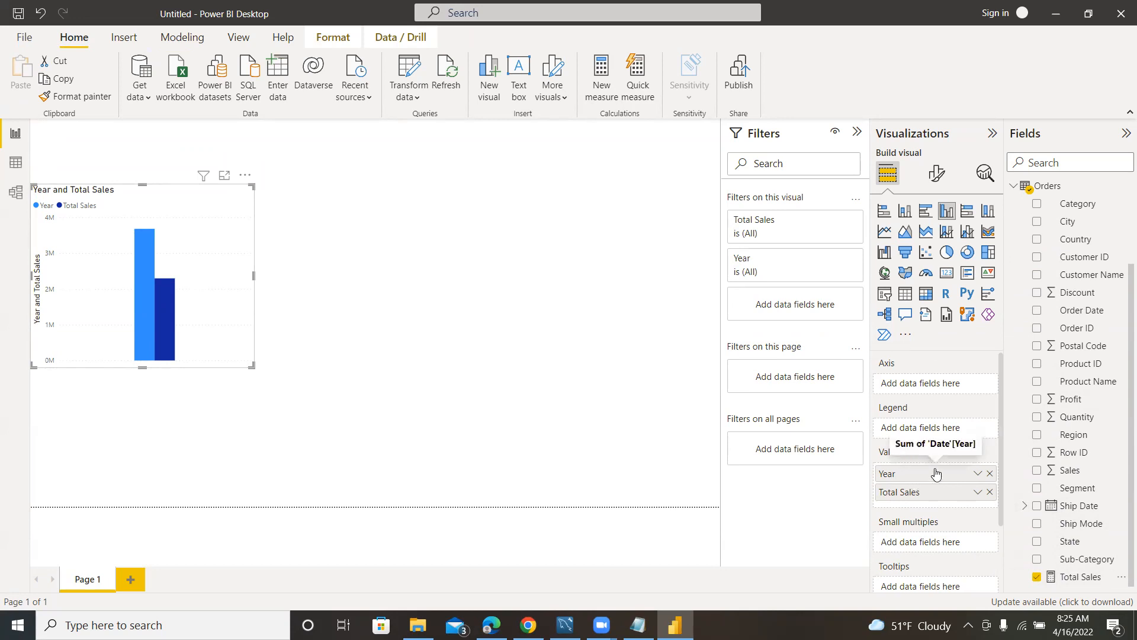
{"action": "left_click_drag", "start_coordinate": [917, 474], "coordinate": [916, 387]}
{"action": "left_click", "coordinate": [884, 211]}
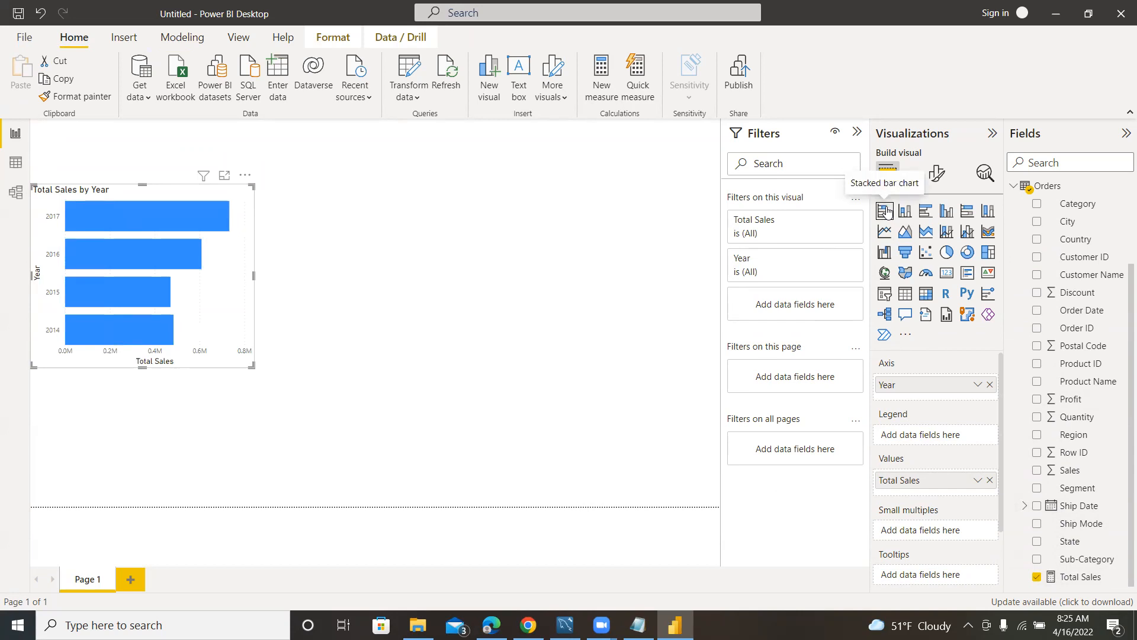
{"action": "left_click", "coordinate": [887, 211]}
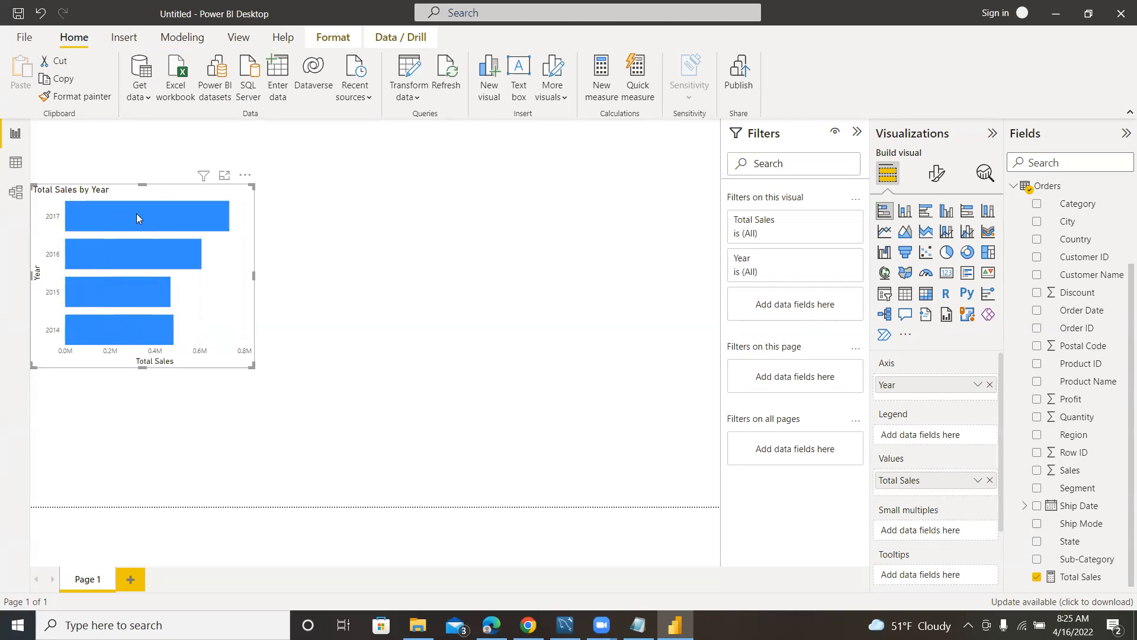
Inspect the yearly values in the Total Sales by Year chart and reduce the chart's size slightly.
{"action": "mouse_move", "coordinate": [137, 218]}
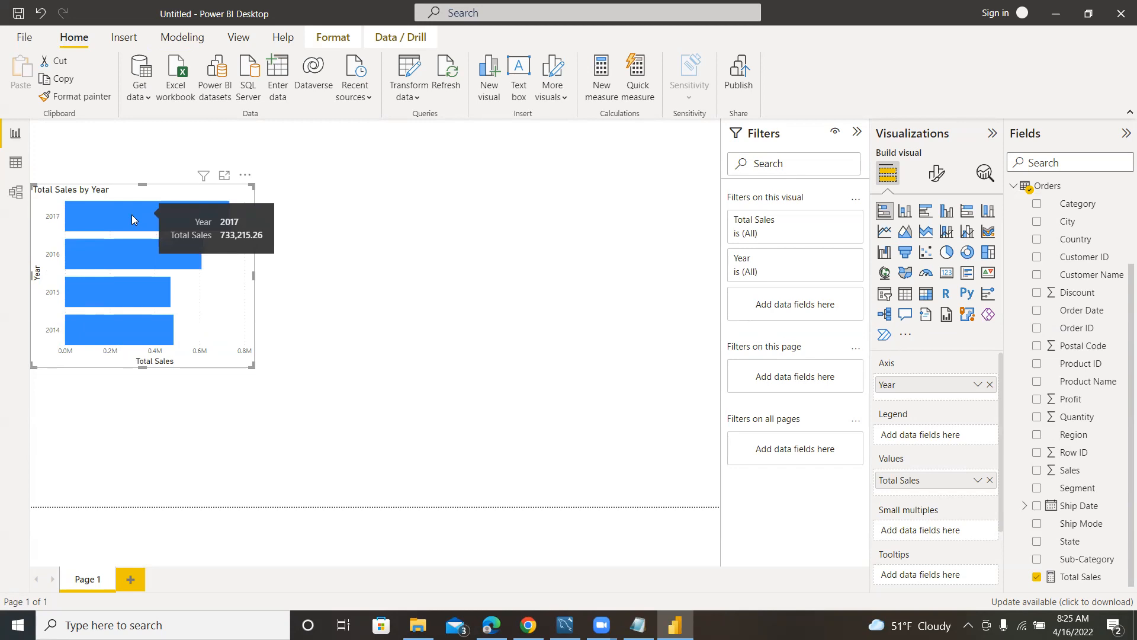
{"action": "mouse_move", "coordinate": [89, 315]}
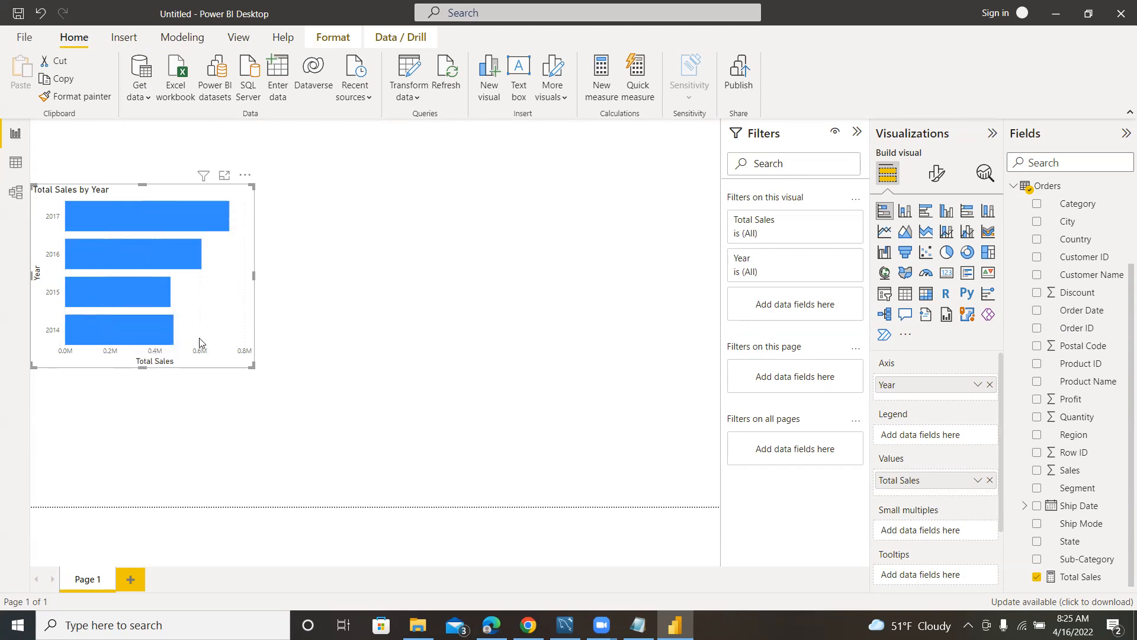
{"action": "left_click_drag", "start_coordinate": [251, 367], "coordinate": [246, 334]}
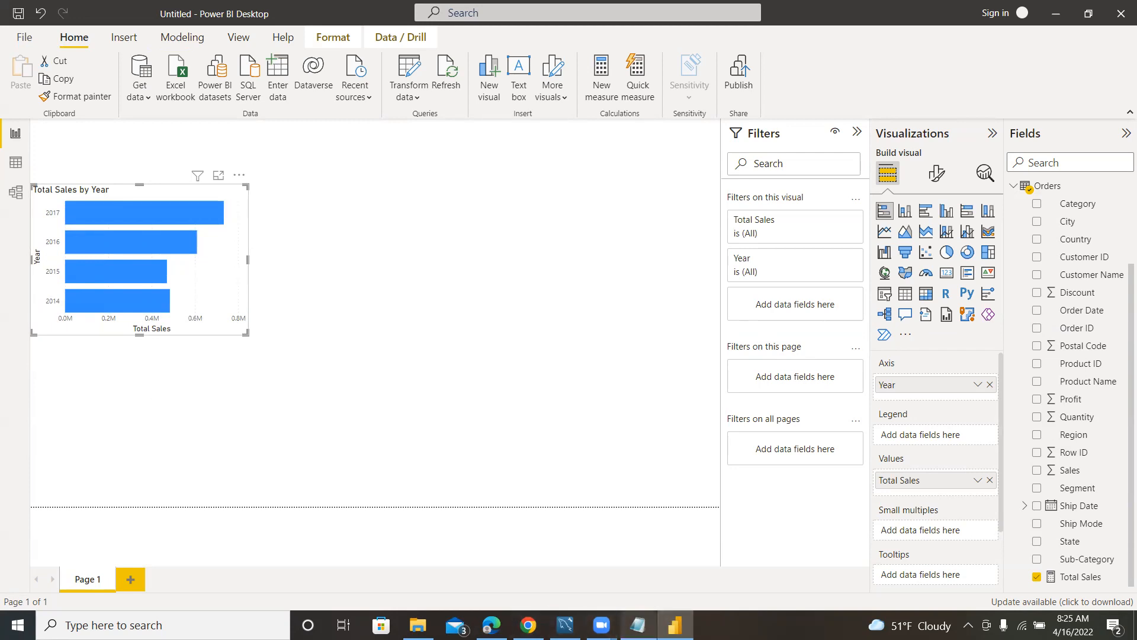
Highlight the question about the highest-selling month in Notepad, and return to Power BI Desktop with the Total Sales by Year chart selected.
{"action": "left_click", "coordinate": [638, 624]}
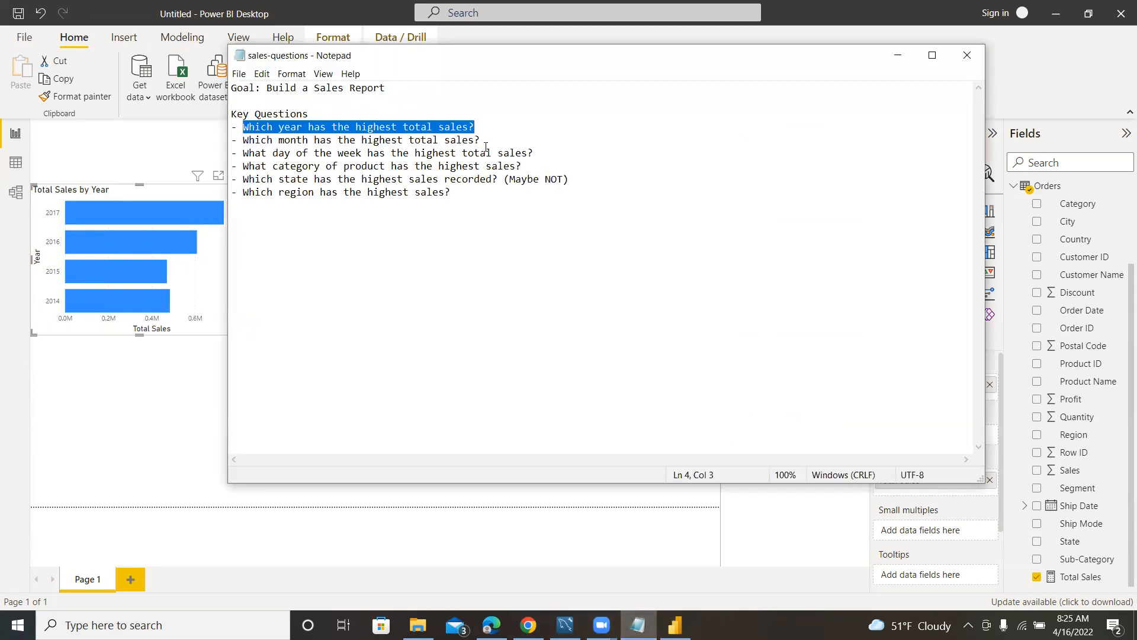
{"action": "left_click_drag", "start_coordinate": [483, 140], "coordinate": [273, 140]}
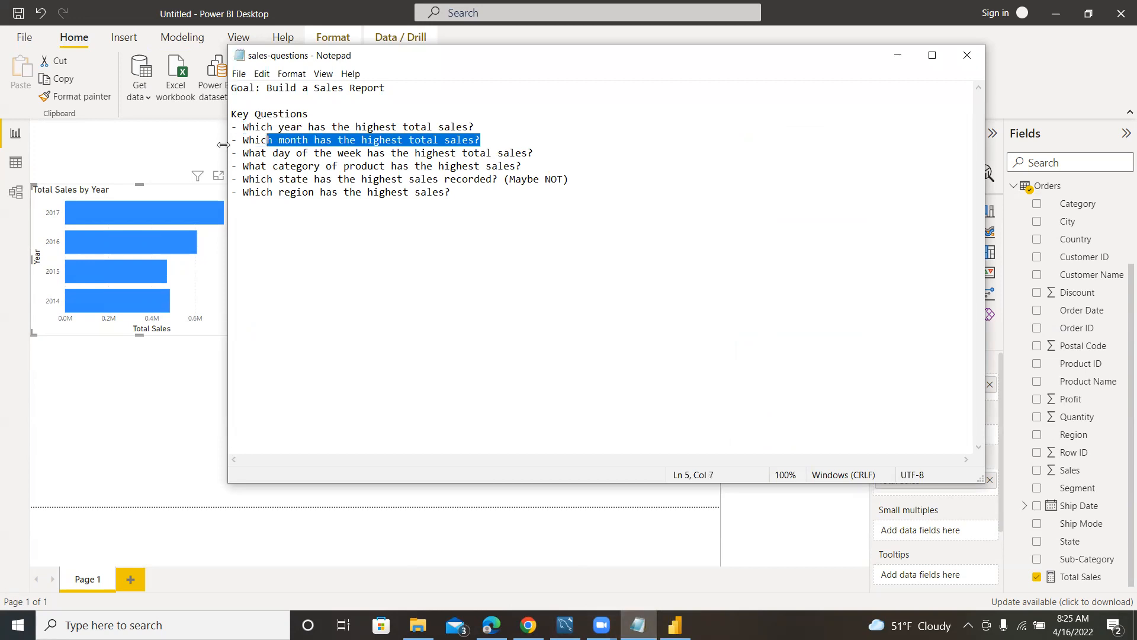
{"action": "left_click", "coordinate": [161, 144]}
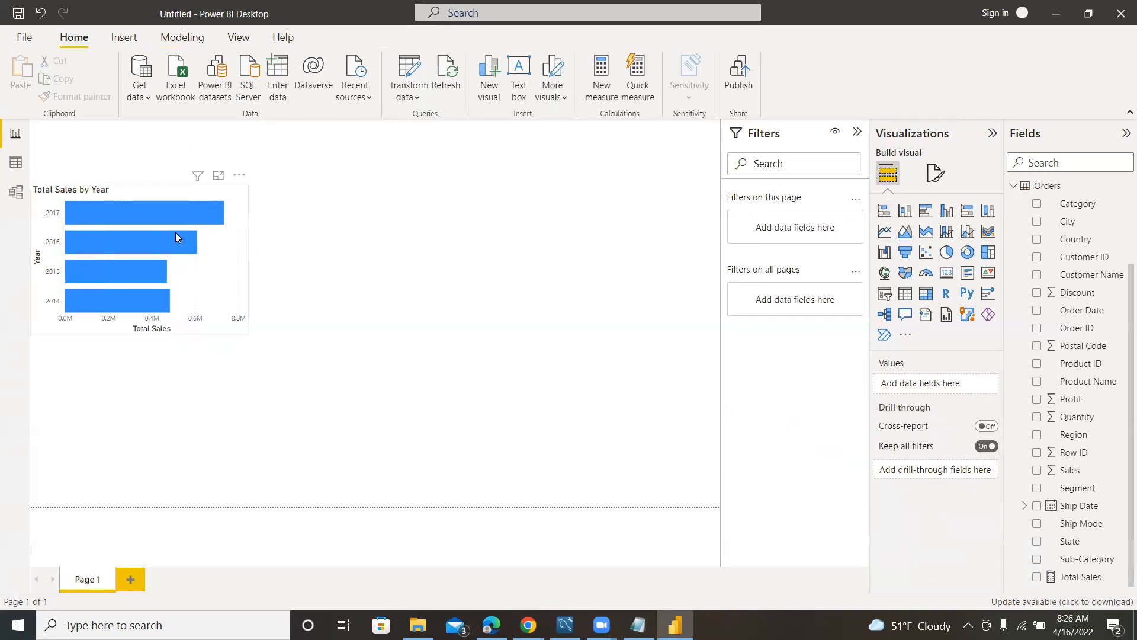
{"action": "left_click", "coordinate": [225, 260]}
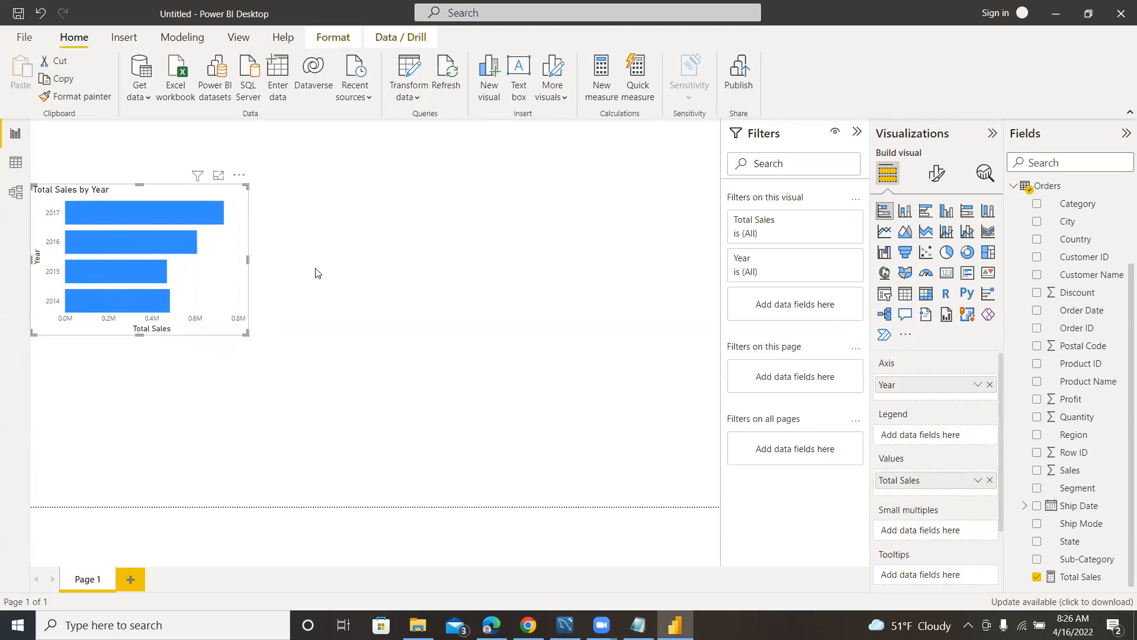
Add a new visual with the Date table's Month field and place it beside the Total Sales by Year chart.
{"action": "left_click", "coordinate": [338, 259]}
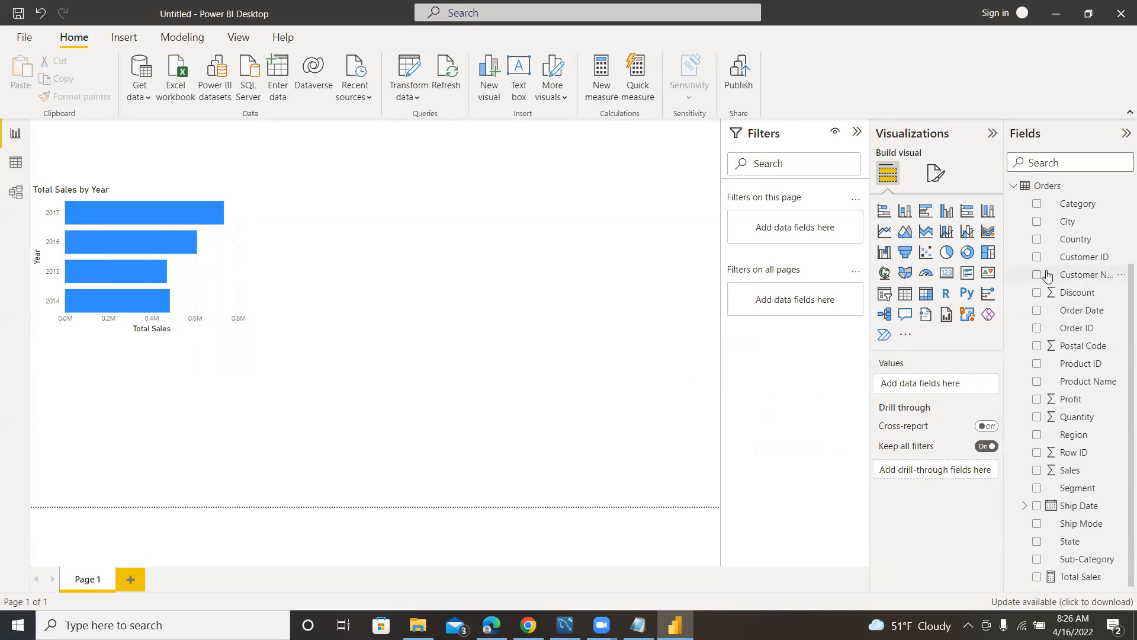
{"action": "left_click", "coordinate": [1014, 186]}
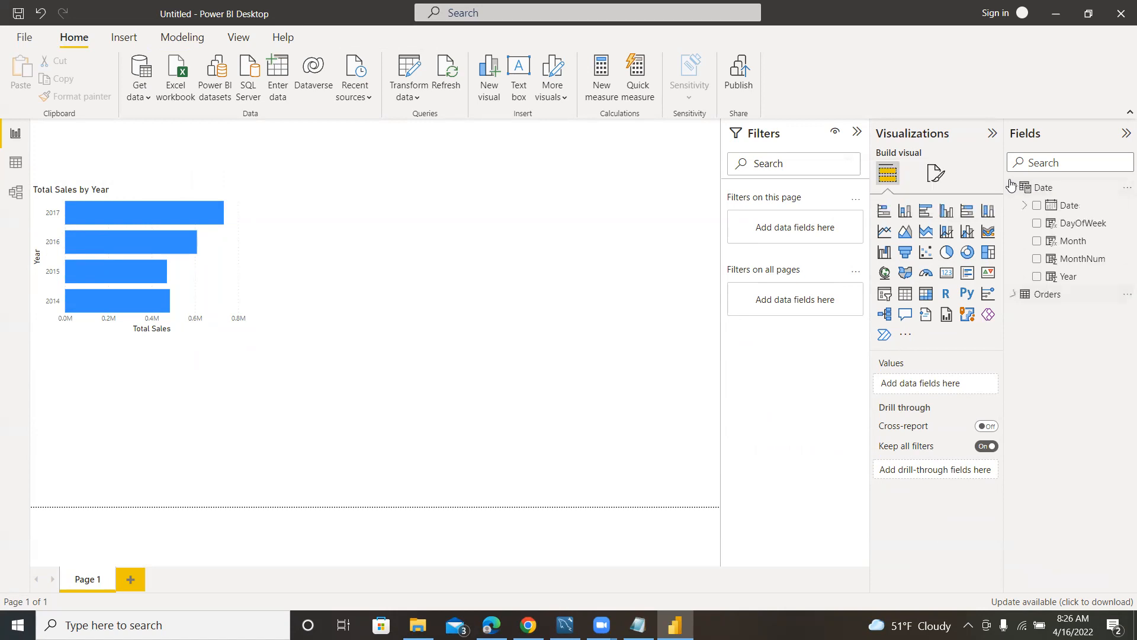
{"action": "left_click", "coordinate": [1060, 241]}
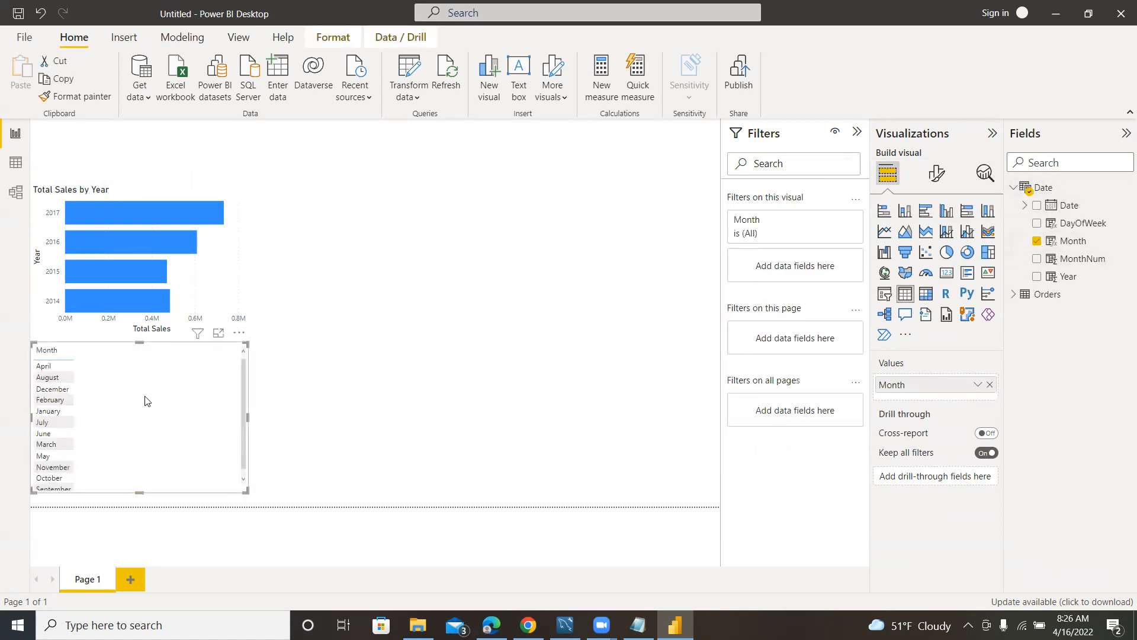
{"action": "left_click_drag", "start_coordinate": [239, 336], "coordinate": [457, 180]}
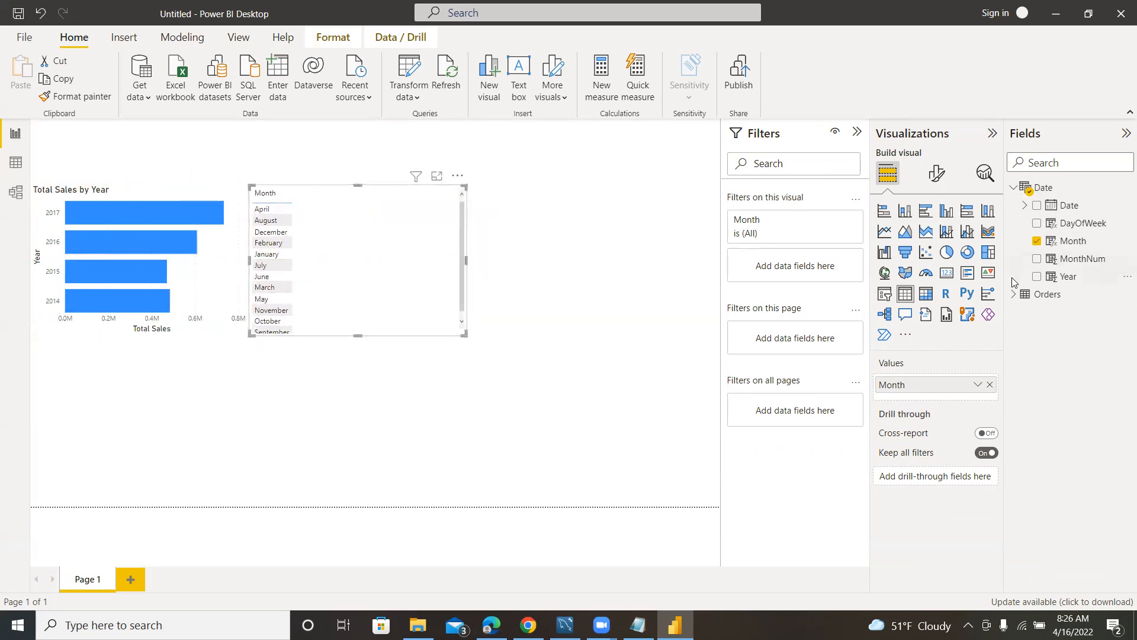
Add the Orders table's Total Sales measure to the Month visual and turn it into a line chart.
{"action": "left_click", "coordinate": [1014, 294]}
{"action": "scroll", "coordinate": [1087, 459], "scroll_direction": "down", "scroll_amount": 4}
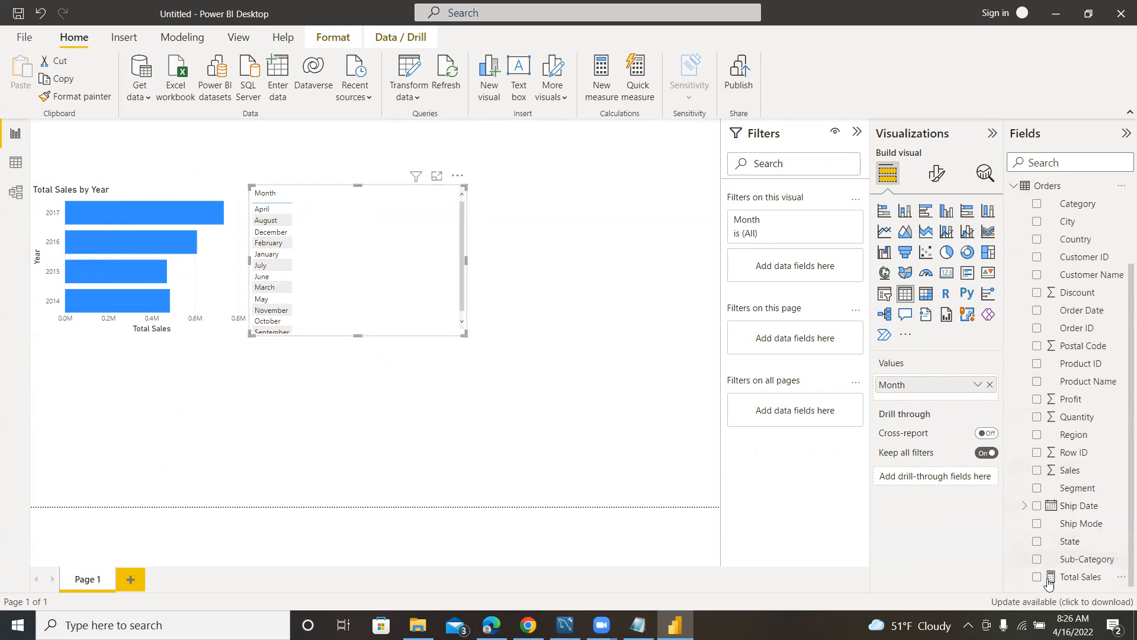
{"action": "left_click", "coordinate": [1037, 577]}
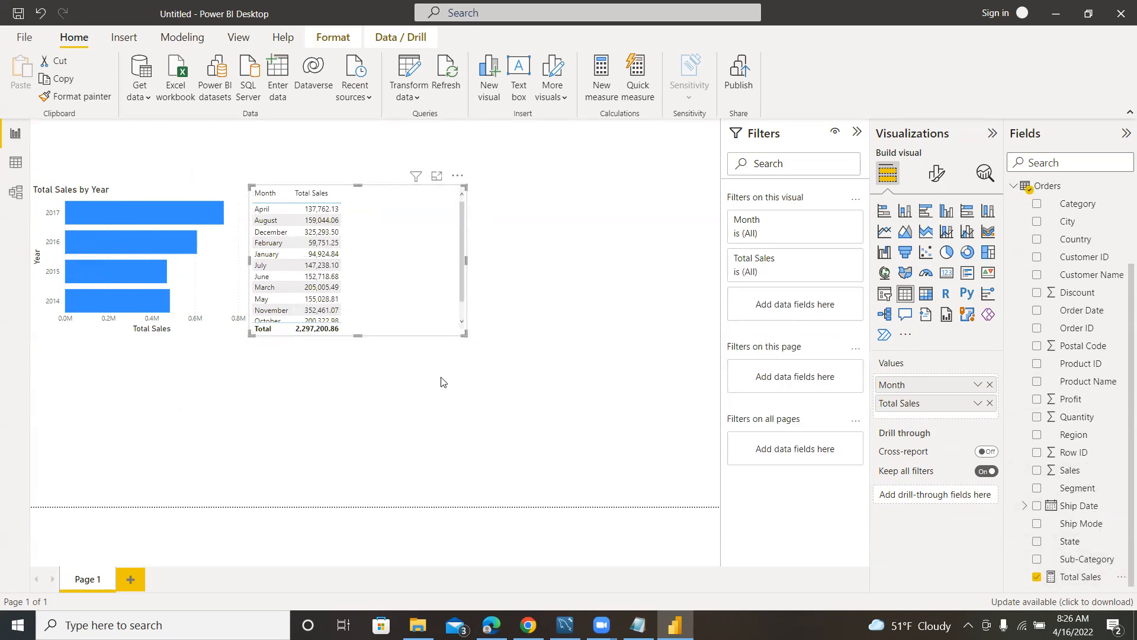
{"action": "left_click", "coordinate": [885, 233]}
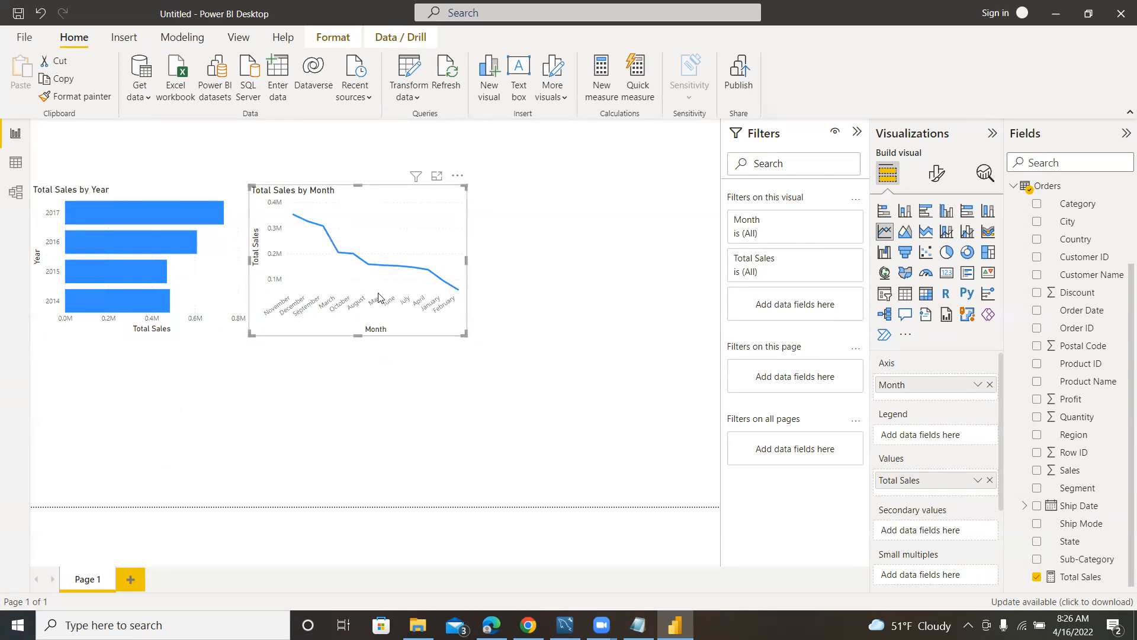
{"action": "left_click", "coordinate": [459, 177]}
{"action": "mouse_move", "coordinate": [532, 271]}
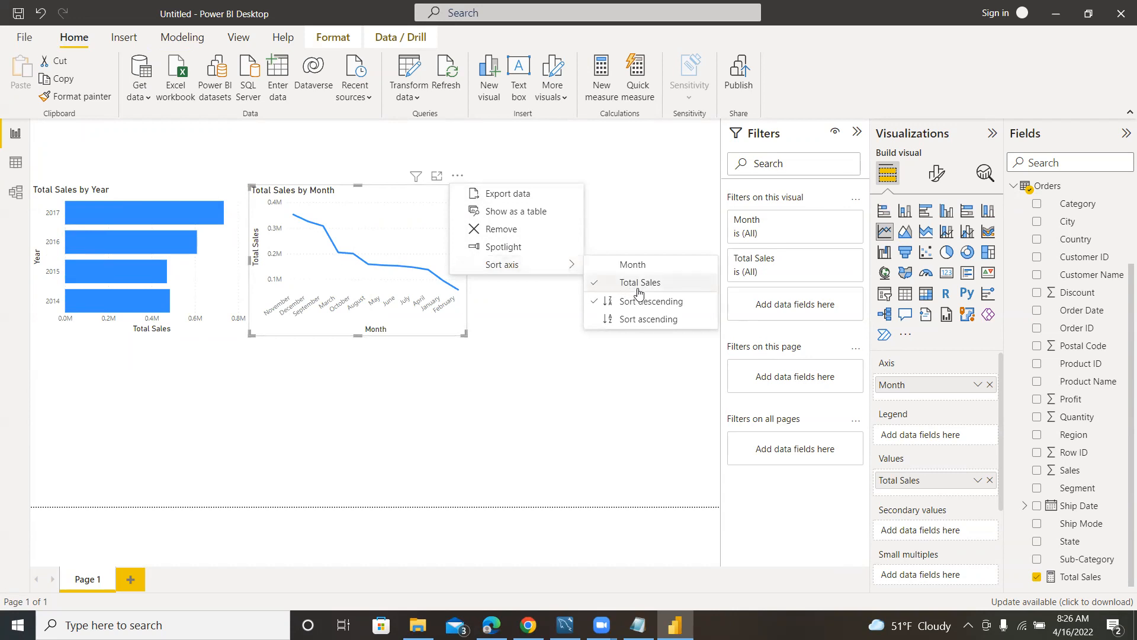
{"action": "left_click", "coordinate": [641, 188]}
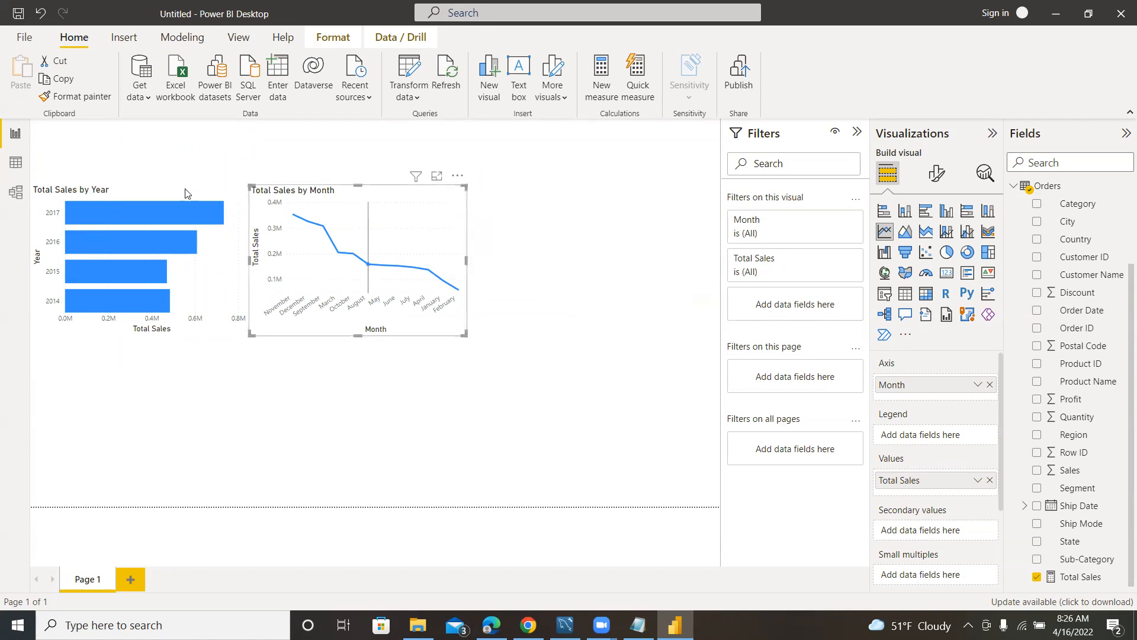
Open the Date table in the data view and choose a sort-by column for its MonthNum column.
{"action": "left_click", "coordinate": [16, 164]}
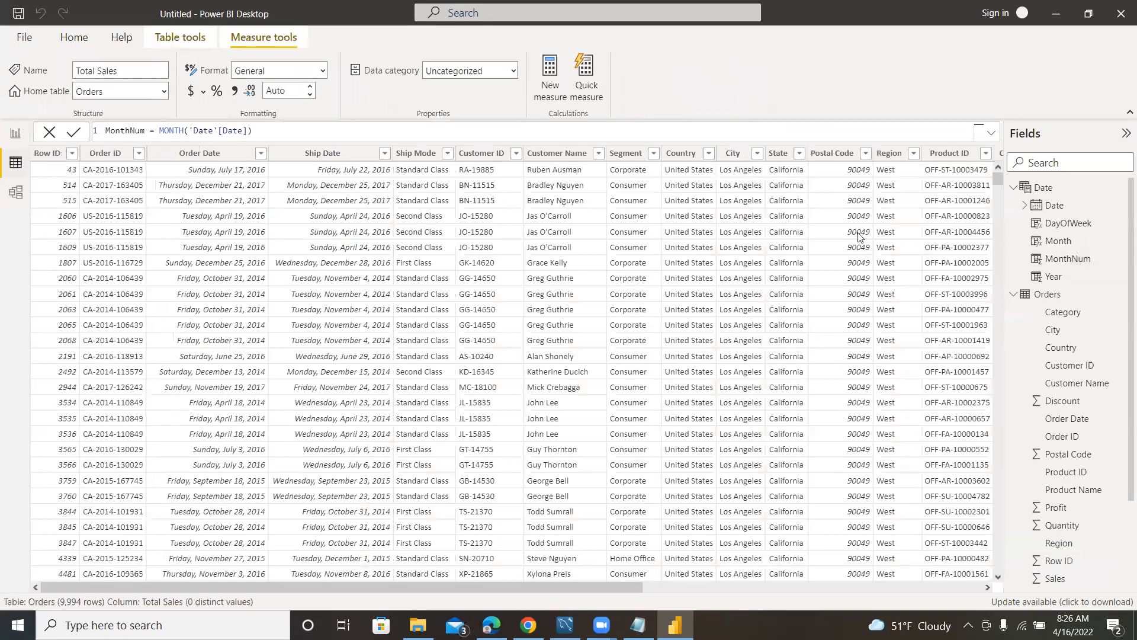
{"action": "left_click", "coordinate": [1015, 189]}
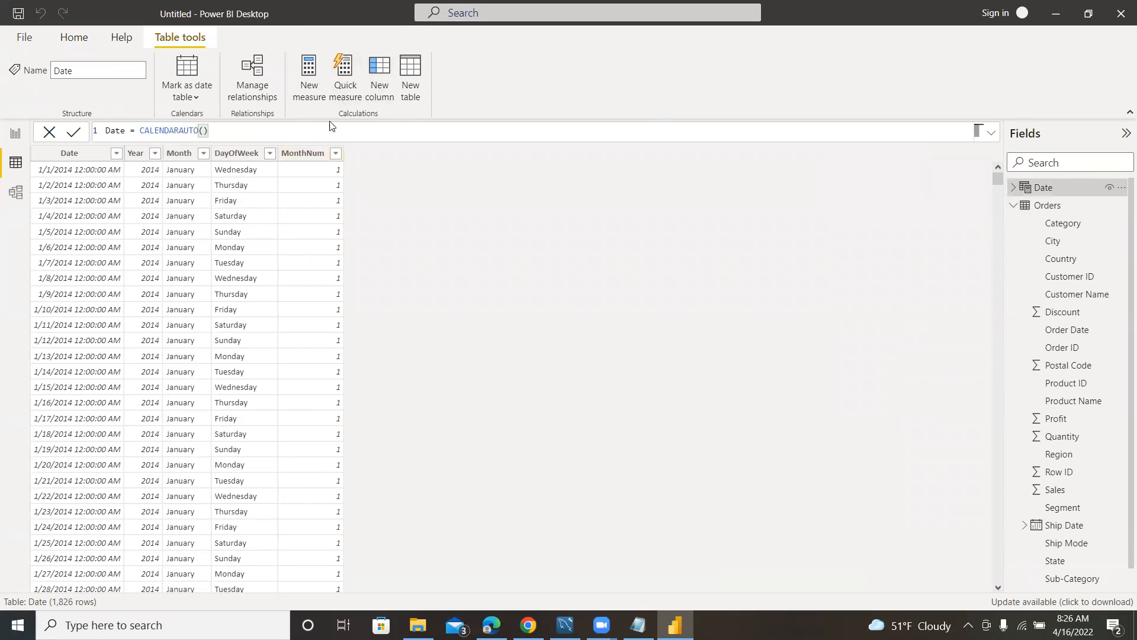
{"action": "left_click", "coordinate": [291, 154]}
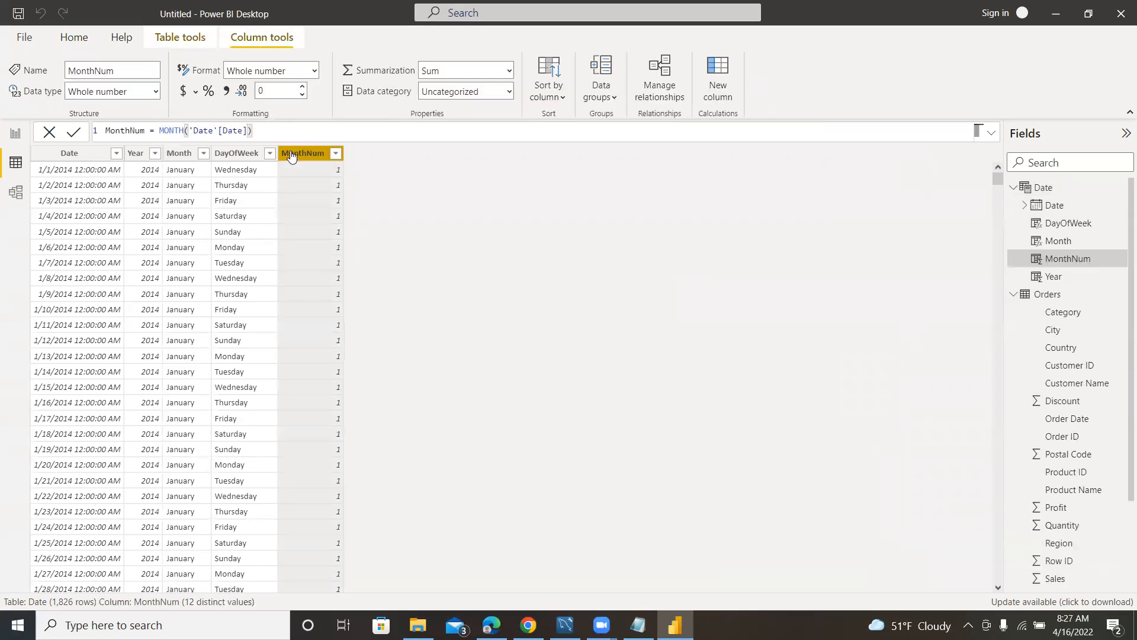
{"action": "left_click", "coordinate": [553, 97]}
{"action": "left_click", "coordinate": [547, 140]}
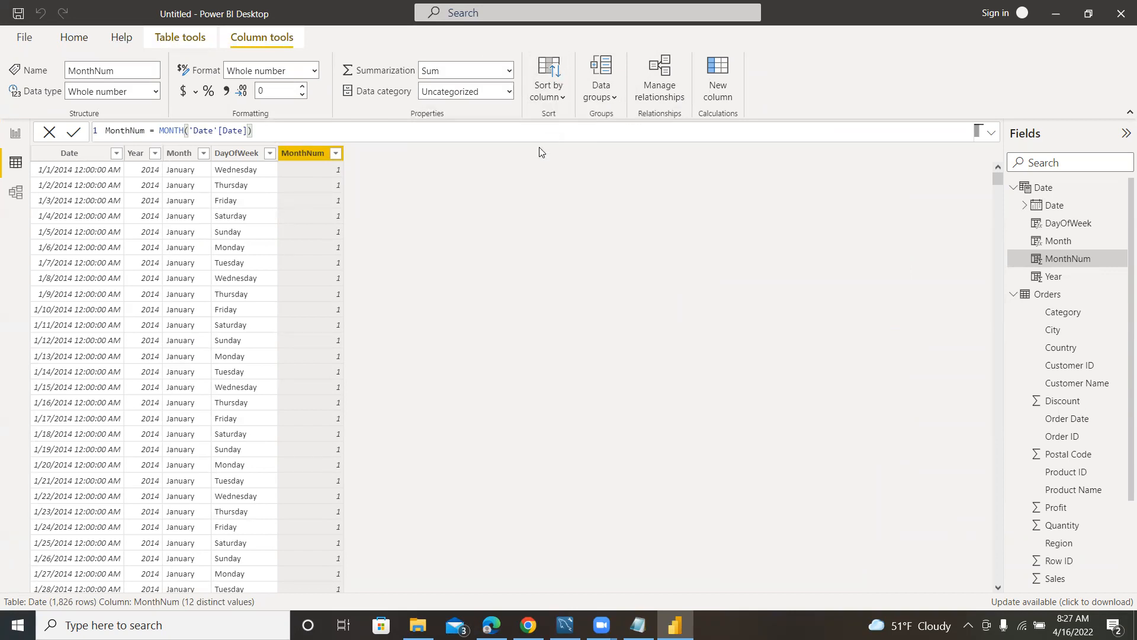
Back in the report, sort the axis of the Total Sales by Month line chart by Month in ascending order.
{"action": "left_click", "coordinate": [14, 134]}
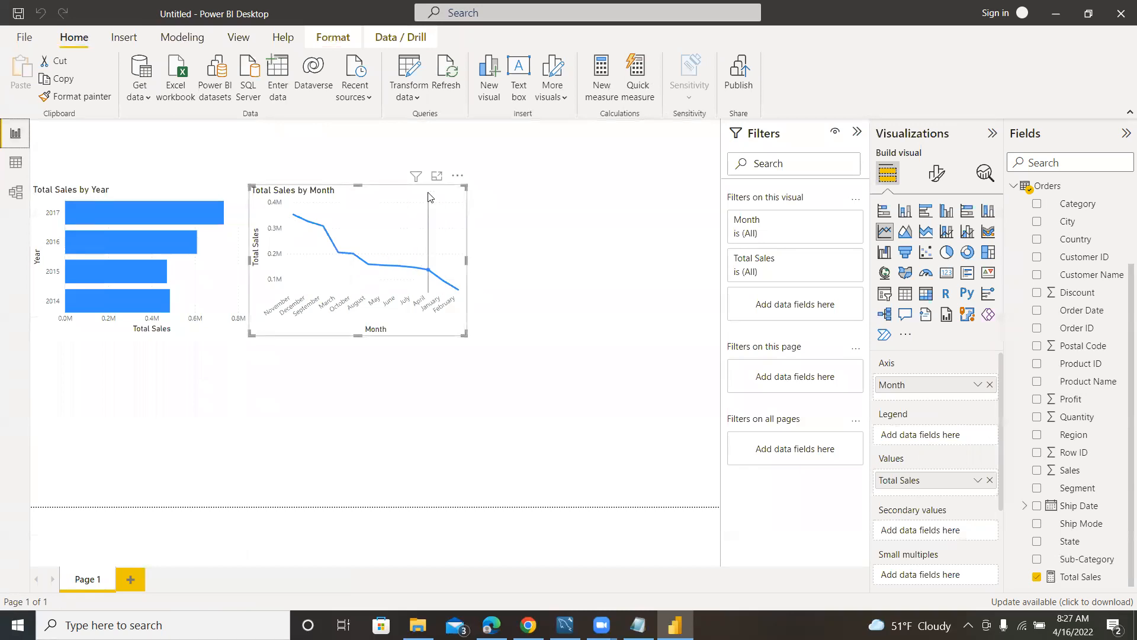
{"action": "left_click", "coordinate": [457, 175]}
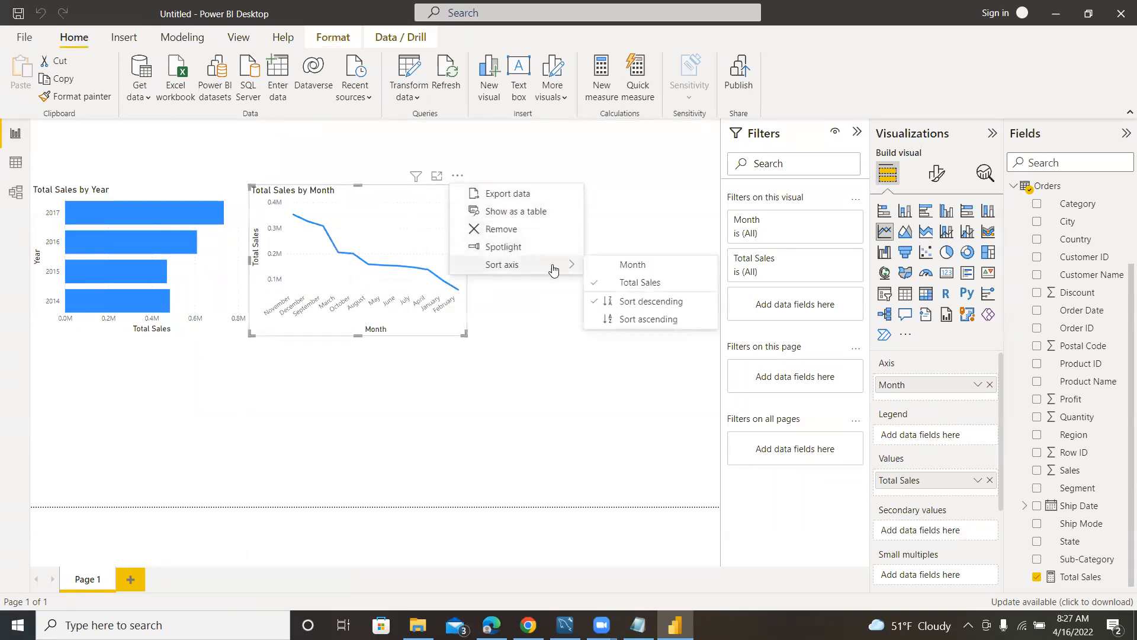
{"action": "left_click", "coordinate": [644, 266]}
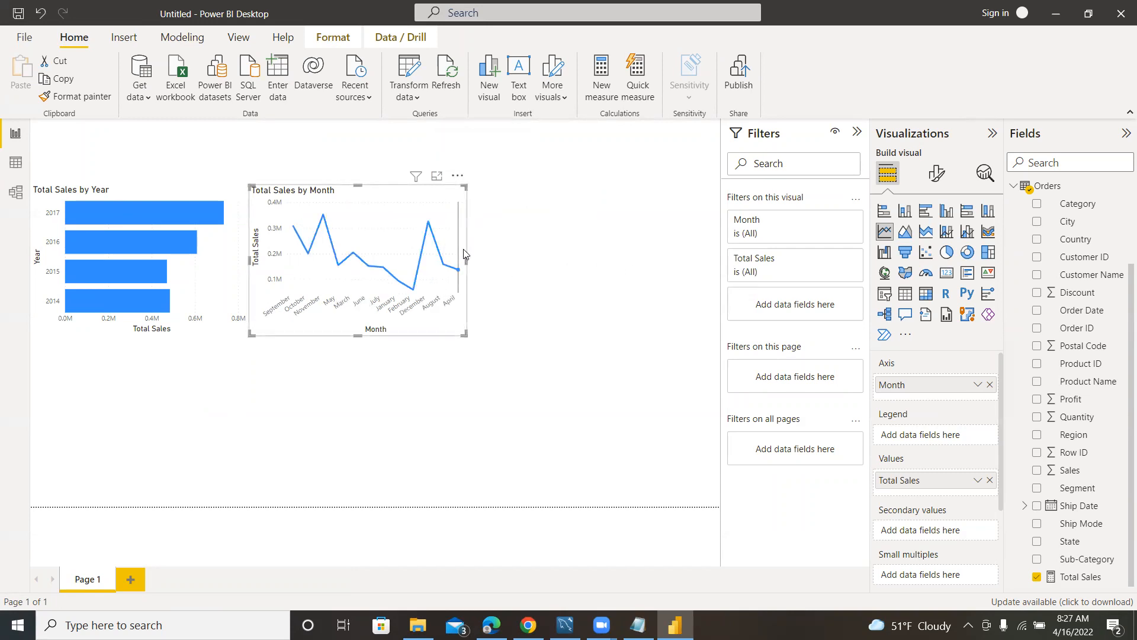
{"action": "left_click", "coordinate": [457, 176]}
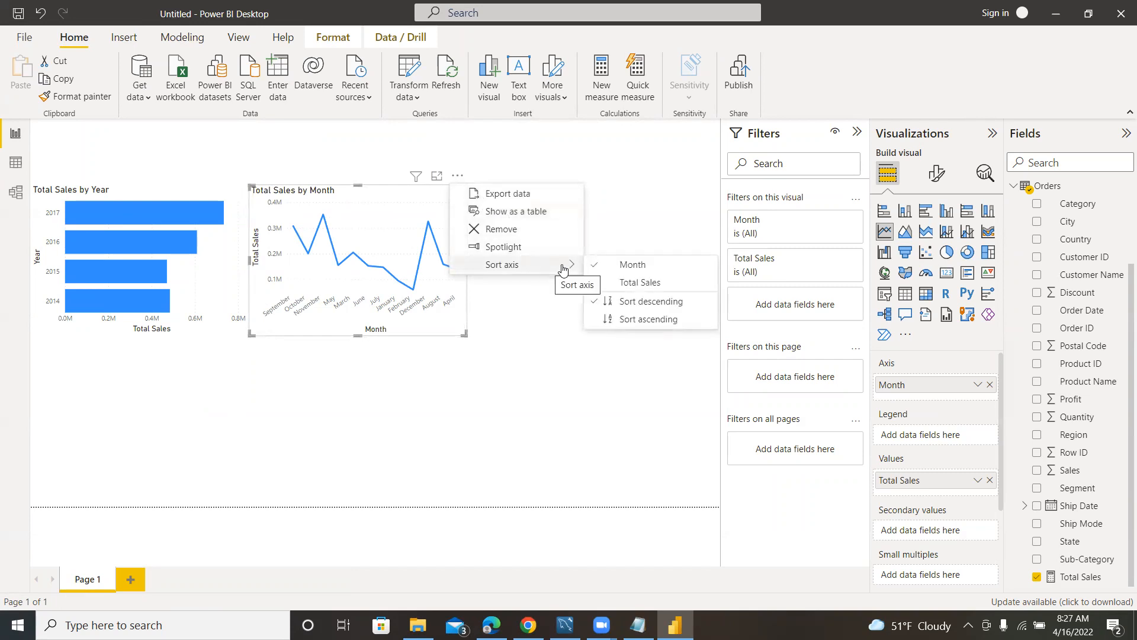
{"action": "left_click", "coordinate": [649, 319]}
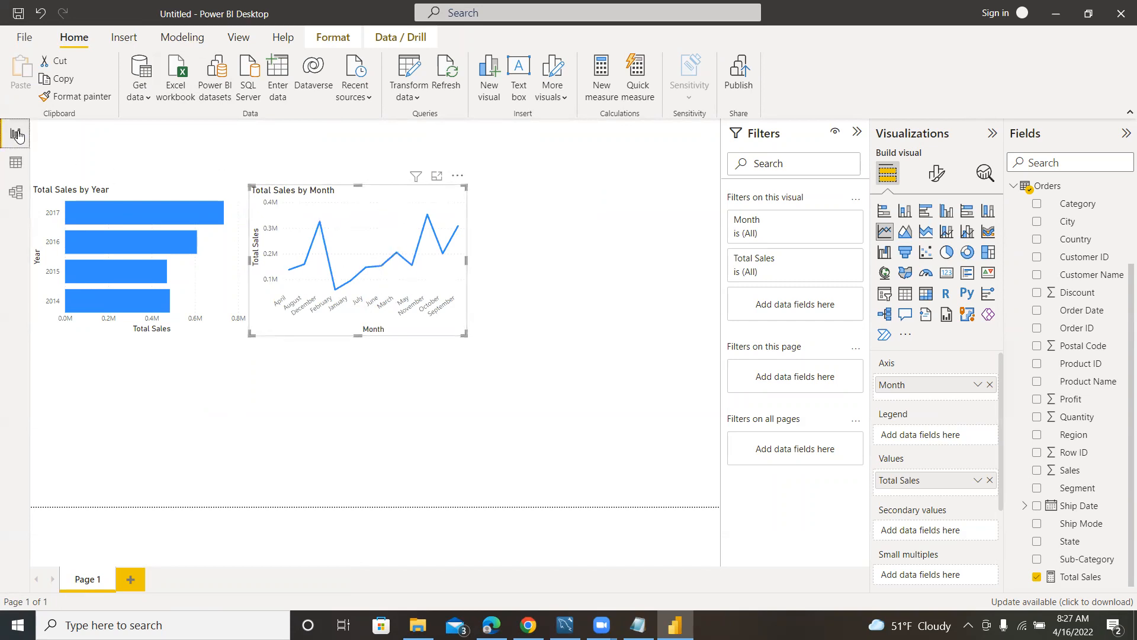
Try to sort the Date table's Date column by MonthNum in the data view.
{"action": "left_click", "coordinate": [16, 162]}
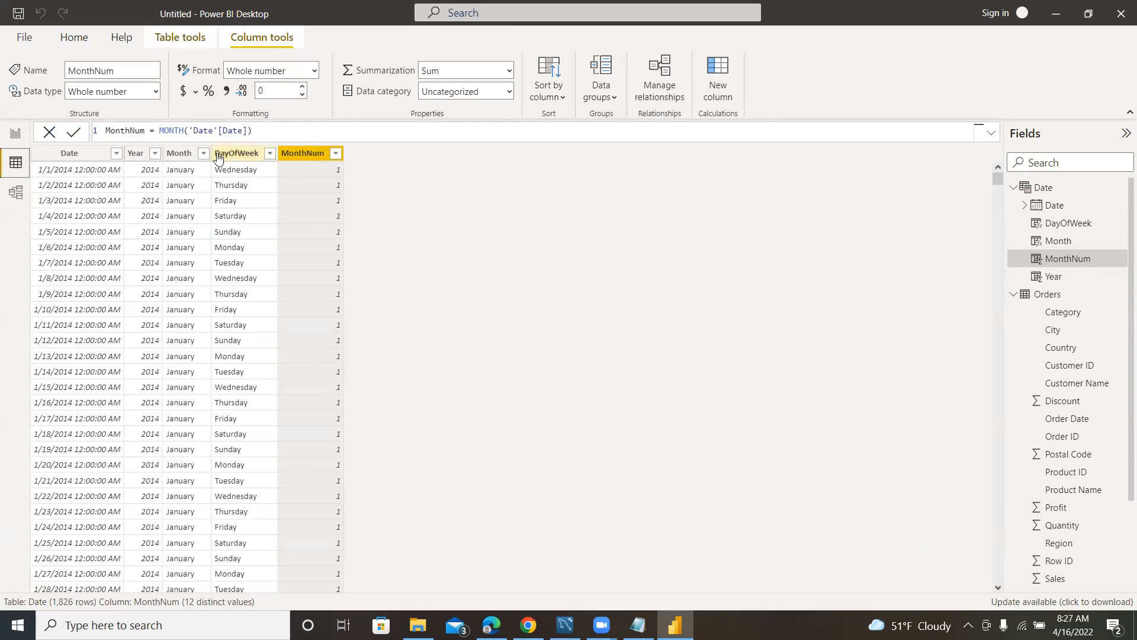
{"action": "left_click", "coordinate": [71, 153]}
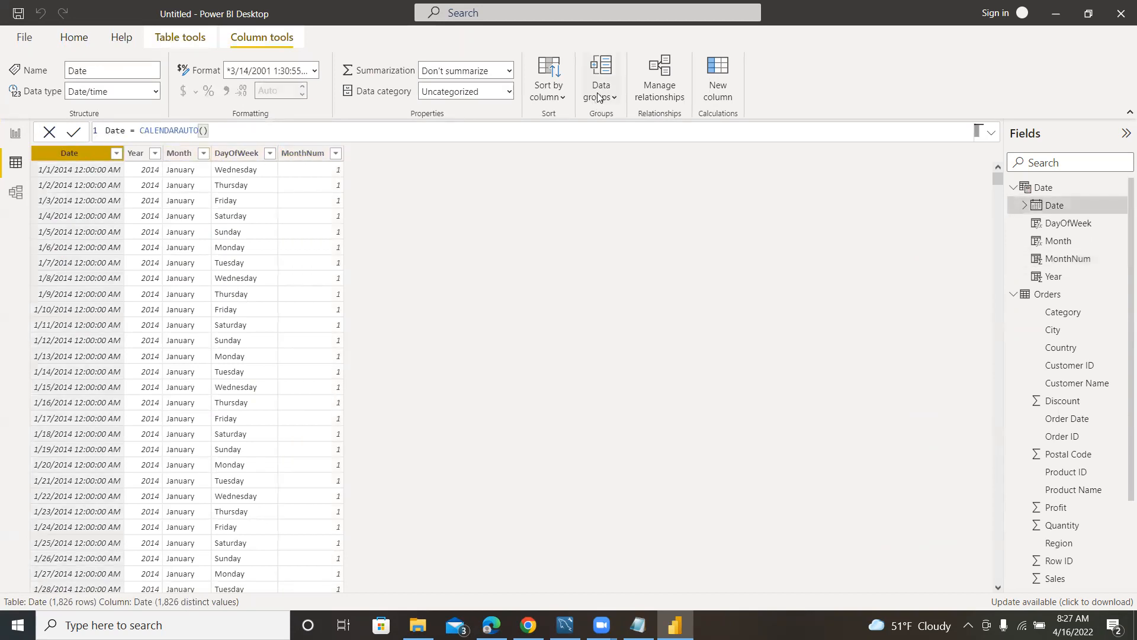
{"action": "left_click", "coordinate": [549, 95]}
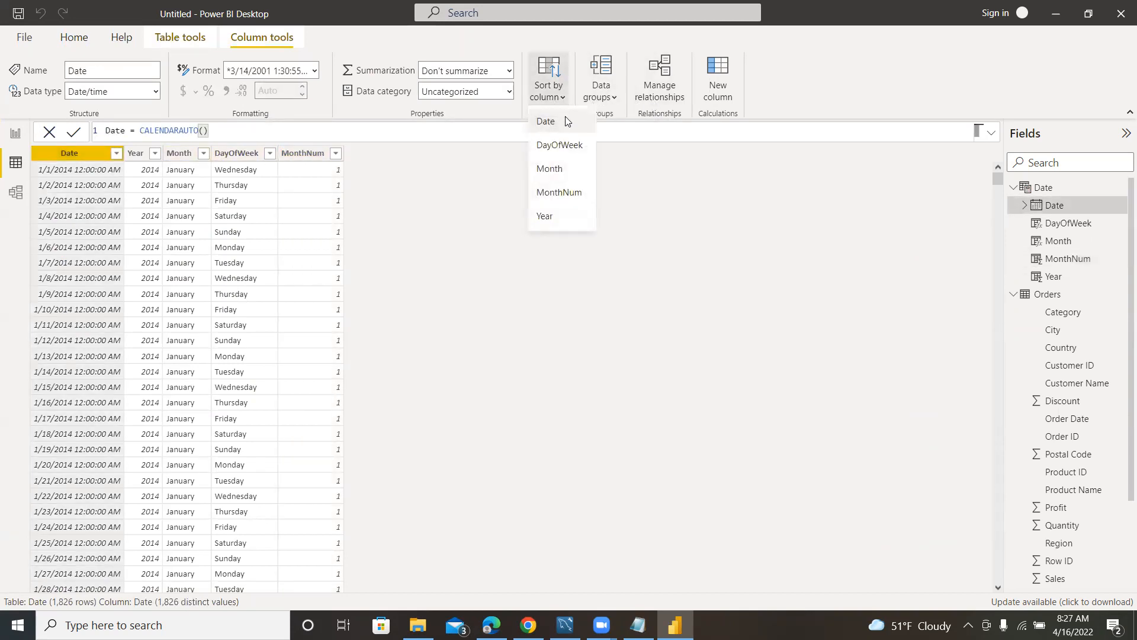
{"action": "left_click", "coordinate": [553, 196]}
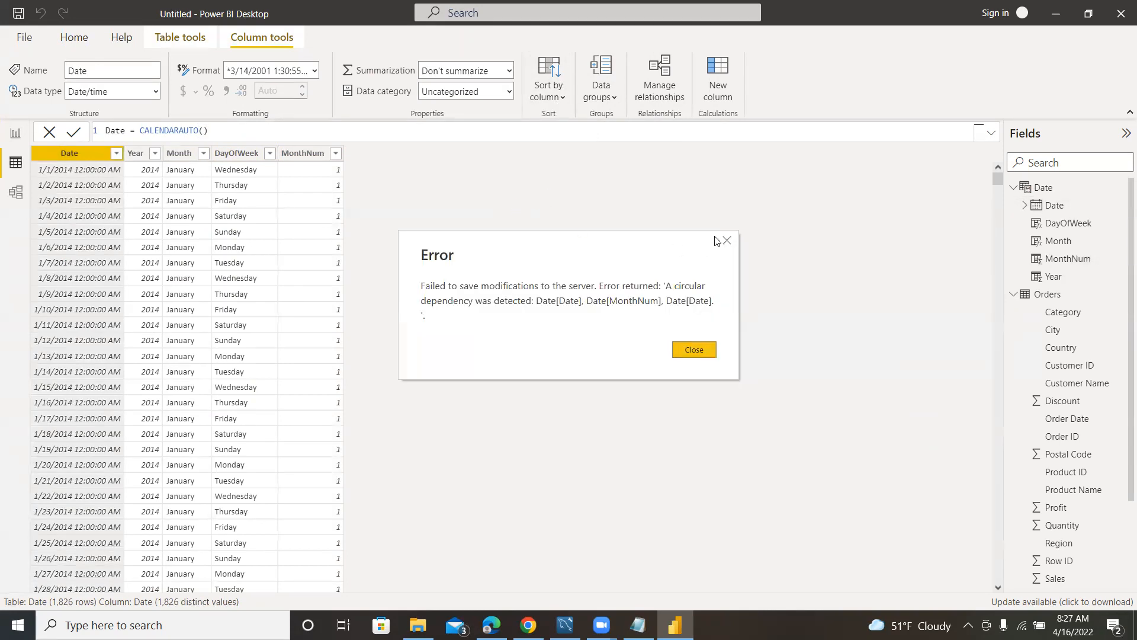
{"action": "left_click", "coordinate": [727, 241]}
Set the MonthNum column to be sorted by MonthNum and return to the report.
{"action": "left_click", "coordinate": [305, 154]}
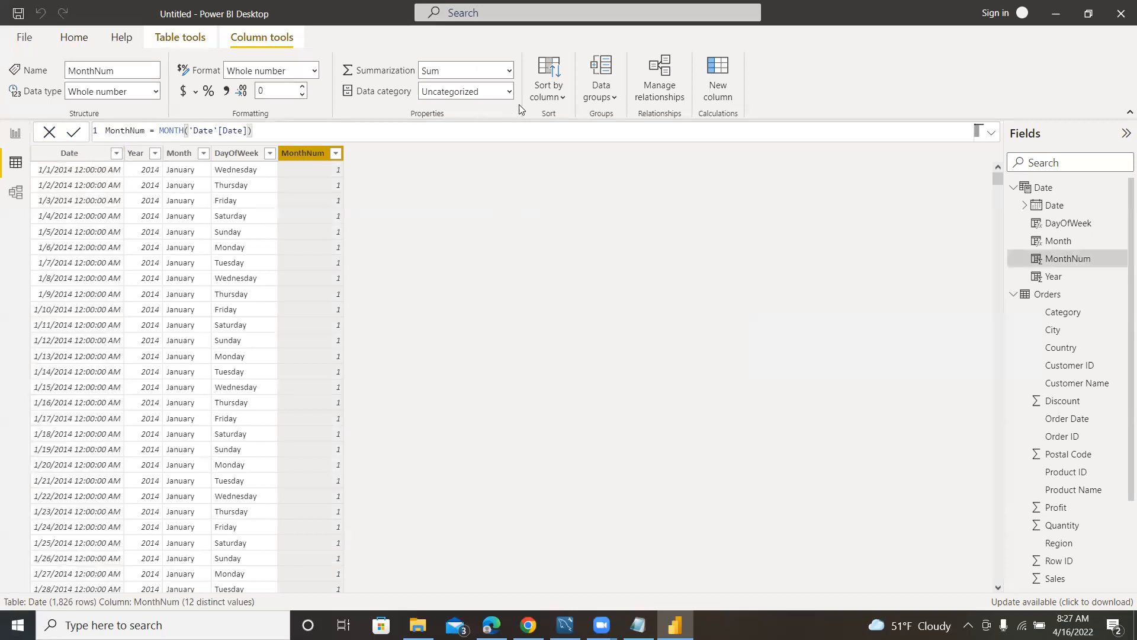
{"action": "left_click", "coordinate": [557, 102]}
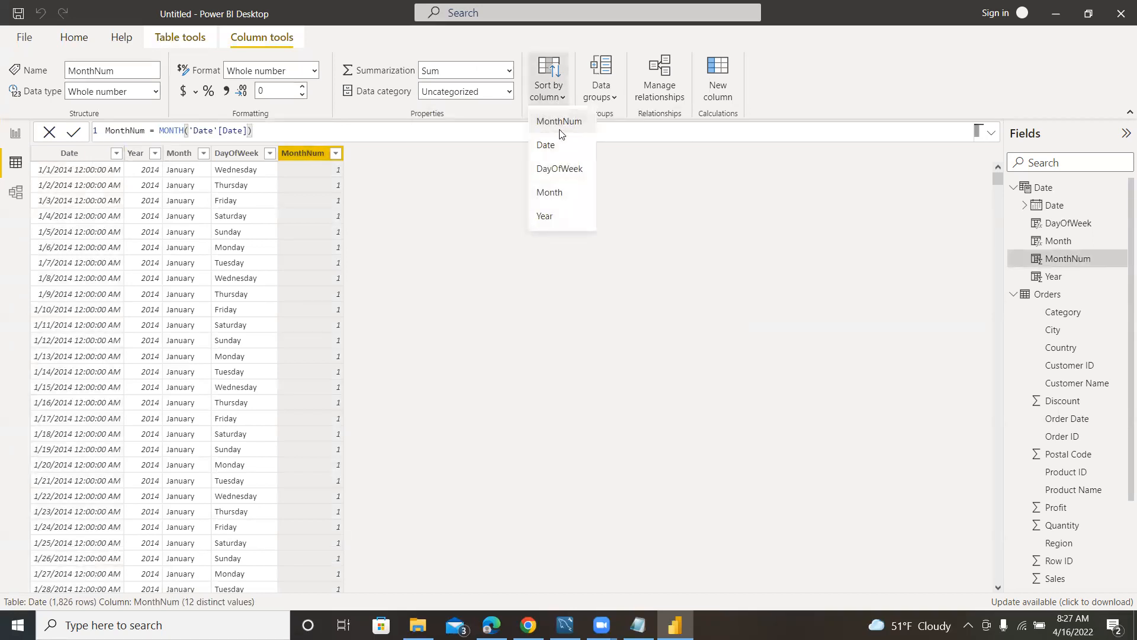
{"action": "left_click", "coordinate": [559, 122]}
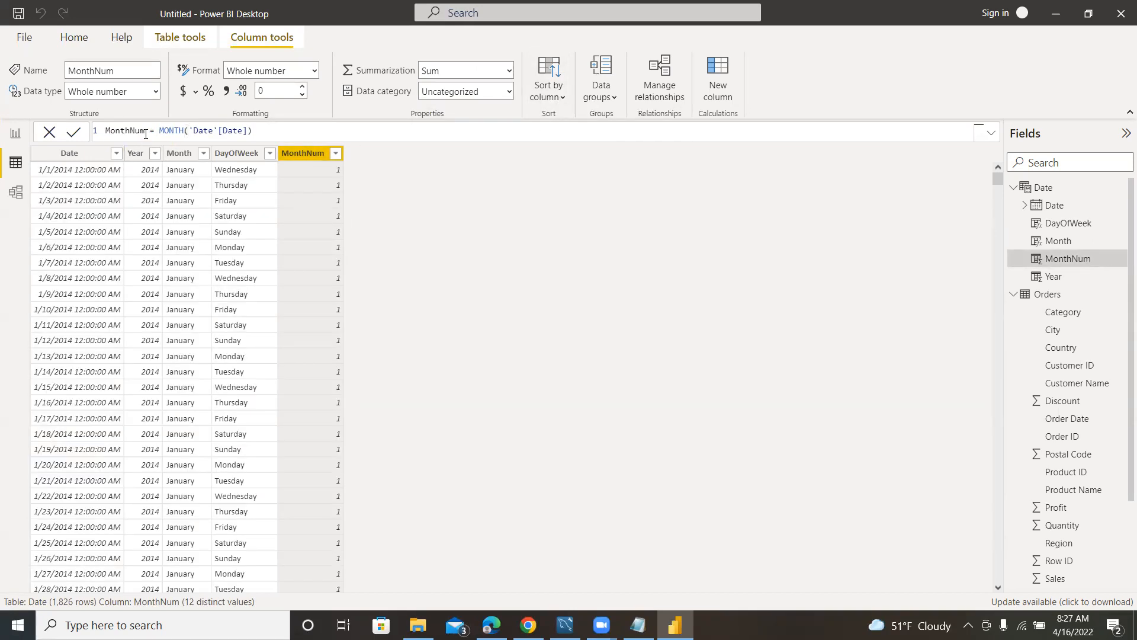
{"action": "left_click", "coordinate": [15, 133]}
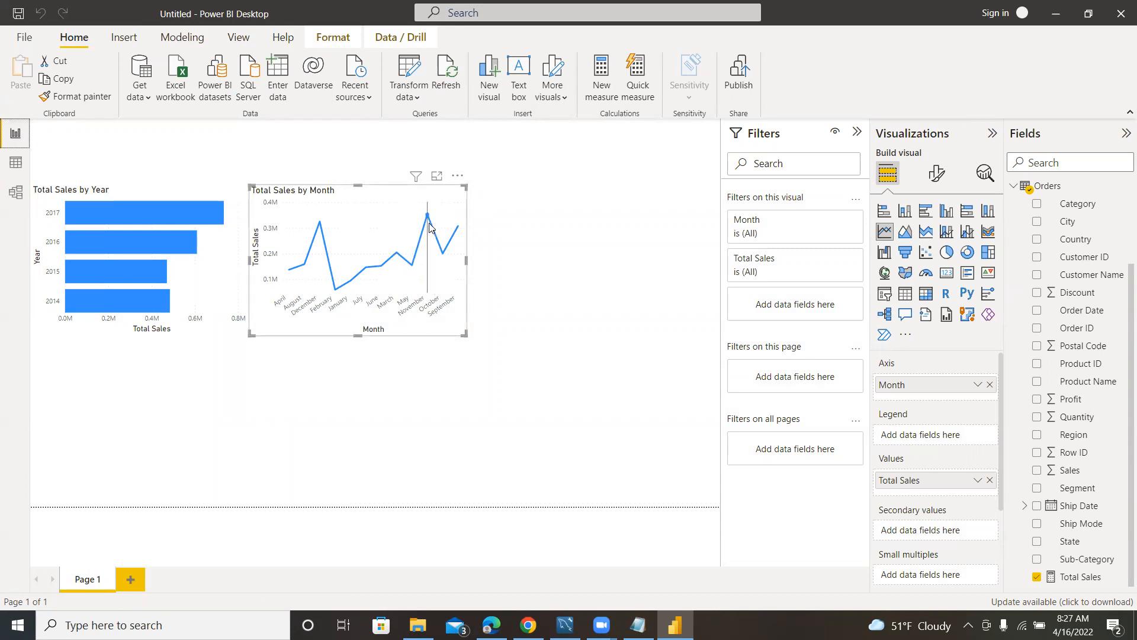
Inspect the peak in the Total Sales by Month chart and sort its axis by Total Sales.
{"action": "mouse_move", "coordinate": [429, 217]}
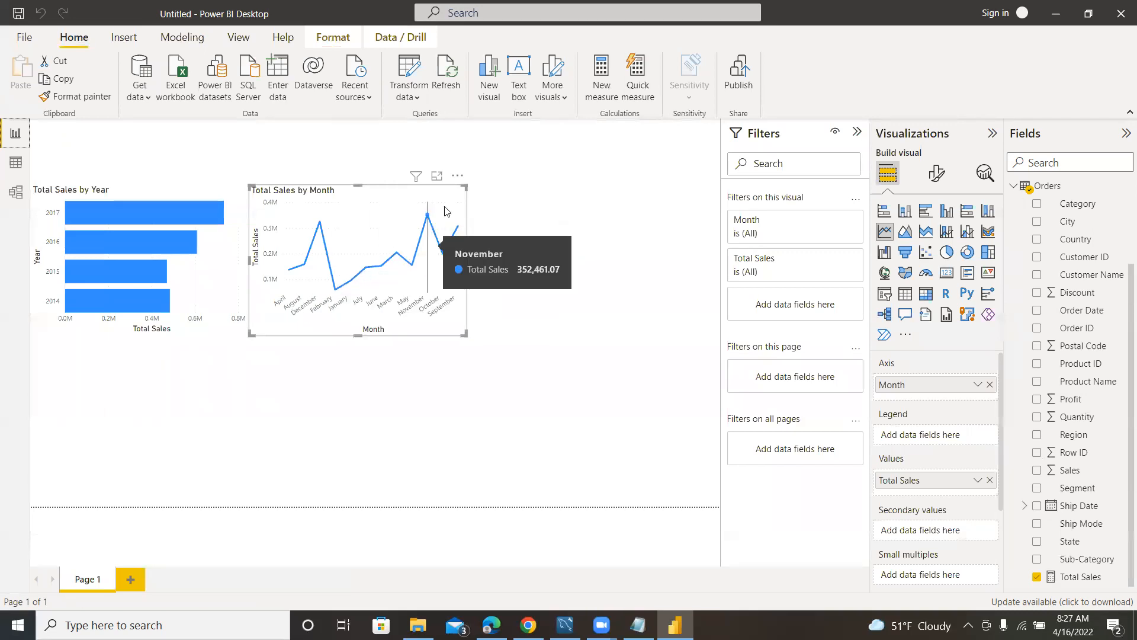
{"action": "left_click", "coordinate": [456, 175]}
{"action": "mouse_move", "coordinate": [554, 265]}
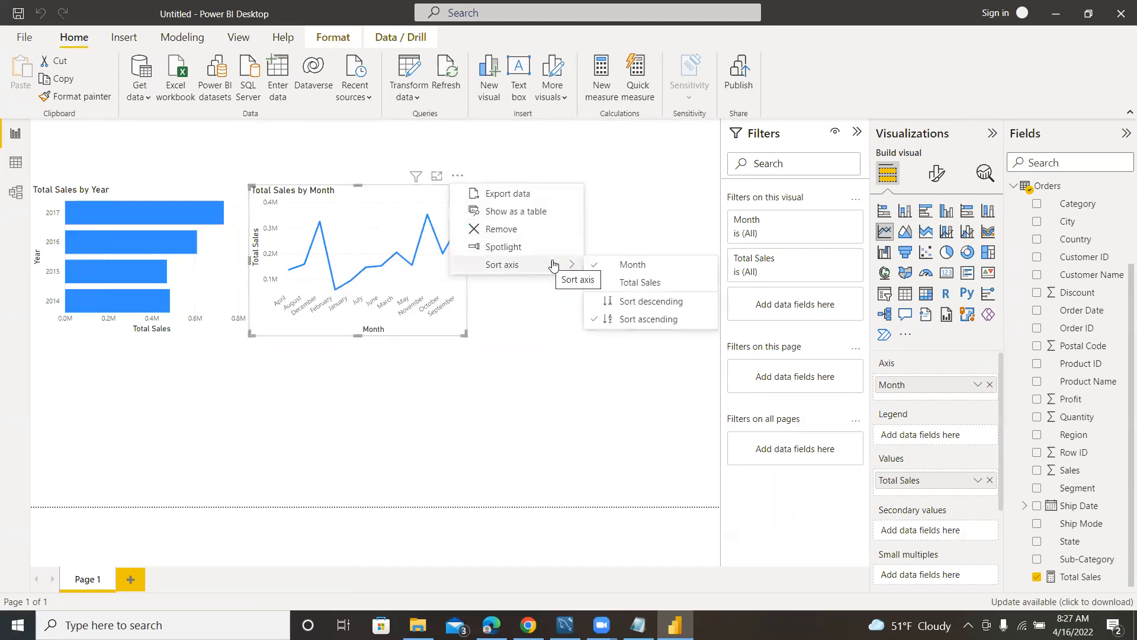
{"action": "left_click", "coordinate": [647, 284]}
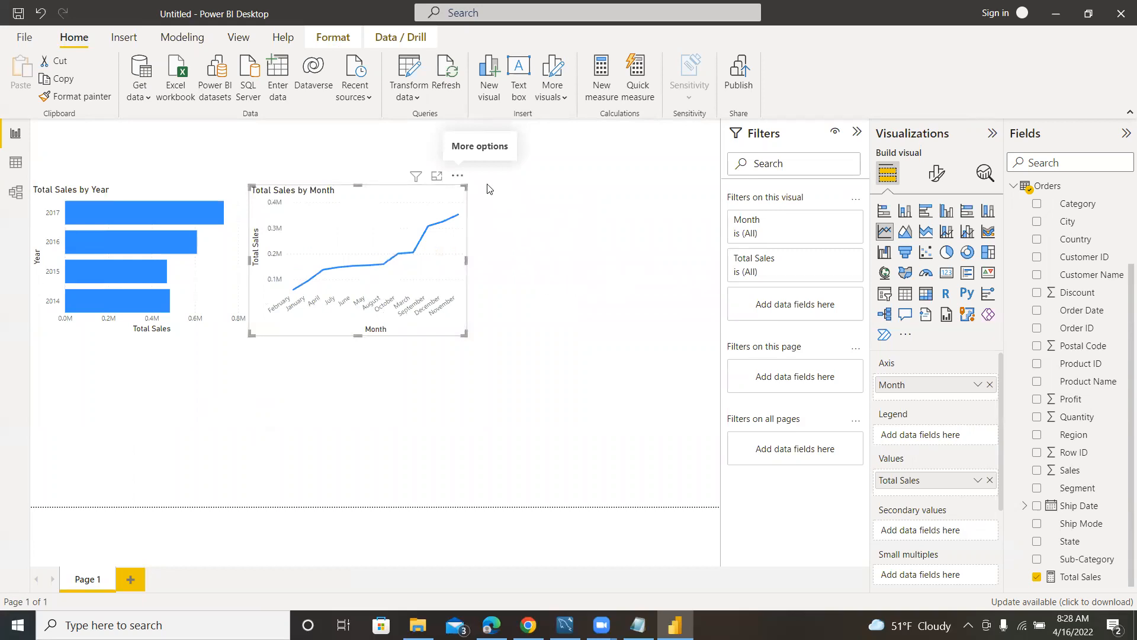
Switch the axis sorting of the Total Sales by Month chart back to Month and examine the peak again.
{"action": "left_click", "coordinate": [458, 175]}
{"action": "mouse_move", "coordinate": [504, 264]}
{"action": "left_click", "coordinate": [630, 265]}
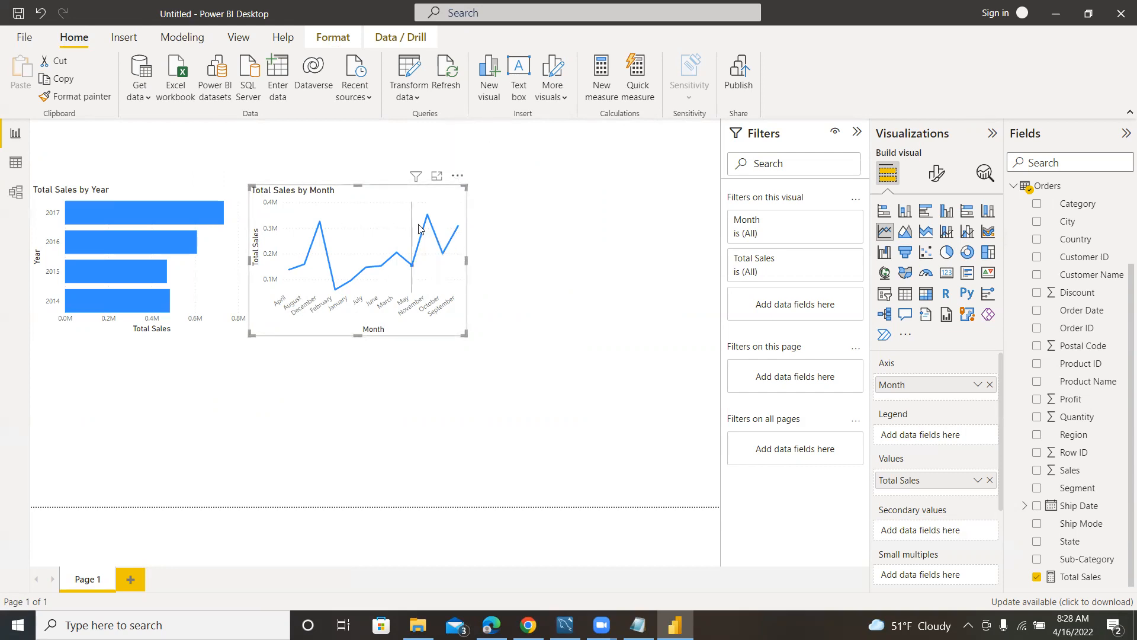
{"action": "mouse_move", "coordinate": [431, 223]}
Highlight the question about the day of the week with the highest total sales in Notepad, and return to Power BI Desktop.
{"action": "left_click", "coordinate": [638, 625]}
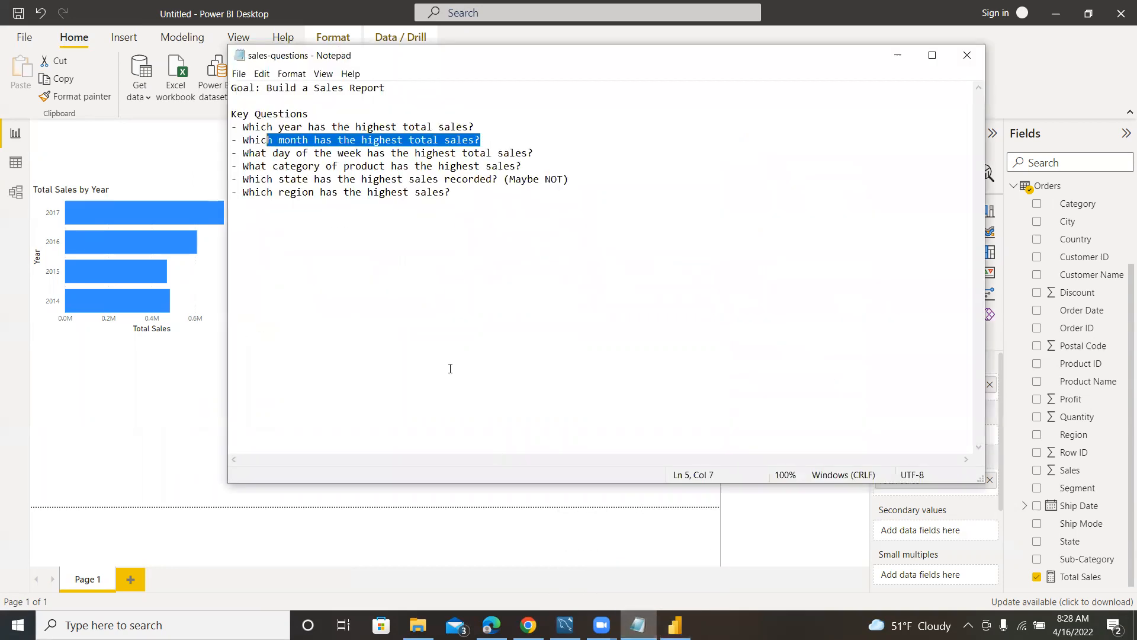
{"action": "left_click_drag", "start_coordinate": [544, 155], "coordinate": [242, 152]}
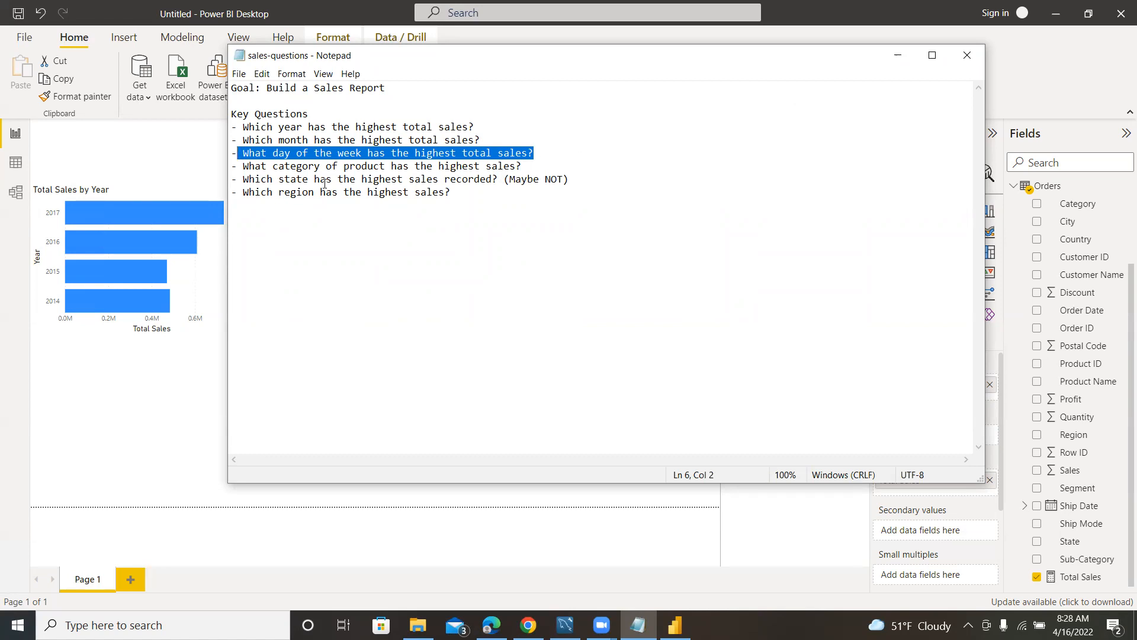
{"action": "left_click", "coordinate": [192, 156]}
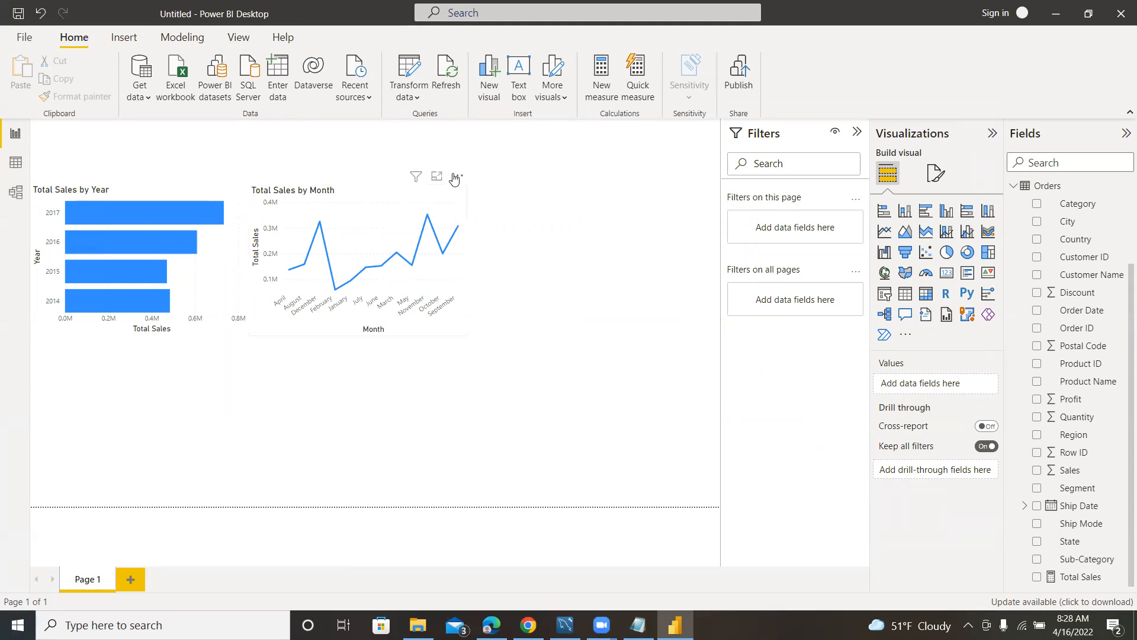
Sort the Month axis of the Total Sales by Month chart in descending order.
{"action": "left_click", "coordinate": [454, 178]}
{"action": "mouse_move", "coordinate": [563, 265]}
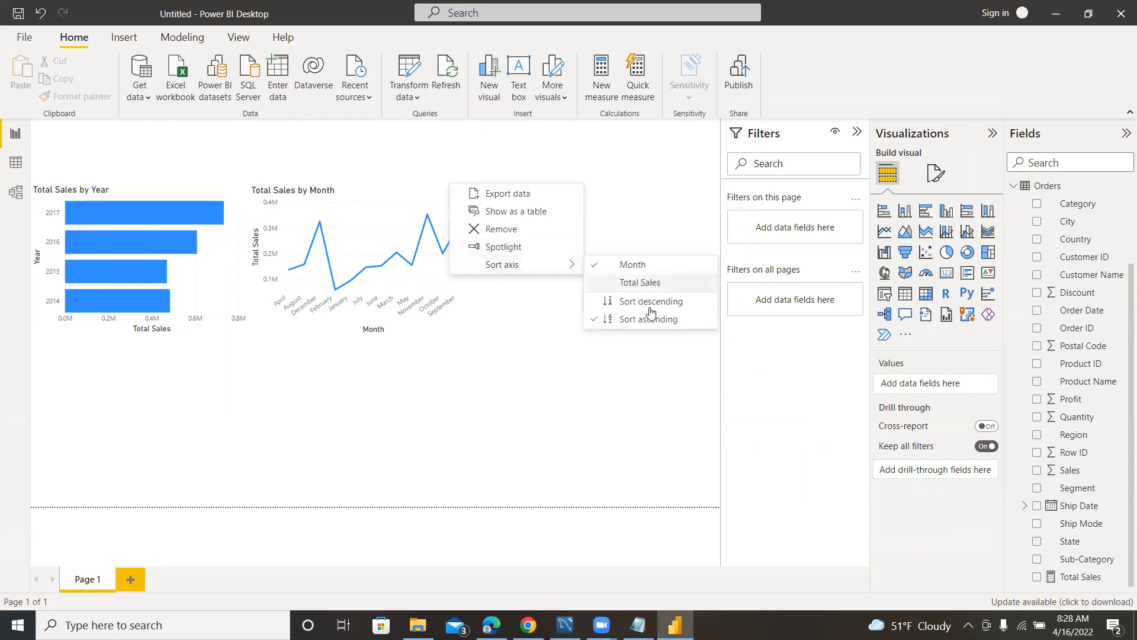
{"action": "left_click", "coordinate": [645, 302]}
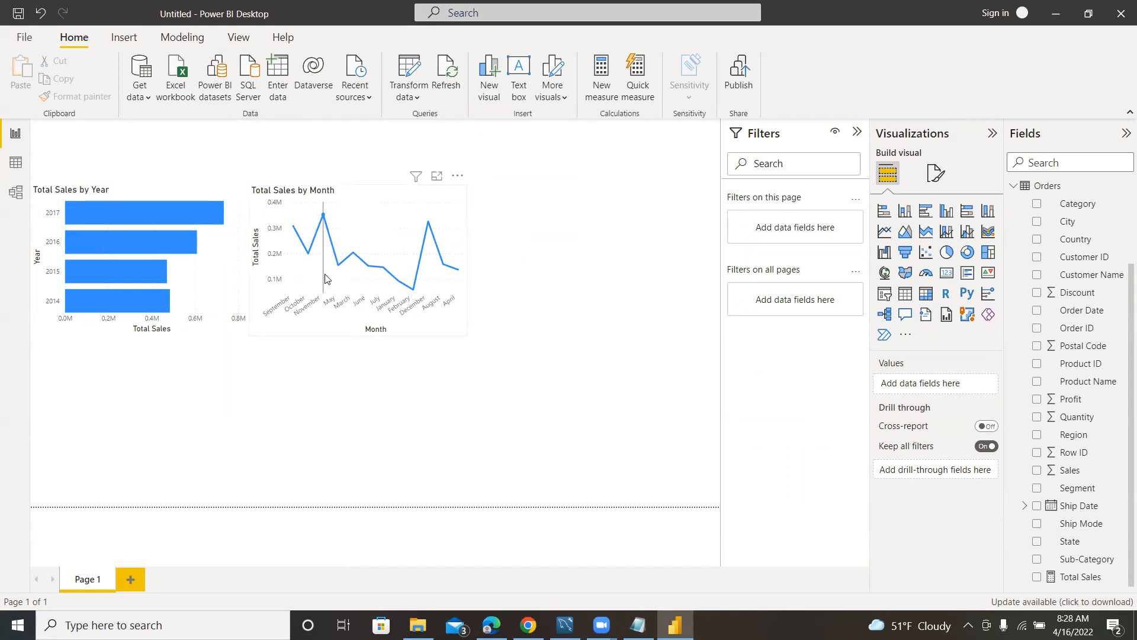
Reapply the descending sort to the Month axis of the Total Sales by Month chart and check its month order.
{"action": "mouse_move", "coordinate": [325, 279]}
{"action": "left_click", "coordinate": [454, 175]}
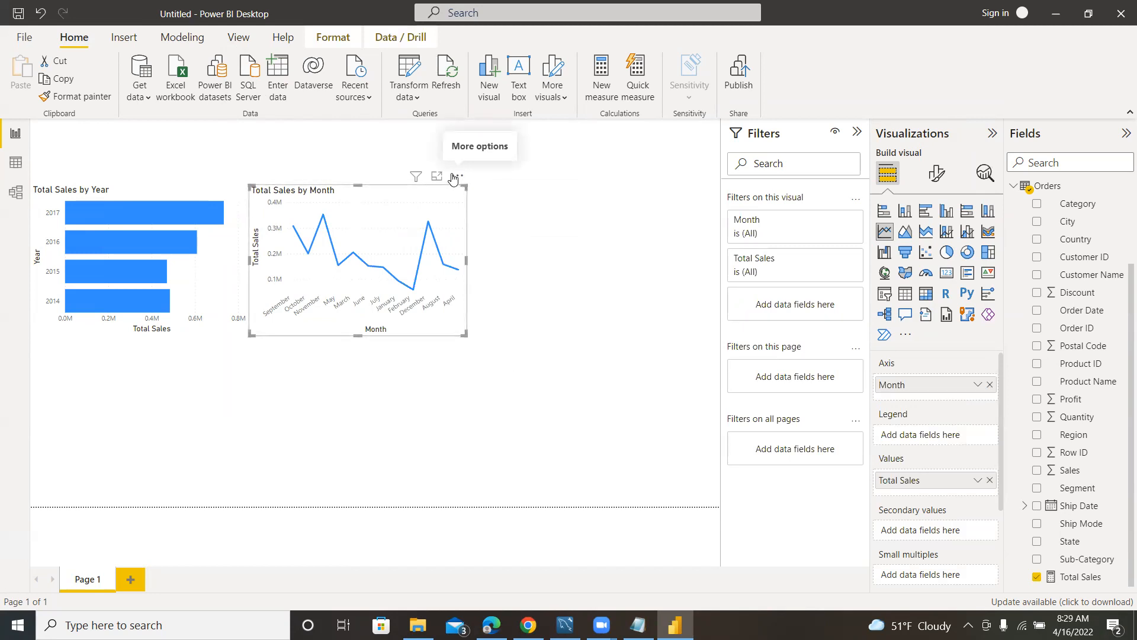
{"action": "left_click", "coordinate": [454, 177]}
{"action": "mouse_move", "coordinate": [515, 264]}
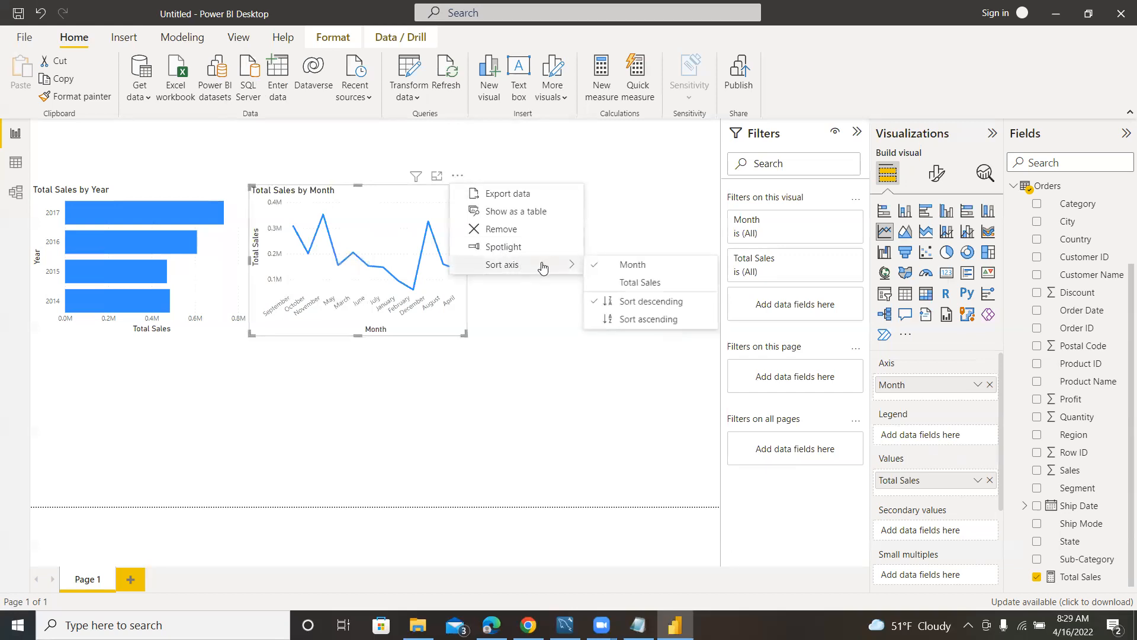
{"action": "left_click", "coordinate": [645, 306]}
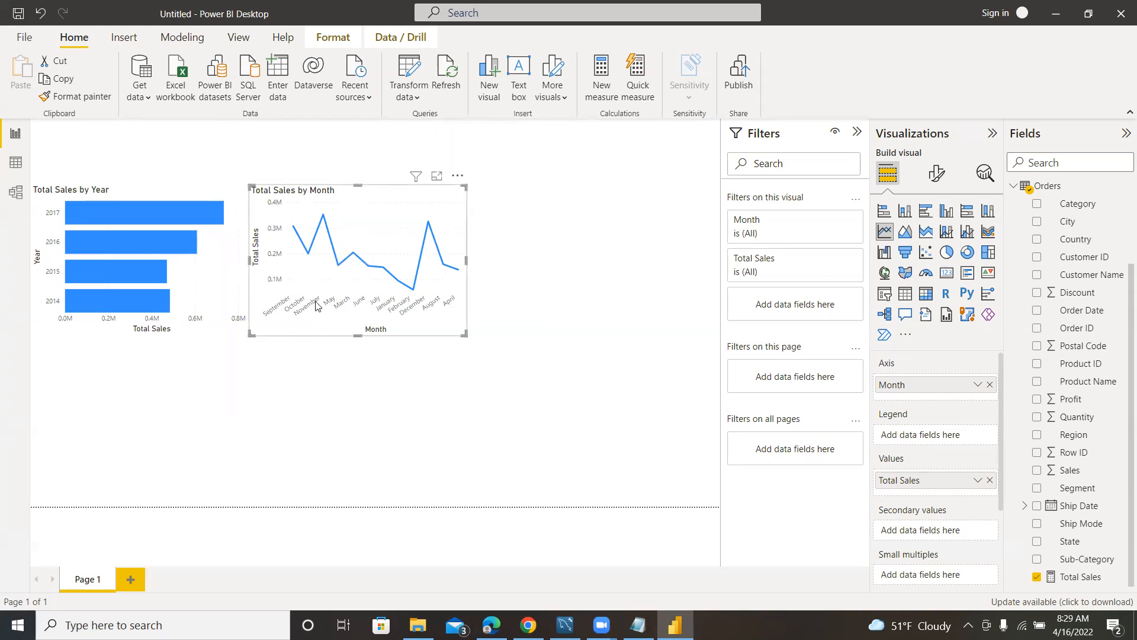
{"action": "mouse_move", "coordinate": [319, 230]}
{"action": "mouse_move", "coordinate": [447, 285]}
Check the day-of-week question in Notepad, and in Power BI Desktop add a DayOfWeek table beside the Total Sales by Month chart.
{"action": "left_click", "coordinate": [638, 625]}
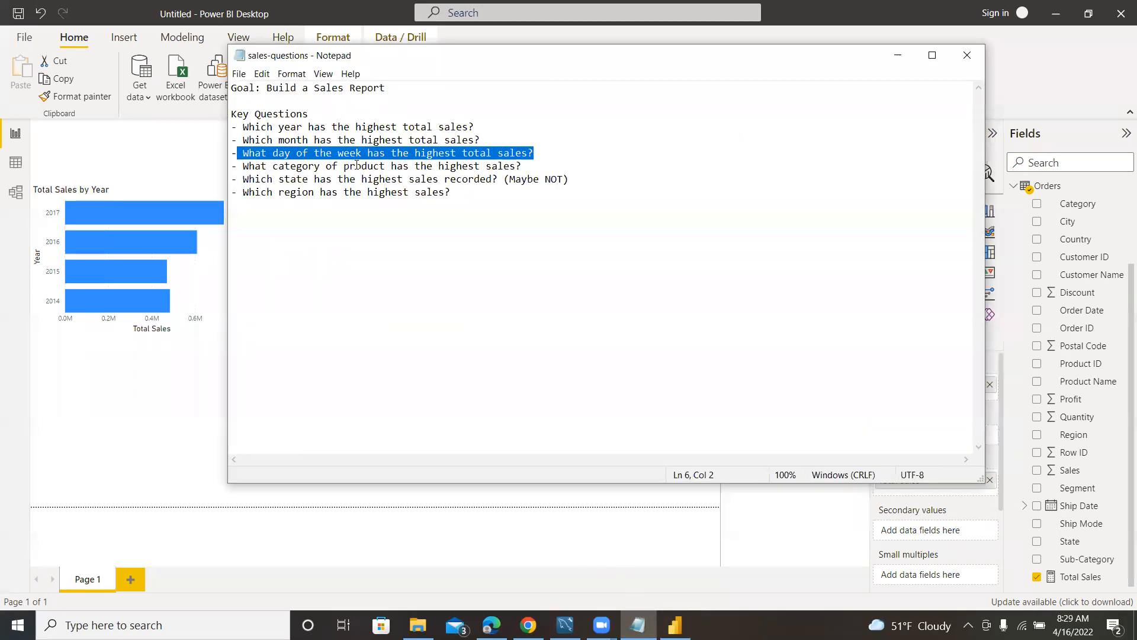
{"action": "left_click", "coordinate": [186, 147]}
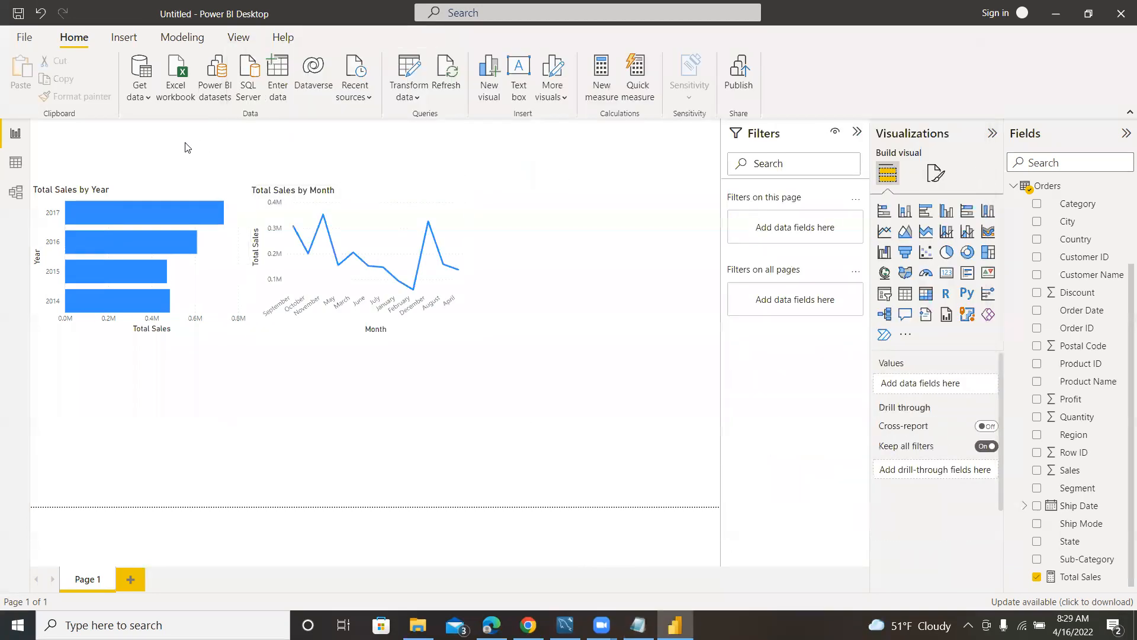
{"action": "left_click", "coordinate": [1014, 187]}
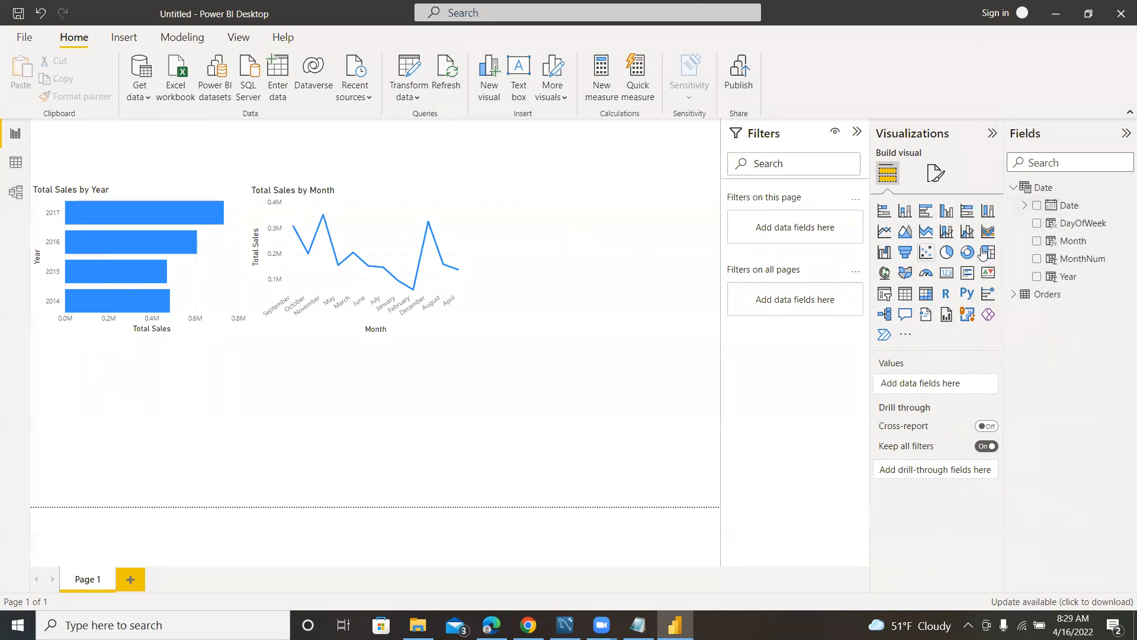
{"action": "left_click", "coordinate": [1037, 224]}
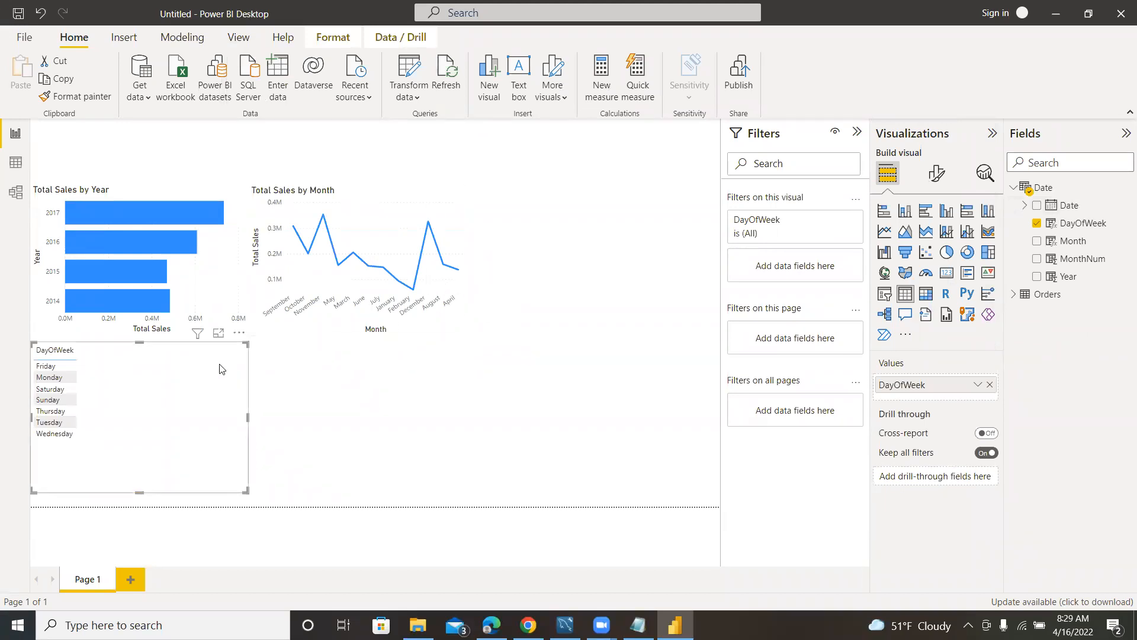
{"action": "left_click_drag", "start_coordinate": [186, 372], "coordinate": [596, 228]}
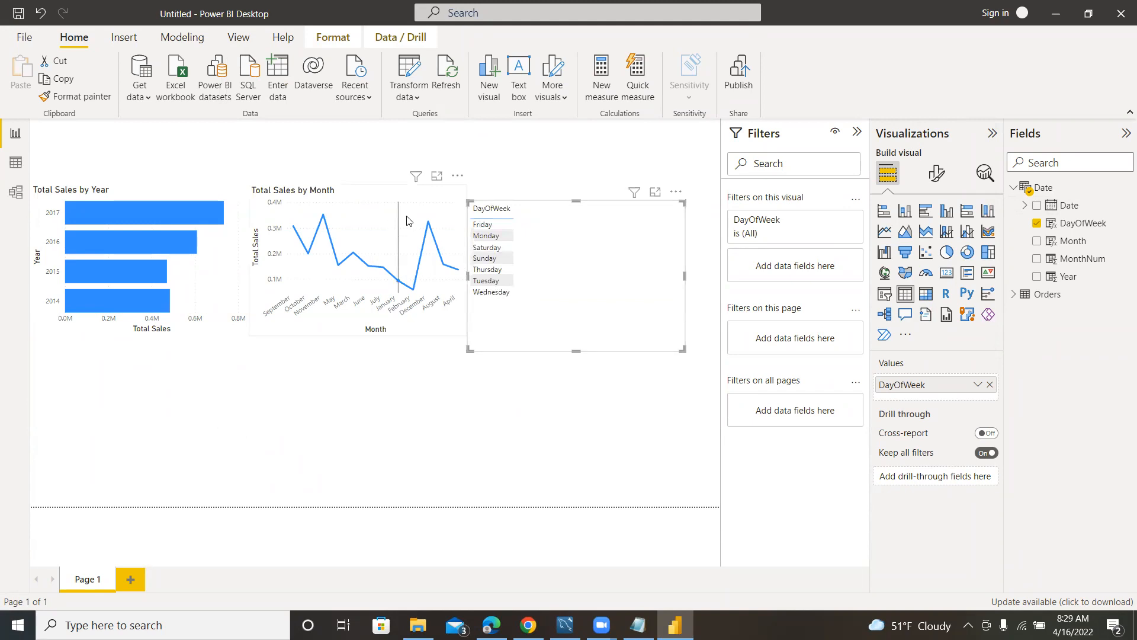
Make the Total Sales by Month chart narrower and taller, and move the DayOfWeek table up against its edge.
{"action": "left_click", "coordinate": [449, 337]}
{"action": "left_click_drag", "start_coordinate": [465, 335], "coordinate": [446, 351]}
{"action": "left_click", "coordinate": [571, 285]}
{"action": "left_click_drag", "start_coordinate": [582, 282], "coordinate": [563, 276]}
{"action": "left_click", "coordinate": [656, 347]}
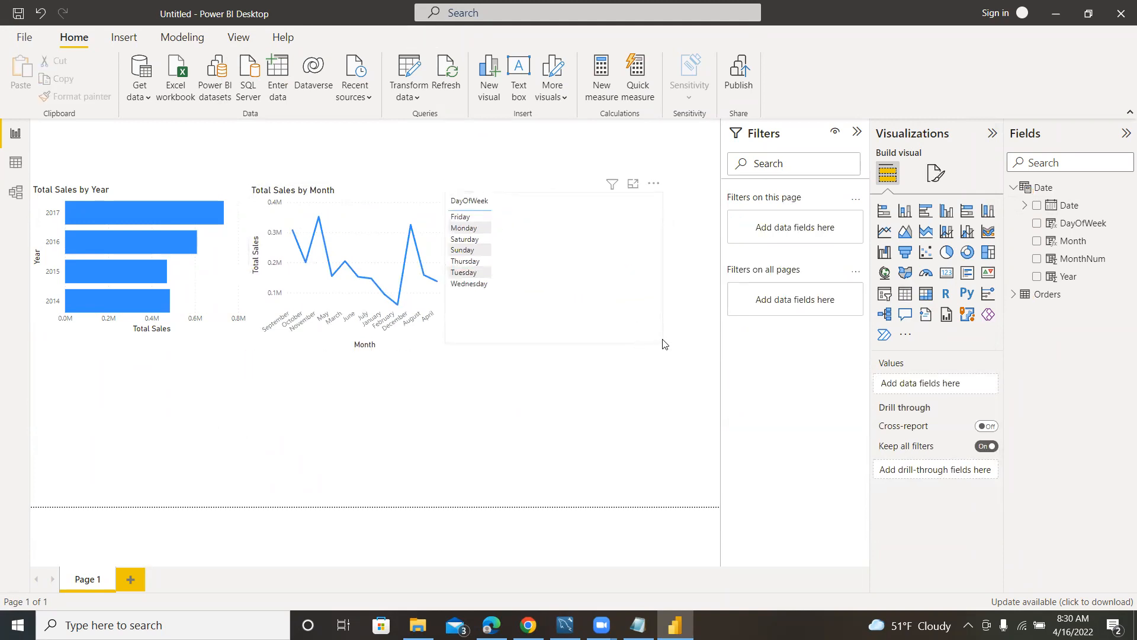
{"action": "left_click", "coordinate": [1015, 296]}
{"action": "scroll", "coordinate": [1046, 394], "scroll_direction": "down", "scroll_amount": 3}
{"action": "left_click", "coordinate": [1037, 576]}
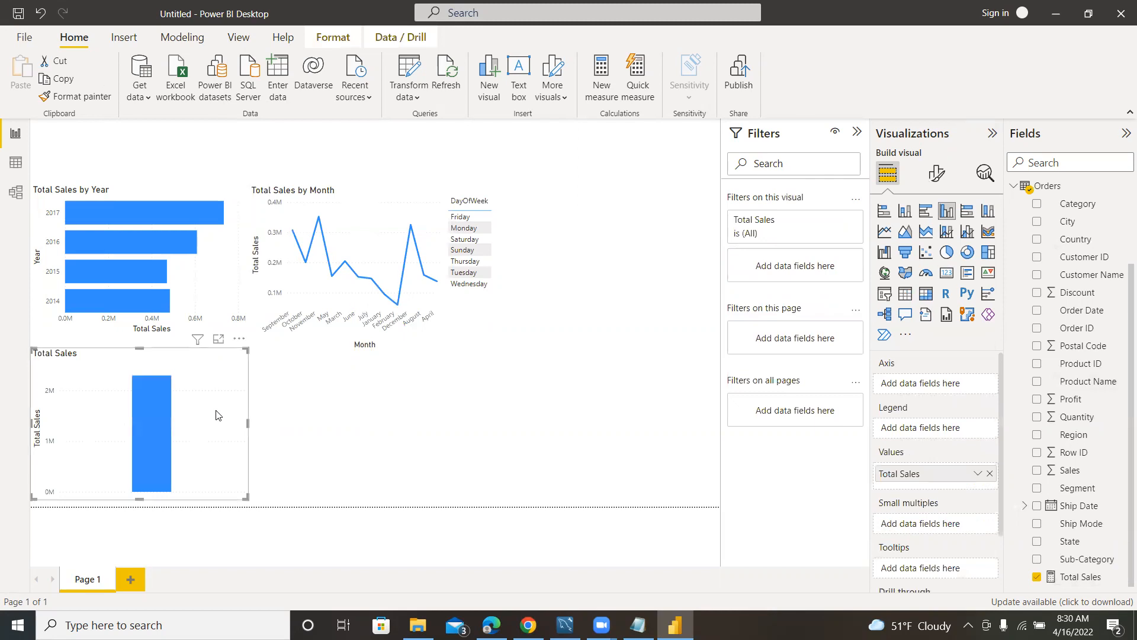
{"action": "right_click", "coordinate": [213, 411]}
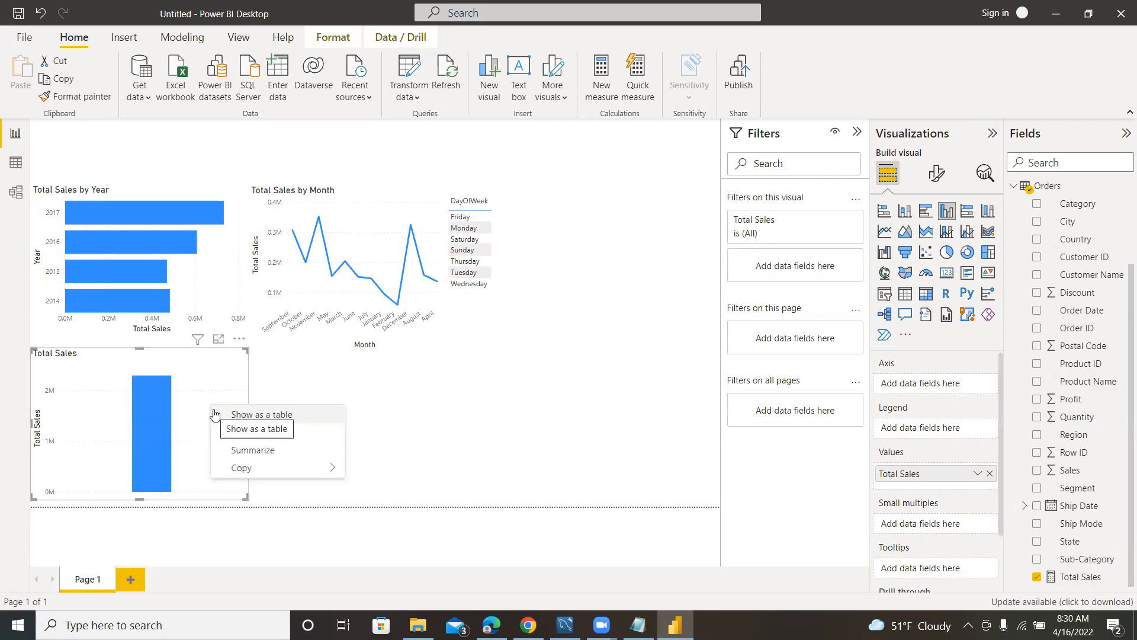
{"action": "left_click", "coordinate": [201, 372]}
{"action": "key", "text": "Delete"}
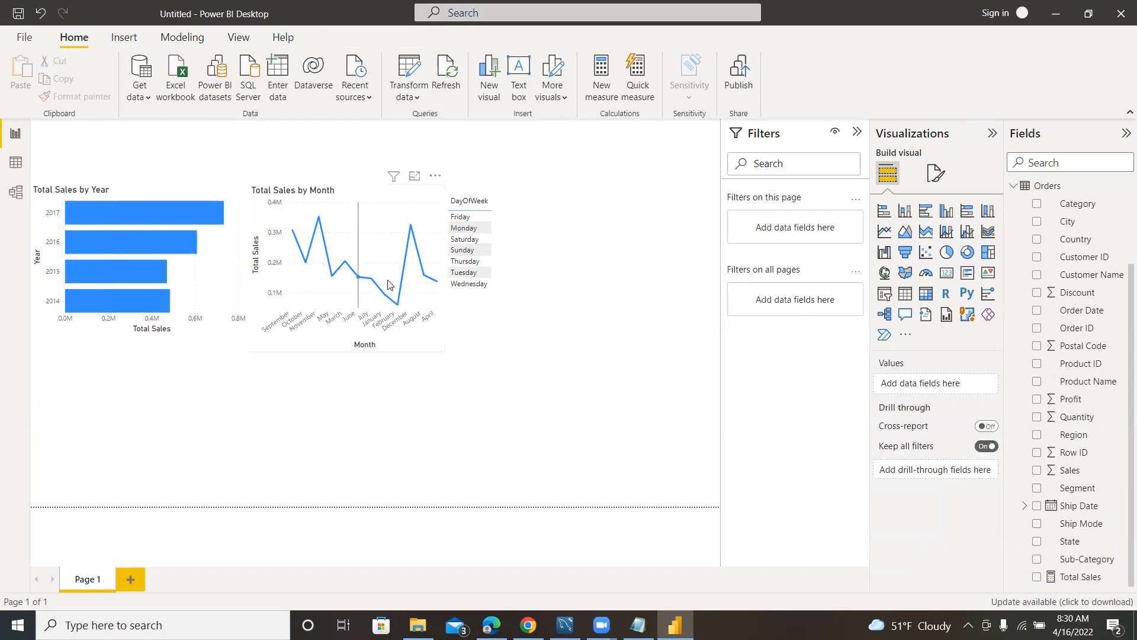
Add Total Sales to the DayOfWeek table and convert it into a stacked column chart.
{"action": "left_click", "coordinate": [570, 253]}
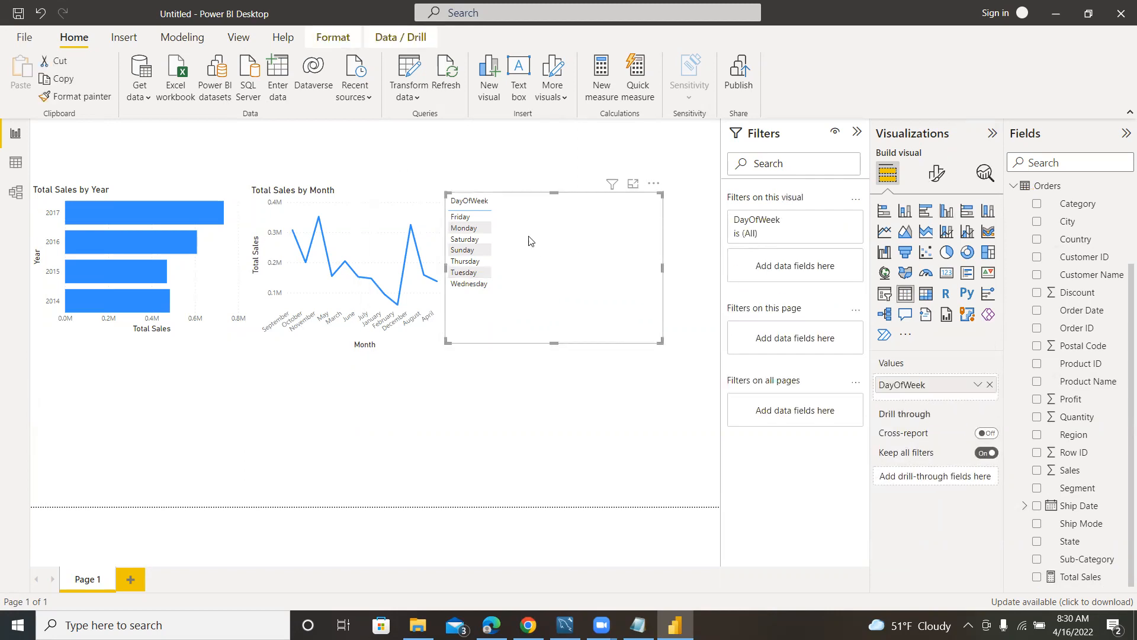
{"action": "left_click", "coordinate": [1037, 576]}
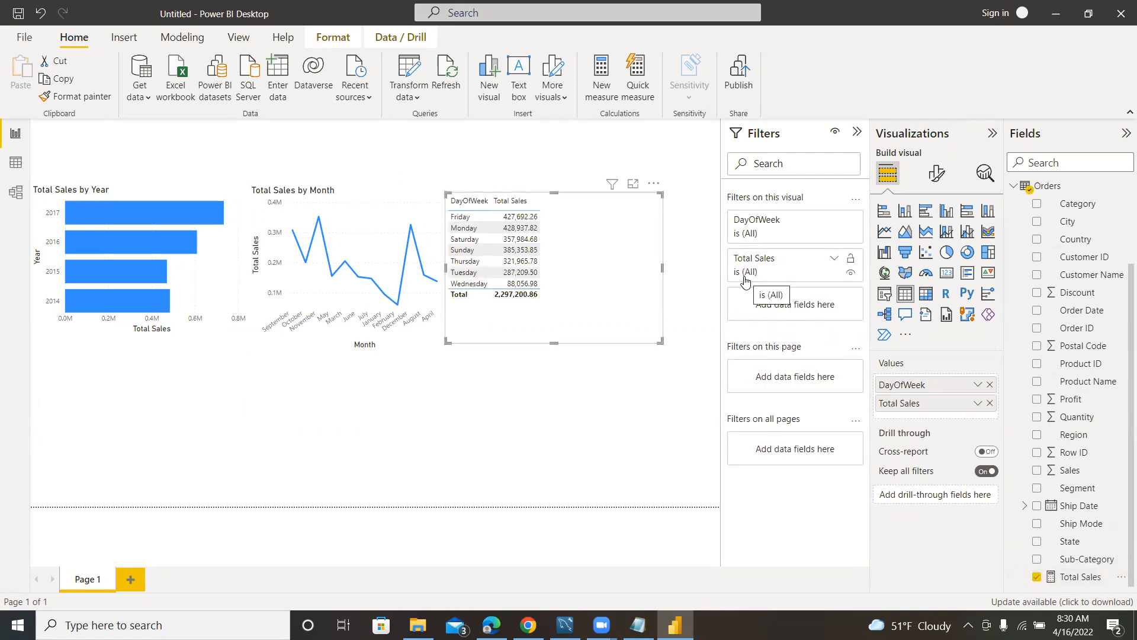
{"action": "left_click", "coordinate": [902, 213]}
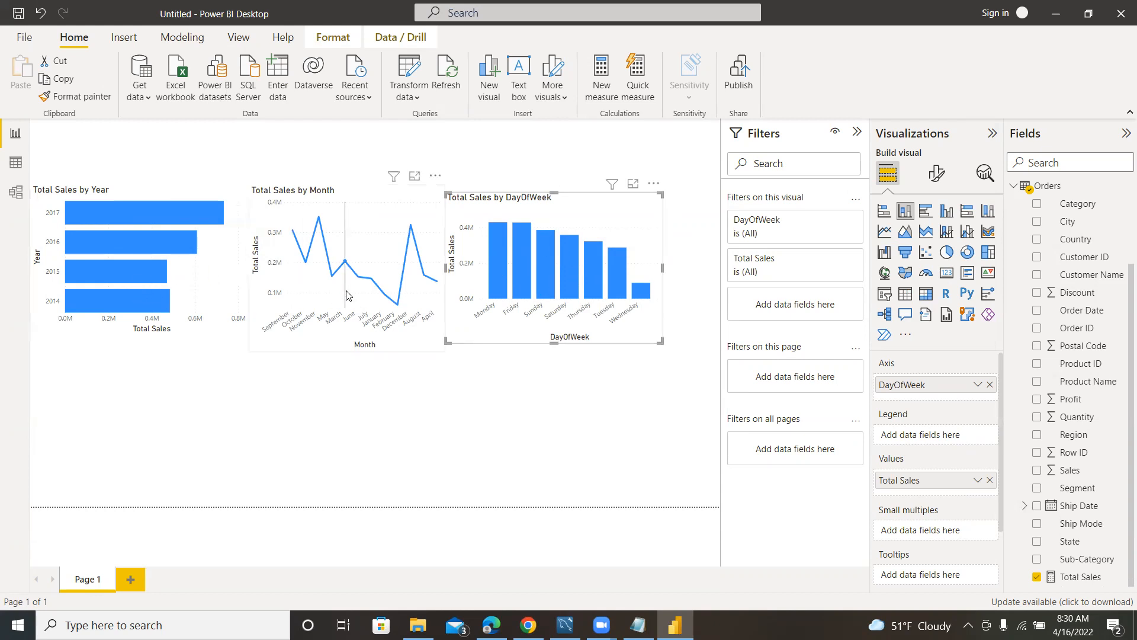
Cross-highlight the year and day-of-week charts by individual months of the Total Sales by Month chart, and clear the highlighting.
{"action": "left_click", "coordinate": [273, 325]}
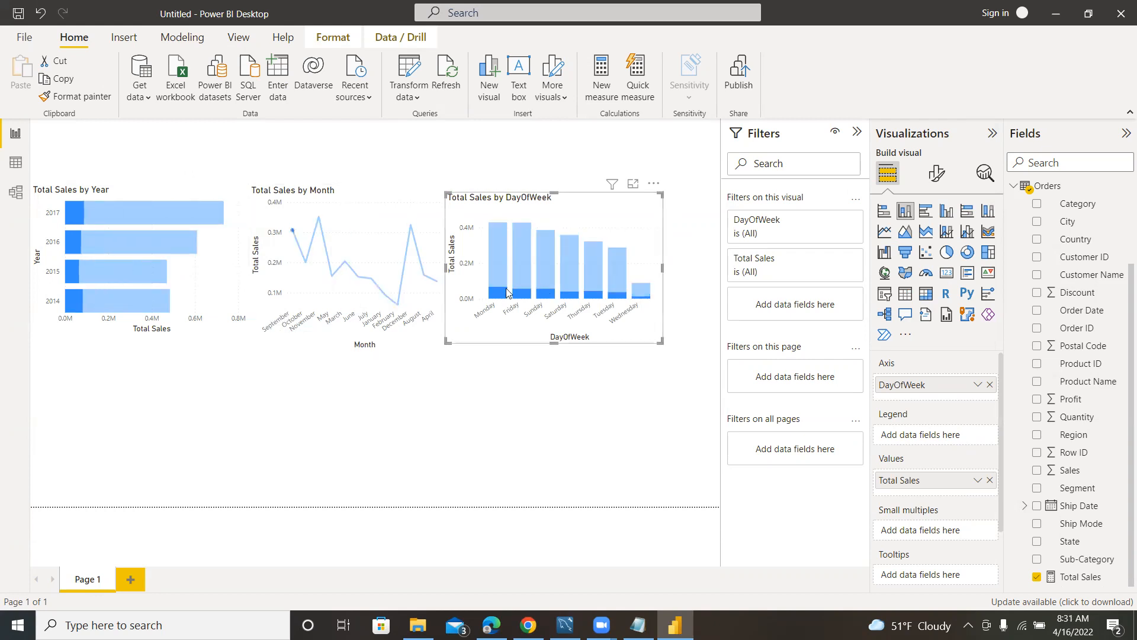
{"action": "left_click", "coordinate": [296, 322]}
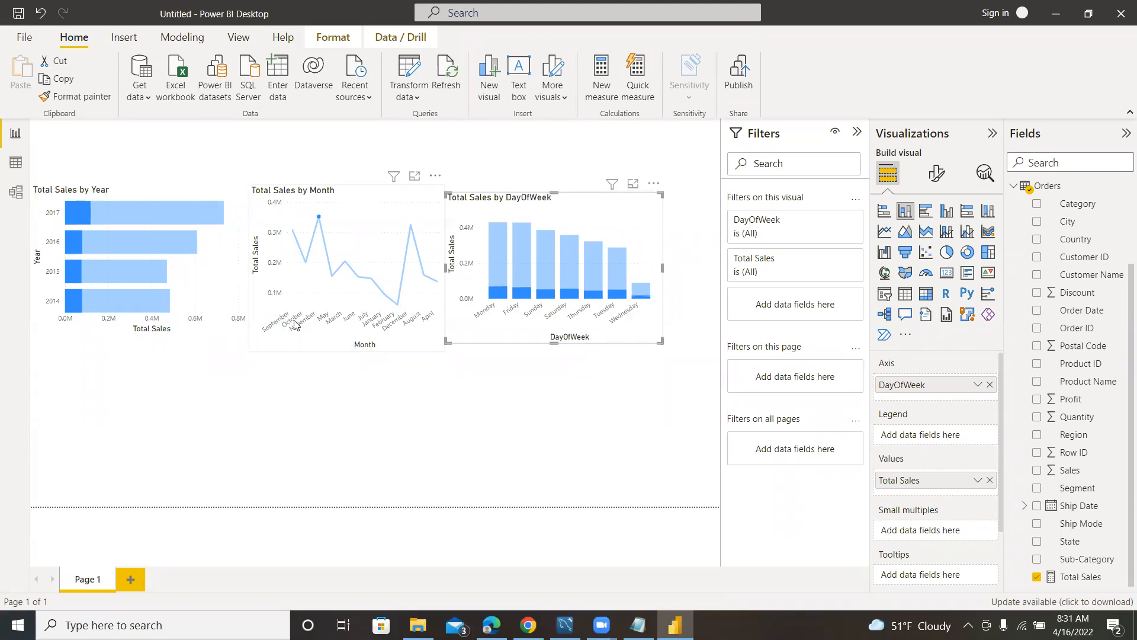
{"action": "left_click", "coordinate": [302, 329]}
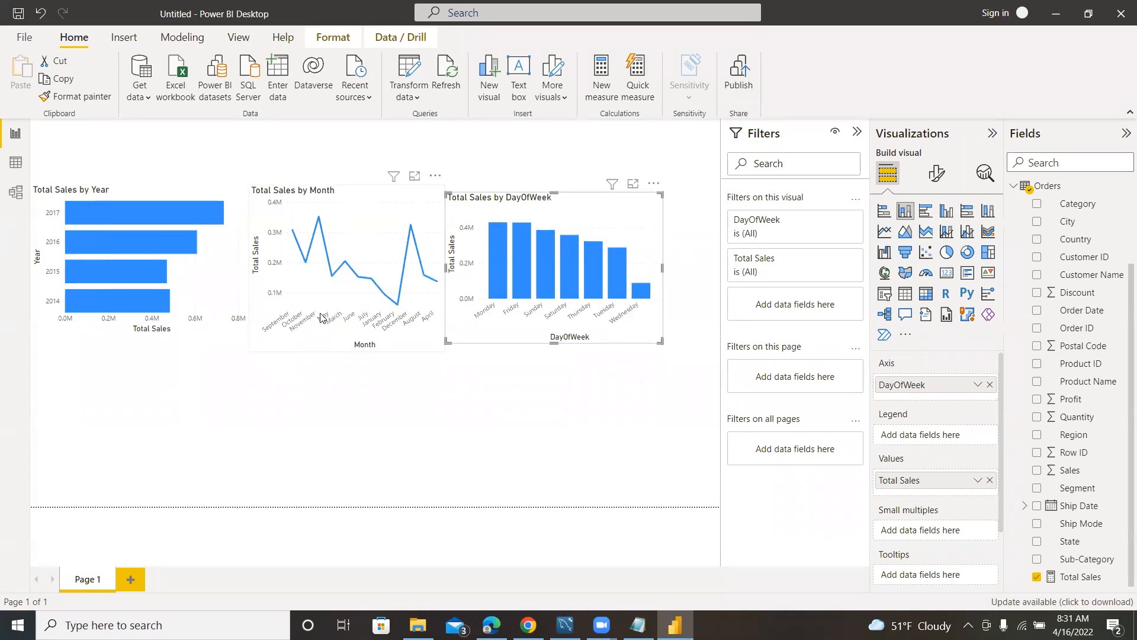
{"action": "left_click", "coordinate": [325, 318]}
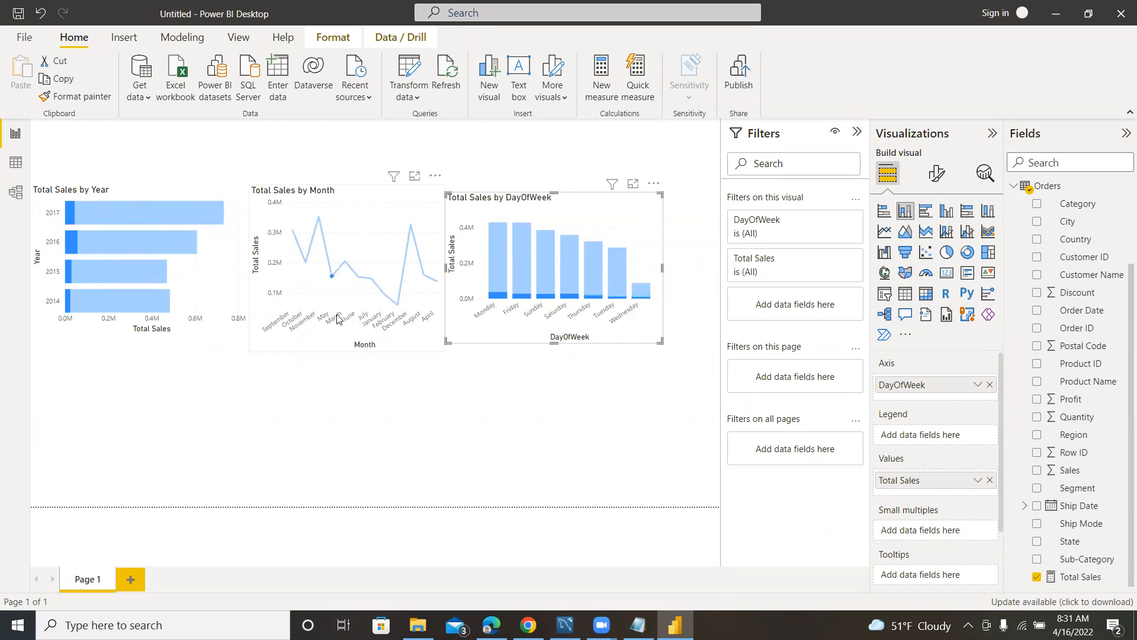
{"action": "left_click", "coordinate": [338, 319]}
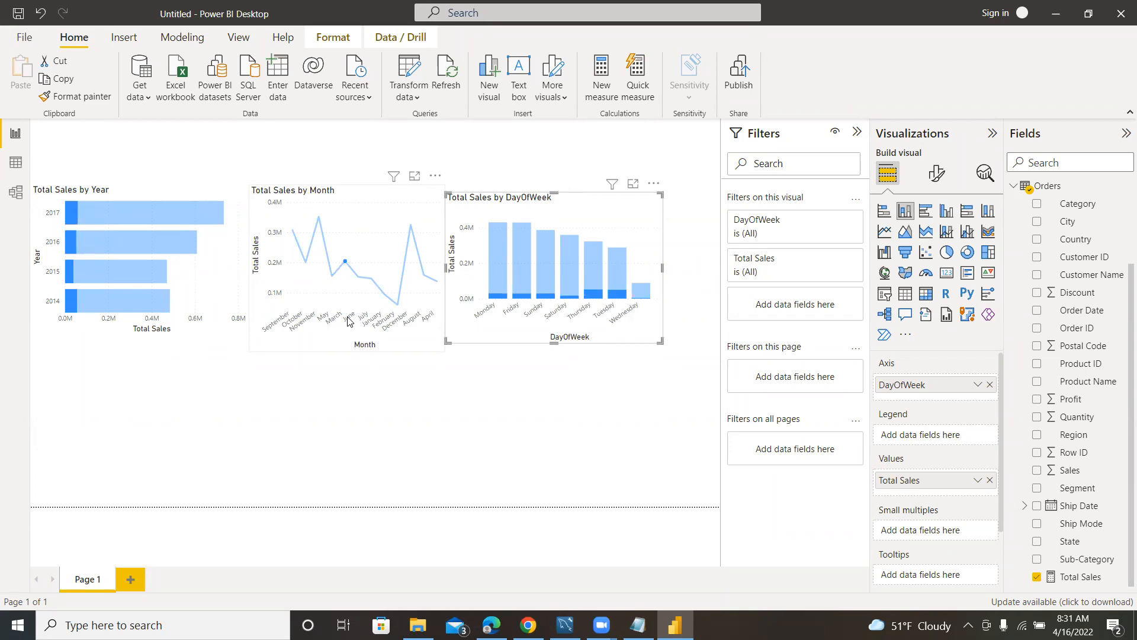
{"action": "left_click", "coordinate": [374, 322]}
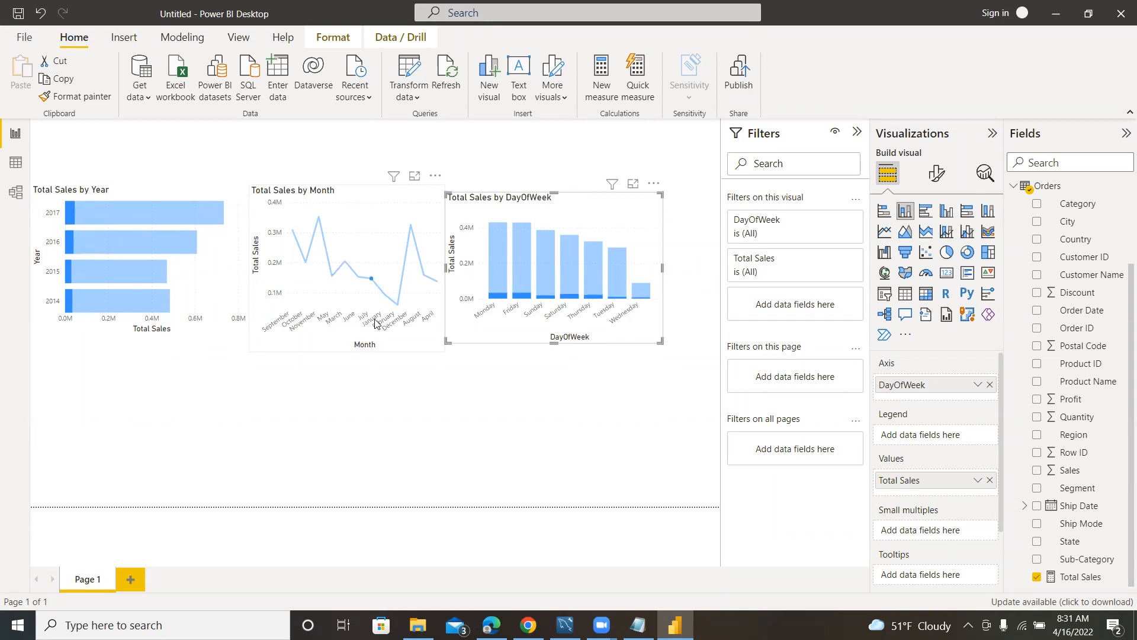
{"action": "left_click", "coordinate": [391, 327]}
{"action": "left_click", "coordinate": [391, 325]}
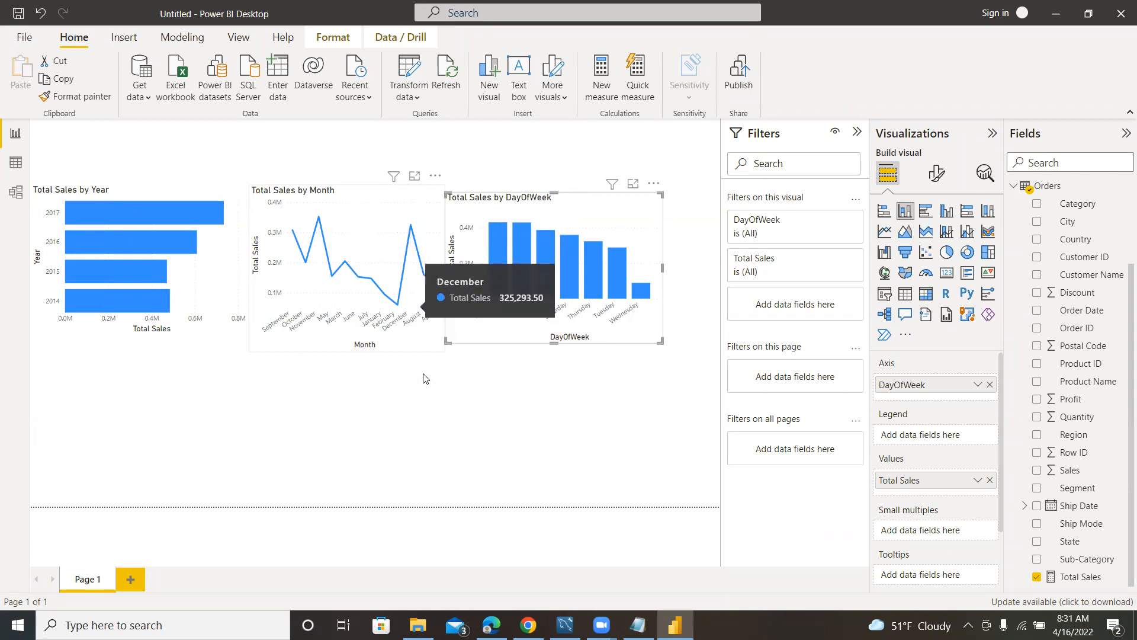
{"action": "left_click", "coordinate": [402, 317]}
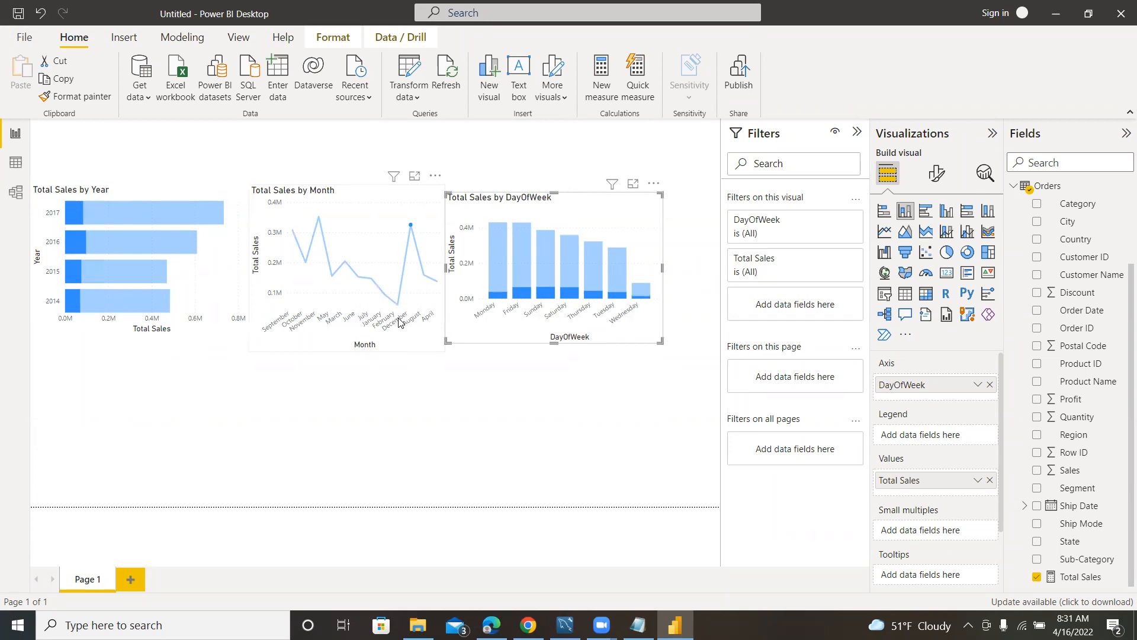
{"action": "left_click", "coordinate": [412, 327]}
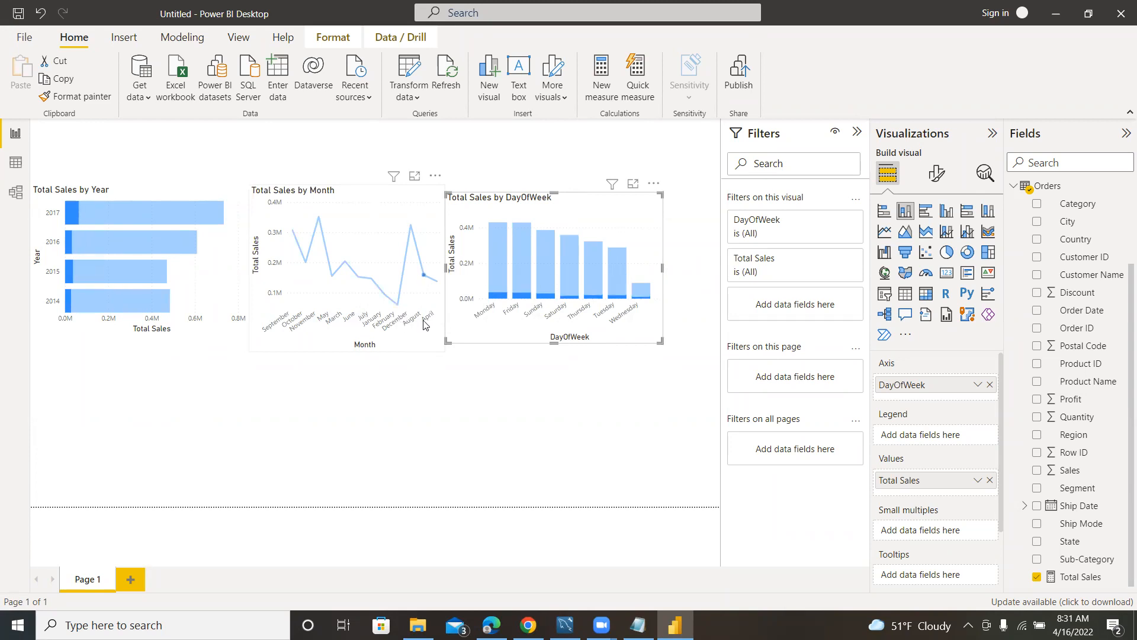
{"action": "left_click", "coordinate": [424, 323]}
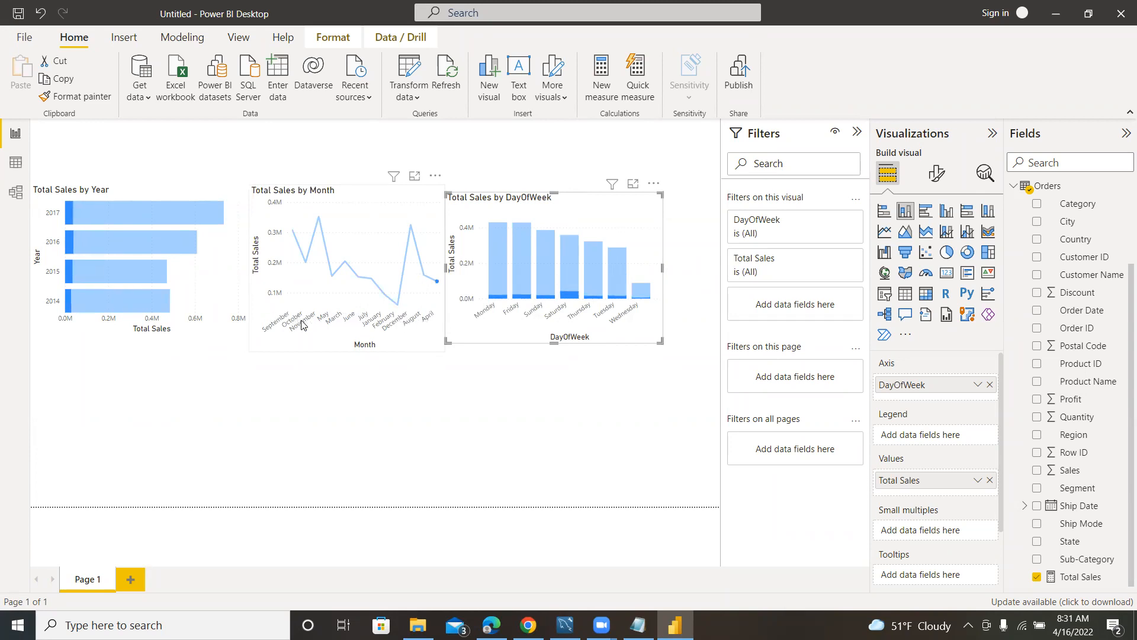
{"action": "left_click", "coordinate": [270, 345]}
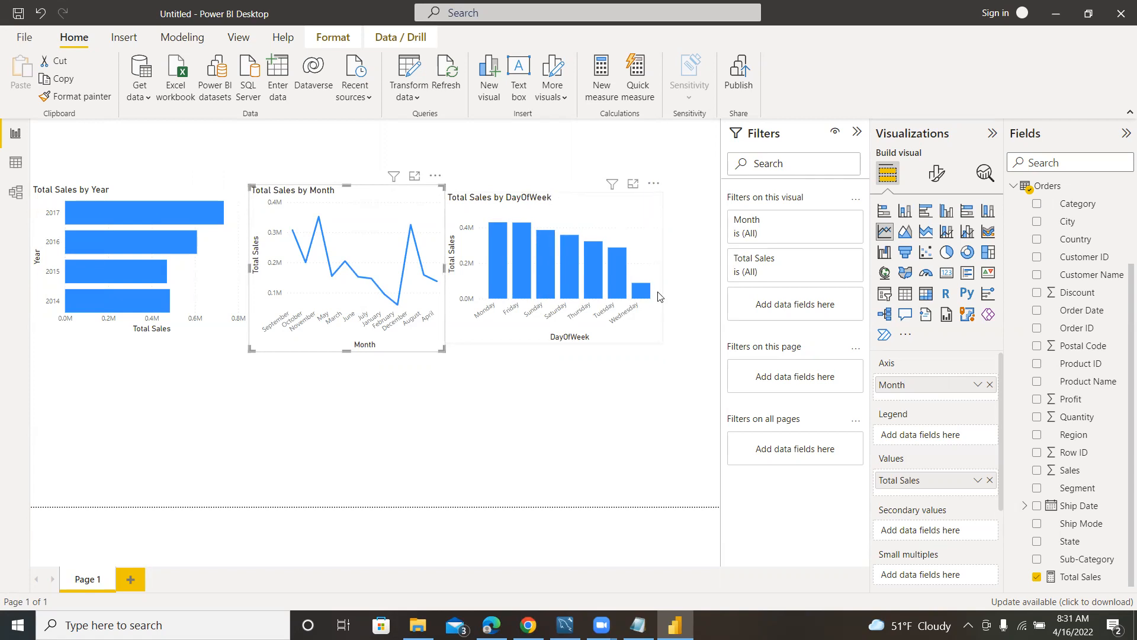
Enlarge the Total Sales by DayOfWeek chart slightly so its top edge lines up with the neighbouring charts.
{"action": "left_click", "coordinate": [649, 332]}
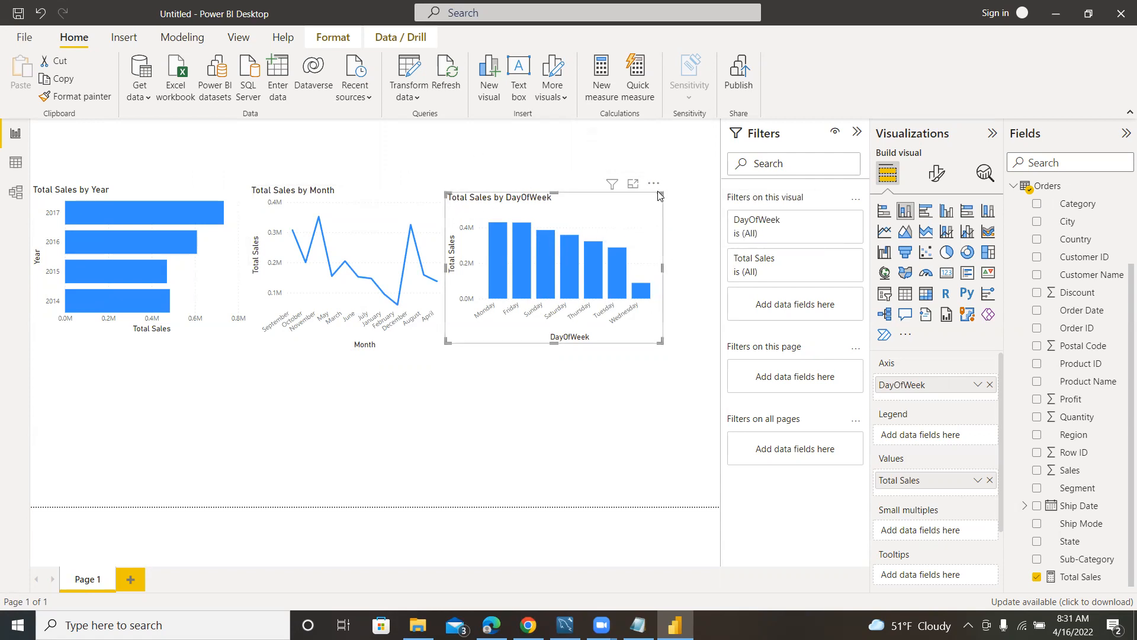
{"action": "left_click_drag", "start_coordinate": [661, 196], "coordinate": [667, 188]}
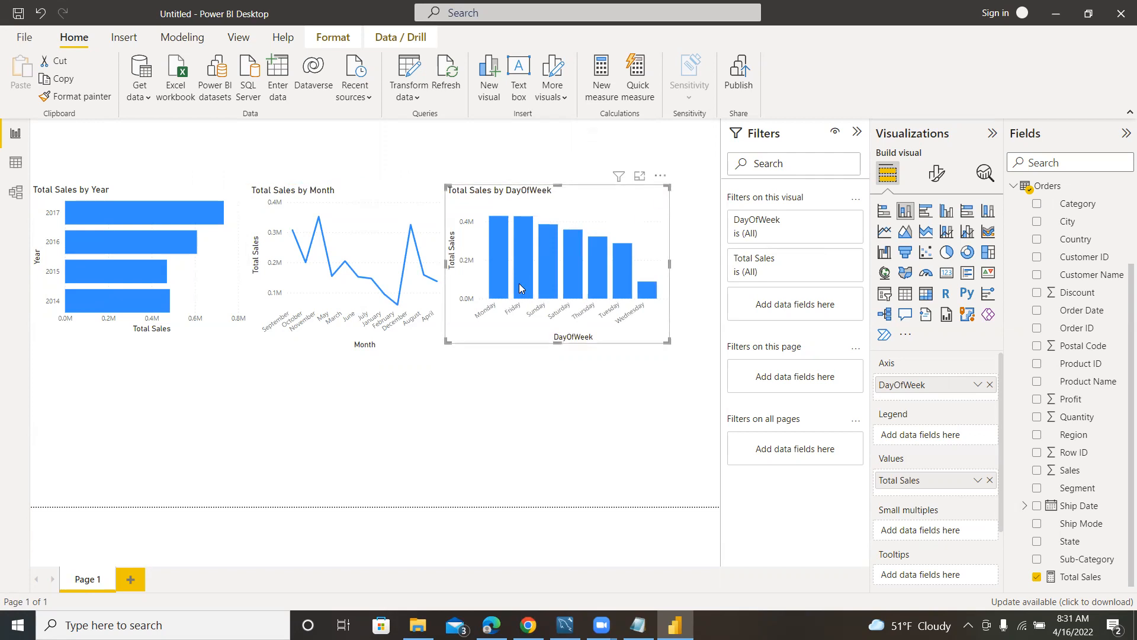
{"action": "left_click", "coordinate": [256, 417]}
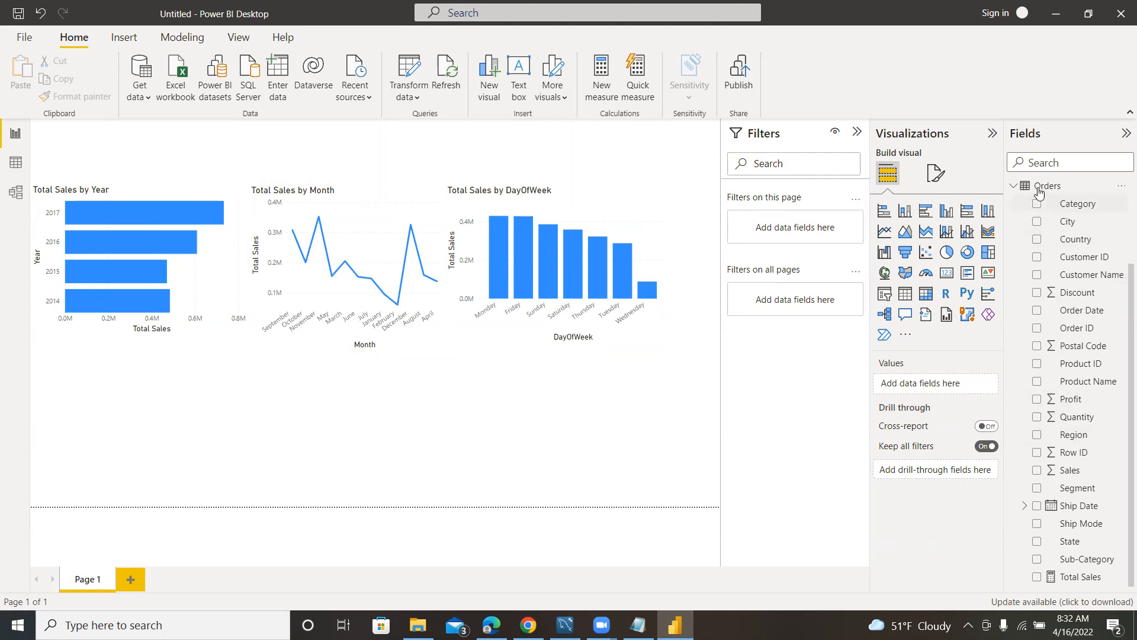
Add a slicer for the Year field of the Date table and set it to the List style.
{"action": "left_click", "coordinate": [1014, 186]}
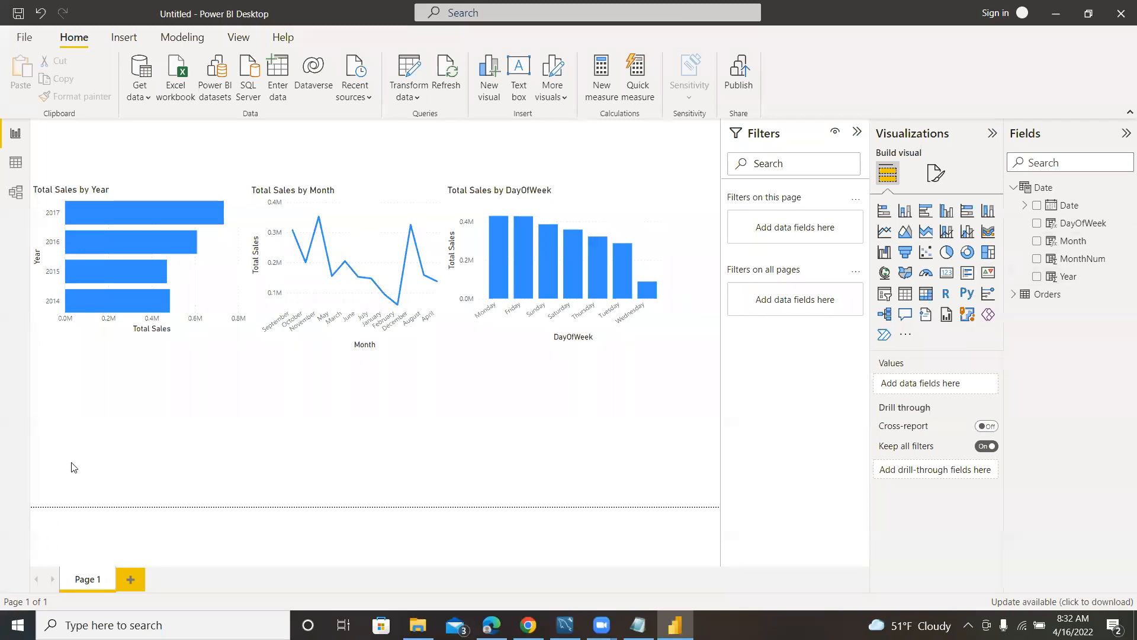
{"action": "left_click", "coordinate": [1036, 277]}
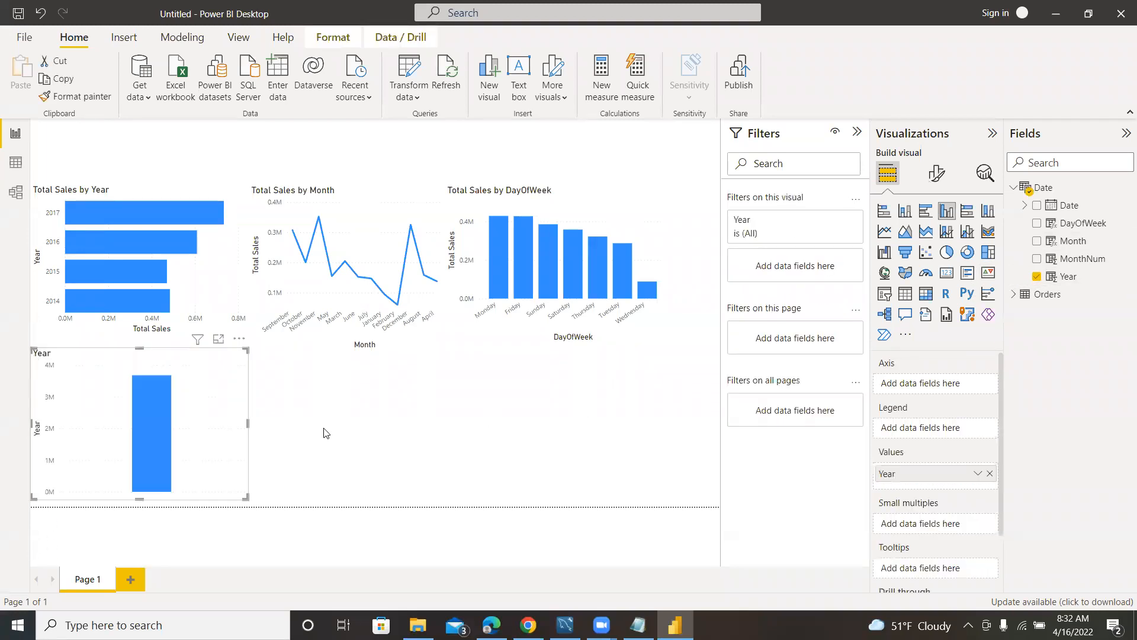
{"action": "left_click", "coordinate": [885, 294]}
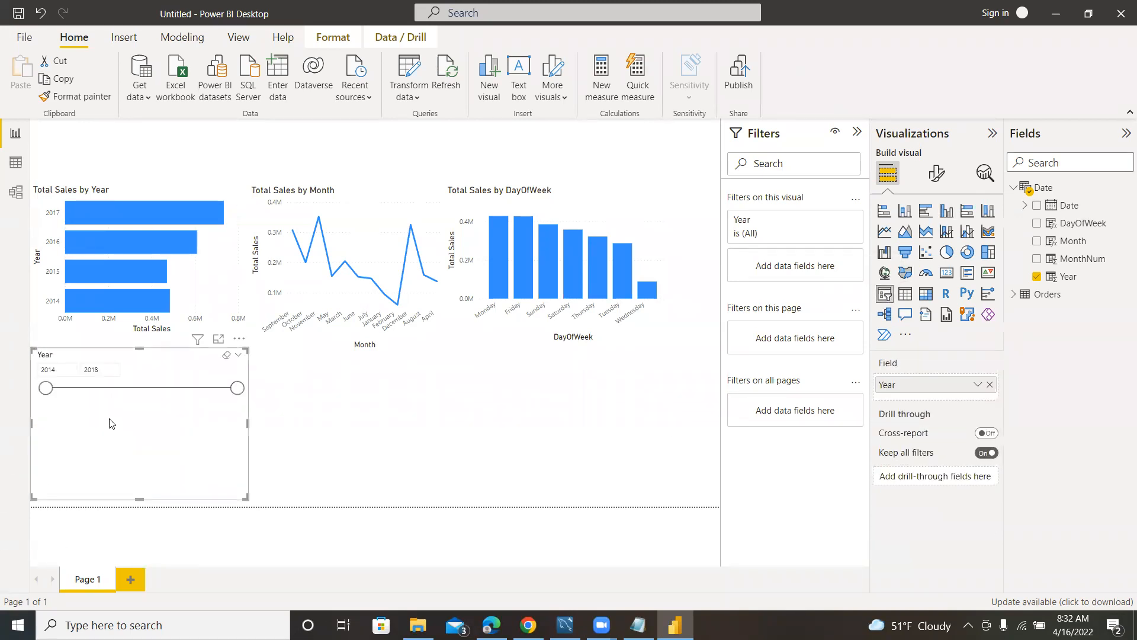
{"action": "left_click", "coordinate": [238, 355]}
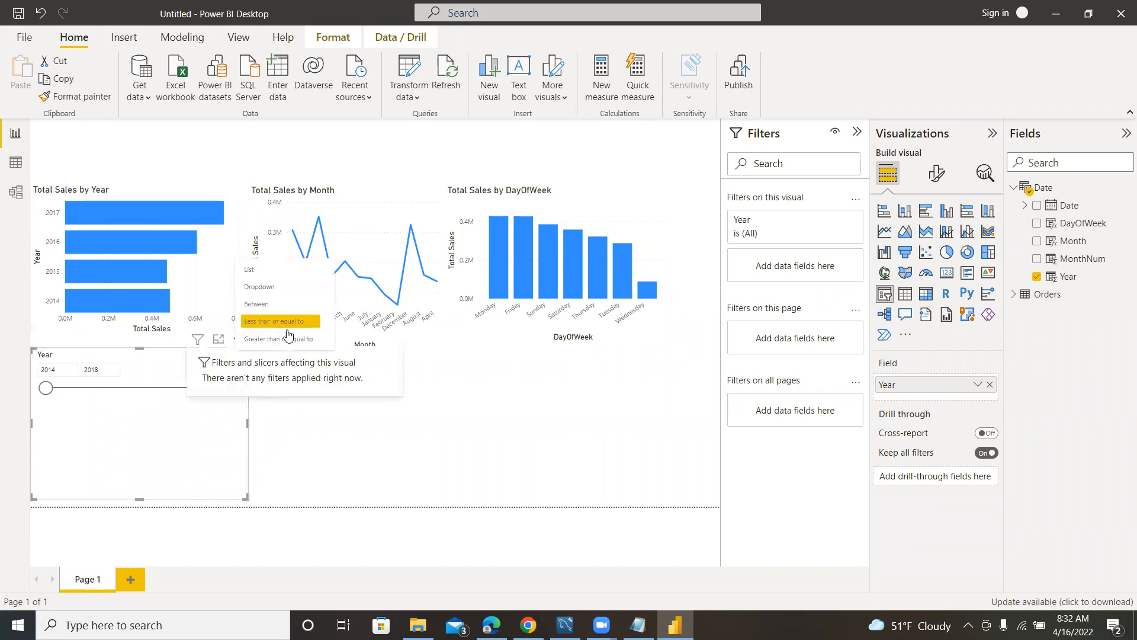
{"action": "left_click", "coordinate": [250, 272]}
Shrink the Year slicer around its list of years and move it beside the Total Sales by DayOfWeek chart.
{"action": "left_click_drag", "start_coordinate": [247, 496], "coordinate": [70, 441]}
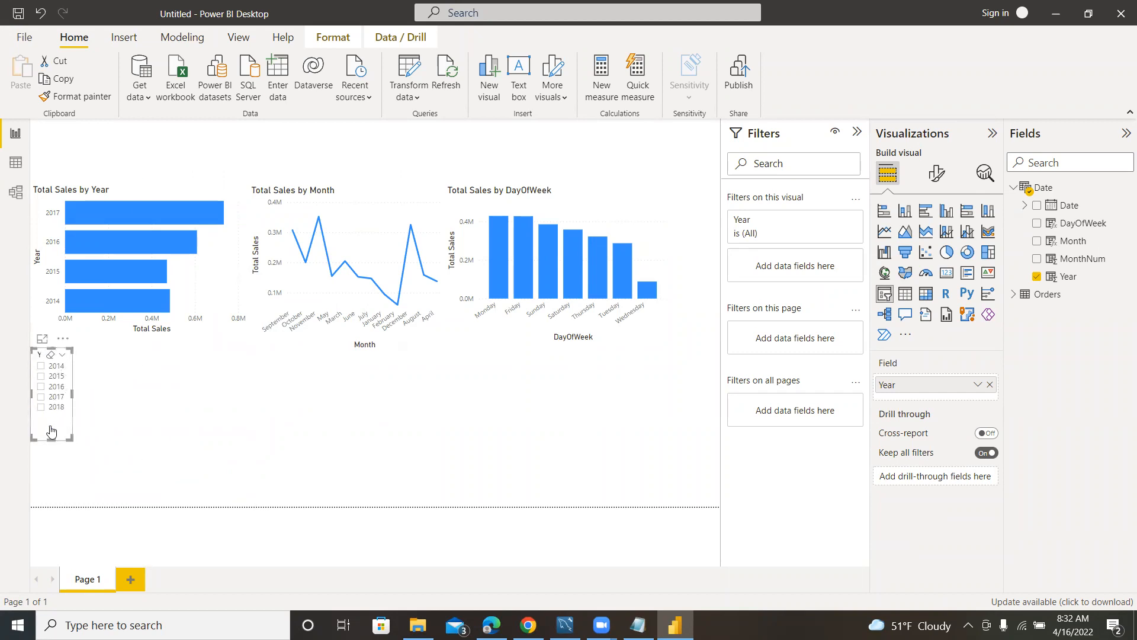
{"action": "left_click_drag", "start_coordinate": [65, 347], "coordinate": [738, 196]}
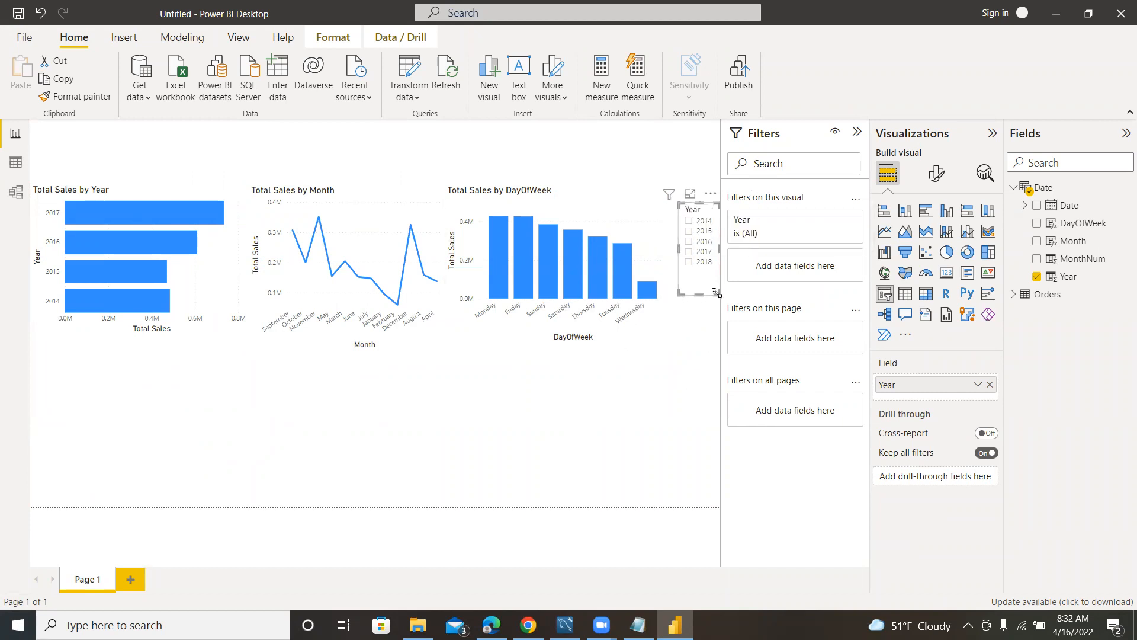
Lengthen the Year slicer downward and try it by filtering the charts to individual years, including 2014 and 2018.
{"action": "left_click_drag", "start_coordinate": [717, 294], "coordinate": [717, 328]}
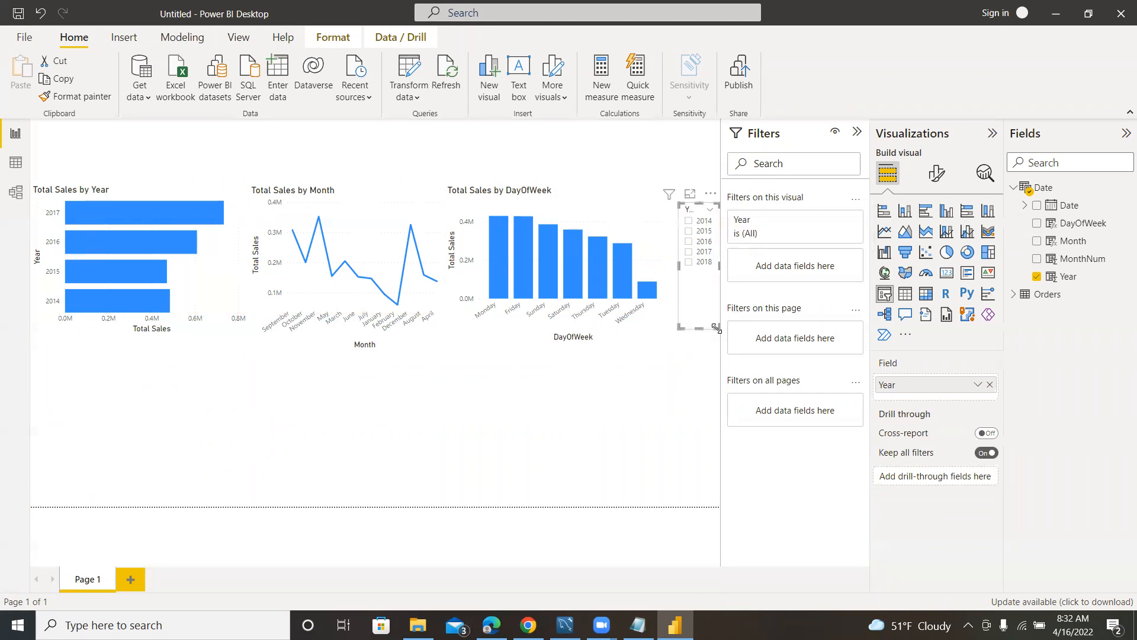
{"action": "left_click", "coordinate": [689, 221]}
{"action": "left_click", "coordinate": [688, 231]}
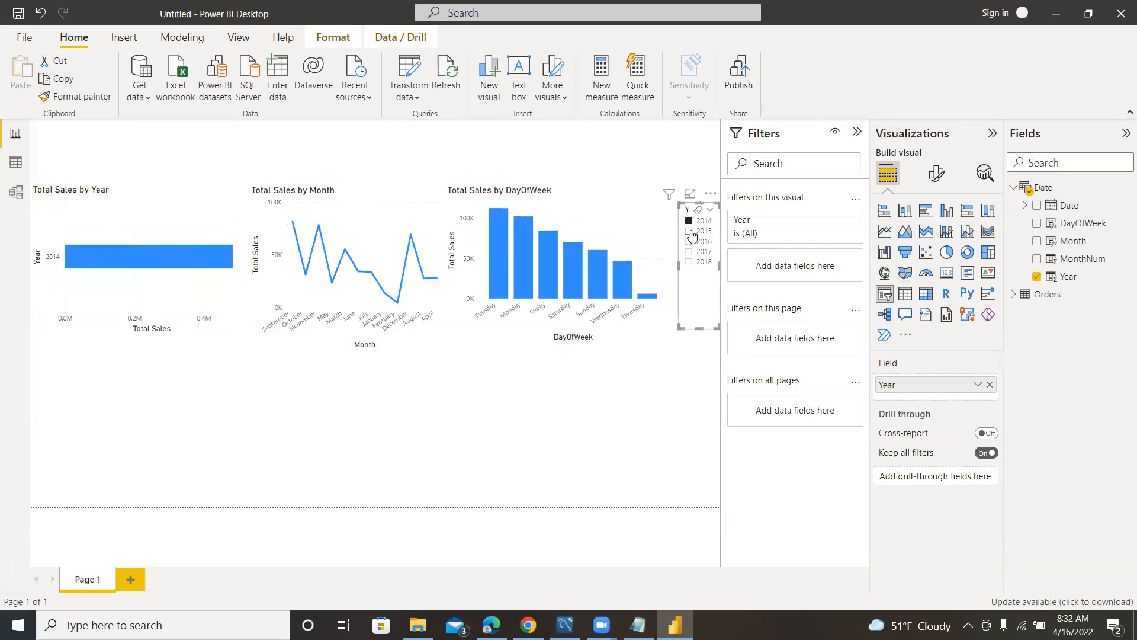
{"action": "left_click", "coordinate": [688, 251]}
{"action": "left_click", "coordinate": [688, 263]}
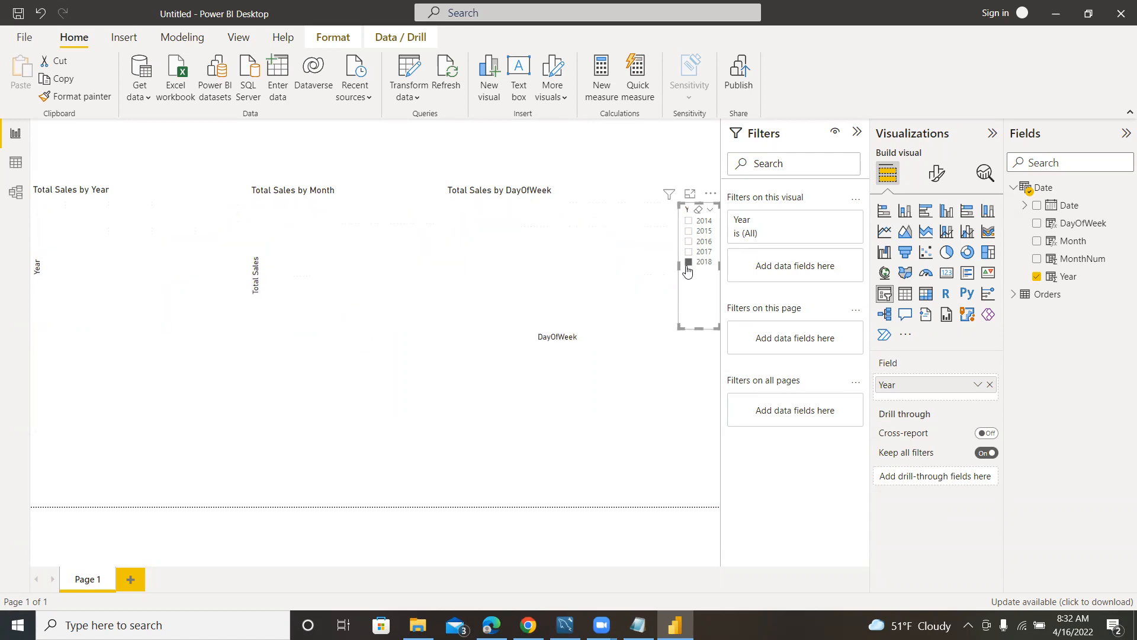
{"action": "left_click", "coordinate": [688, 221]}
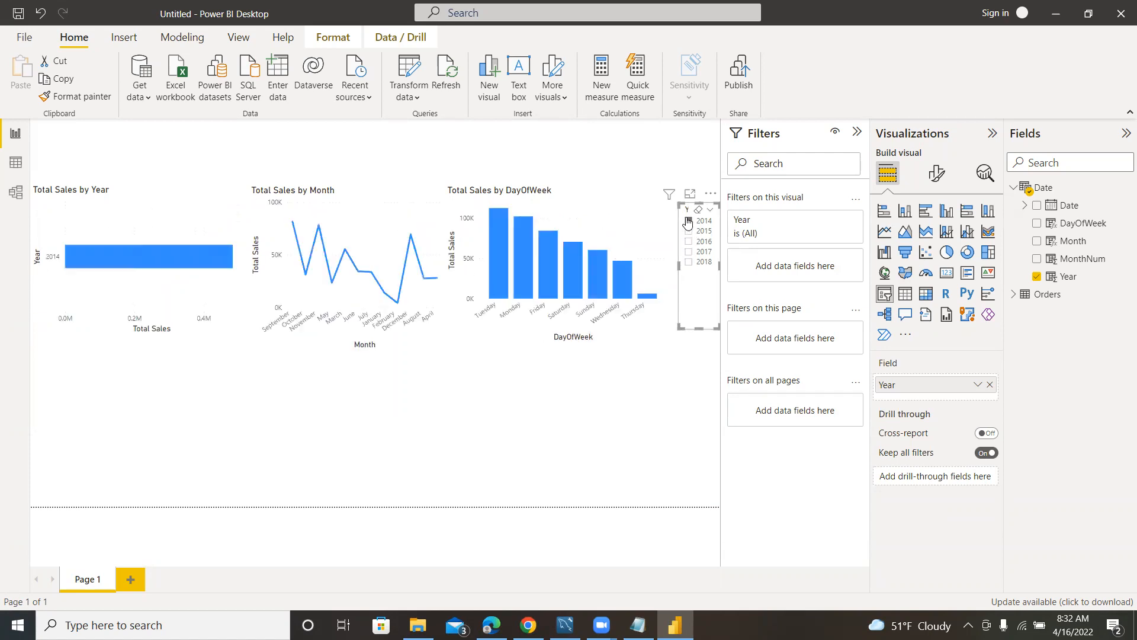
{"action": "left_click", "coordinate": [688, 262]}
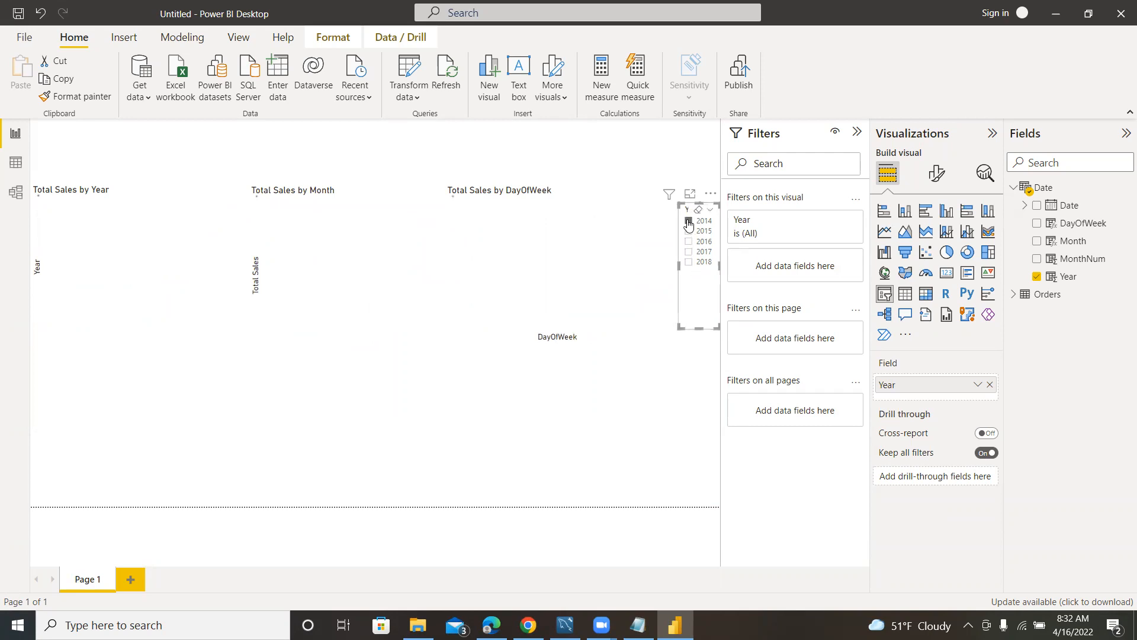
Filter the charts by 2014, 2015, 2016 and 2017 in turn with the Year slicer, and clear the year selection.
{"action": "left_click", "coordinate": [688, 222]}
{"action": "left_click", "coordinate": [690, 232]}
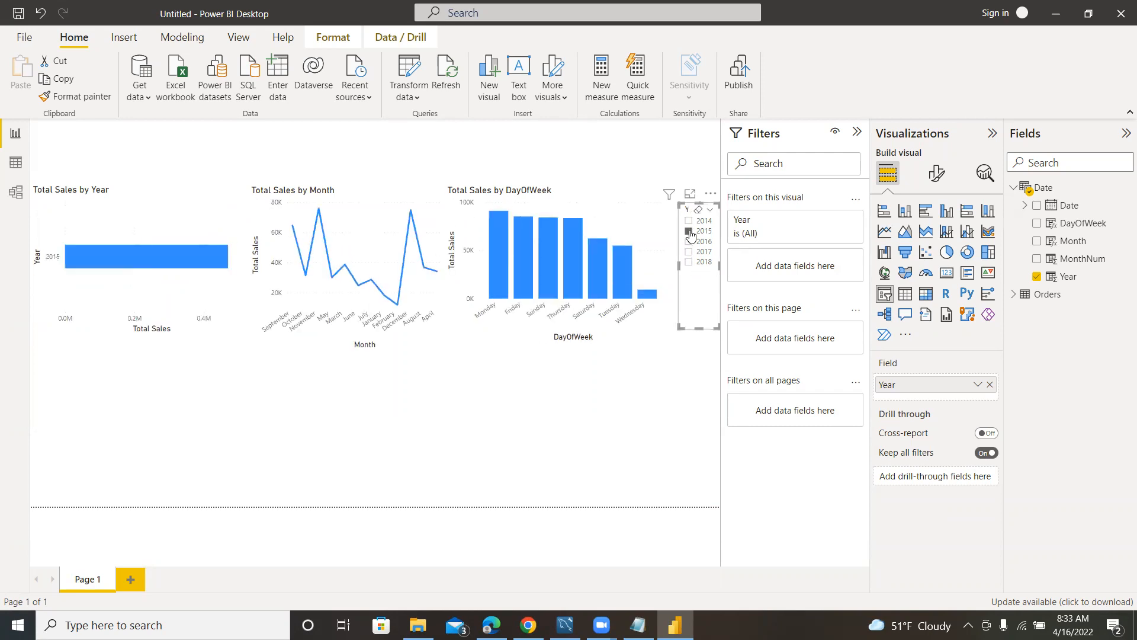
{"action": "left_click", "coordinate": [690, 242]}
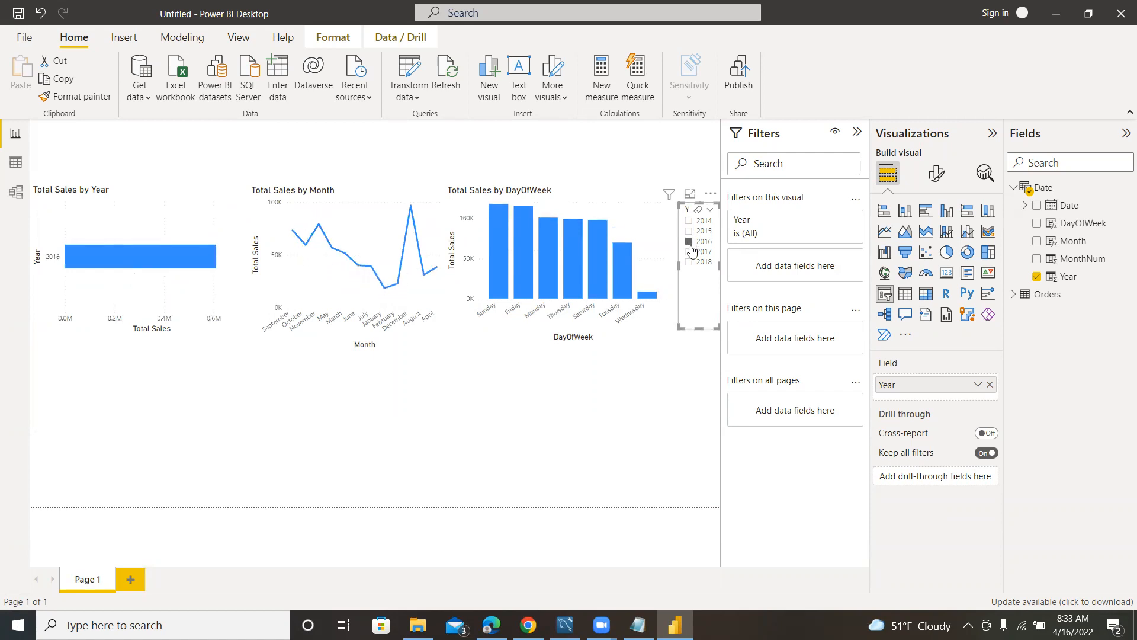
{"action": "left_click", "coordinate": [689, 253]}
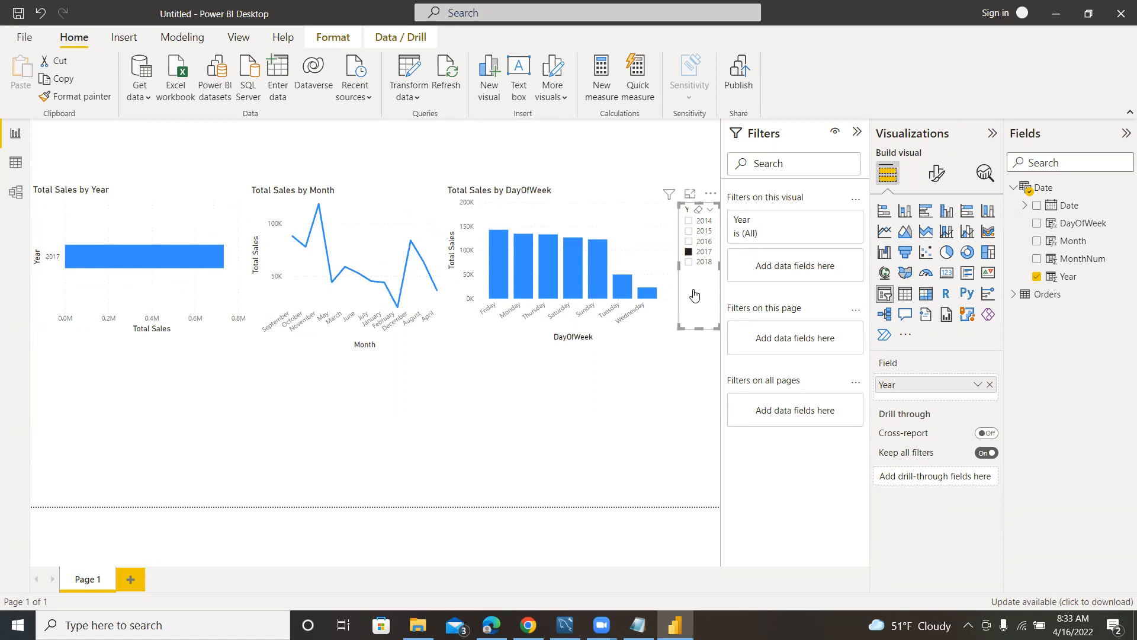
{"action": "left_click", "coordinate": [710, 211]}
{"action": "left_click", "coordinate": [652, 155]}
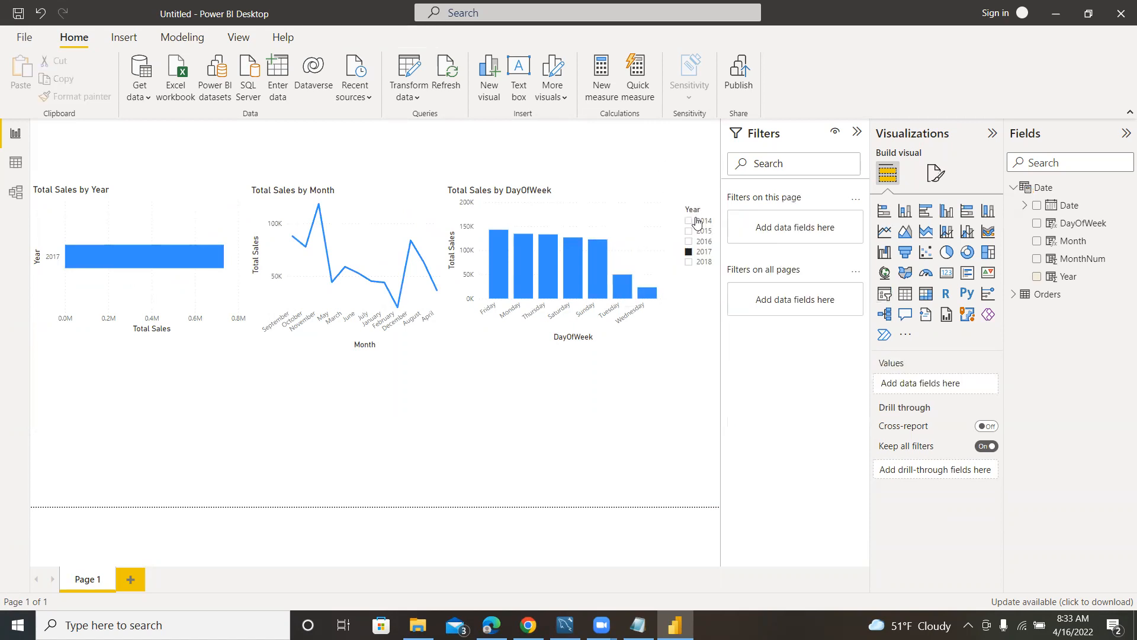
{"action": "left_click", "coordinate": [690, 221]}
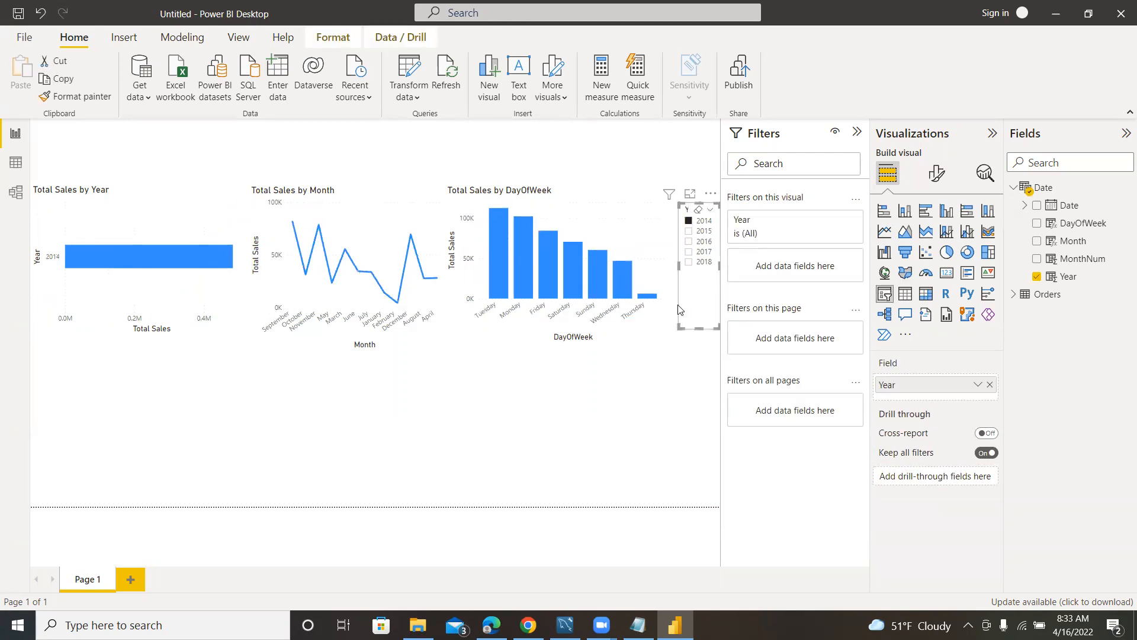
{"action": "left_click", "coordinate": [689, 220]}
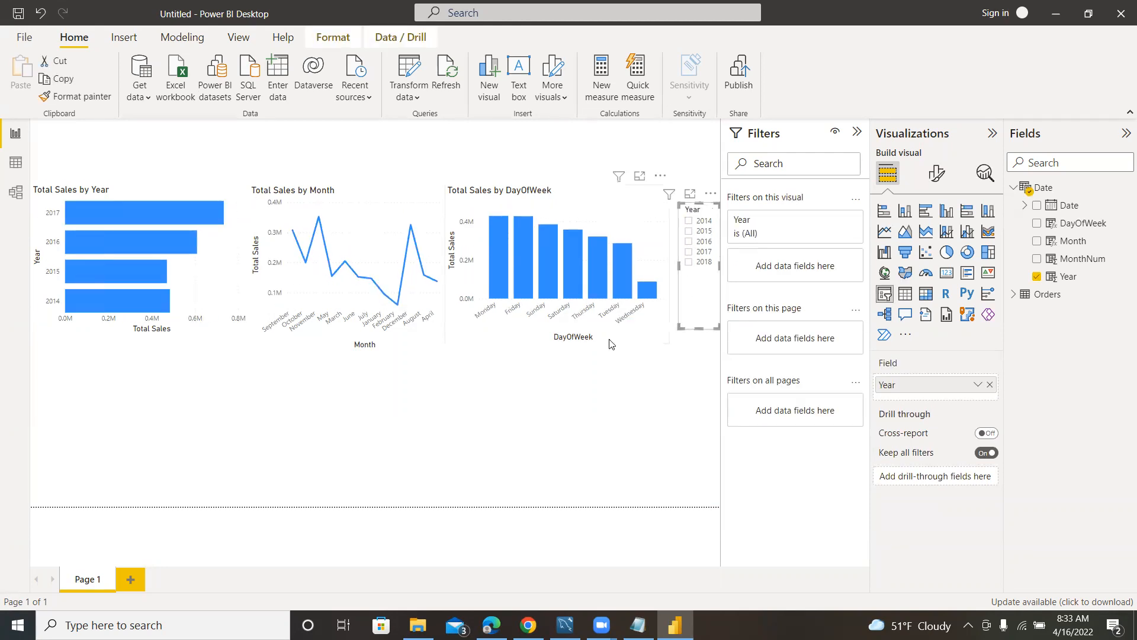
{"action": "left_click", "coordinate": [469, 420]}
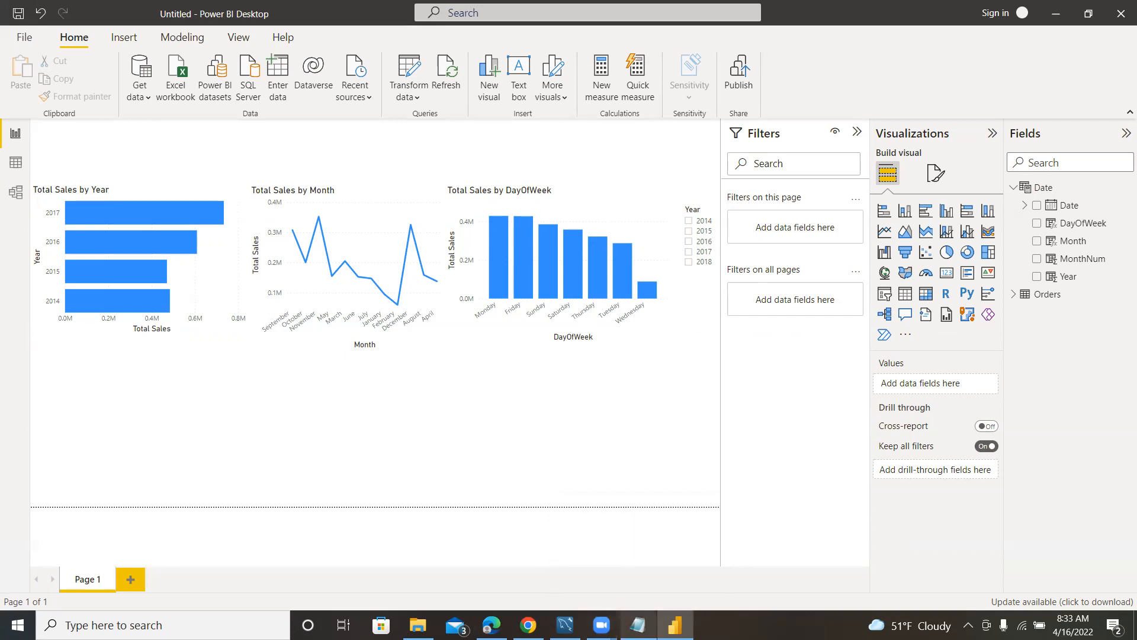
Check the product category question in the sales-questions notes in Notepad, and return to the Power BI report.
{"action": "mouse_move", "coordinate": [638, 625]}
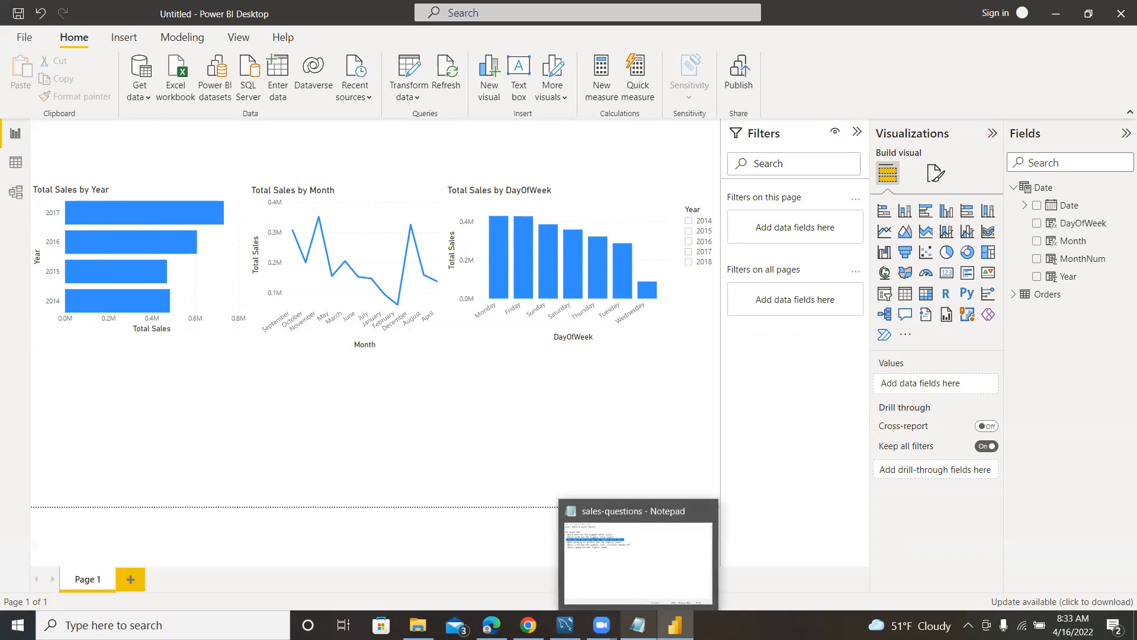
{"action": "left_click", "coordinate": [640, 572]}
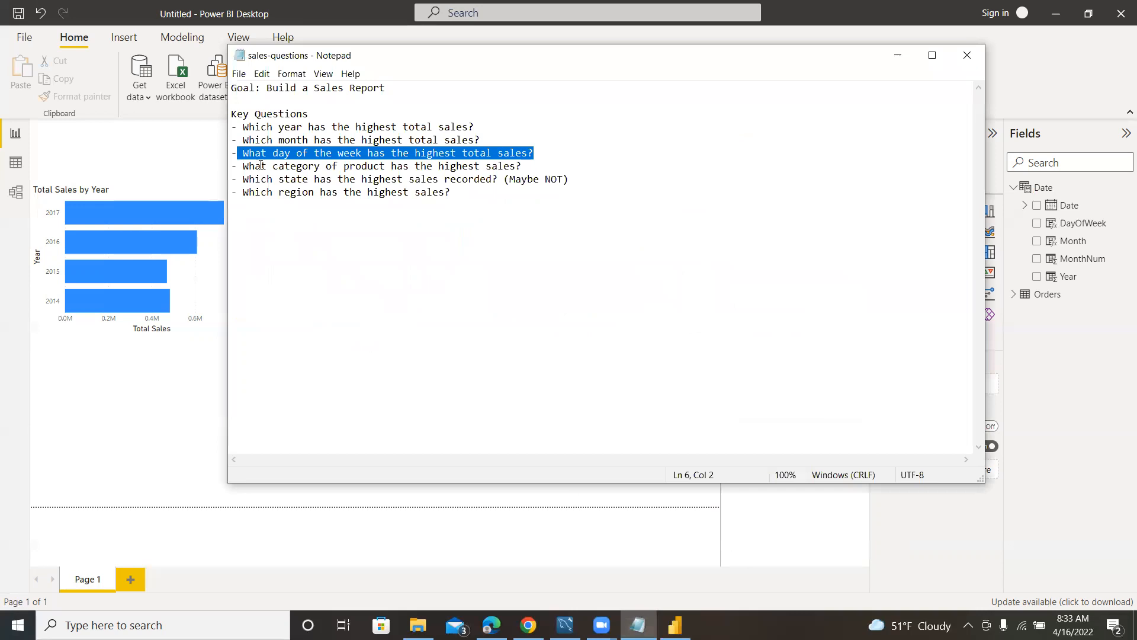
{"action": "mouse_move", "coordinate": [240, 178]}
{"action": "left_mouse_down"}
{"action": "mouse_move", "coordinate": [474, 178]}
{"action": "mouse_move", "coordinate": [522, 168]}
{"action": "mouse_move", "coordinate": [240, 167]}
{"action": "left_mouse_up"}
{"action": "left_click", "coordinate": [147, 391]}
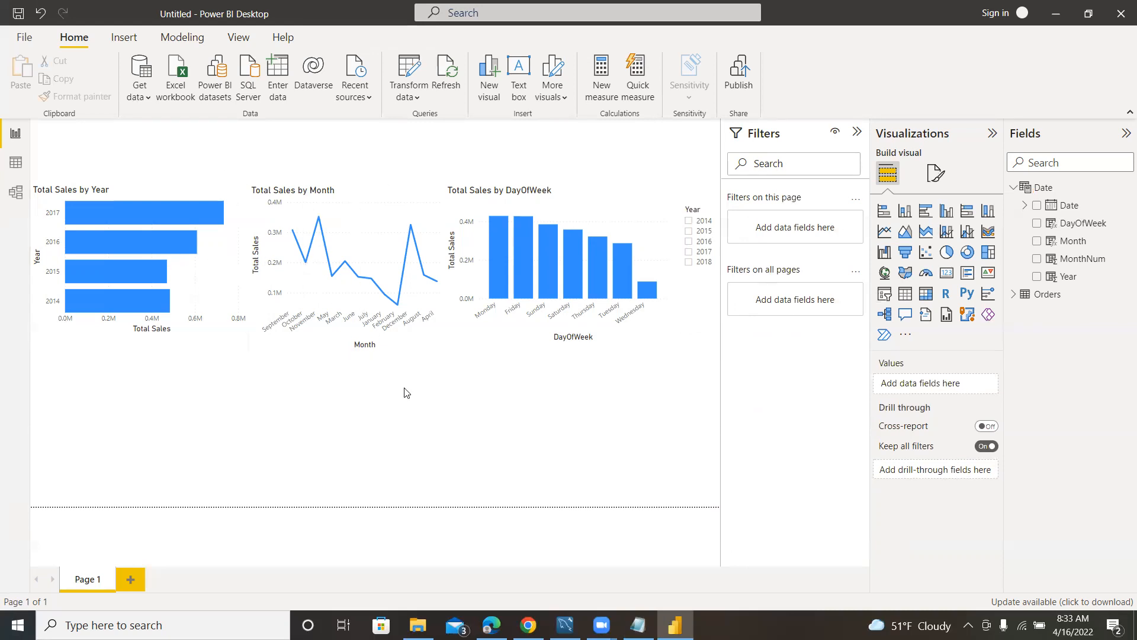
{"action": "left_click", "coordinate": [638, 625]}
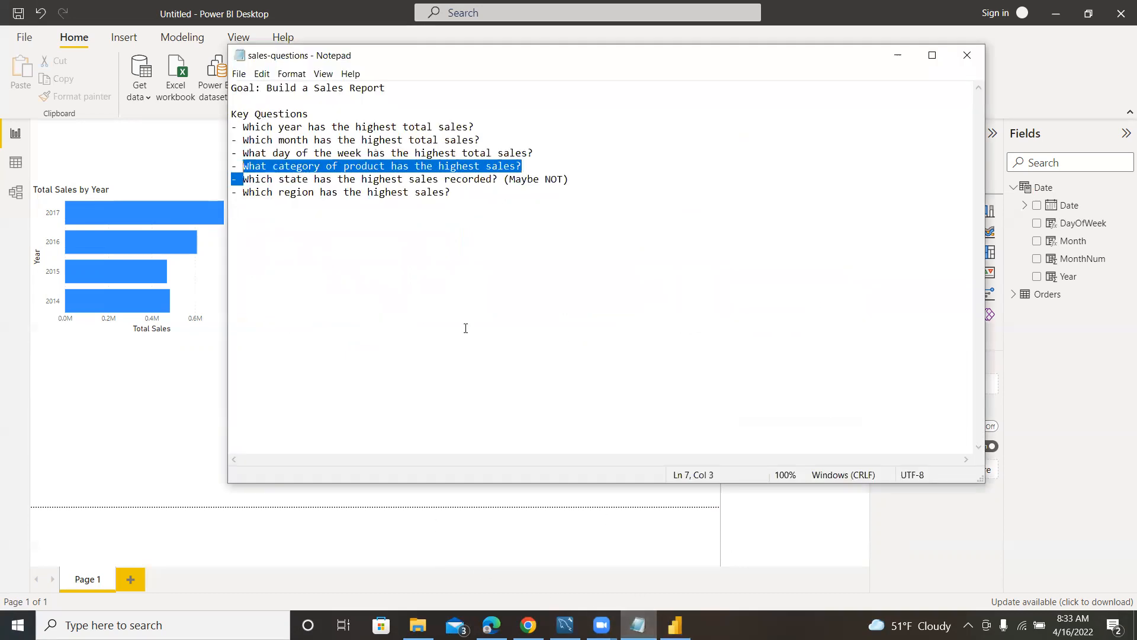
{"action": "left_click", "coordinate": [144, 407]}
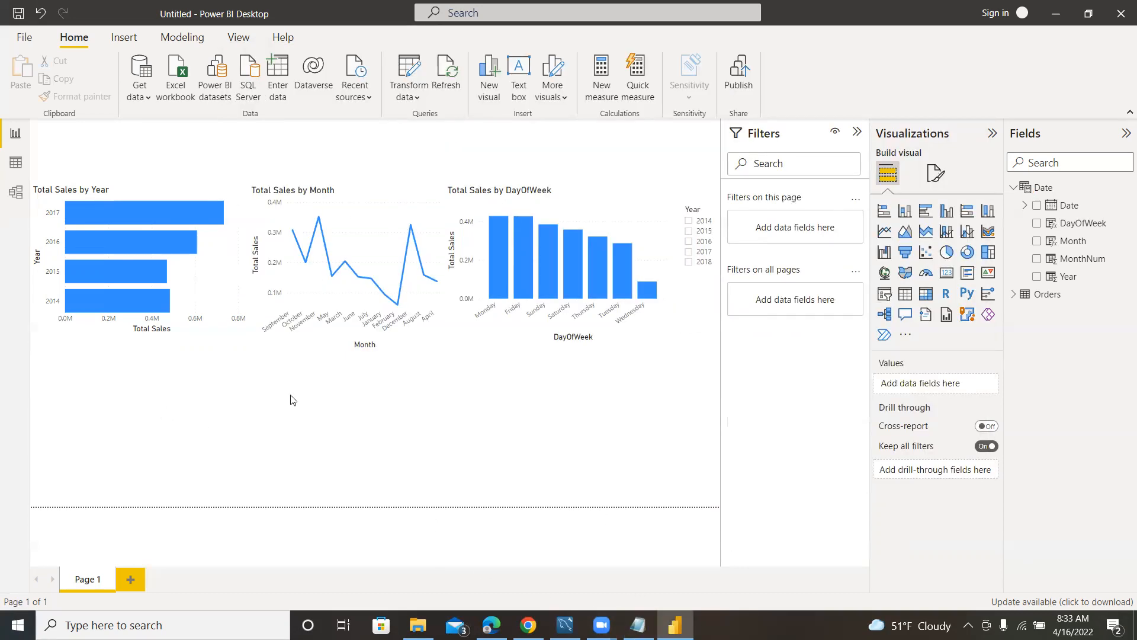
Add a donut chart of Total Sales by Category below the Total Sales by Year chart and size it to reach the page's lower edge.
{"action": "left_click", "coordinate": [1017, 297]}
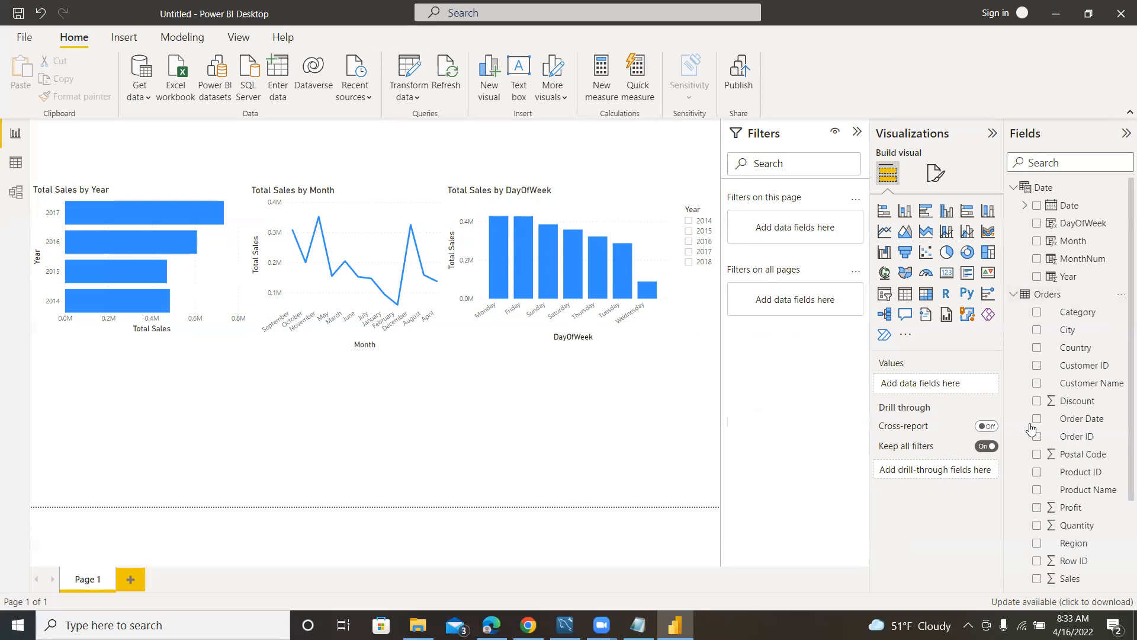
{"action": "scroll", "coordinate": [1096, 435], "scroll_direction": "down", "scroll_amount": 2}
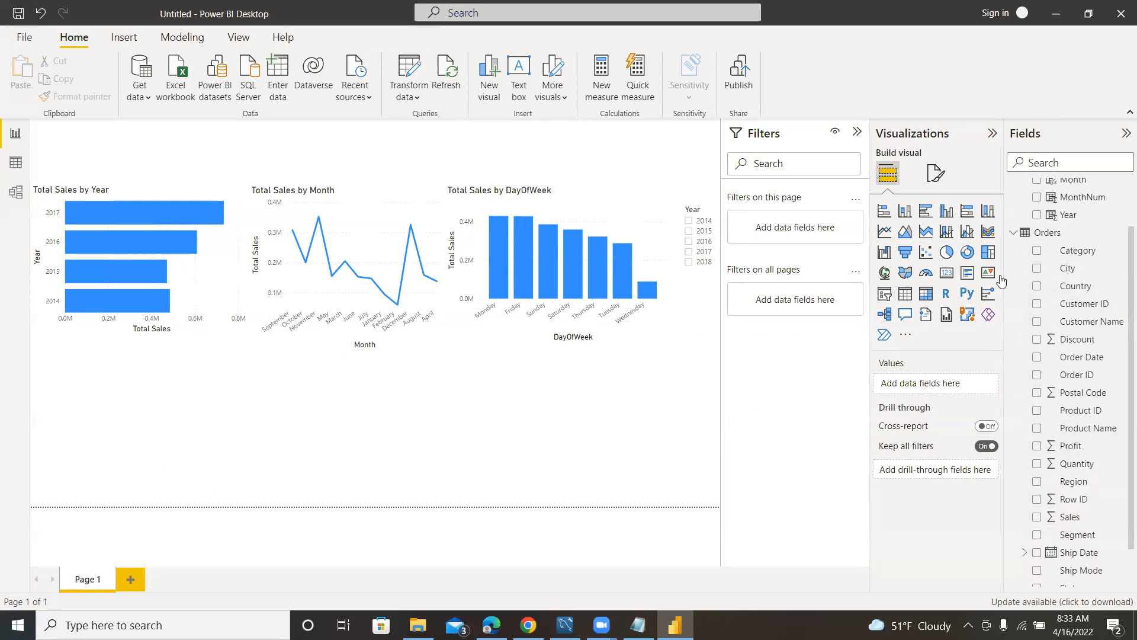
{"action": "left_click", "coordinate": [1037, 250]}
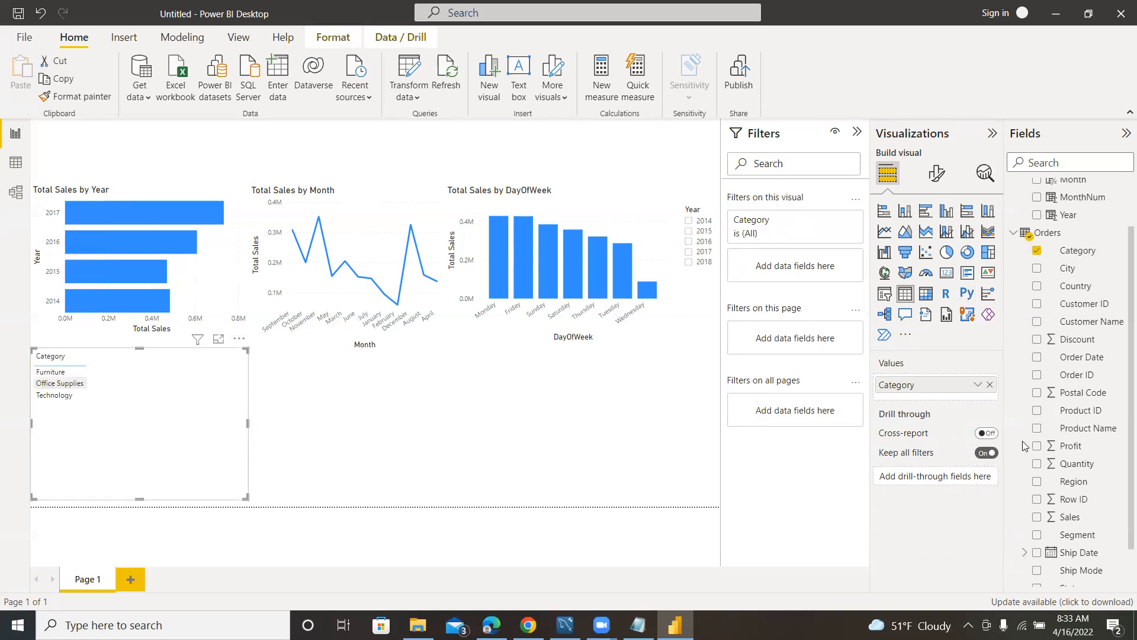
{"action": "scroll", "coordinate": [1067, 397], "scroll_direction": "down", "scroll_amount": 2}
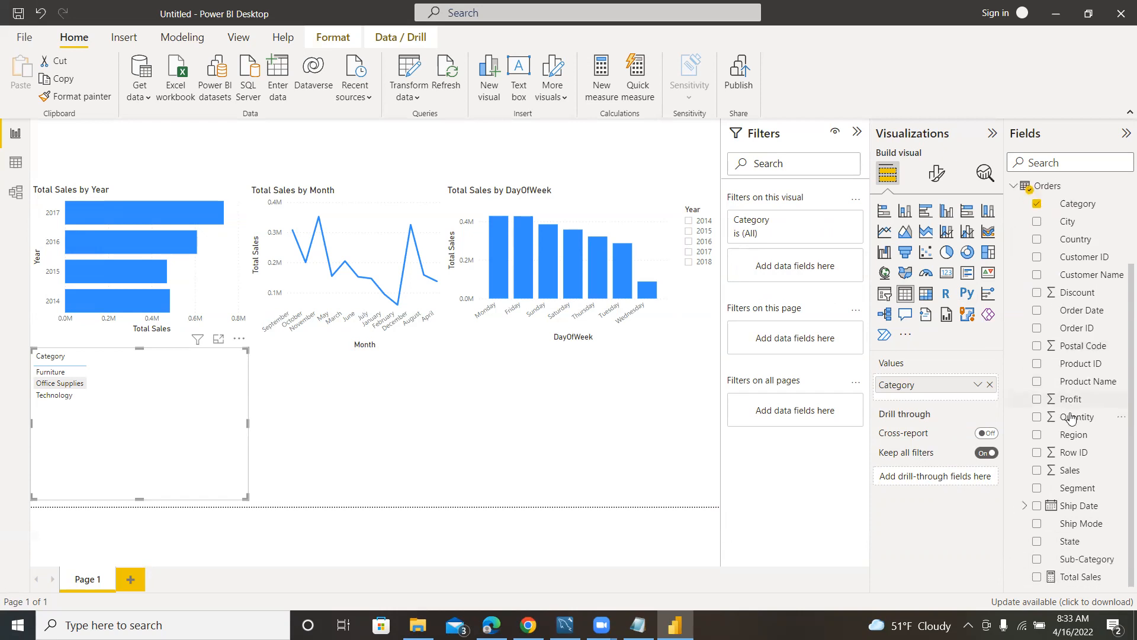
{"action": "left_click", "coordinate": [1037, 577]}
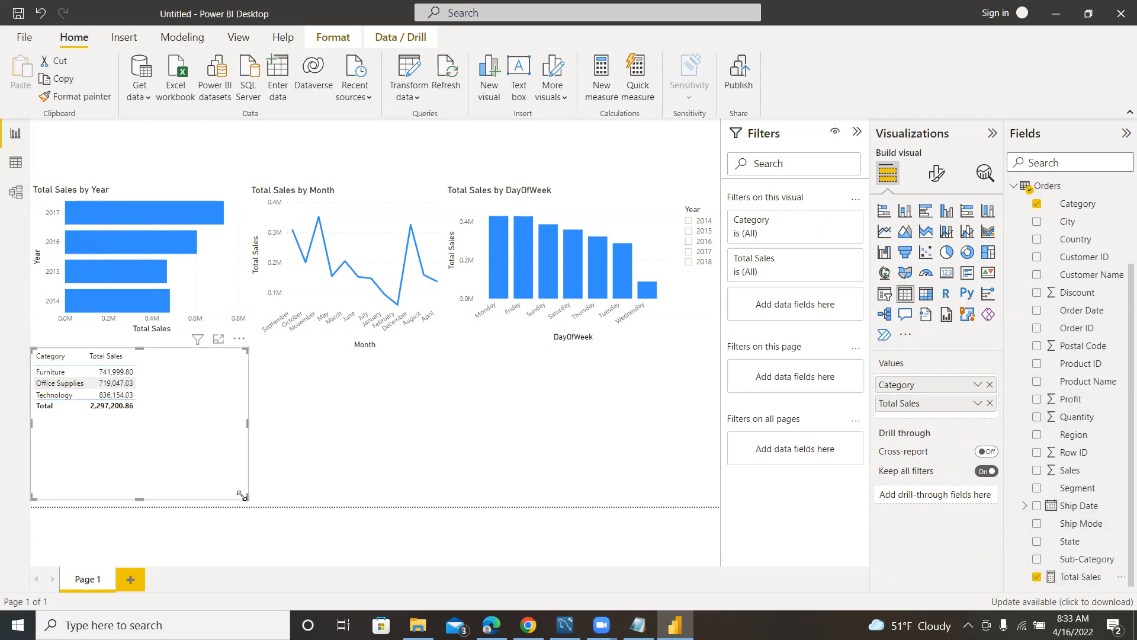
{"action": "left_click_drag", "start_coordinate": [243, 496], "coordinate": [195, 461]}
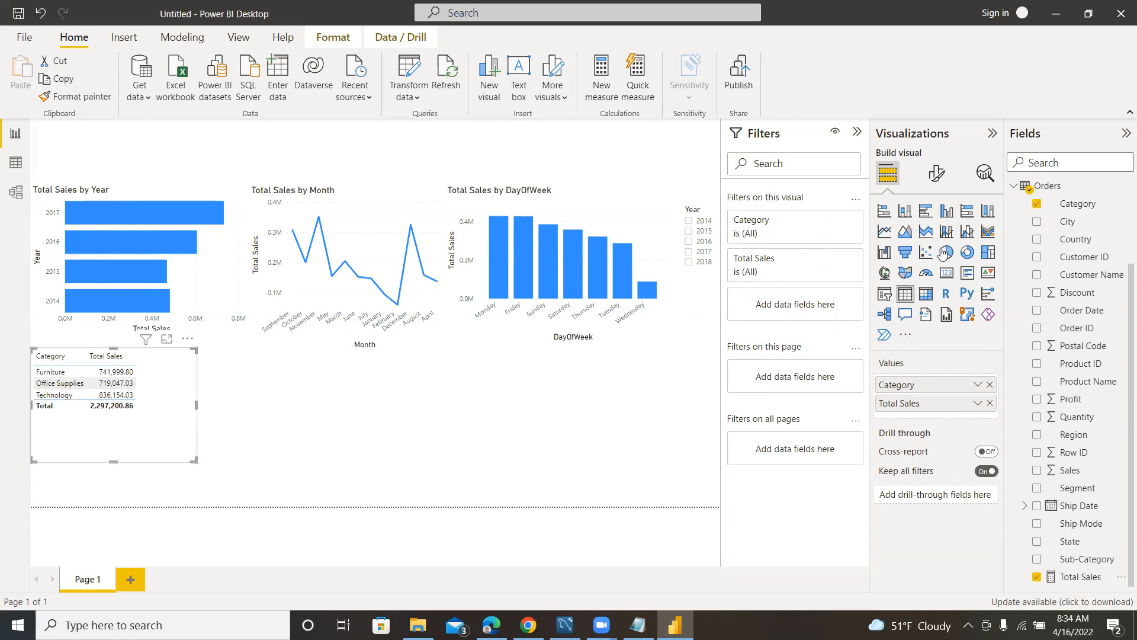
{"action": "left_click", "coordinate": [968, 253]}
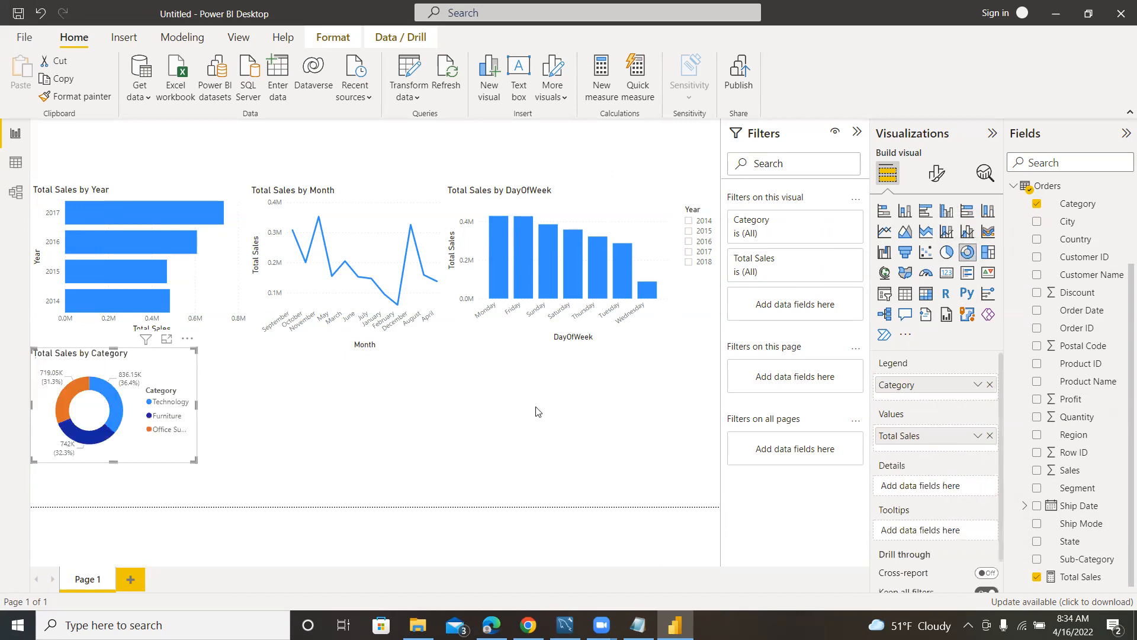
{"action": "mouse_move", "coordinate": [152, 361]}
{"action": "left_mouse_down"}
{"action": "mouse_move", "coordinate": [153, 379]}
{"action": "mouse_move", "coordinate": [156, 361]}
{"action": "left_mouse_up"}
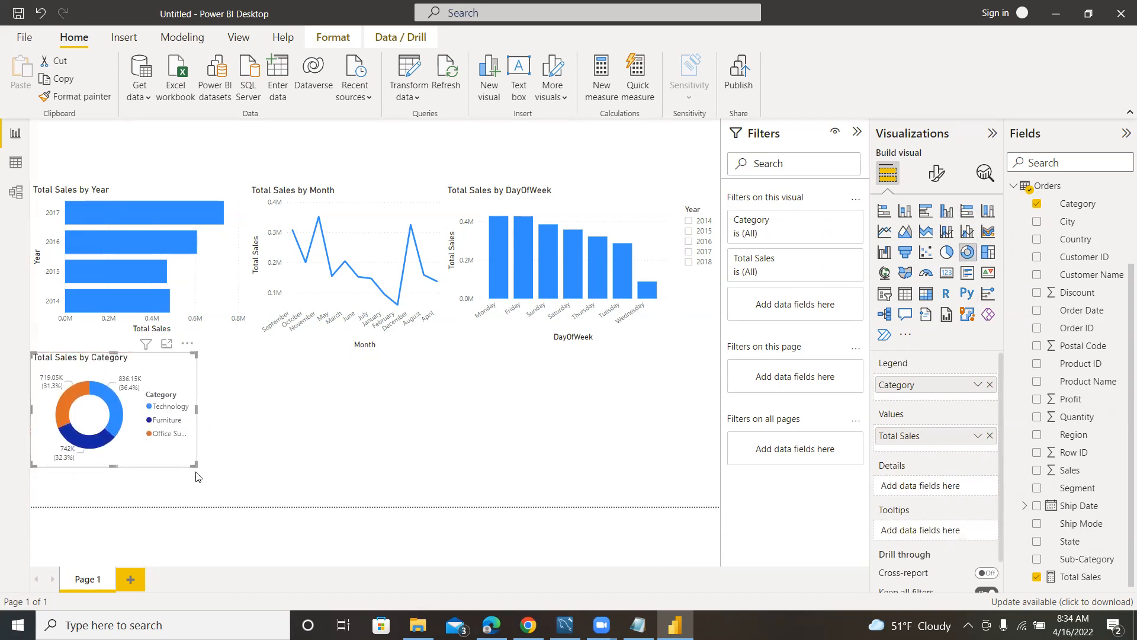
{"action": "left_click_drag", "start_coordinate": [195, 466], "coordinate": [202, 511]}
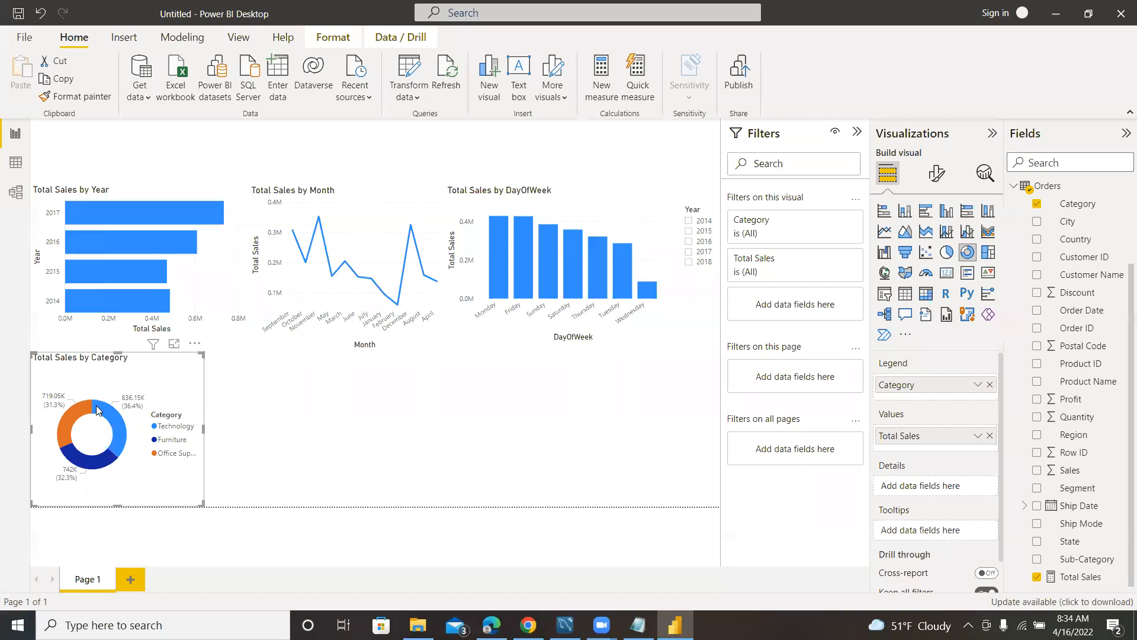
Examine each category's share in the donut chart and compare the report with the key questions in the Notepad notes.
{"action": "mouse_move", "coordinate": [125, 404]}
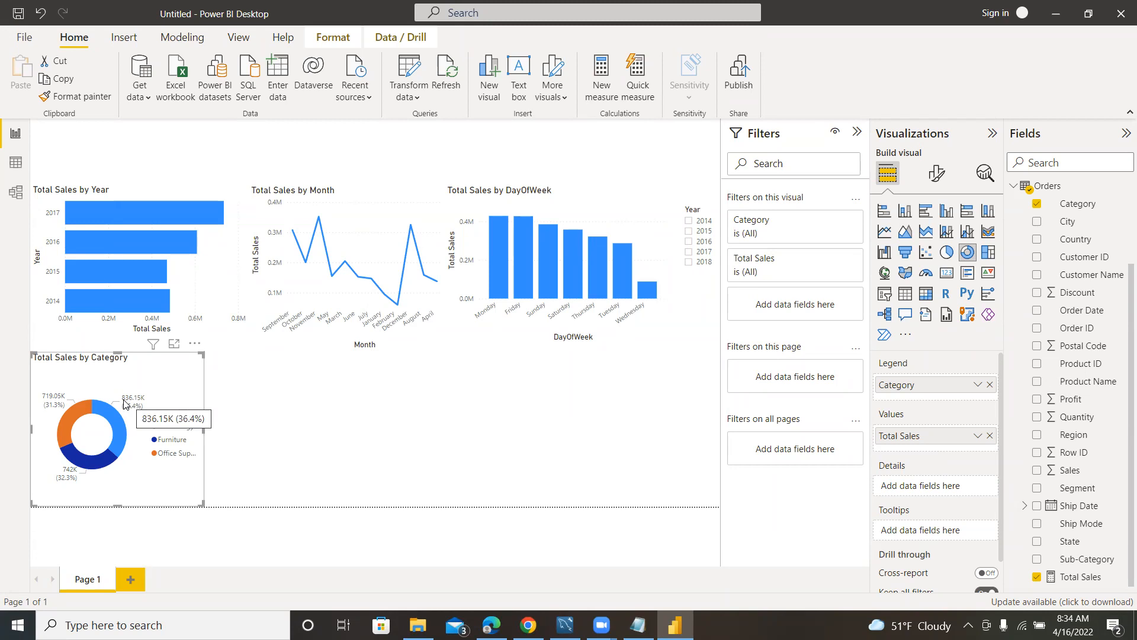
{"action": "mouse_move", "coordinate": [58, 406]}
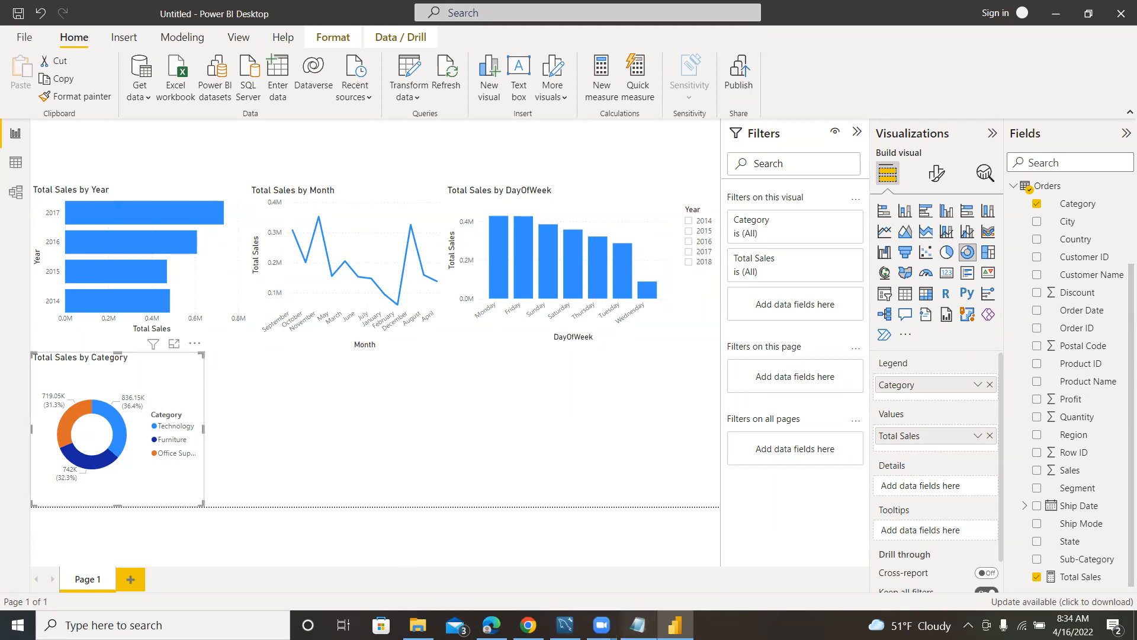
{"action": "left_click", "coordinate": [638, 625]}
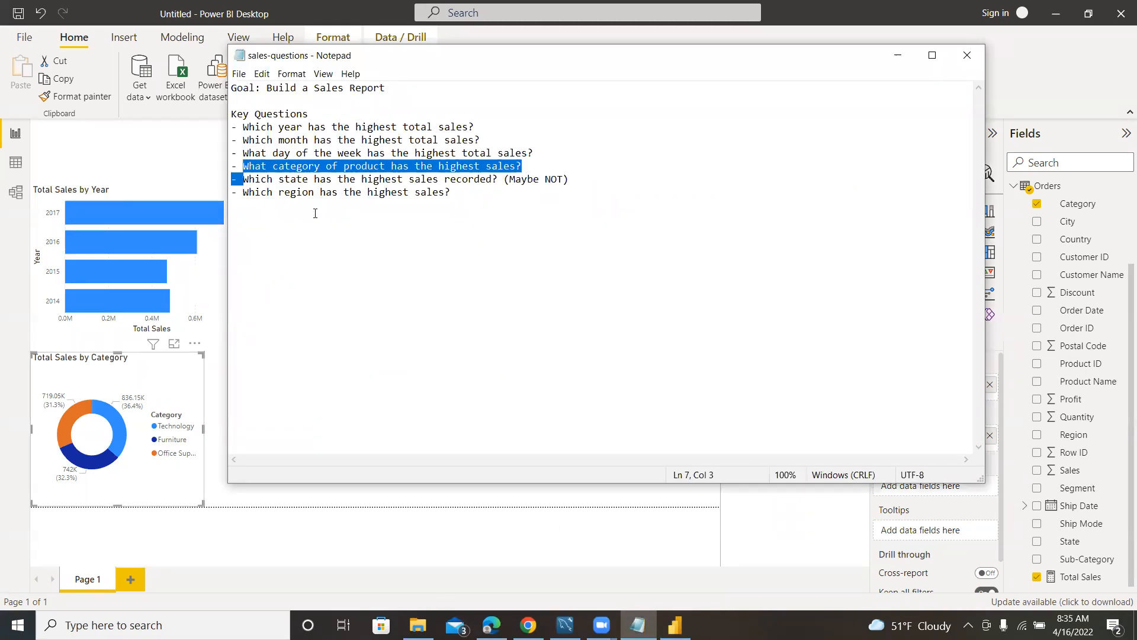
{"action": "left_click", "coordinate": [212, 402]}
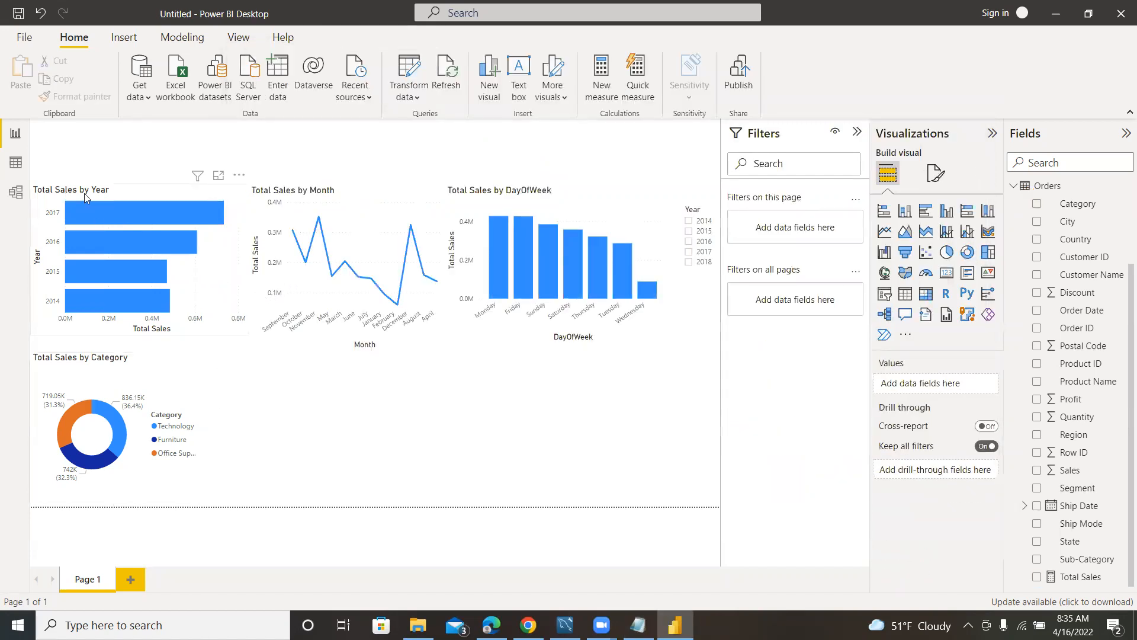
{"action": "mouse_move", "coordinate": [351, 217]}
Rename the report page from Page 1 to Sales Report.
{"action": "double_click", "coordinate": [93, 584]}
{"action": "type", "text": "S"}
{"action": "type", "text": "ale"}
{"action": "type", "text": "s "}
{"action": "type", "text": "Te"}
{"action": "type", "text": "port"}
{"action": "key", "text": "Return"}
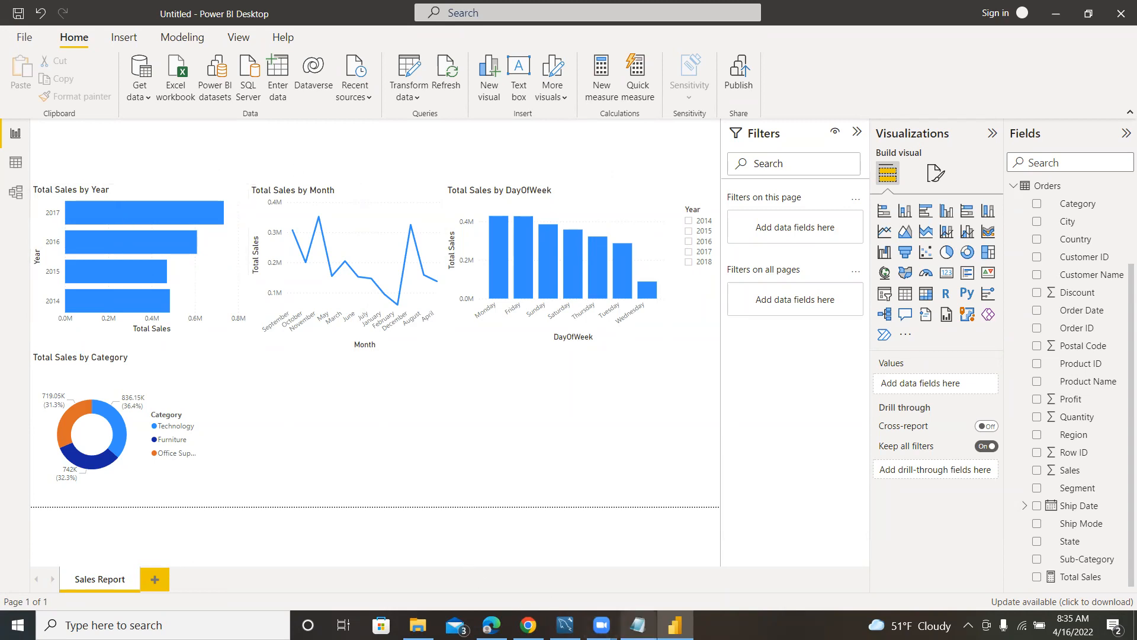
Review the remaining state and region questions in the sales-questions notes in Notepad, and return to the Power BI report.
{"action": "left_click", "coordinate": [638, 625]}
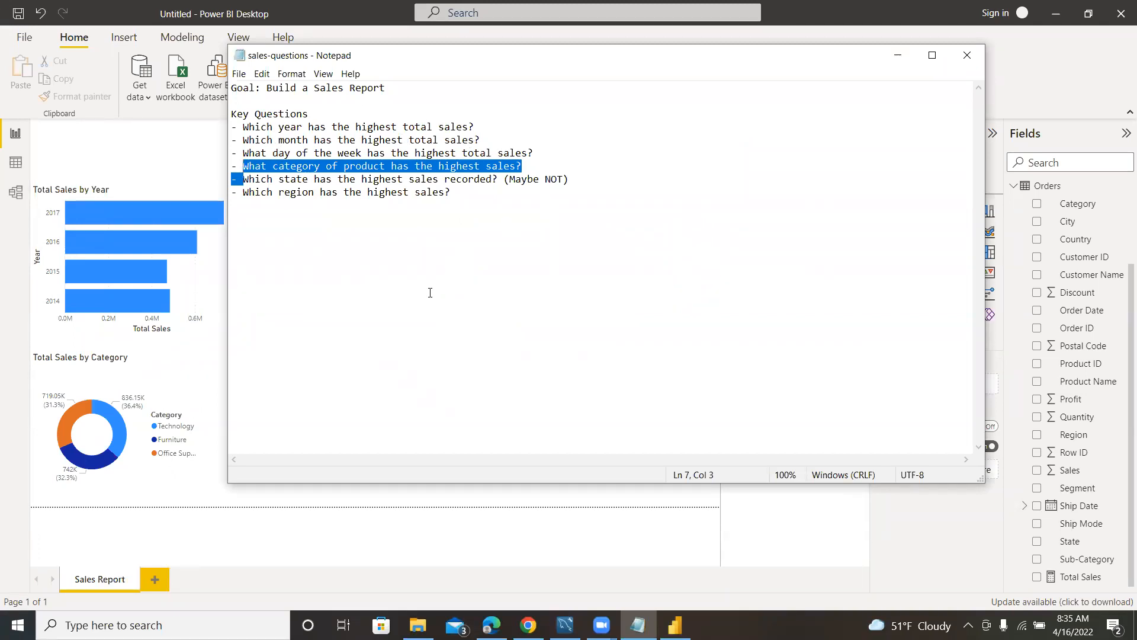
{"action": "left_click", "coordinate": [216, 378]}
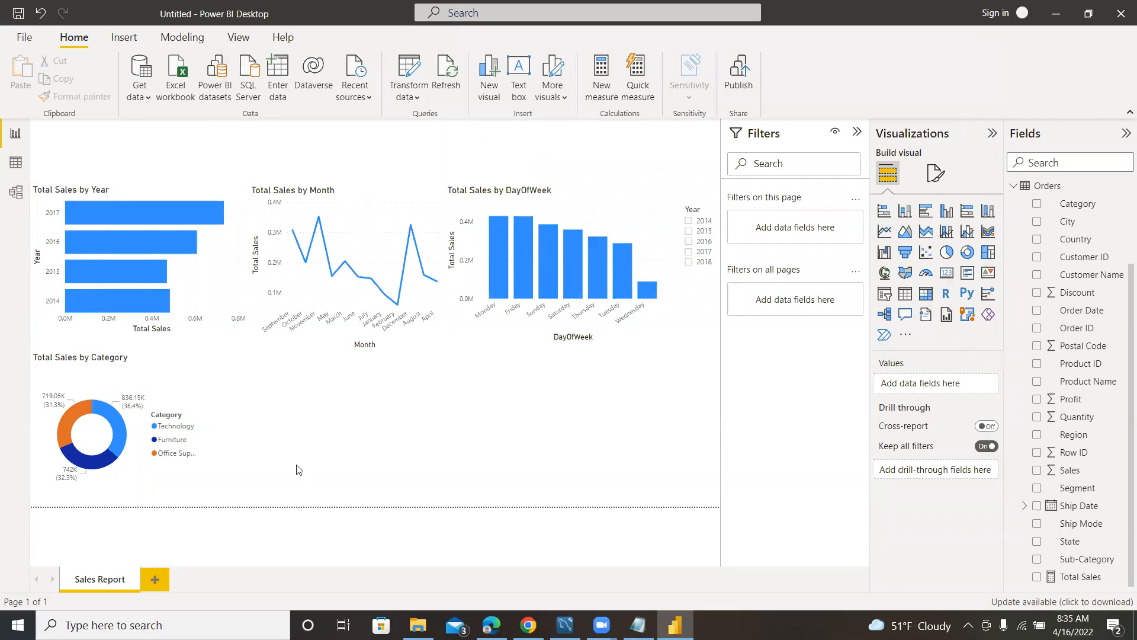
{"action": "left_click", "coordinate": [638, 623]}
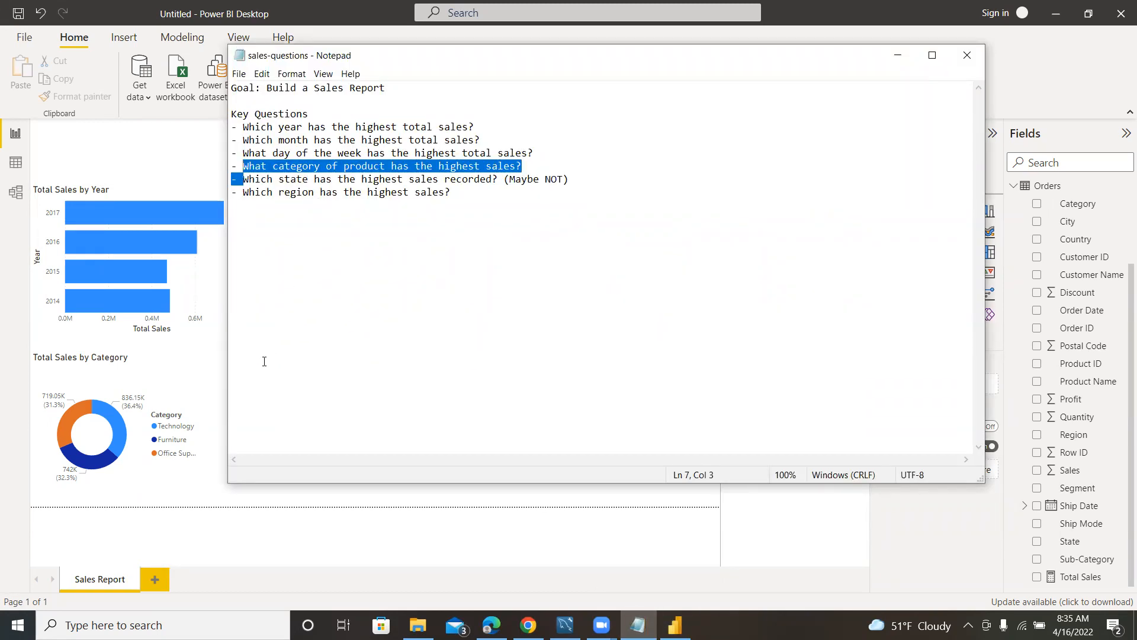
{"action": "left_click", "coordinate": [216, 388]}
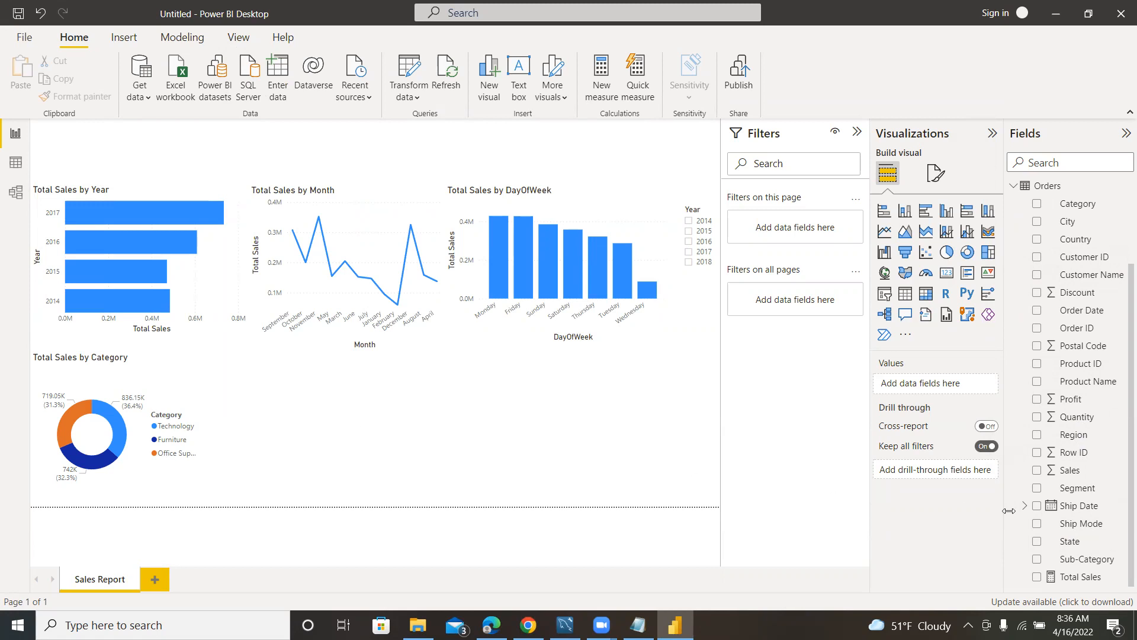
Try a map visual of Total Sales by State and another of Country, deleting each from the page.
{"action": "left_click", "coordinate": [1037, 541]}
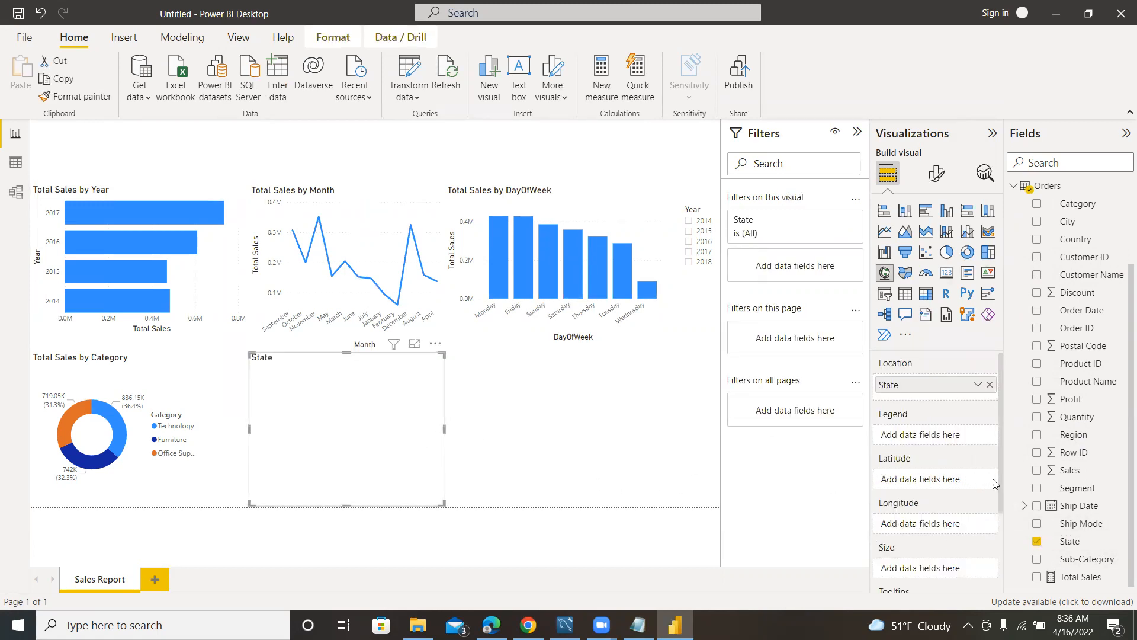
{"action": "left_click", "coordinate": [1036, 577]}
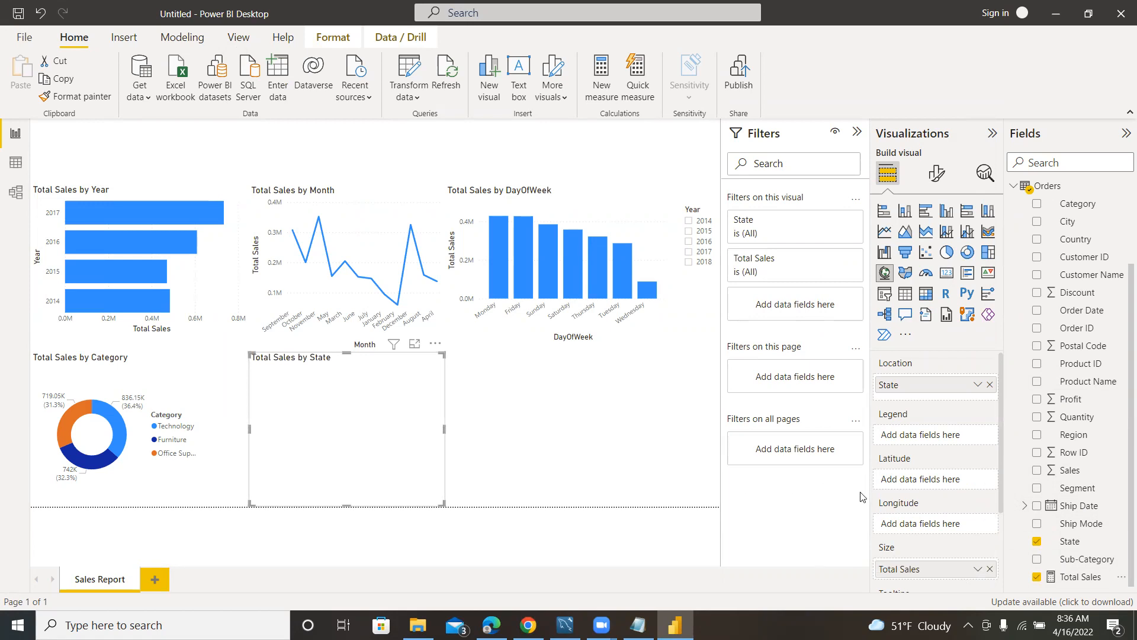
{"action": "left_click", "coordinate": [1038, 544]}
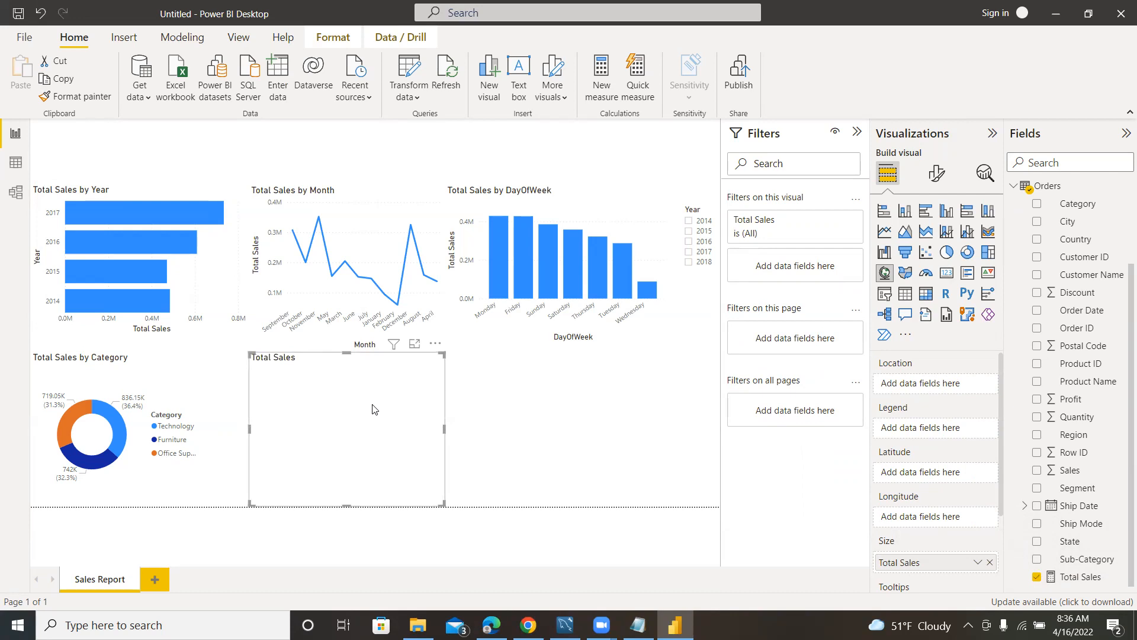
{"action": "key", "text": "Delete"}
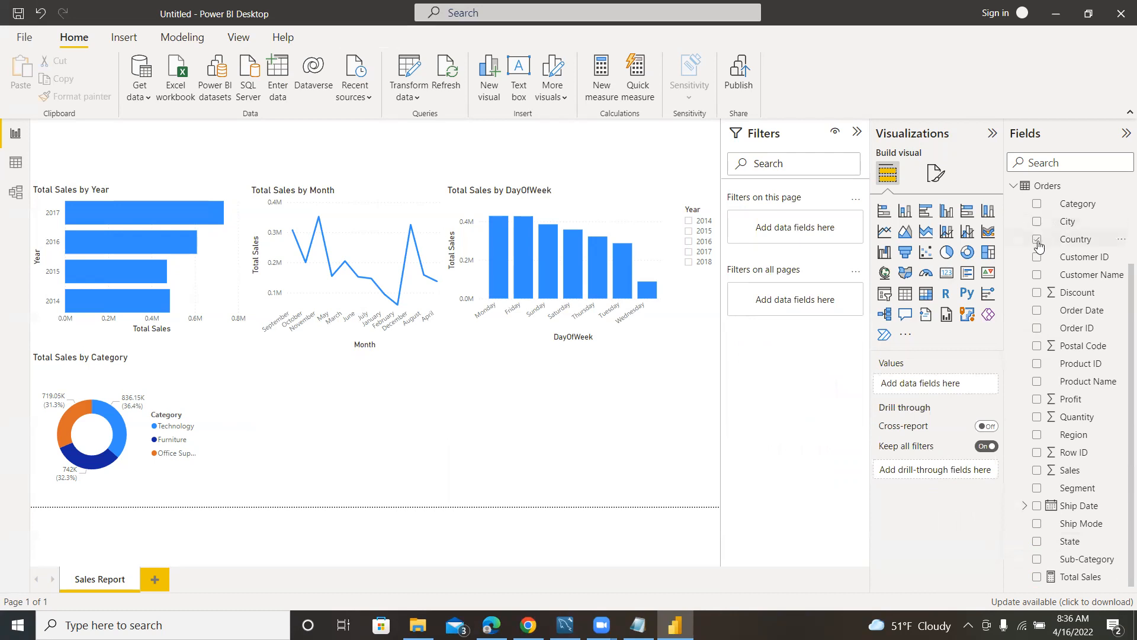
{"action": "left_click", "coordinate": [1036, 238]}
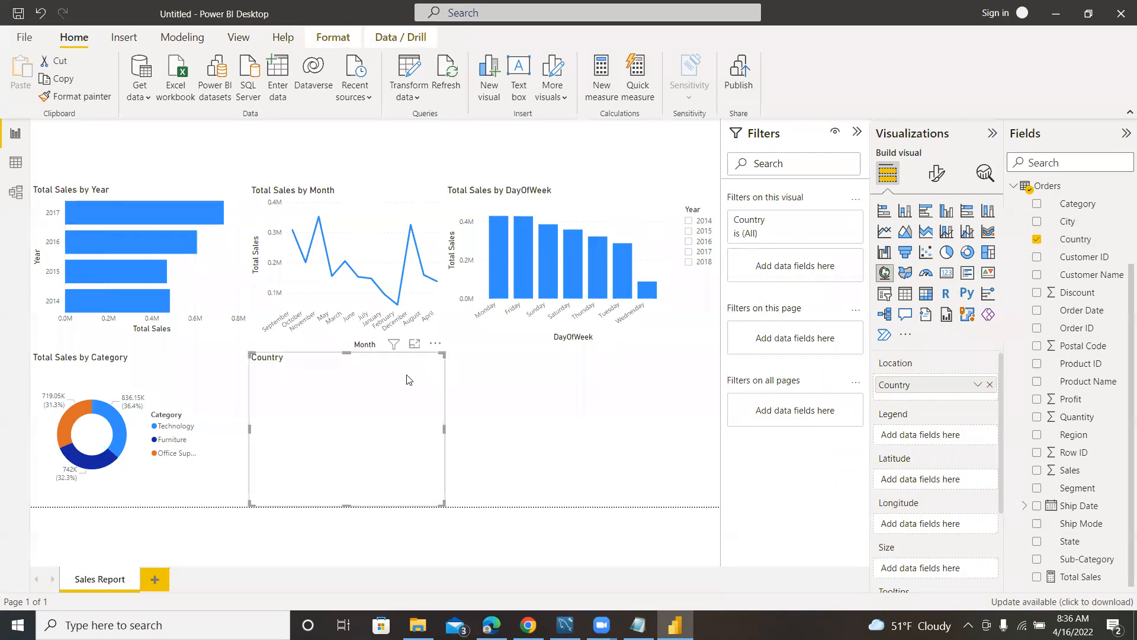
{"action": "key", "text": "Delete"}
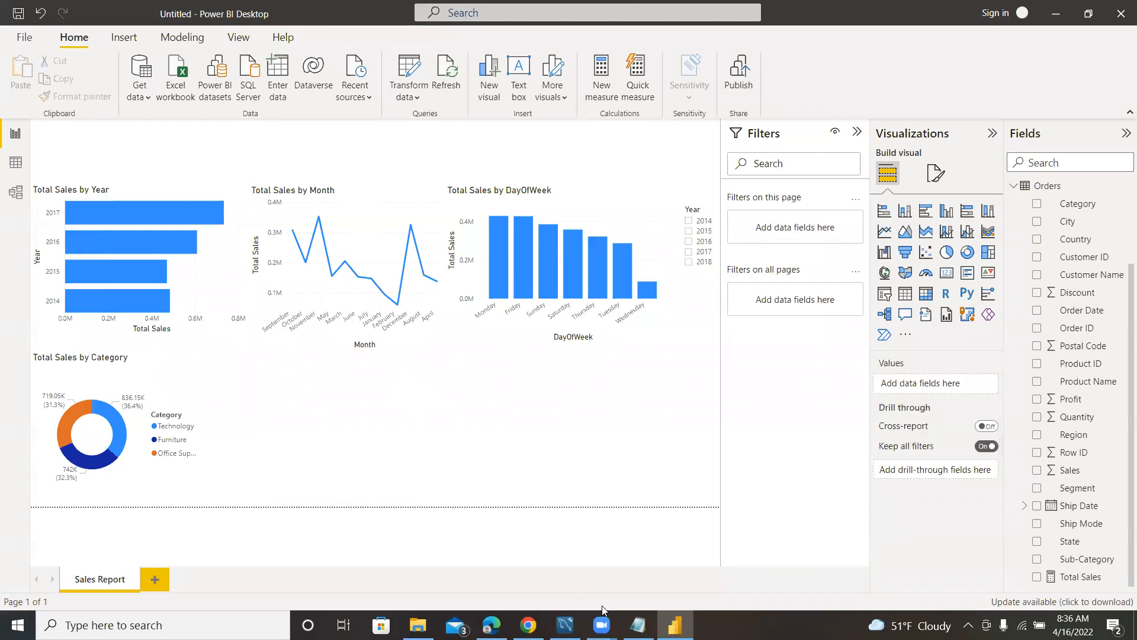
Check the region question in the Notepad notes and add a stacked bar chart of Total Sales by Region beside the category donut chart.
{"action": "left_click", "coordinate": [638, 625]}
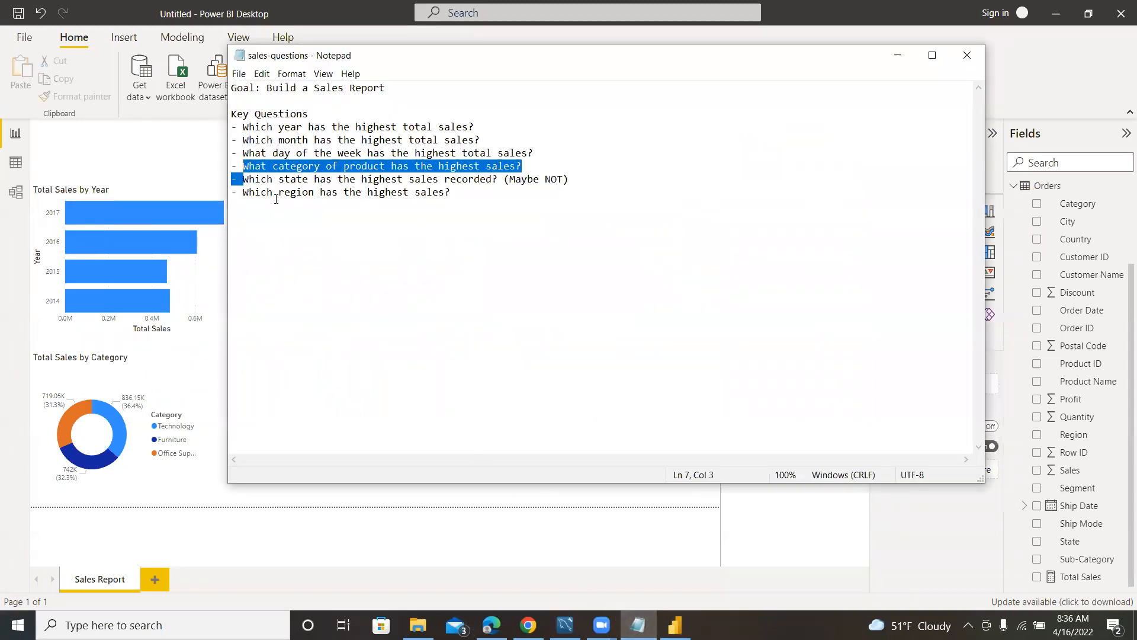
{"action": "left_click", "coordinate": [214, 366]}
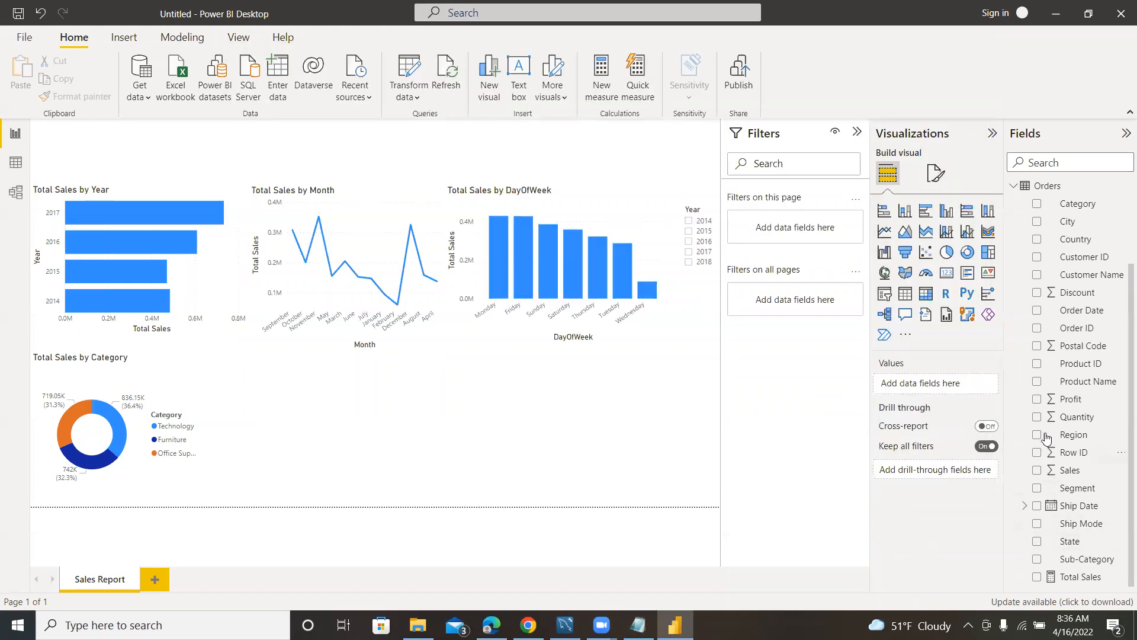
{"action": "scroll", "coordinate": [1064, 401], "scroll_direction": "up", "scroll_amount": 1}
{"action": "scroll", "coordinate": [1065, 403], "scroll_direction": "up", "scroll_amount": 1}
{"action": "scroll", "coordinate": [1064, 415], "scroll_direction": "down", "scroll_amount": 2}
{"action": "left_click", "coordinate": [1036, 435]}
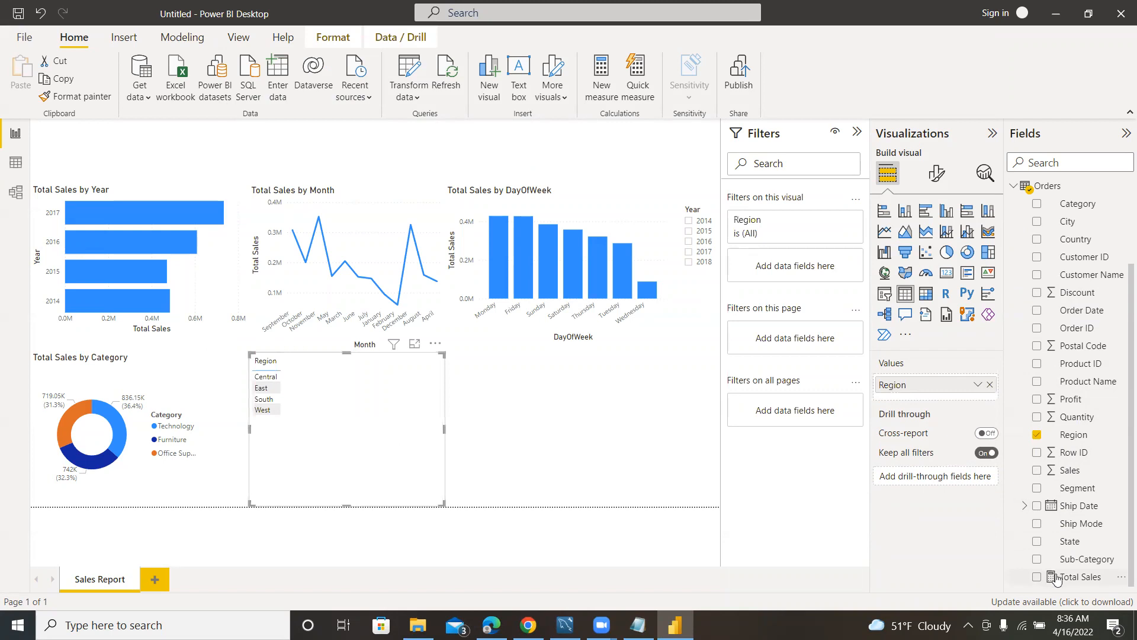
{"action": "left_click", "coordinate": [1030, 580]}
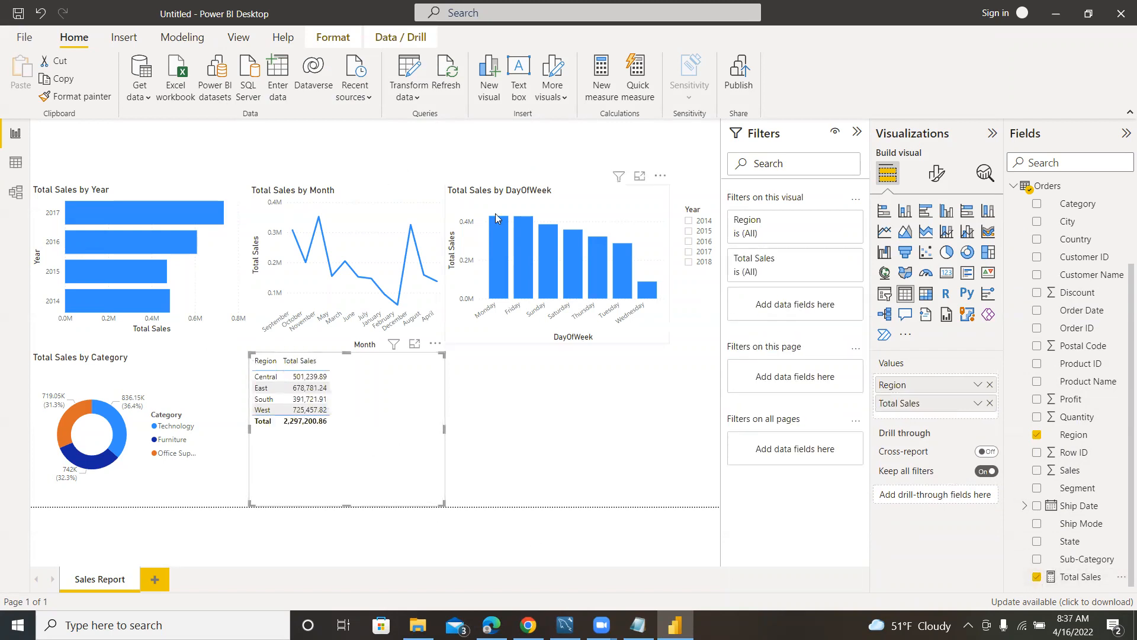
{"action": "left_click", "coordinate": [885, 212]}
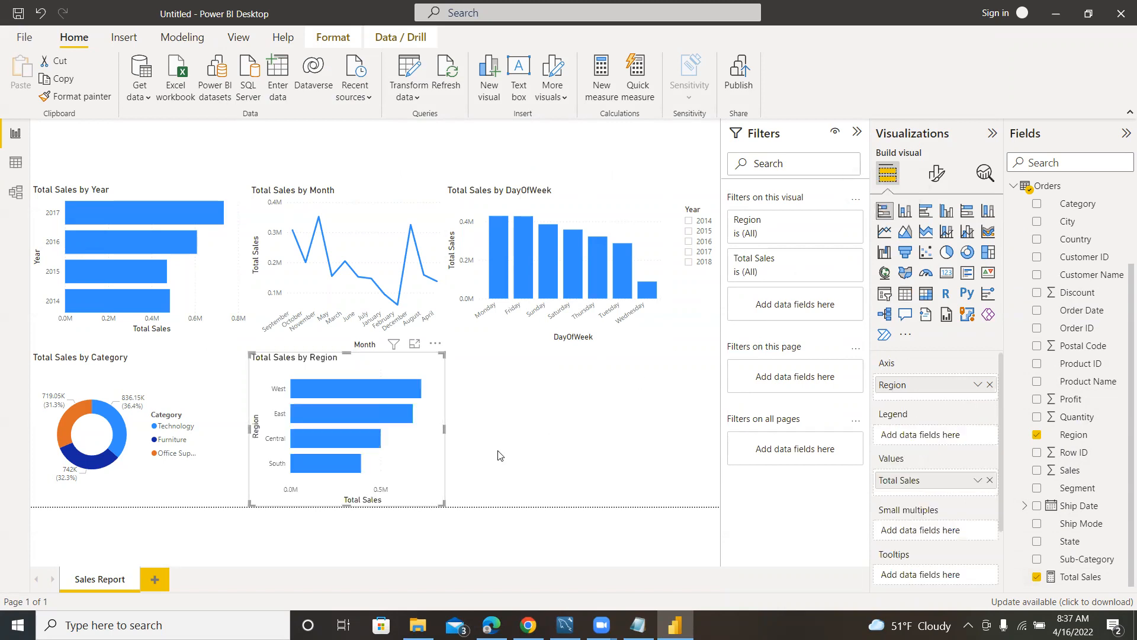
Filter the report by 2014, 2015, 2016 and 2017 in turn to compare the regional sales, and clear the Year slicer.
{"action": "left_click", "coordinate": [689, 221]}
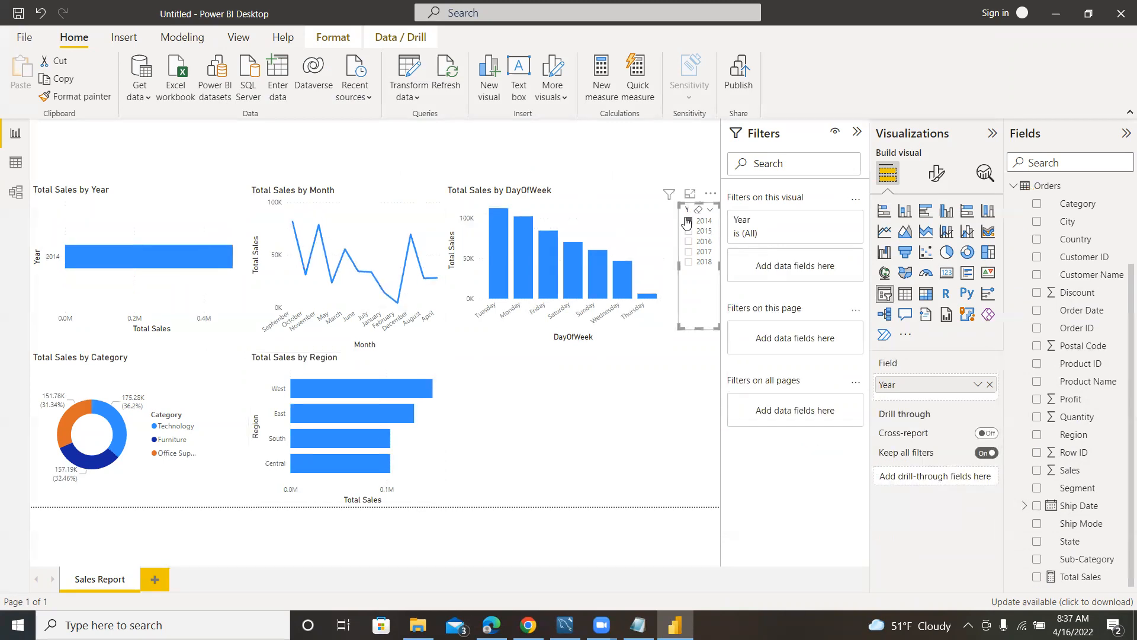
{"action": "left_click", "coordinate": [688, 221]}
{"action": "left_click", "coordinate": [689, 232]}
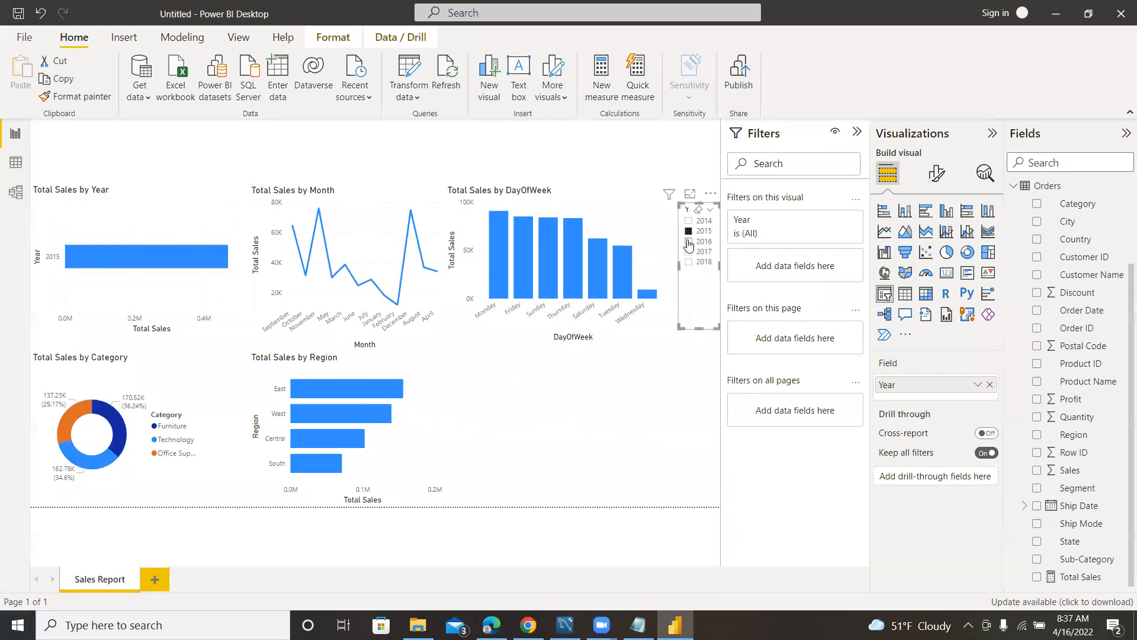
{"action": "left_click", "coordinate": [689, 242]}
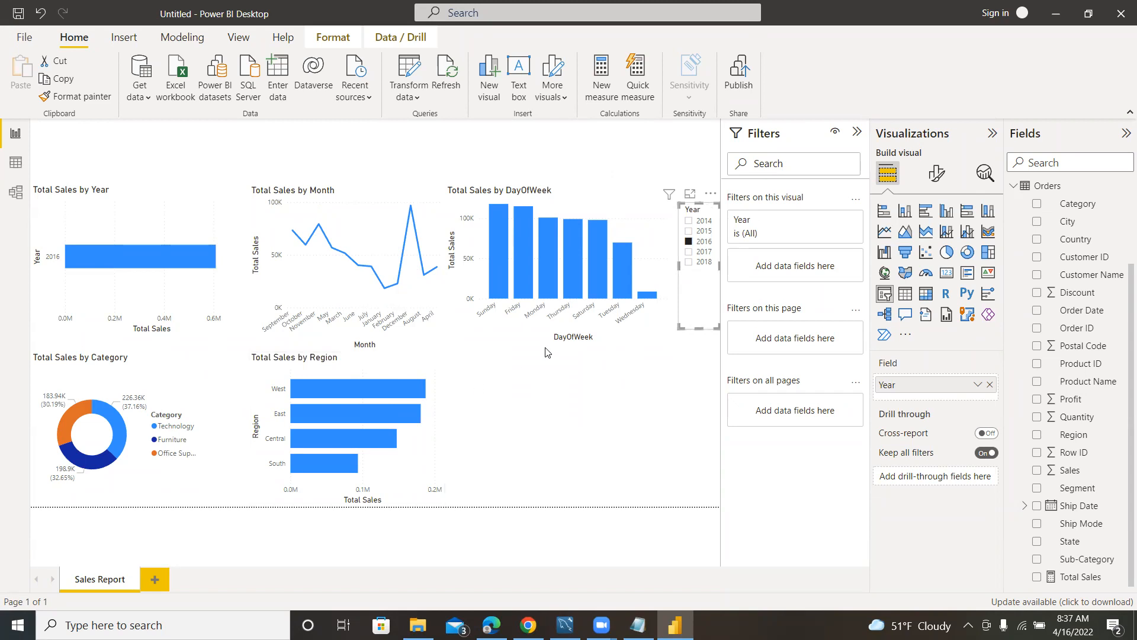
{"action": "left_click", "coordinate": [691, 252]}
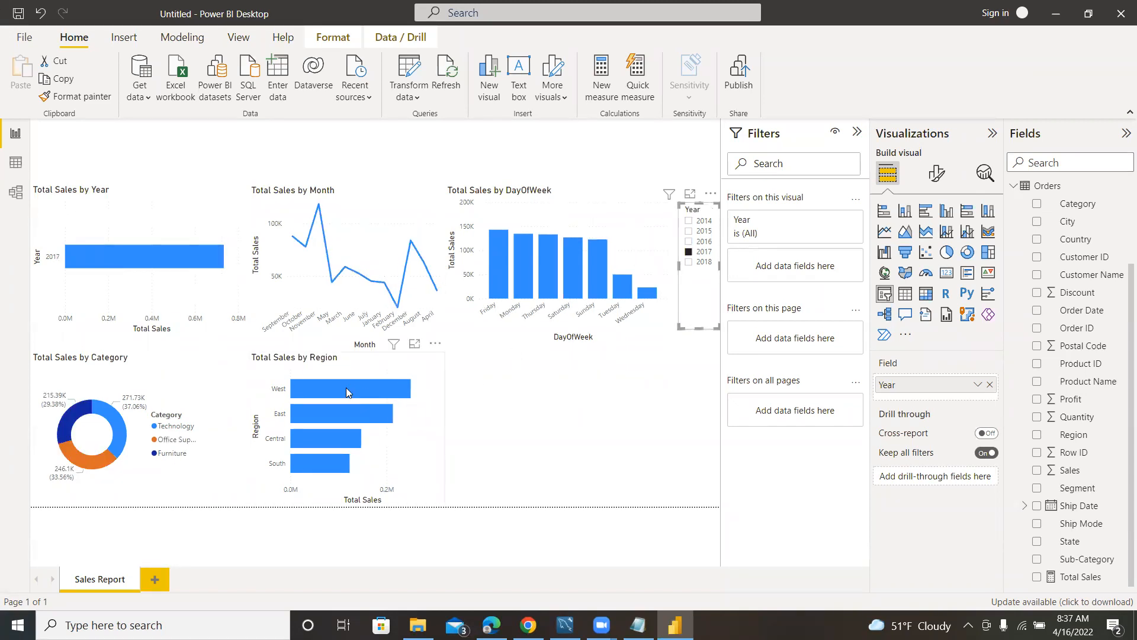
{"action": "left_click", "coordinate": [689, 252]}
{"action": "left_click", "coordinate": [591, 405]}
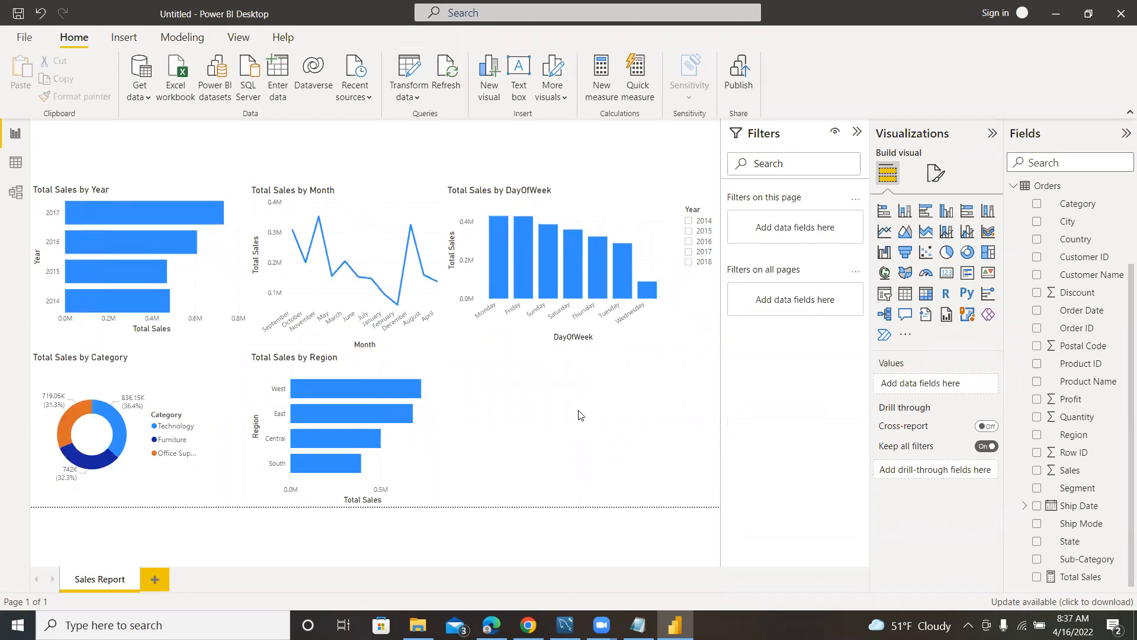
Review the sales questions in Notepad and add a matrix of Total Sales by Category beside the Total Sales by Region chart.
{"action": "left_click", "coordinate": [638, 625]}
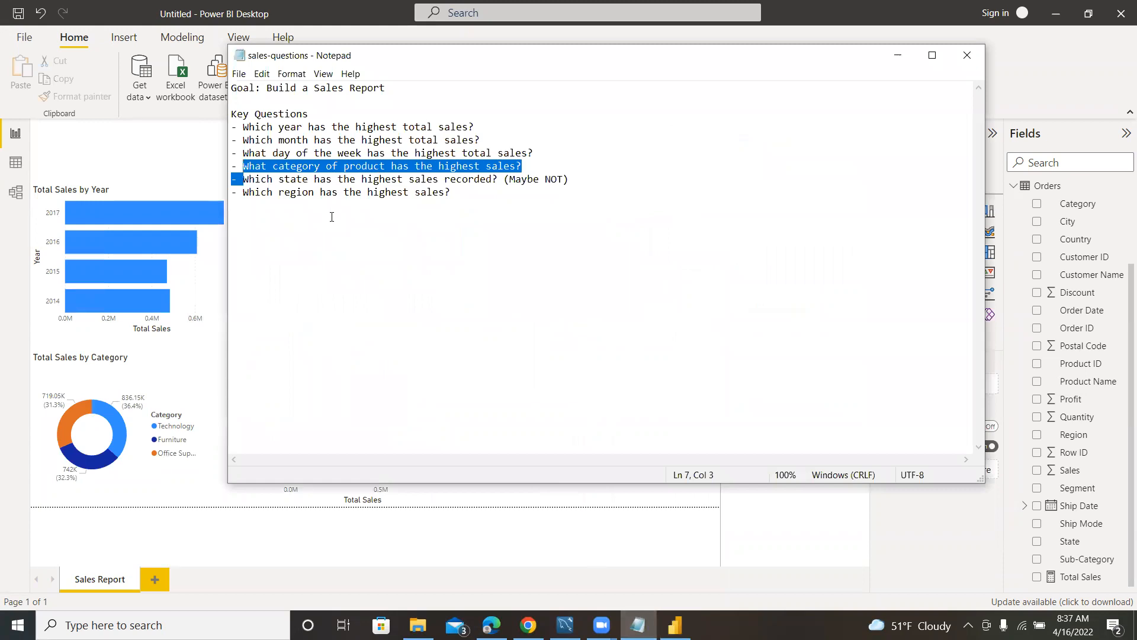
{"action": "left_click", "coordinate": [220, 347]}
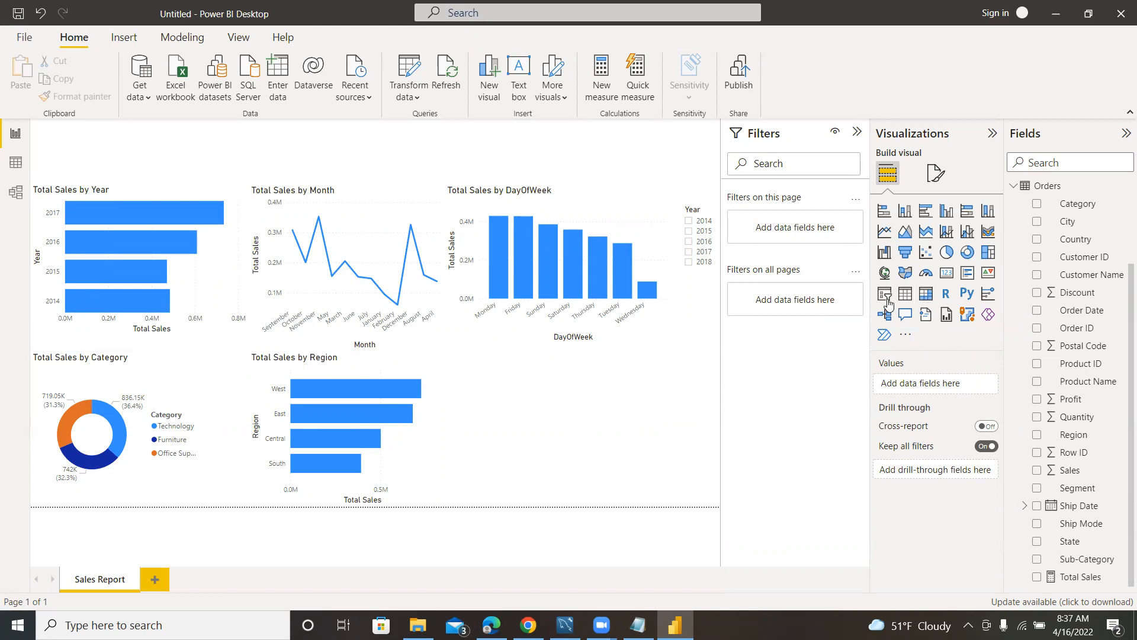
{"action": "left_click", "coordinate": [926, 294]}
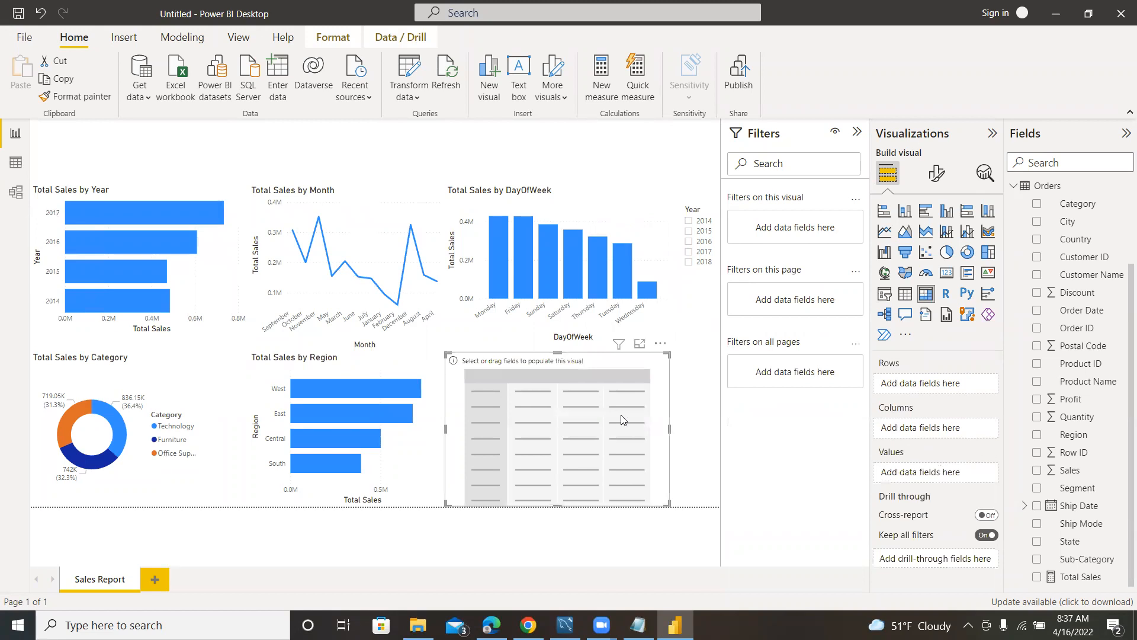
{"action": "left_click", "coordinate": [1037, 204]}
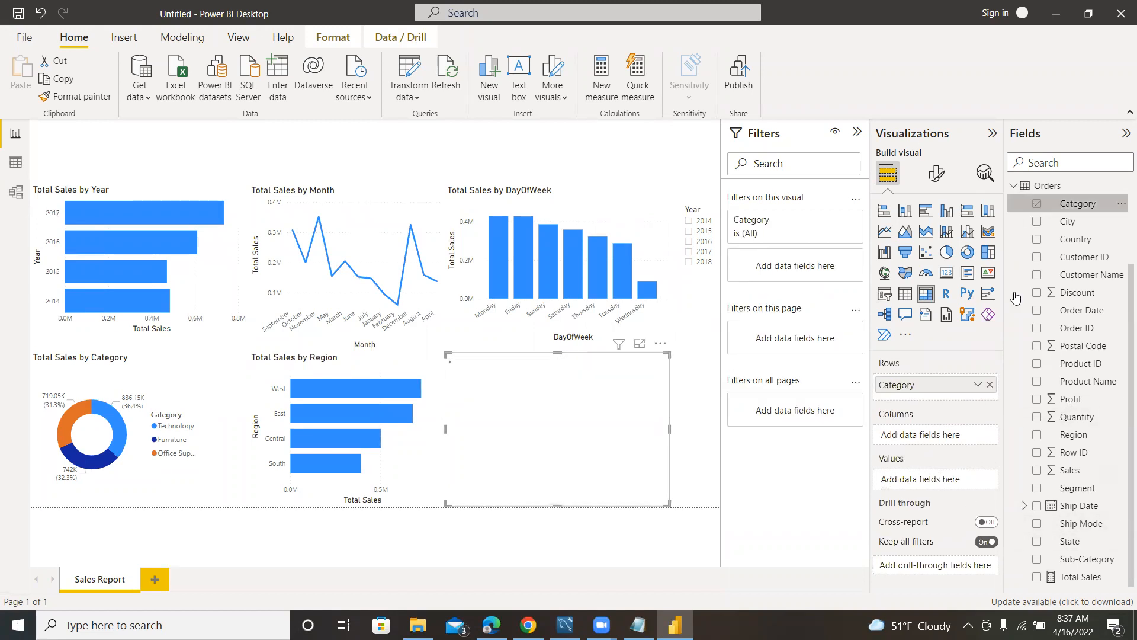
{"action": "left_click", "coordinate": [1037, 577]}
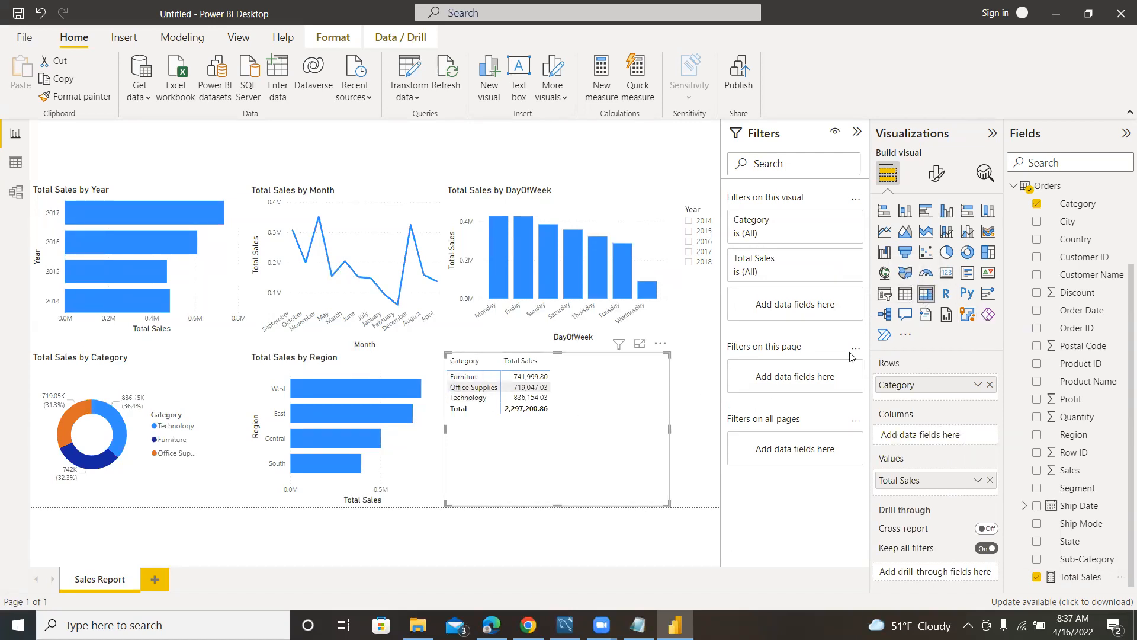
{"action": "left_click", "coordinate": [905, 294]}
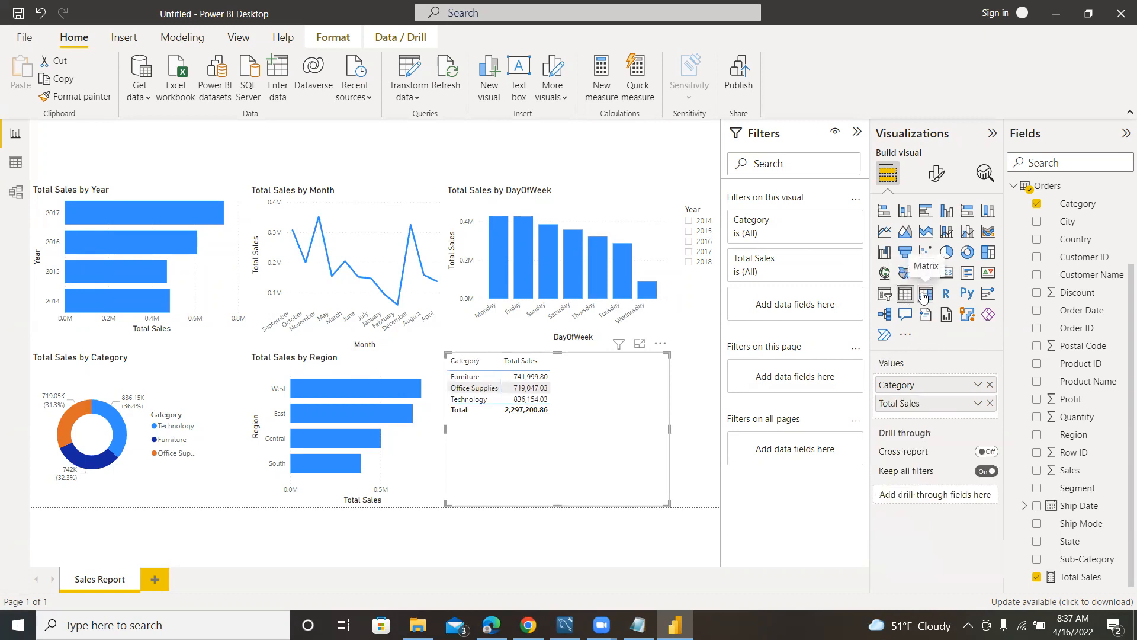
{"action": "left_click", "coordinate": [925, 294]}
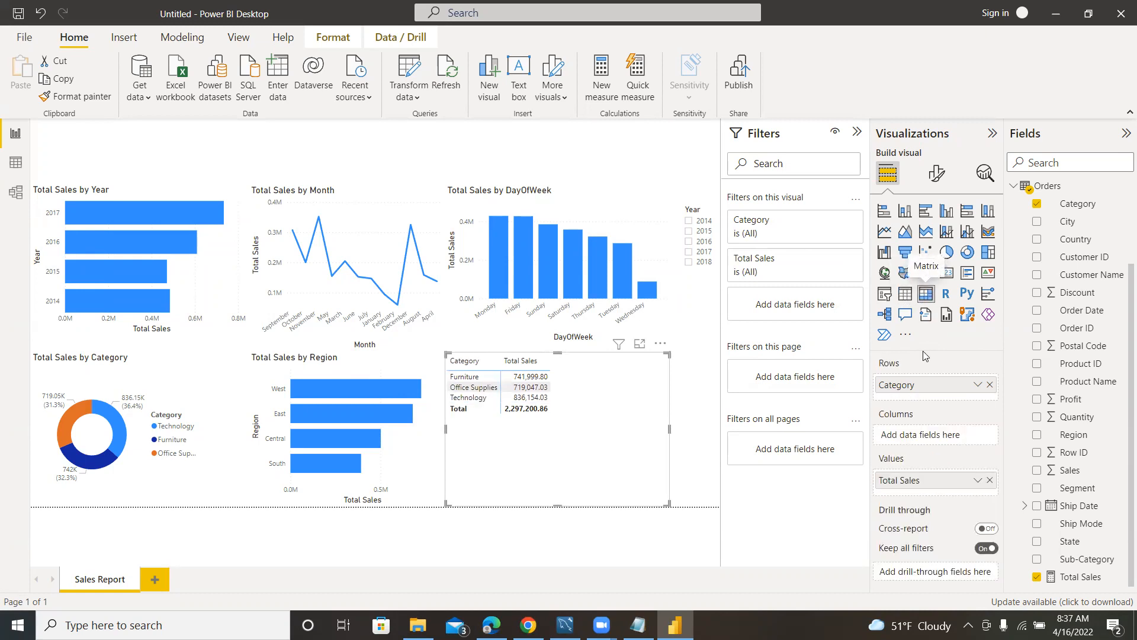
Add Sub-Category to the matrix rows beneath Category.
{"action": "left_click", "coordinate": [936, 175]}
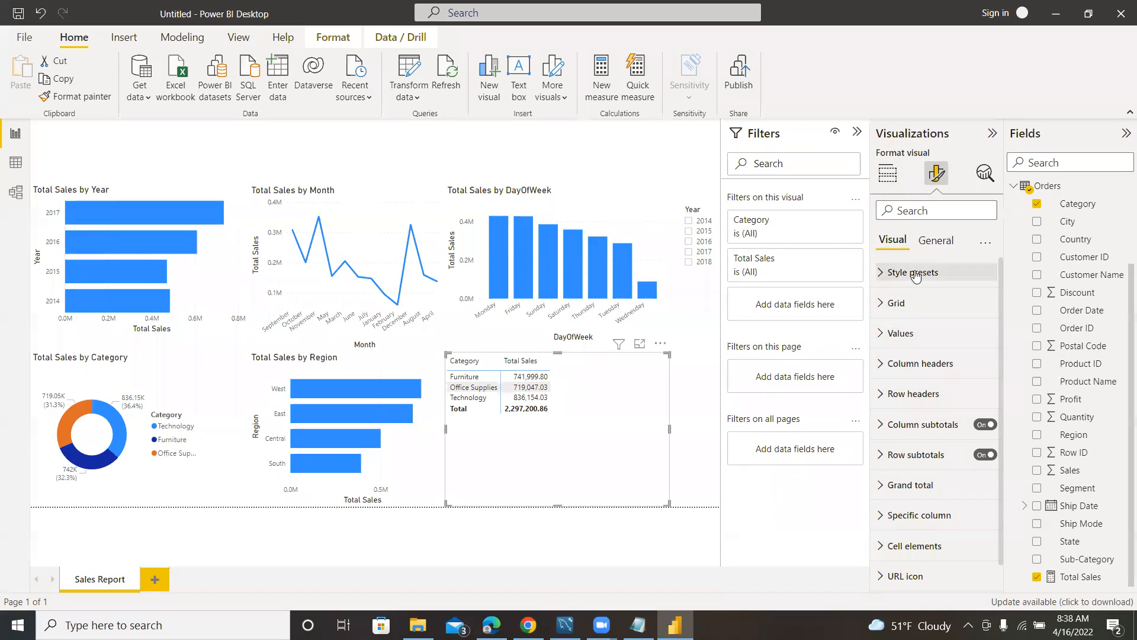
{"action": "left_click", "coordinate": [889, 177]}
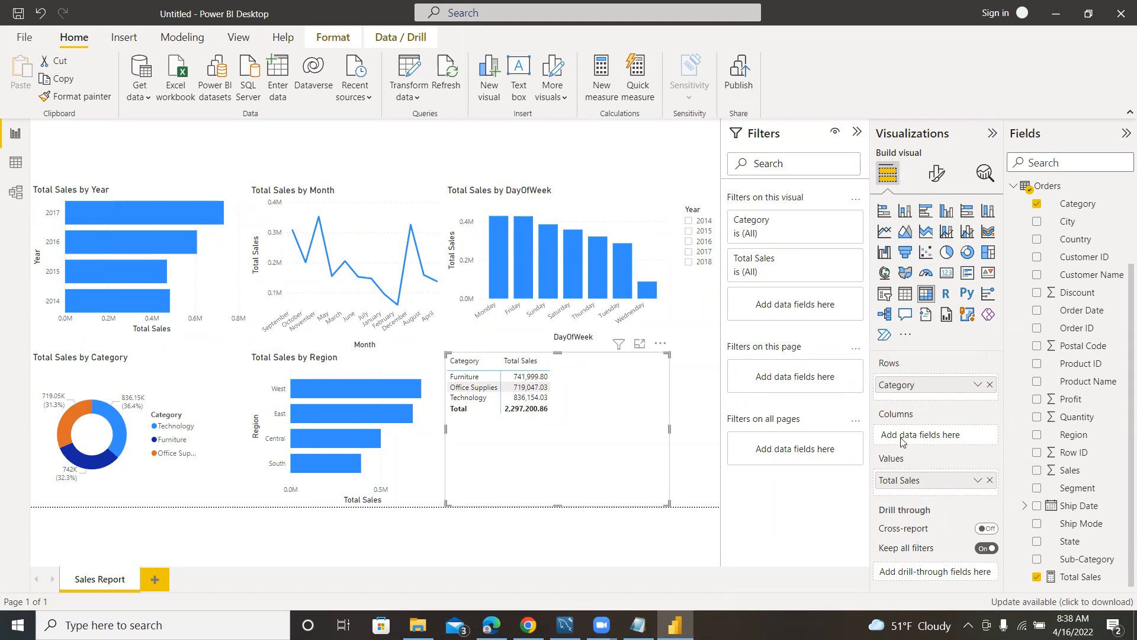
{"action": "left_click_drag", "start_coordinate": [894, 386], "coordinate": [896, 422]}
{"action": "left_click_drag", "start_coordinate": [912, 484], "coordinate": [914, 391]}
{"action": "left_click_drag", "start_coordinate": [905, 493], "coordinate": [917, 391]}
{"action": "left_click", "coordinate": [1037, 559]}
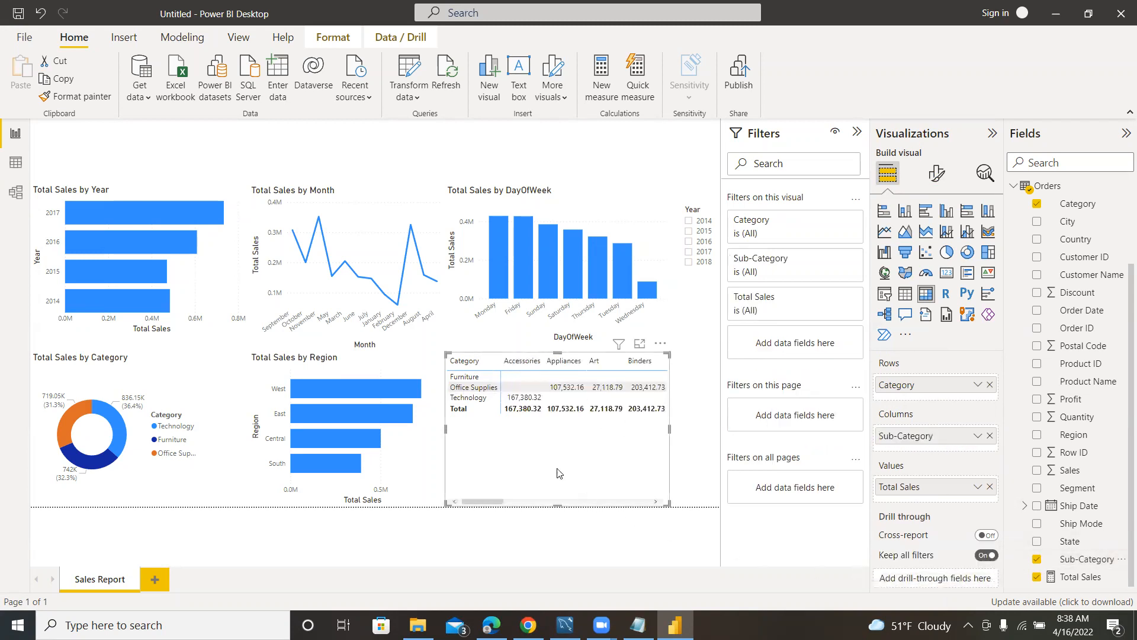
{"action": "left_click_drag", "start_coordinate": [917, 437], "coordinate": [909, 400]}
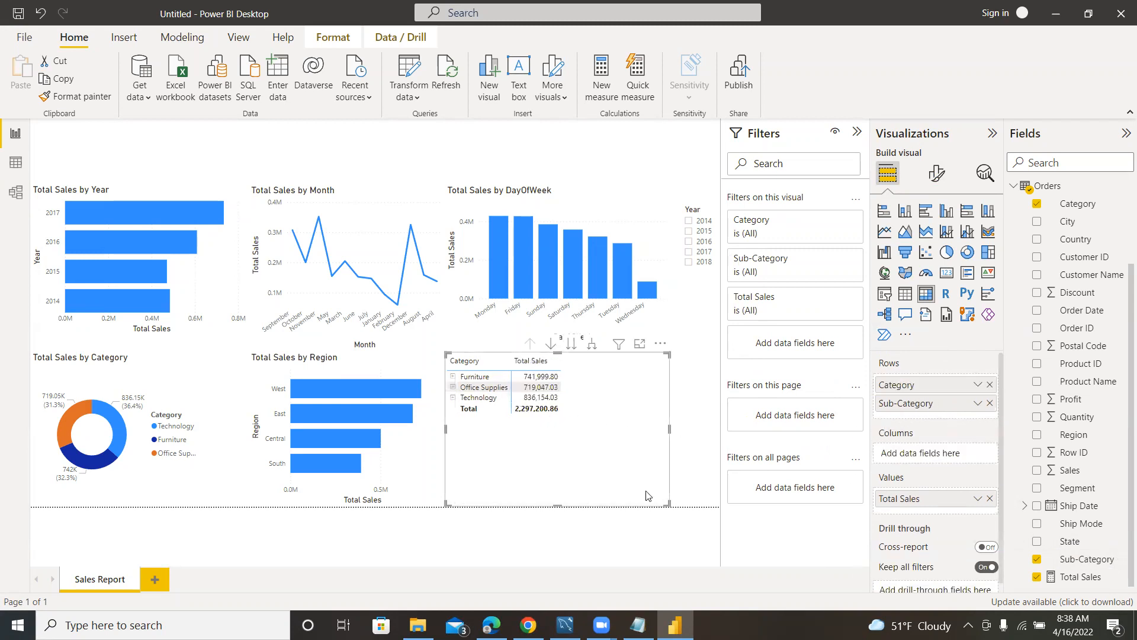
Narrow the matrix slightly and shift it away from the Region chart, with its Furniture category expanded to the sub-categories.
{"action": "mouse_move", "coordinate": [668, 503]}
{"action": "left_mouse_down"}
{"action": "mouse_move", "coordinate": [639, 503]}
{"action": "mouse_move", "coordinate": [659, 504]}
{"action": "left_mouse_up"}
{"action": "left_click", "coordinate": [453, 377]}
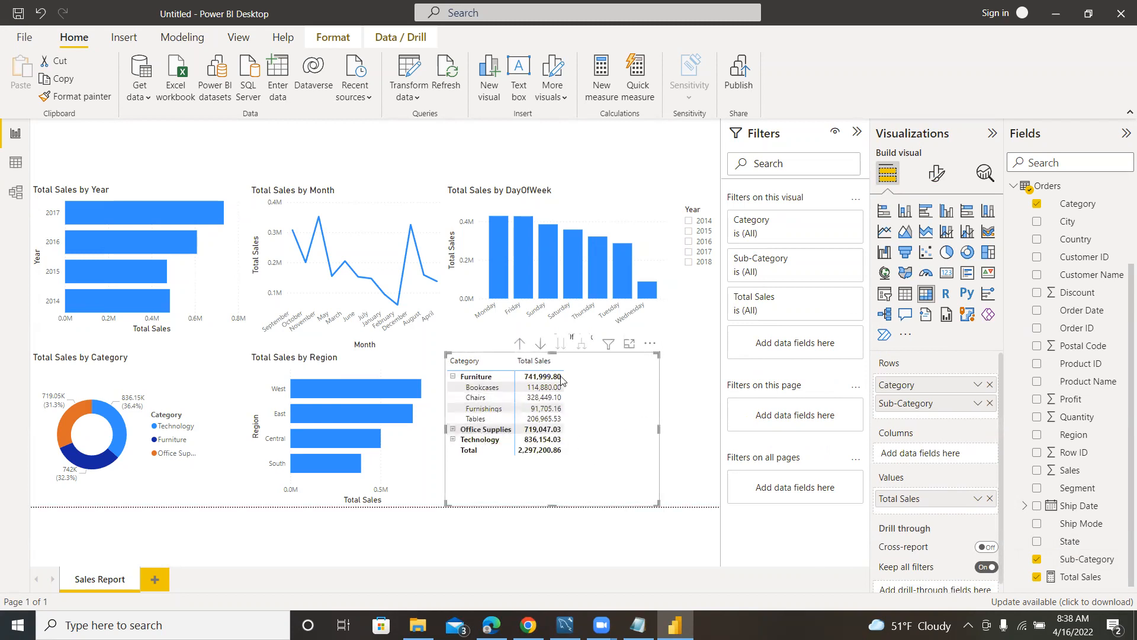
{"action": "mouse_move", "coordinate": [629, 390]}
{"action": "left_mouse_down"}
{"action": "mouse_move", "coordinate": [560, 391]}
{"action": "mouse_move", "coordinate": [670, 390]}
{"action": "mouse_move", "coordinate": [640, 389]}
{"action": "left_mouse_up"}
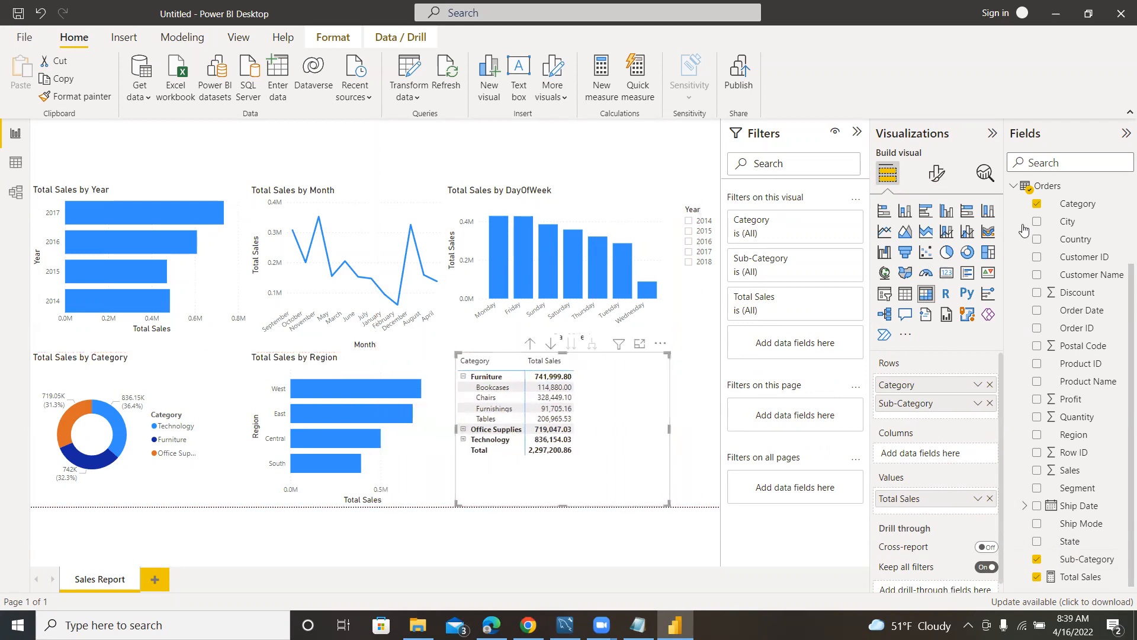
Find the matrix's size formatting options, set its global font size to 12, and clear the search.
{"action": "left_click", "coordinate": [936, 174]}
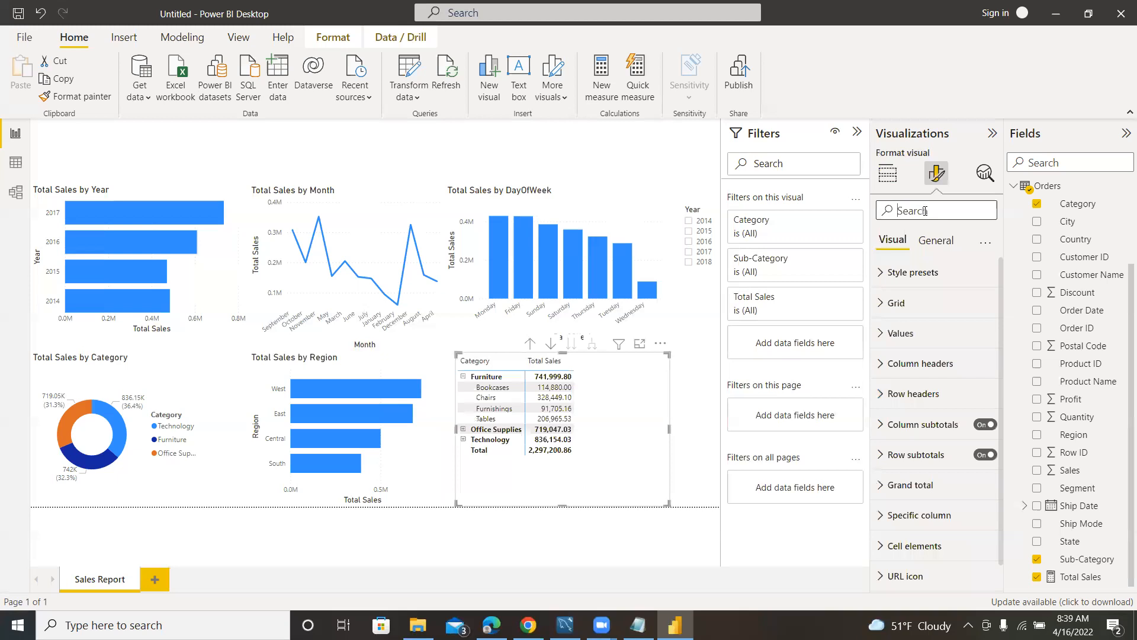
{"action": "left_click", "coordinate": [926, 211]}
{"action": "type", "text": "size"}
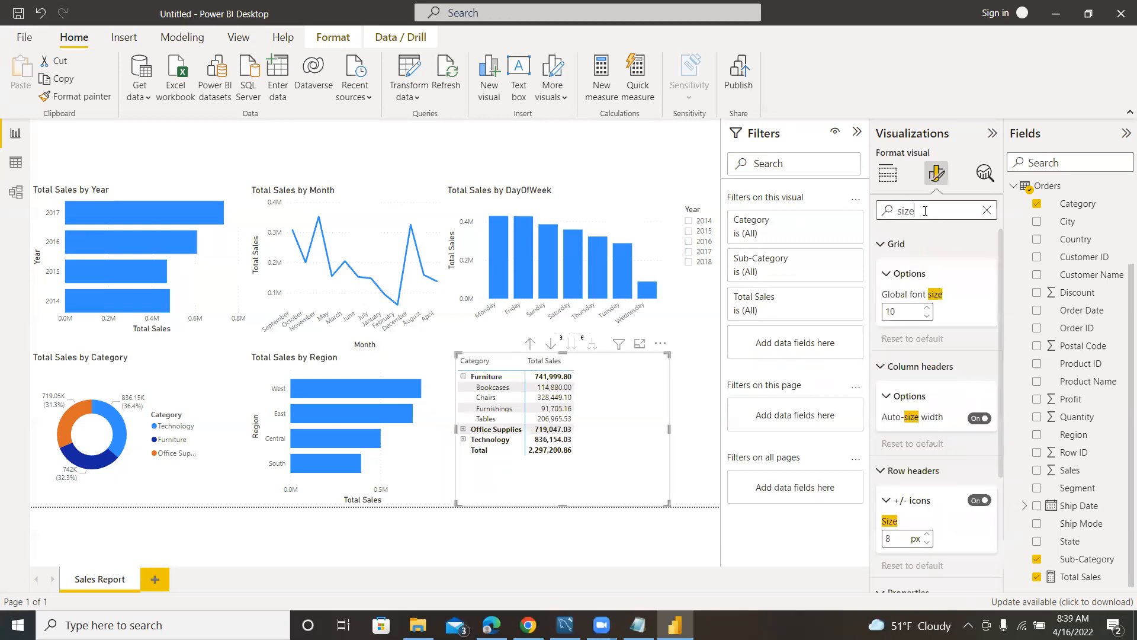
{"action": "left_click", "coordinate": [927, 307]}
{"action": "left_click", "coordinate": [927, 307]}
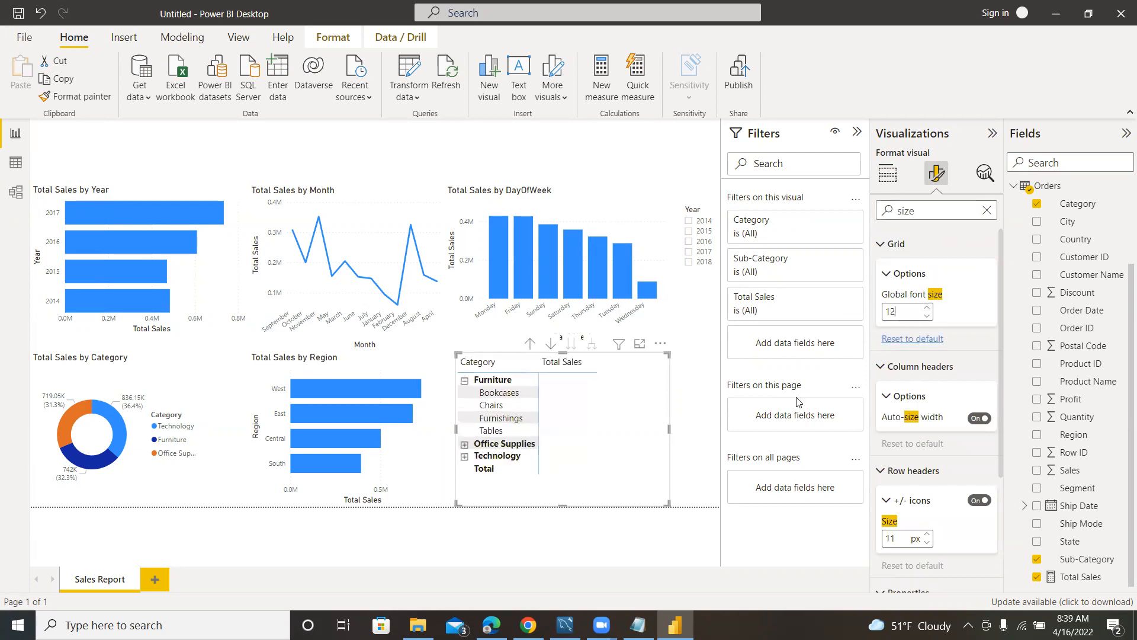
{"action": "left_click", "coordinate": [988, 211]}
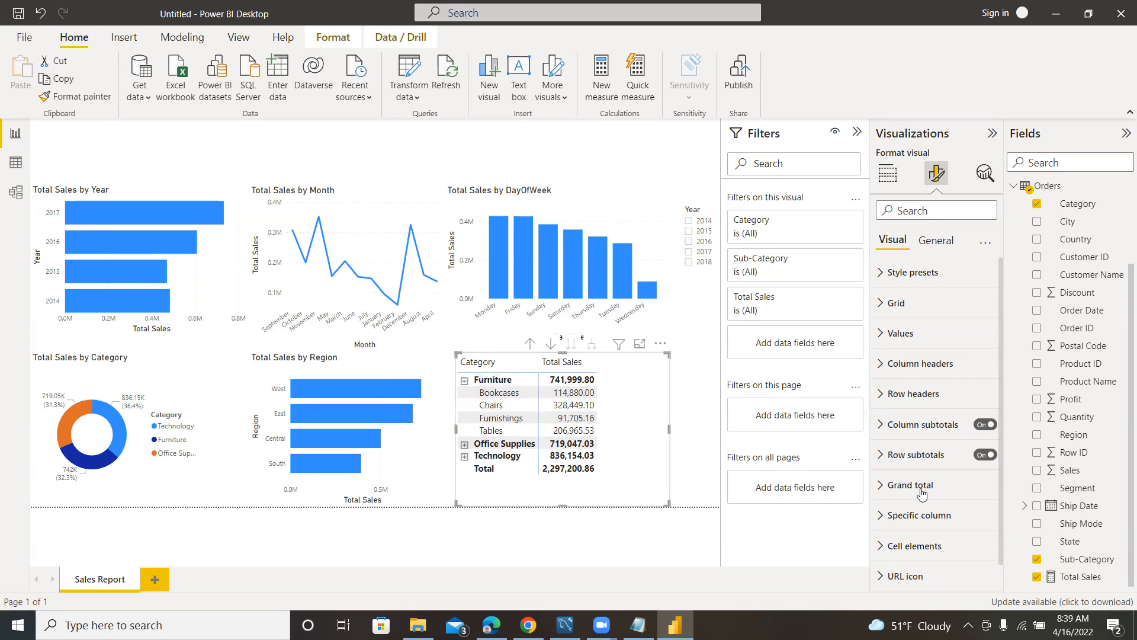
Sort the Category and Sub-Category matrix by Total Sales.
{"action": "left_click", "coordinate": [887, 173]}
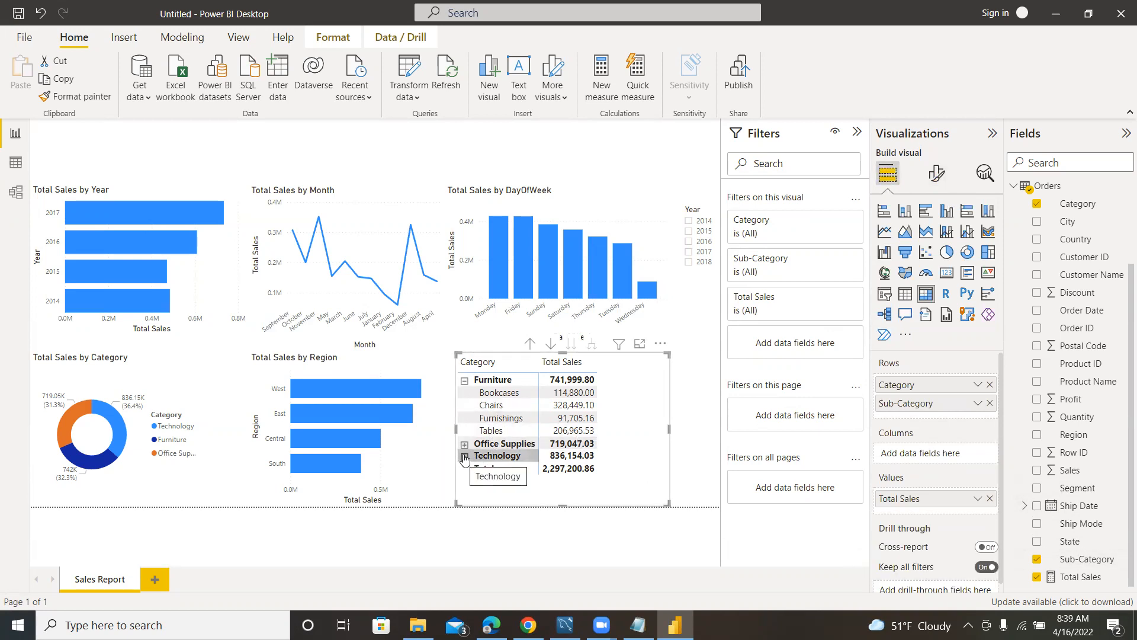
{"action": "left_click", "coordinate": [661, 343]}
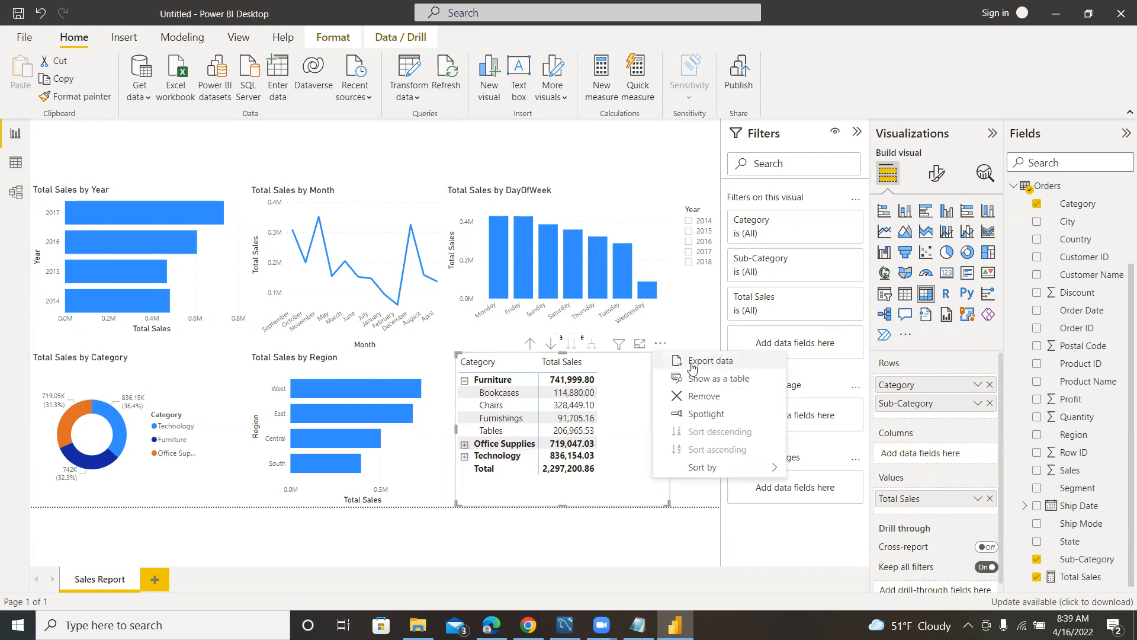
{"action": "mouse_move", "coordinate": [767, 467]}
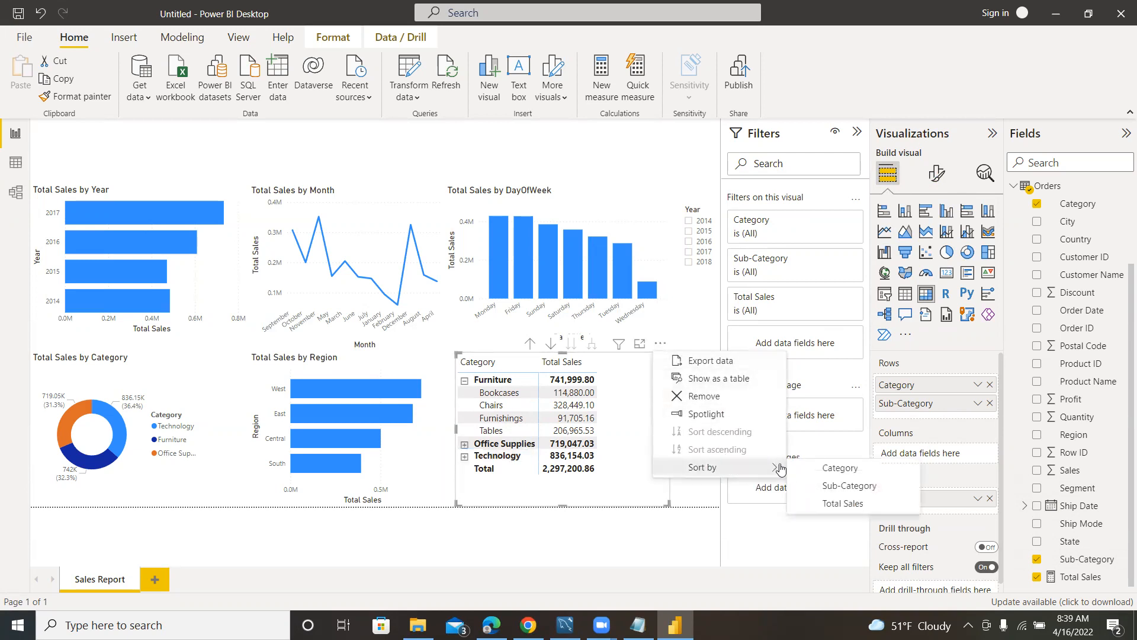
{"action": "left_click", "coordinate": [841, 502]}
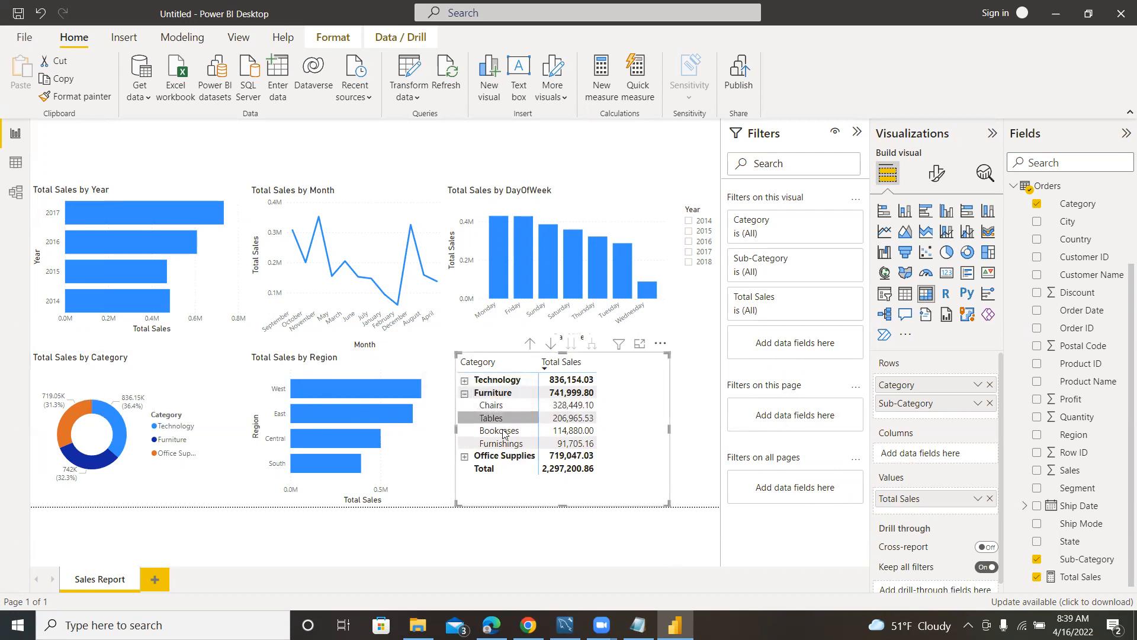
Expand the Technology and Office Supplies categories in the matrix to their sub-categories.
{"action": "left_click", "coordinate": [465, 381]}
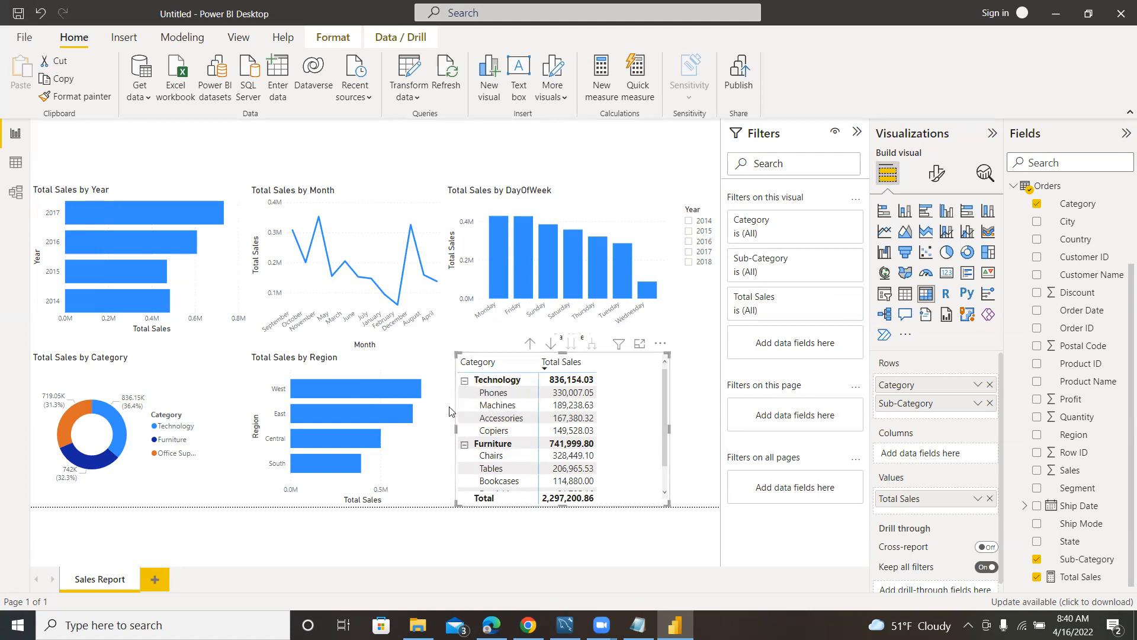
{"action": "left_click", "coordinate": [465, 380]}
{"action": "left_click", "coordinate": [465, 457]}
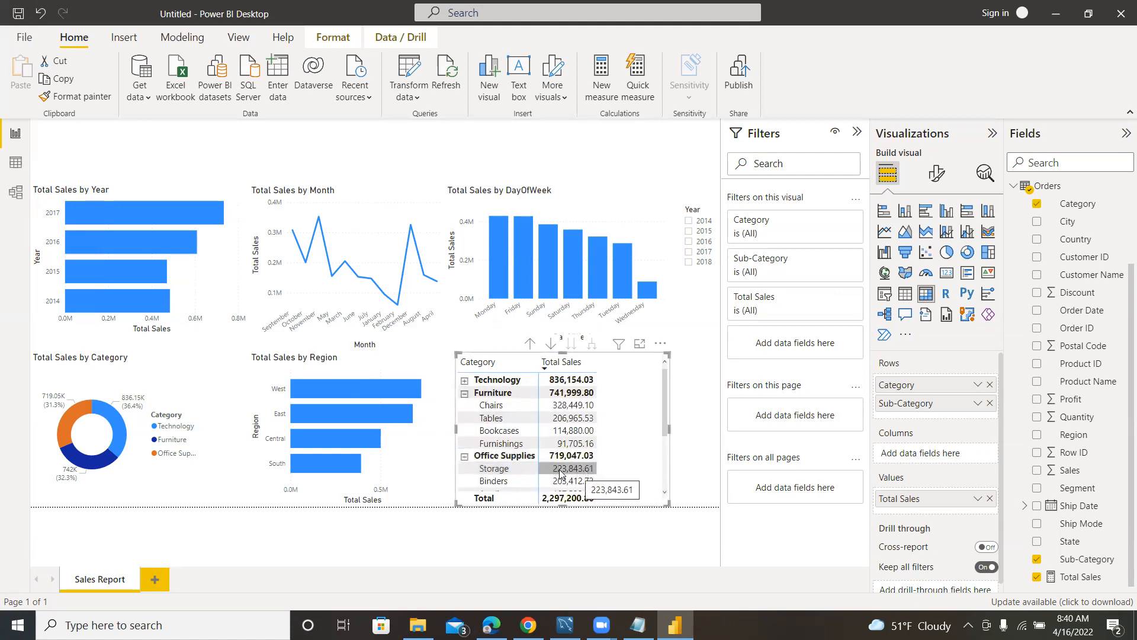
{"action": "left_click", "coordinate": [464, 381]}
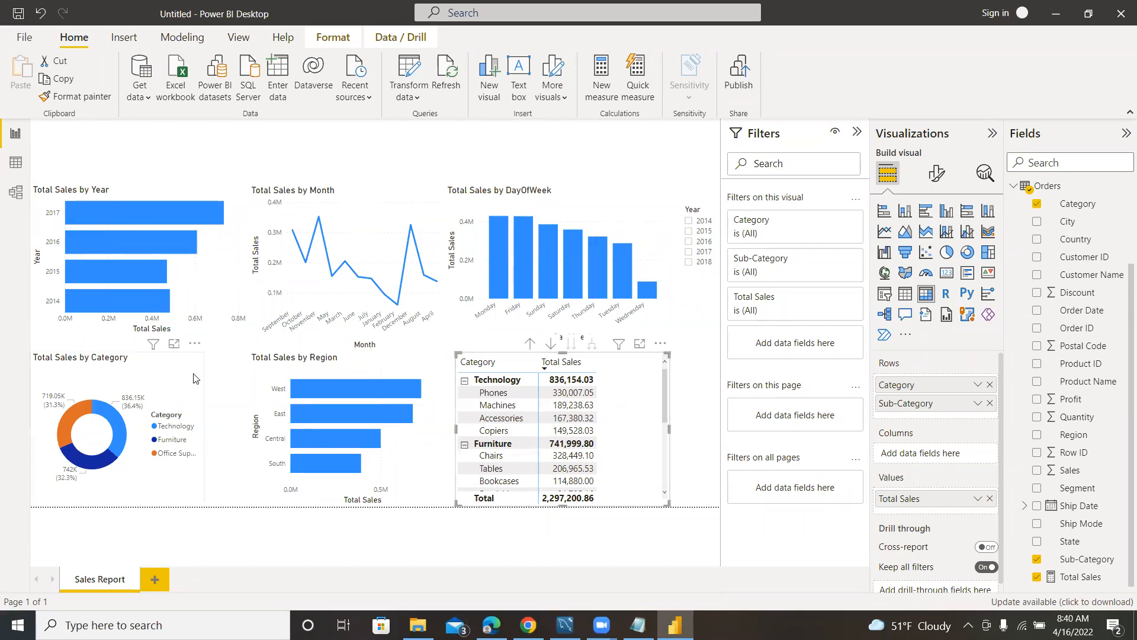
Shift the matrix and the Total Sales by Region chart rightward, and widen the Total Sales by Category donut into the freed space.
{"action": "left_click_drag", "start_coordinate": [656, 344], "coordinate": [698, 350]}
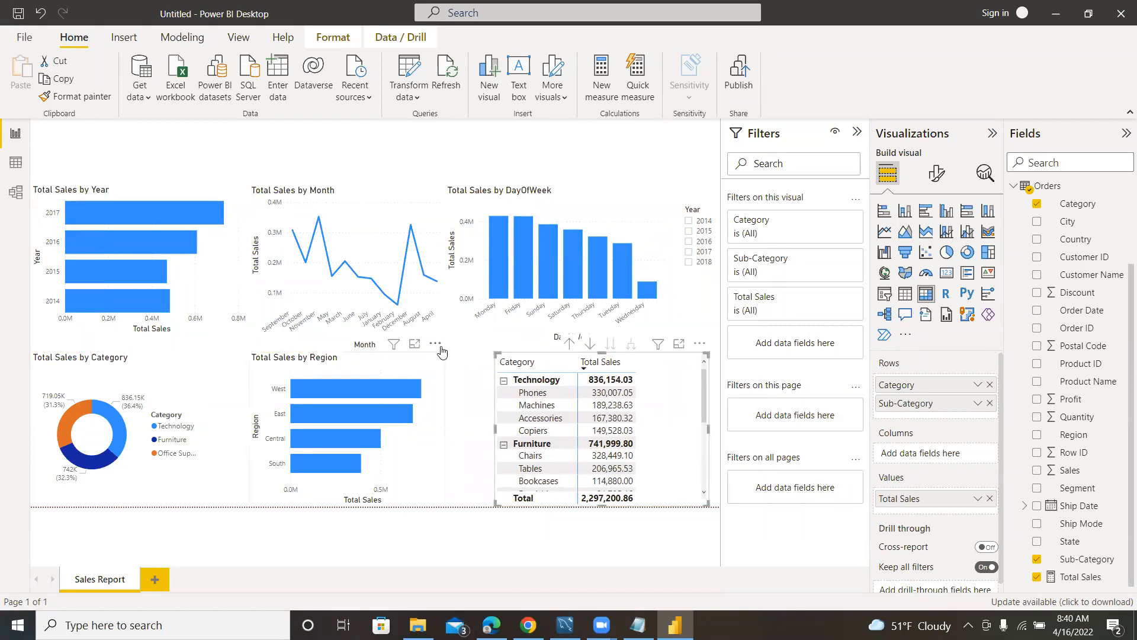
{"action": "left_click_drag", "start_coordinate": [342, 368], "coordinate": [364, 368]}
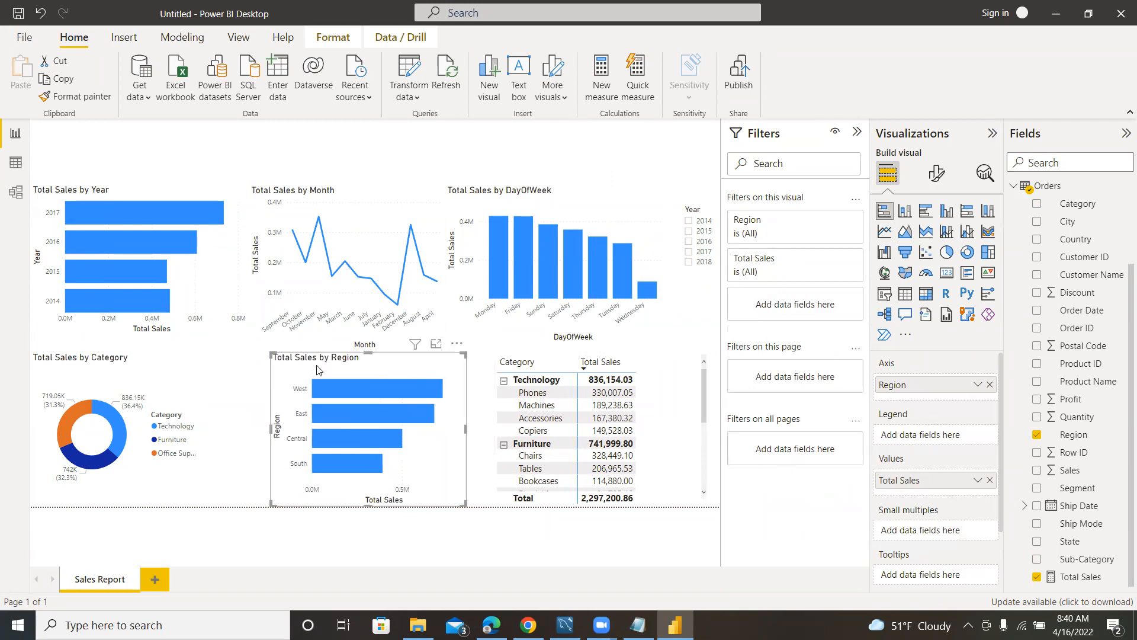
{"action": "left_click", "coordinate": [200, 354]}
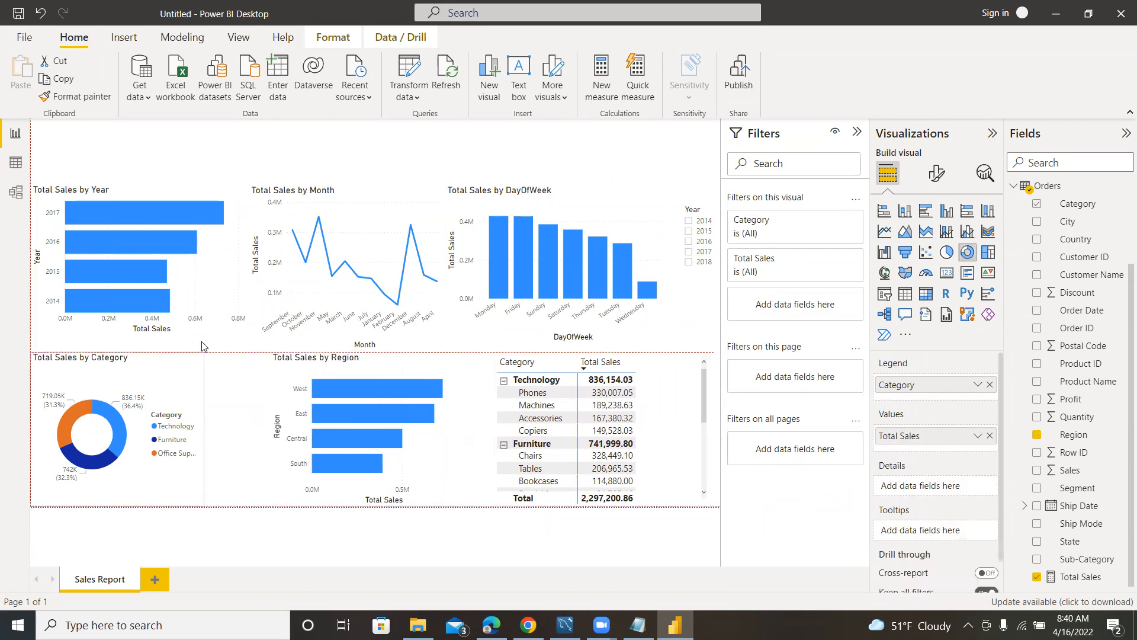
{"action": "left_click_drag", "start_coordinate": [200, 502], "coordinate": [229, 504]}
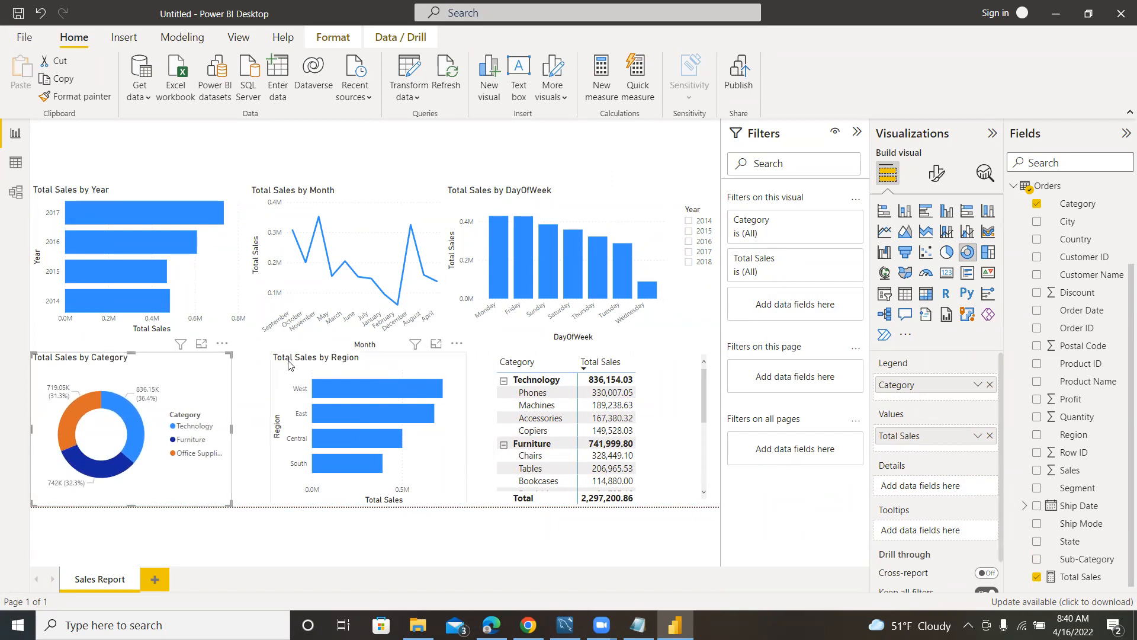
Extend the Total Sales by Region chart toward the donut, and move the matrix slightly closer to it and widen it to the page edge.
{"action": "left_click", "coordinate": [458, 366]}
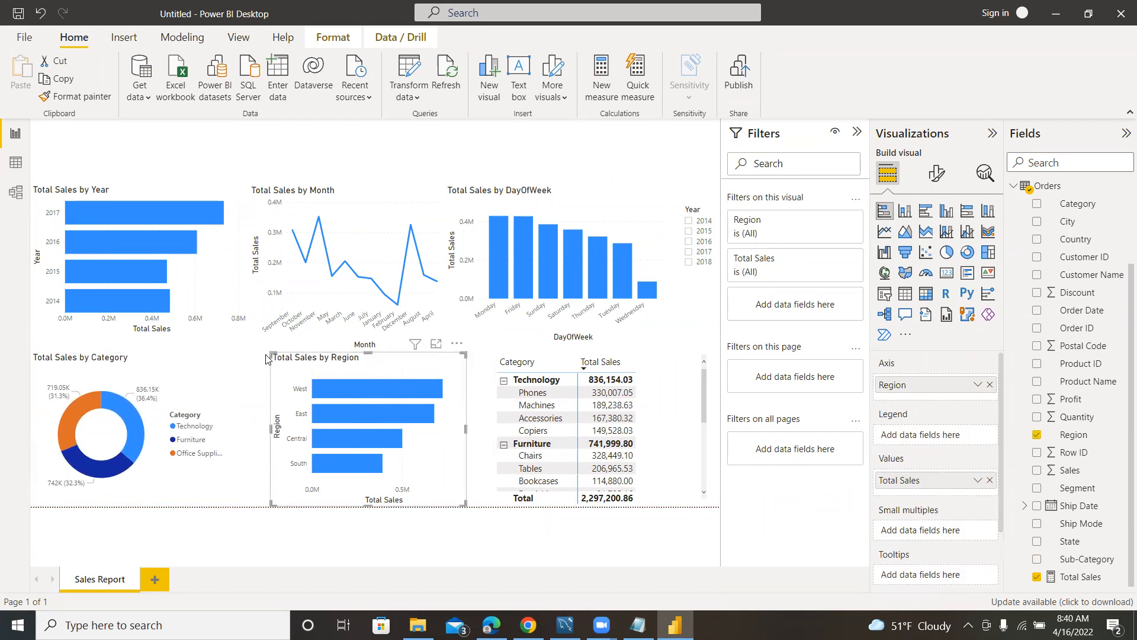
{"action": "left_click_drag", "start_coordinate": [271, 428], "coordinate": [248, 433]}
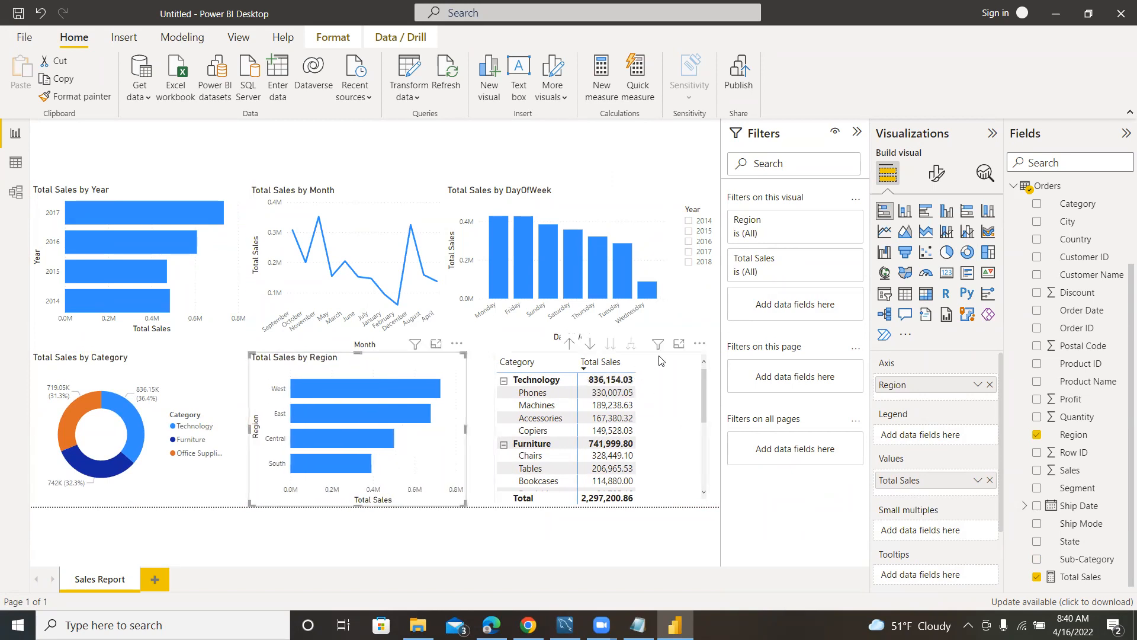
{"action": "left_click", "coordinate": [703, 349]}
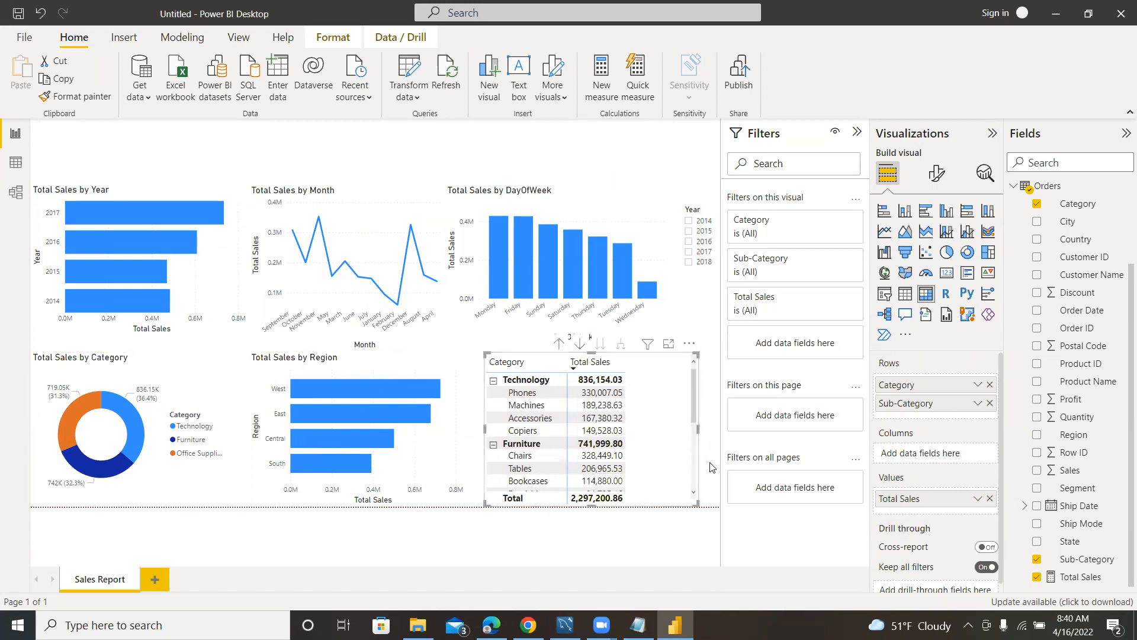
{"action": "left_click_drag", "start_coordinate": [703, 430], "coordinate": [714, 430]}
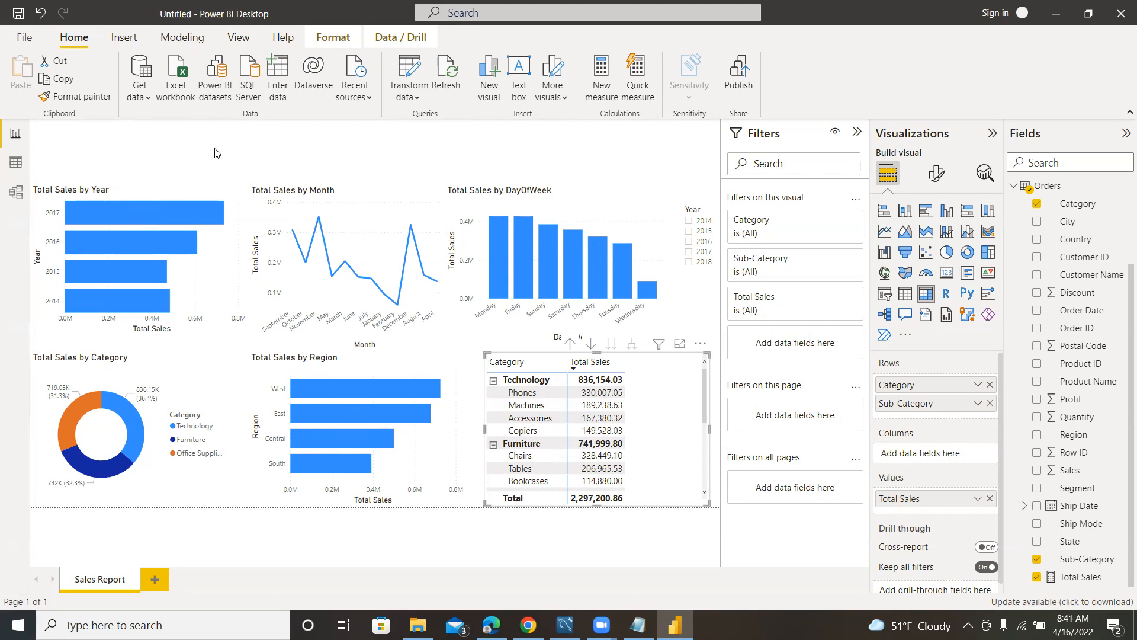
Insert the Ailead tech logo image from the Downloads folder into the report page.
{"action": "left_click", "coordinate": [123, 38]}
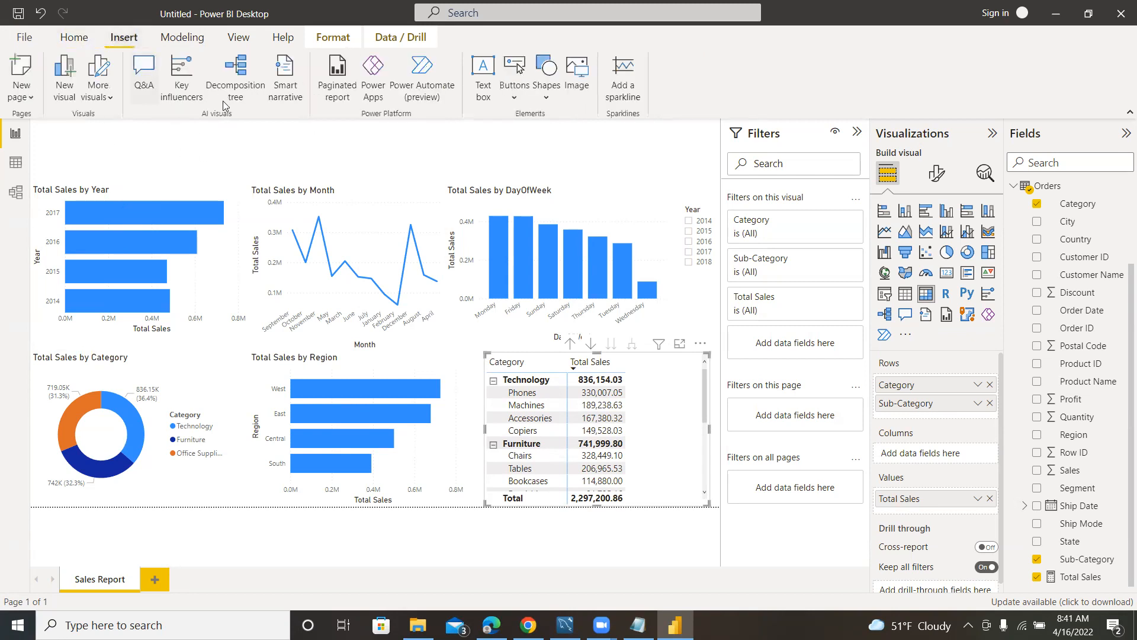
{"action": "left_click", "coordinate": [576, 78]}
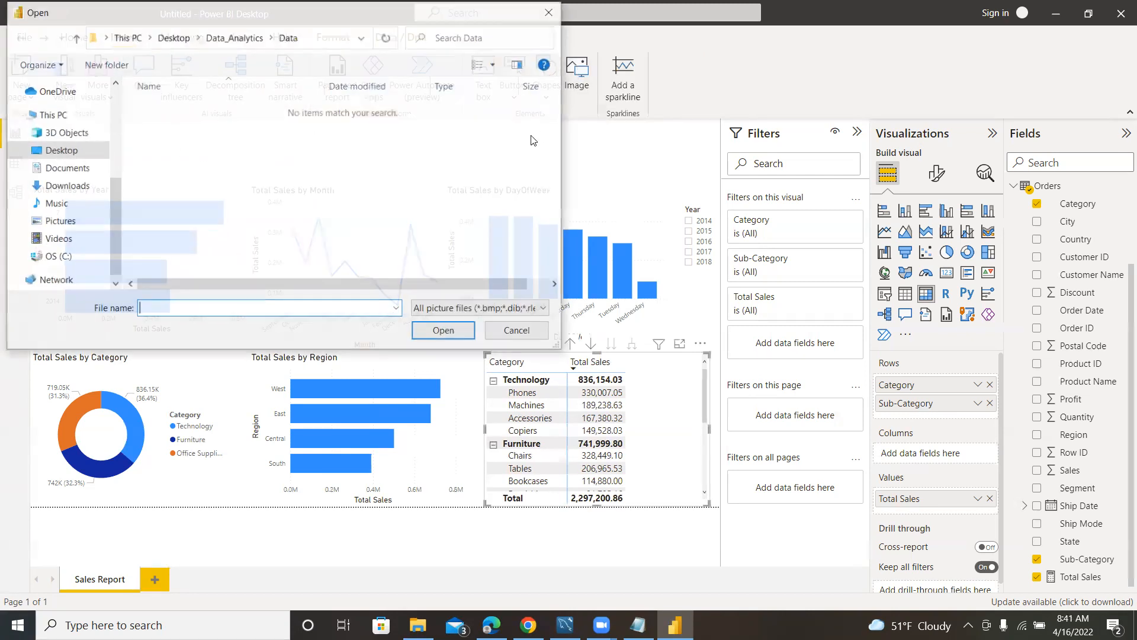
{"action": "left_click", "coordinate": [56, 186]}
{"action": "left_click", "coordinate": [193, 226]}
{"action": "left_click", "coordinate": [442, 333]}
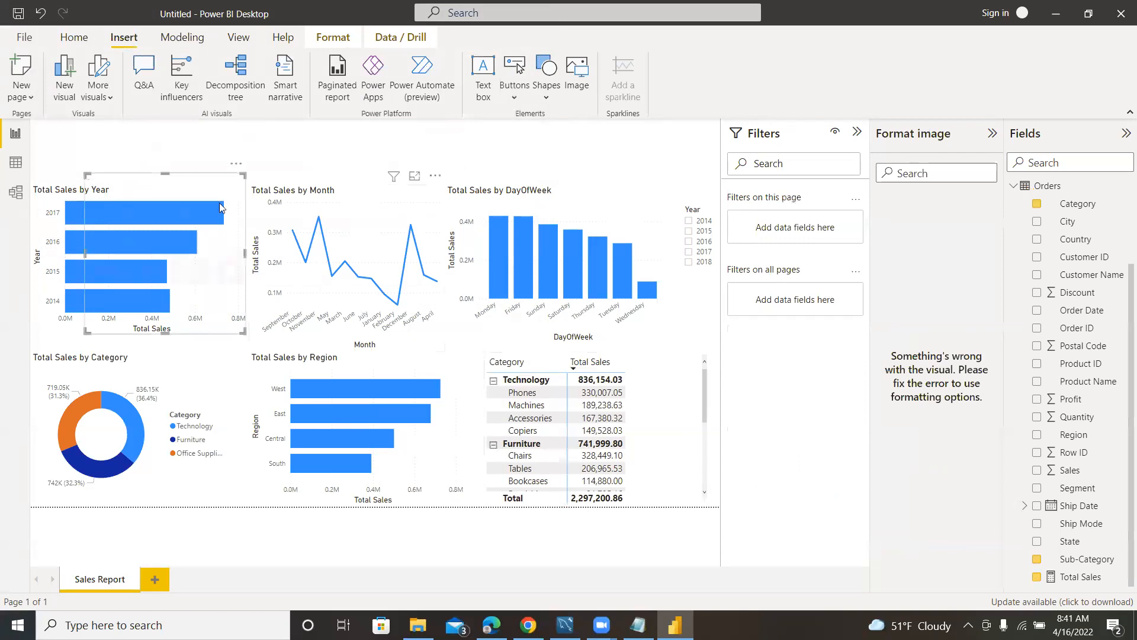
Shrink the logo and place it in the page's upper-left corner above the Total Sales by Year chart.
{"action": "left_click_drag", "start_coordinate": [243, 333], "coordinate": [195, 283]}
{"action": "left_click_drag", "start_coordinate": [191, 201], "coordinate": [128, 125]}
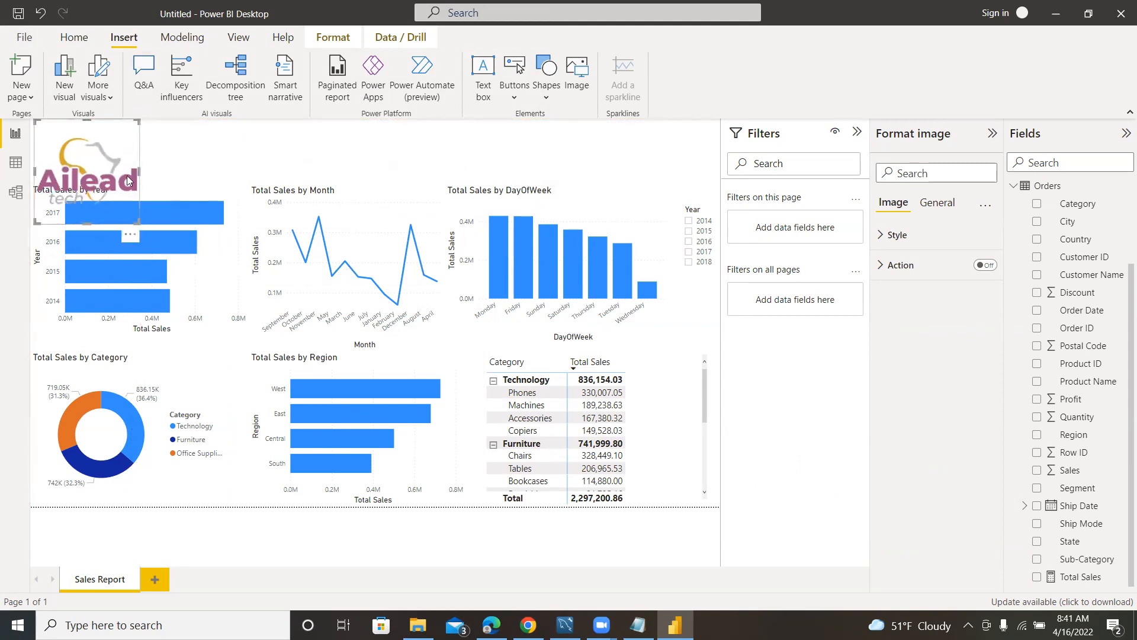
{"action": "left_click_drag", "start_coordinate": [138, 222], "coordinate": [89, 175]}
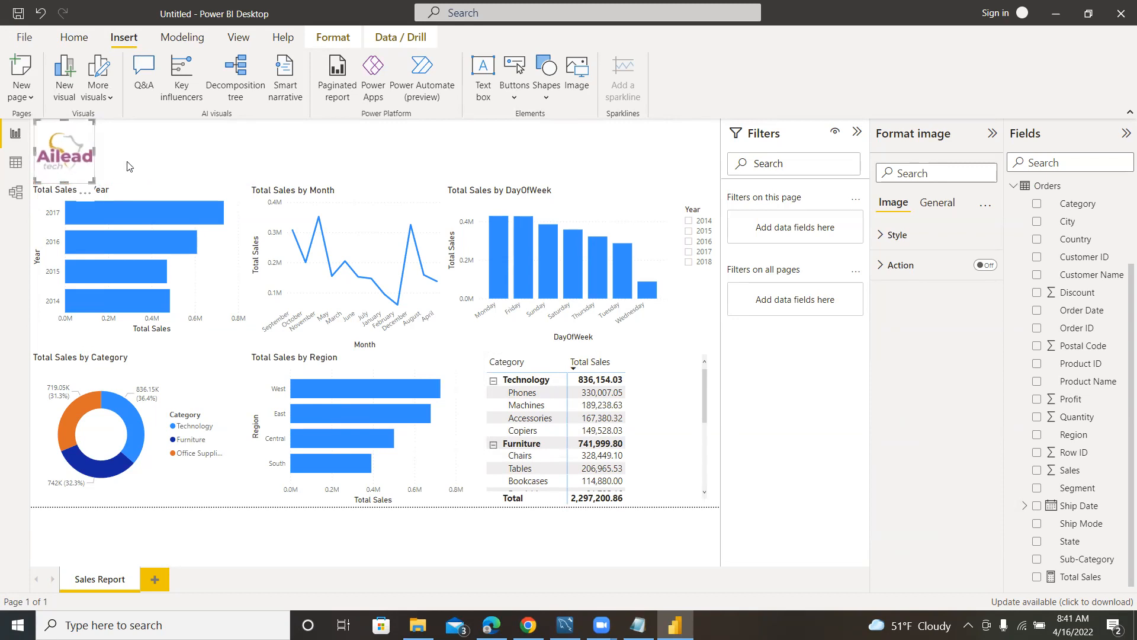
{"action": "left_click", "coordinate": [173, 150]}
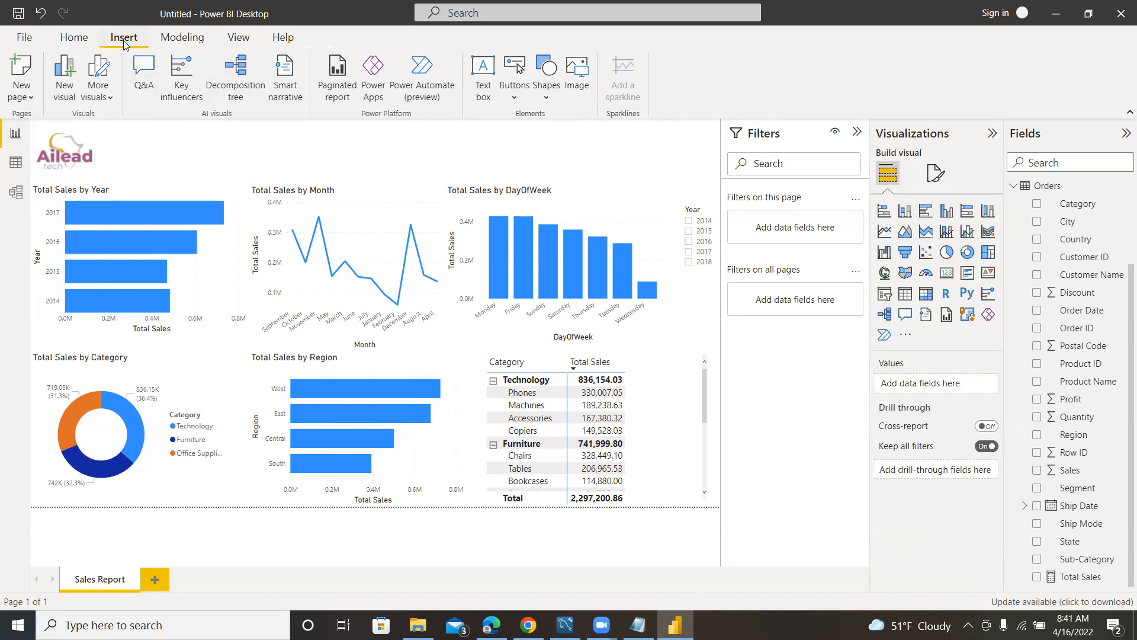
Add a text box reading SALES PERFORMANCE REPORT and reduce its height.
{"action": "left_click", "coordinate": [484, 70]}
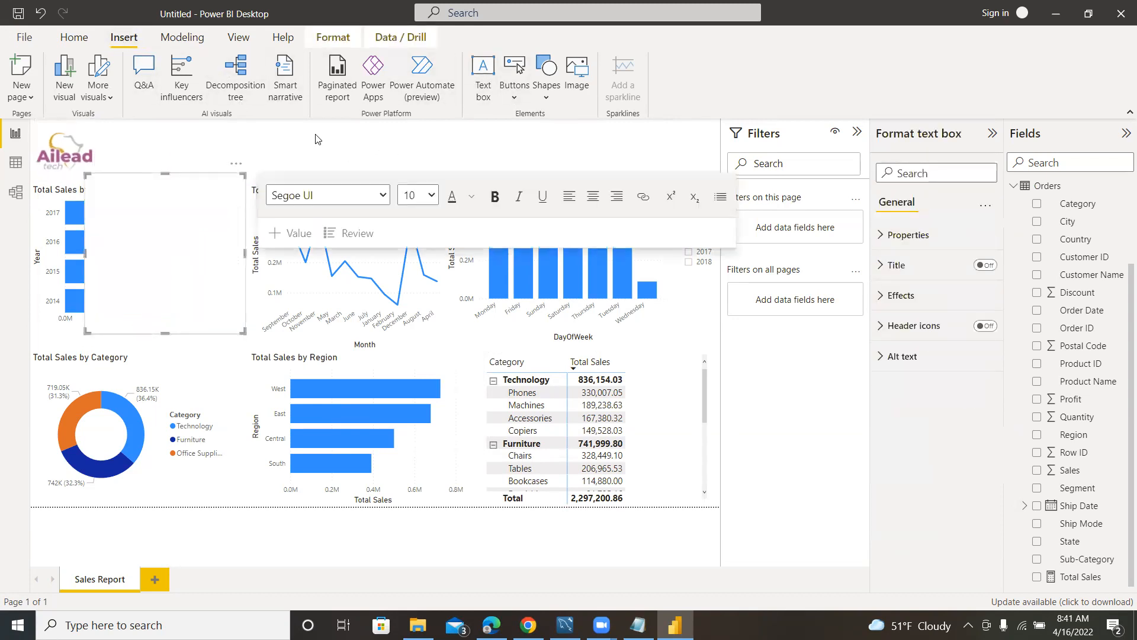
{"action": "left_click", "coordinate": [159, 222]}
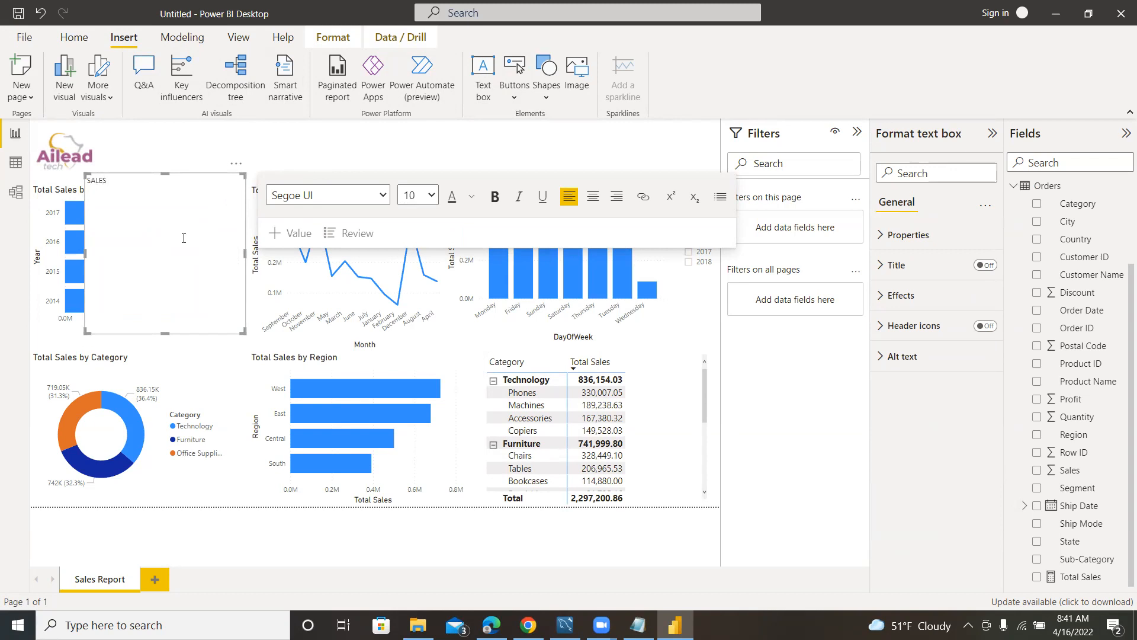
{"action": "type", "text": "SALES PERFORMANCE REPORT"}
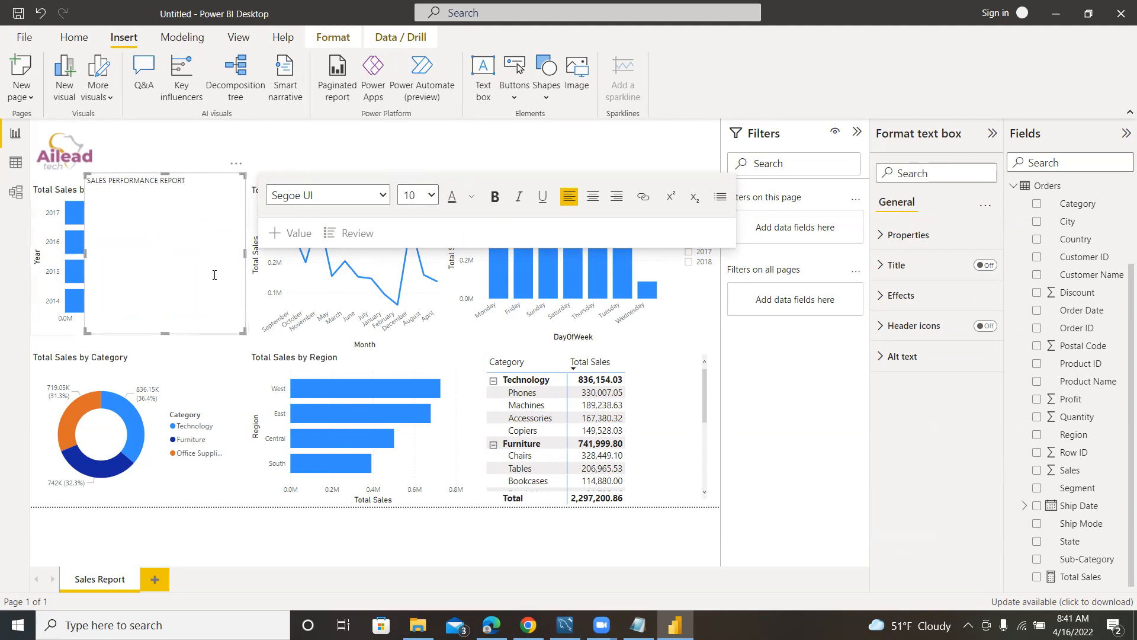
{"action": "left_click_drag", "start_coordinate": [243, 331], "coordinate": [247, 248]}
Try to set the report title's font size to 40.
{"action": "left_click", "coordinate": [436, 196]}
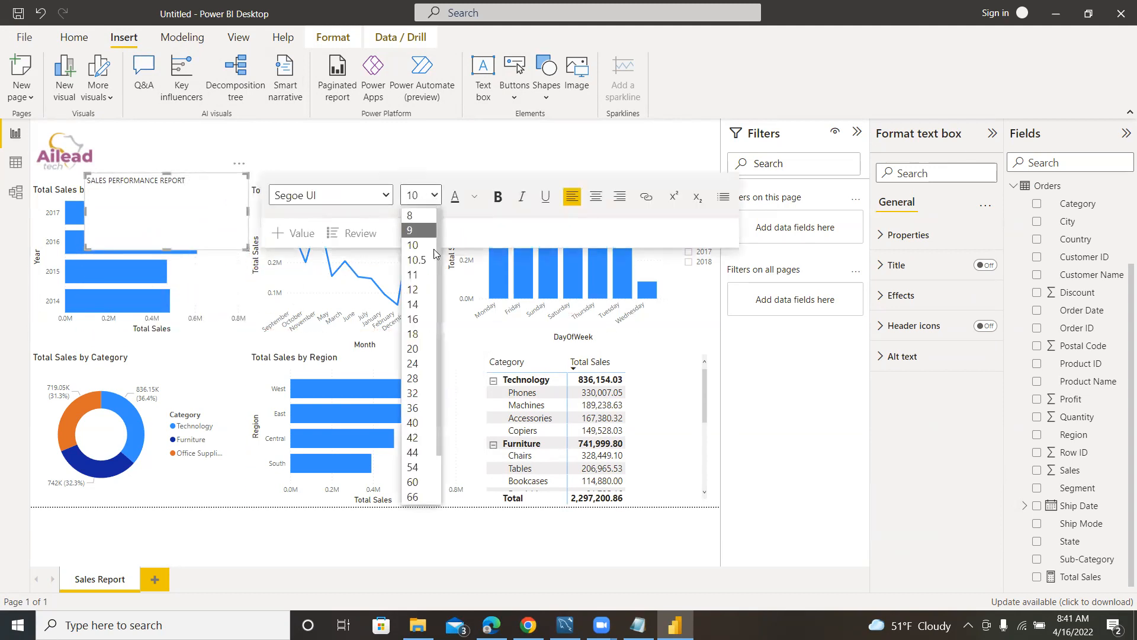
{"action": "left_click", "coordinate": [409, 416]}
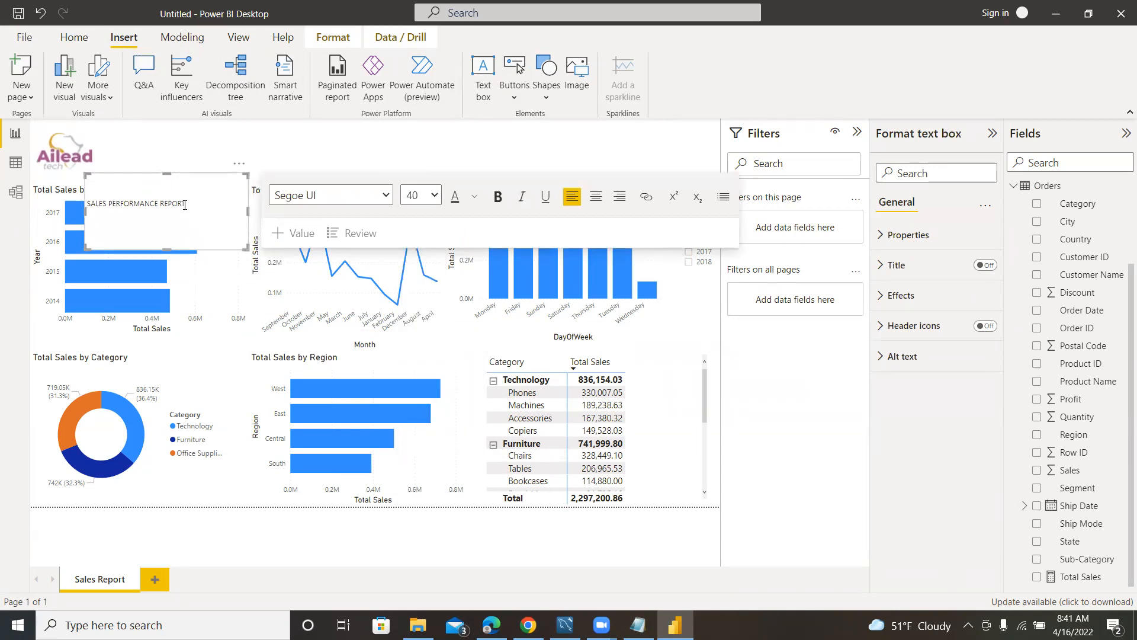
{"action": "left_click_drag", "start_coordinate": [203, 202], "coordinate": [80, 202]}
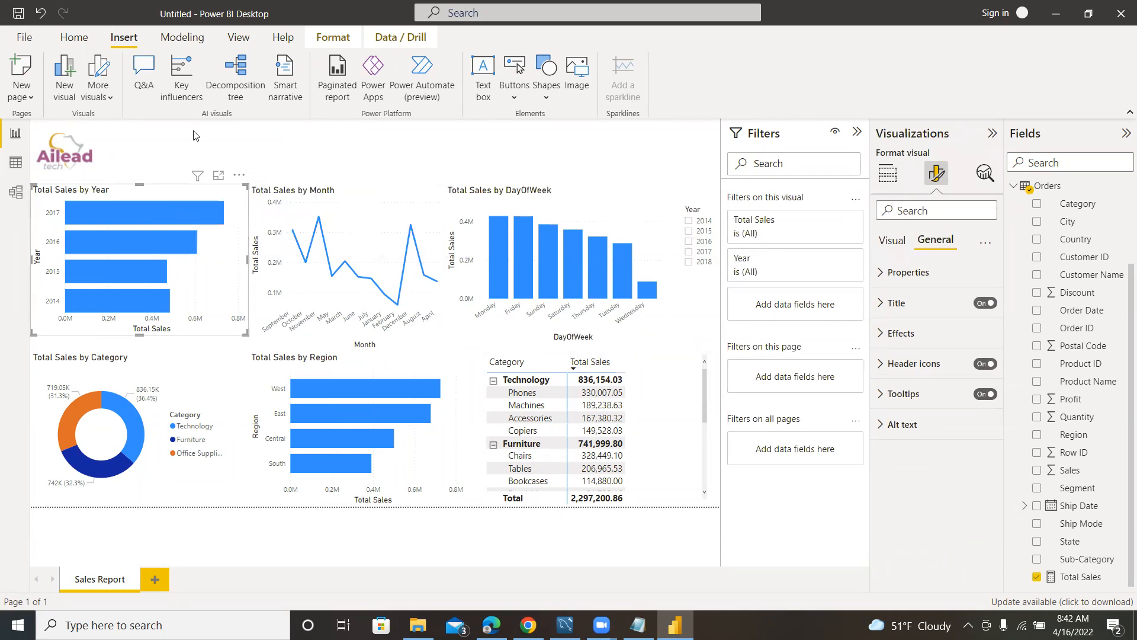
{"action": "left_click", "coordinate": [261, 170]}
Select the whole SALES PERFORMANCE REPORT text and set its font size to 40.
{"action": "left_click", "coordinate": [194, 217]}
{"action": "left_click_drag", "start_coordinate": [187, 180], "coordinate": [85, 185]}
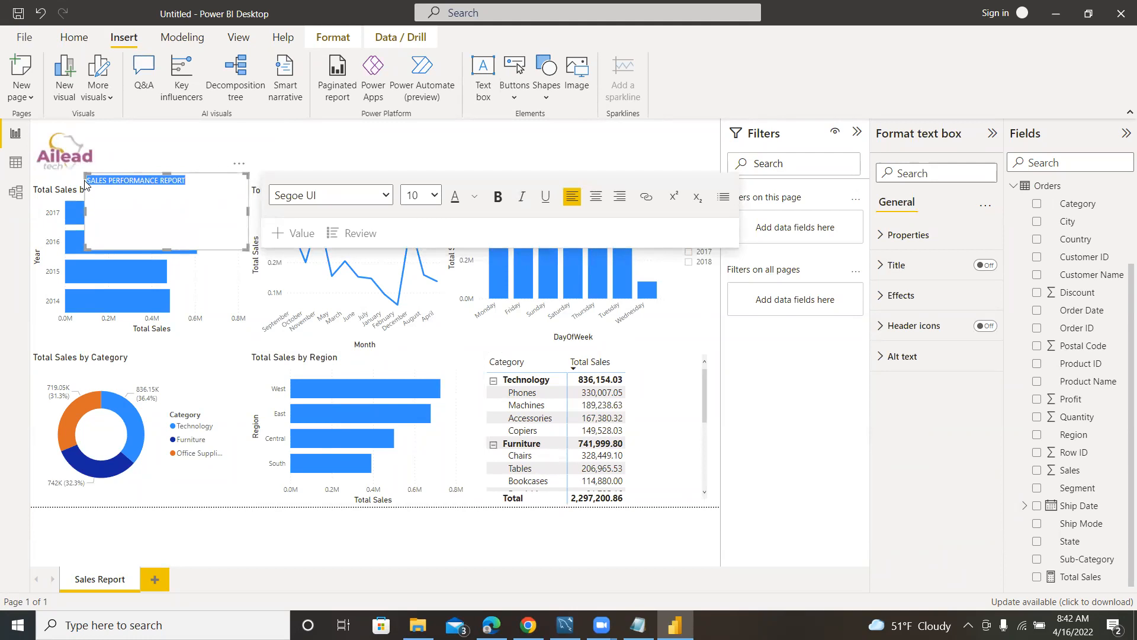
{"action": "left_click", "coordinate": [434, 194]}
{"action": "left_click", "coordinate": [413, 423]}
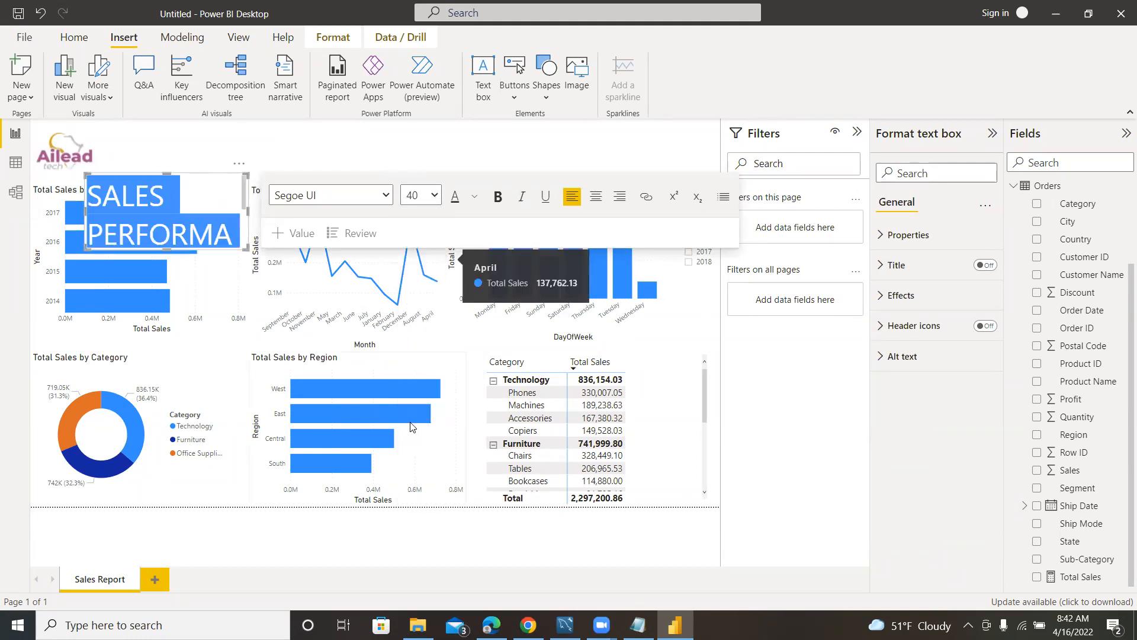
Widen the title text box to fit on one line, move it beside the logo above the charts, and reduce its height.
{"action": "left_click_drag", "start_coordinate": [246, 213], "coordinate": [699, 211]}
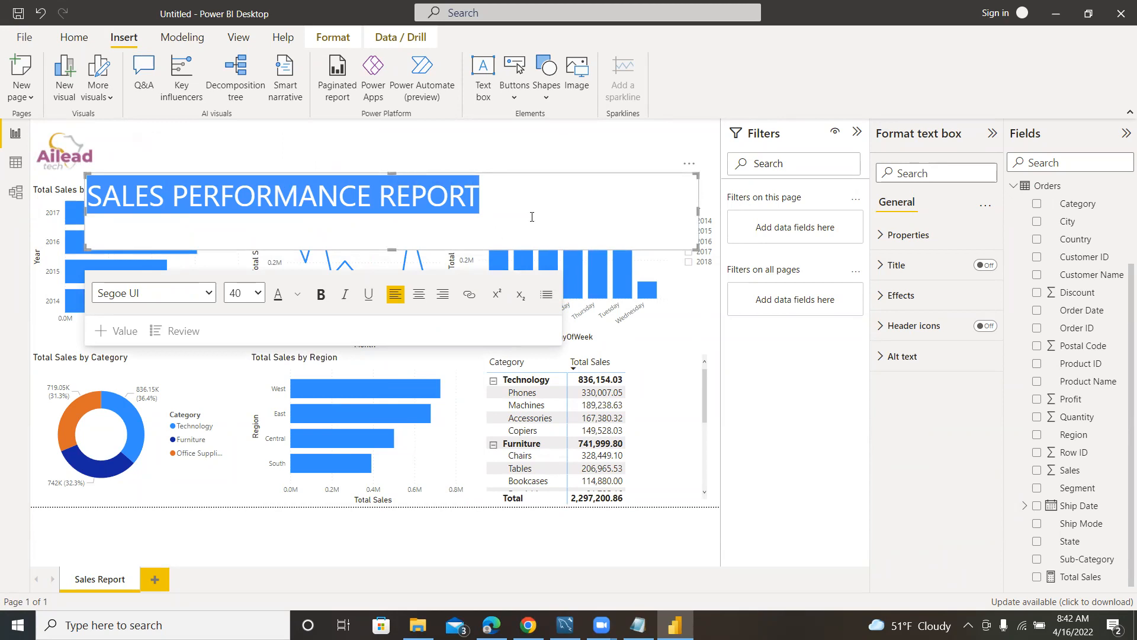
{"action": "left_click_drag", "start_coordinate": [690, 166], "coordinate": [731, 102]}
{"action": "left_click_drag", "start_coordinate": [720, 195], "coordinate": [710, 172]}
Add spaces before the title text to shift it toward the middle of its text box.
{"action": "left_click", "coordinate": [285, 142]}
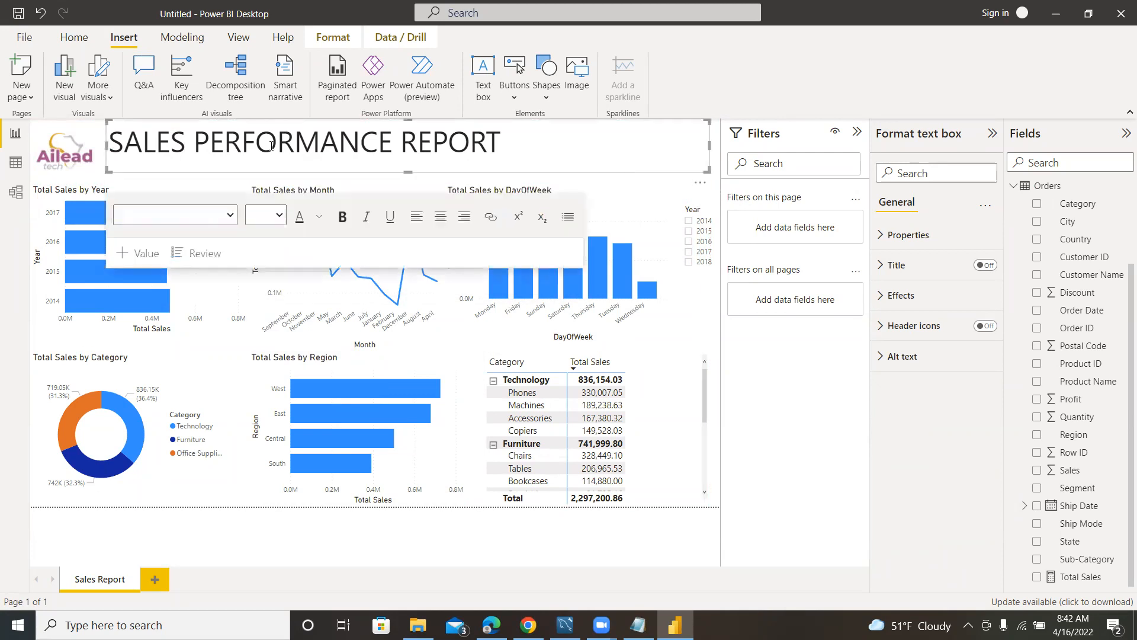
{"action": "double_click", "coordinate": [128, 150]}
{"action": "left_click", "coordinate": [128, 150]}
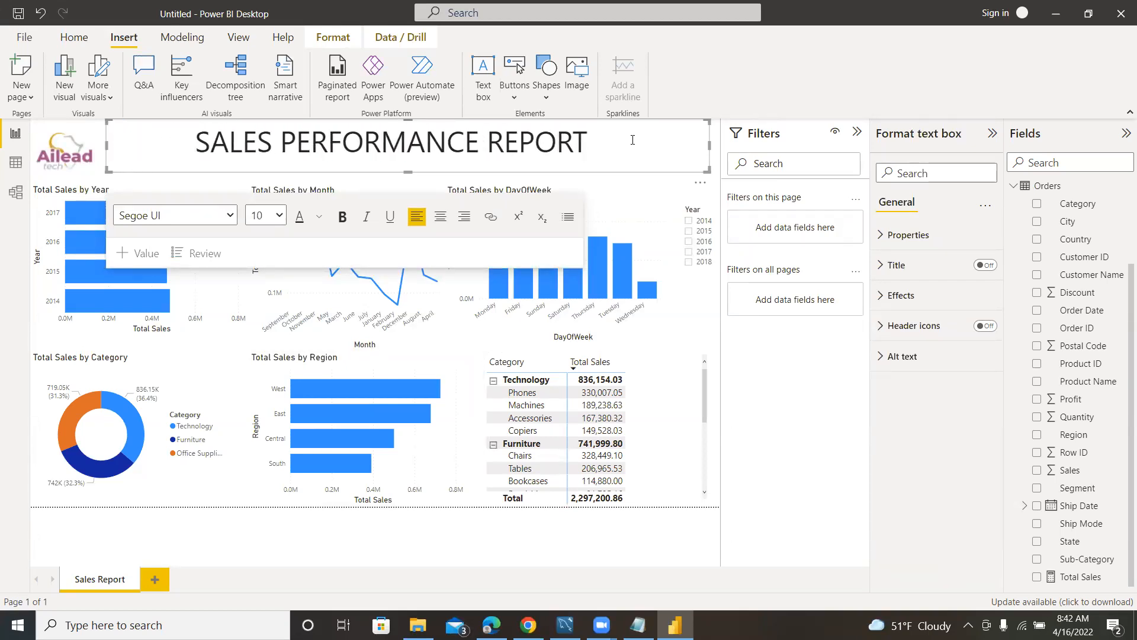
Change the font color of the SALES PERFORMANCE REPORT title to the light violet among the recent colors.
{"action": "left_click_drag", "start_coordinate": [587, 143], "coordinate": [184, 139]}
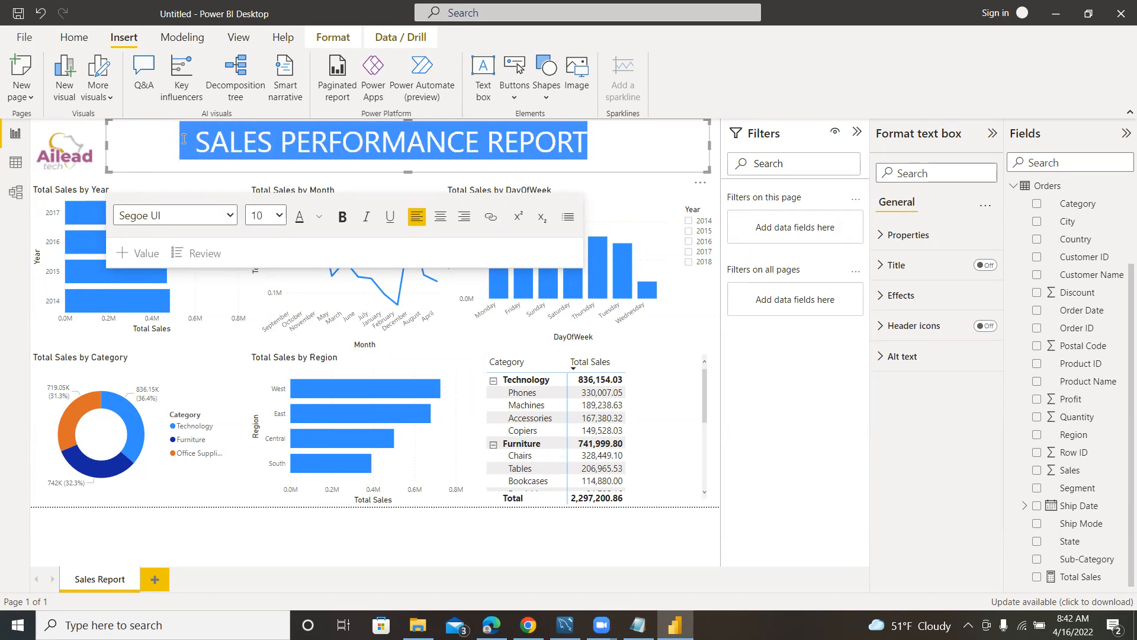
{"action": "left_click", "coordinate": [320, 220]}
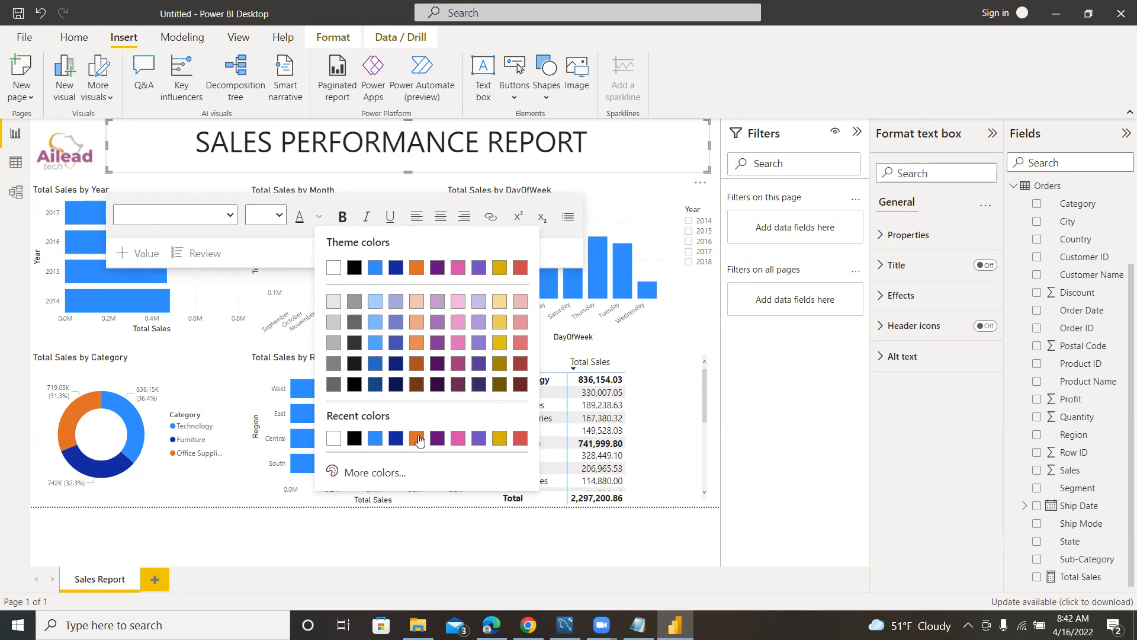
{"action": "left_click", "coordinate": [480, 443]}
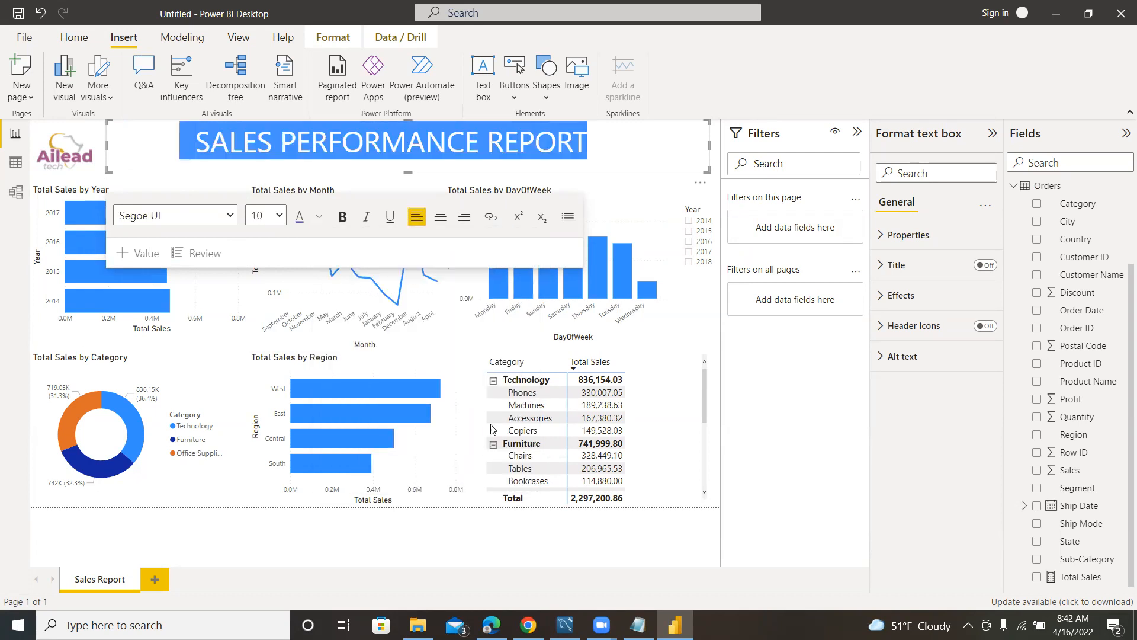
Try the pink recent color on the whole SALES PERFORMANCE REPORT title.
{"action": "left_click", "coordinate": [575, 548]}
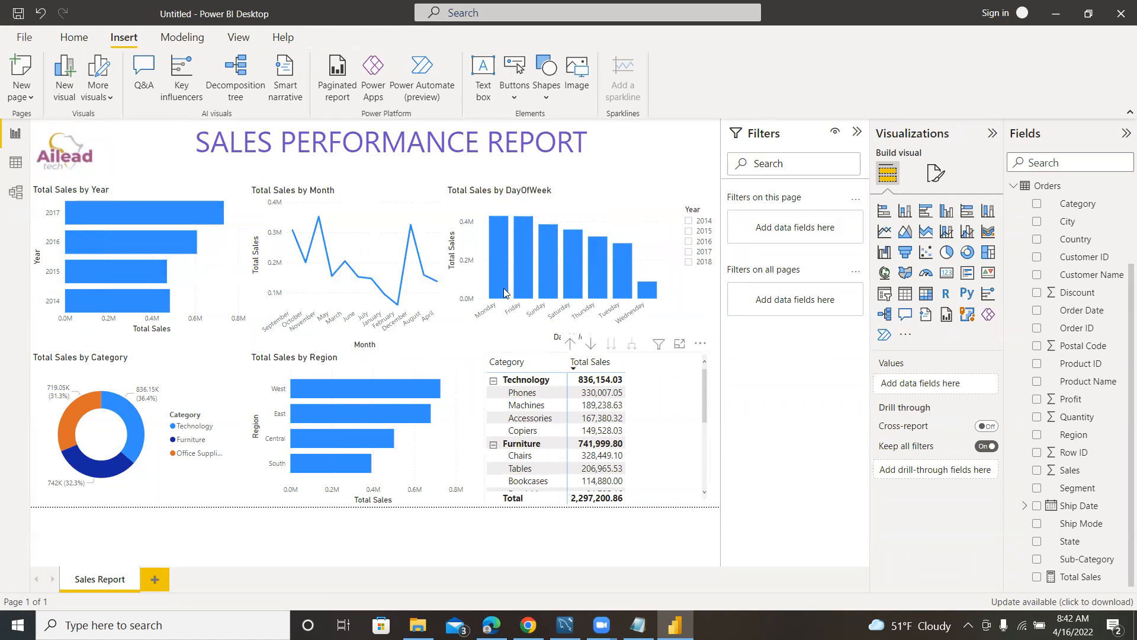
{"action": "left_click_drag", "start_coordinate": [632, 146], "coordinate": [180, 142]}
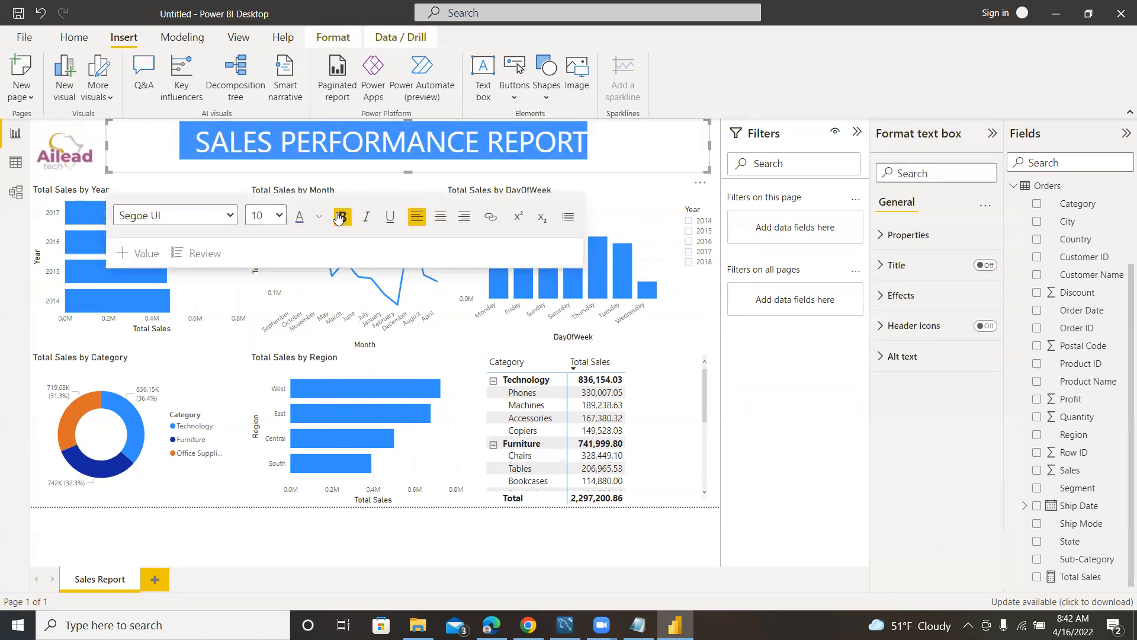
{"action": "left_click", "coordinate": [320, 217]}
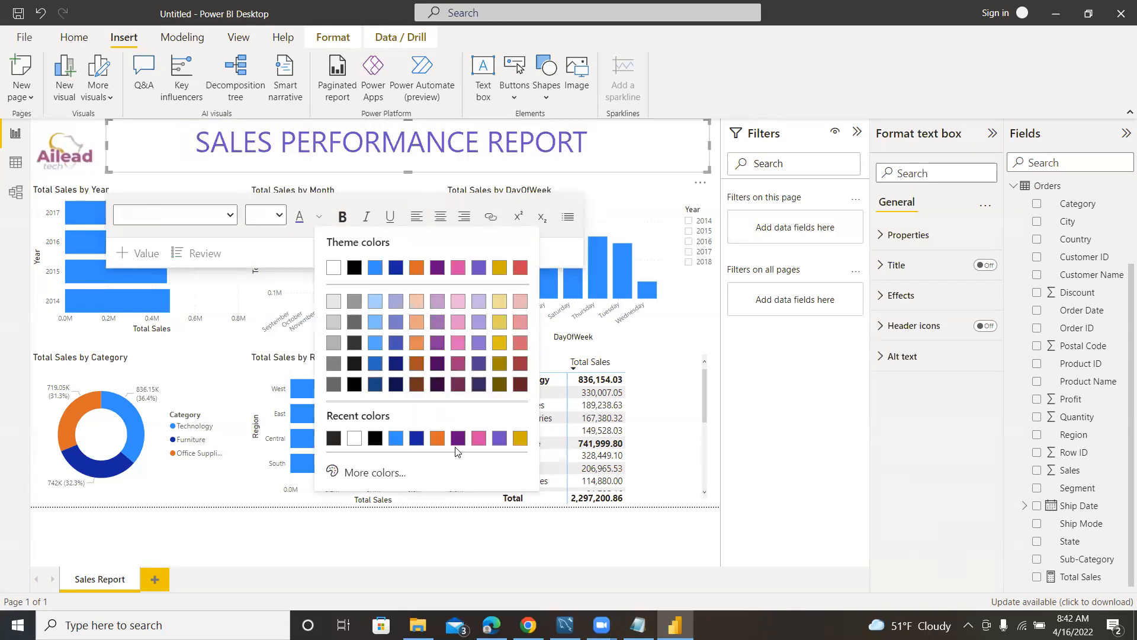
{"action": "left_click", "coordinate": [479, 438]}
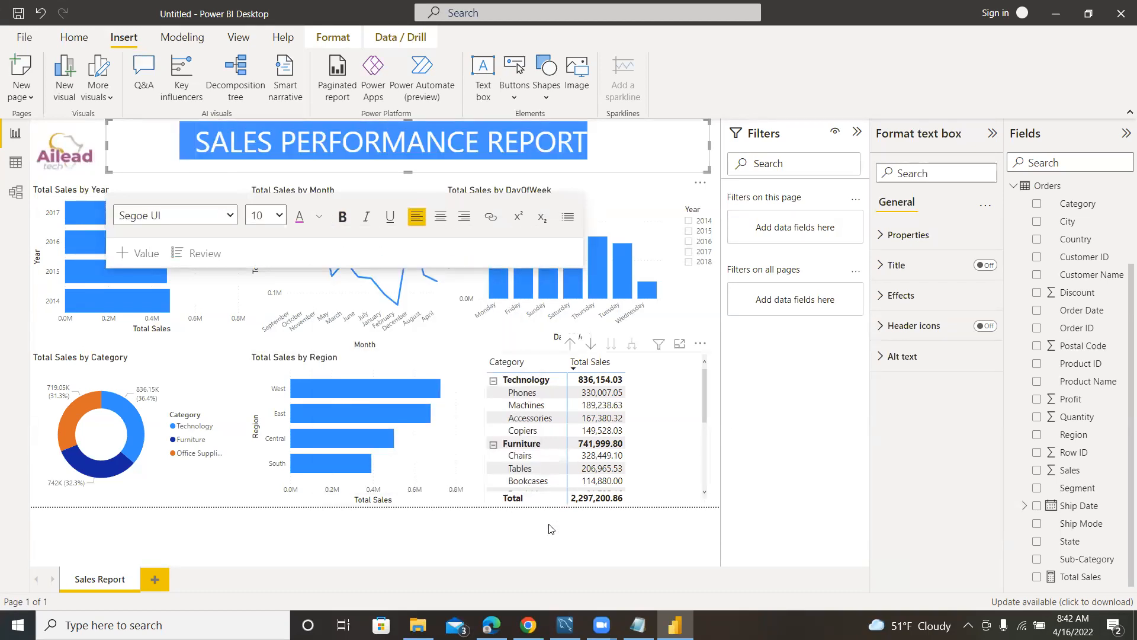
{"action": "left_click", "coordinate": [580, 557]}
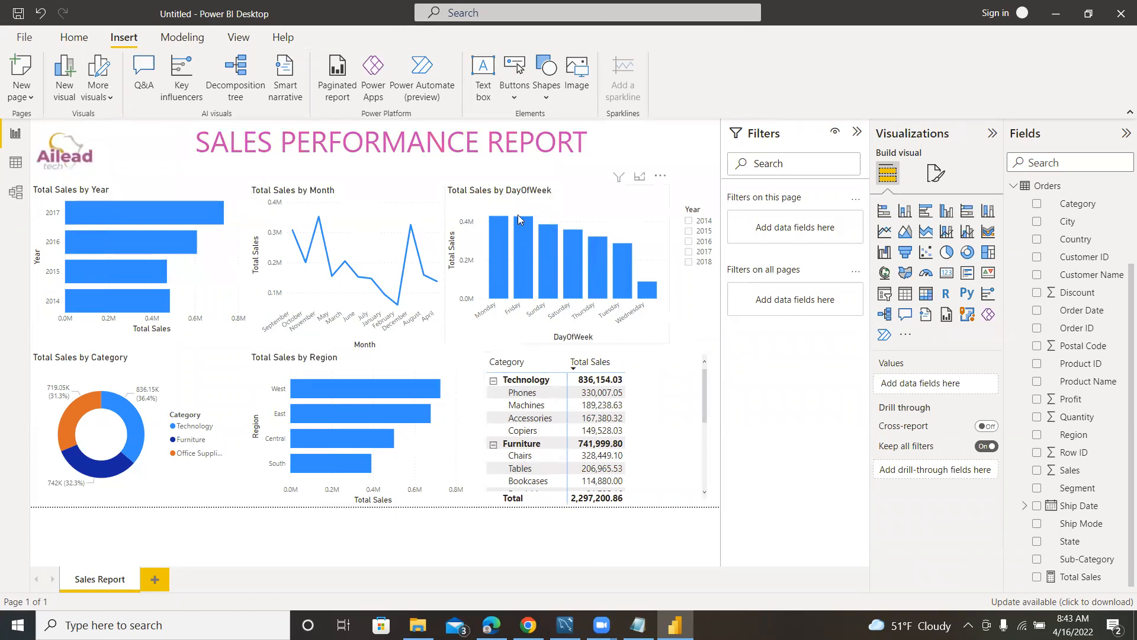
Change the font color of the whole SALES PERFORMANCE REPORT title to the dark purple among the recent colors.
{"action": "left_click_drag", "start_coordinate": [639, 155], "coordinate": [170, 144]}
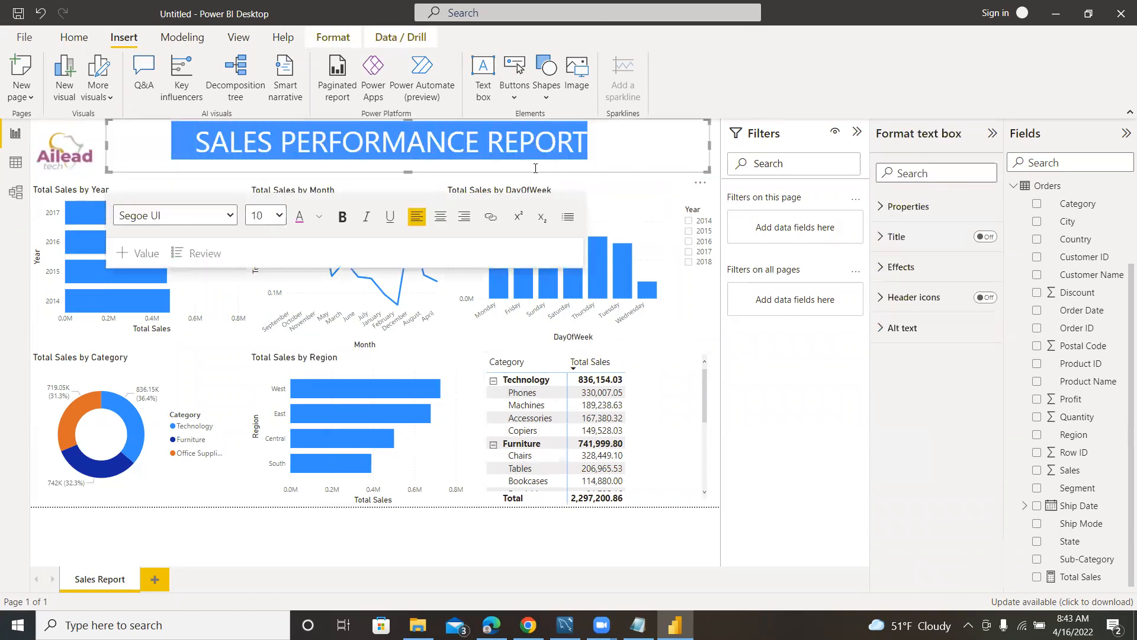
{"action": "left_click", "coordinate": [318, 219]}
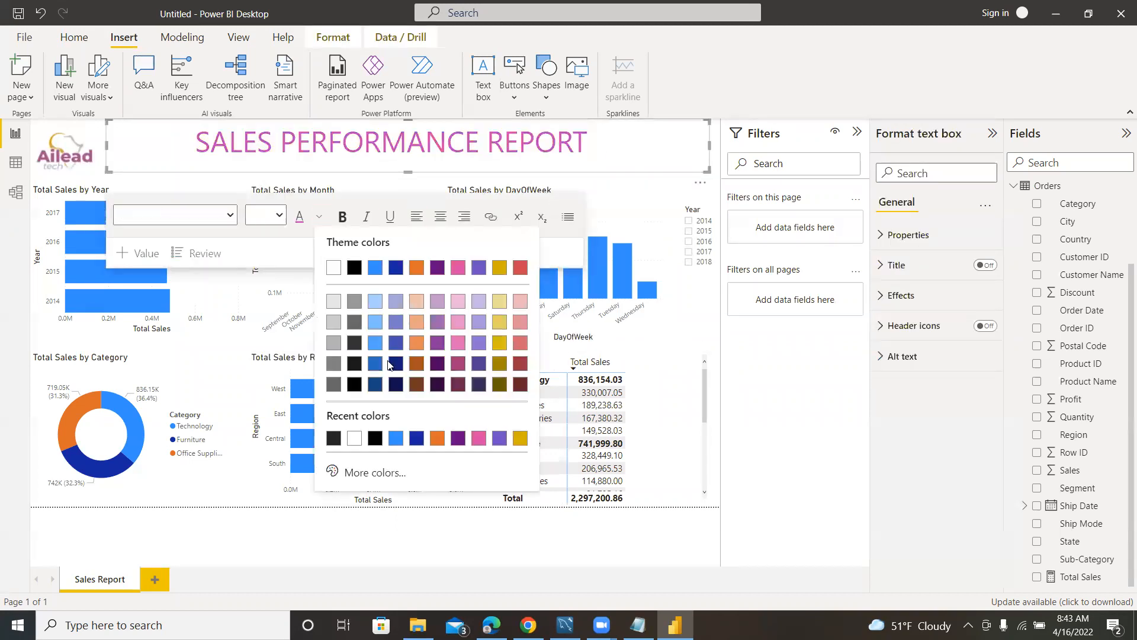
{"action": "left_click", "coordinate": [456, 439]}
{"action": "left_click", "coordinate": [539, 538]}
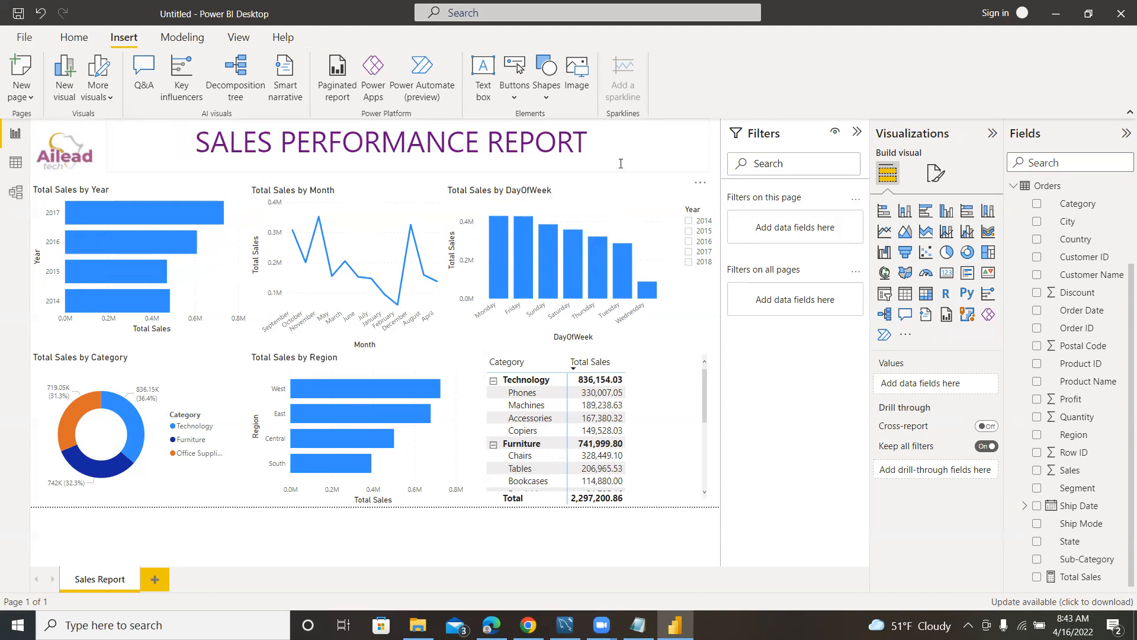
Enlarge the Ailead tech logo beside the report title so it fills the space above the Total Sales by Year chart.
{"action": "left_click", "coordinate": [90, 144]}
{"action": "left_click_drag", "start_coordinate": [93, 151], "coordinate": [121, 148]}
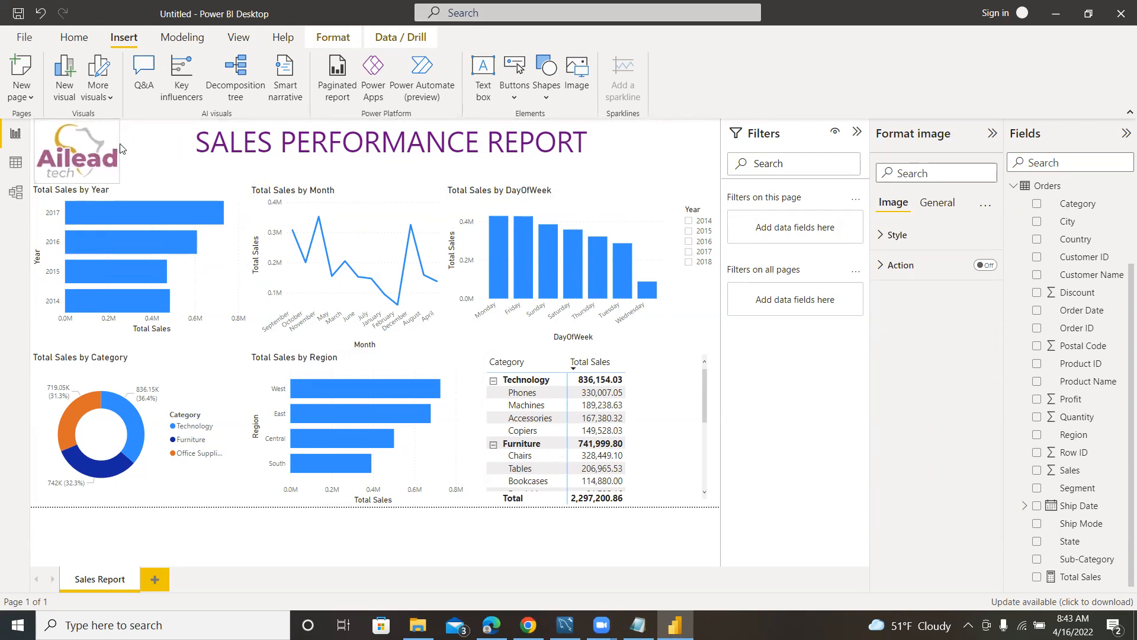
{"action": "left_click", "coordinate": [155, 148]}
{"action": "left_click", "coordinate": [233, 553]}
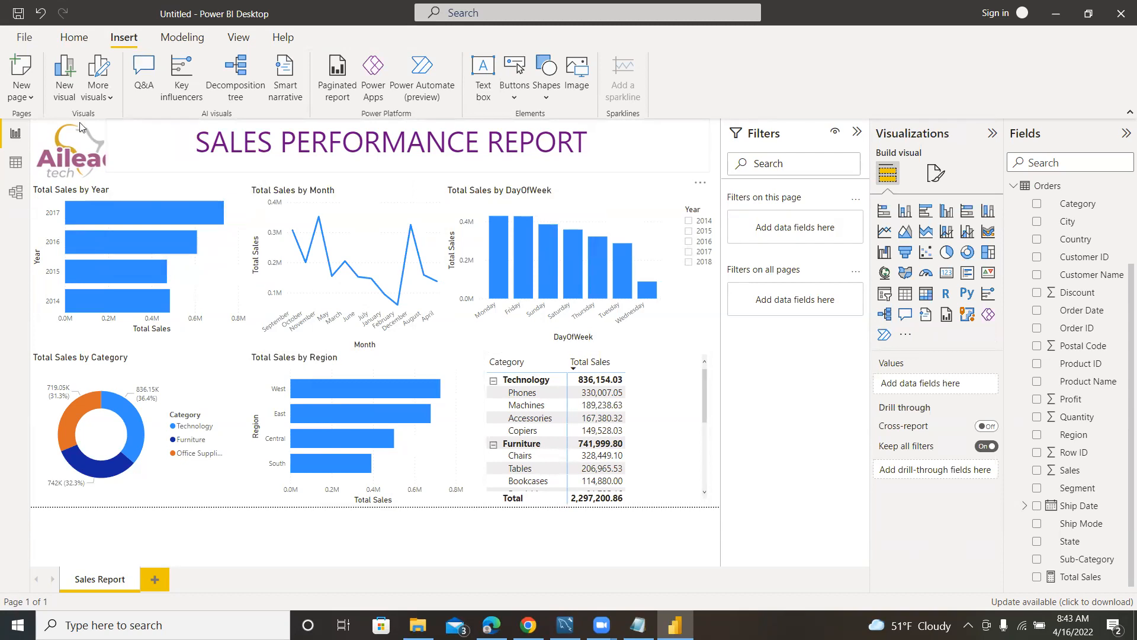
Try the purple Bloom theme and the dark blue theme with wavy lines on the report.
{"action": "left_click", "coordinate": [239, 38]}
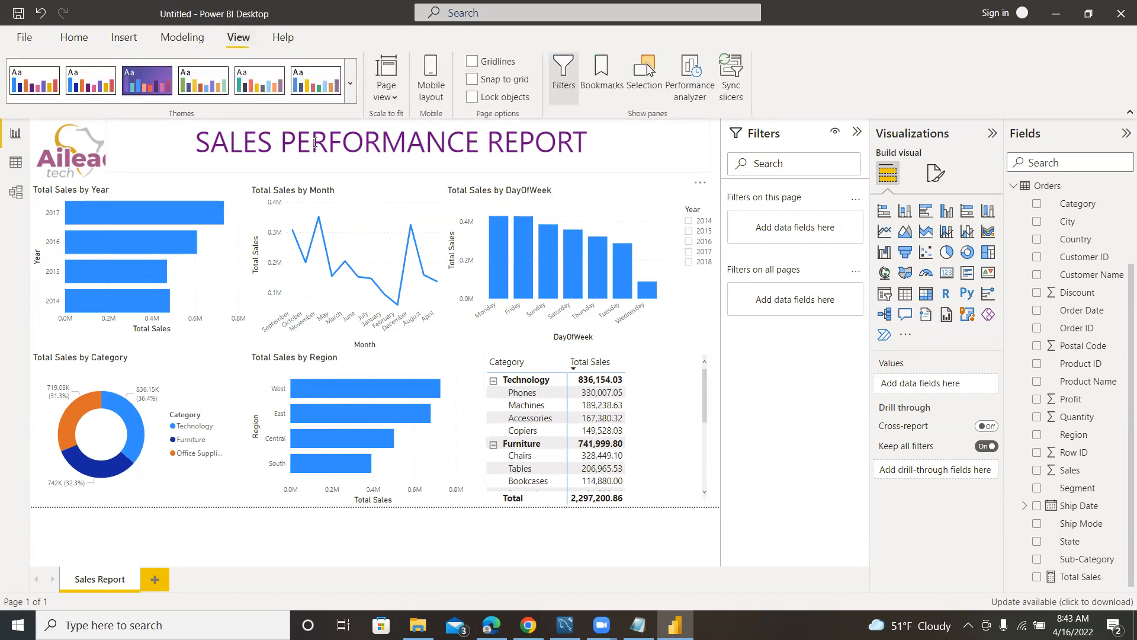
{"action": "left_click", "coordinate": [350, 83]}
{"action": "left_click", "coordinate": [140, 221]}
{"action": "left_click", "coordinate": [350, 83]}
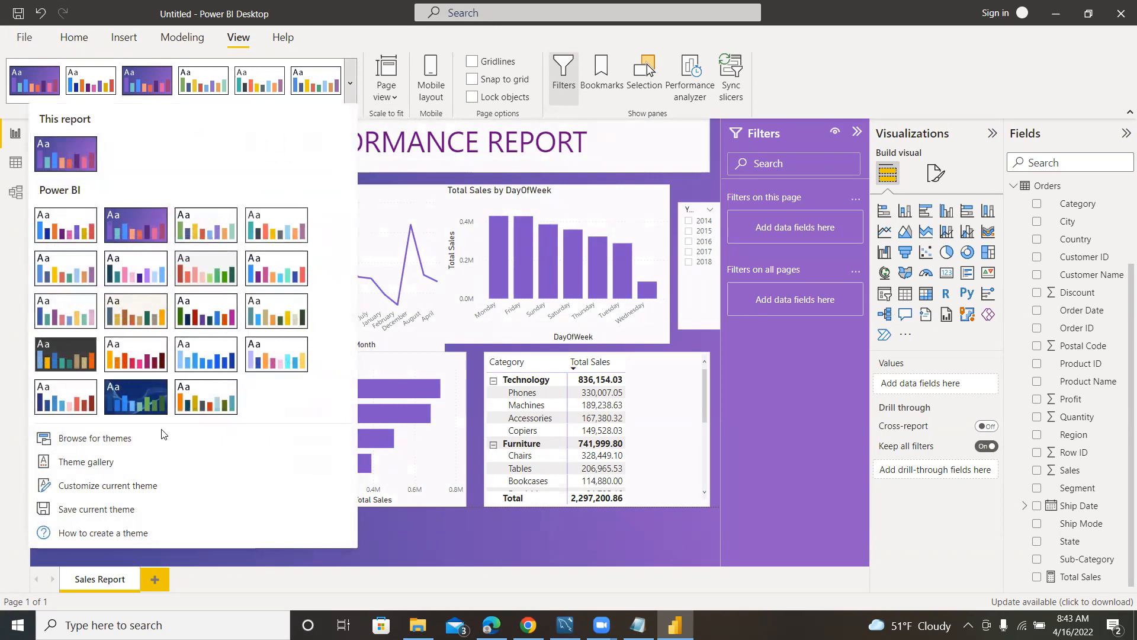
{"action": "left_click", "coordinate": [136, 386]}
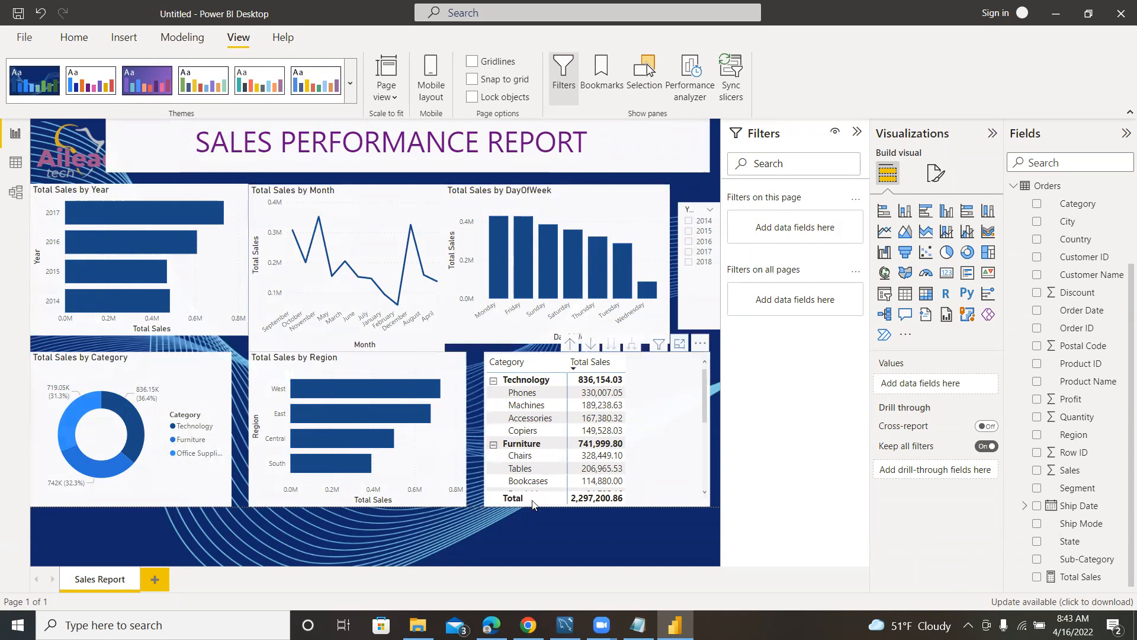
Restore the report's default theme with the white background and blue charts.
{"action": "left_click", "coordinate": [350, 88]}
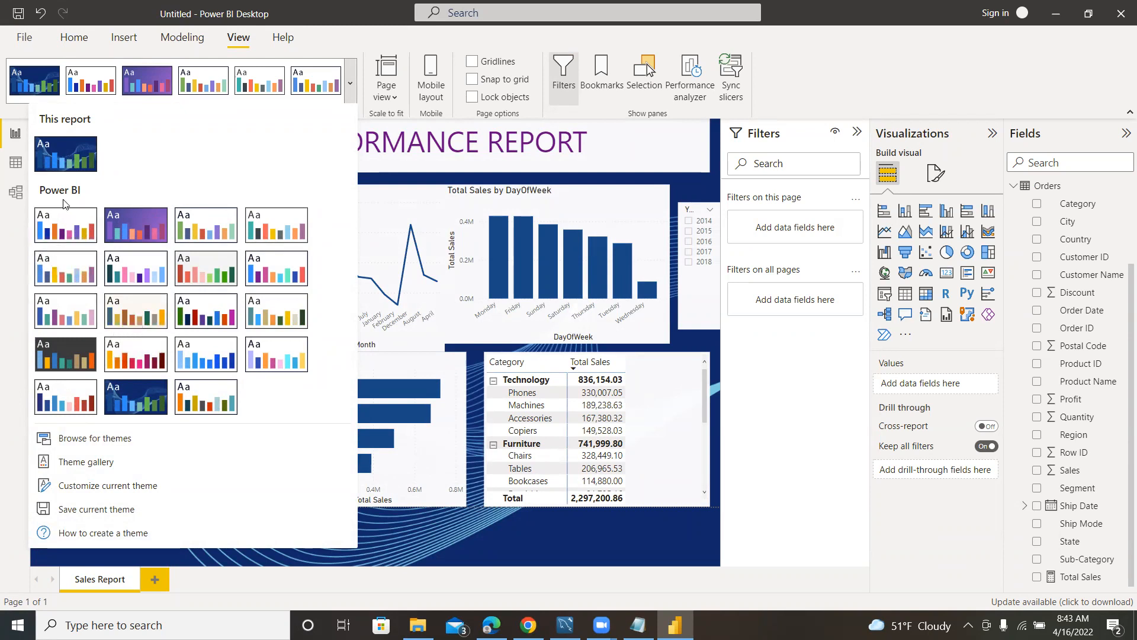
{"action": "left_click", "coordinate": [68, 221]}
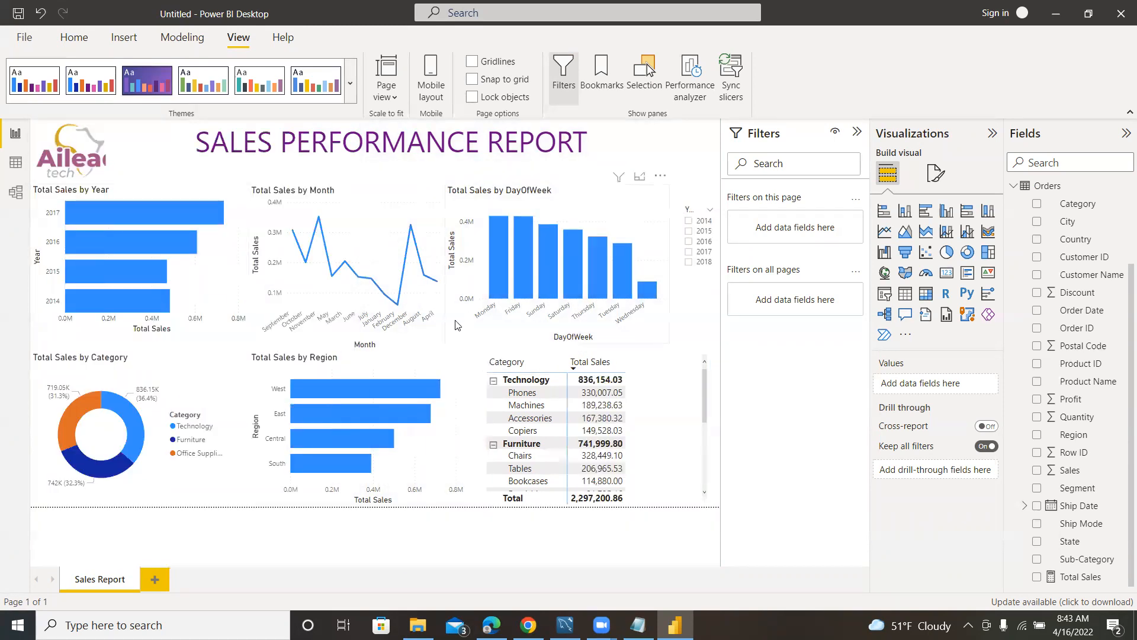
{"action": "left_click", "coordinate": [350, 83]}
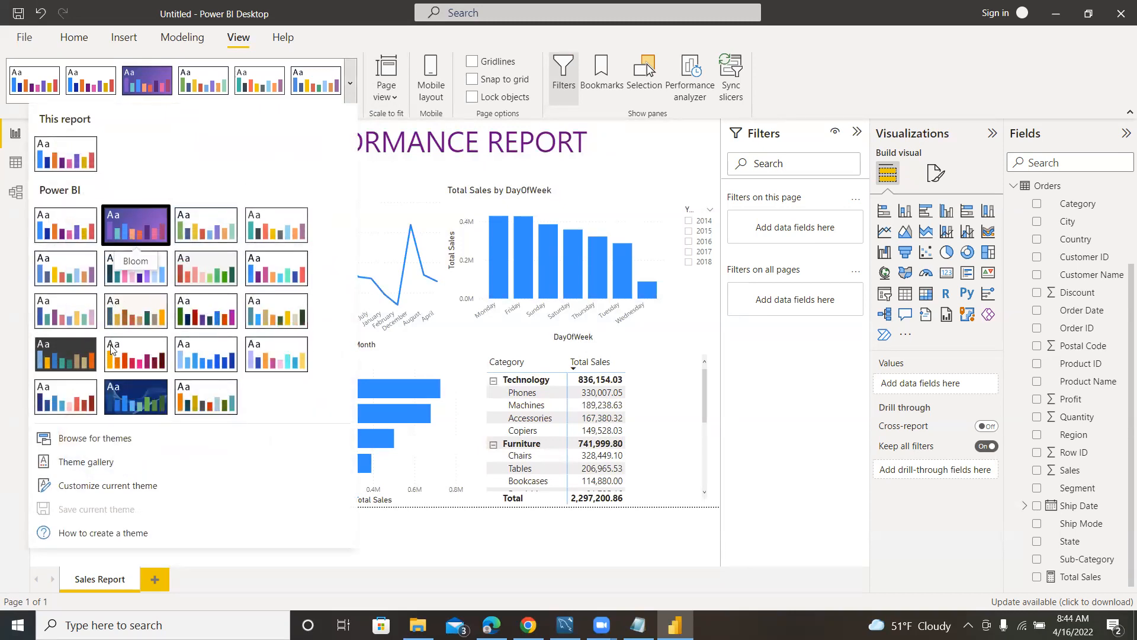
{"action": "left_click", "coordinate": [419, 541]}
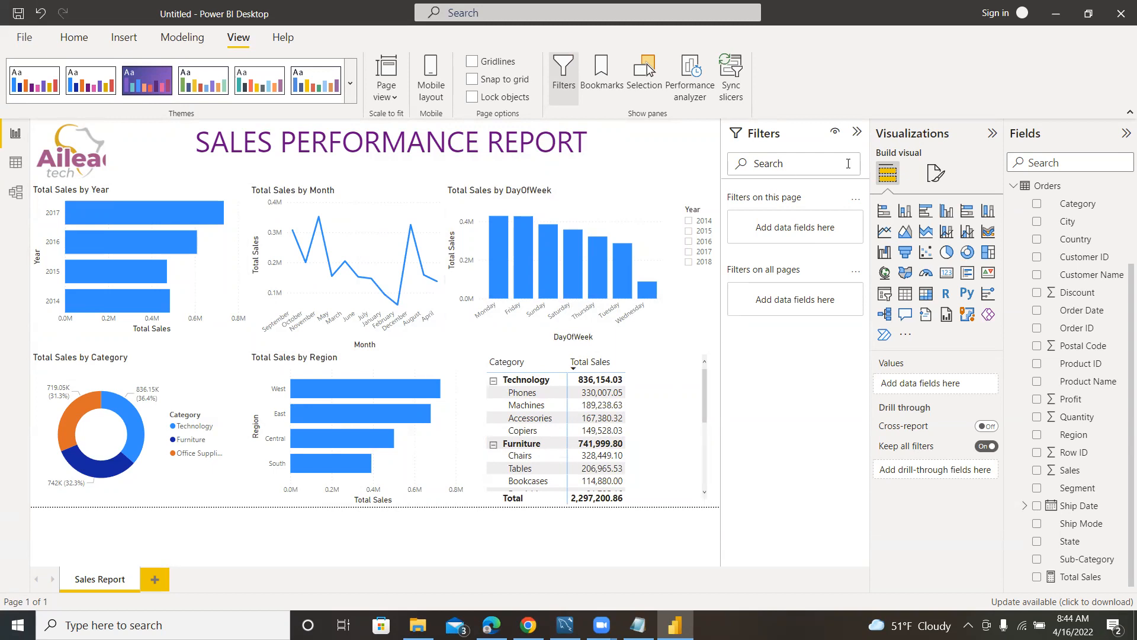
Collapse the Filters pane to give the report page more room, and select the Total Sales by Region chart.
{"action": "left_click", "coordinate": [857, 131]}
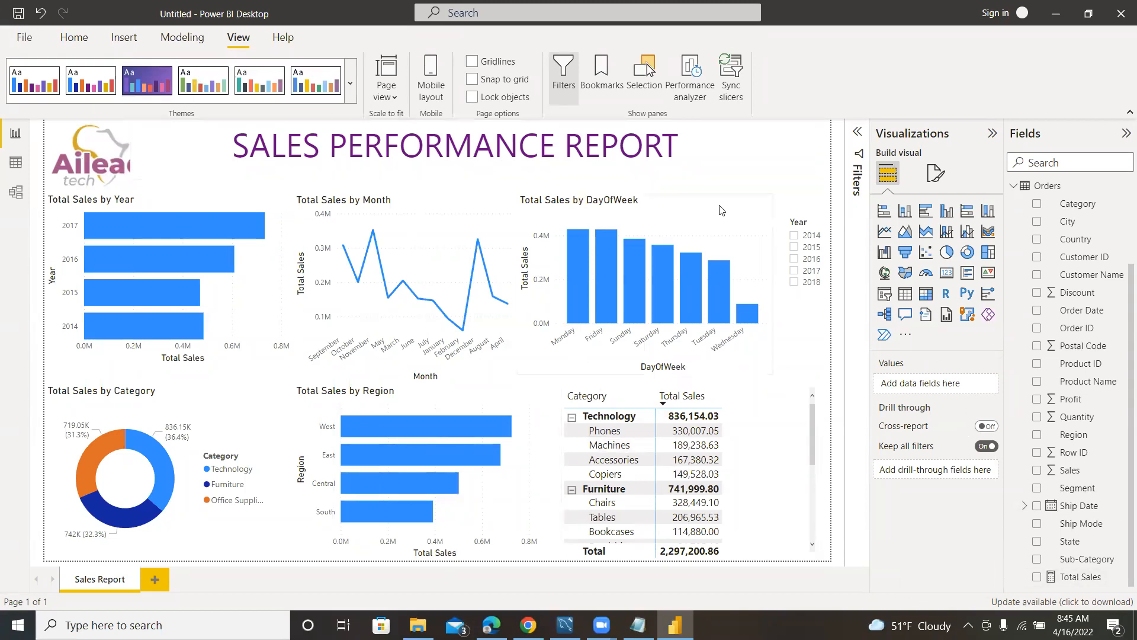
{"action": "left_click", "coordinate": [813, 153]}
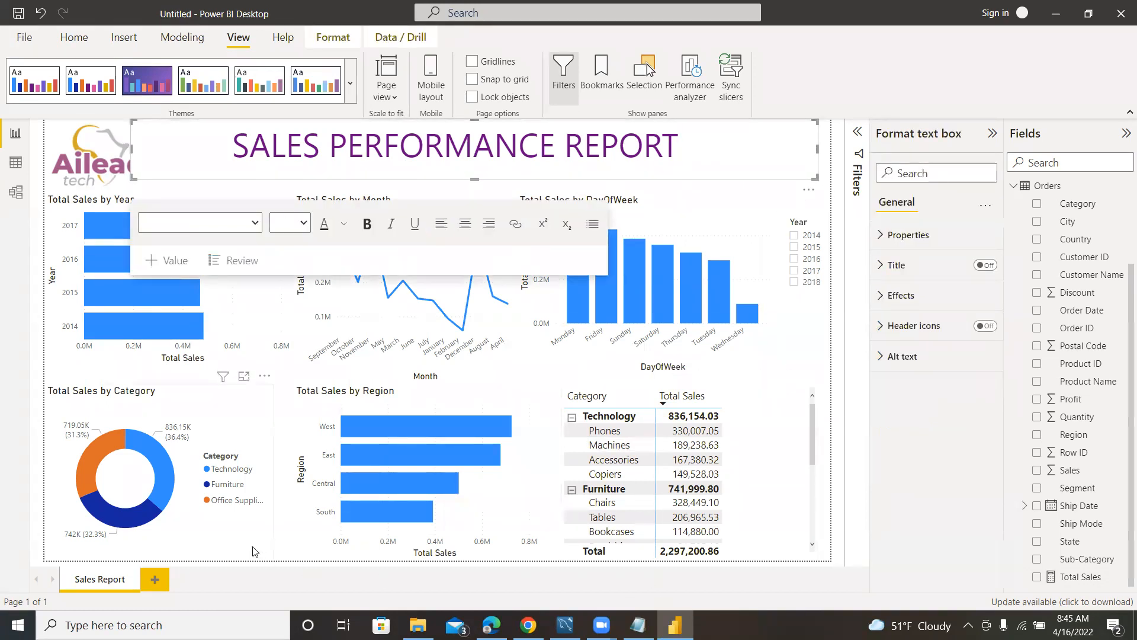
{"action": "left_click", "coordinate": [305, 542]}
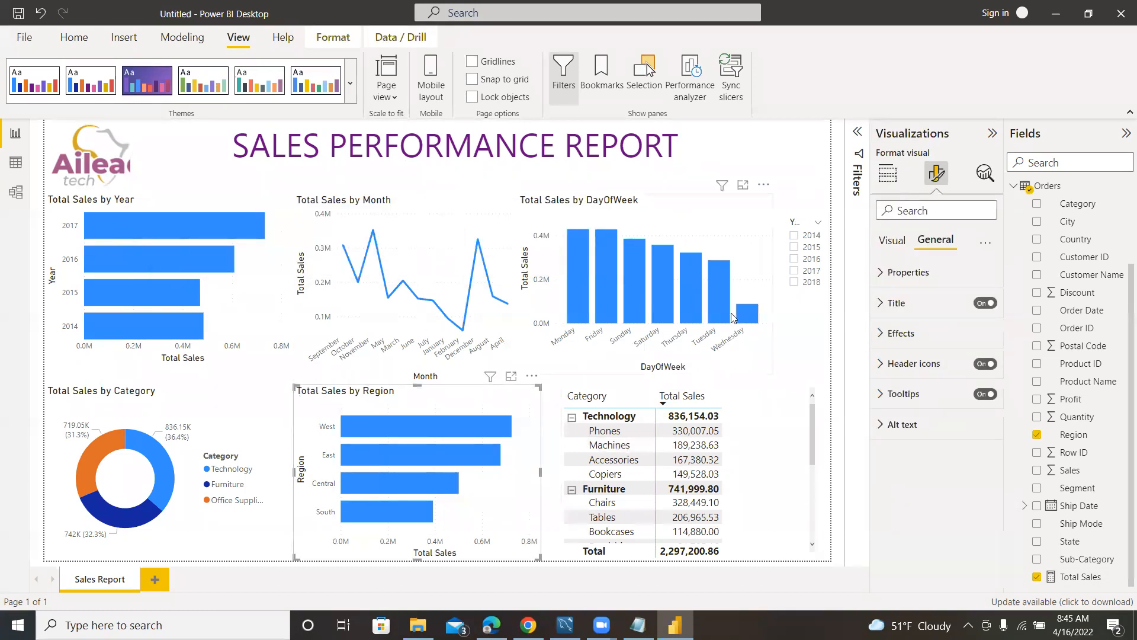
Start publishing the report, save it in Downloads as a Power BI file named Sales, and dismiss the sign-in request.
{"action": "left_click", "coordinate": [74, 38]}
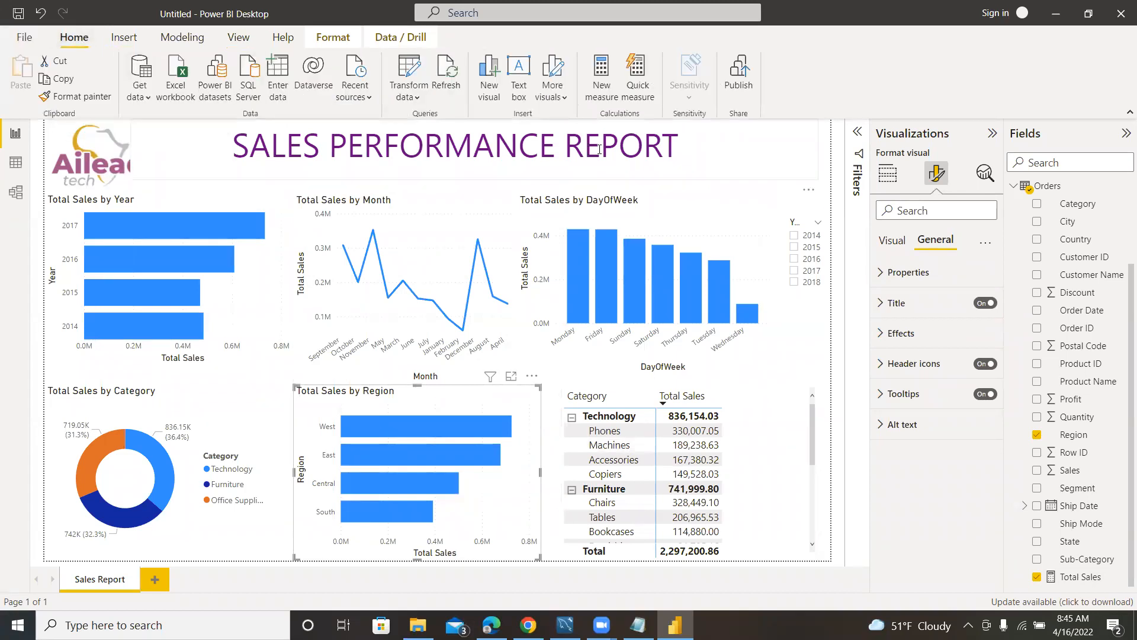
{"action": "left_click", "coordinate": [741, 82]}
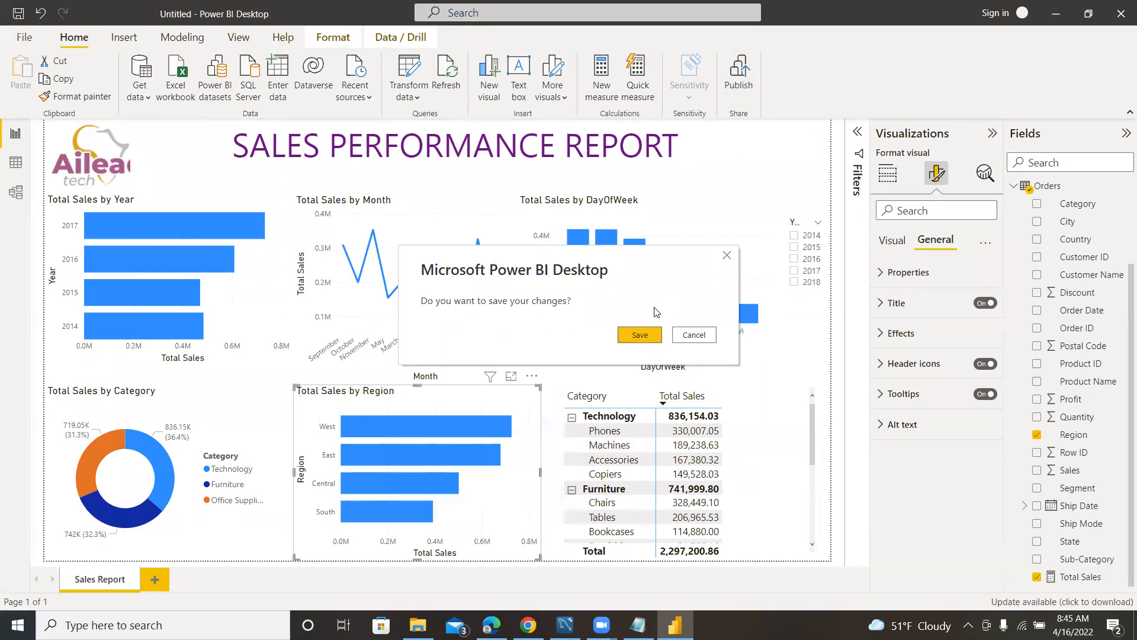
{"action": "left_click", "coordinate": [641, 335]}
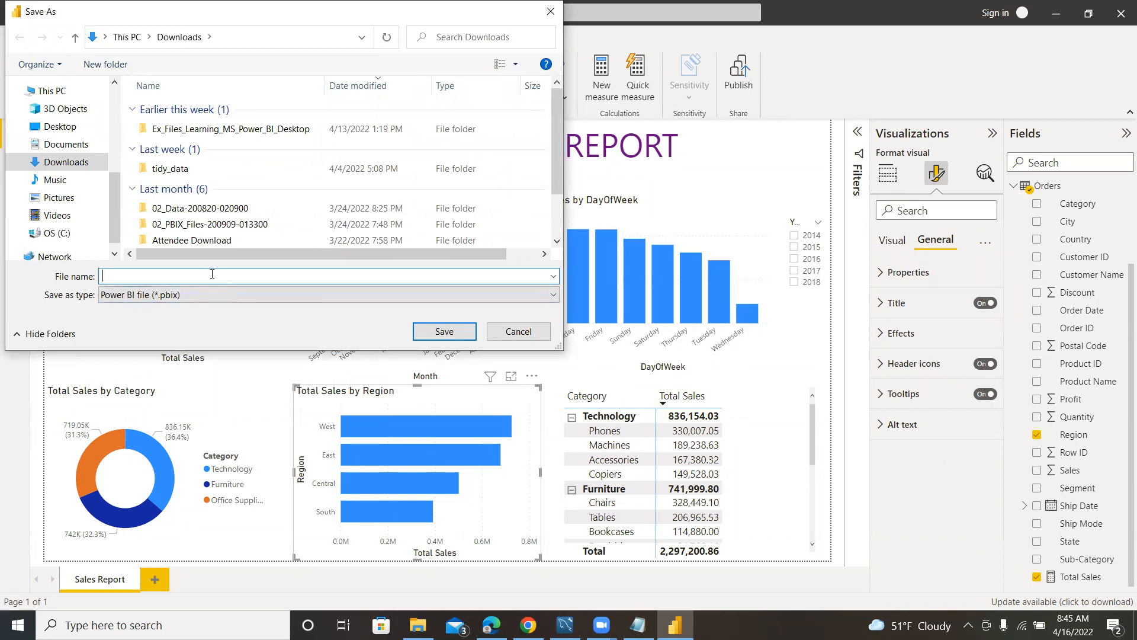
{"action": "type", "text": "Sales"}
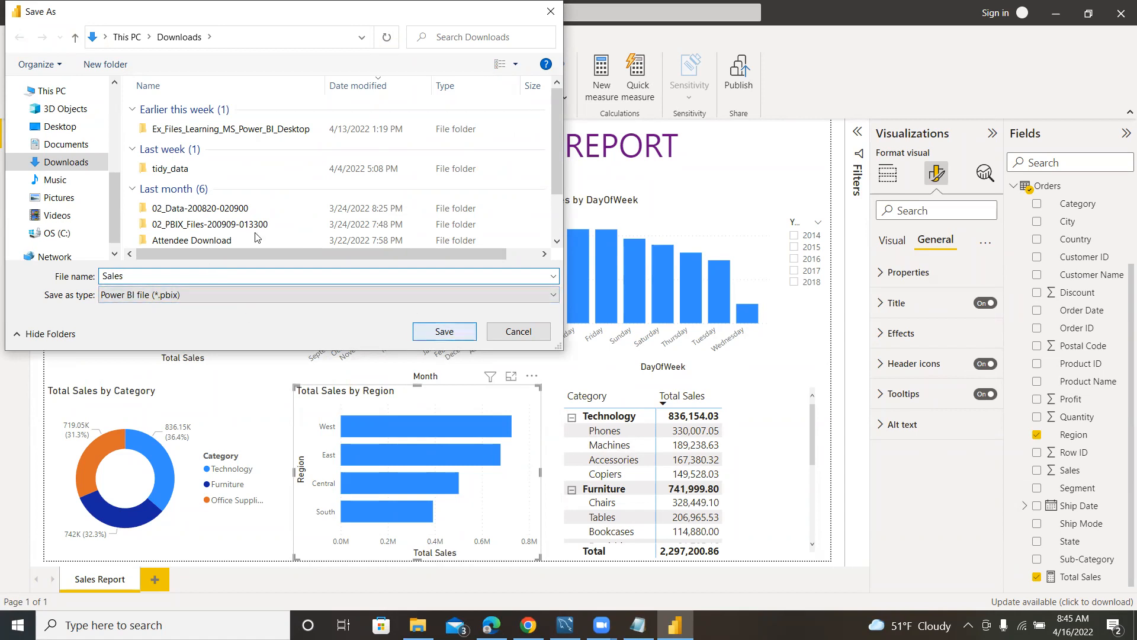
{"action": "left_click", "coordinate": [418, 336]}
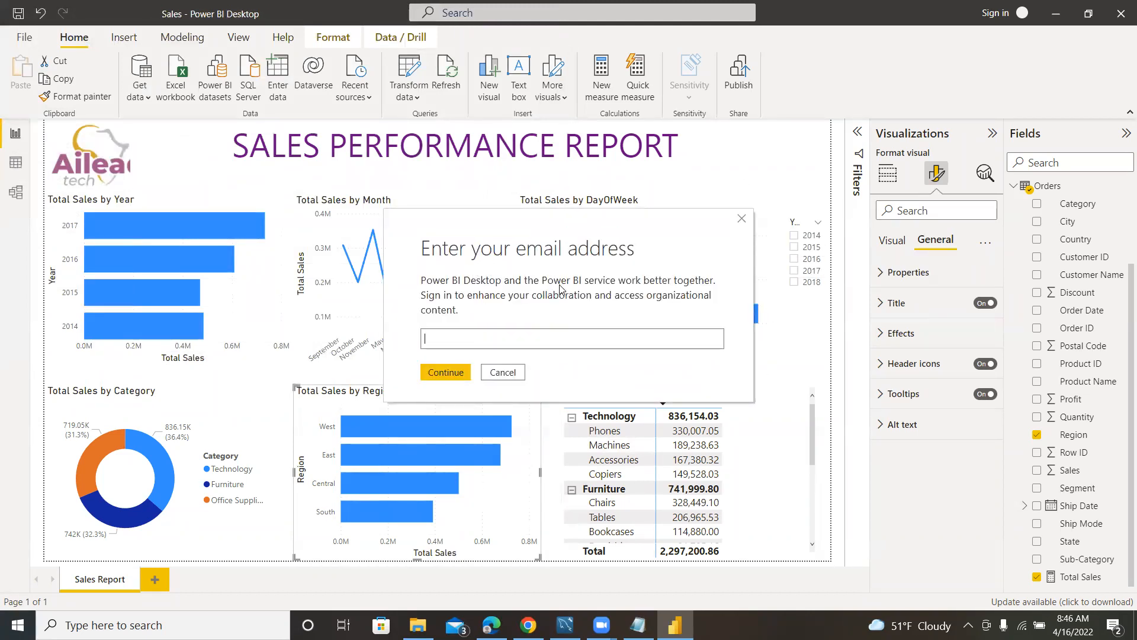
{"action": "left_click", "coordinate": [460, 337]}
{"action": "left_click", "coordinate": [742, 218]}
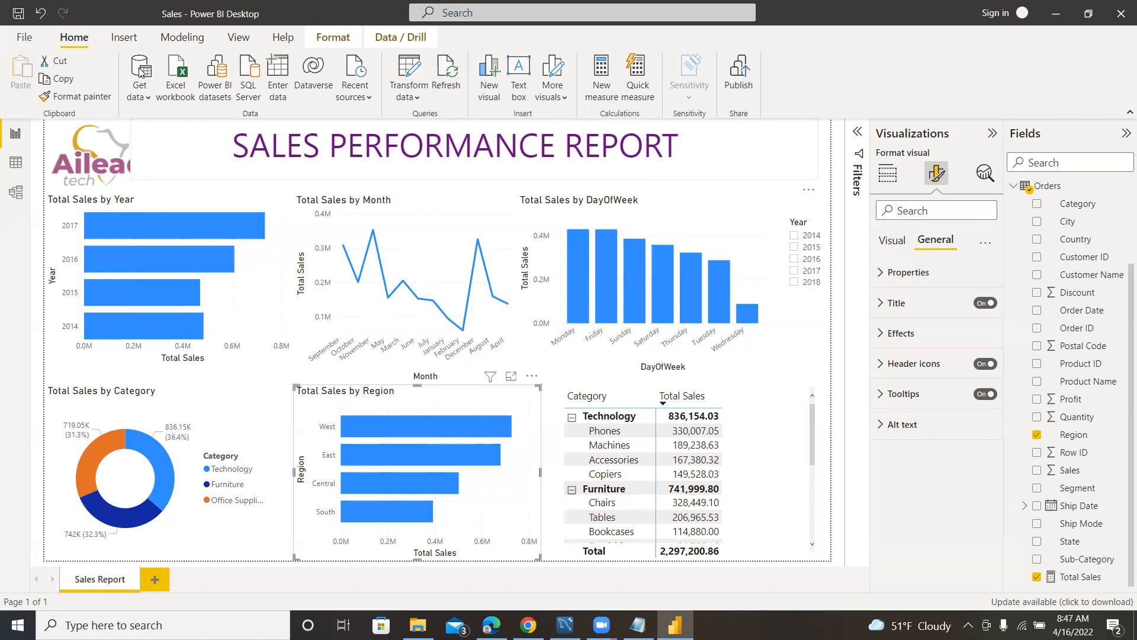
Look at the Date and Orders tables in the data view with their field lists collapsed, and return to the report.
{"action": "left_click", "coordinate": [15, 162]}
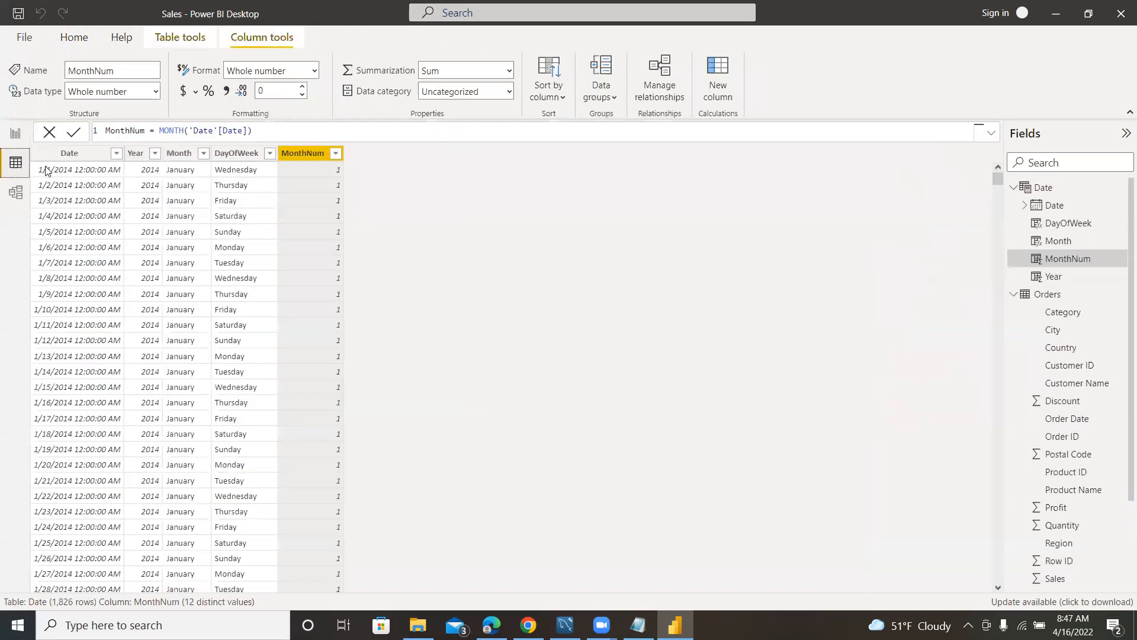
{"action": "left_click", "coordinate": [1013, 187]}
{"action": "left_click", "coordinate": [1018, 207]}
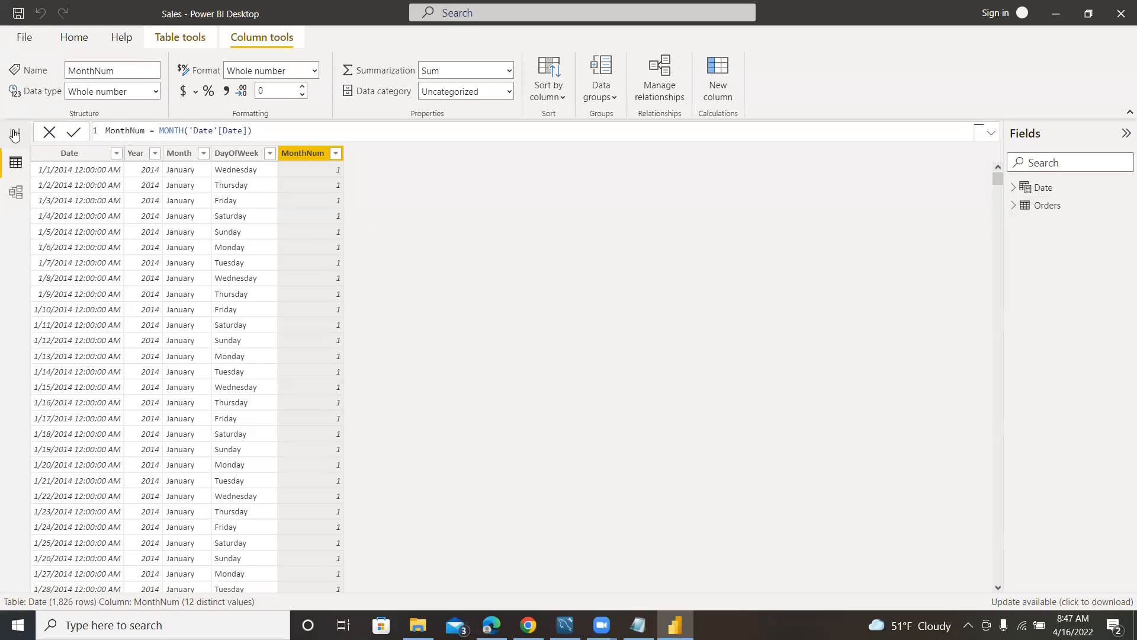
{"action": "left_click", "coordinate": [5, 134]}
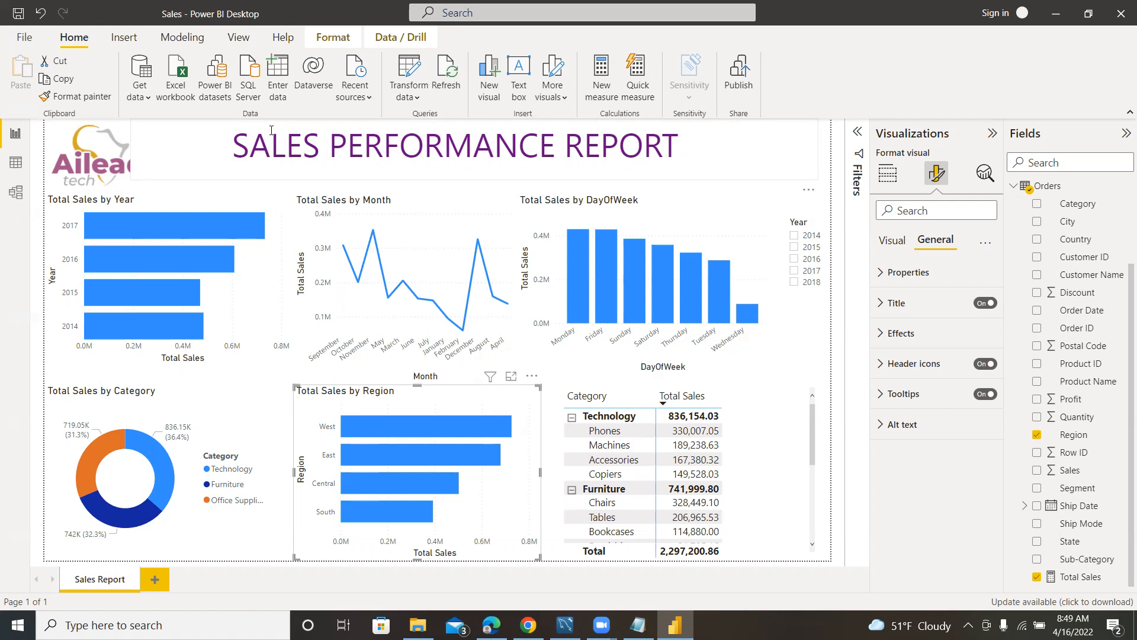
Start a new data connection to a MySQL database and enter localhost as the server.
{"action": "left_click", "coordinate": [143, 101]}
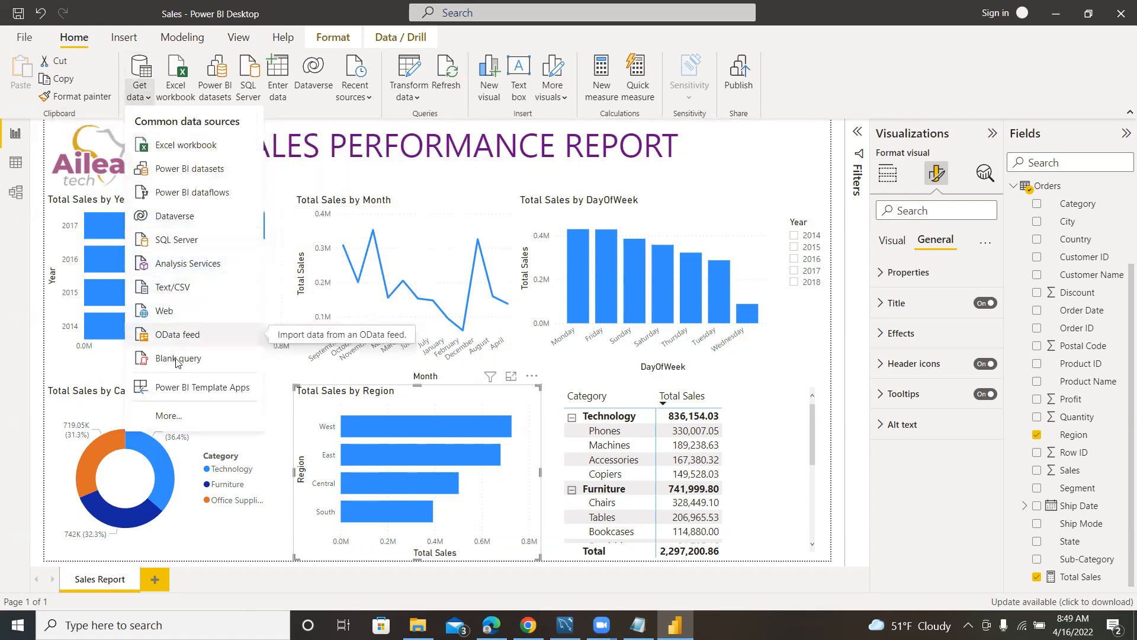
{"action": "left_click", "coordinate": [175, 416]}
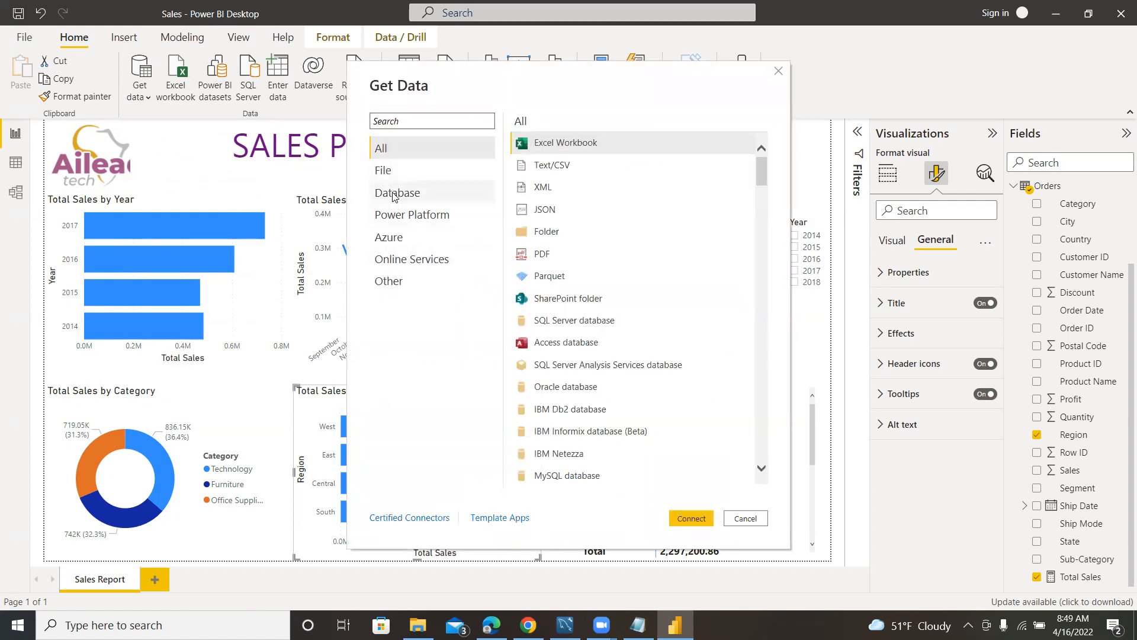
{"action": "left_click", "coordinate": [401, 193]}
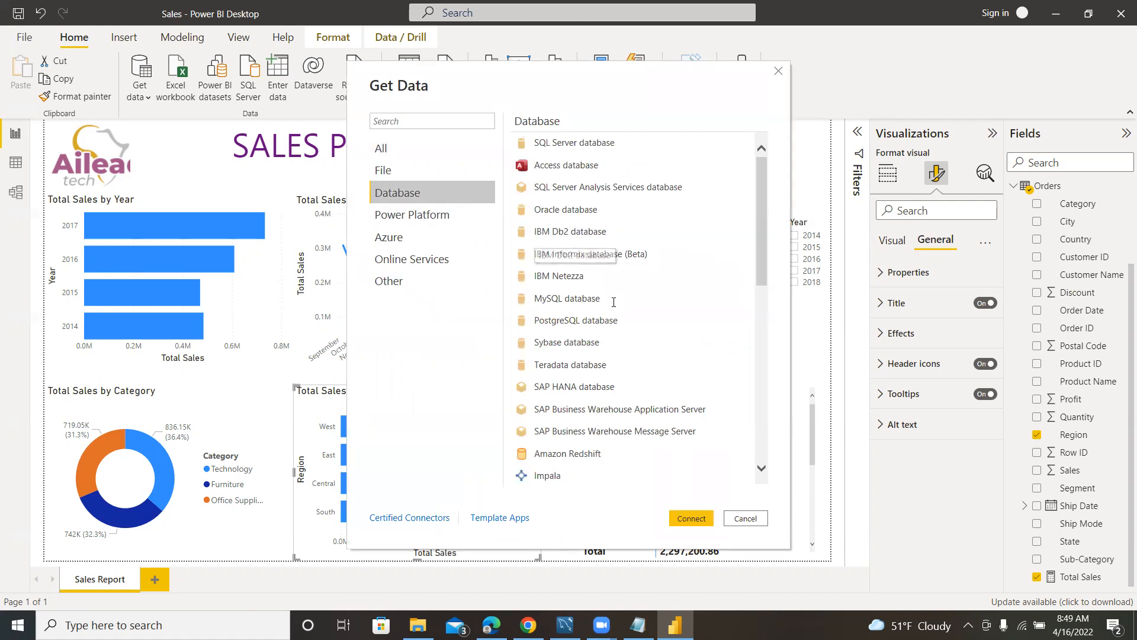
{"action": "left_click", "coordinate": [557, 300]}
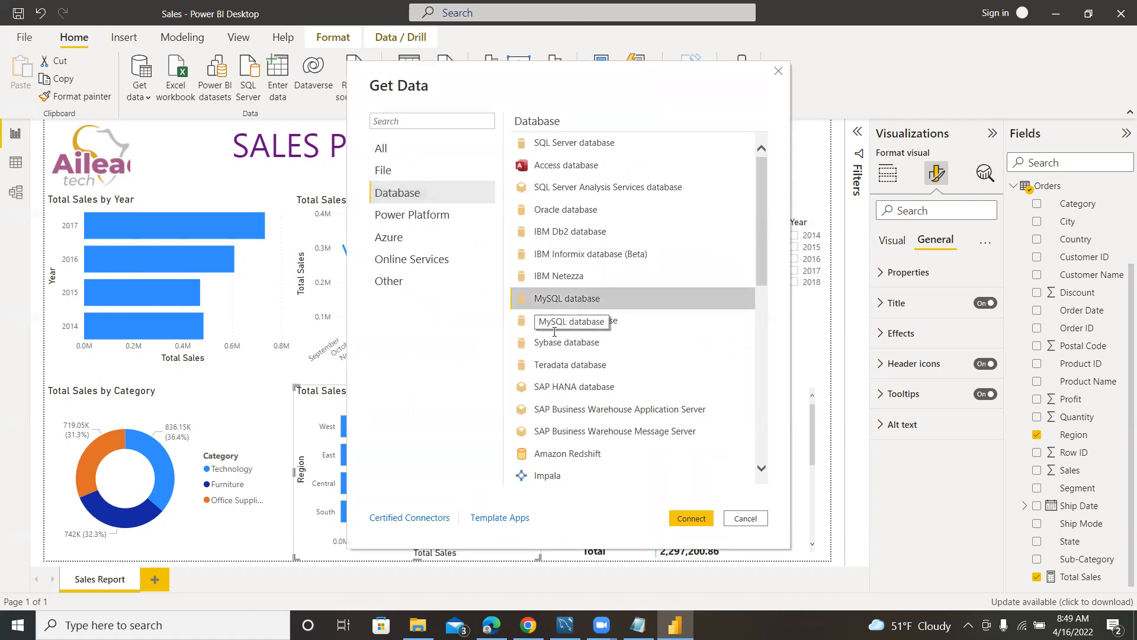
{"action": "left_click", "coordinate": [687, 518]}
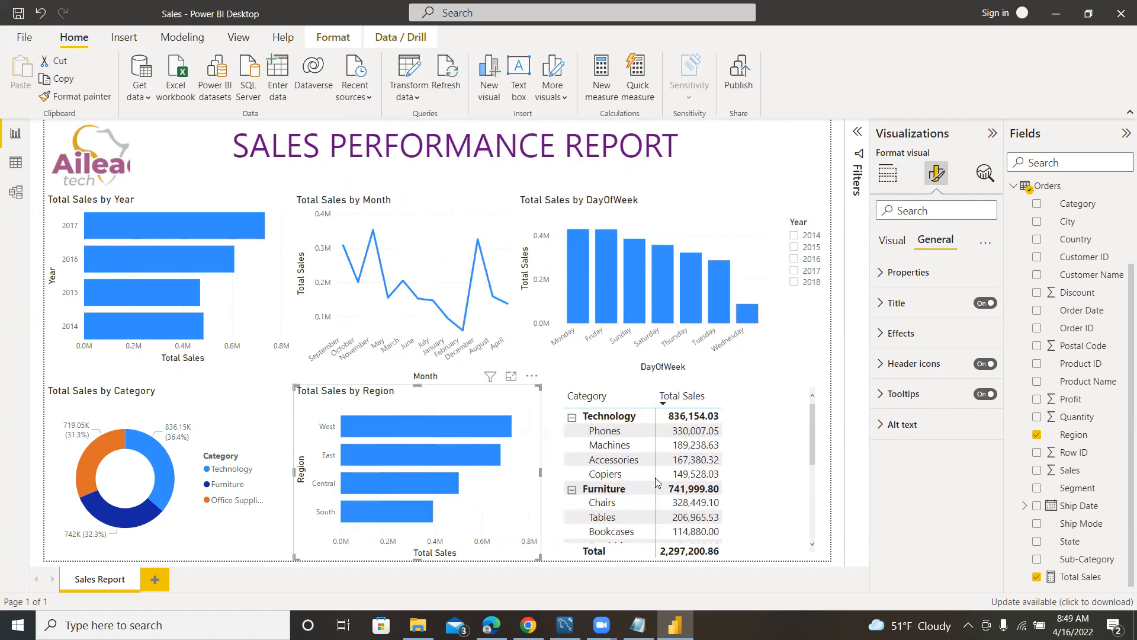
{"action": "left_click", "coordinate": [407, 280]}
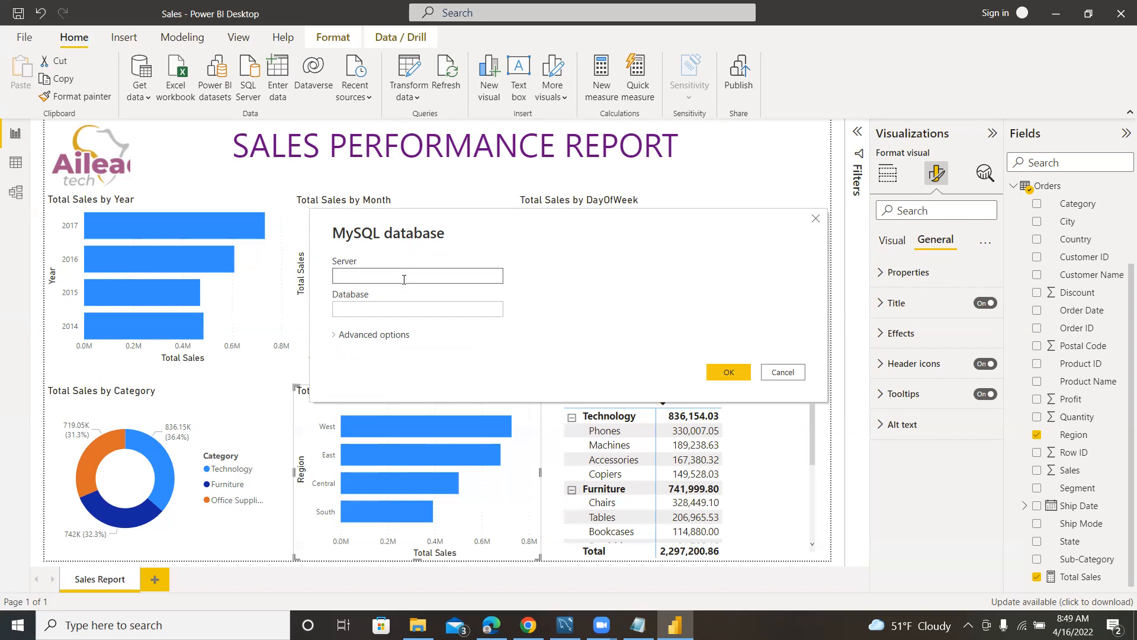
{"action": "type", "text": "localhost"}
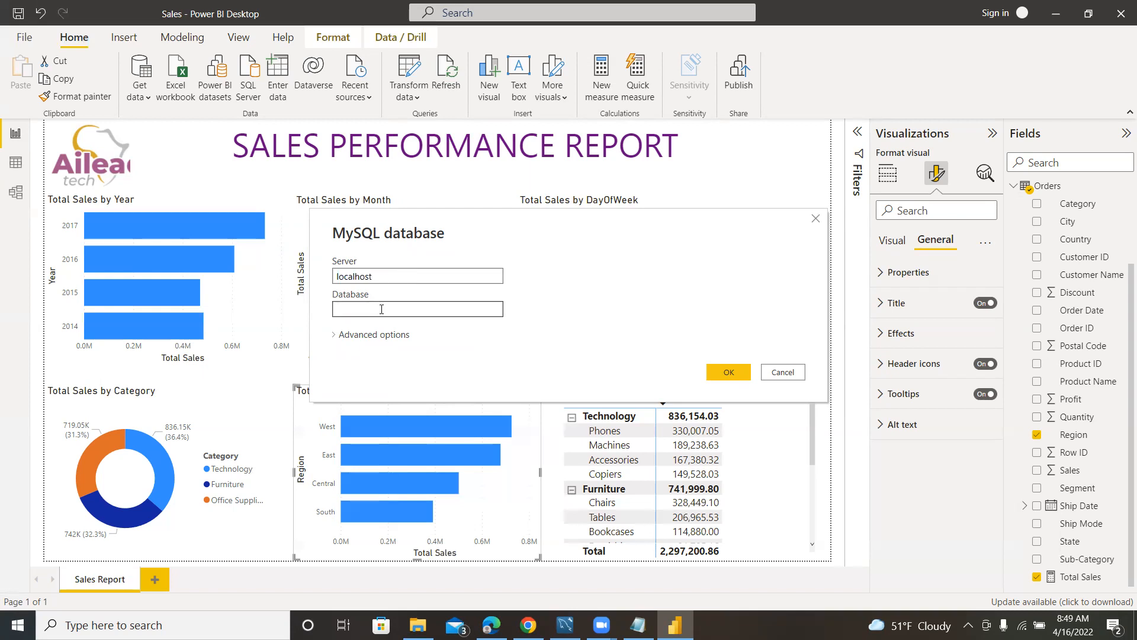
Switch to MySQL Workbench, expand the vannimanufacturing schema, and run the SHOW DATABASES statement.
{"action": "left_click", "coordinate": [565, 625]}
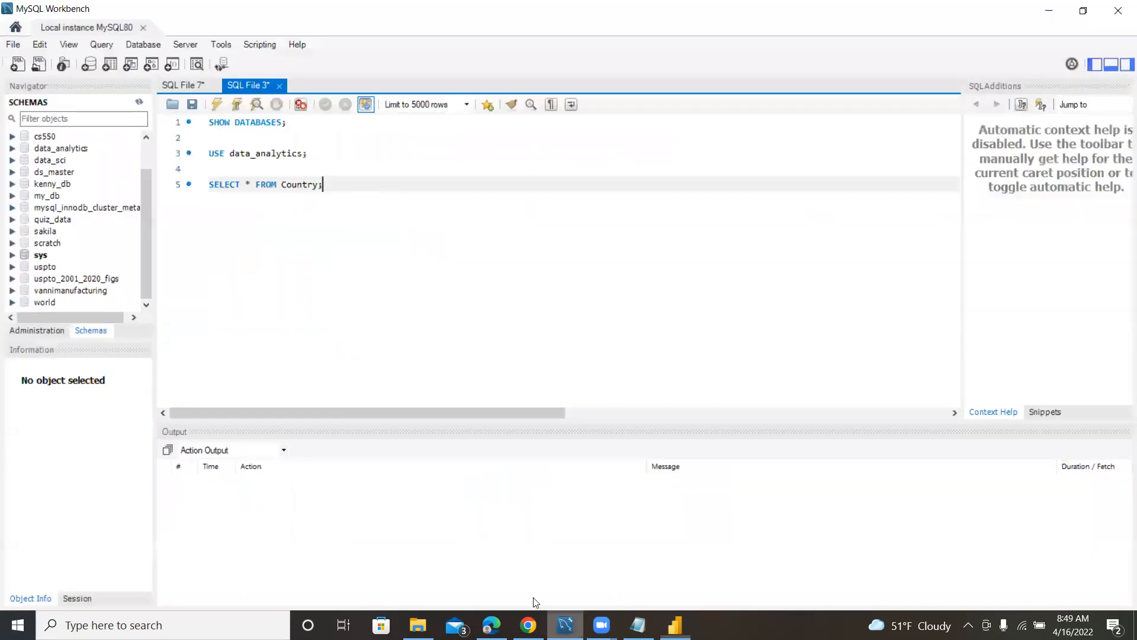
{"action": "left_click", "coordinate": [12, 290]}
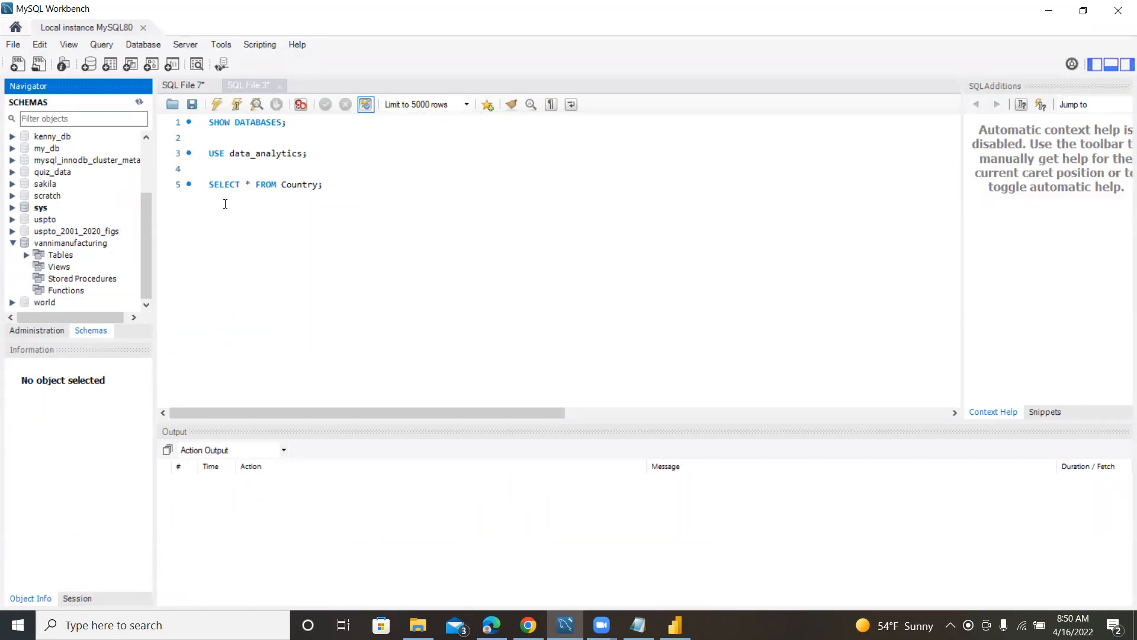
{"action": "left_click_drag", "start_coordinate": [296, 123], "coordinate": [208, 122]}
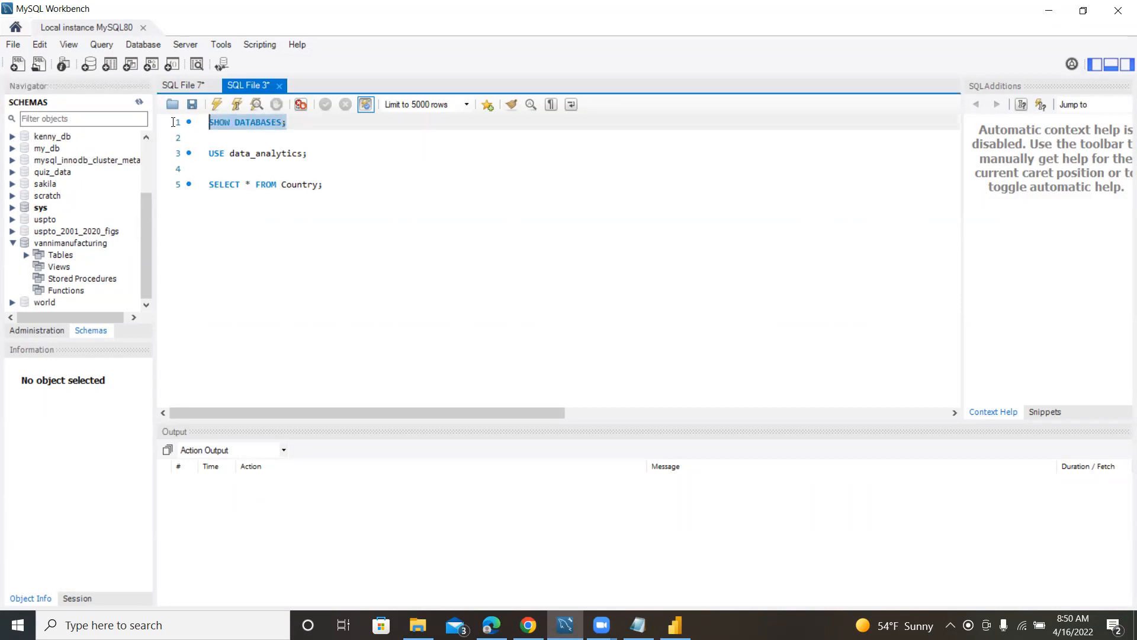
{"action": "left_click", "coordinate": [217, 105]}
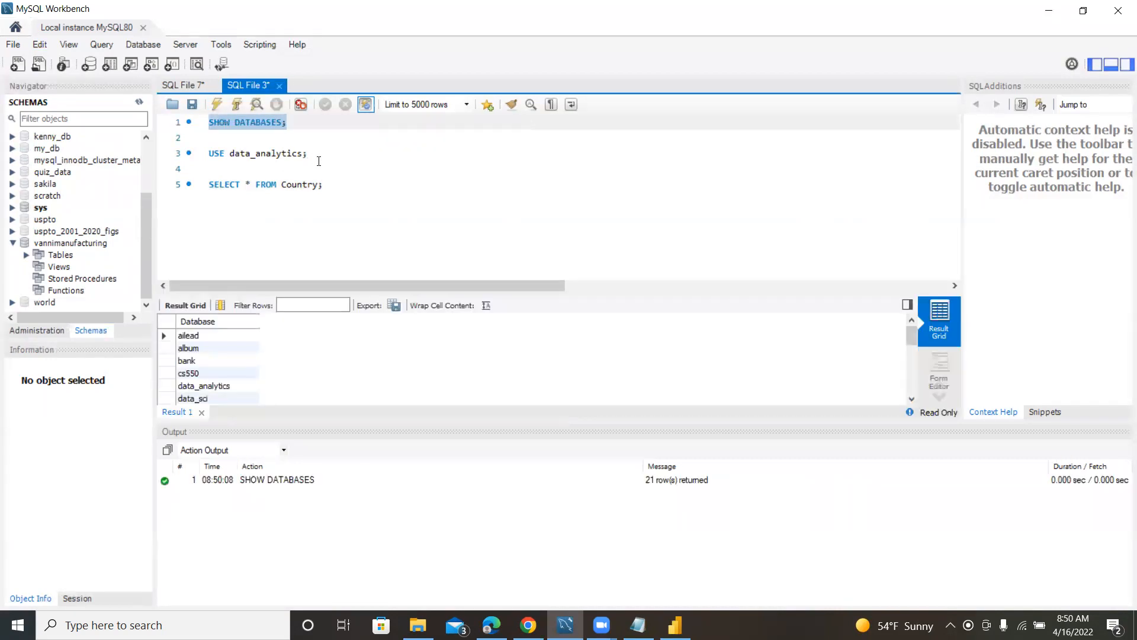
Change the USE statement's database to vannimanufacturing and run only that statement.
{"action": "left_click", "coordinate": [300, 154]}
{"action": "key", "text": "BackSpace"}
{"action": "key", "text": "BackSpace"}
{"action": "key", "text": "BackSpace"}
{"action": "key", "text": "BackSpace"}
{"action": "key", "text": "BackSpace"}
{"action": "key", "text": "BackSpace"}
{"action": "key", "text": "BackSpace"}
{"action": "key", "text": "BackSpace"}
{"action": "key", "text": "BackSpace"}
{"action": "key", "text": "BackSpace"}
{"action": "key", "text": "BackSpace"}
{"action": "key", "text": "BackSpace"}
{"action": "key", "text": "BackSpace"}
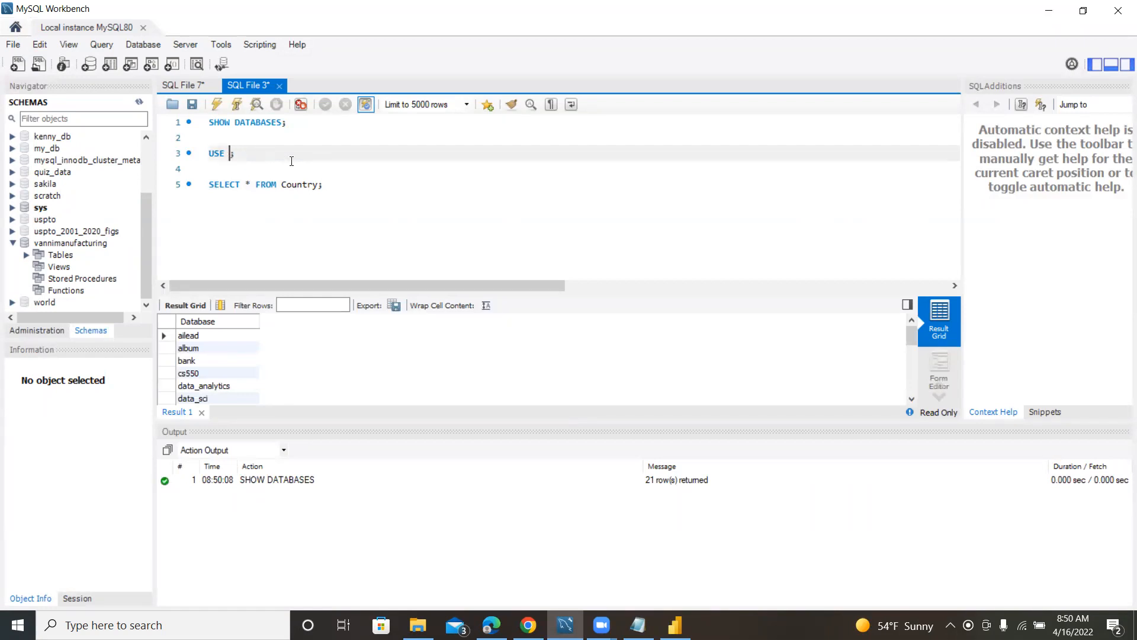
{"action": "type", "text": "vannimanufacturing"}
{"action": "left_click_drag", "start_coordinate": [329, 154], "coordinate": [207, 154]}
{"action": "left_click", "coordinate": [215, 104]}
Add the statement SHOW TABLES; above the SELECT query and run only that statement.
{"action": "left_click_drag", "start_coordinate": [314, 185], "coordinate": [281, 184]}
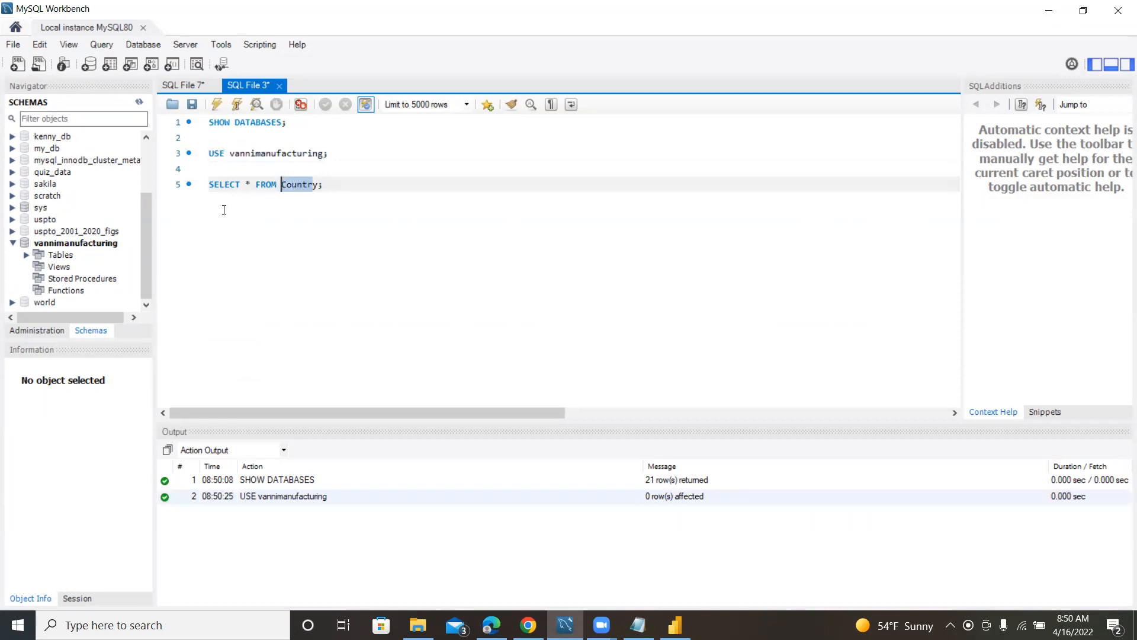
{"action": "left_click", "coordinate": [341, 168]}
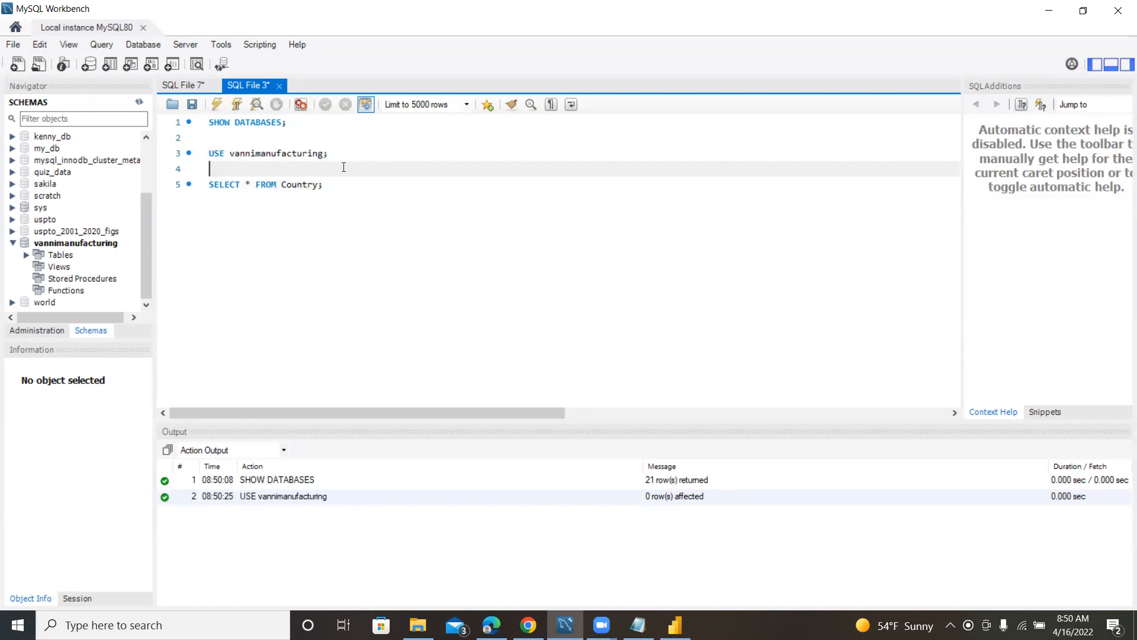
{"action": "key", "text": "Return"}
{"action": "key", "text": "Return"}
{"action": "type", "text": "SHOW"}
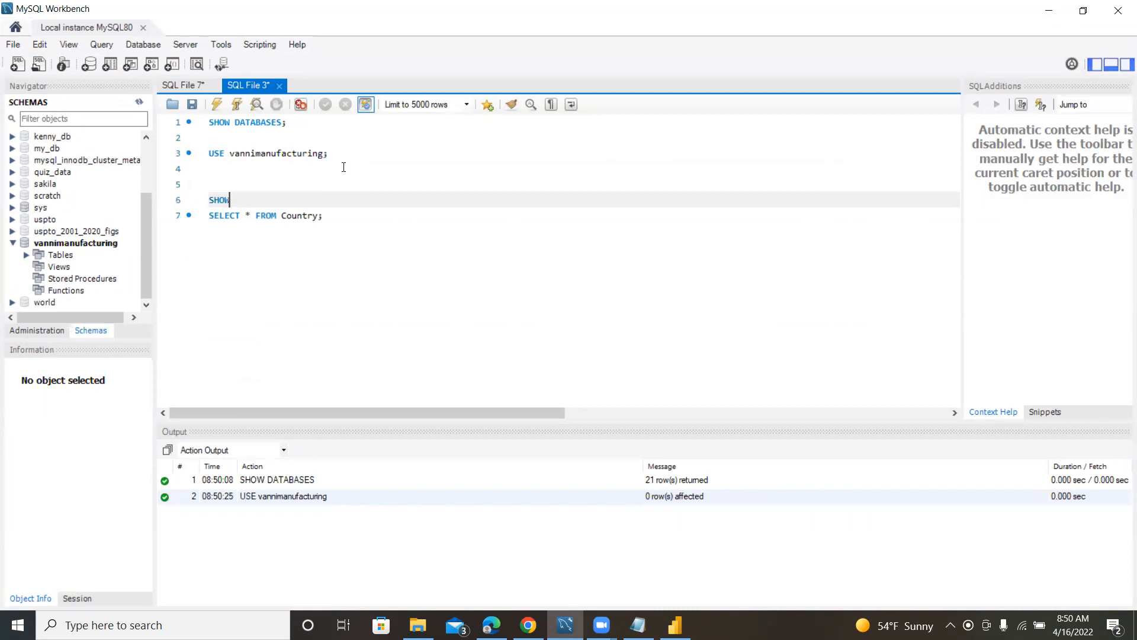
{"action": "type", "text": " TABLES;"}
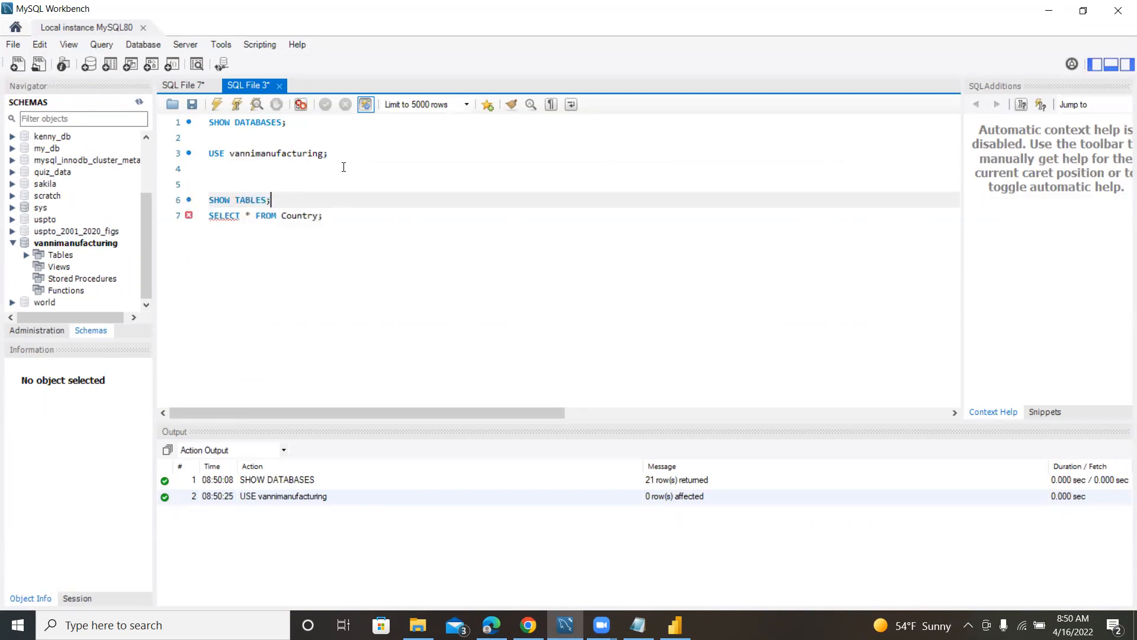
{"action": "left_click_drag", "start_coordinate": [305, 200], "coordinate": [208, 200]}
{"action": "left_click", "coordinate": [216, 104]}
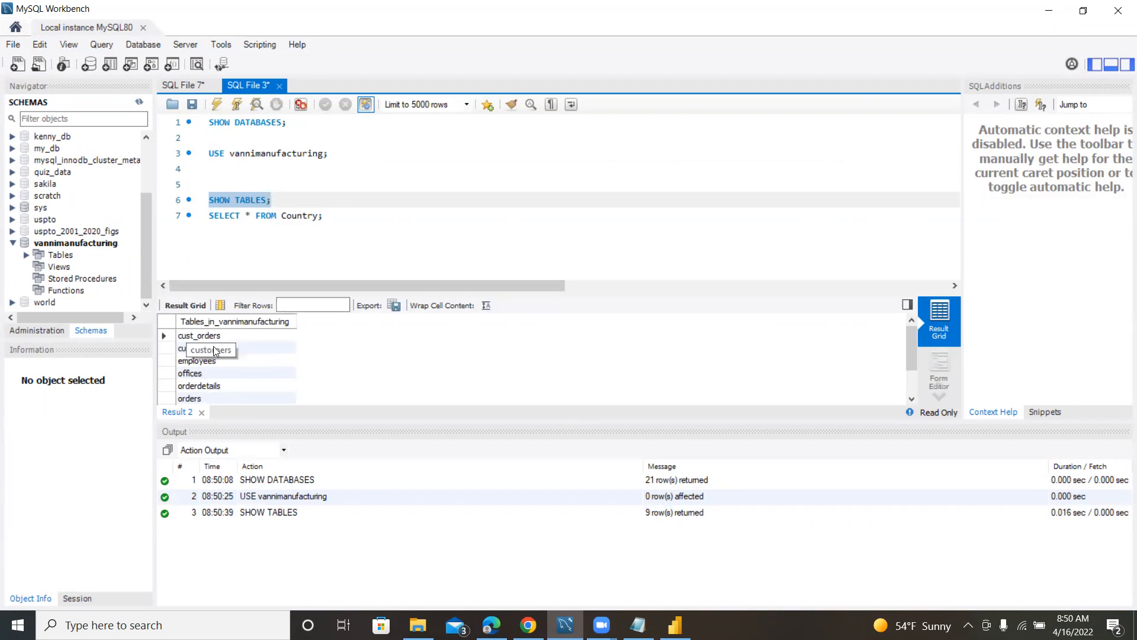
Replace the table name in the SELECT query with Customers and run it together with SHOW TABLES.
{"action": "left_click", "coordinate": [316, 216]}
{"action": "key", "text": "BackSpace"}
{"action": "key", "text": "BackSpace"}
{"action": "key", "text": "BackSpace"}
{"action": "key", "text": "BackSpace"}
{"action": "key", "text": "BackSpace"}
{"action": "key", "text": "BackSpace"}
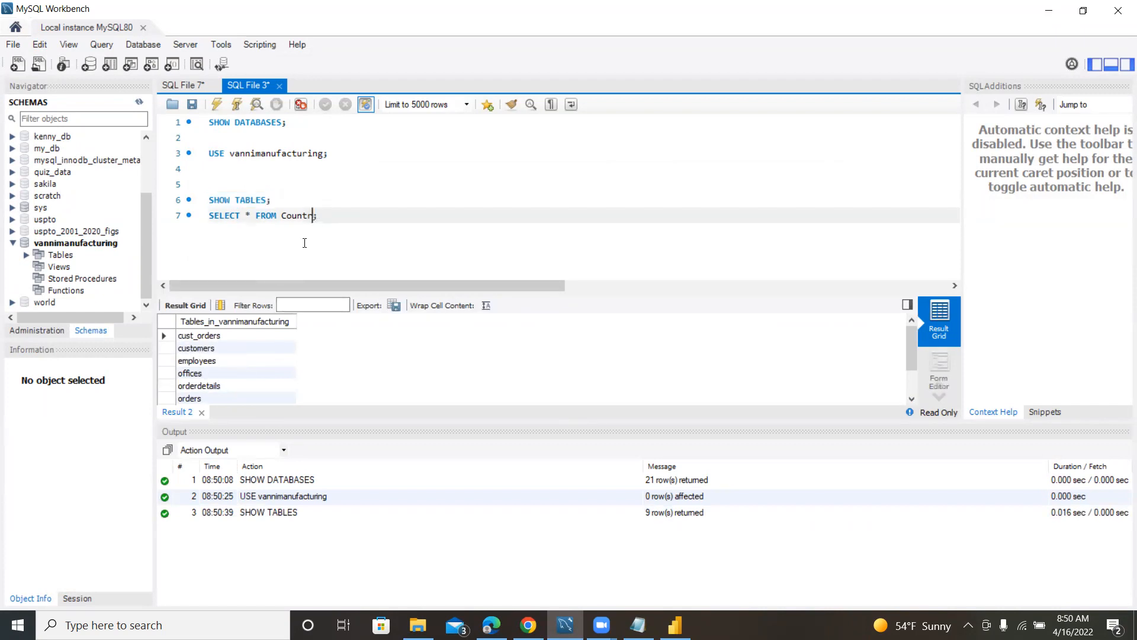
{"action": "type", "text": "ustomers"}
{"action": "left_click_drag", "start_coordinate": [342, 217], "coordinate": [204, 200]}
{"action": "key", "text": "ctrl+shift+Return"}
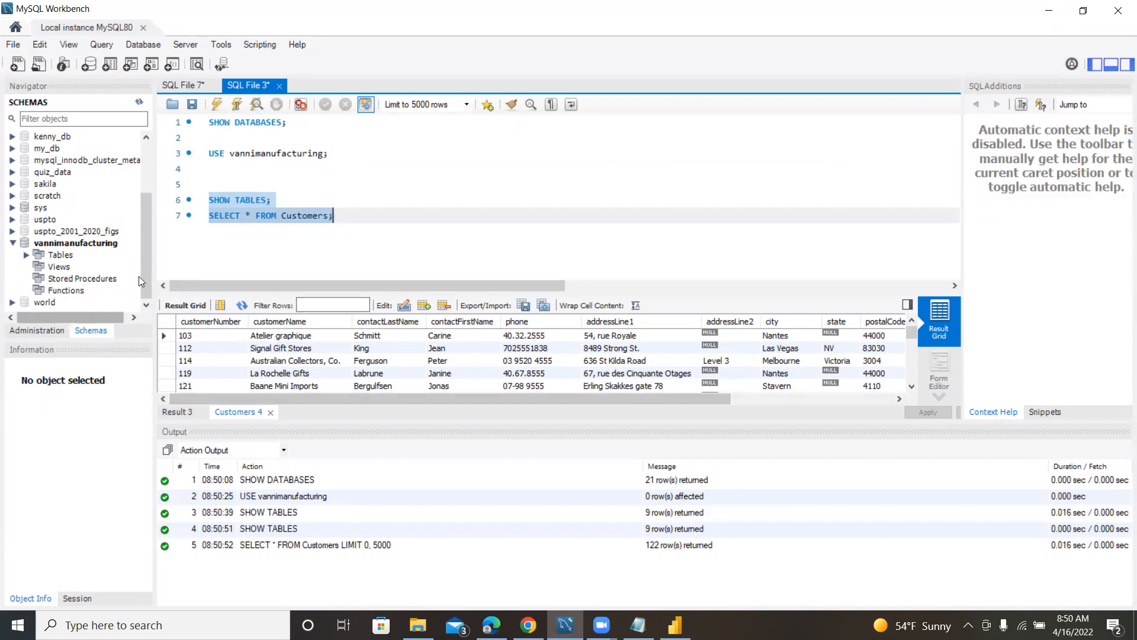
Run SHOW TABLES on its own again and look through the tables in vannimanufacturing.
{"action": "left_click_drag", "start_coordinate": [335, 216], "coordinate": [199, 204]}
{"action": "left_click", "coordinate": [207, 203]}
{"action": "left_click", "coordinate": [217, 104]}
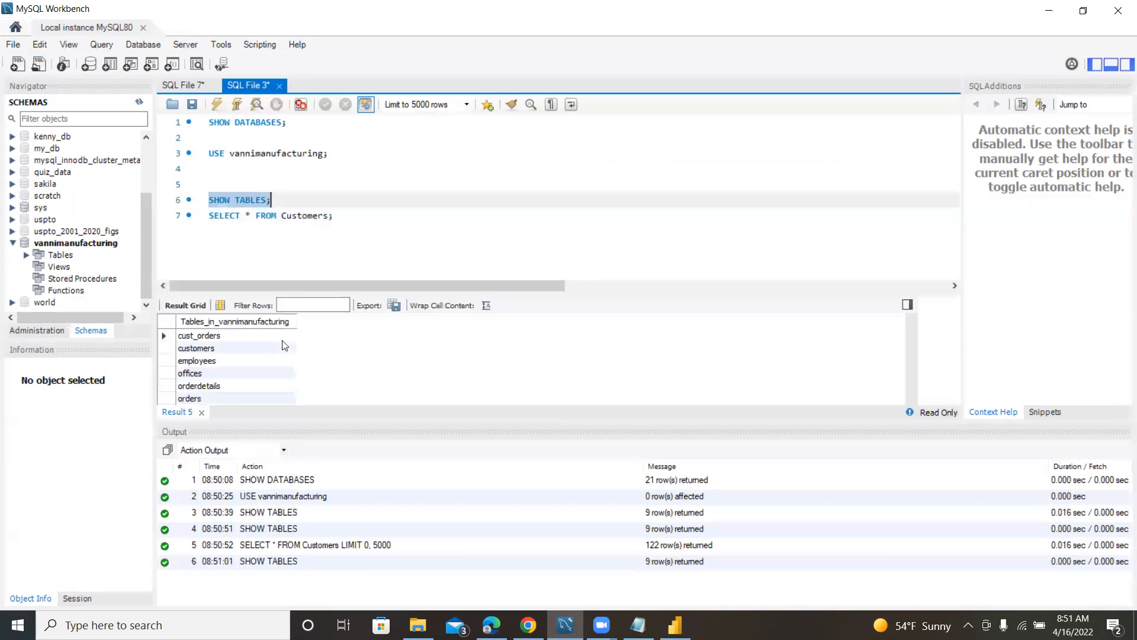
{"action": "scroll", "coordinate": [214, 386], "scroll_direction": "down", "scroll_amount": 1}
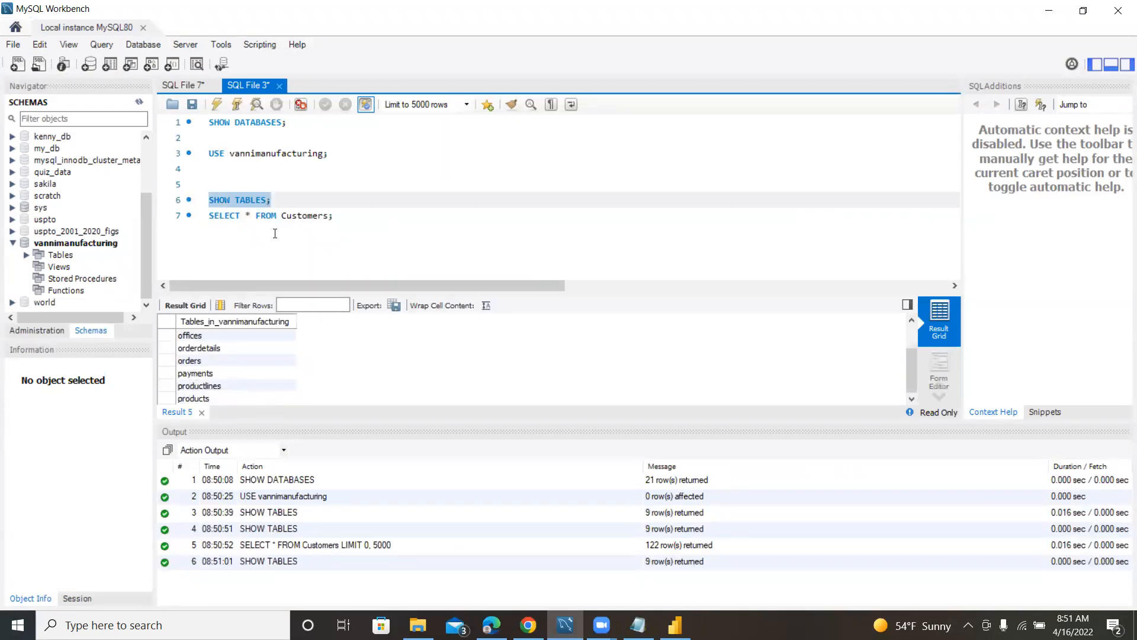
{"action": "left_click", "coordinate": [334, 215]}
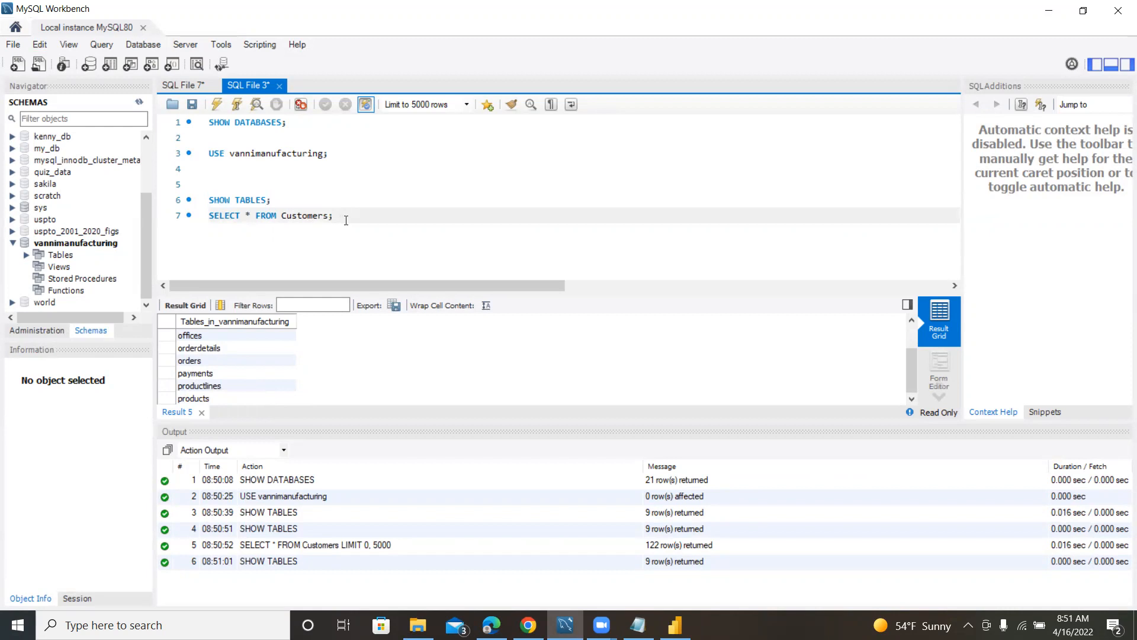
{"action": "key", "text": "Return"}
{"action": "key", "text": "Return"}
{"action": "type", "text": "SELECT"}
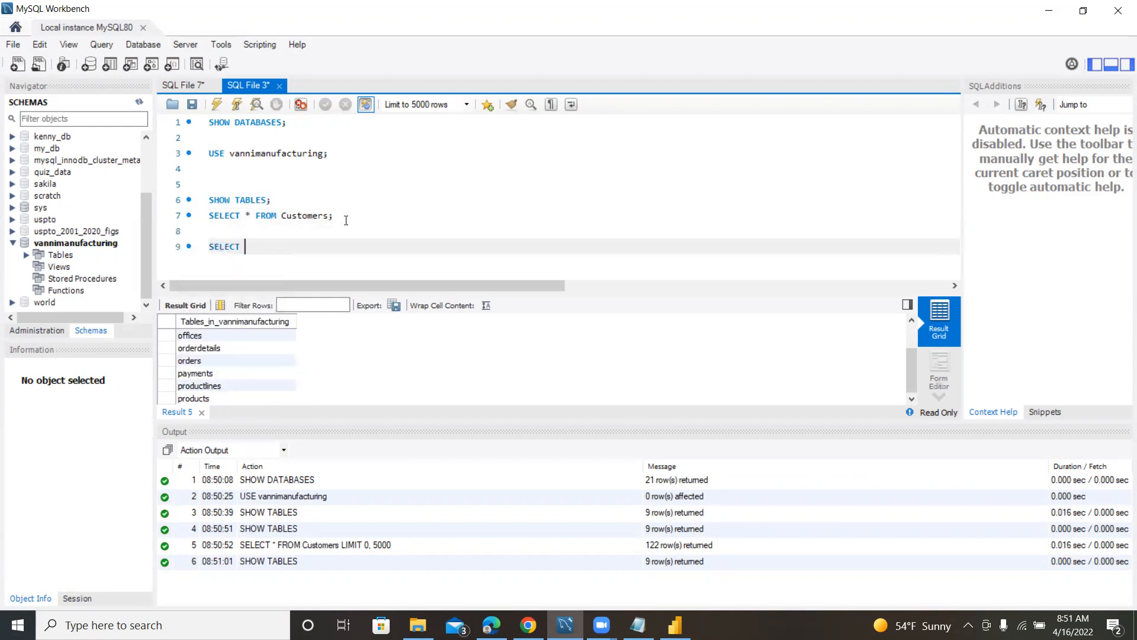
{"action": "key", "text": "BackSpace"}
{"action": "key", "text": "BackSpace"}
{"action": "key", "text": "BackSpace"}
{"action": "key", "text": "BackSpace"}
{"action": "key", "text": "BackSpace"}
{"action": "key", "text": "BackSpace"}
{"action": "key", "text": "BackSpace"}
{"action": "key", "text": "BackSpace"}
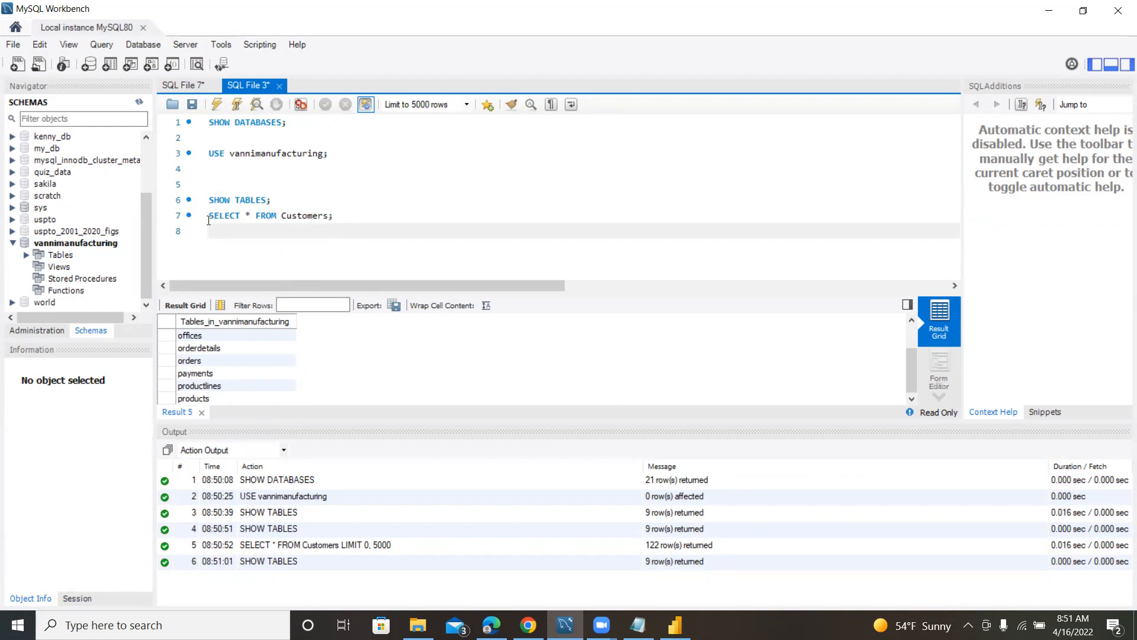
Copy the Customers query, switch to Power BI Desktop, and connect to database vannimanufacturing with SELECT * FROM Customers; as the SQL statement.
{"action": "left_click_drag", "start_coordinate": [210, 216], "coordinate": [335, 217]}
{"action": "key", "text": "ctrl+c"}
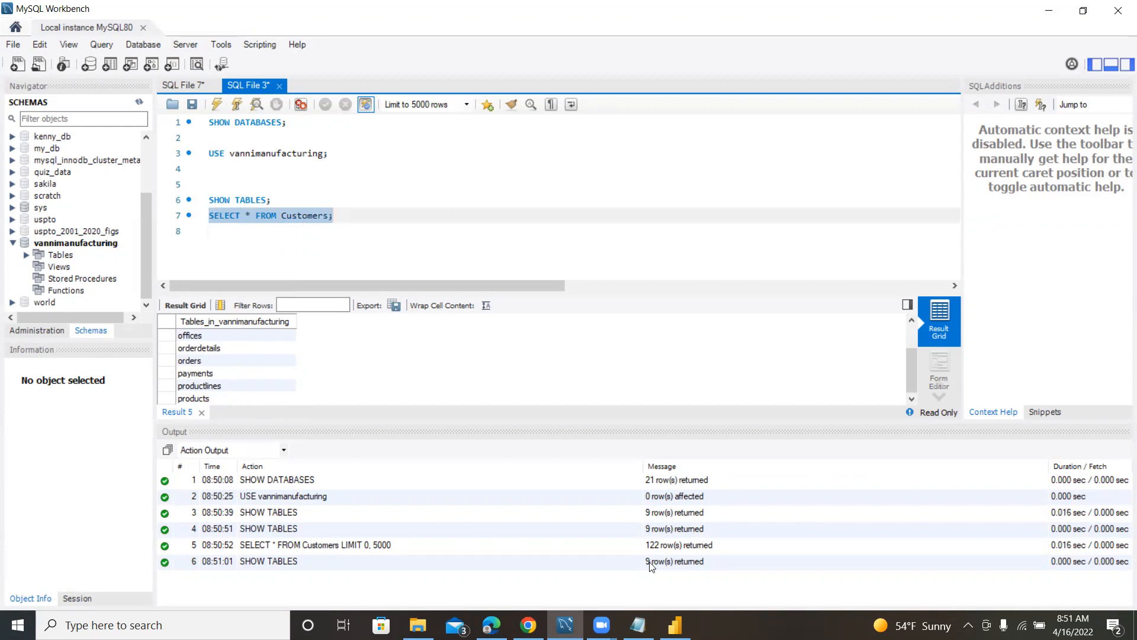
{"action": "left_click", "coordinate": [675, 625]}
{"action": "left_click", "coordinate": [427, 309]}
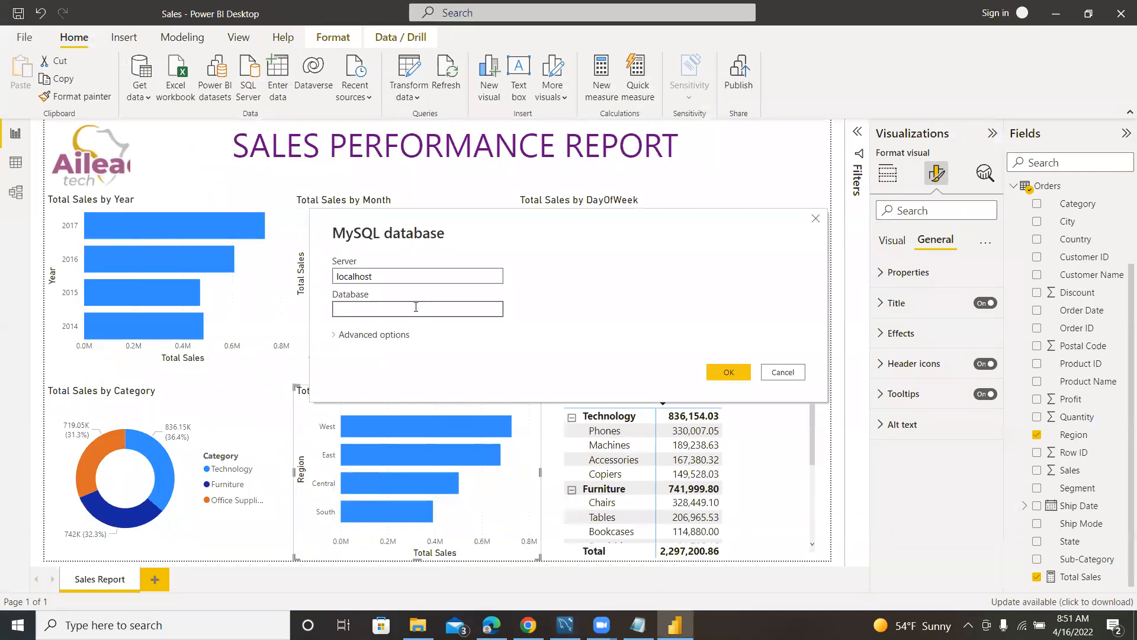
{"action": "type", "text": "vannimanufacturing"}
{"action": "left_click", "coordinate": [334, 335]}
{"action": "left_click", "coordinate": [411, 428]}
{"action": "key", "text": "ctrl+v"}
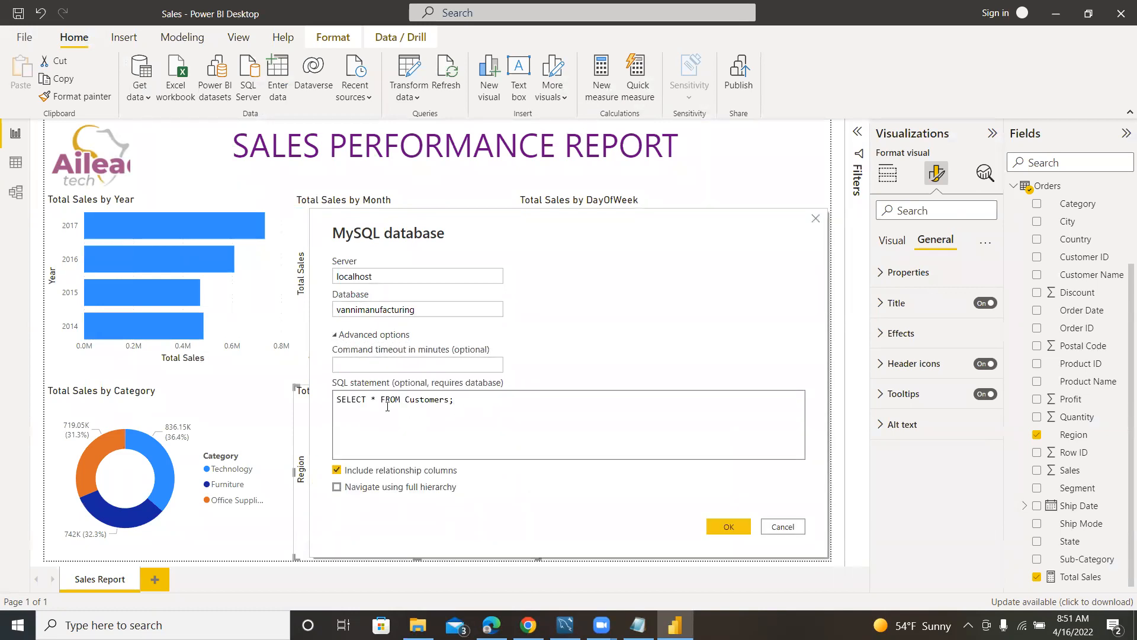
{"action": "double_click", "coordinate": [375, 401]}
{"action": "left_click", "coordinate": [719, 527]}
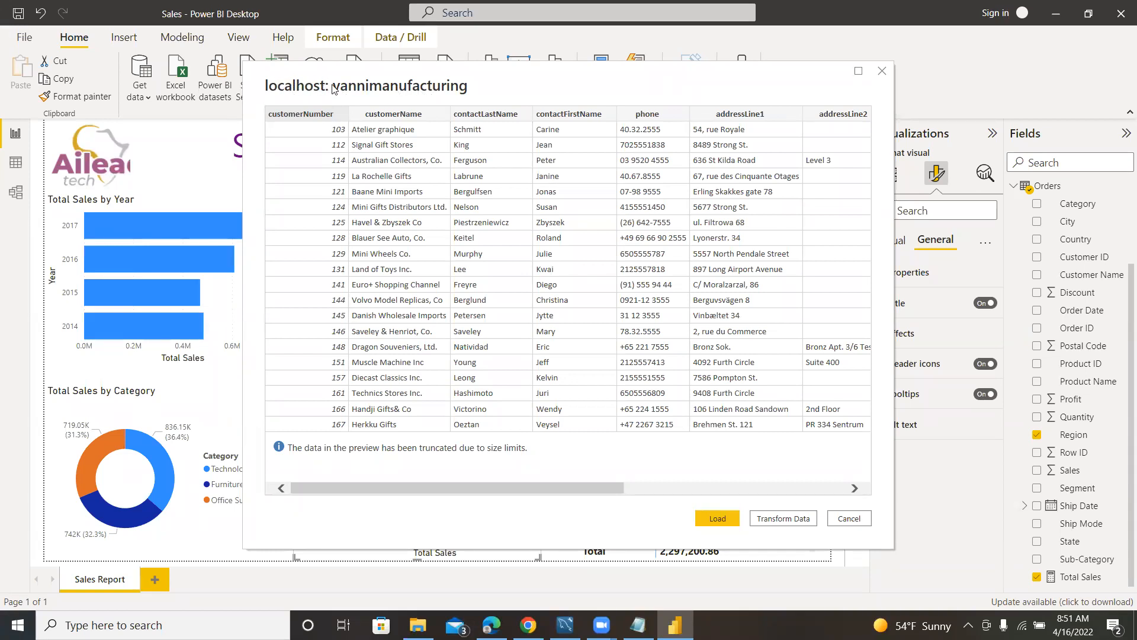
Look over the columns in the Customers query preview, then cancel without loading the data.
{"action": "mouse_move", "coordinate": [402, 488]}
{"action": "left_mouse_down"}
{"action": "mouse_move", "coordinate": [673, 493]}
{"action": "mouse_move", "coordinate": [394, 478]}
{"action": "left_mouse_up"}
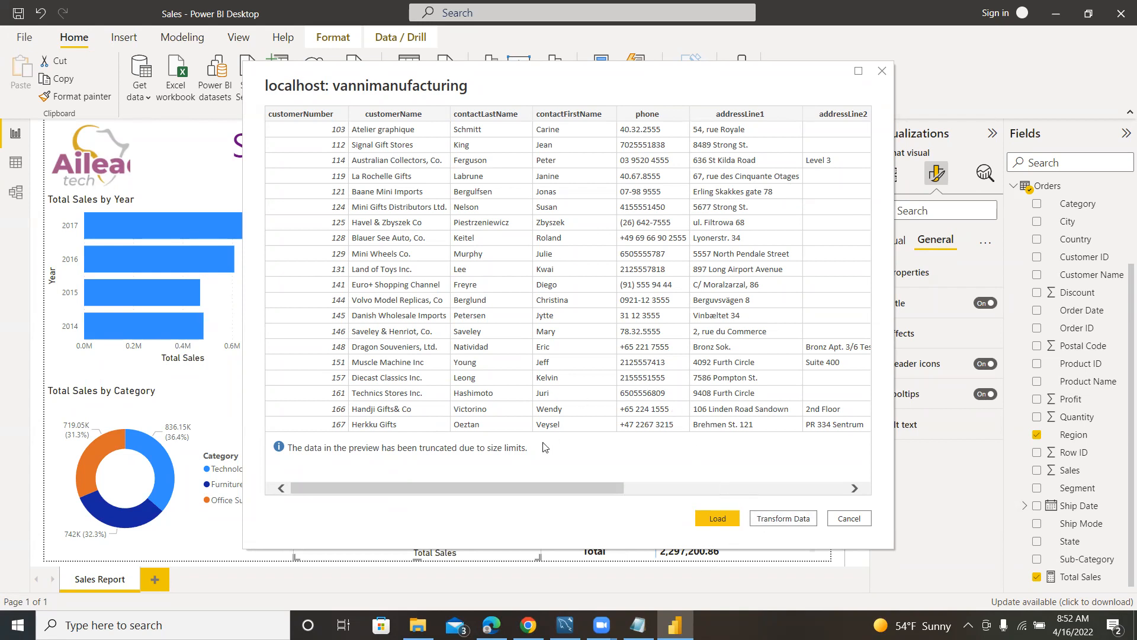
{"action": "left_click_drag", "start_coordinate": [535, 488], "coordinate": [386, 488]}
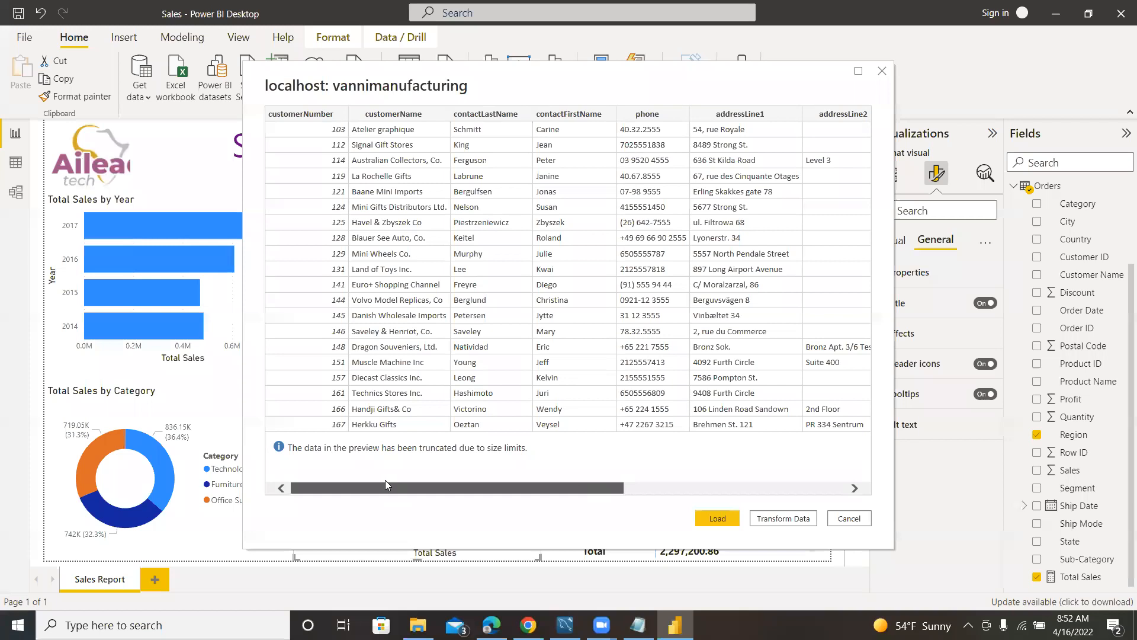
{"action": "left_click", "coordinate": [846, 519]}
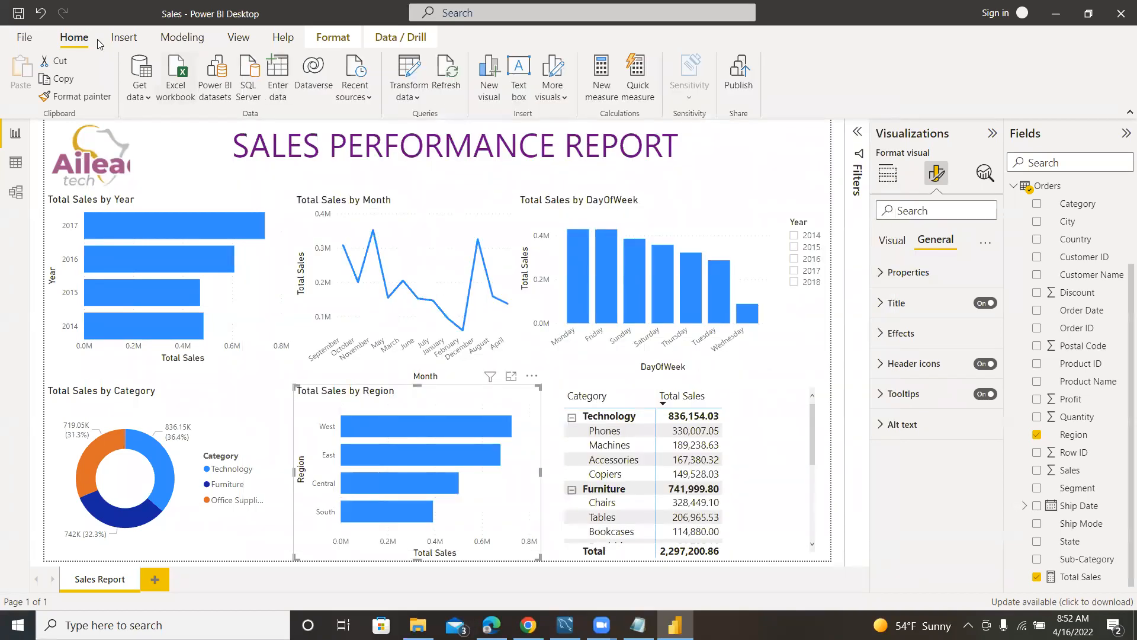
{"action": "left_click", "coordinate": [29, 41]}
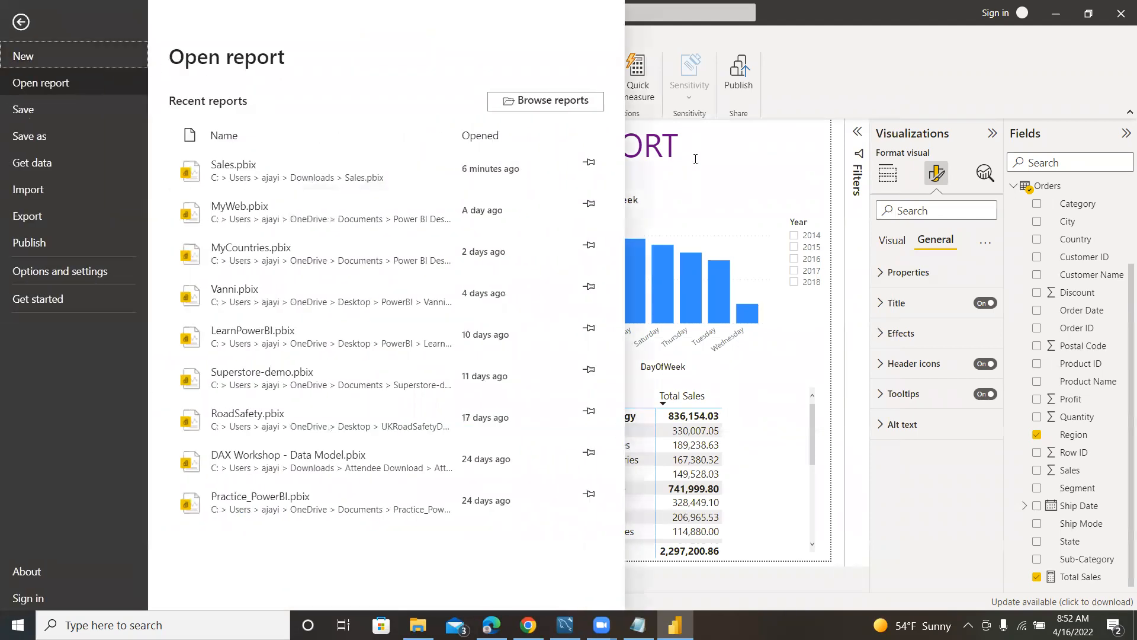
{"action": "key", "text": "Escape"}
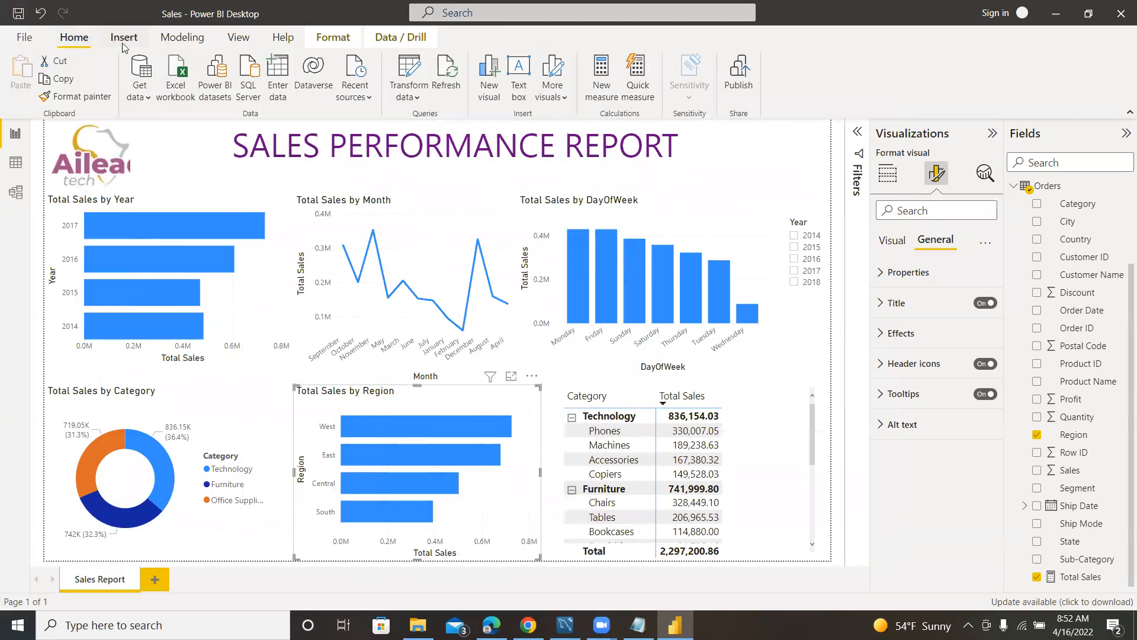
Open the full Get Data source list and look through the connectors in the Other category.
{"action": "left_click", "coordinate": [143, 96]}
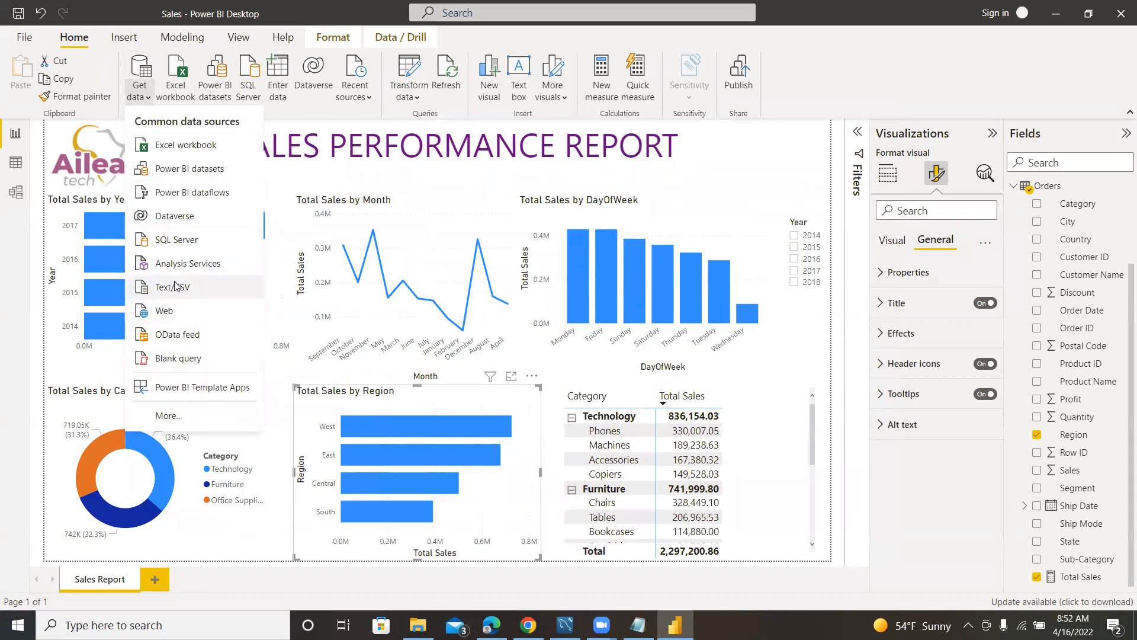
{"action": "left_click", "coordinate": [184, 415]}
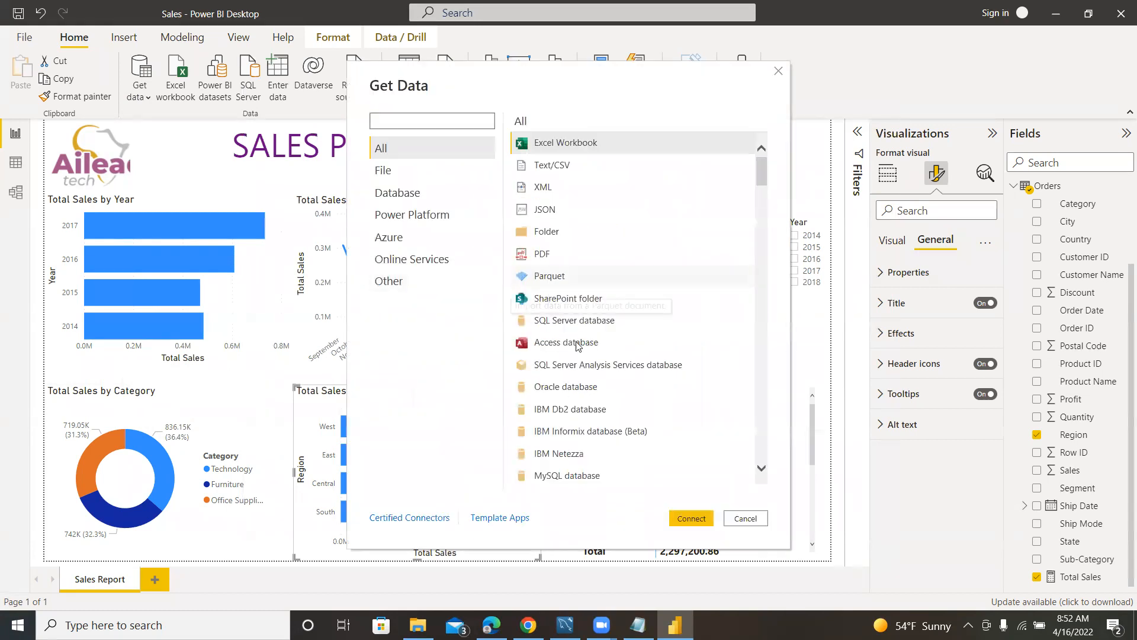
{"action": "scroll", "coordinate": [589, 279], "scroll_direction": "down", "scroll_amount": 3}
{"action": "scroll", "coordinate": [586, 284], "scroll_direction": "up", "scroll_amount": 3}
{"action": "left_click", "coordinate": [427, 119]}
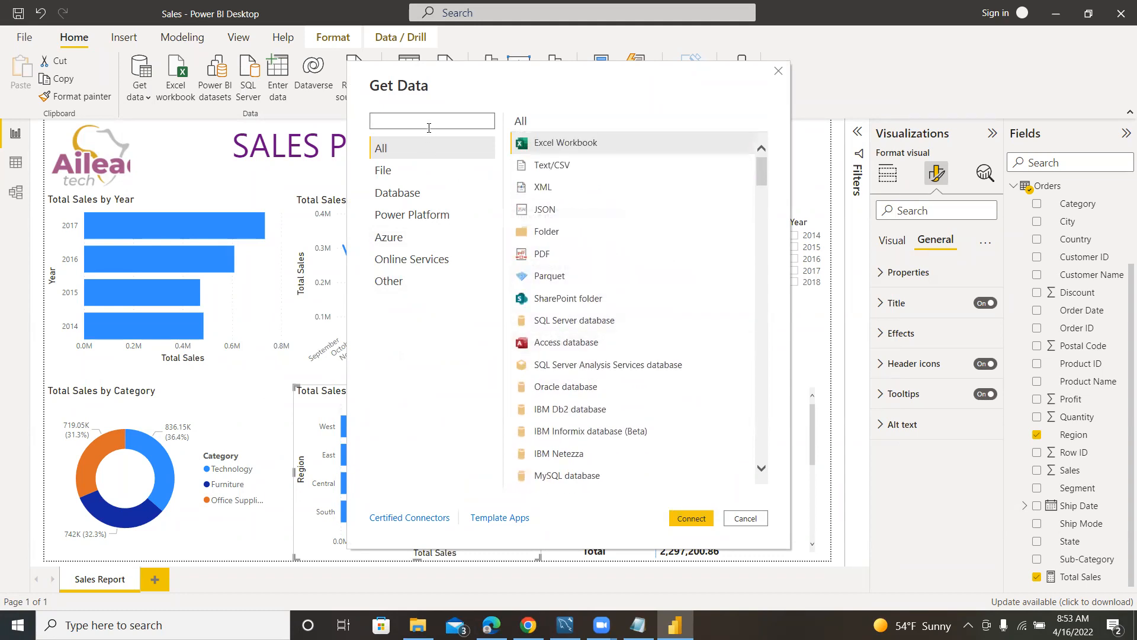
{"action": "left_click", "coordinate": [391, 281]}
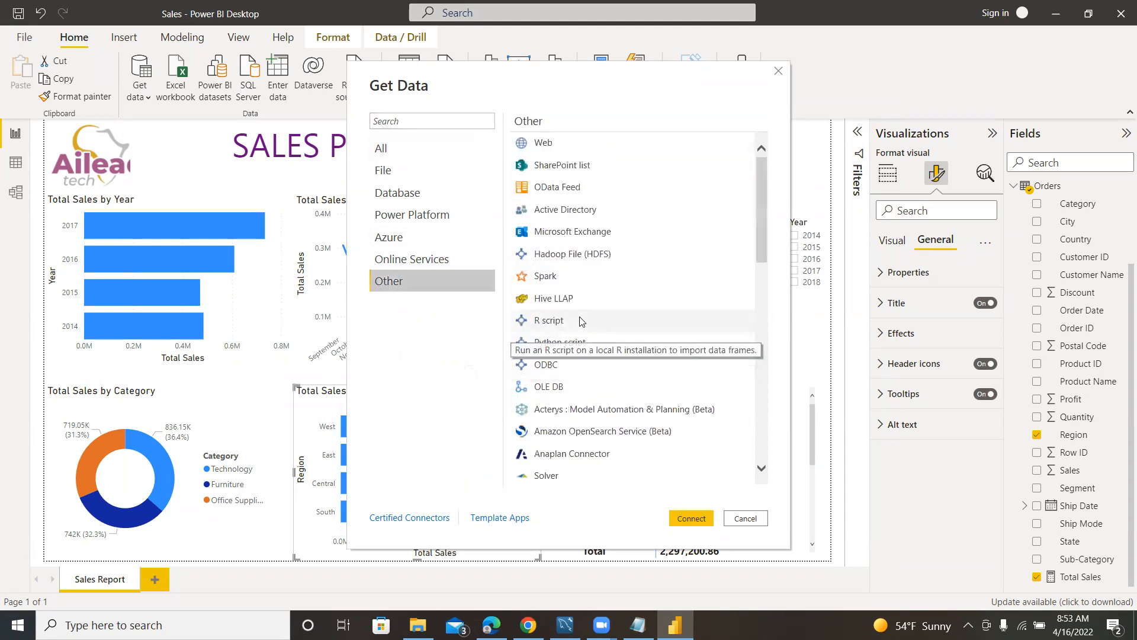
{"action": "scroll", "coordinate": [610, 338], "scroll_direction": "down", "scroll_amount": 2}
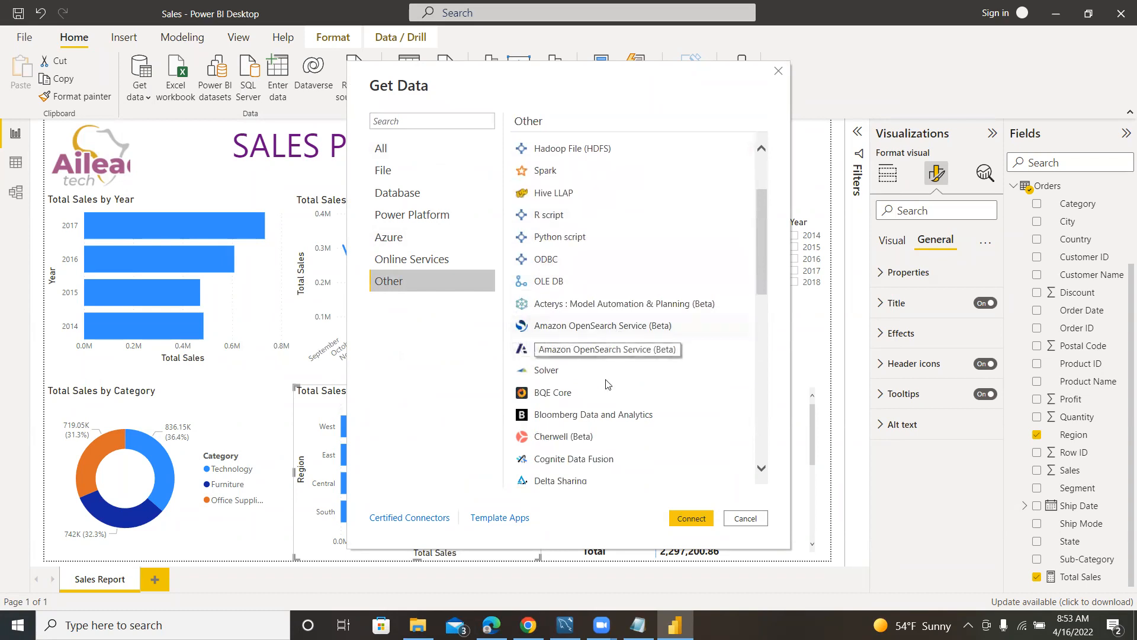
{"action": "scroll", "coordinate": [610, 358], "scroll_direction": "down", "scroll_amount": 4}
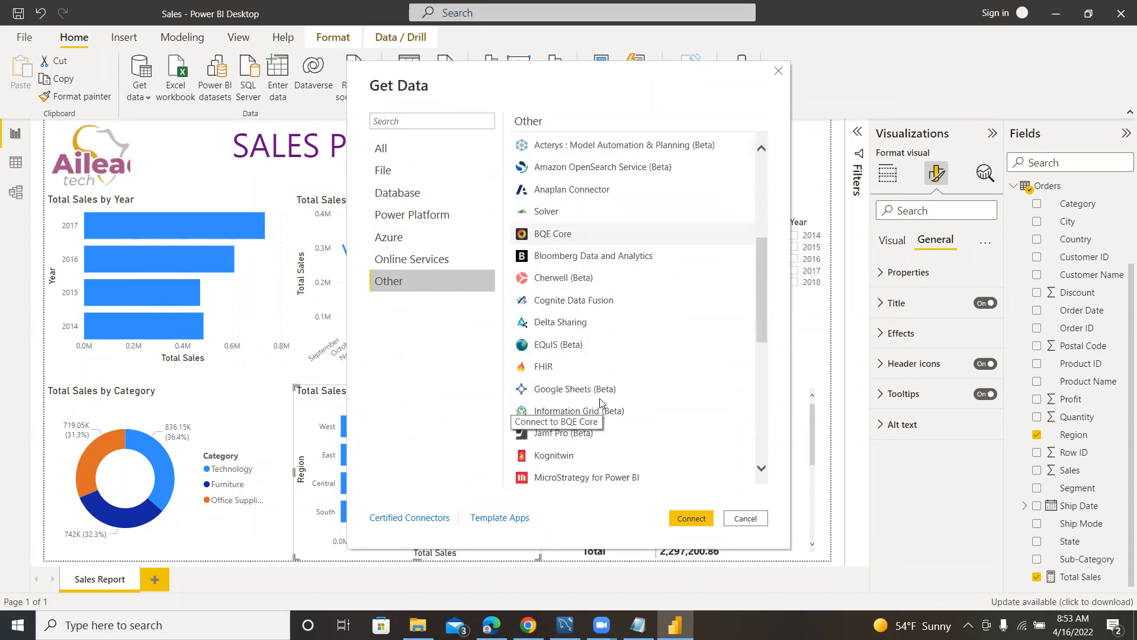
Search the data sources for Python and connect with the Python script connector.
{"action": "left_click", "coordinate": [414, 119]}
{"action": "type", "text": "Pytho"}
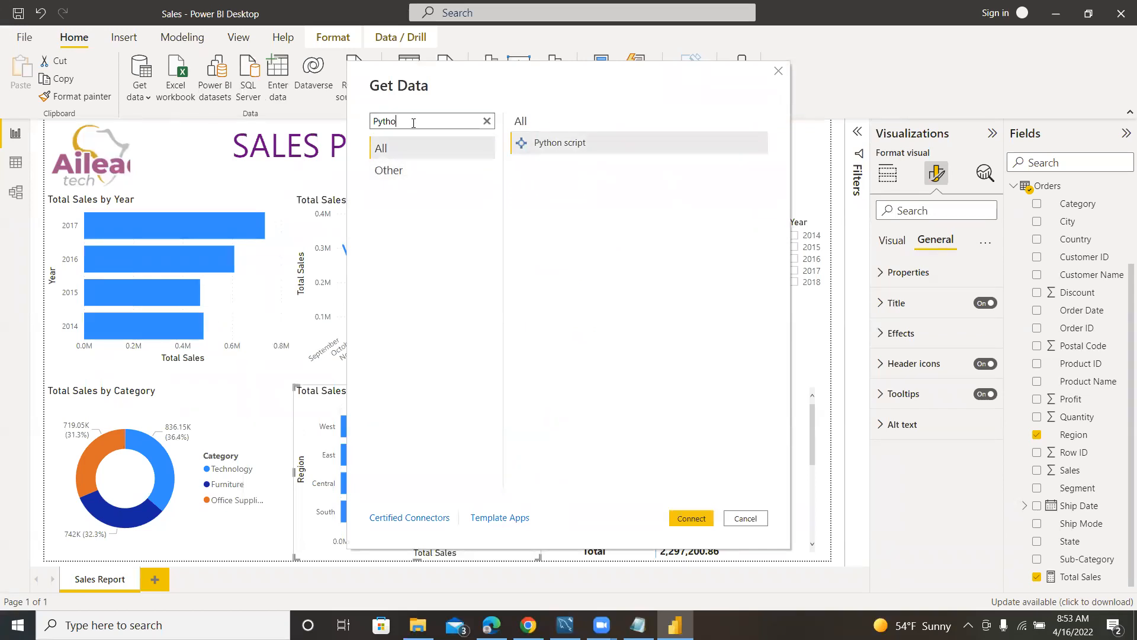
{"action": "left_click", "coordinate": [573, 145]}
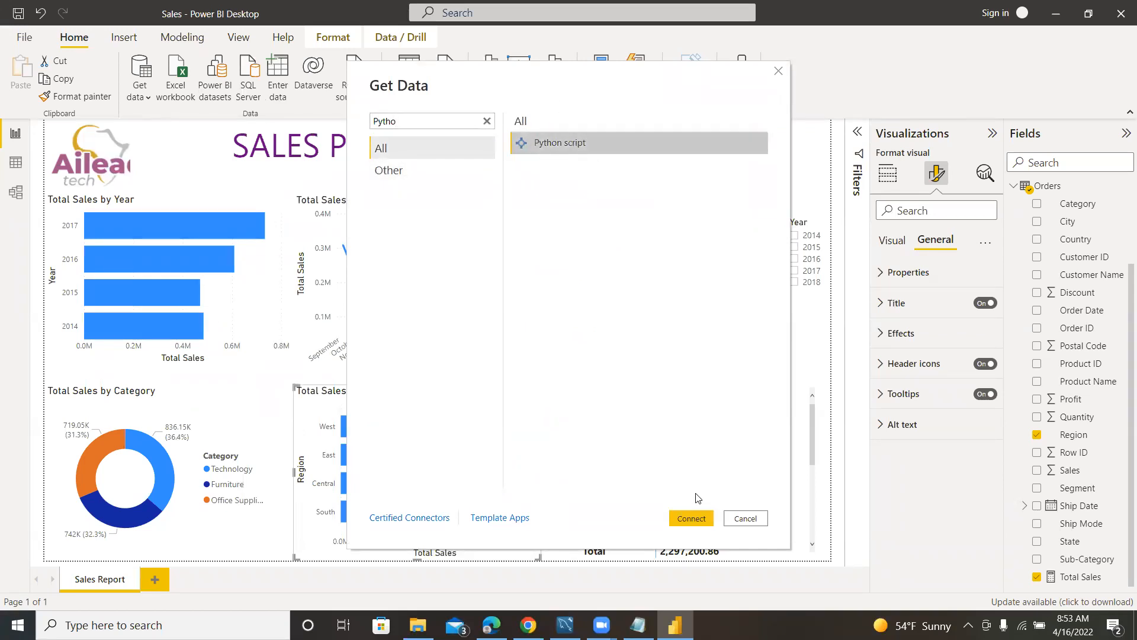
{"action": "left_click", "coordinate": [691, 519]}
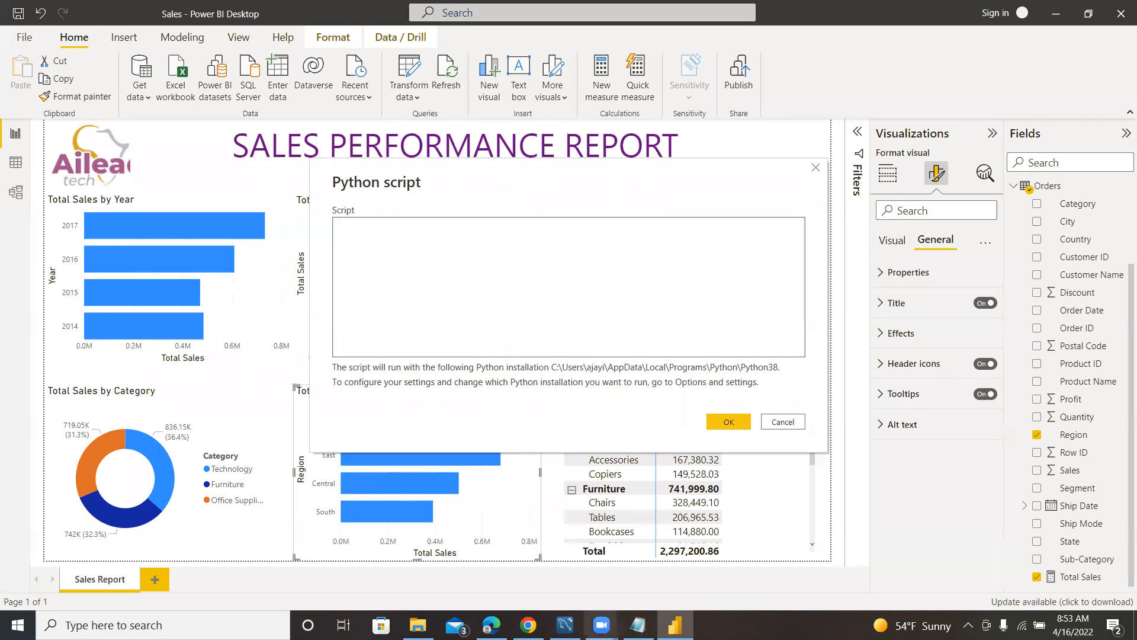
Switch to File Explorer and copy the path of the mpg file in the Data_Analytics Data folder.
{"action": "left_click", "coordinate": [418, 625]}
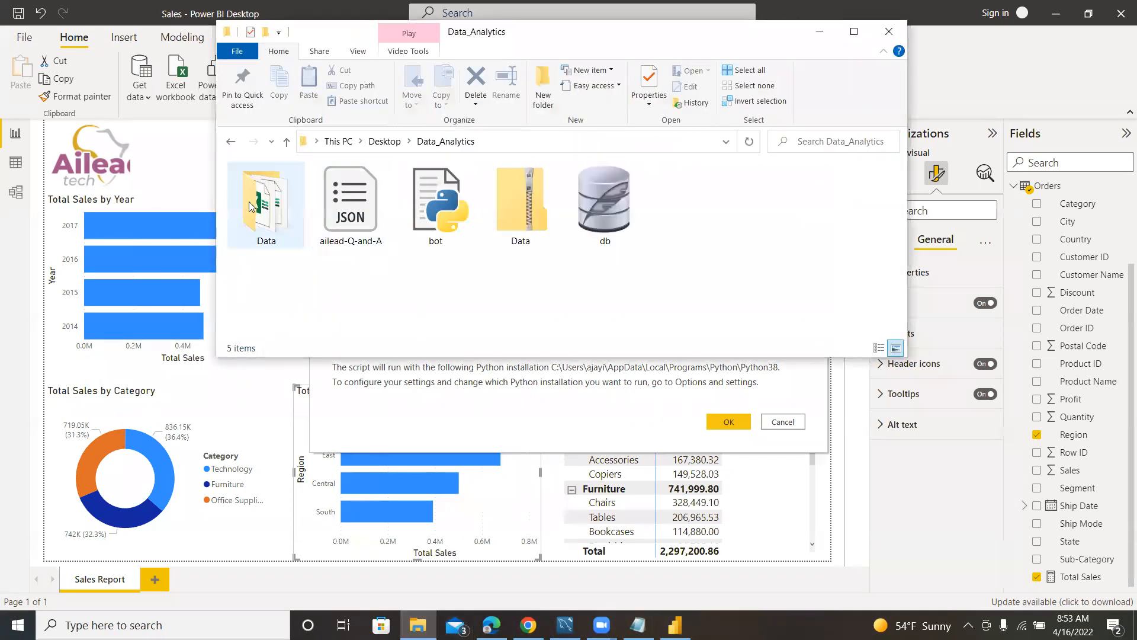
{"action": "double_click", "coordinate": [255, 204]}
{"action": "left_click", "coordinate": [271, 224]}
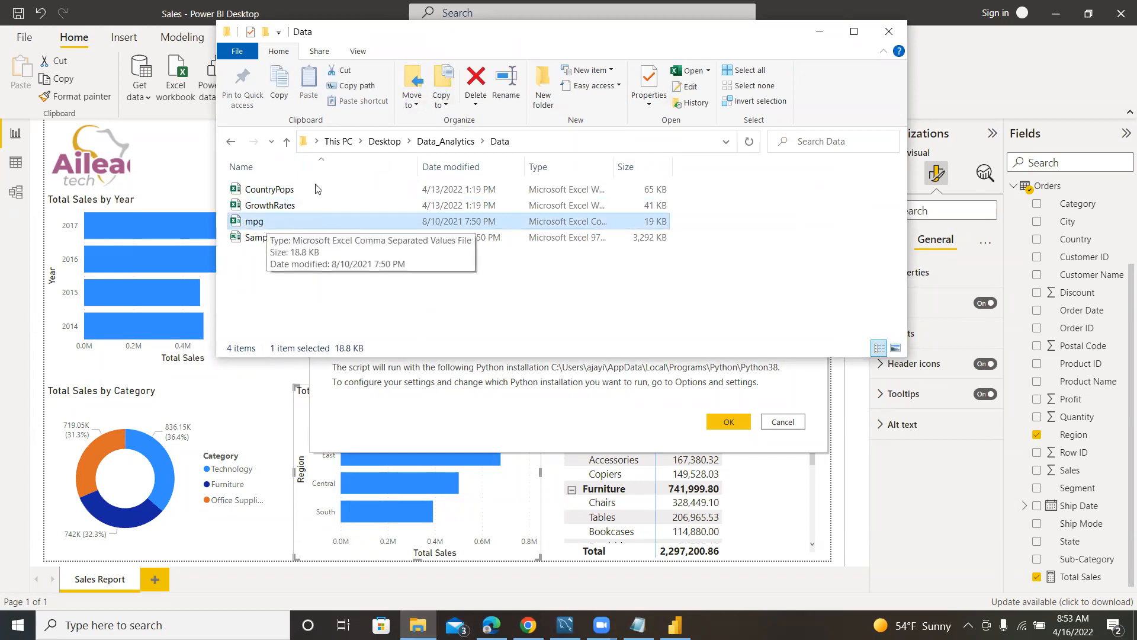
{"action": "left_click", "coordinate": [350, 87]}
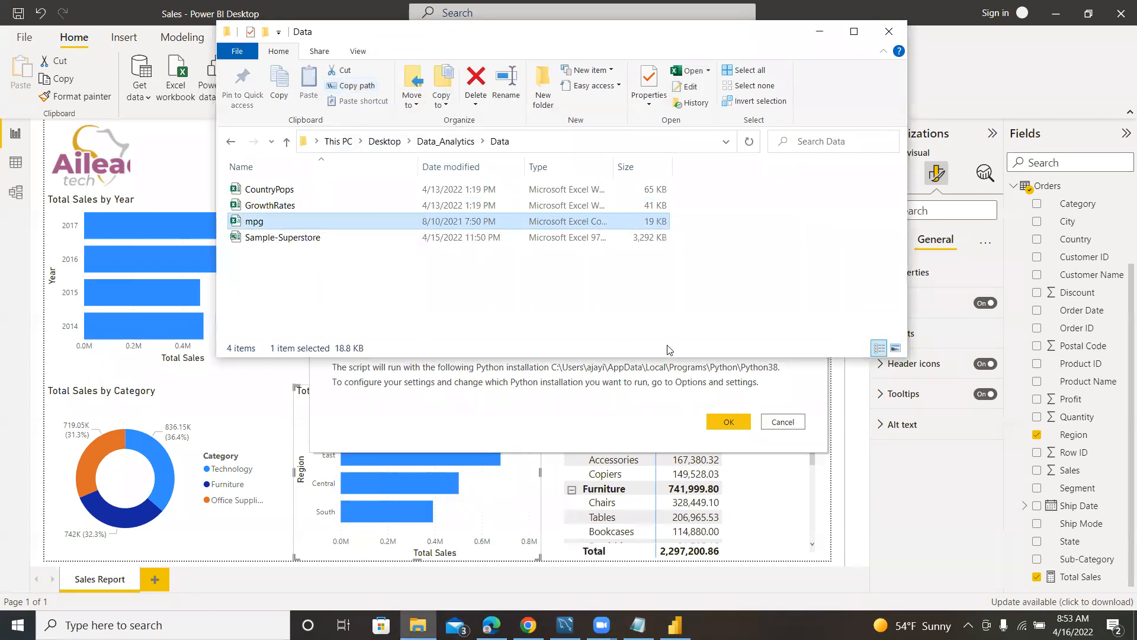
Switch back to Power BI Desktop and write a script that imports pandas as pd and assigns the copied mpg.csv path to path as a raw string.
{"action": "left_click", "coordinate": [177, 142]}
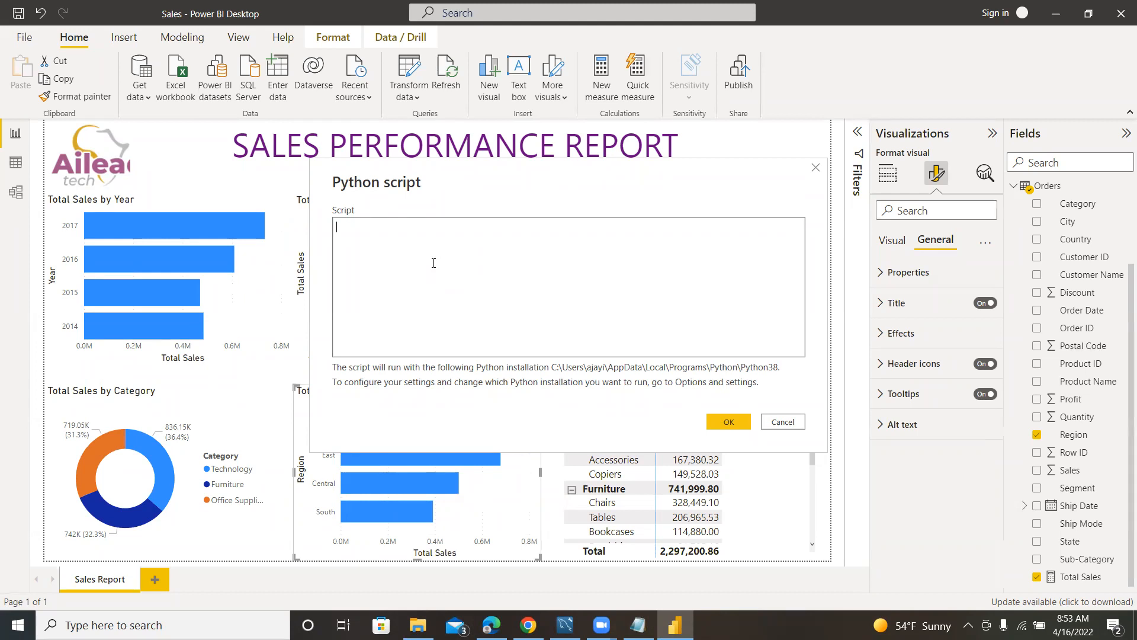
{"action": "type", "text": "import p"}
{"action": "type", "text": "andas"}
{"action": "type", "text": " as pd  "}
{"action": "type", "text": "path ="}
{"action": "type", "text": " \""}
{"action": "type", "text": "\"C:\\Users\\ajayi\\OneDrive\\Desktop\\Data_Analytics\\Data\\mpg.csv\""}
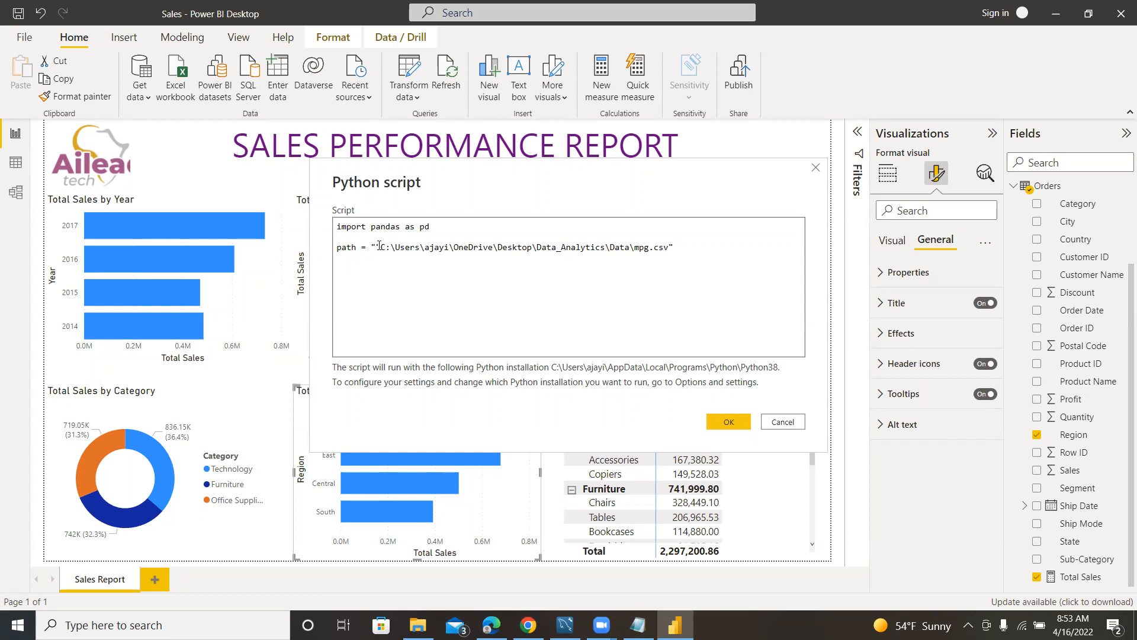
{"action": "key", "text": "BackSpace"}
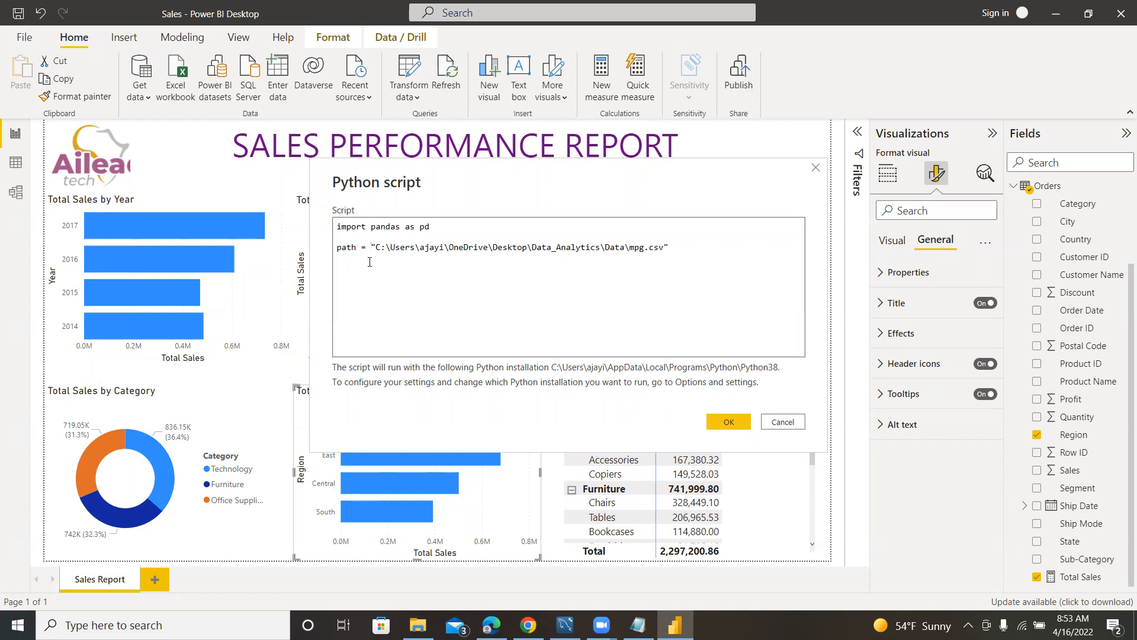
{"action": "type", "text": "r"}
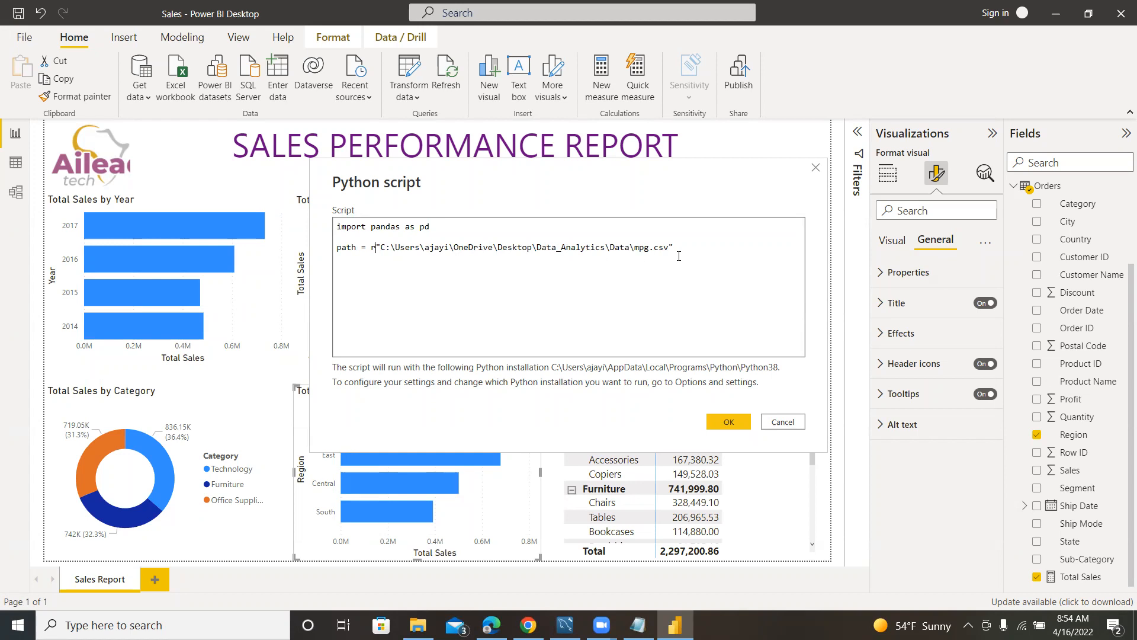
Add the line mpg = pd.read_csv(path) below the path and run the Python script.
{"action": "left_click_drag", "start_coordinate": [674, 248], "coordinate": [405, 253]}
{"action": "left_click", "coordinate": [455, 254]}
{"action": "left_click_drag", "start_coordinate": [676, 247], "coordinate": [383, 248]}
{"action": "left_click", "coordinate": [688, 251]}
{"action": "type", "text": "mpg = pd.read_csv(path)"}
{"action": "left_click", "coordinate": [720, 423]}
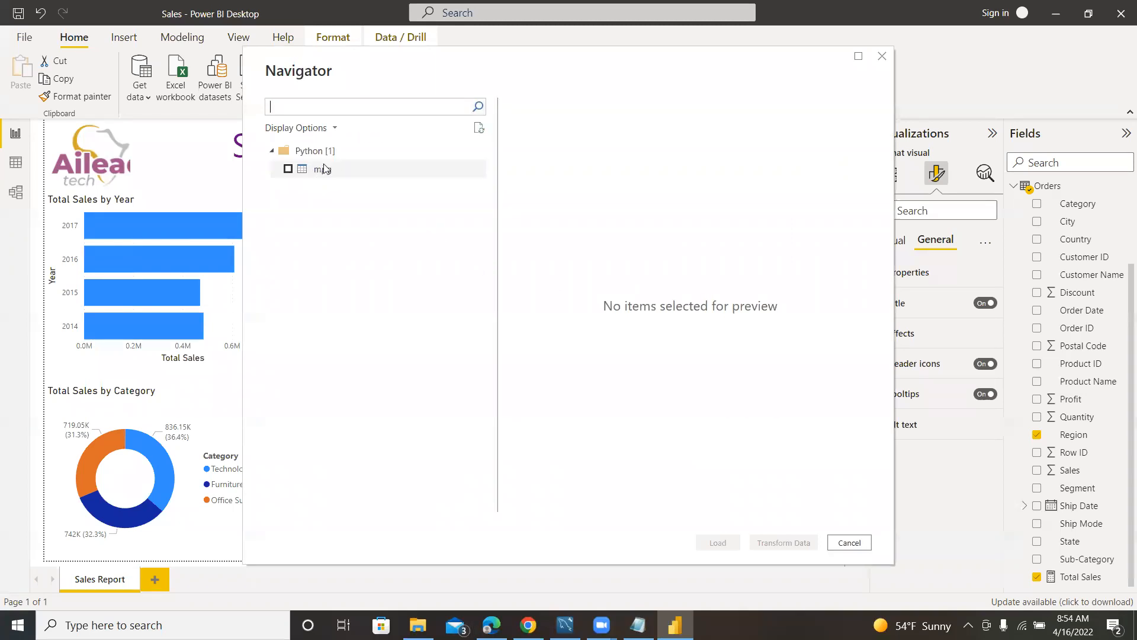
Preview the columns of the mpg table from the Python source, then cancel without loading it.
{"action": "left_click", "coordinate": [288, 170]}
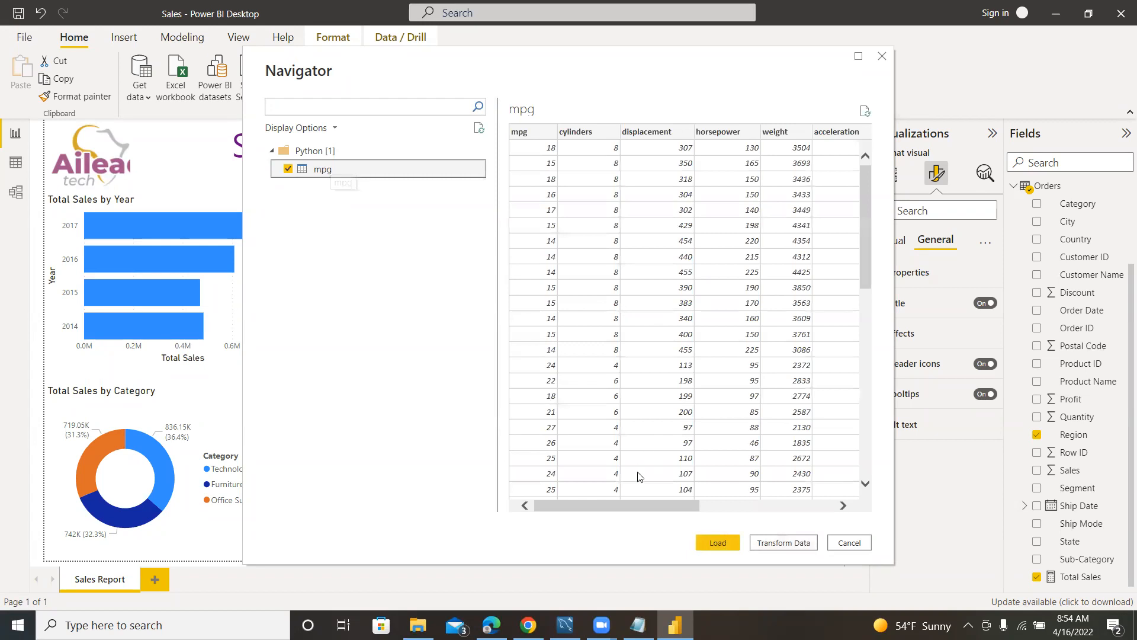
{"action": "left_click_drag", "start_coordinate": [622, 506], "coordinate": [674, 501]}
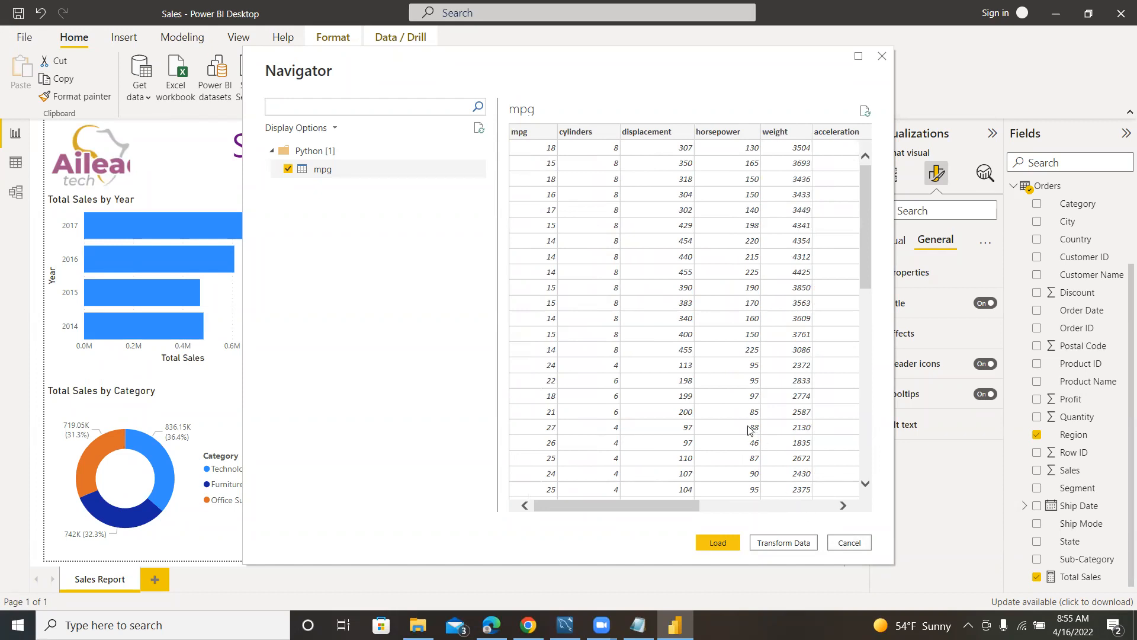
{"action": "left_click", "coordinate": [849, 543]}
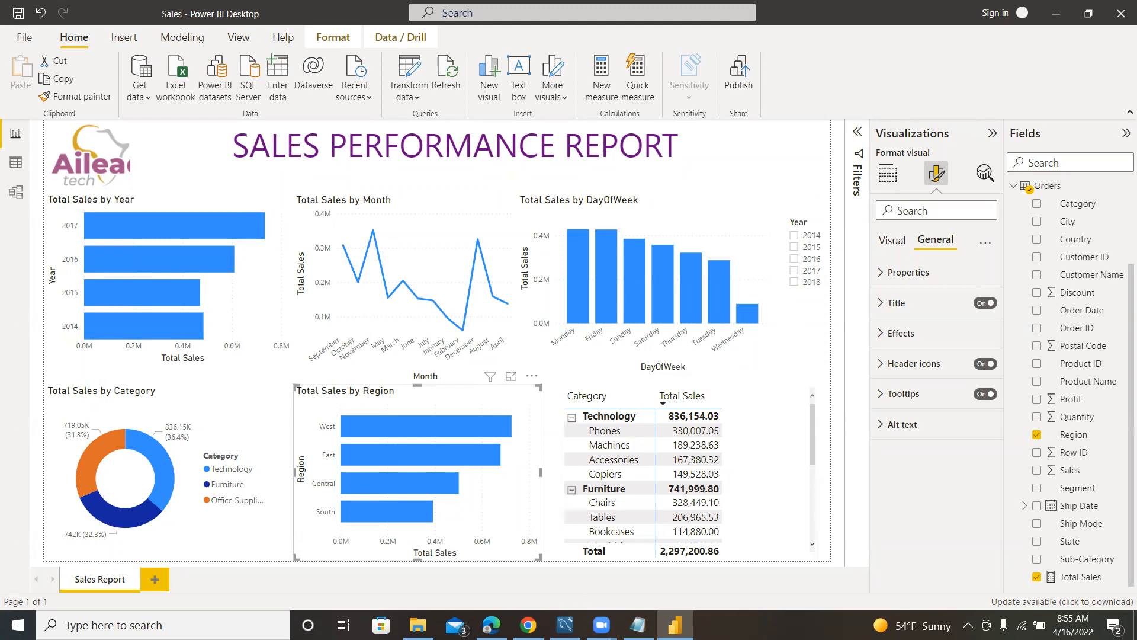
Collapse the Orders table in the report's field list.
{"action": "mouse_move", "coordinate": [529, 625]}
{"action": "left_click", "coordinate": [1014, 187]}
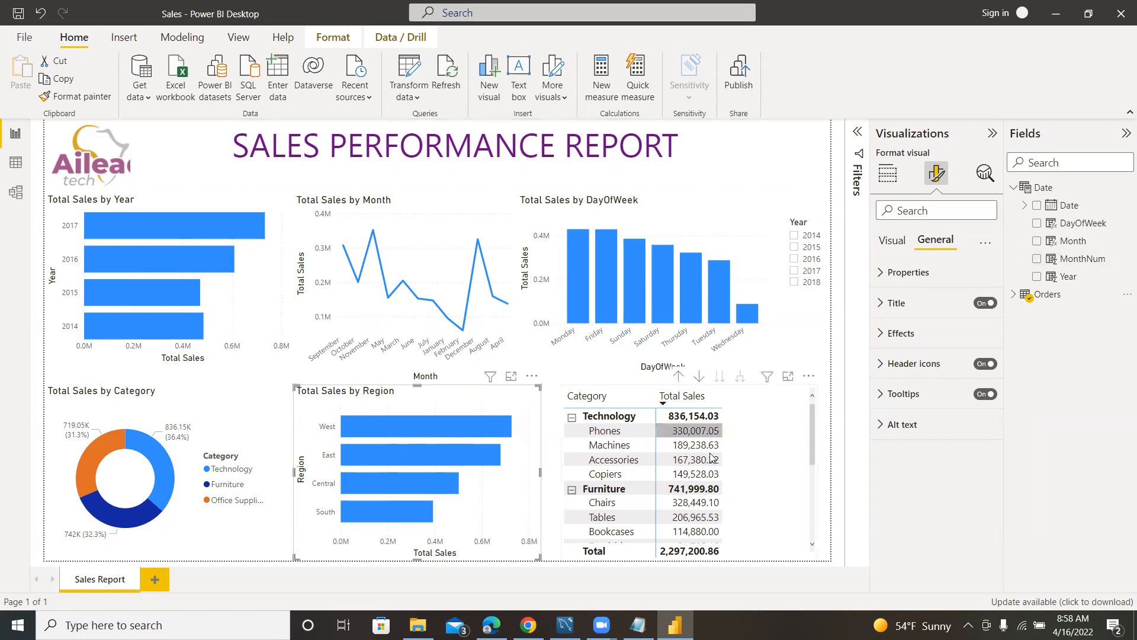
Switch to Chrome, log in to the Ailead Tech portal with the saved credentials, and look over the offered courses.
{"action": "left_click", "coordinate": [528, 625]}
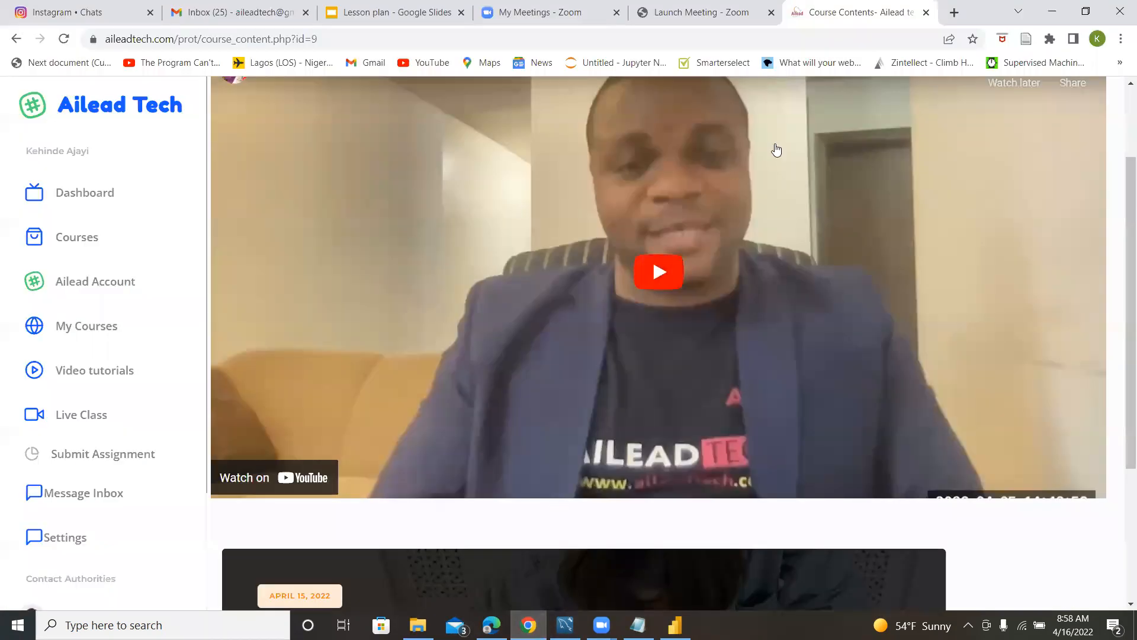
{"action": "left_click", "coordinate": [65, 199]}
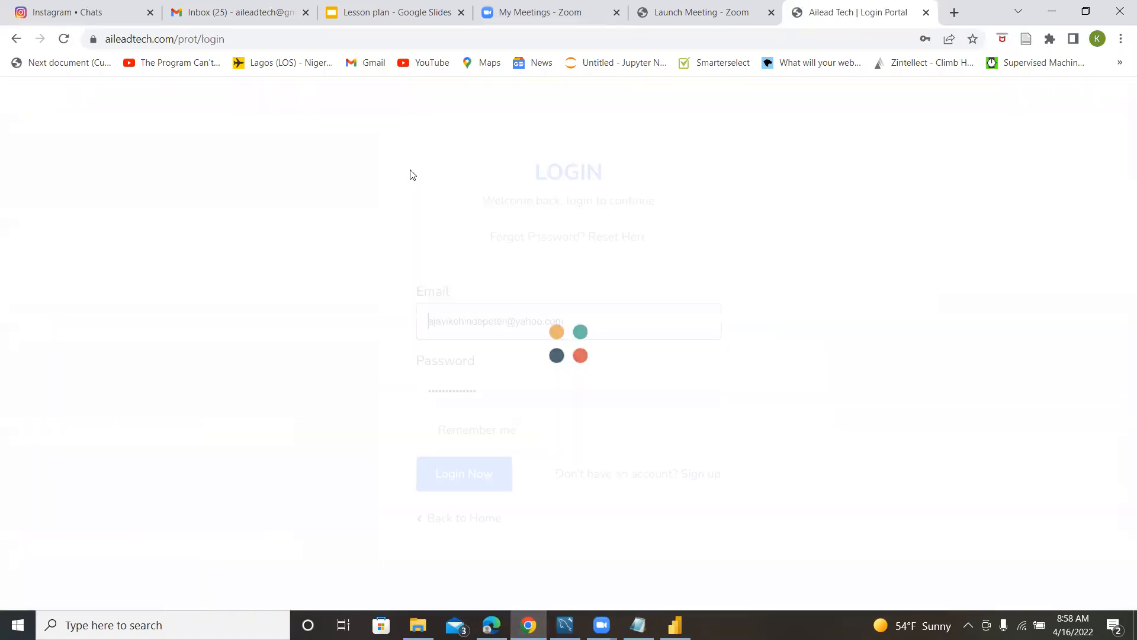
{"action": "left_click", "coordinate": [441, 479]}
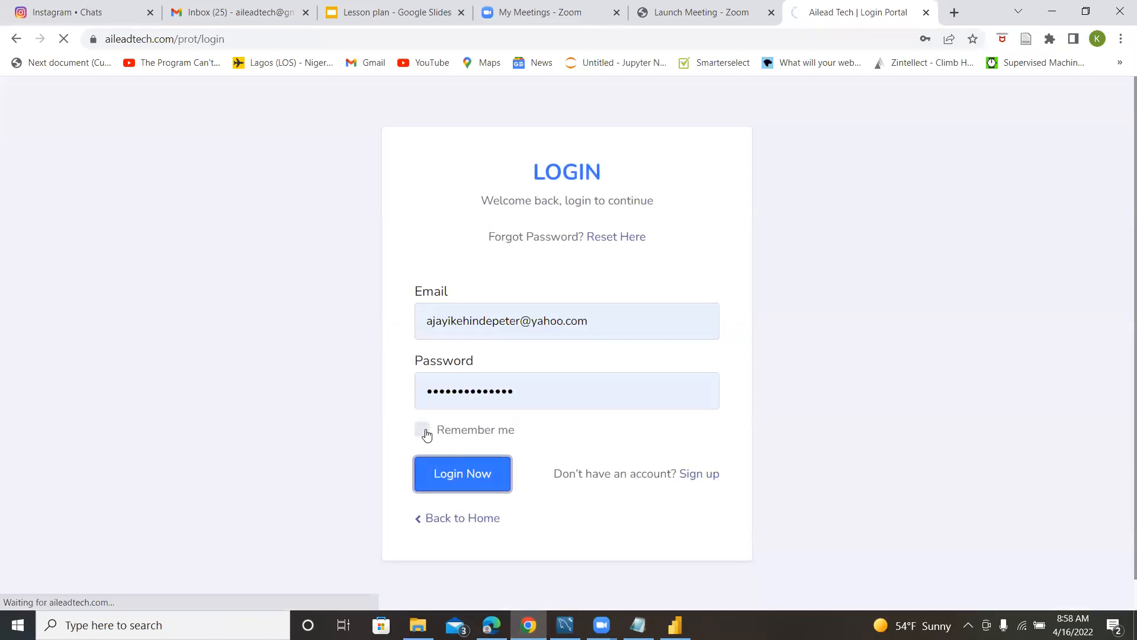
{"action": "scroll", "coordinate": [604, 304], "scroll_direction": "down", "scroll_amount": 2}
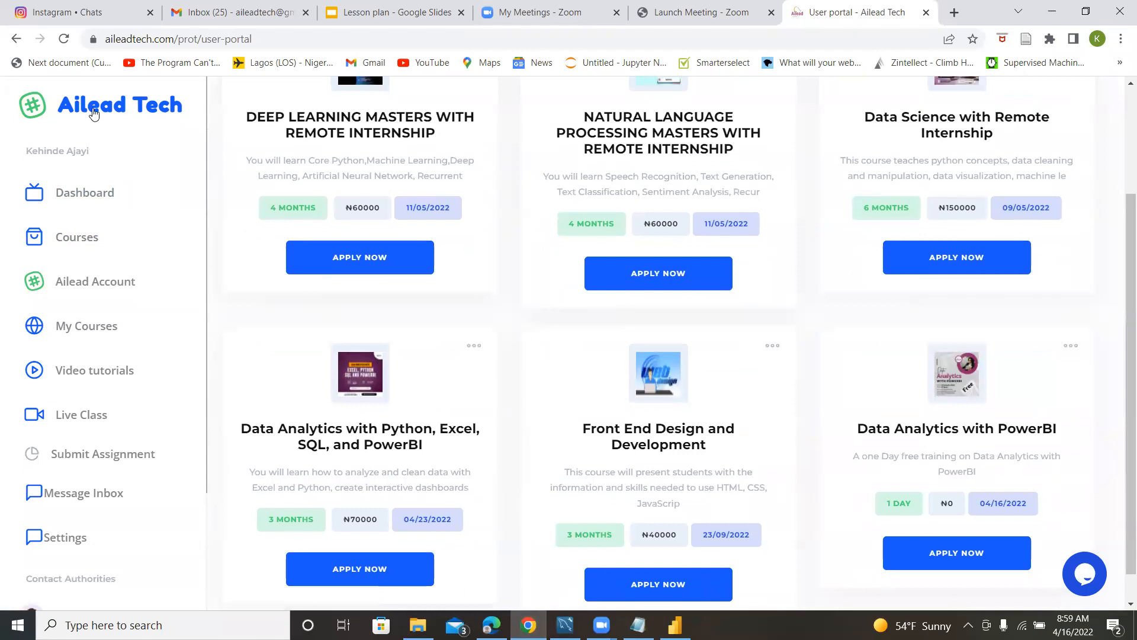
Go to the Ailead Tech home page and open the academy course Data Science with Python, Power BI, Excel & SQL.
{"action": "left_click", "coordinate": [138, 138]}
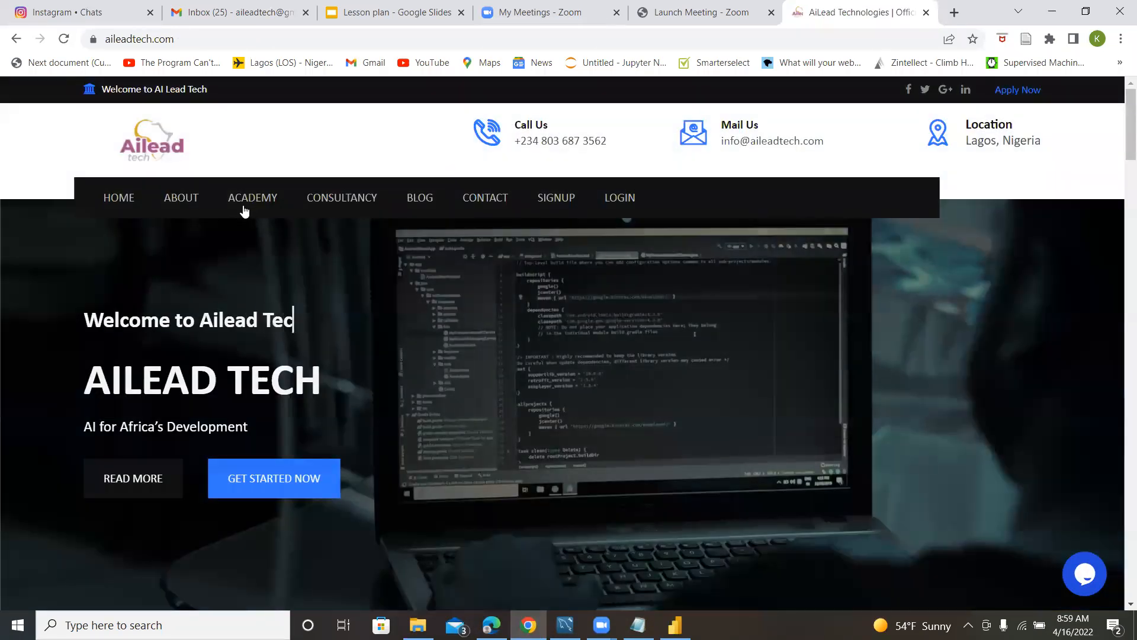
{"action": "mouse_move", "coordinate": [262, 205]}
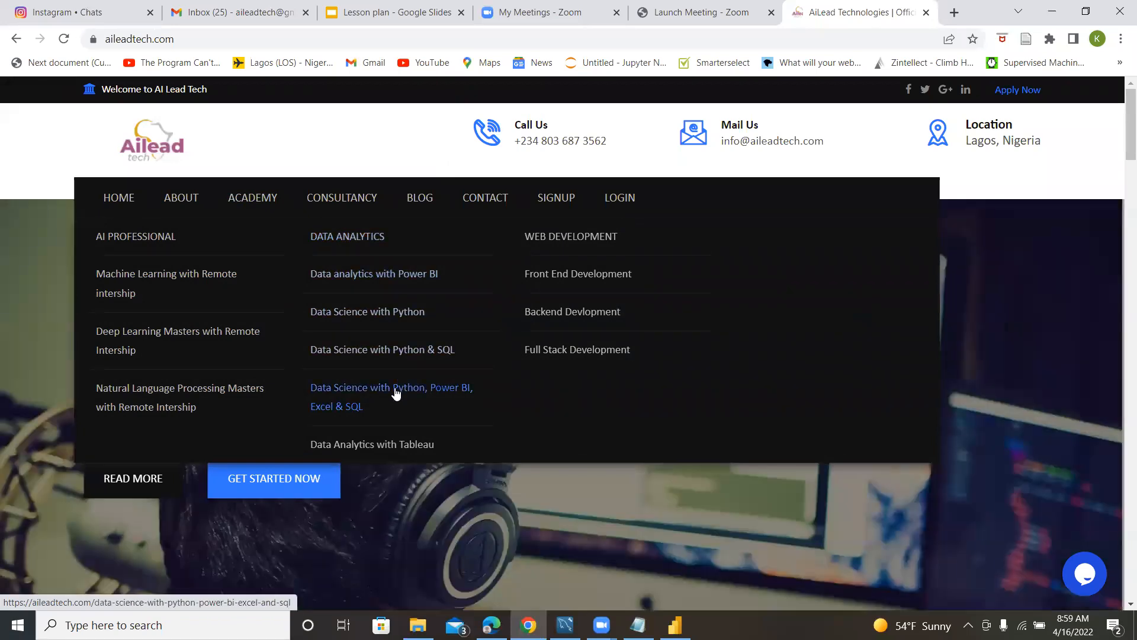
{"action": "left_click", "coordinate": [396, 394]}
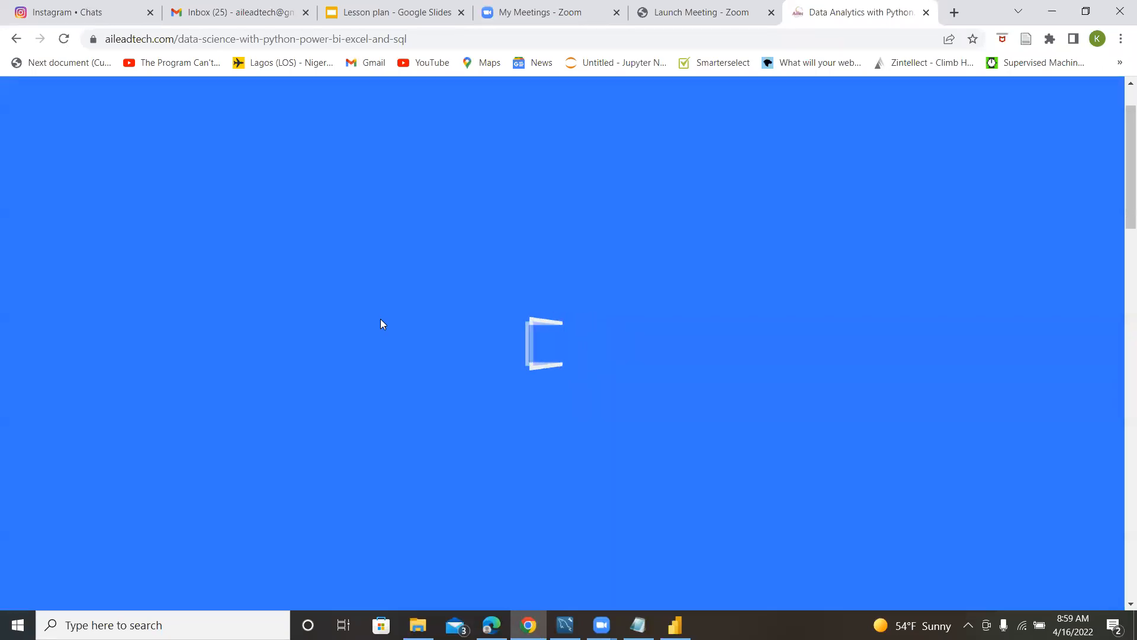
Look through the course outline, expand Data Analysis with Python, and highlight the topic on visualization with Seaborn, Matplotlib, and Plotly.
{"action": "scroll", "coordinate": [380, 320], "scroll_direction": "down", "scroll_amount": 7}
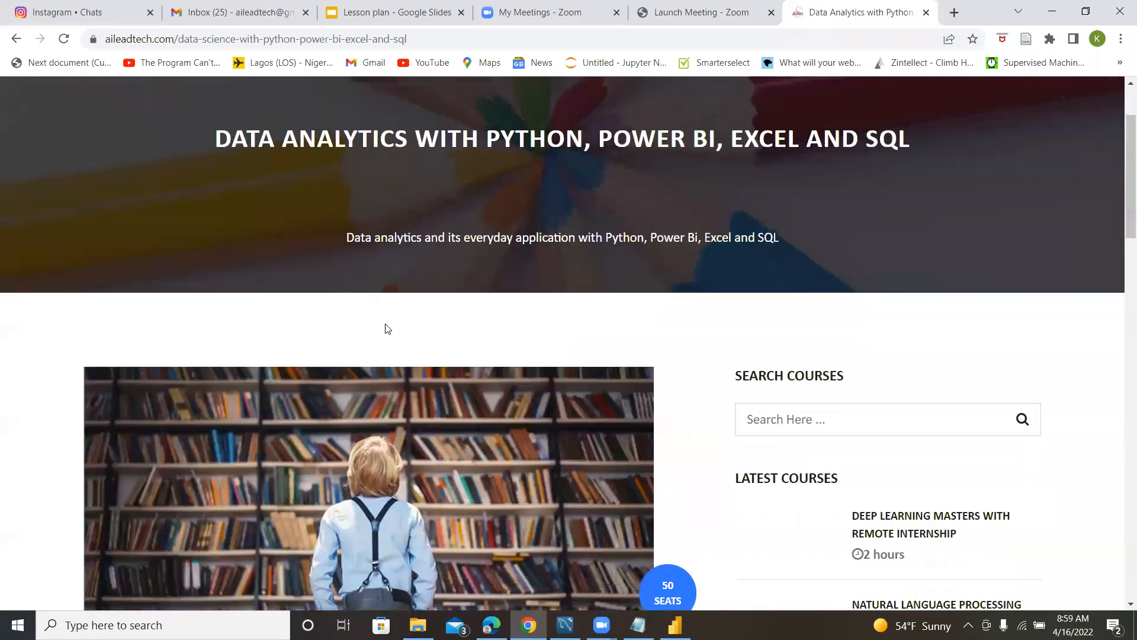
{"action": "scroll", "coordinate": [373, 330], "scroll_direction": "down", "scroll_amount": 2}
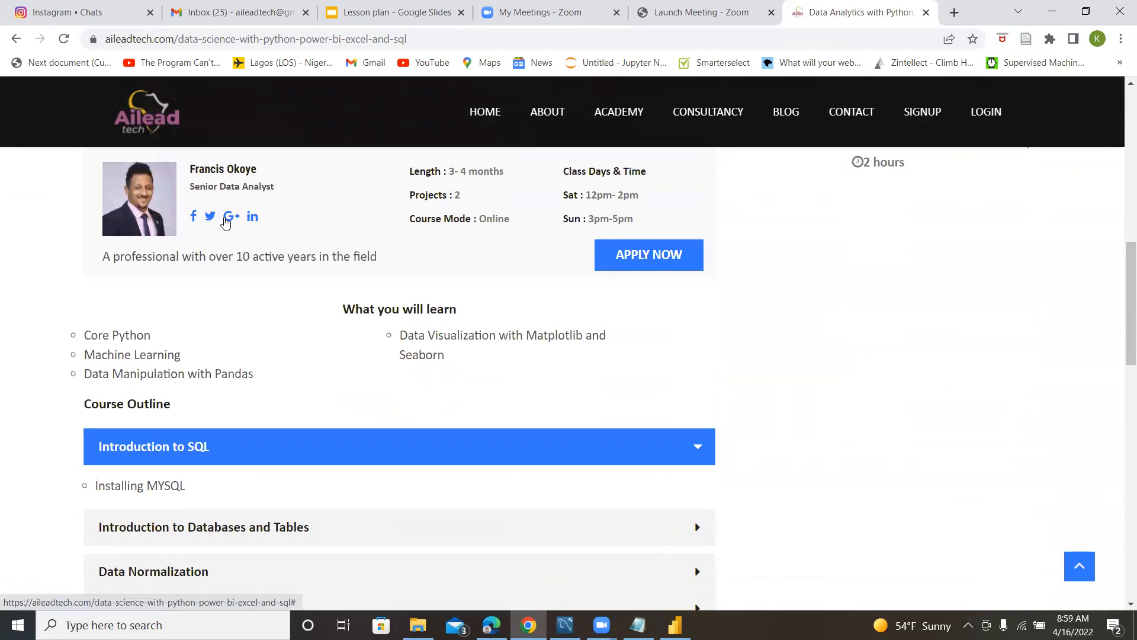
{"action": "scroll", "coordinate": [190, 297], "scroll_direction": "down", "scroll_amount": 2}
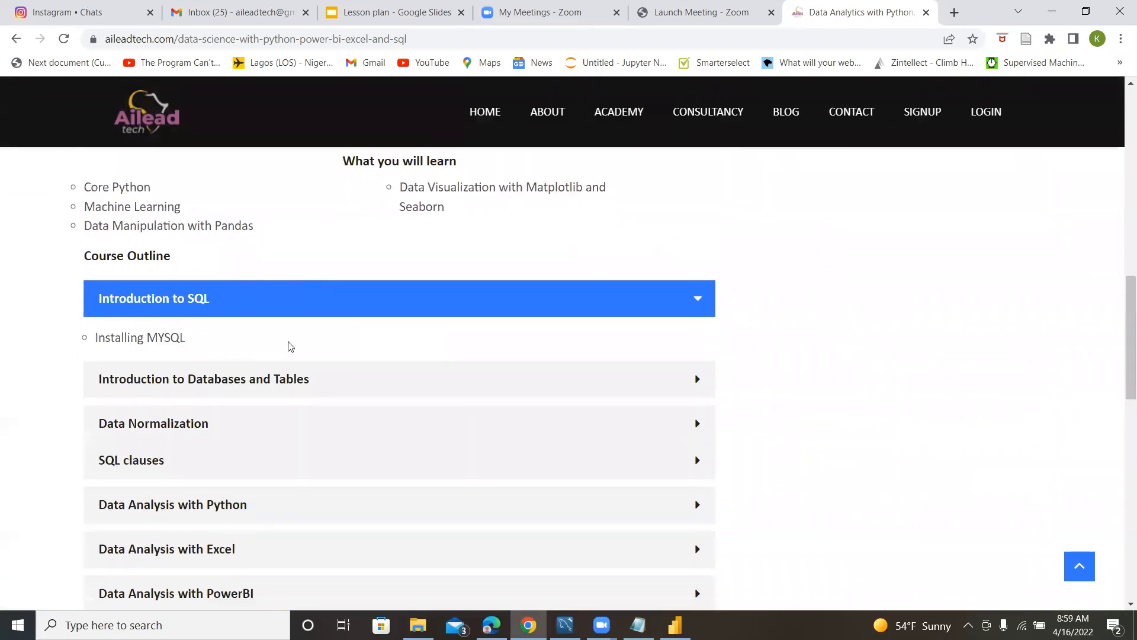
{"action": "scroll", "coordinate": [301, 327], "scroll_direction": "down", "scroll_amount": 1}
{"action": "scroll", "coordinate": [301, 327], "scroll_direction": "down", "scroll_amount": 1}
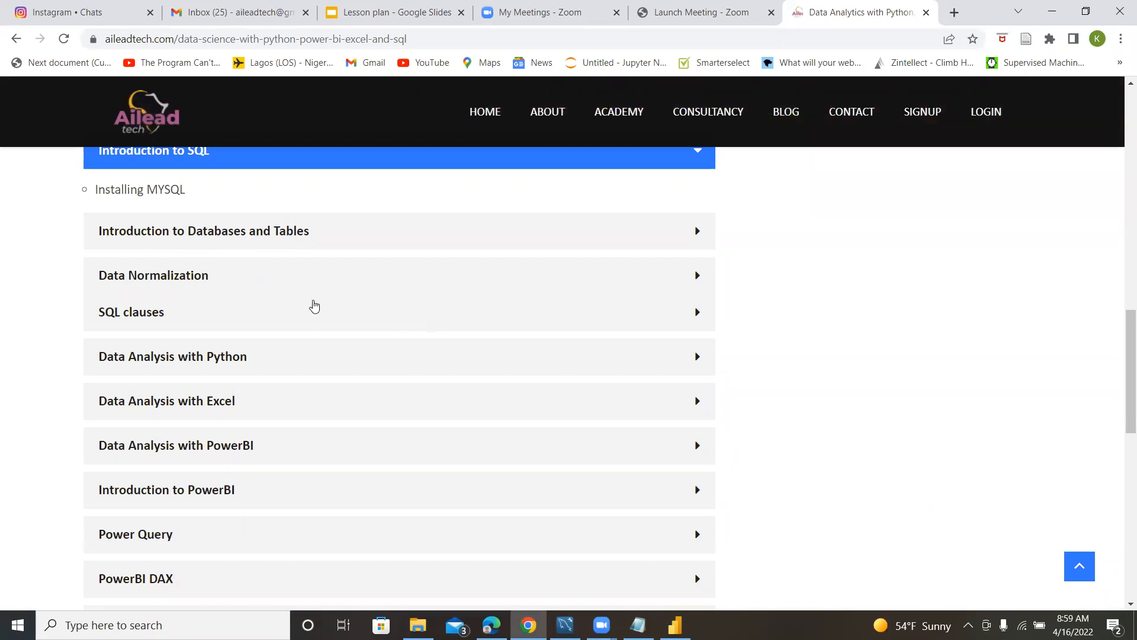
{"action": "scroll", "coordinate": [305, 301], "scroll_direction": "down", "scroll_amount": 1}
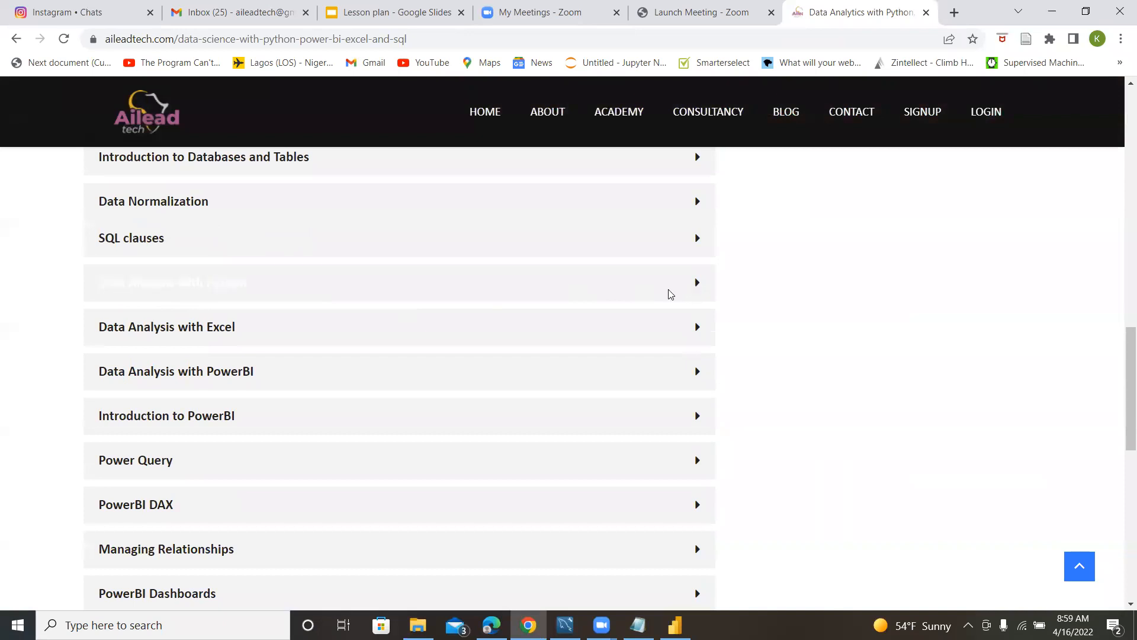
{"action": "left_click", "coordinate": [692, 285]}
{"action": "left_click_drag", "start_coordinate": [129, 382], "coordinate": [408, 389]}
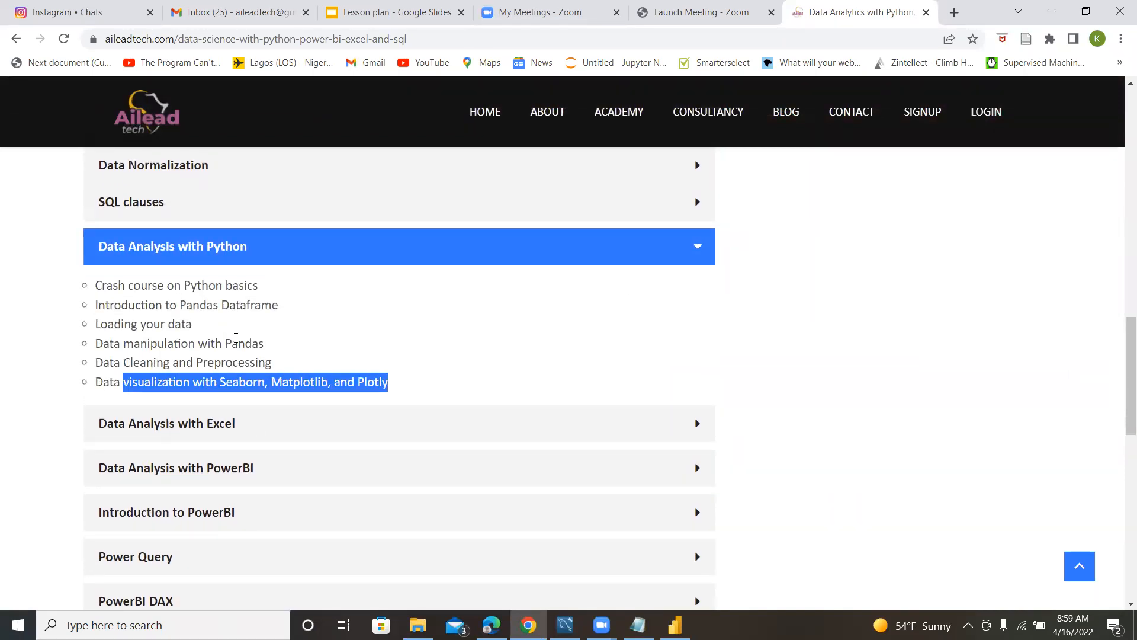
{"action": "scroll", "coordinate": [299, 341], "scroll_direction": "down", "scroll_amount": 1}
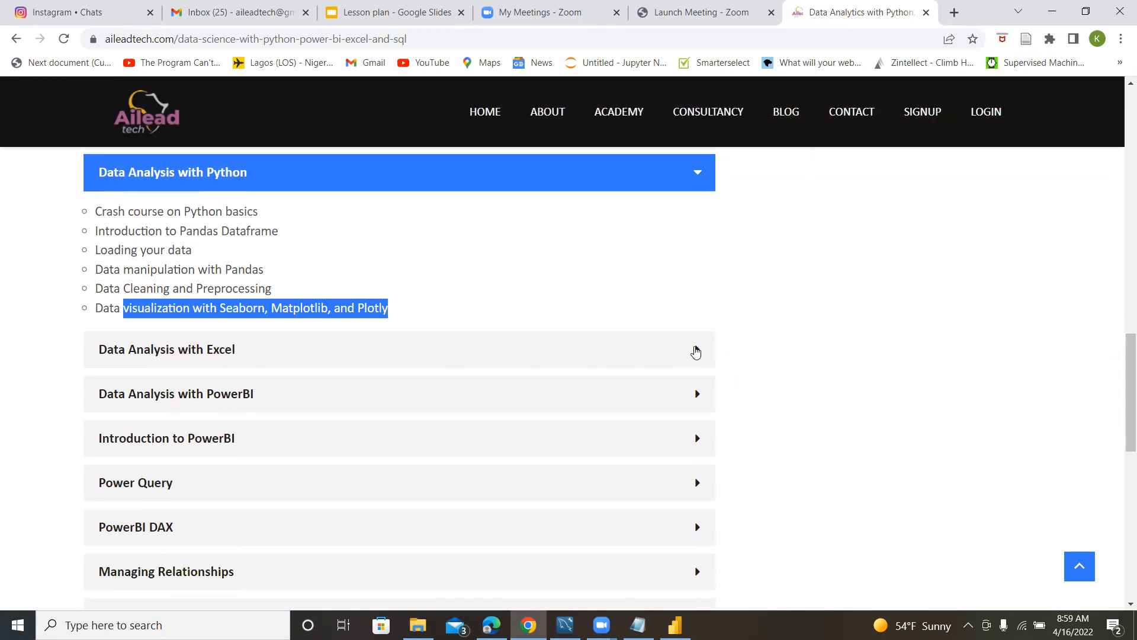
Expand Data Analysis with Excel in the course outline and look through its topics and the PowerBI modules.
{"action": "left_click", "coordinate": [695, 350]}
{"action": "scroll", "coordinate": [353, 287], "scroll_direction": "down", "scroll_amount": 2}
{"action": "scroll", "coordinate": [348, 274], "scroll_direction": "up", "scroll_amount": 2}
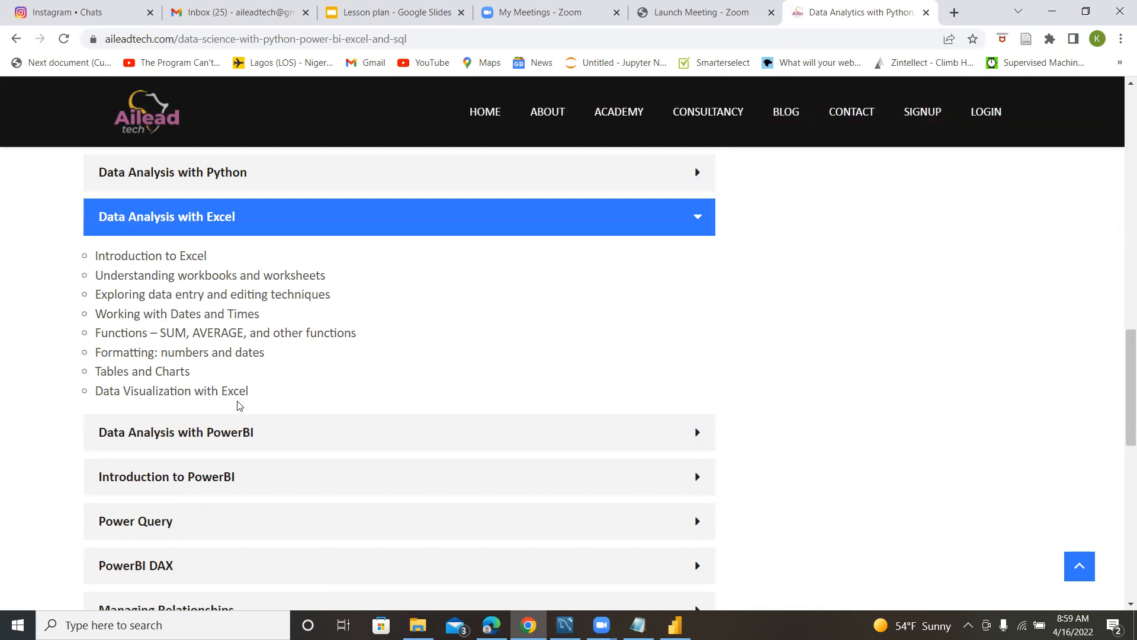
{"action": "scroll", "coordinate": [438, 391], "scroll_direction": "down", "scroll_amount": 1}
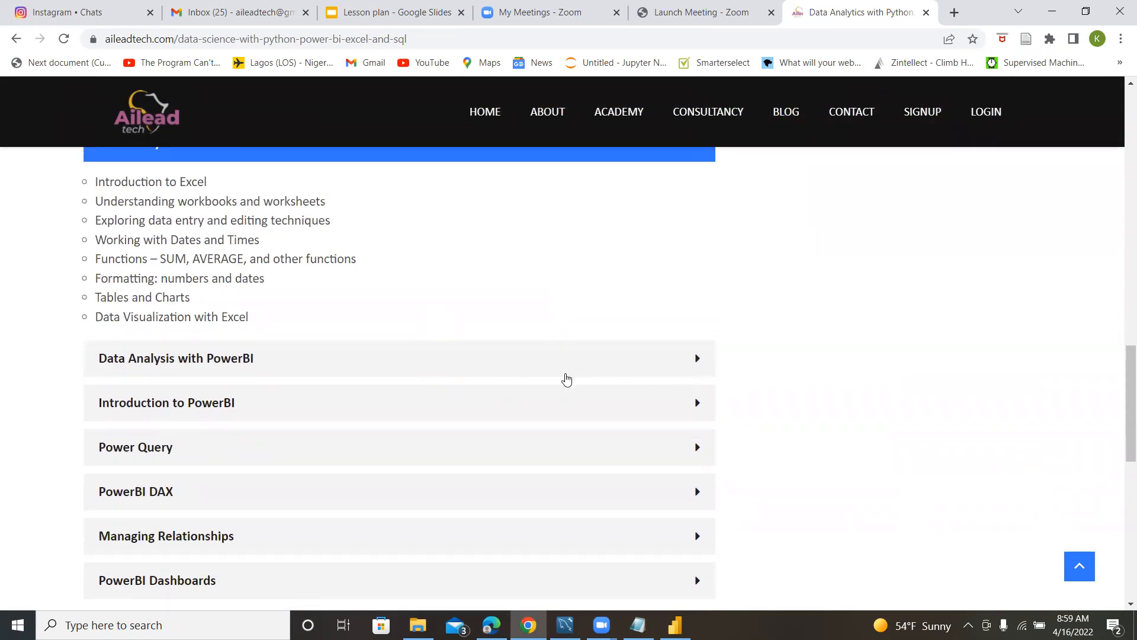
{"action": "scroll", "coordinate": [557, 383], "scroll_direction": "down", "scroll_amount": 2}
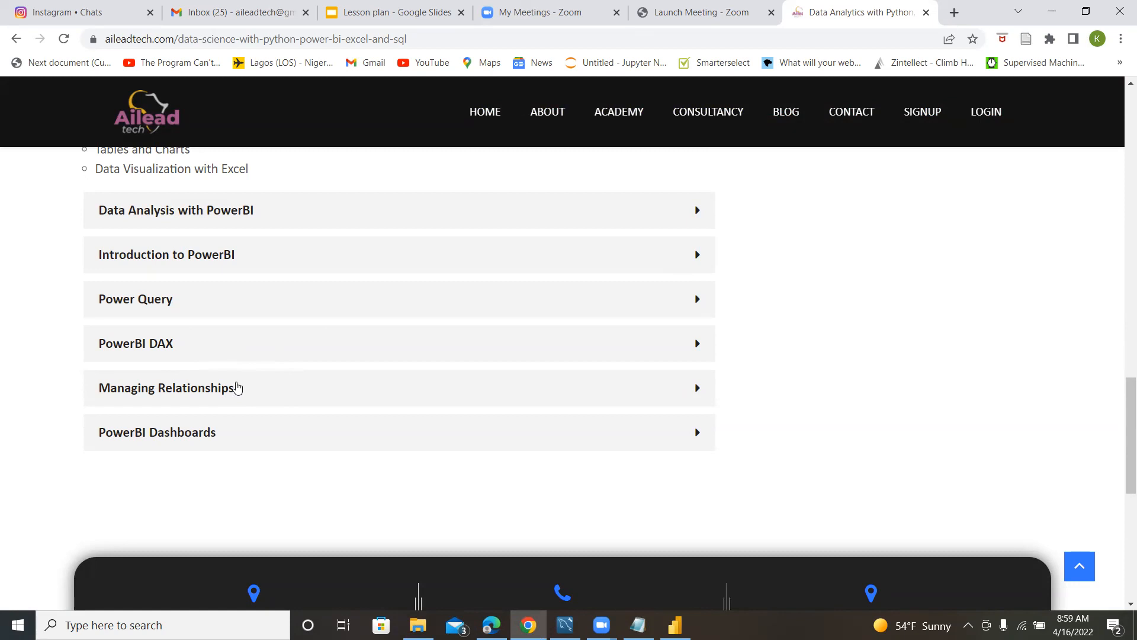
{"action": "scroll", "coordinate": [664, 355], "scroll_direction": "up", "scroll_amount": 8}
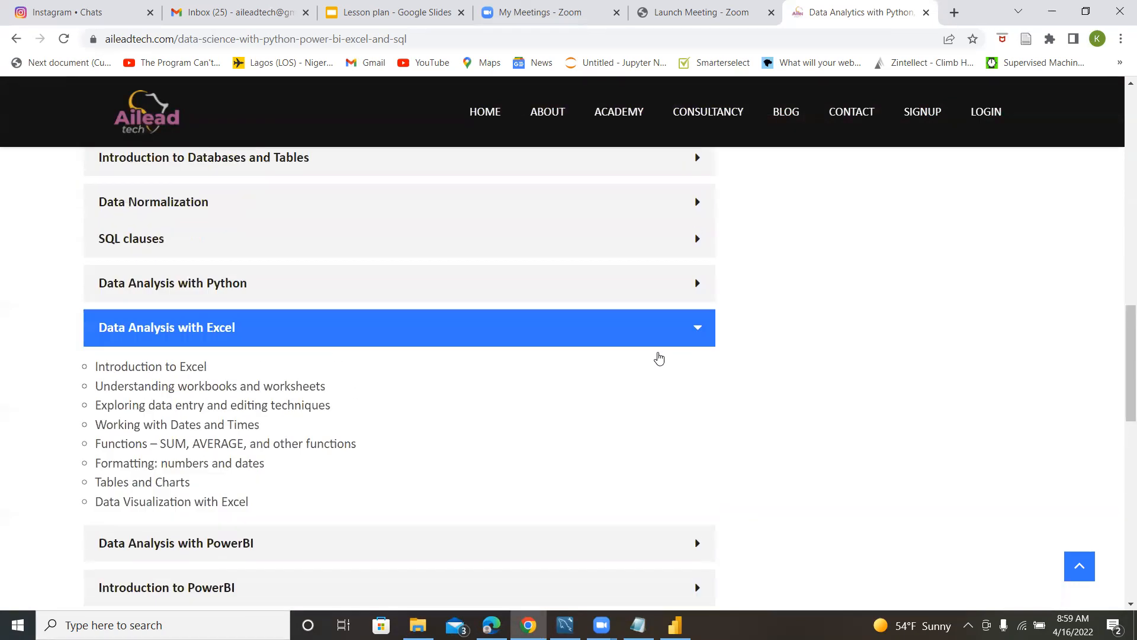
Review the course's instructor, basic information, class times, and What you will learn section.
{"action": "scroll", "coordinate": [649, 344], "scroll_direction": "up", "scroll_amount": 5}
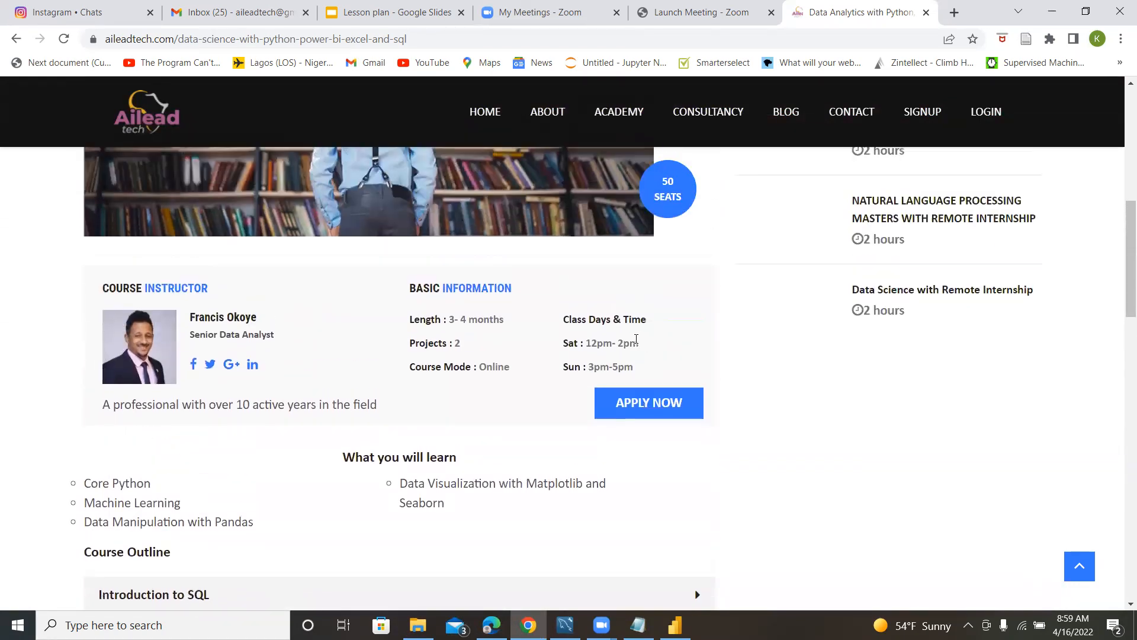
{"action": "scroll", "coordinate": [634, 336], "scroll_direction": "up", "scroll_amount": 4}
{"action": "scroll", "coordinate": [622, 347], "scroll_direction": "down", "scroll_amount": 6}
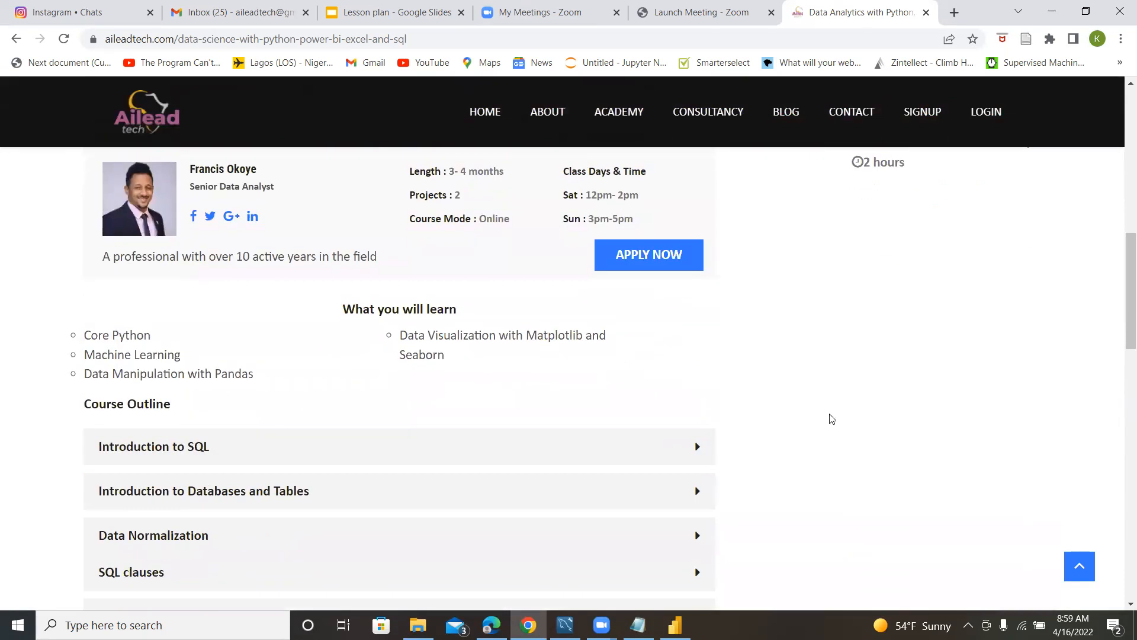
{"action": "scroll", "coordinate": [826, 418], "scroll_direction": "down", "scroll_amount": 4}
{"action": "scroll", "coordinate": [806, 412], "scroll_direction": "up", "scroll_amount": 8}
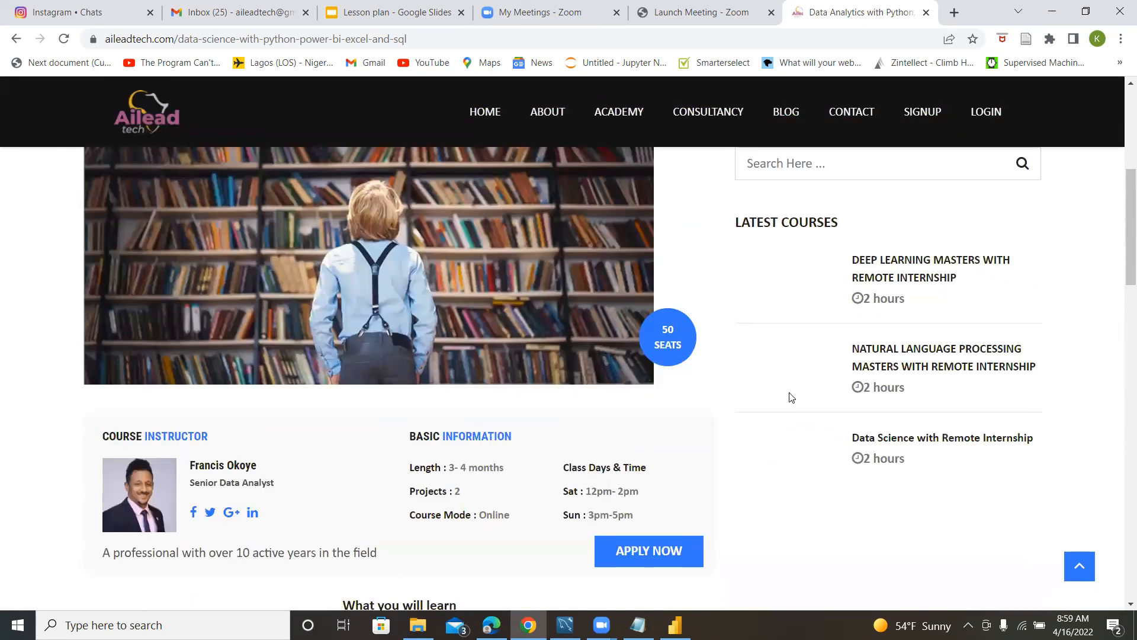
{"action": "scroll", "coordinate": [793, 441], "scroll_direction": "down", "scroll_amount": 4}
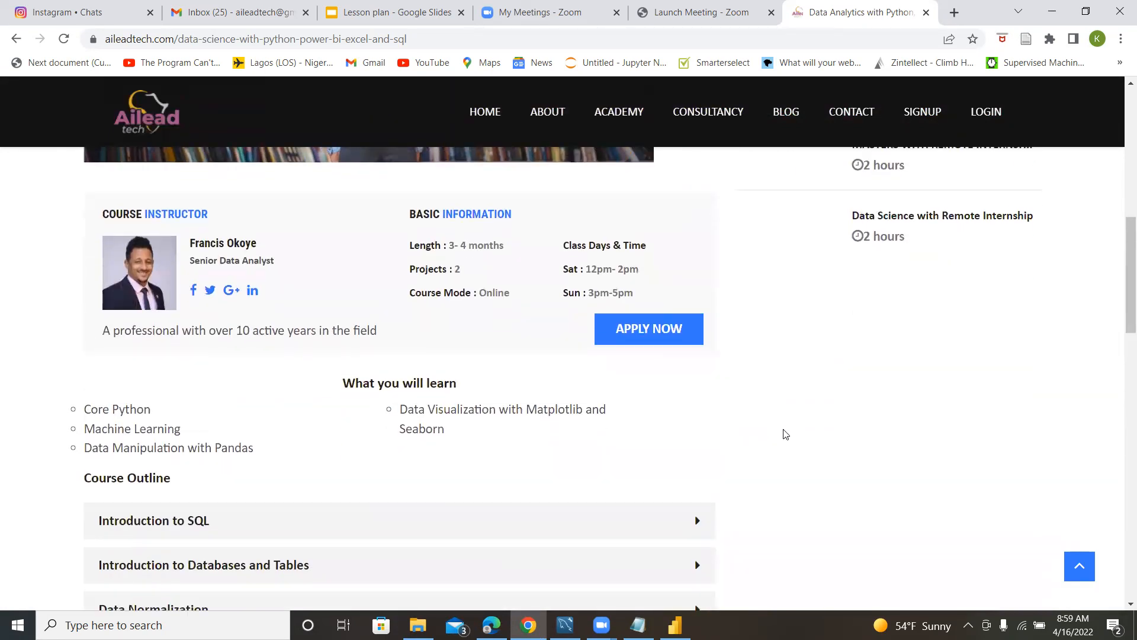
{"action": "scroll", "coordinate": [779, 426], "scroll_direction": "down", "scroll_amount": 5}
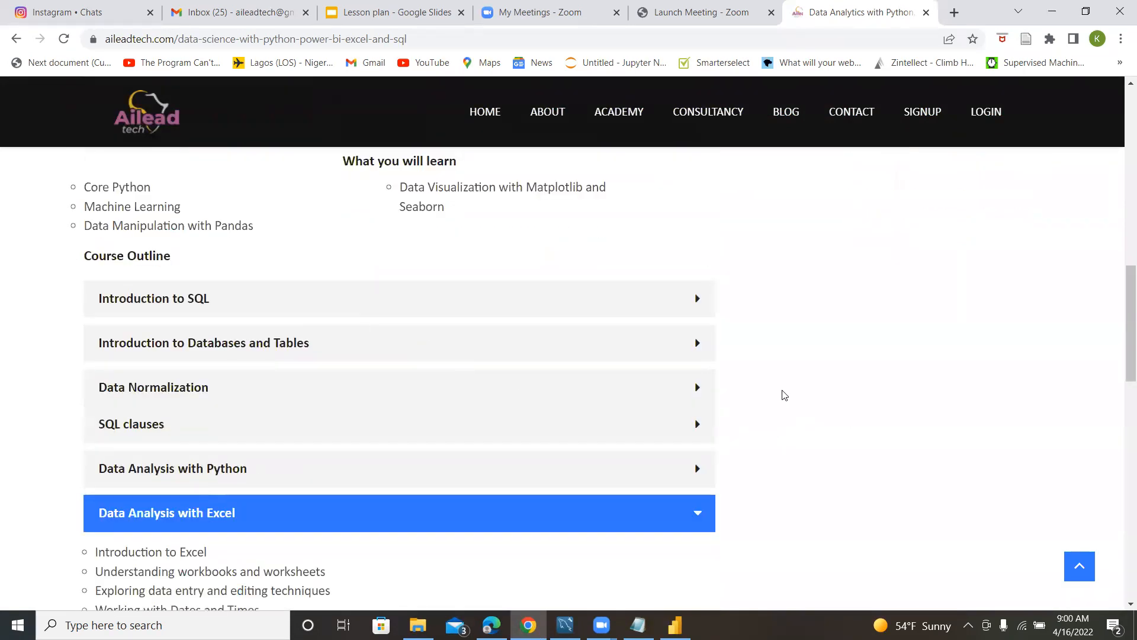
Collapse the Data Analysis with Excel section and look over the rest of the course page once more.
{"action": "scroll", "coordinate": [830, 393], "scroll_direction": "down", "scroll_amount": 4}
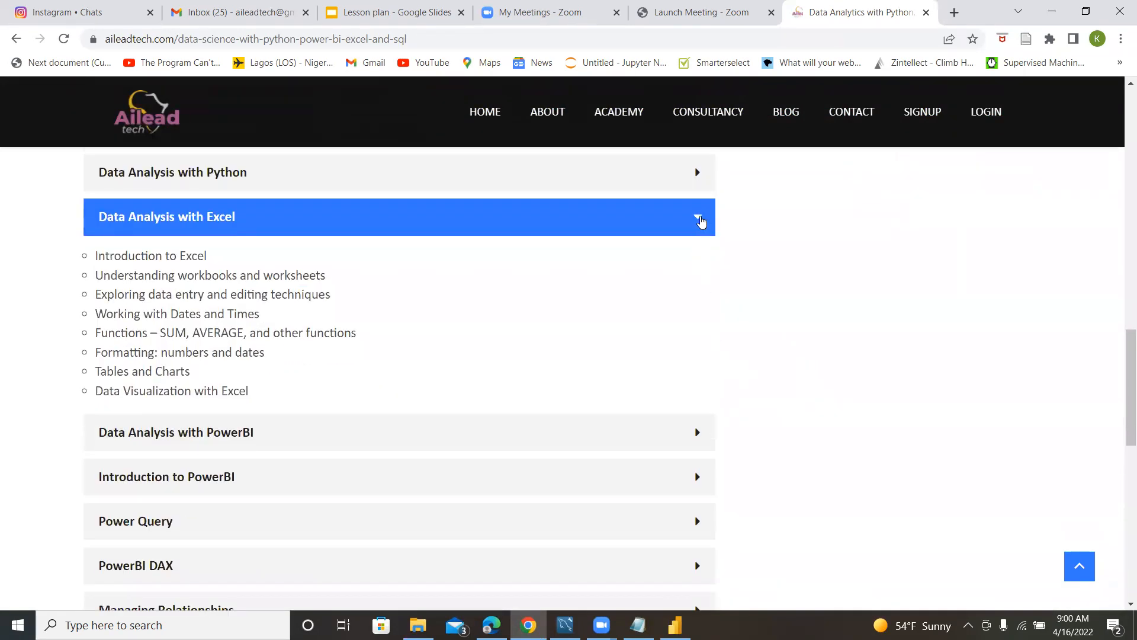
{"action": "left_click", "coordinate": [701, 218]}
{"action": "scroll", "coordinate": [713, 335], "scroll_direction": "up", "scroll_amount": 10}
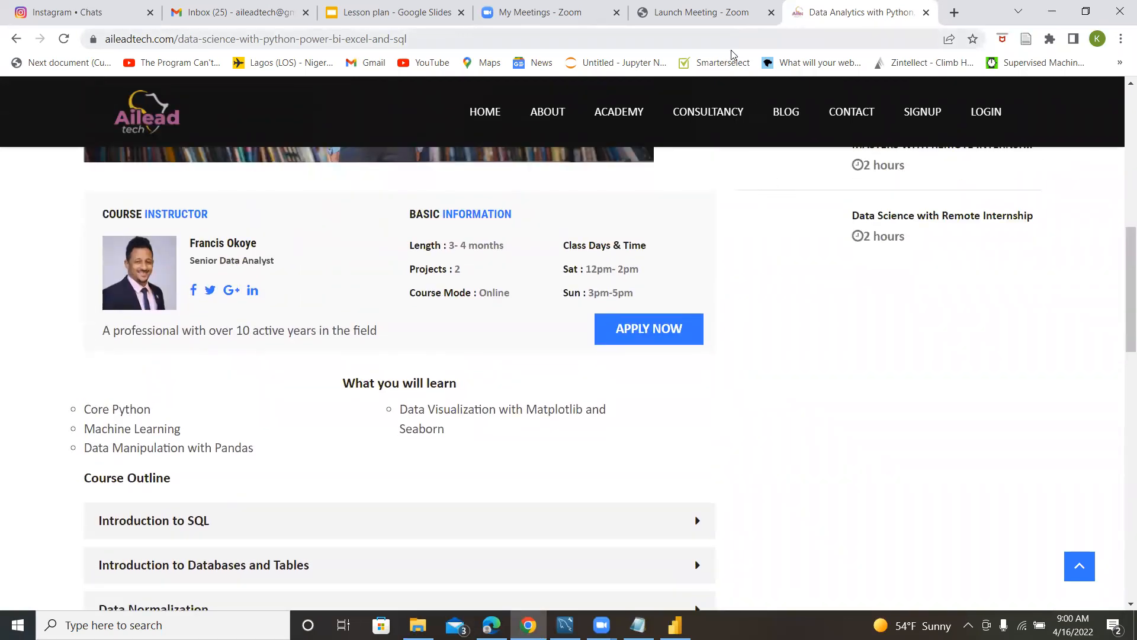
{"action": "scroll", "coordinate": [741, 442], "scroll_direction": "down", "scroll_amount": 6}
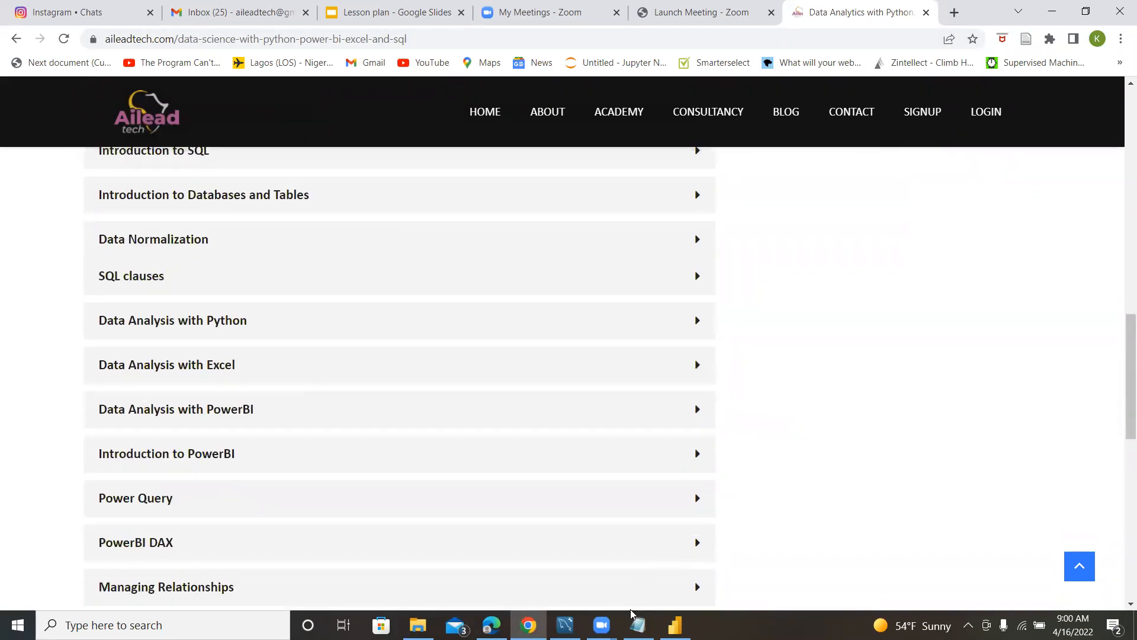
{"action": "scroll", "coordinate": [764, 358], "scroll_direction": "up", "scroll_amount": 5}
{"action": "scroll", "coordinate": [765, 360], "scroll_direction": "up", "scroll_amount": 1}
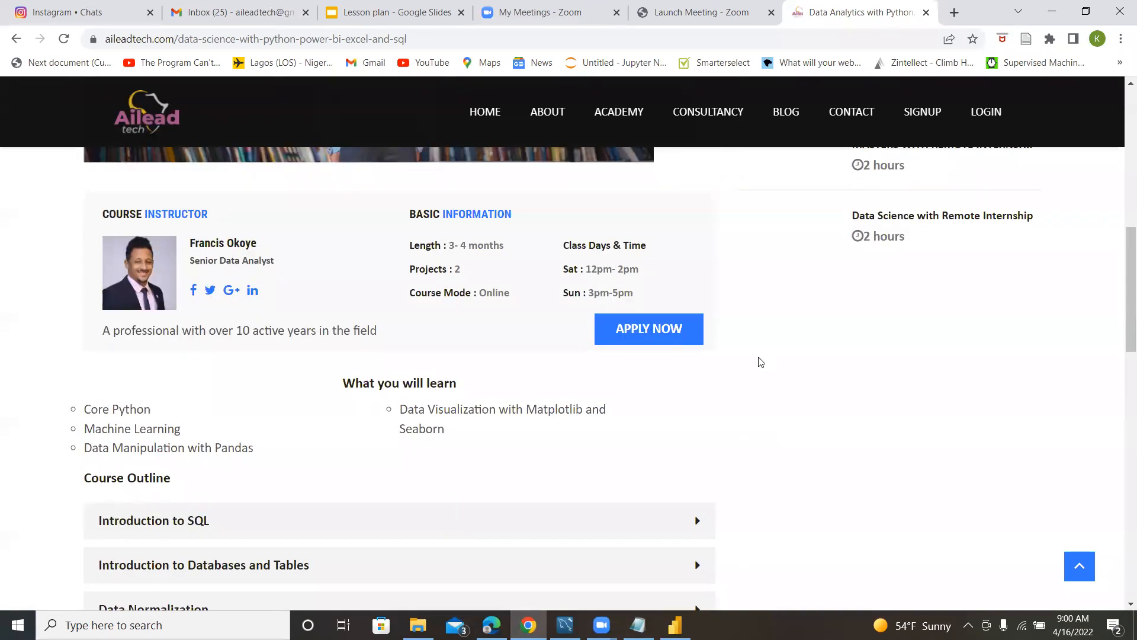
{"action": "scroll", "coordinate": [759, 364], "scroll_direction": "up", "scroll_amount": 10}
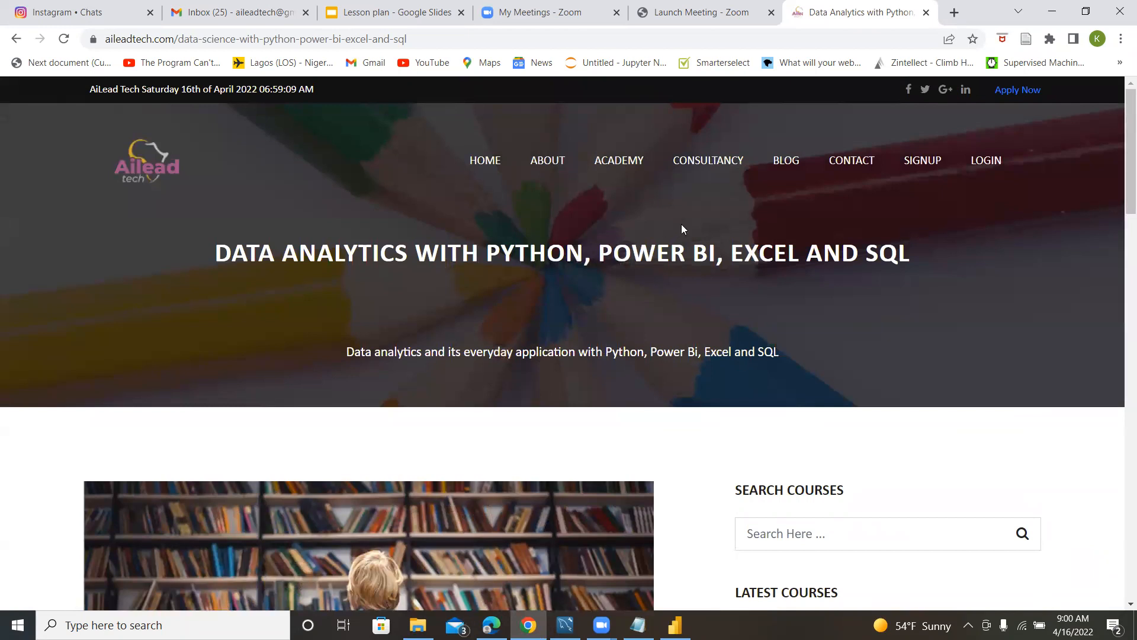
Open the Ailead Tech user portal to view the offered courses, and switch back to the Sales report in Power BI Desktop.
{"action": "left_click", "coordinate": [987, 161]}
{"action": "scroll", "coordinate": [680, 386], "scroll_direction": "down", "scroll_amount": 1}
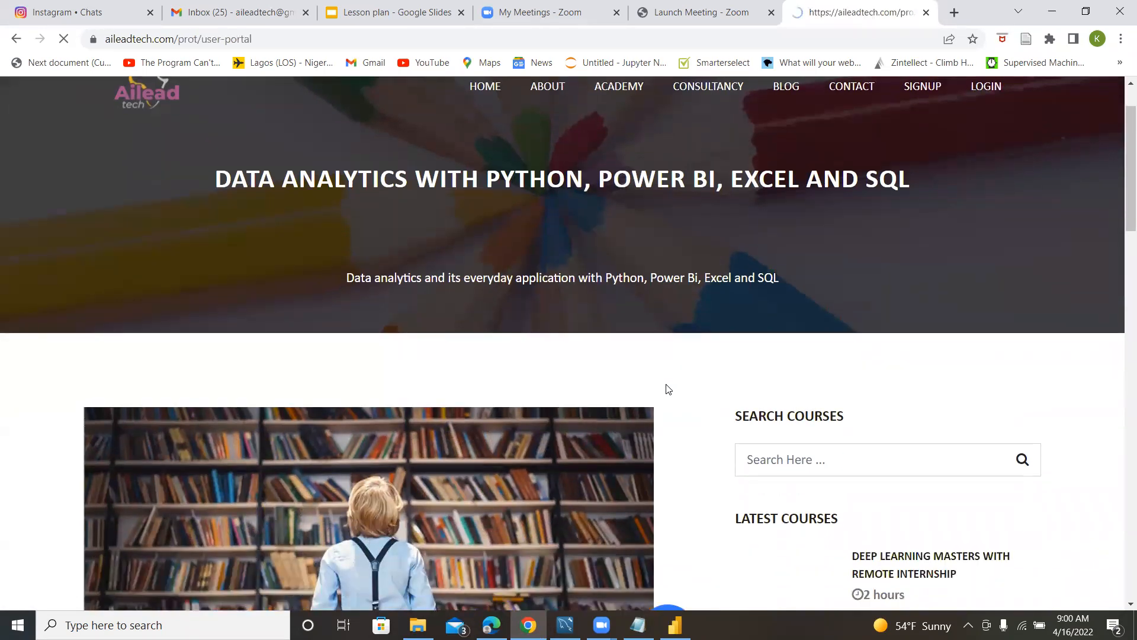
{"action": "scroll", "coordinate": [830, 474], "scroll_direction": "down", "scroll_amount": 1}
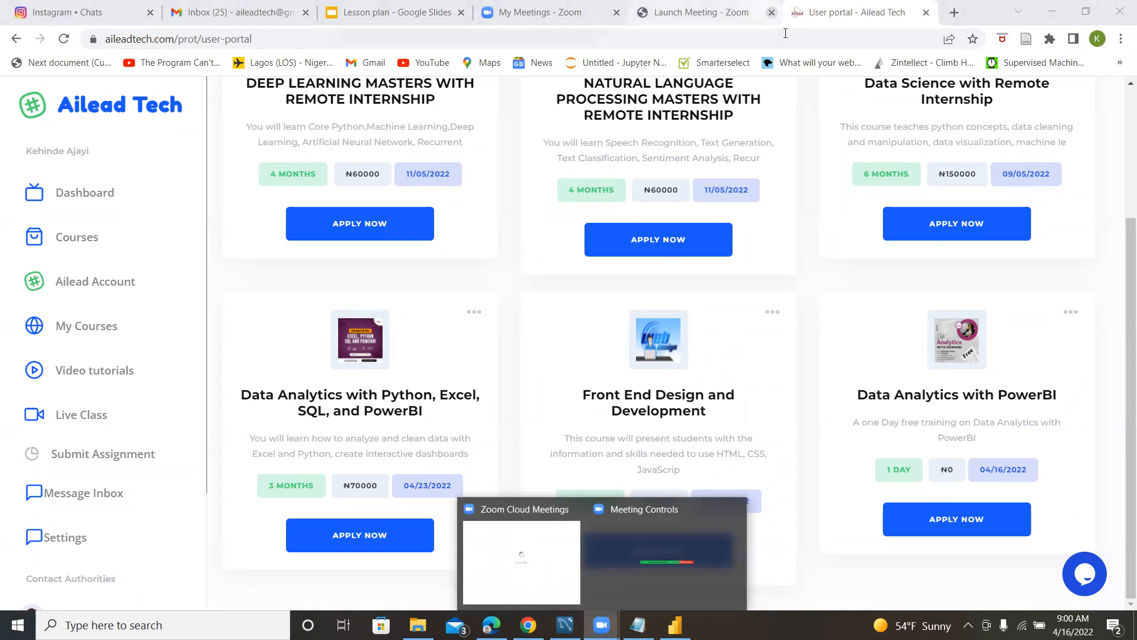
{"action": "left_click", "coordinate": [675, 625]}
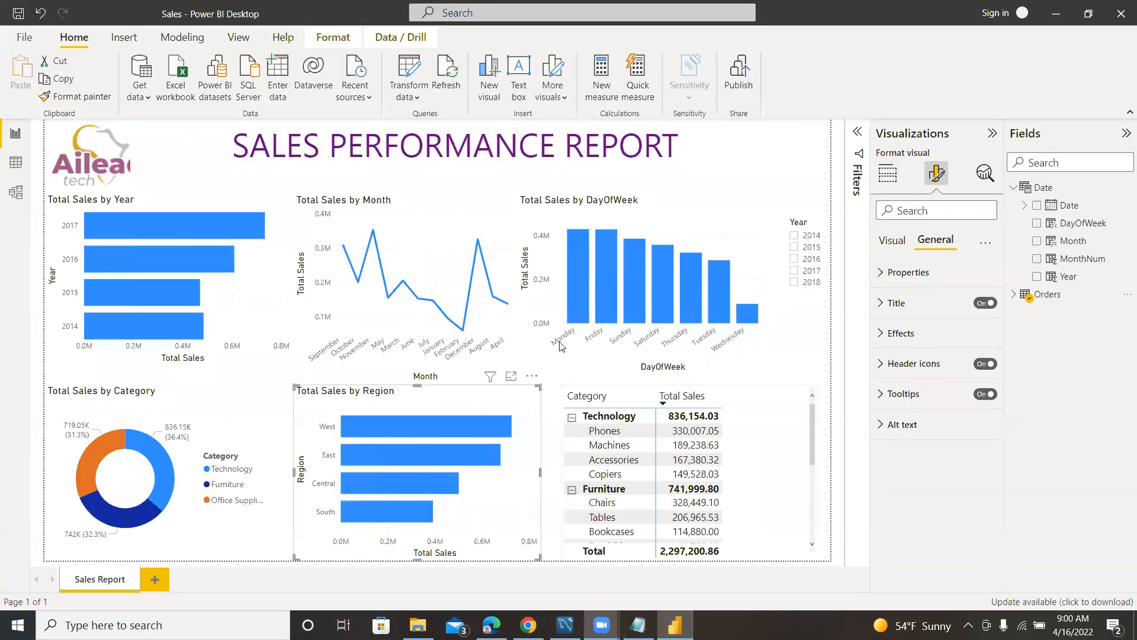